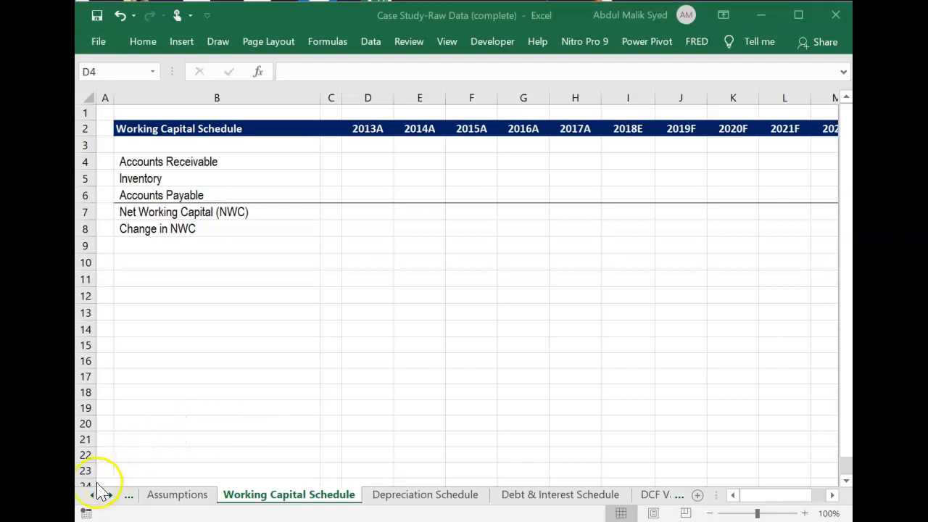
# Review the Raw Data, Income Statement, Balance Sheet and Cash Flow Statement sheets for the 2013 to 2017 historical figures.
pyautogui.click(94, 496)
pyautogui.click(93, 496)
pyautogui.click(94, 496)
pyautogui.click(94, 496)
pyautogui.click(94, 496)
pyautogui.click(94, 496)
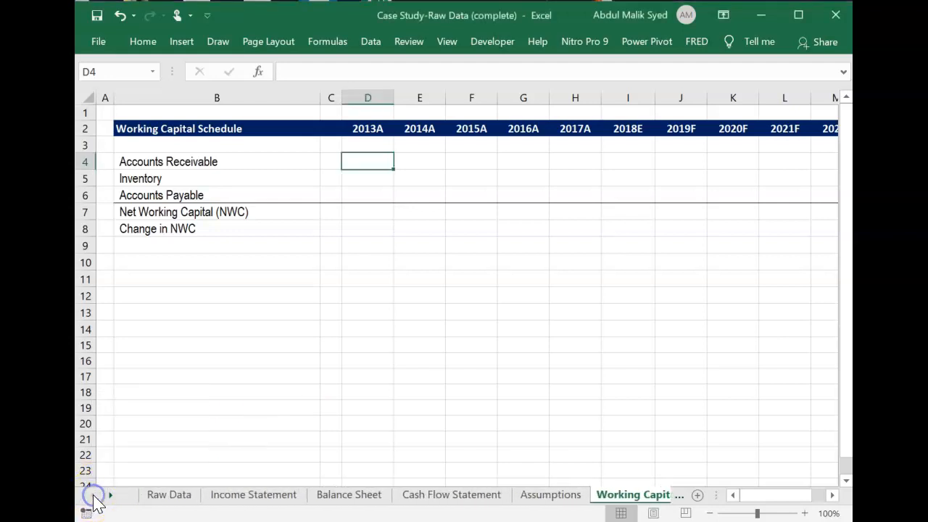
pyautogui.click(181, 501)
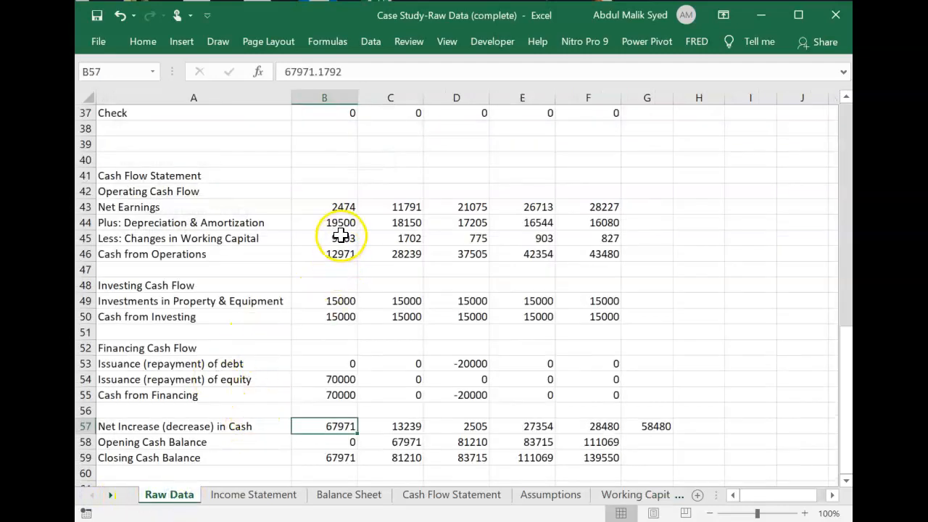
pyautogui.scroll(7, 379, 278)
pyautogui.scroll(5, 379, 278)
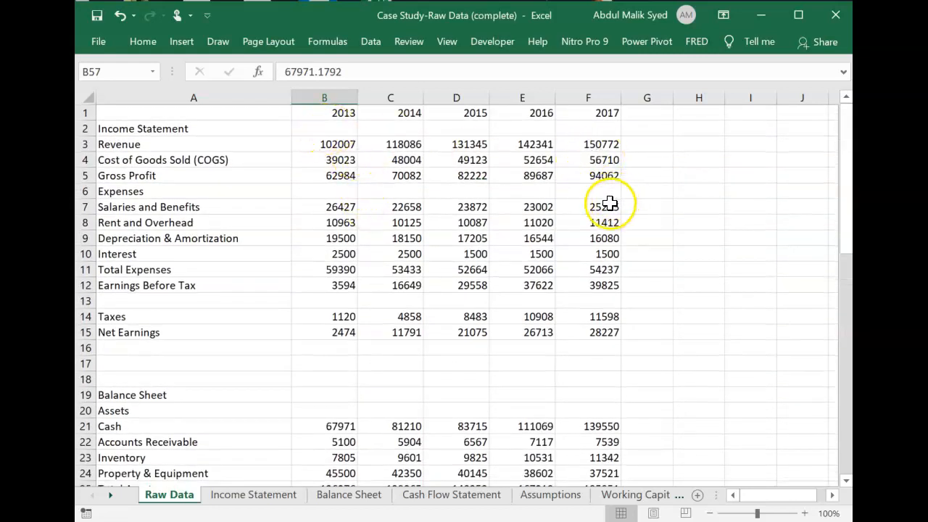
pyautogui.click(253, 496)
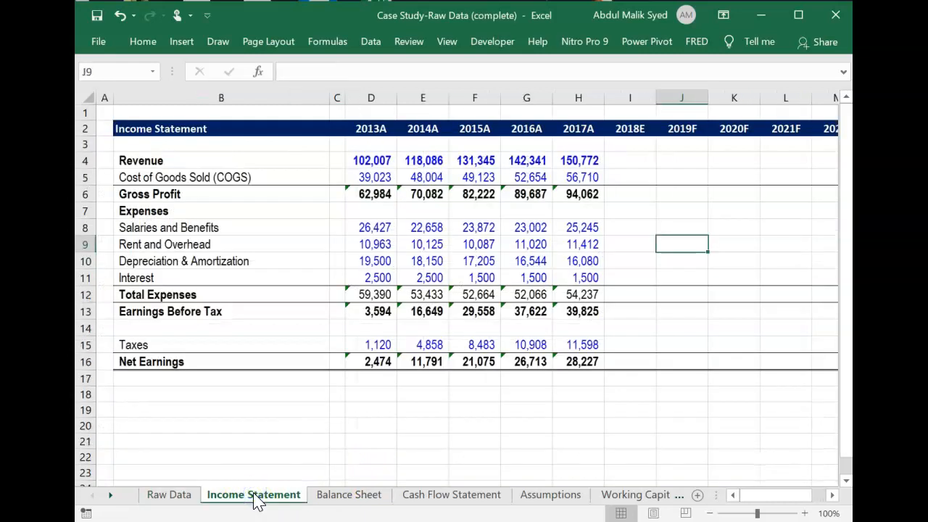
pyautogui.click(337, 496)
pyautogui.click(445, 496)
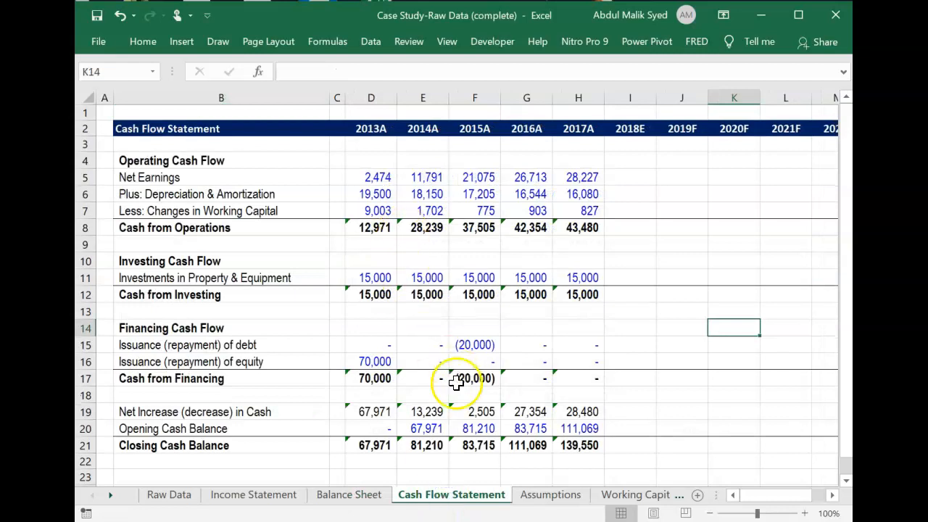
# On the Working Capital Schedule, link 2013A Accounts Receivable in D4 to cell D6 of the Balance Sheet.
pyautogui.click(620, 496)
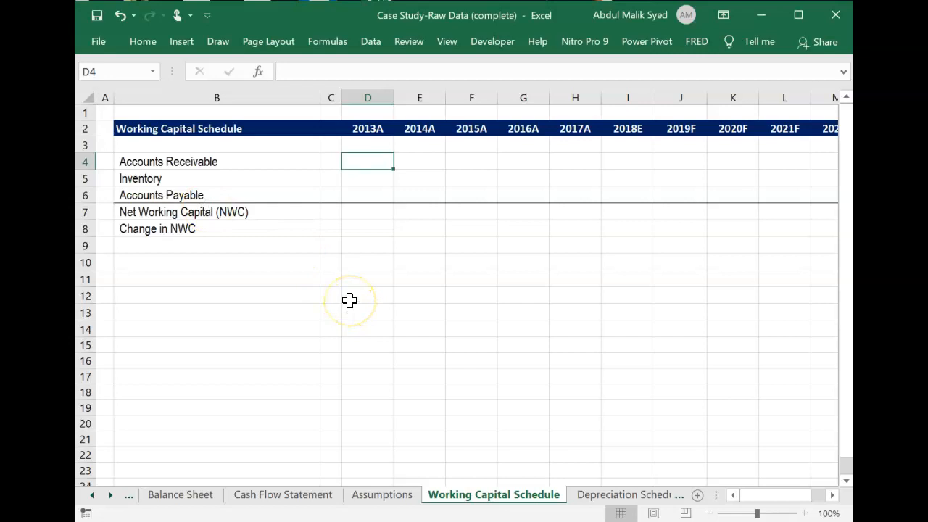
pyautogui.write('=')
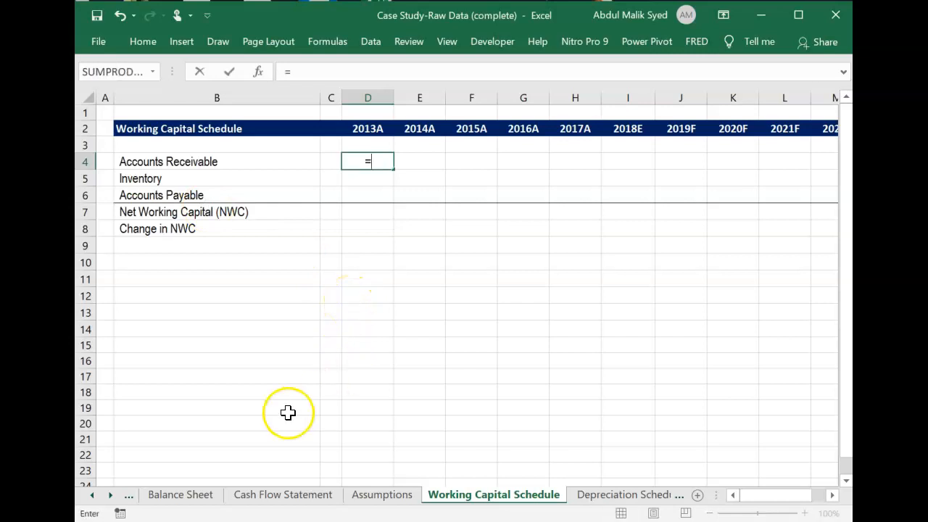
pyautogui.click(194, 496)
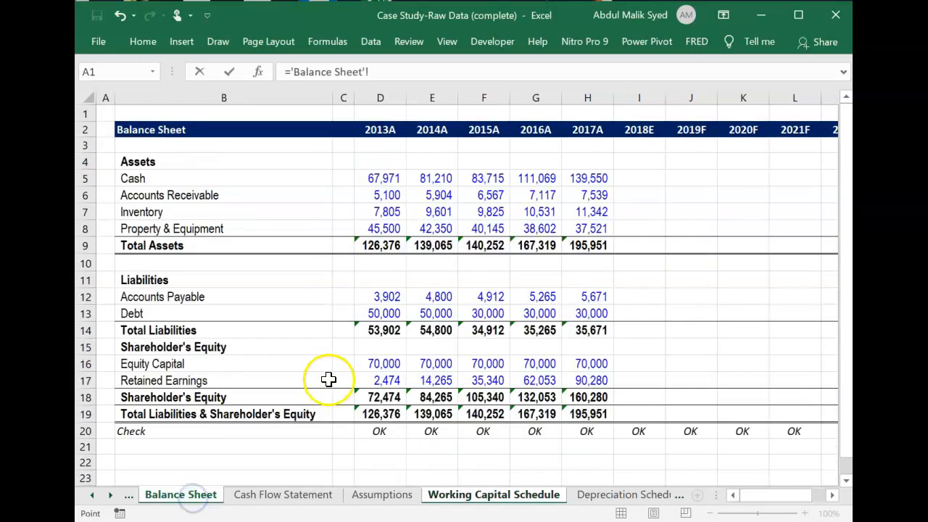
pyautogui.click(377, 198)
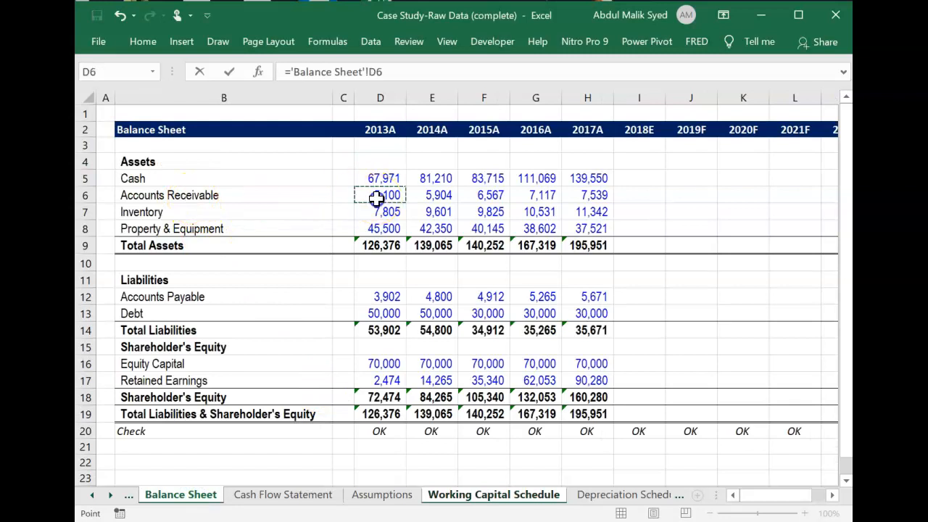
pyautogui.press('Return')
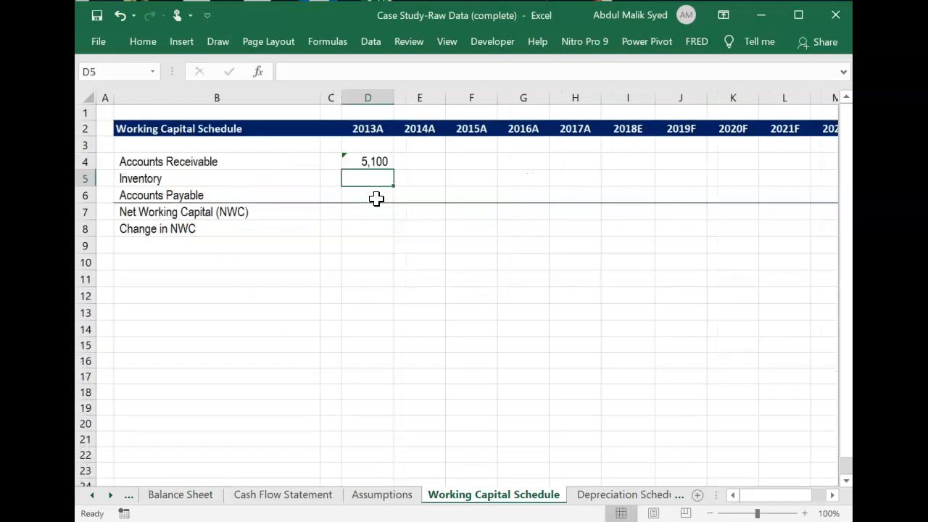
# Link 2013A Inventory in D5 and Accounts Payable in D6 to Balance Sheet cells D7 and D12.
pyautogui.write('=')
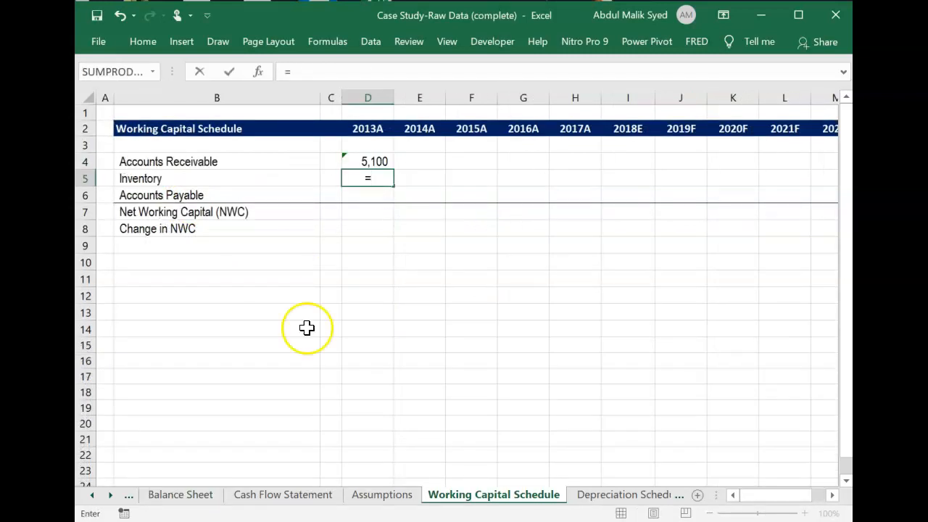
pyautogui.click(193, 497)
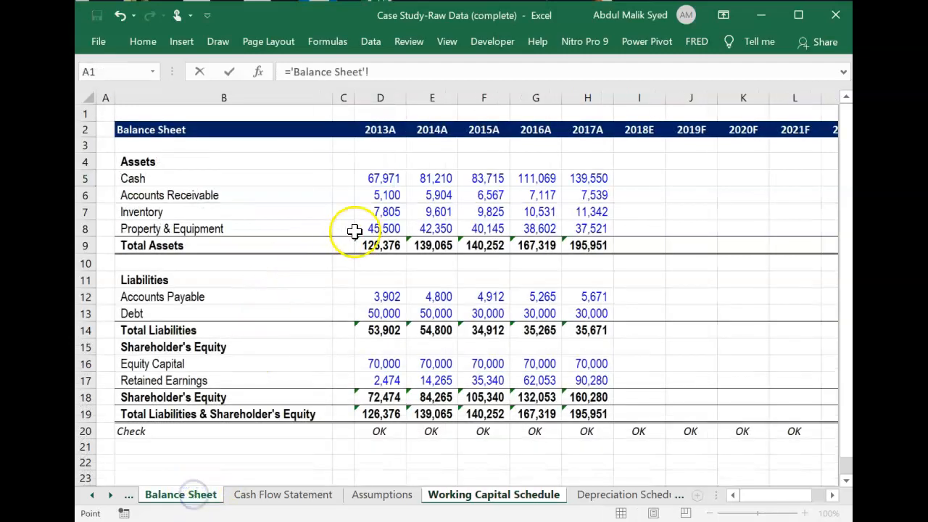
pyautogui.click(382, 211)
pyautogui.press('Return')
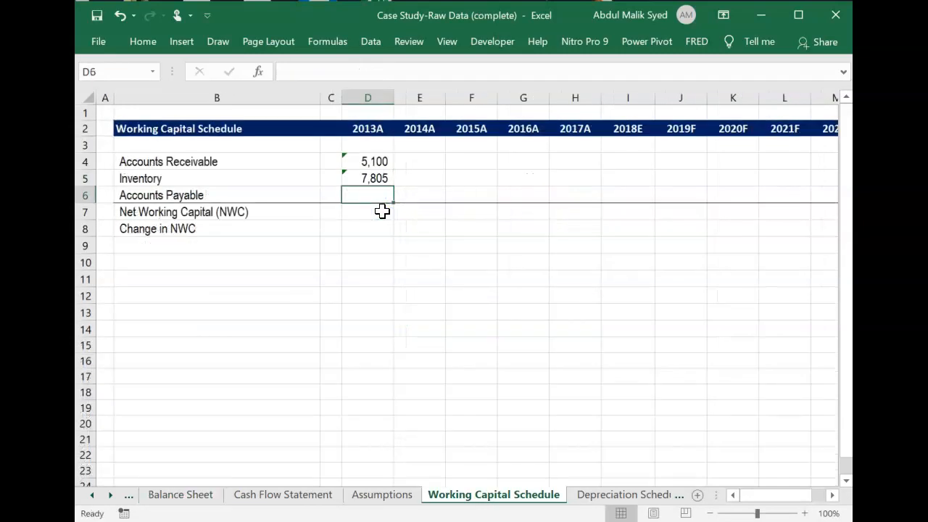
pyautogui.write('=')
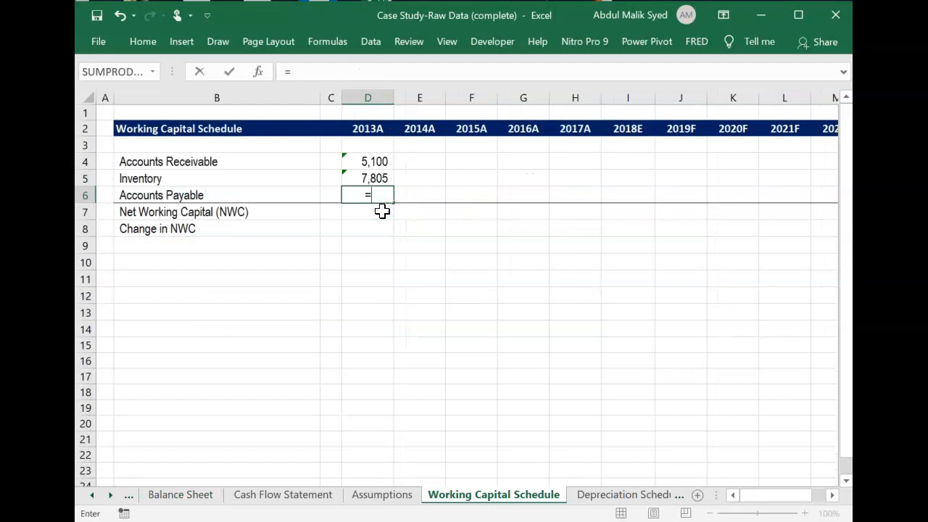
pyautogui.click(186, 497)
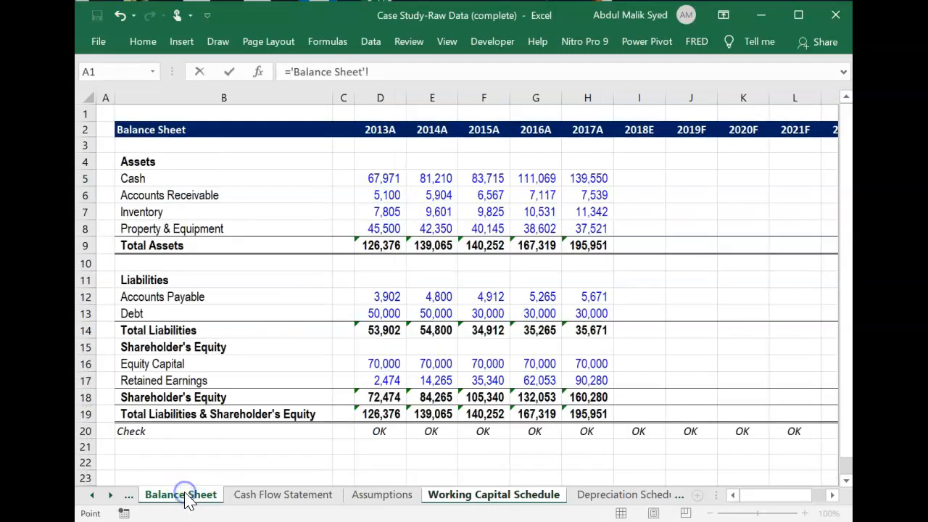
pyautogui.click(390, 296)
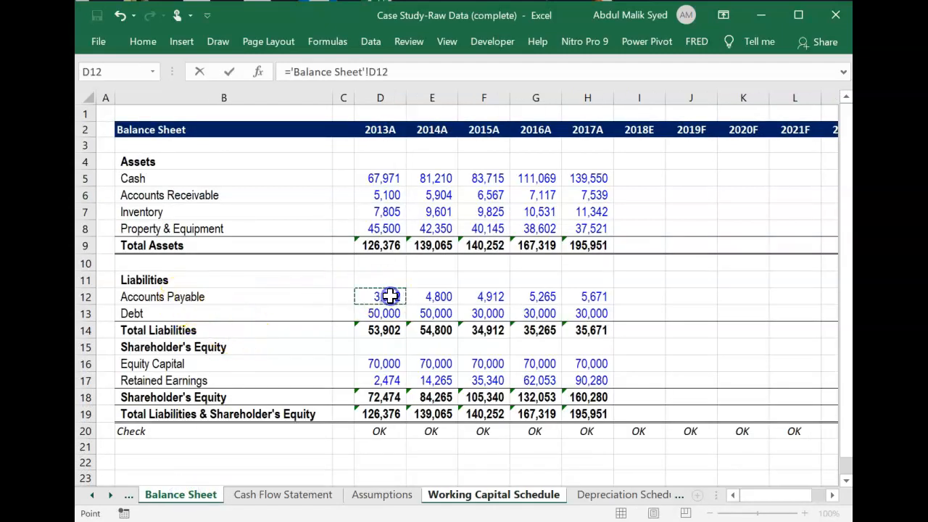
pyautogui.press('Return')
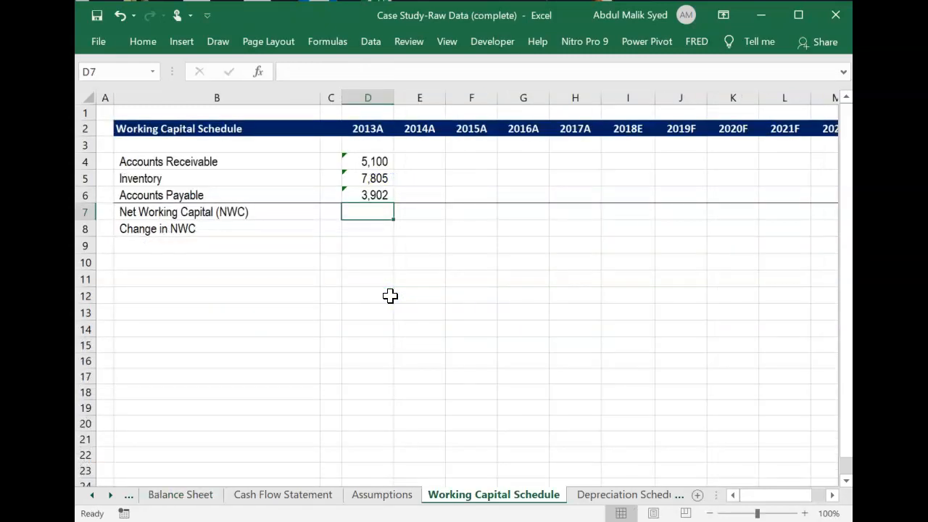
# Calculate 2013A Net Working Capital in D7 as receivables plus inventory minus payables, =D4+D5-D6.
pyautogui.write('=')
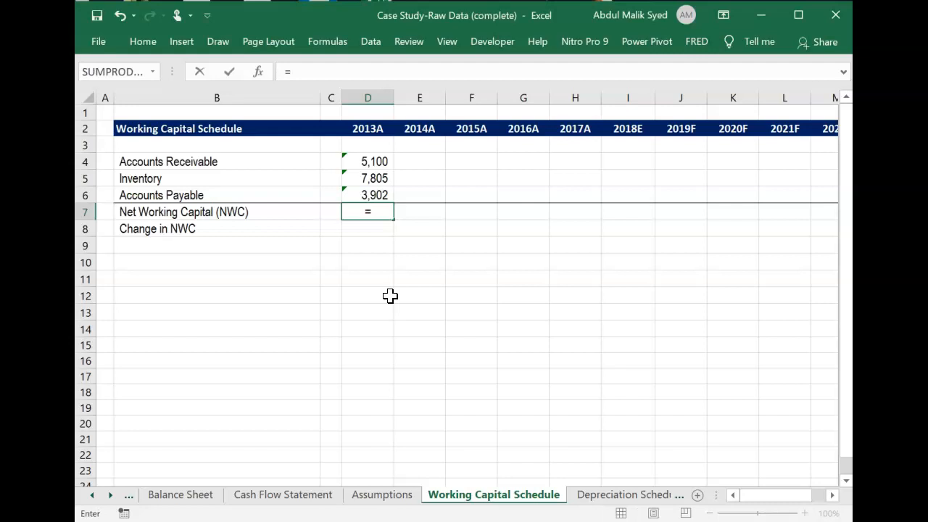
pyautogui.press('Up')
pyautogui.press('Up')
pyautogui.press('Up')
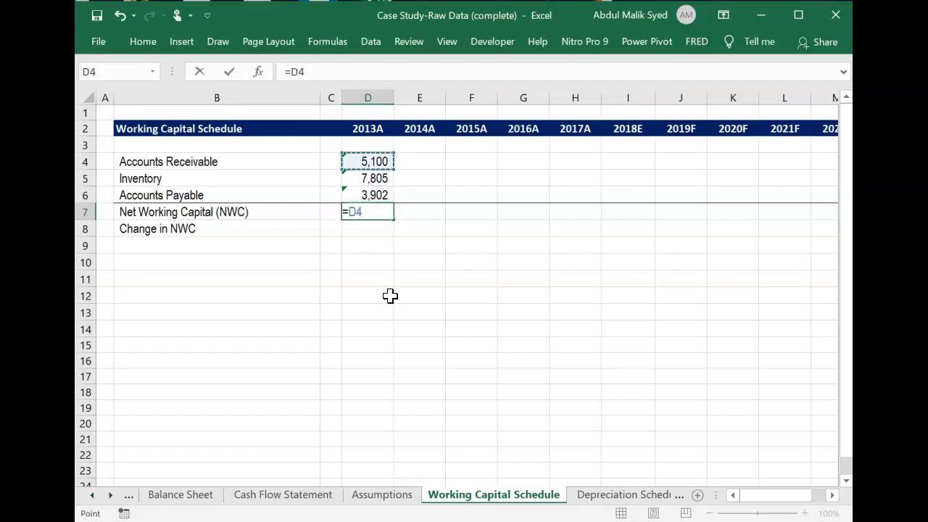
pyautogui.write('+')
pyautogui.click(385, 178)
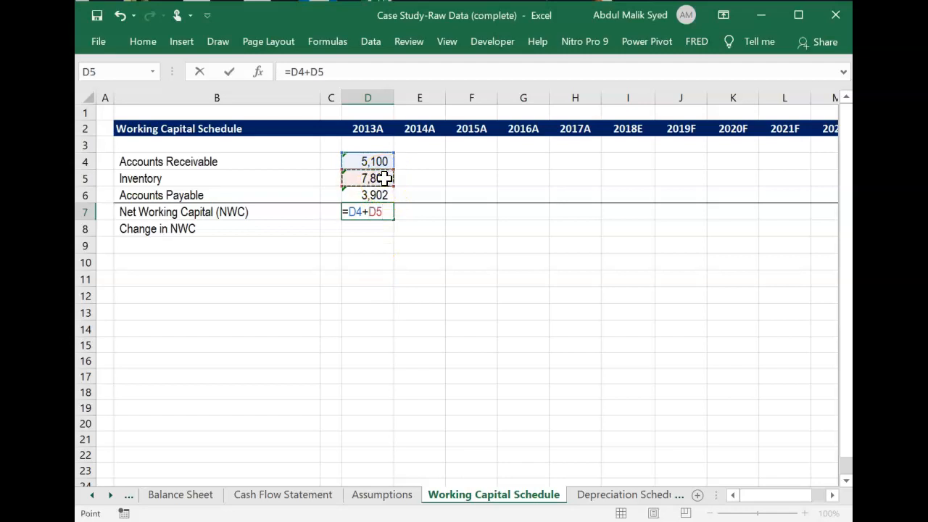
pyautogui.write('-')
pyautogui.click(377, 196)
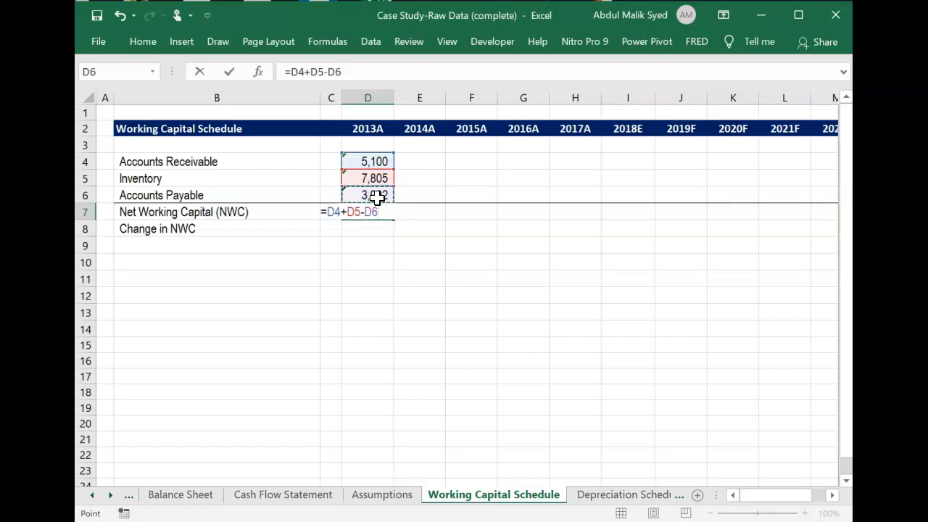
pyautogui.press('Return')
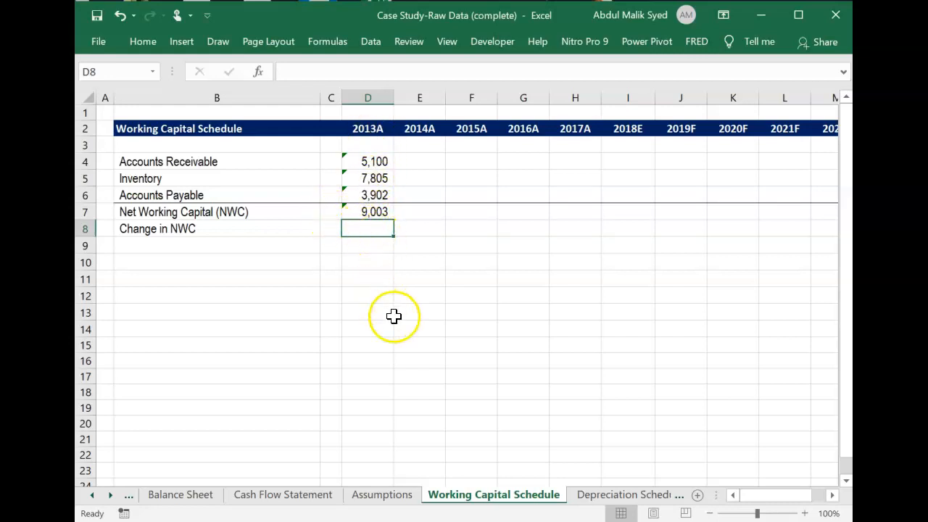
# Calculate 2013A Change in NWC in D8 as =D7-C7 and compare it with the Cash Flow Statement's working capital change.
pyautogui.write('=')
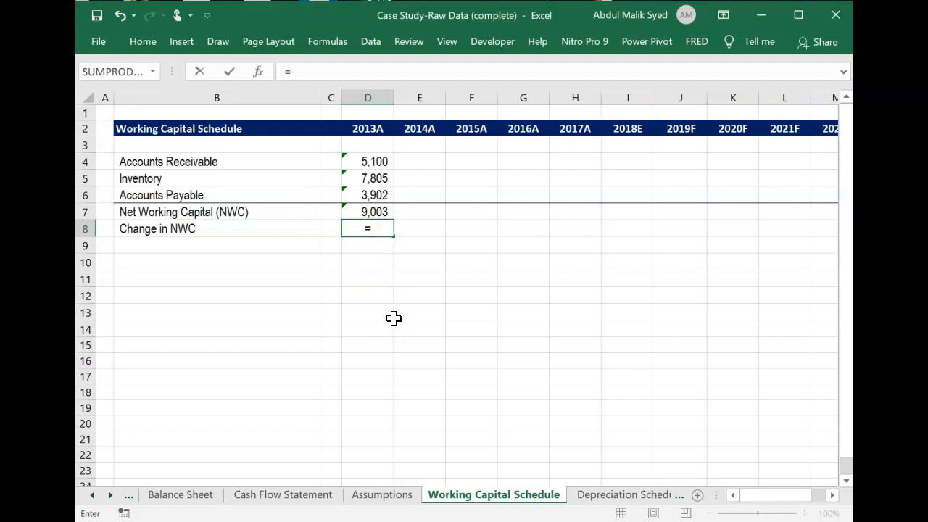
pyautogui.press('Up')
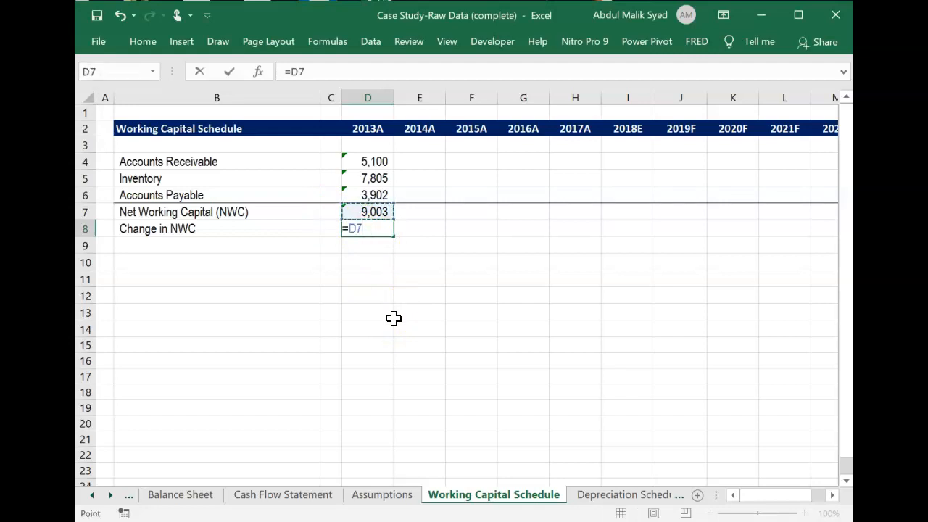
pyautogui.press('Left')
pyautogui.press('Left')
pyautogui.press('Up')
pyautogui.press('Right')
pyautogui.press('Return')
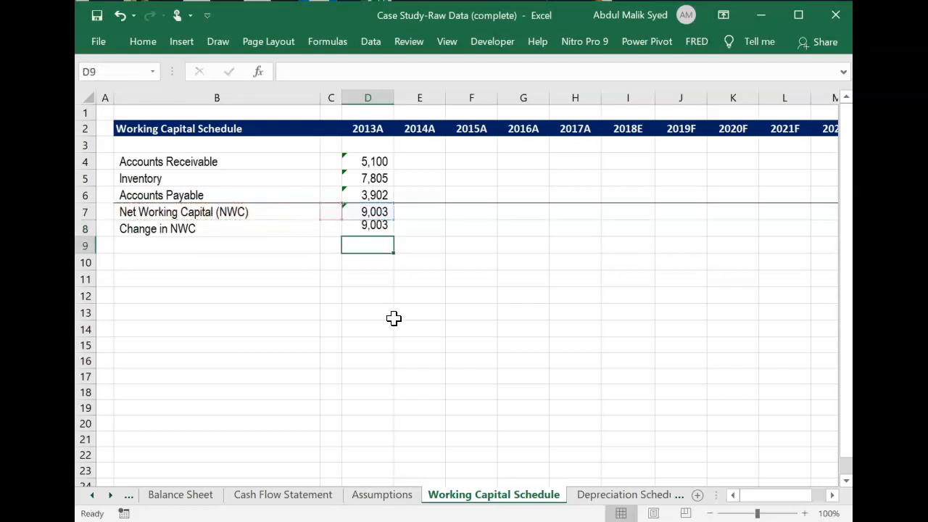
pyautogui.press('Up')
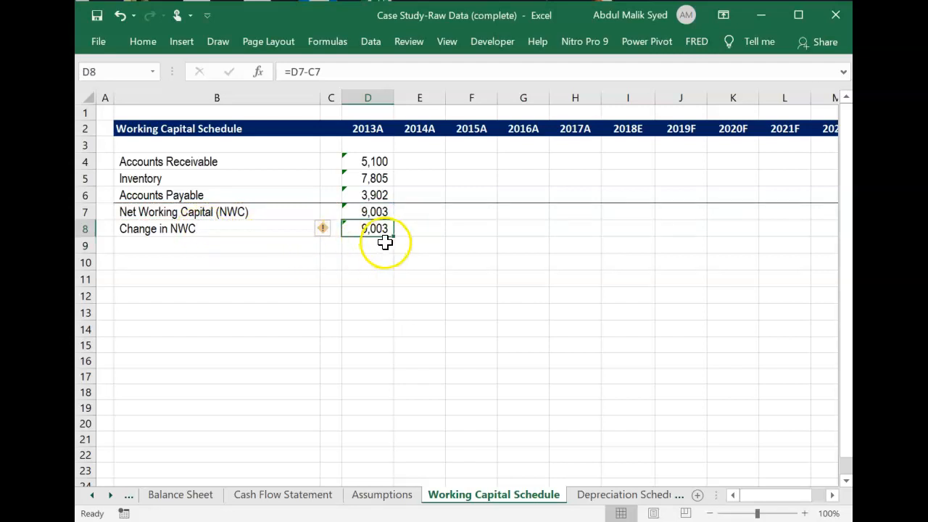
pyautogui.click(294, 498)
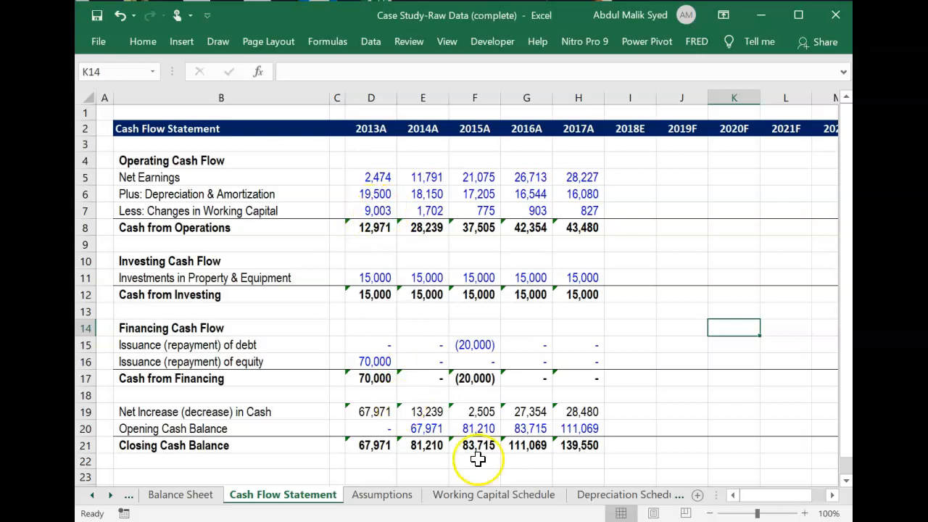
pyautogui.click(506, 499)
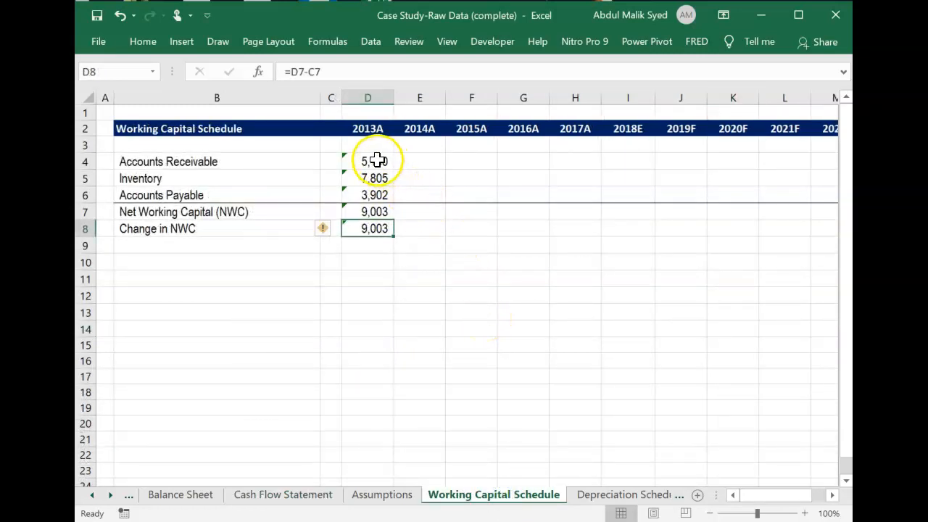
# Fill the 2013A working capital formulas in D4:D8 across to 2017A in column H.
pyautogui.moveTo(376, 158); pyautogui.dragTo(376, 229)
pyautogui.hotkey('shift', 'Right')
pyautogui.hotkey('shift', 'Right')
pyautogui.hotkey('shift', 'Right')
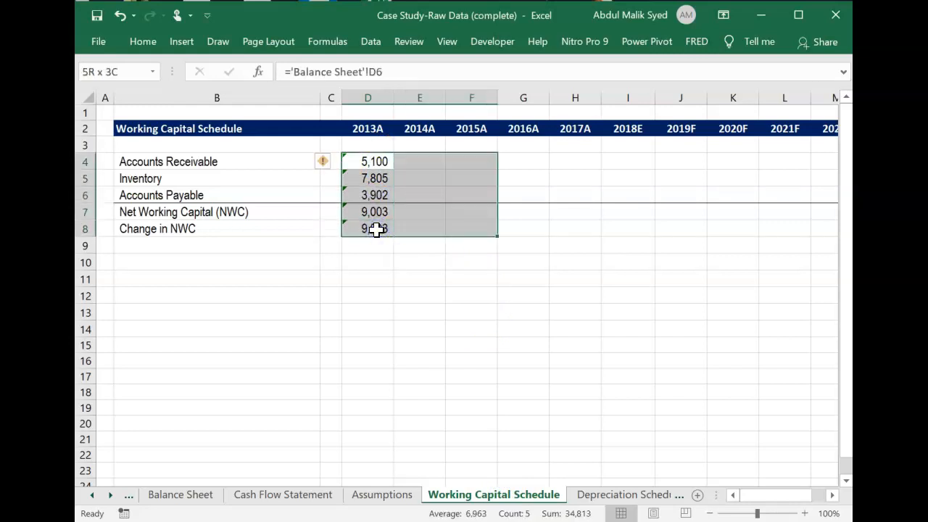
pyautogui.hotkey('shift', 'Right')
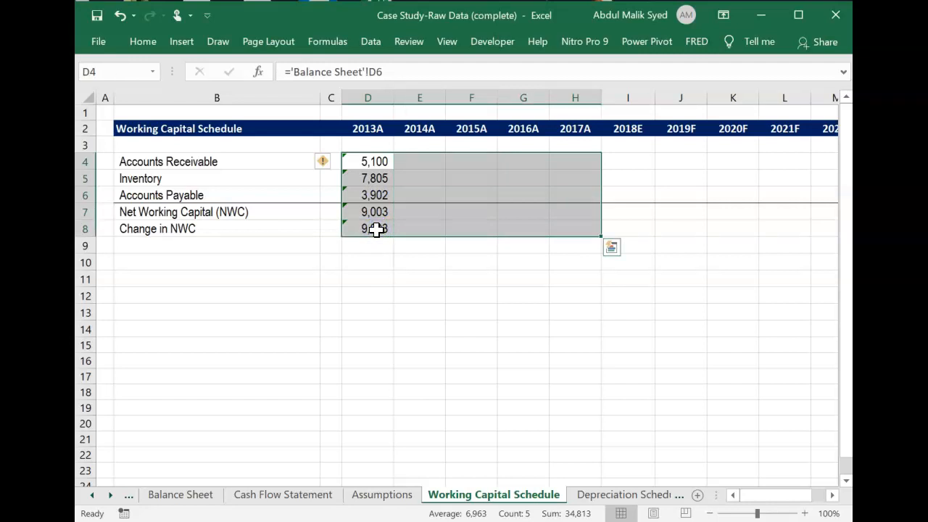
pyautogui.hotkey('ctrl', 'r')
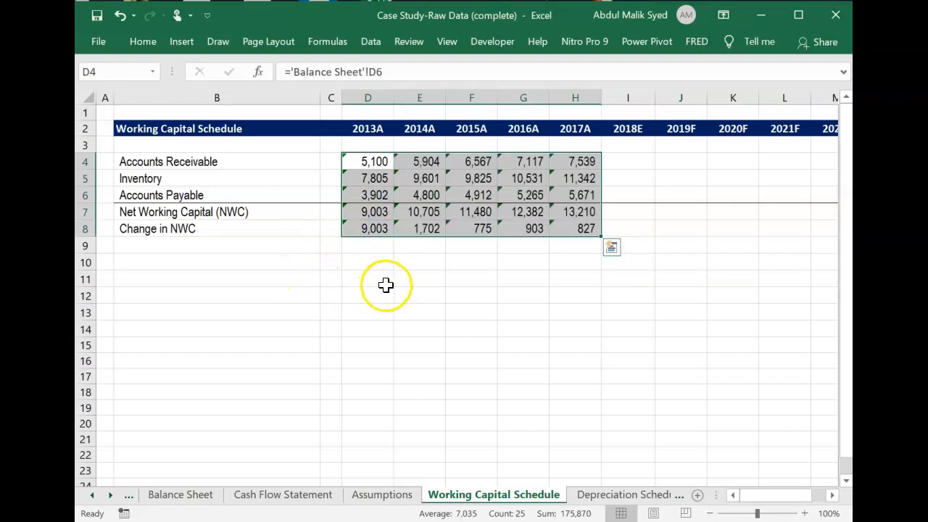
# Add a 2013A check in D9 subtracting the Cash Flow Statement's working capital change from Change in NWC, =D8-'Cash Flow Statement'!D7.
pyautogui.click(370, 247)
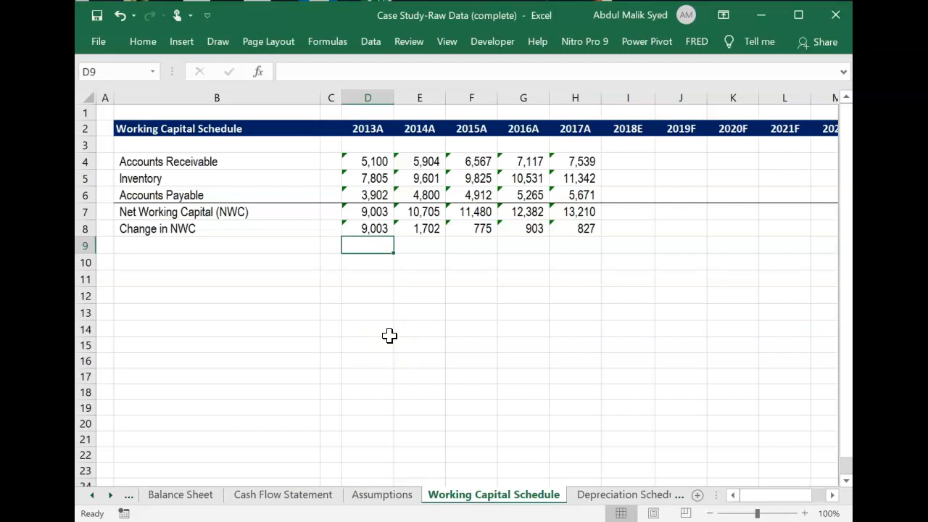
pyautogui.write('=')
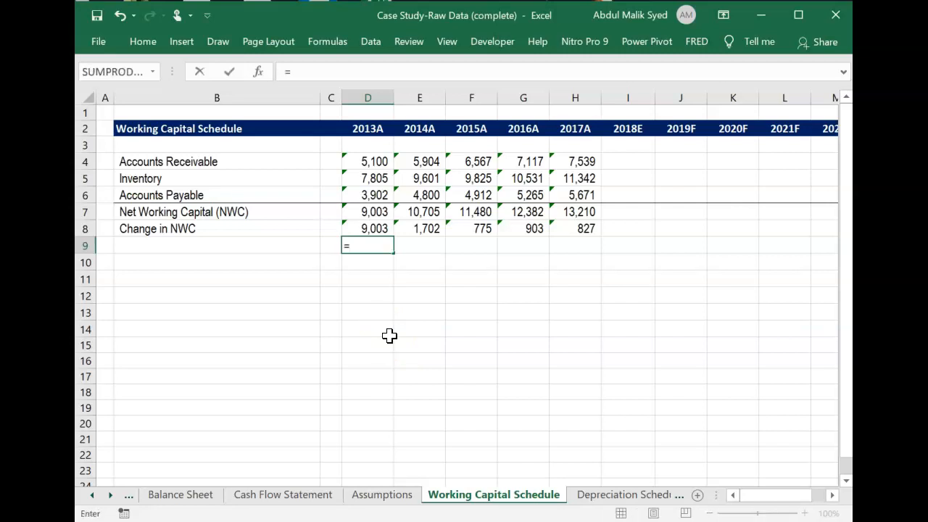
pyautogui.click(379, 228)
pyautogui.write('-')
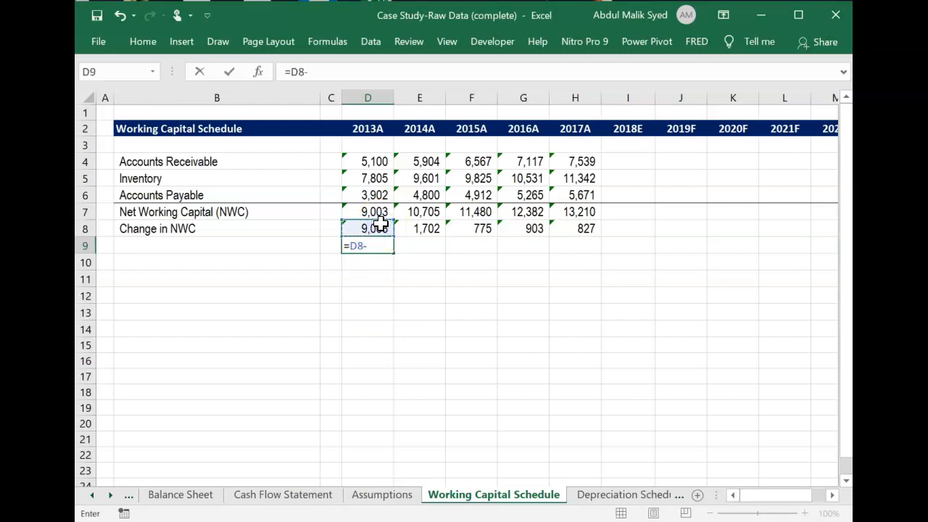
pyautogui.click(290, 498)
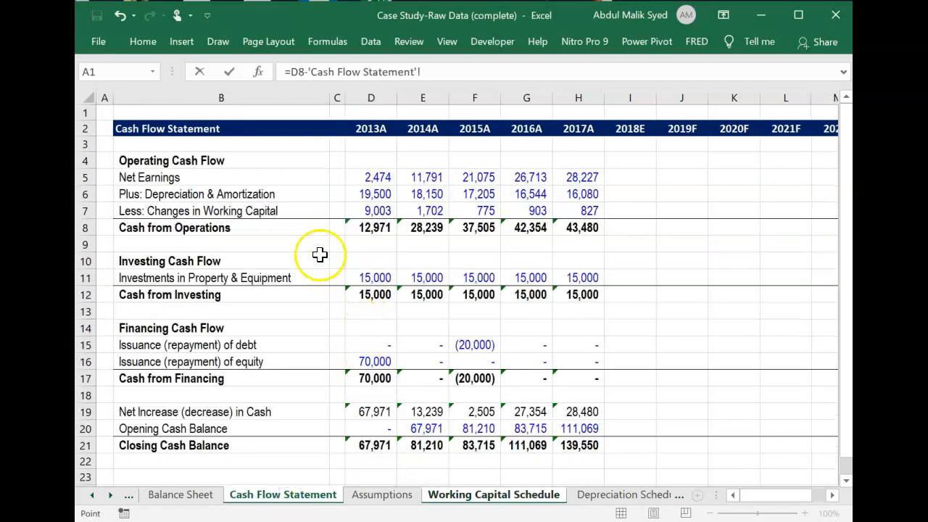
pyautogui.click(378, 211)
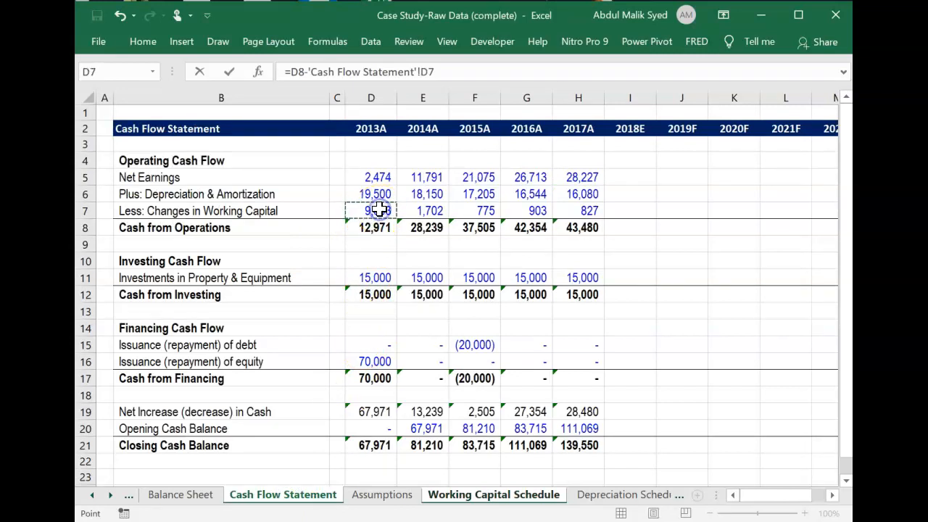
pyautogui.press('Return')
# Fill the check formula in D9 across to 2017A in column H and review its formula.
pyautogui.press('Up')
pyautogui.hotkey('shift', 'Right')
pyautogui.hotkey('shift', 'Right')
pyautogui.hotkey('shift', 'Right')
pyautogui.hotkey('shift', 'Right')
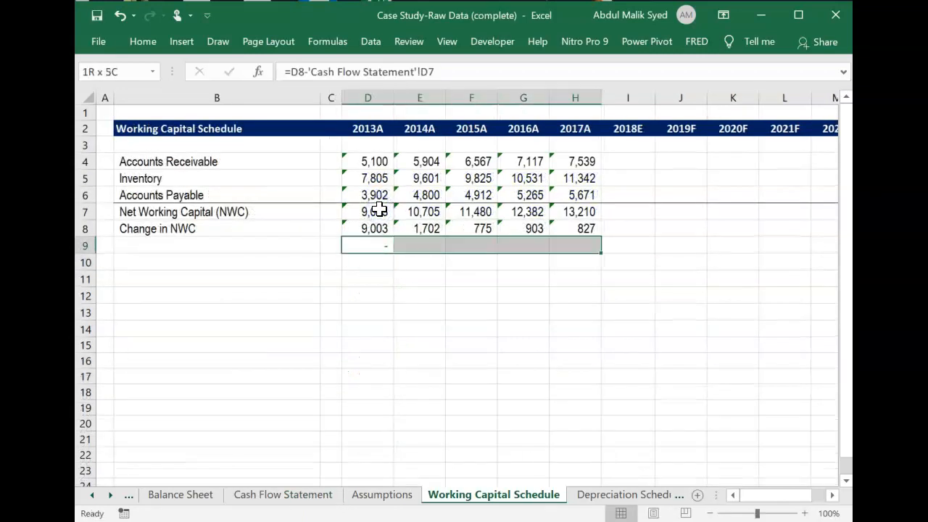
pyautogui.hotkey('ctrl', 'r')
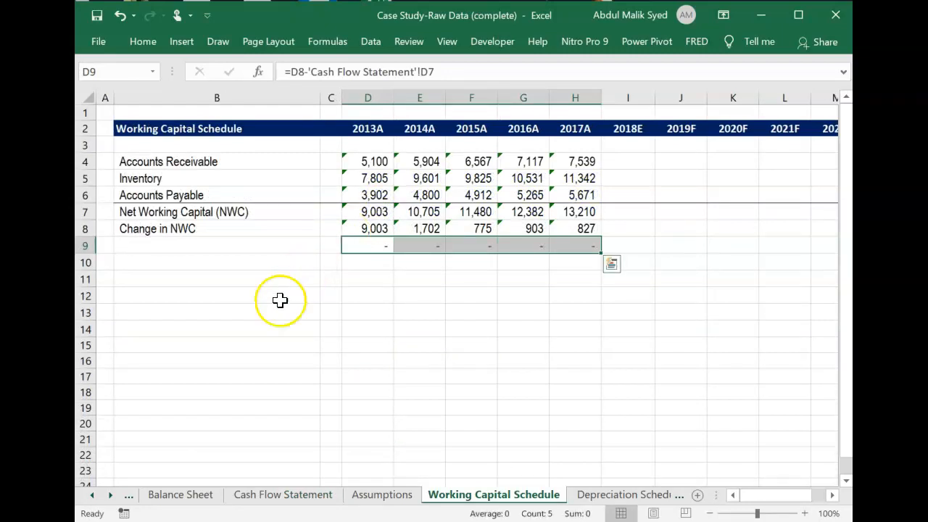
pyautogui.click(408, 345)
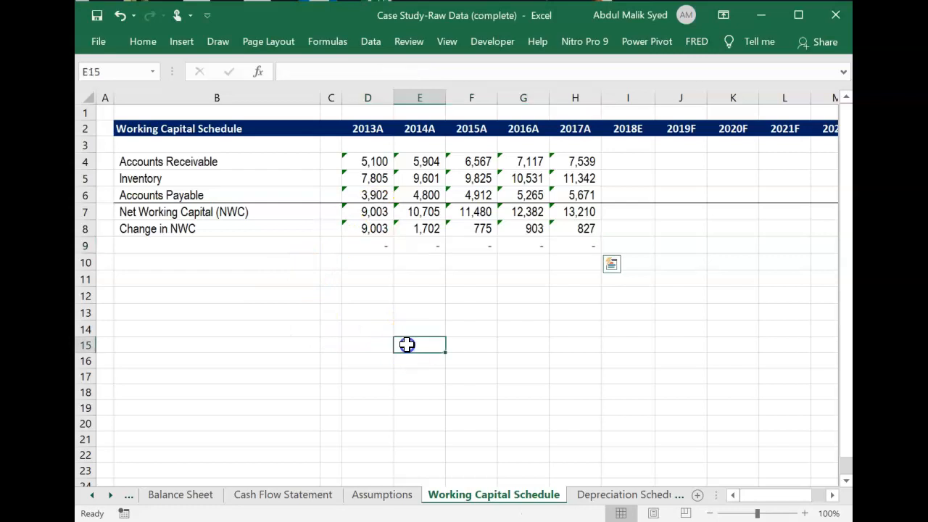
pyautogui.click(368, 249)
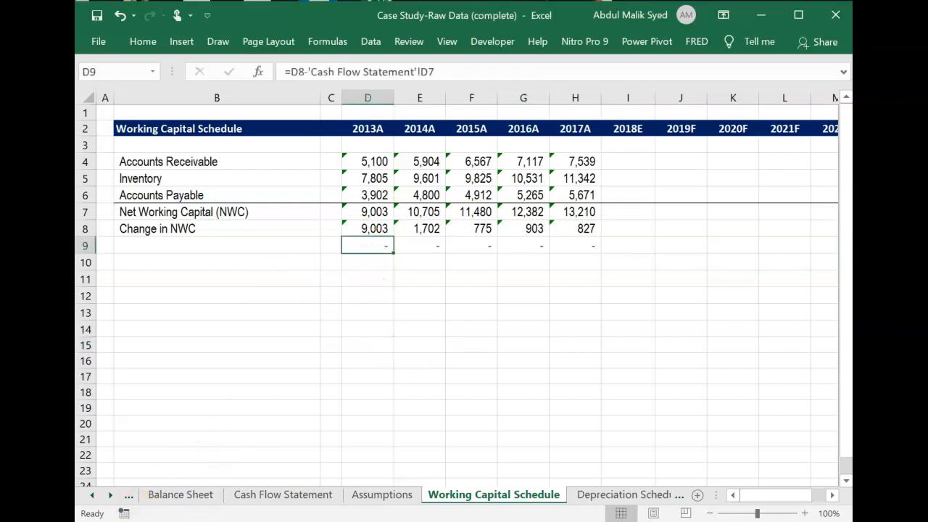
pyautogui.click(390, 417)
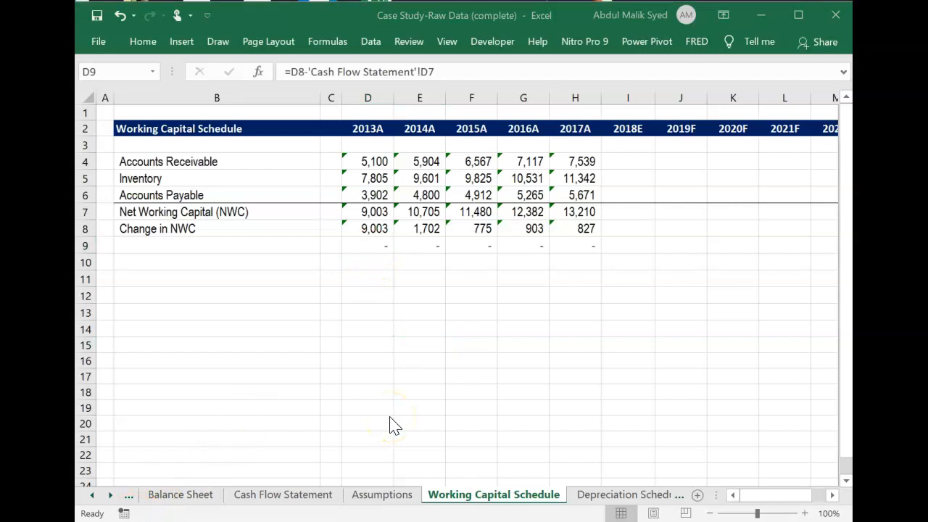
# On the Depreciation Schedule sheet, link 2013A Plus Capex in D5 to Investments in Property & Equipment, ='Cash Flow Statement'!D11.
pyautogui.click(607, 495)
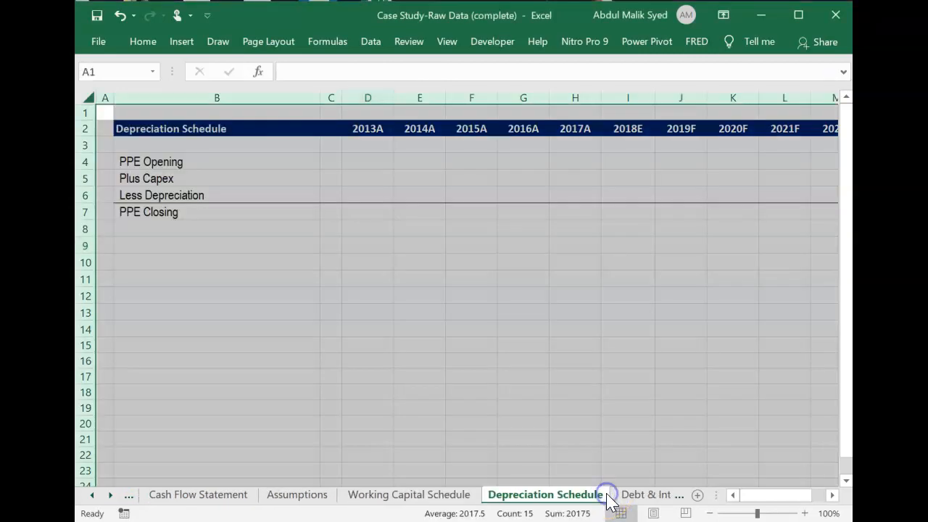
pyautogui.click(522, 321)
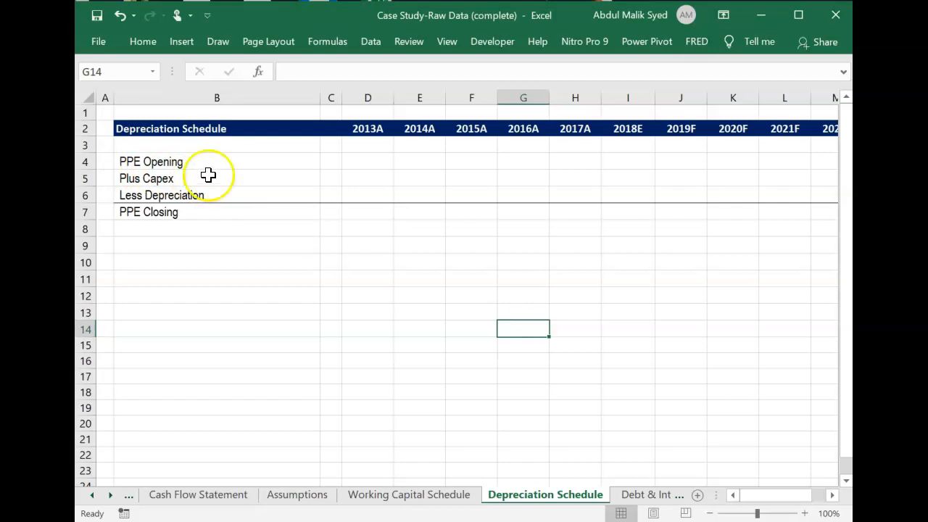
pyautogui.click(374, 160)
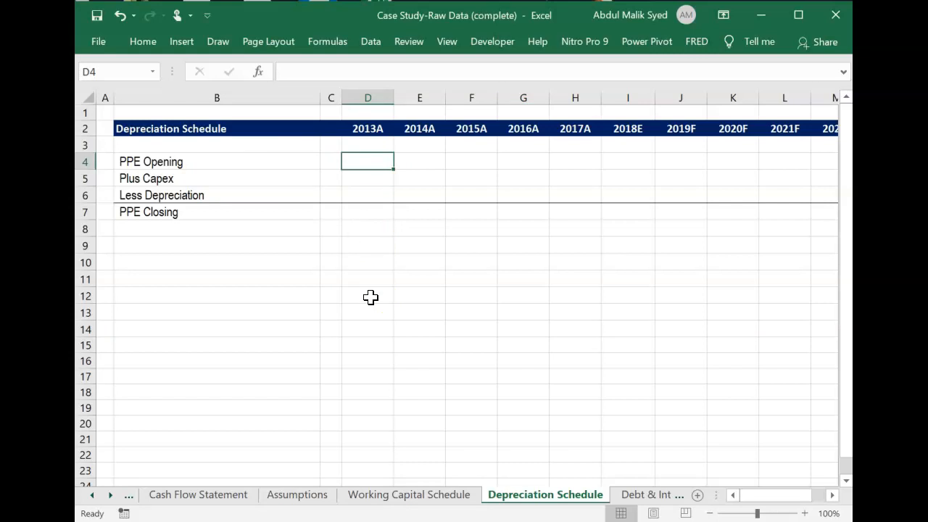
pyautogui.click(372, 182)
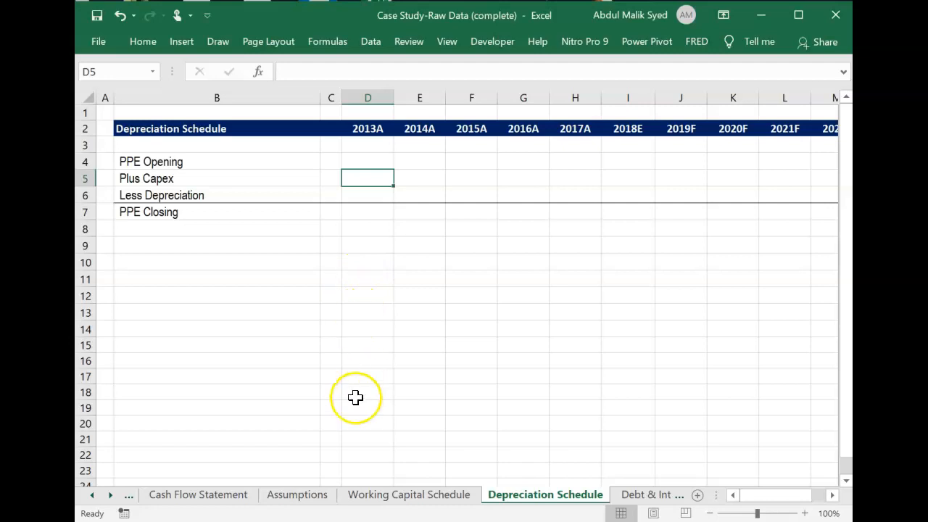
pyautogui.click(219, 501)
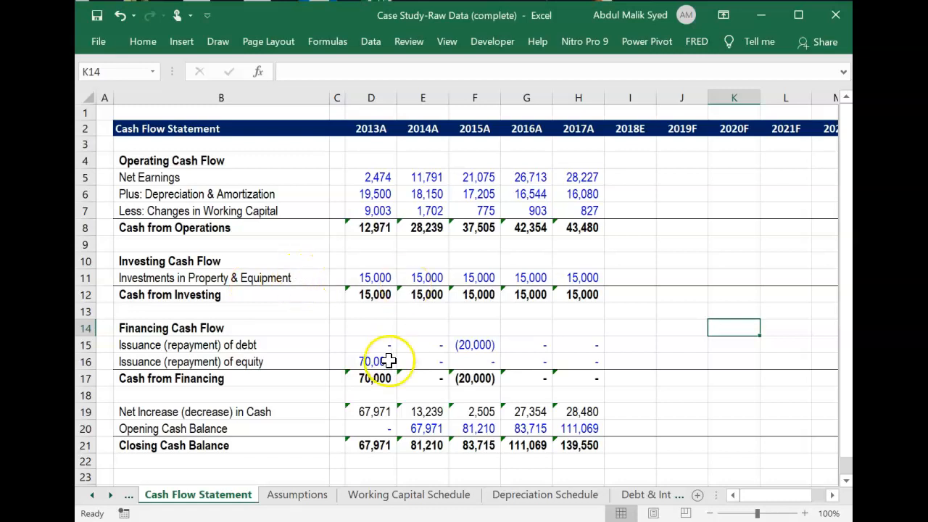
pyautogui.click(571, 499)
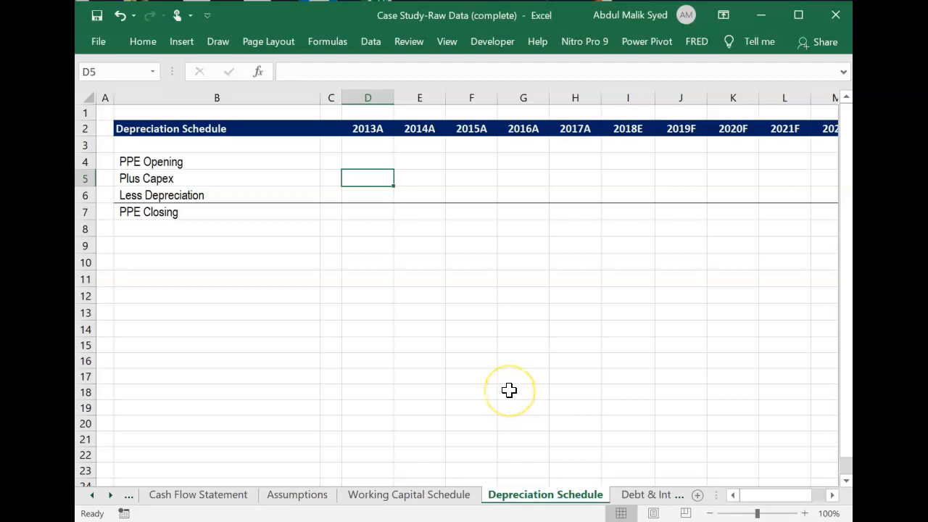
pyautogui.write('=')
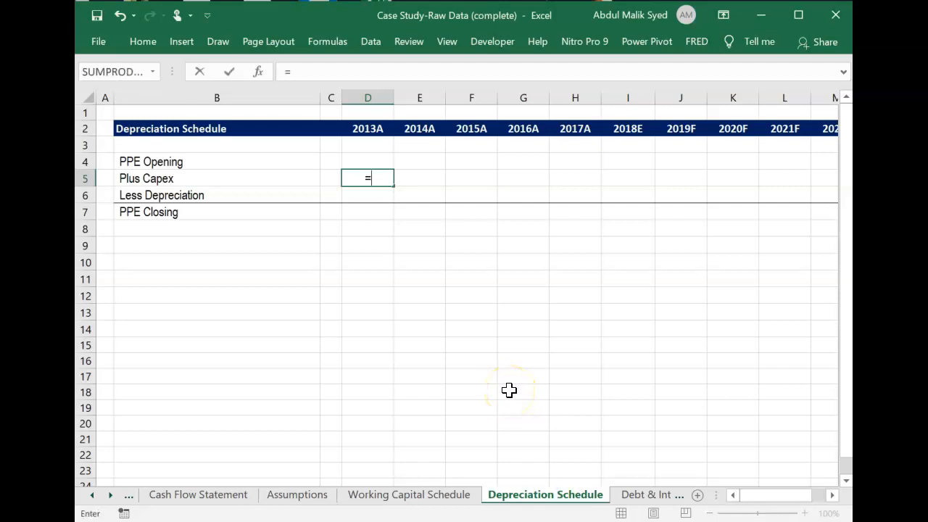
pyautogui.click(209, 499)
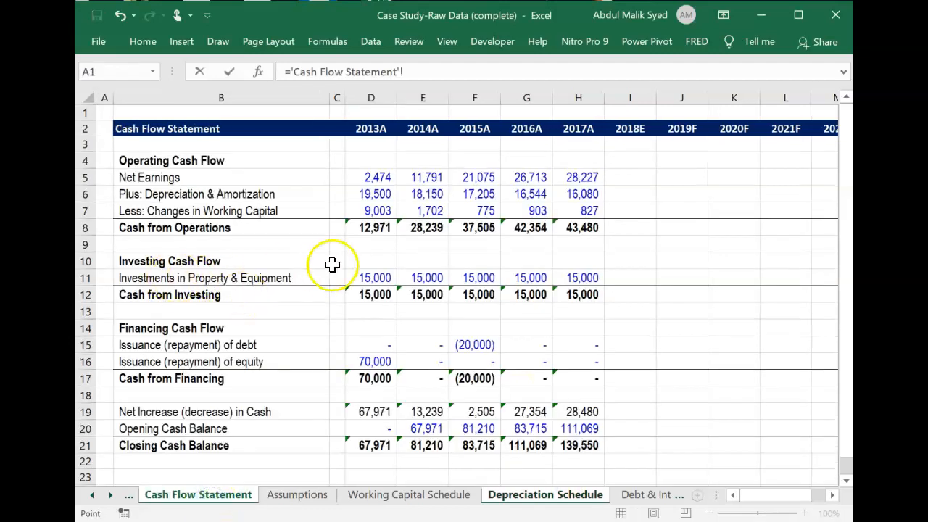
pyautogui.click(374, 276)
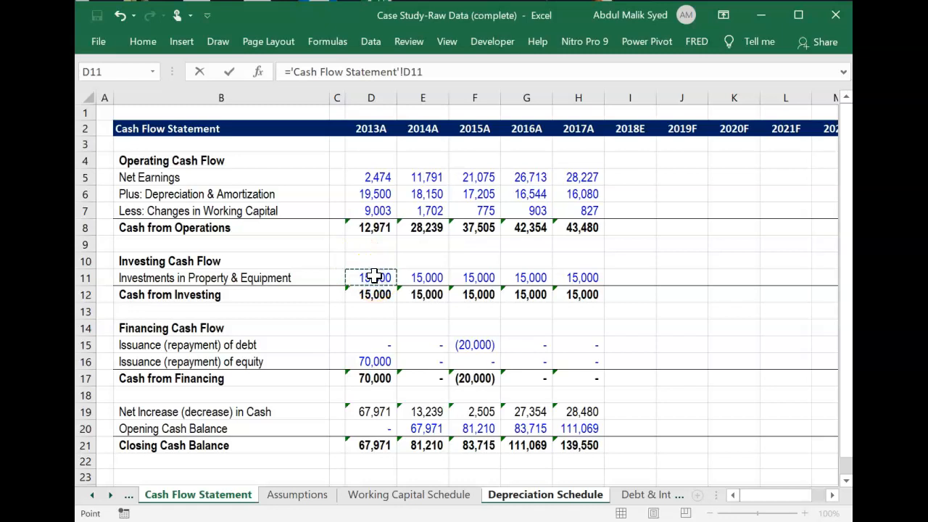
pyautogui.press('Return')
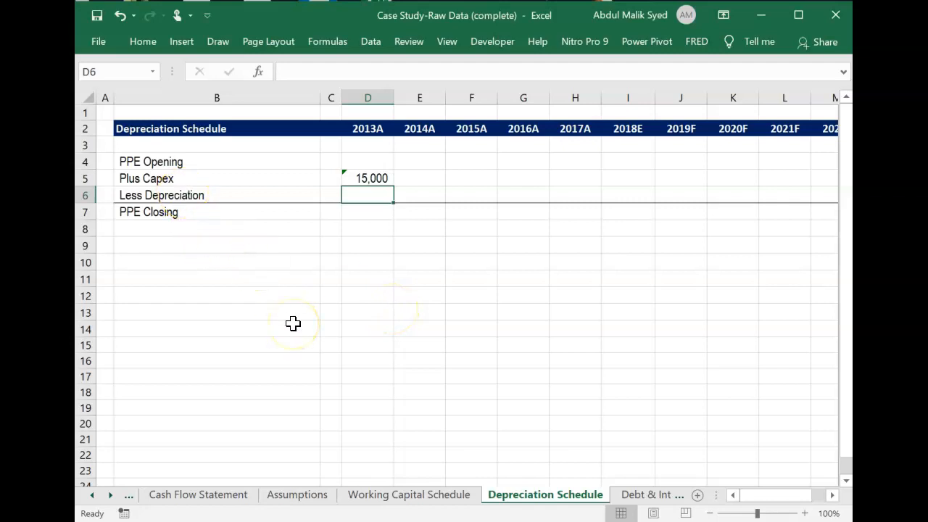
# Link 2013A Less Depreciation in D6 to Depreciation & Amortization, ='Cash Flow Statement'!D6.
pyautogui.write('=')
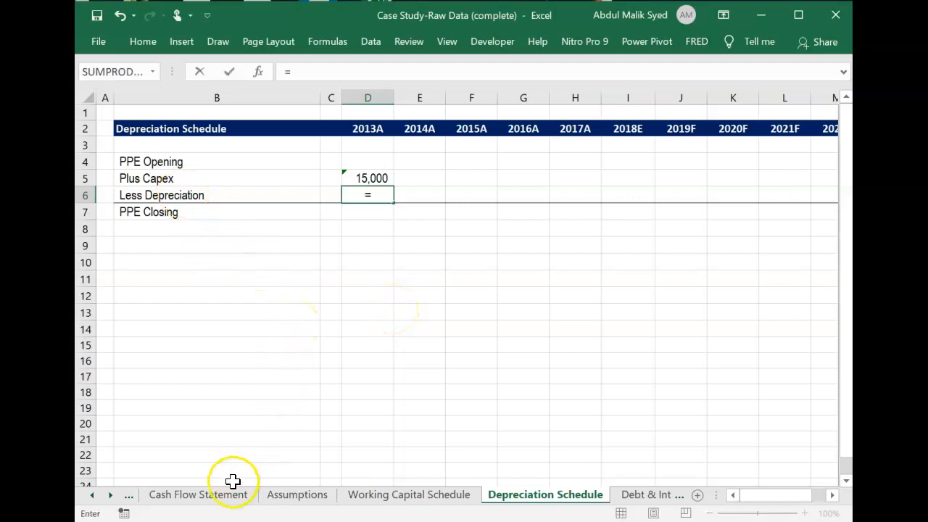
pyautogui.click(220, 499)
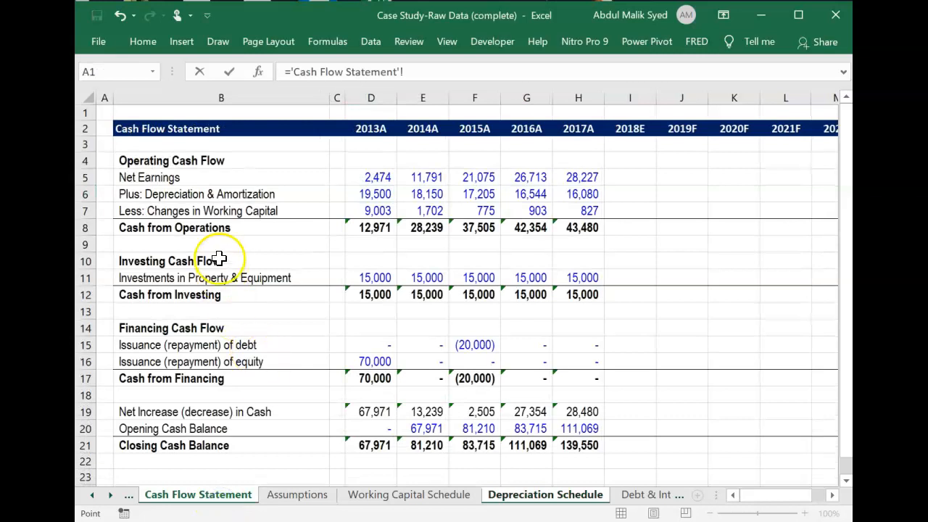
pyautogui.click(389, 194)
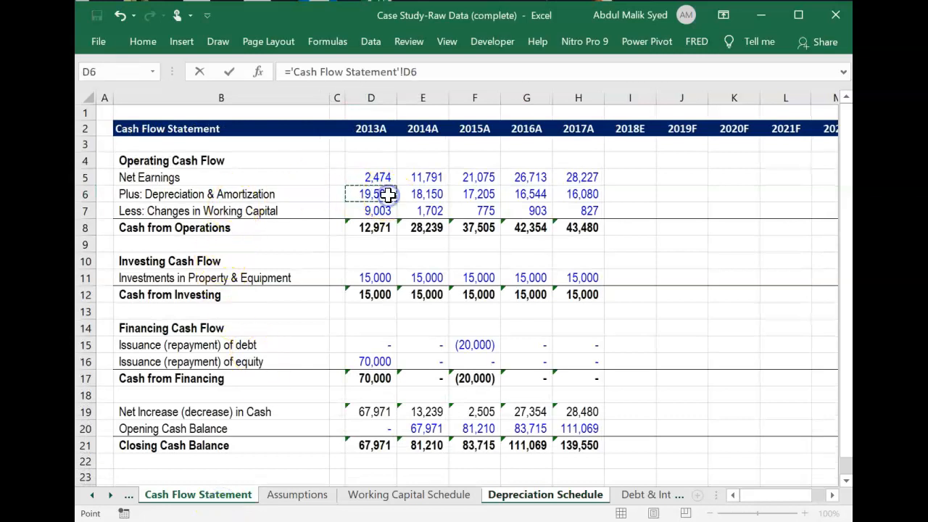
pyautogui.press('Return')
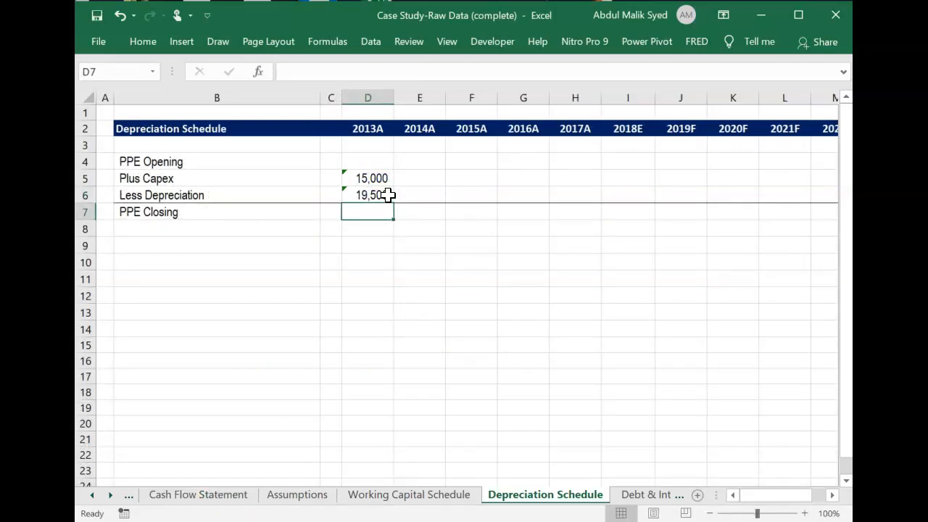
# Calculate 2013A PPE Closing in D7 as opening PPE plus capex minus depreciation, =D4+D5-D6.
pyautogui.write('=')
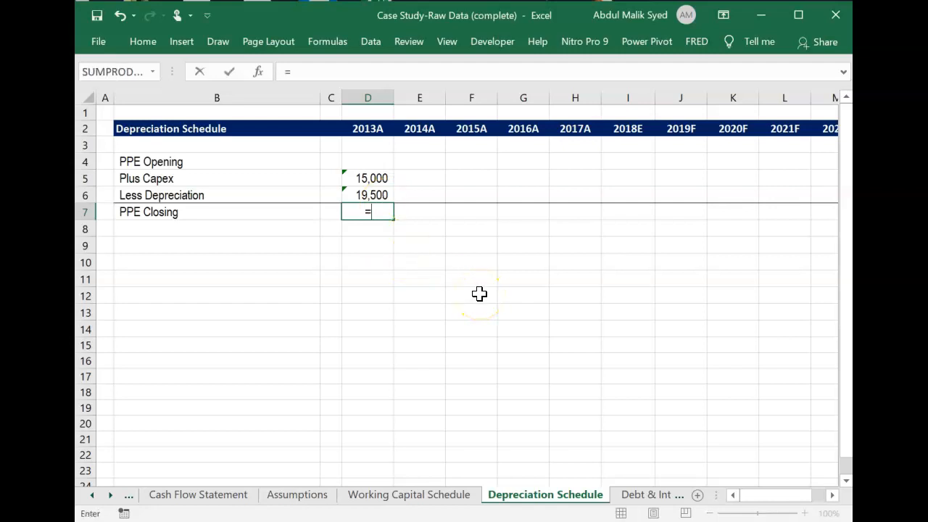
pyautogui.press('Up')
pyautogui.press('Up')
pyautogui.press('Up')
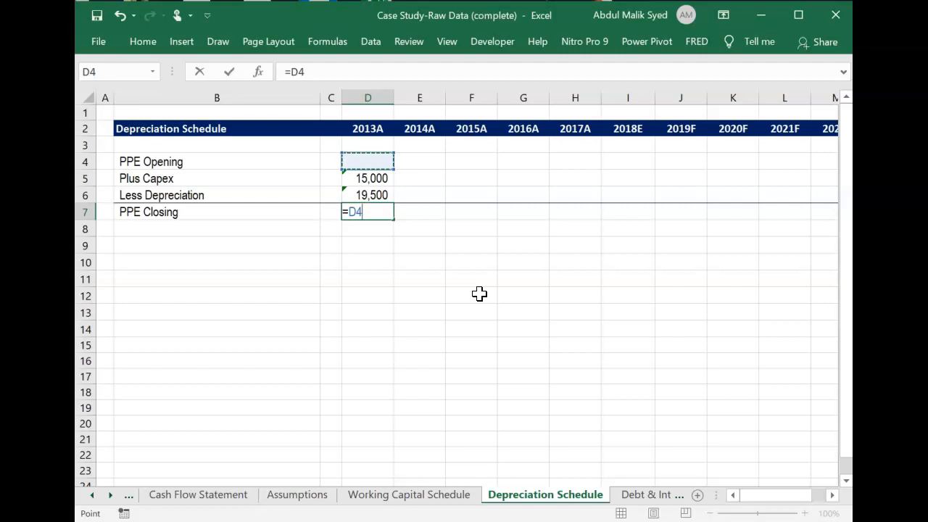
pyautogui.write('+')
pyautogui.click(371, 178)
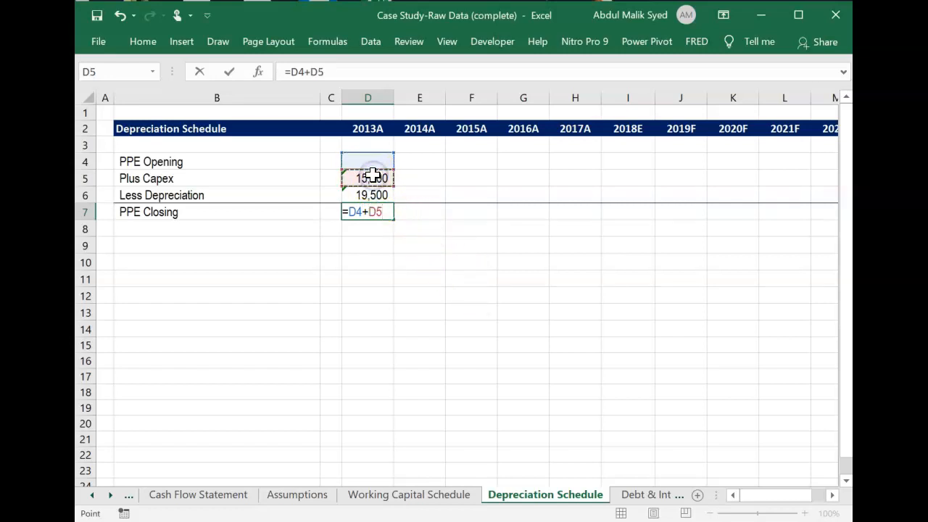
pyautogui.write('-')
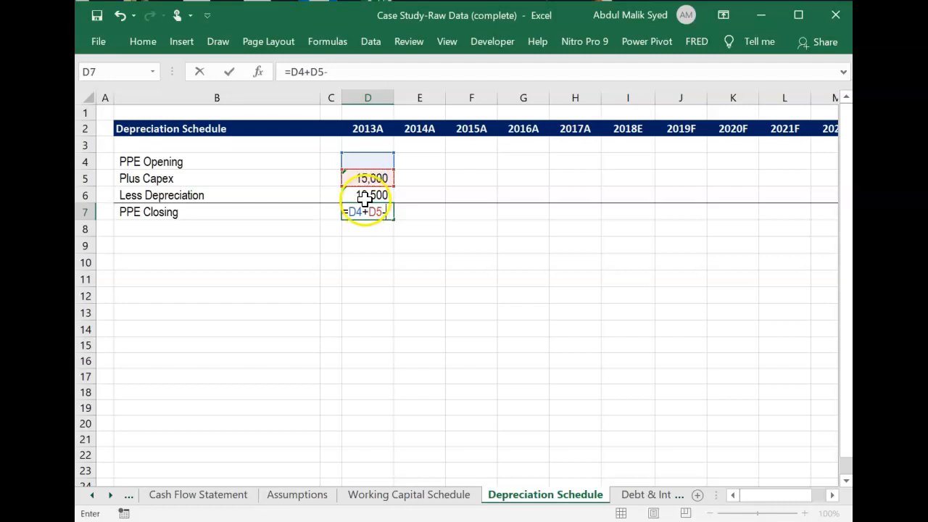
pyautogui.click(366, 195)
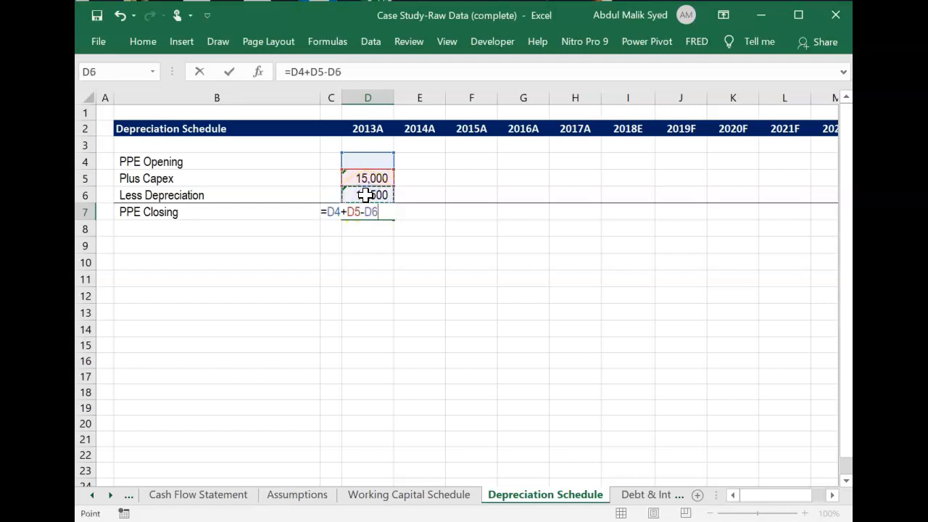
pyautogui.press('Return')
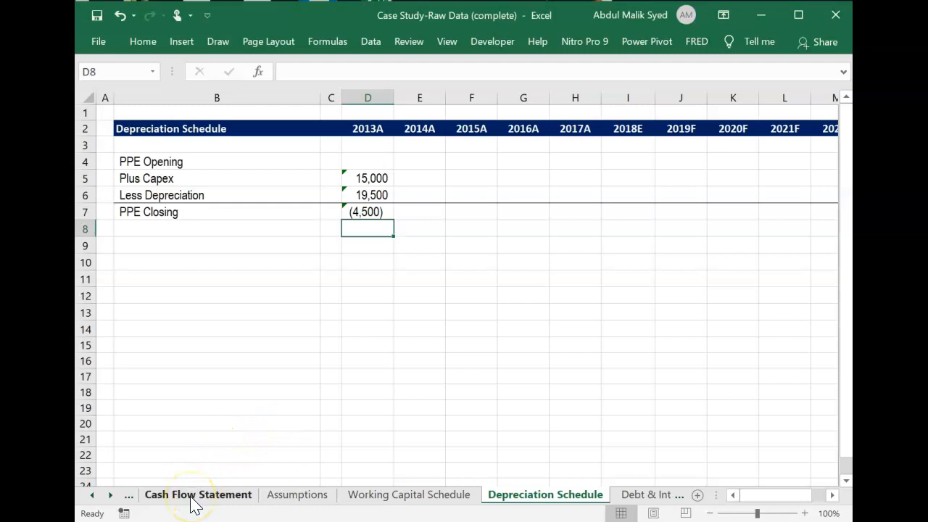
# Compare the Balance Sheet's 2013A Property & Equipment in D8 with PPE Closing in D7 of the Depreciation Schedule.
pyautogui.click(92, 496)
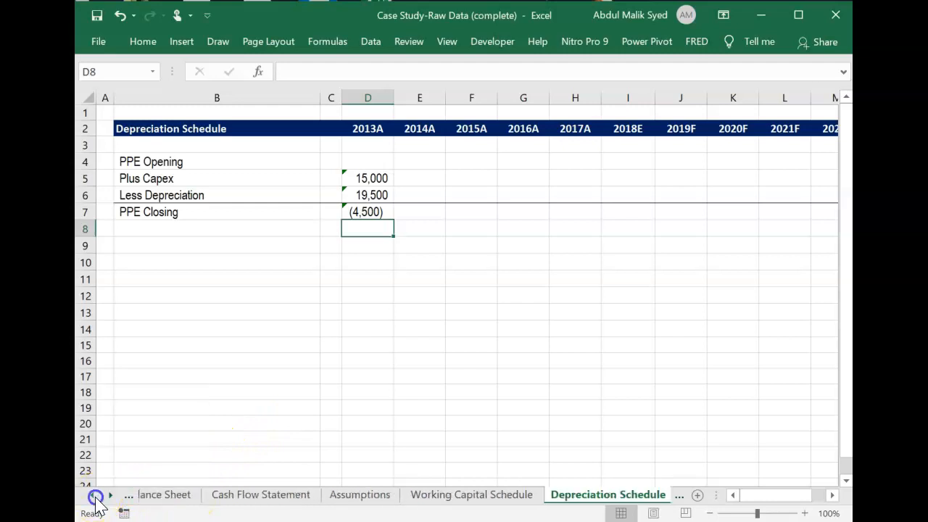
pyautogui.click(166, 500)
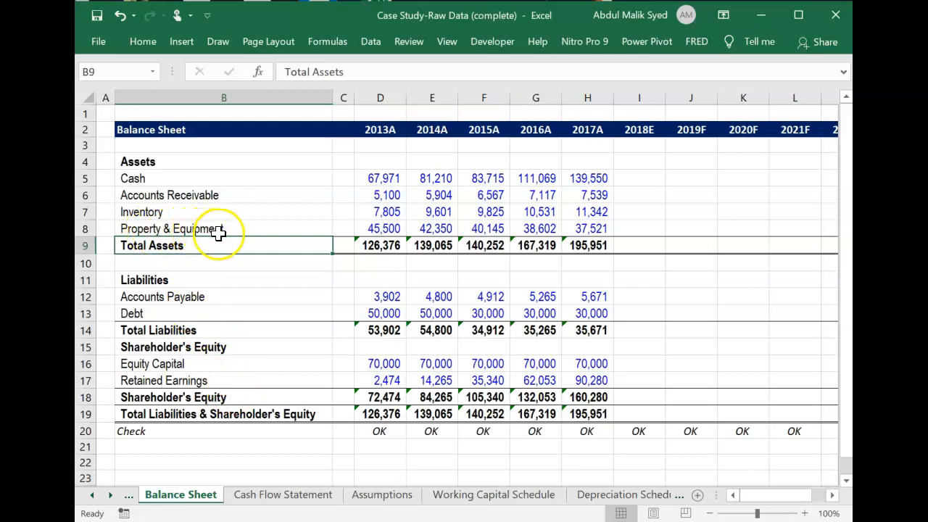
pyautogui.click(382, 230)
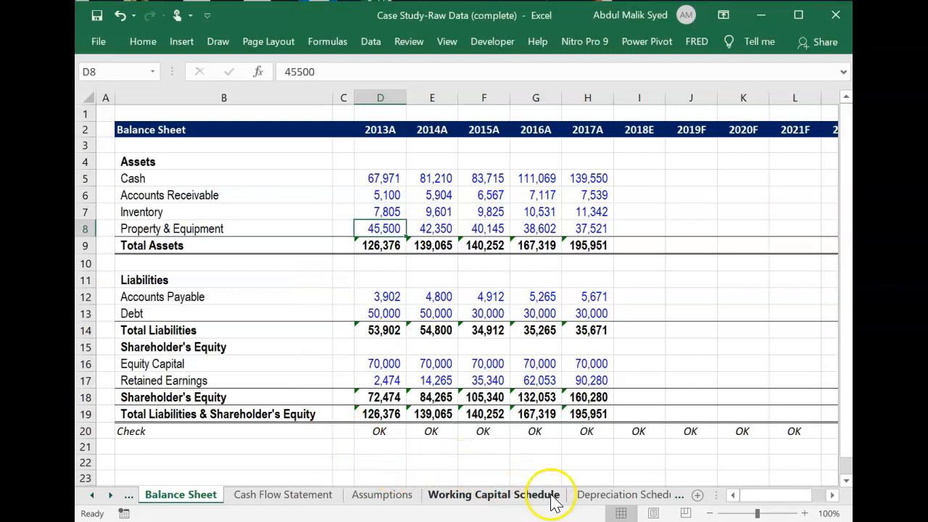
pyautogui.click(591, 497)
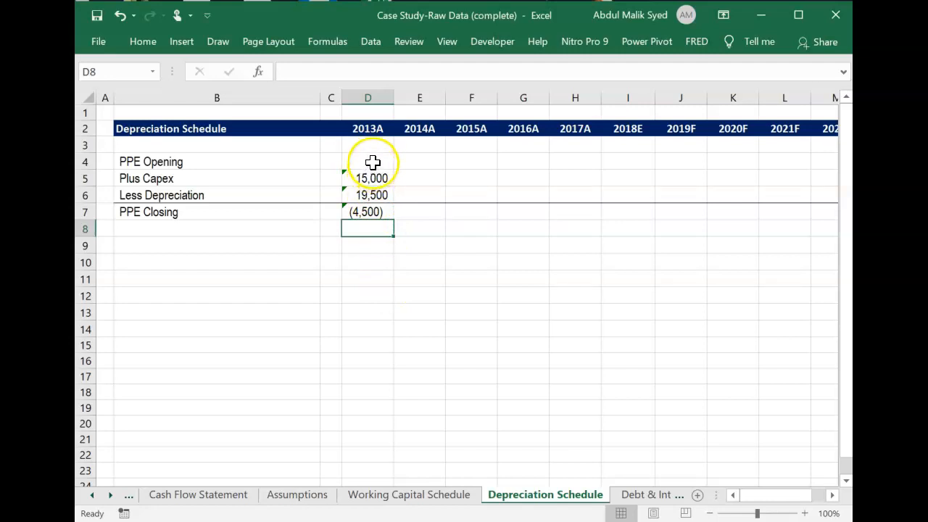
pyautogui.click(371, 212)
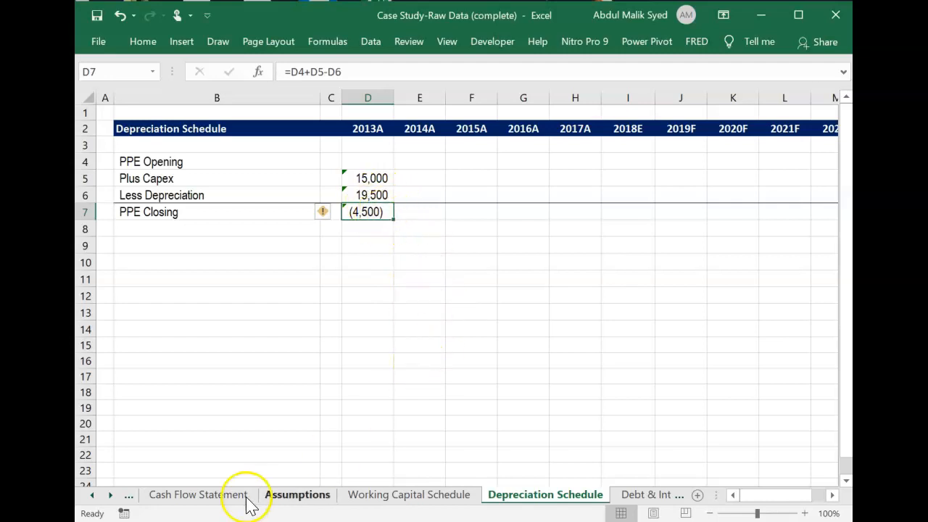
# Look up 2013A Property & Equipment on the Balance Sheet as the target for PPE Closing in the Depreciation Schedule.
pyautogui.click(92, 496)
pyautogui.click(197, 500)
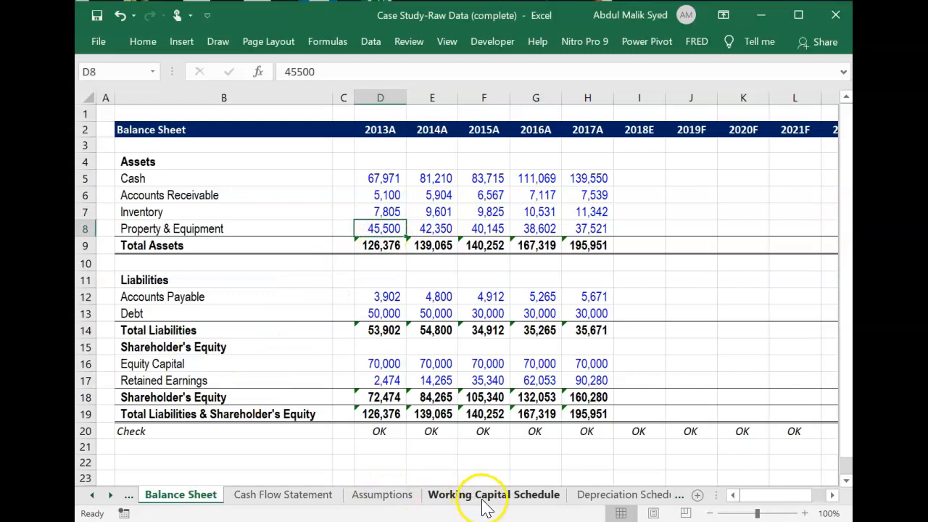
pyautogui.click(602, 499)
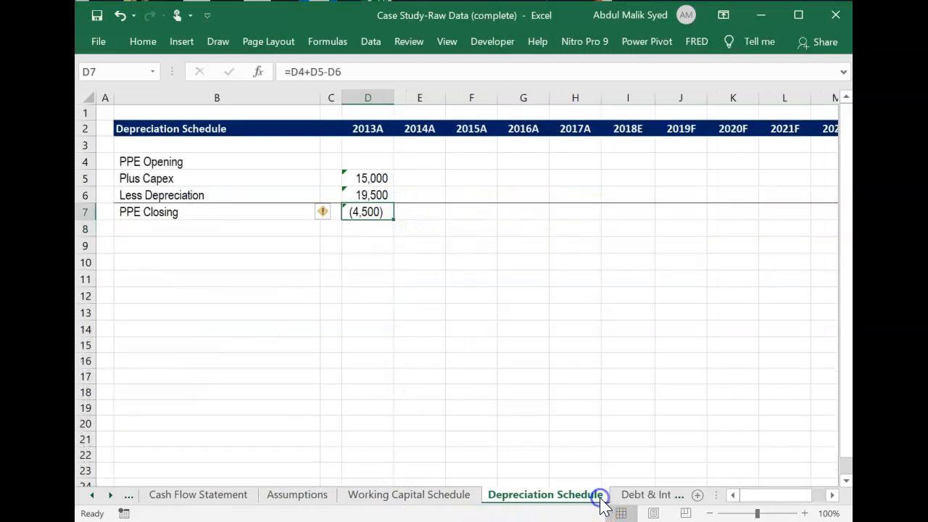
pyautogui.click(369, 229)
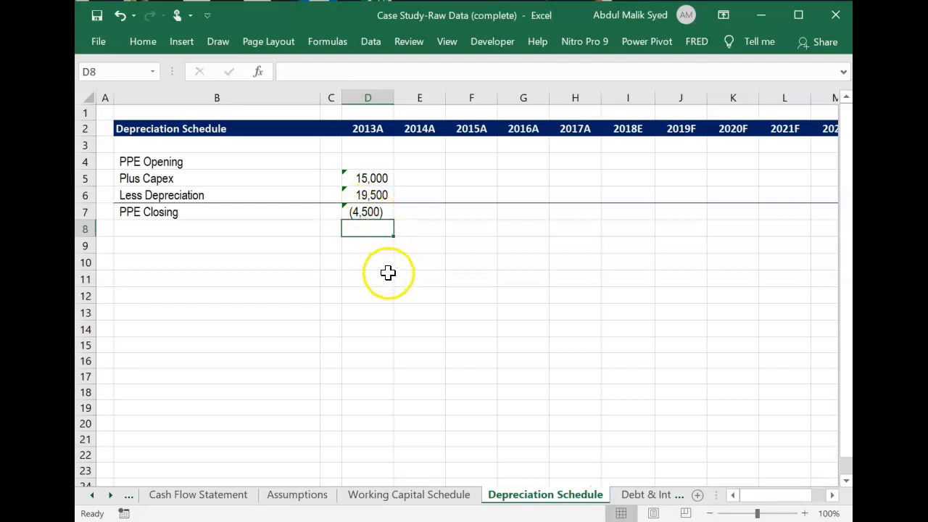
# Start a Goal Seek on 2013A PPE Closing in D7 with a target value of 45500.
pyautogui.click(380, 211)
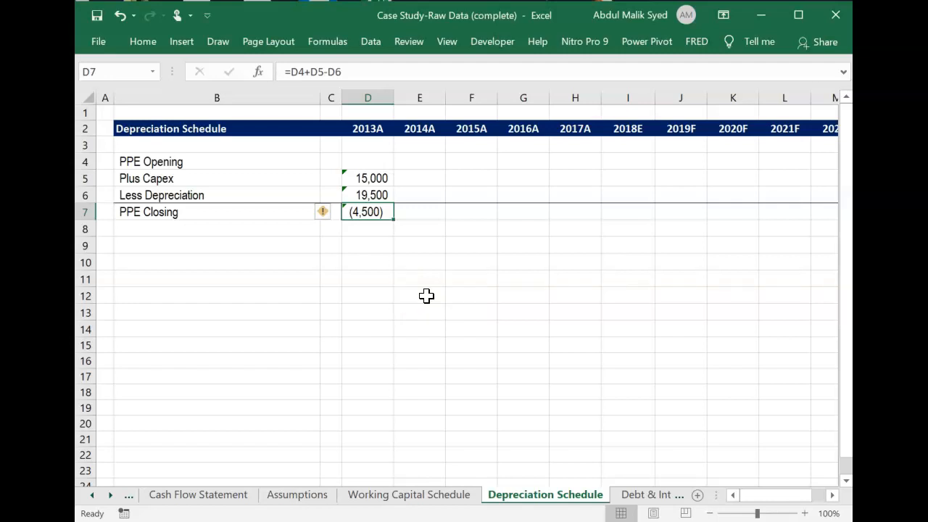
pyautogui.press('alt')
pyautogui.press('a')
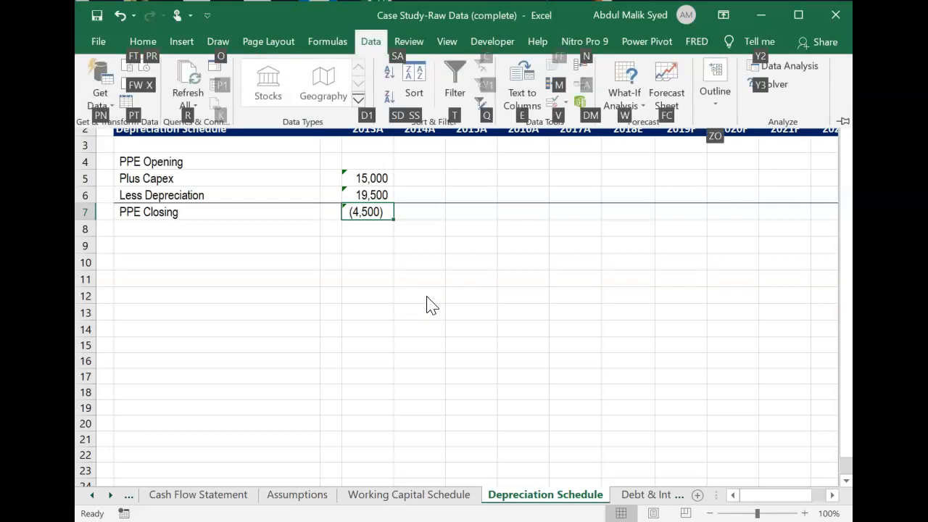
pyautogui.press('w')
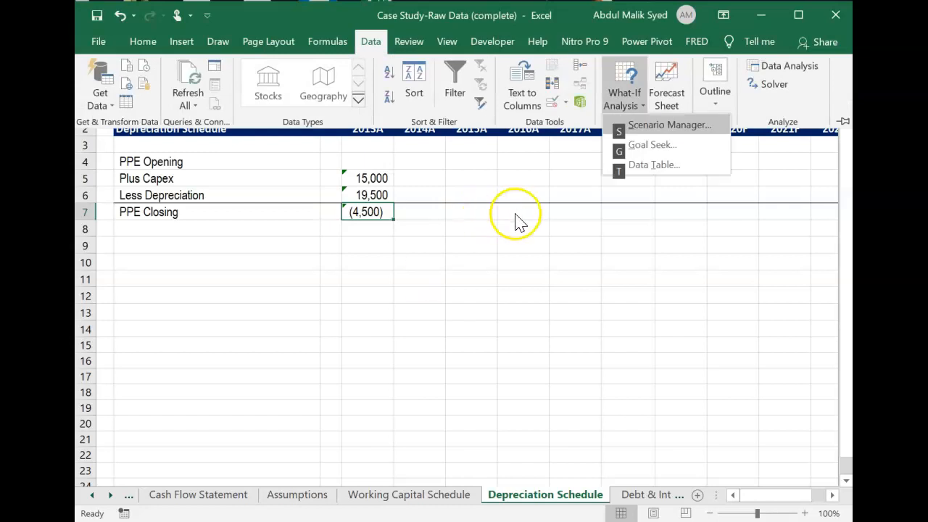
pyautogui.click(624, 282)
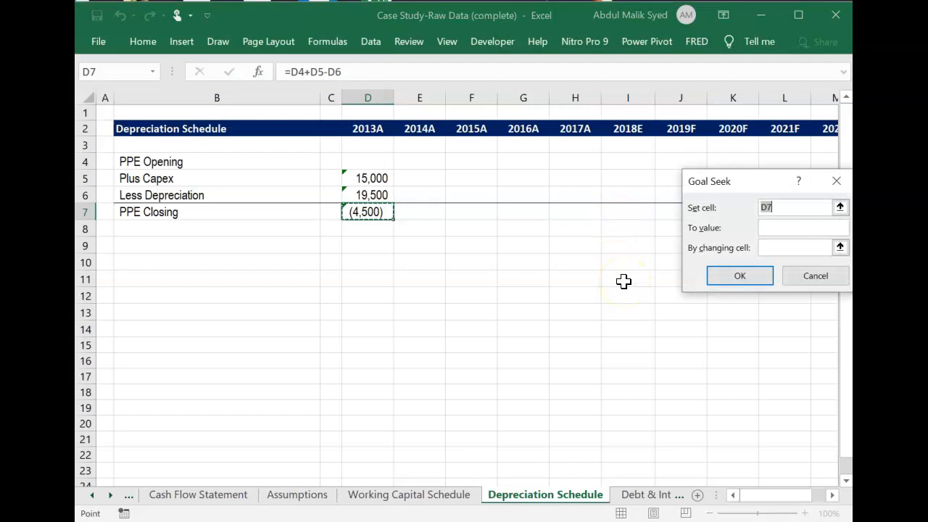
pyautogui.click(783, 227)
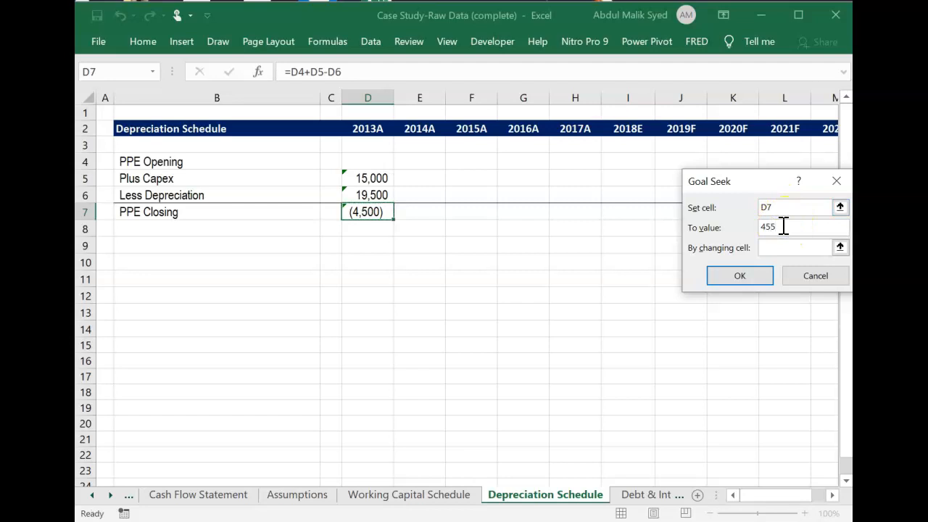
# Solve the Goal Seek by changing 2013A PPE Opening in D4 and keep the solution.
pyautogui.click(827, 248)
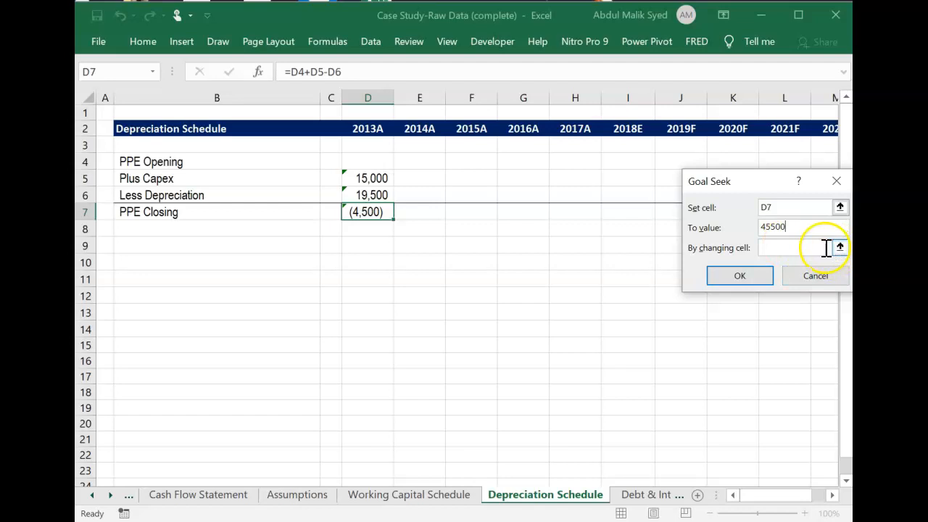
pyautogui.click(798, 245)
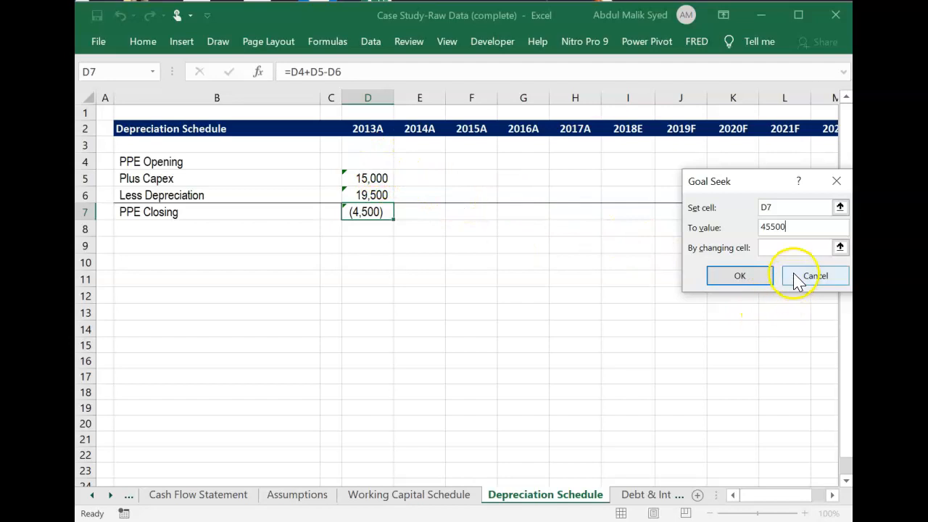
pyautogui.click(840, 247)
pyautogui.click(378, 162)
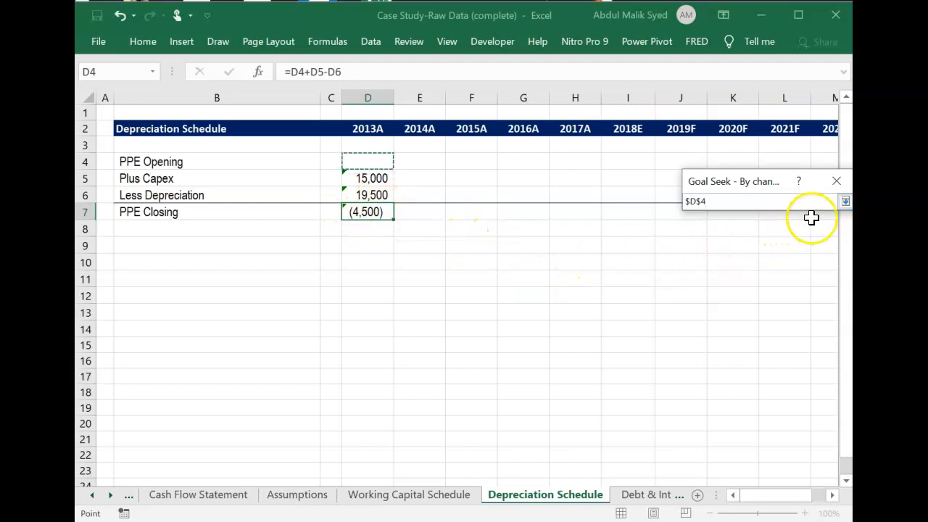
pyautogui.click(846, 203)
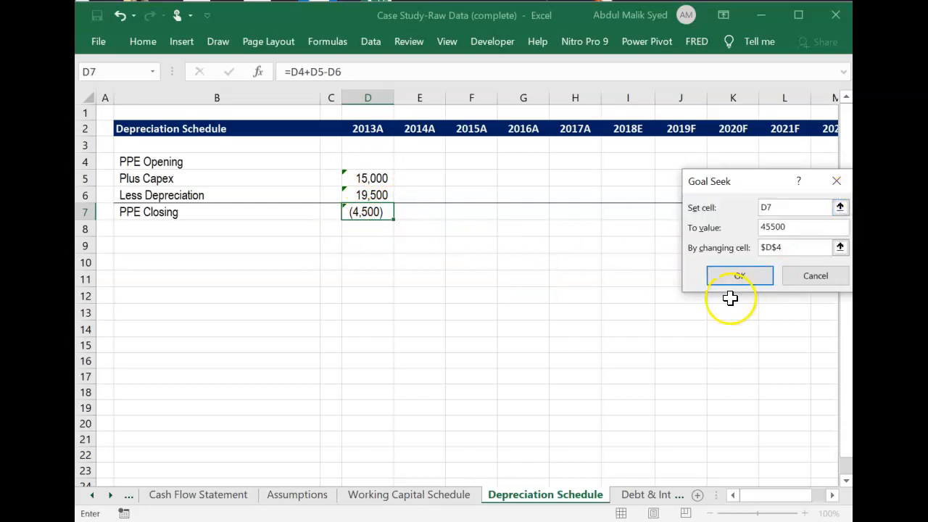
pyautogui.click(739, 276)
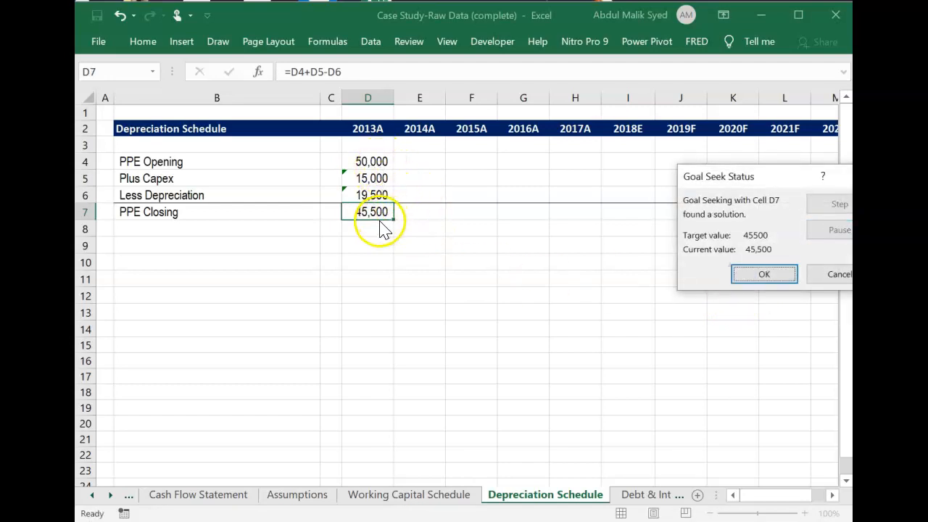
pyautogui.click(764, 274)
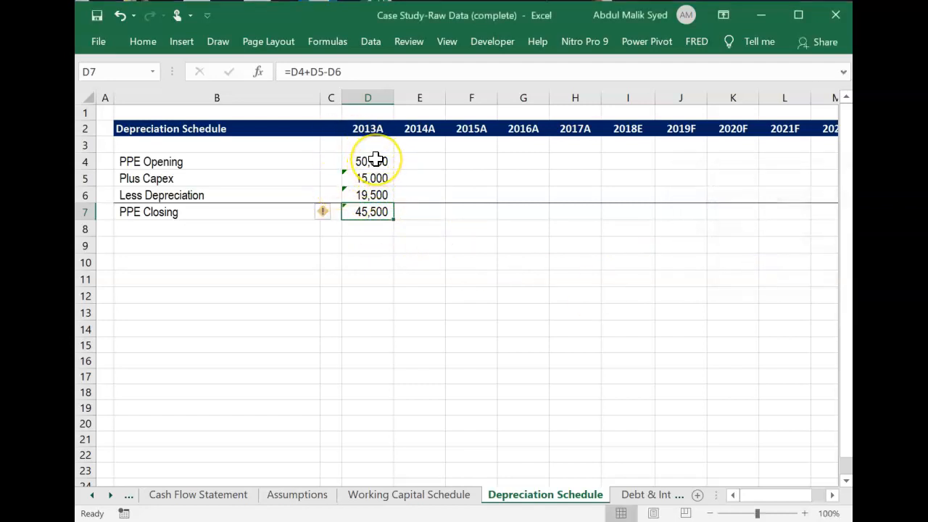
# Copy the blue input formatting from Net Earnings in D5 of the Cash Flow Statement onto 2013A PPE Opening in D4.
pyautogui.click(373, 161)
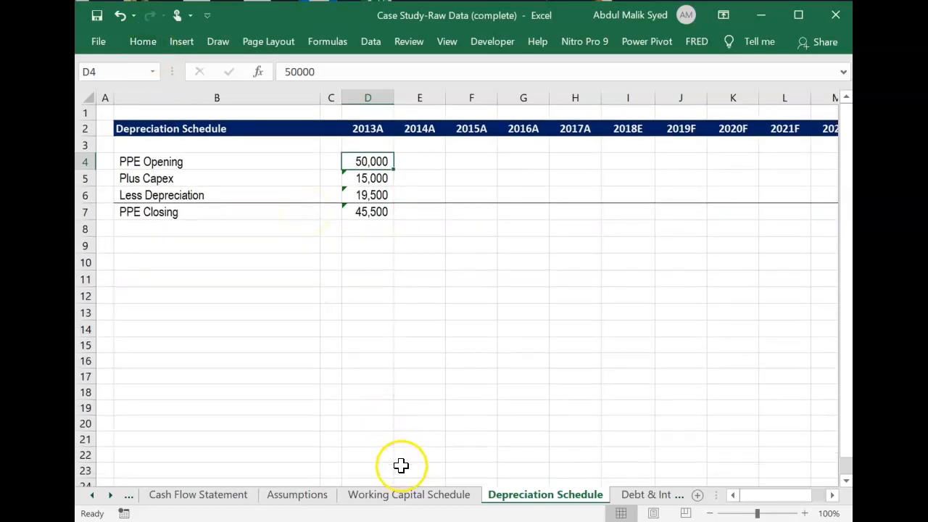
pyautogui.click(208, 496)
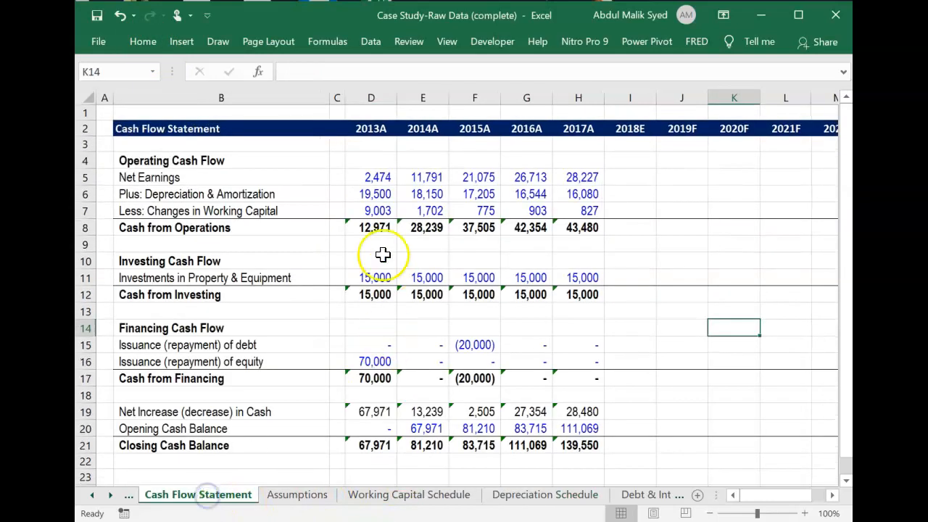
pyautogui.click(371, 180)
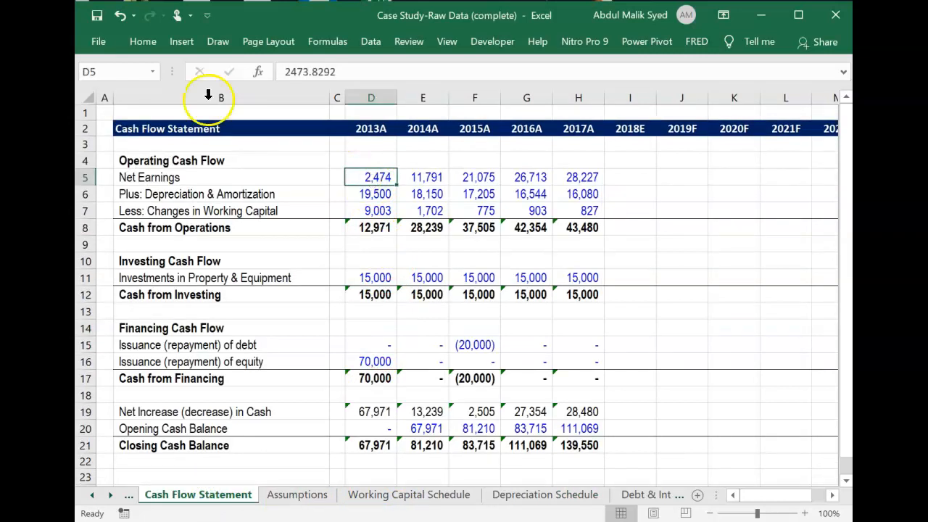
pyautogui.click(139, 41)
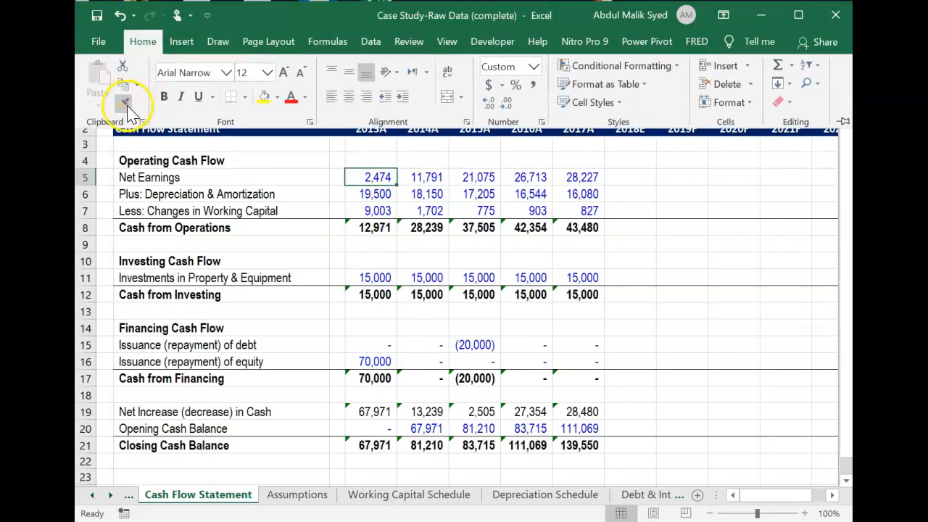
pyautogui.click(126, 103)
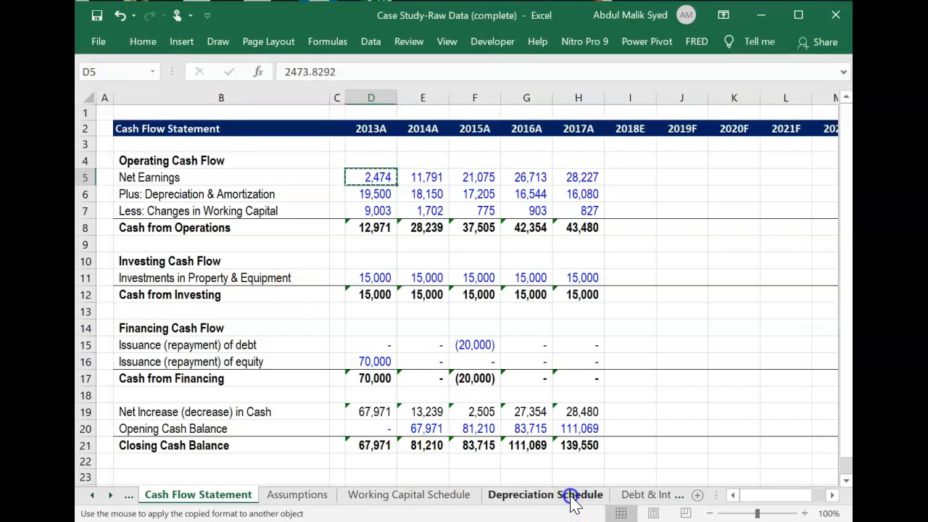
pyautogui.click(573, 496)
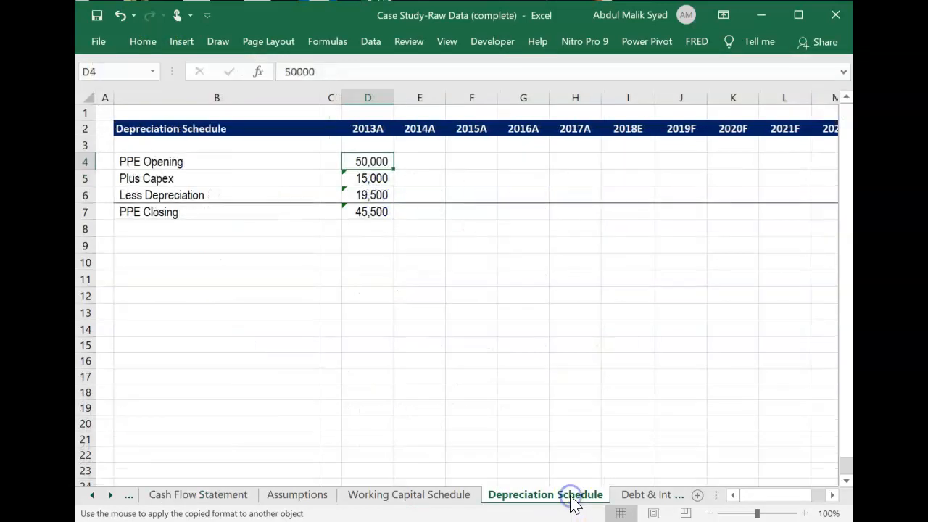
pyautogui.click(374, 160)
pyautogui.click(448, 272)
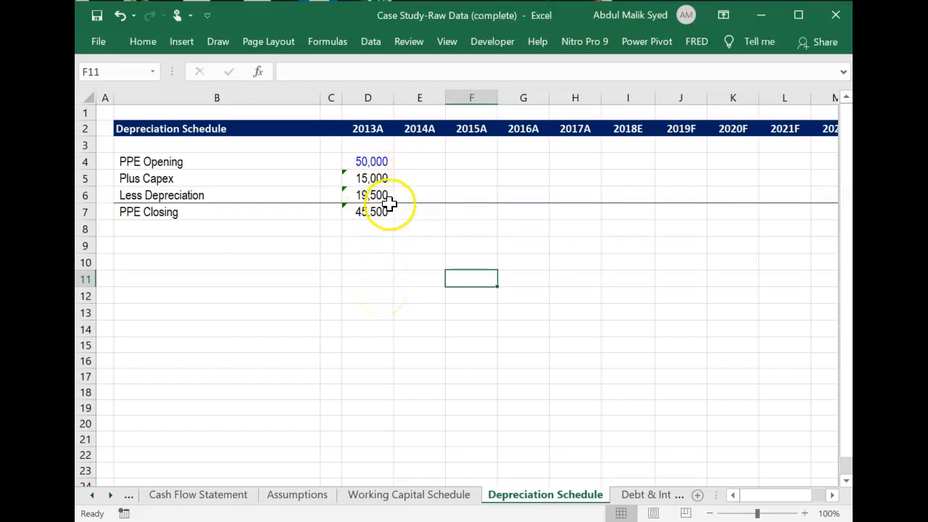
# Link 2014A PPE Opening in E4 to the 2013A PPE Closing, =D7.
pyautogui.click(411, 174)
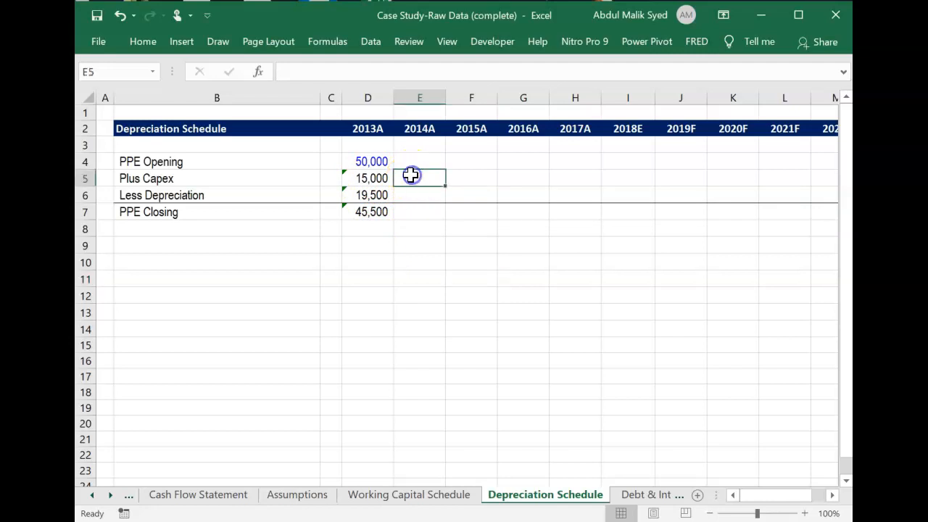
pyautogui.click(385, 175)
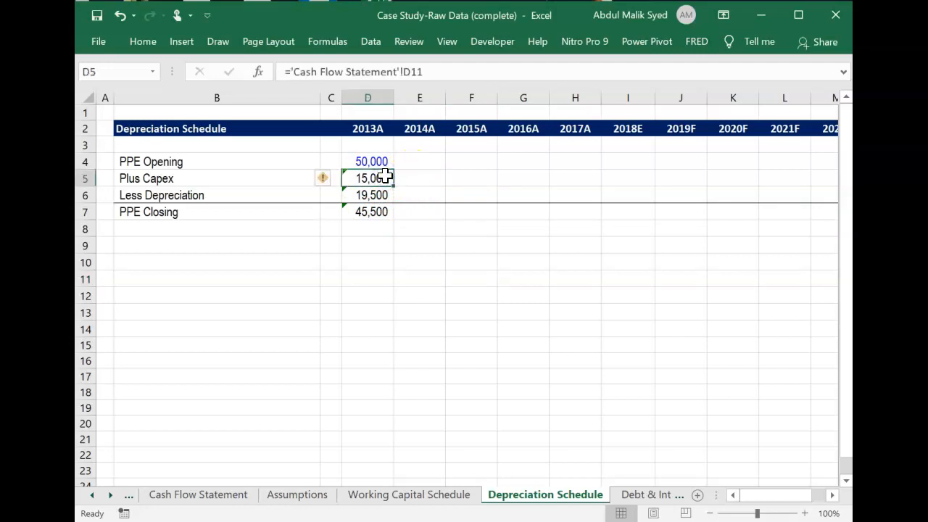
pyautogui.press('Right')
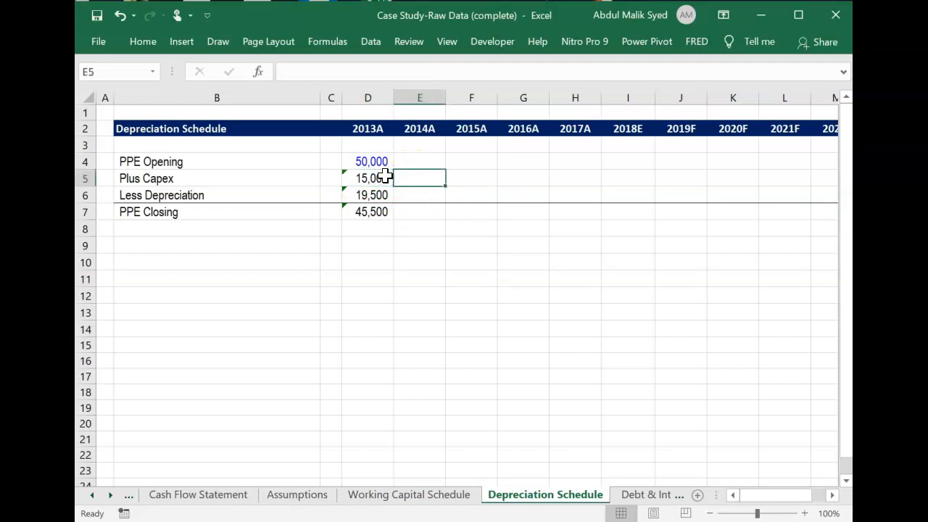
pyautogui.press('Up')
pyautogui.write('=')
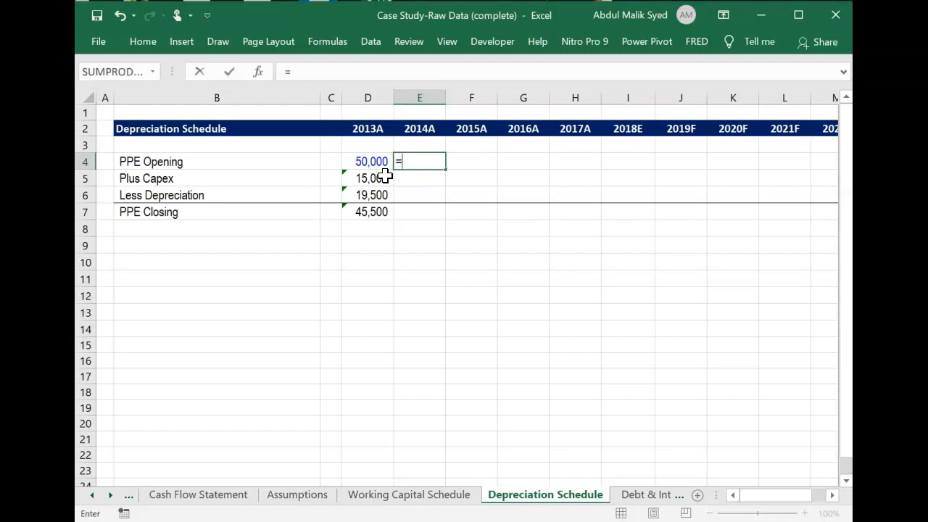
pyautogui.click(370, 211)
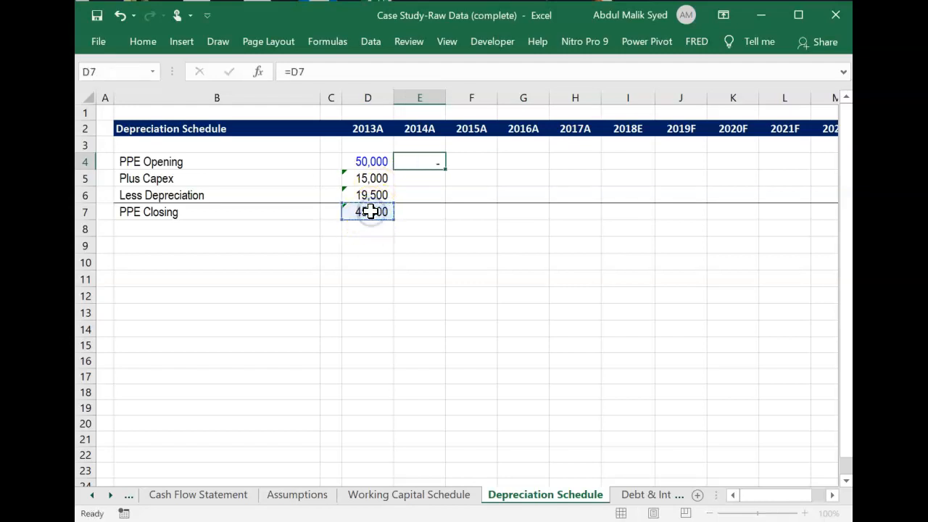
pyautogui.press('Return')
# Fill the 2013A Plus Capex, Less Depreciation and PPE Closing formulas in D5:D7 across to 2014A in E5:E7.
pyautogui.press('Left')
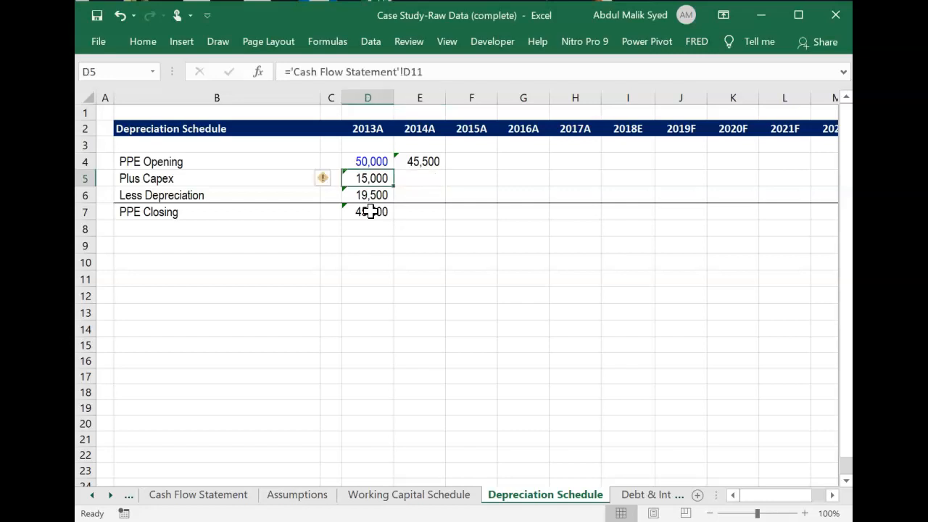
pyautogui.hotkey('shift', 'Down')
pyautogui.hotkey('shift', 'Down')
pyautogui.hotkey('shift', 'Right')
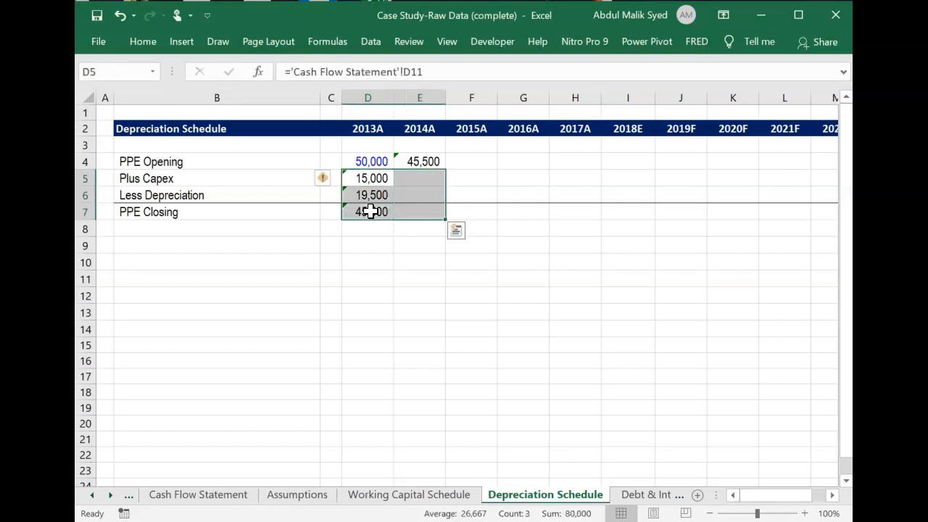
pyautogui.hotkey('ctrl', 'r')
pyautogui.press('Right')
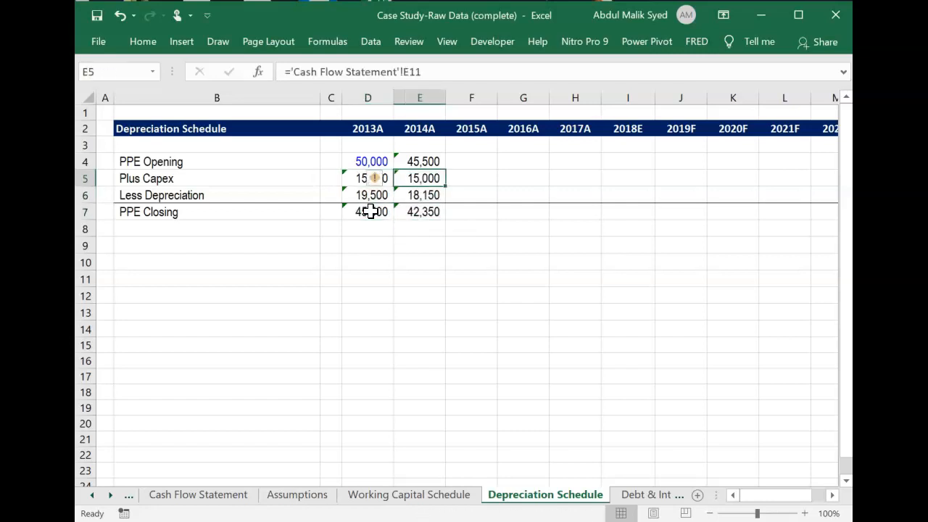
# Review the 2014A schedule formulas and compare PPE Closing in E7 with the Balance Sheet's 2014A Property & Equipment.
pyautogui.press('Up')
pyautogui.press('Up')
pyautogui.press('Down')
pyautogui.press('Down')
pyautogui.click(429, 214)
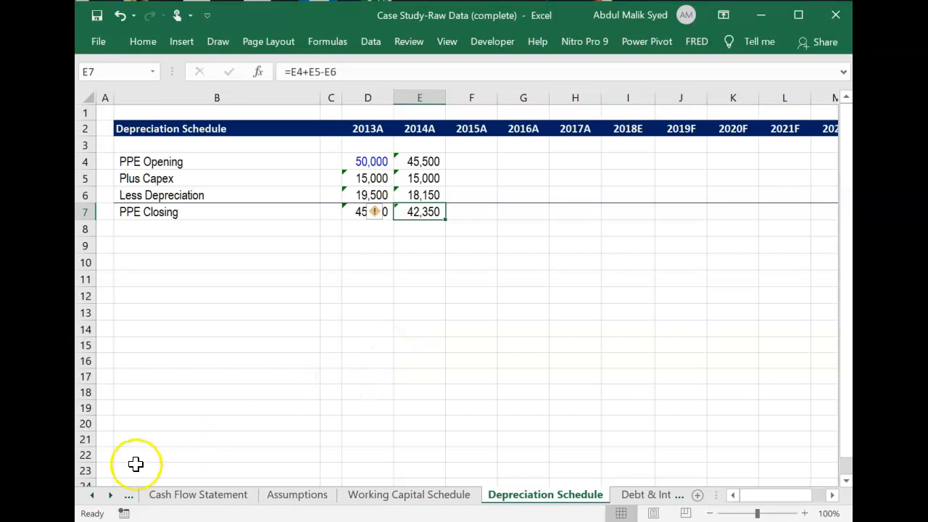
pyautogui.click(92, 495)
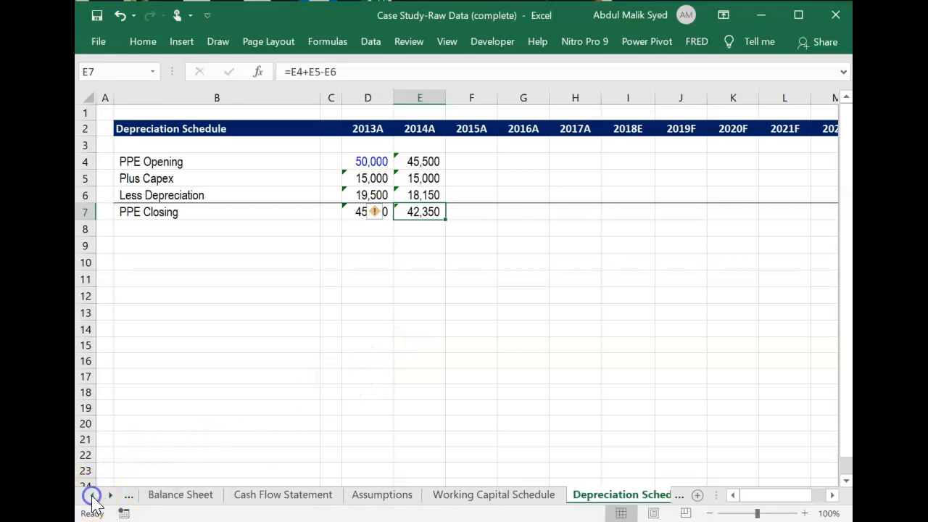
pyautogui.click(177, 495)
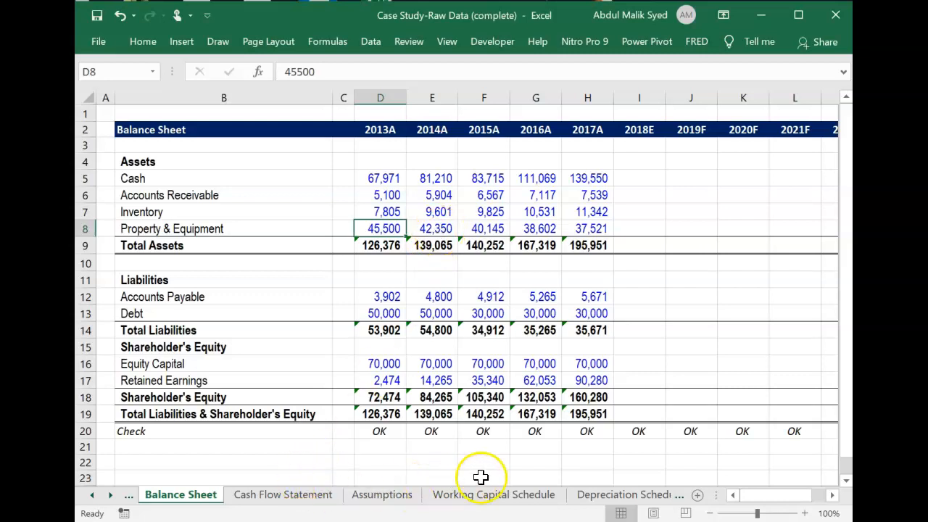
pyautogui.click(599, 496)
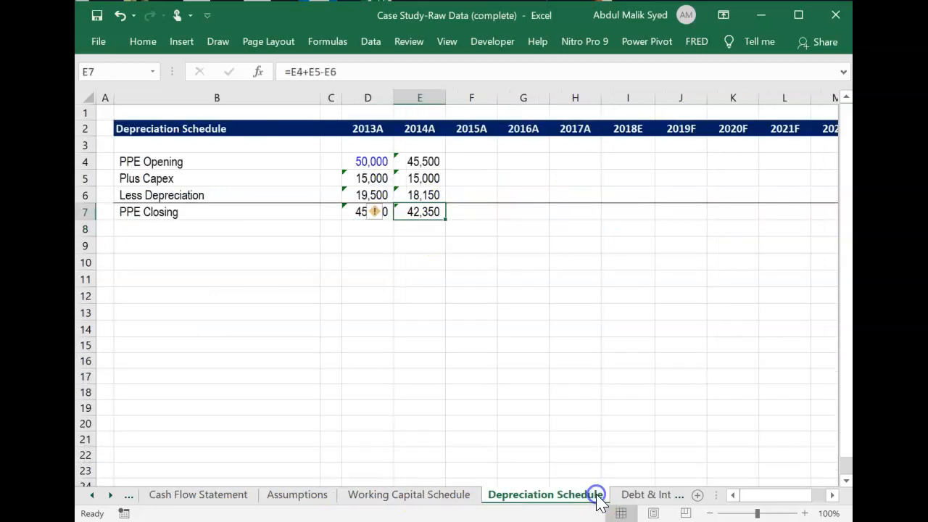
pyautogui.click(495, 312)
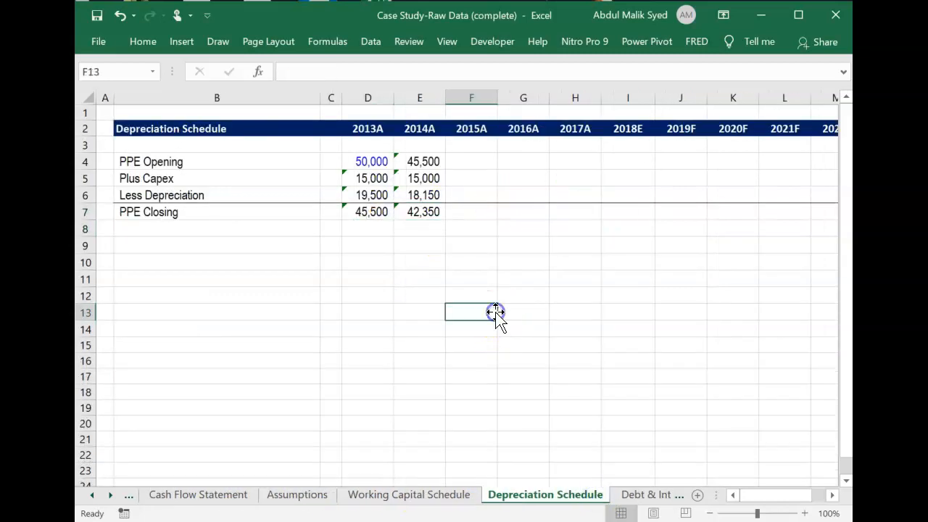
# Fill the 2014A Depreciation Schedule formulas in E4:E7 across to 2017A in column H.
pyautogui.click(430, 161)
pyautogui.hotkey('shift', 'Down')
pyautogui.hotkey('shift', 'Down')
pyautogui.hotkey('shift', 'Down')
pyautogui.hotkey('shift', 'Right')
pyautogui.hotkey('shift', 'Right')
pyautogui.hotkey('shift', 'Right')
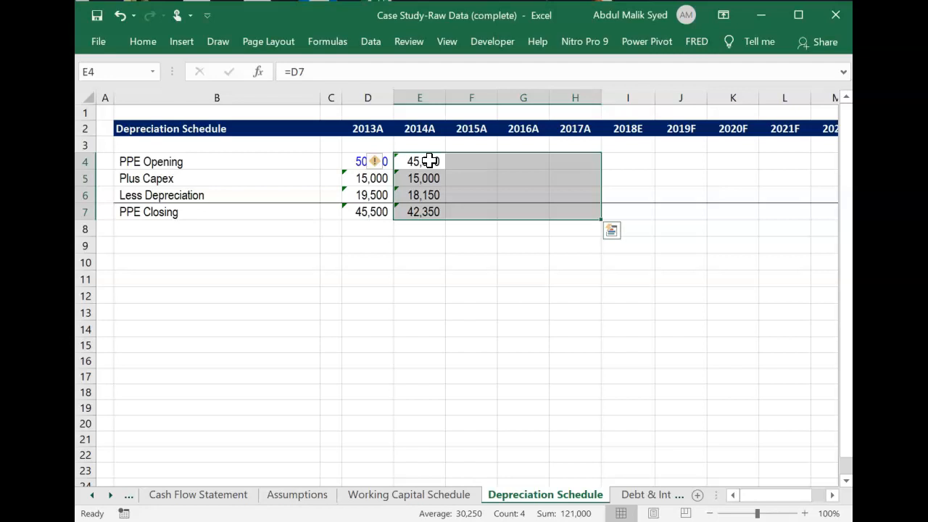
pyautogui.hotkey('ctrl', 'r')
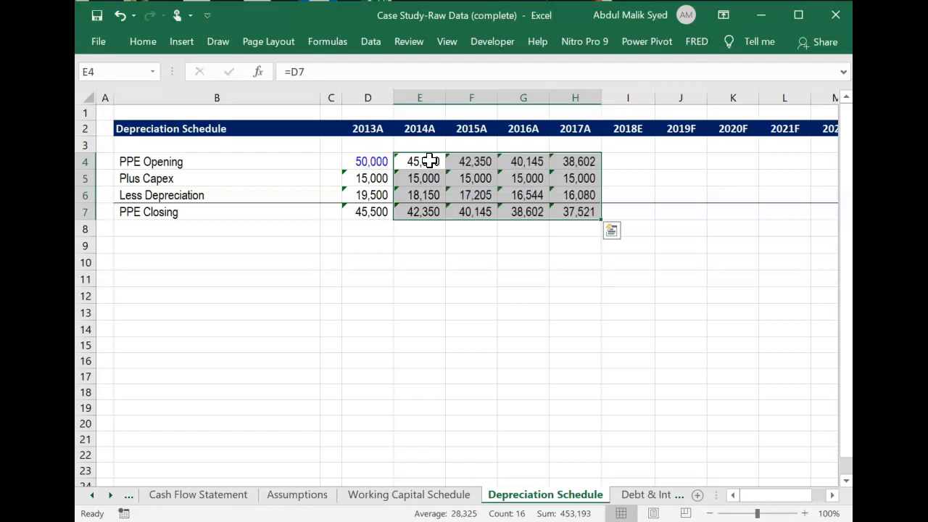
pyautogui.click(339, 248)
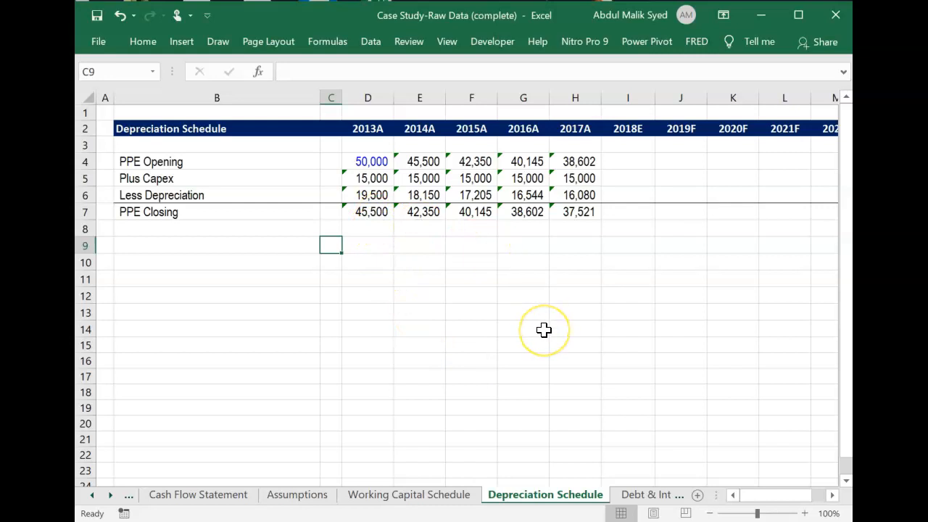
# In the Debt & Interest Schedule, link 2013A Issuance (repayment) in D5 to the debt issuance line, ='Cash Flow Statement'!D15.
pyautogui.click(637, 494)
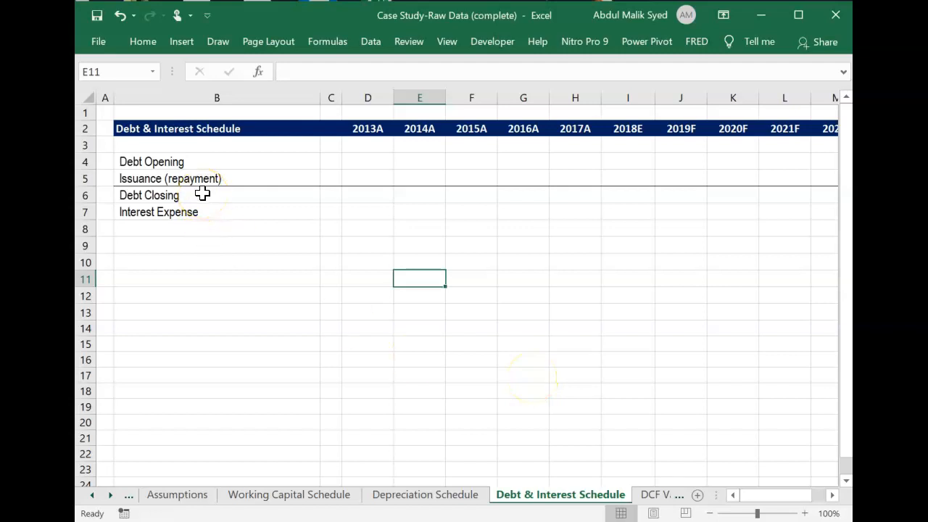
pyautogui.click(366, 177)
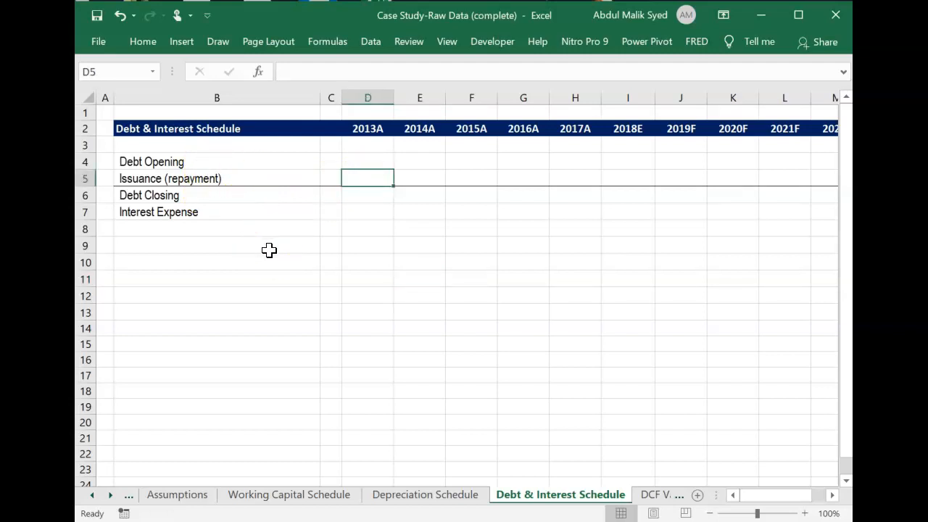
pyautogui.write('=')
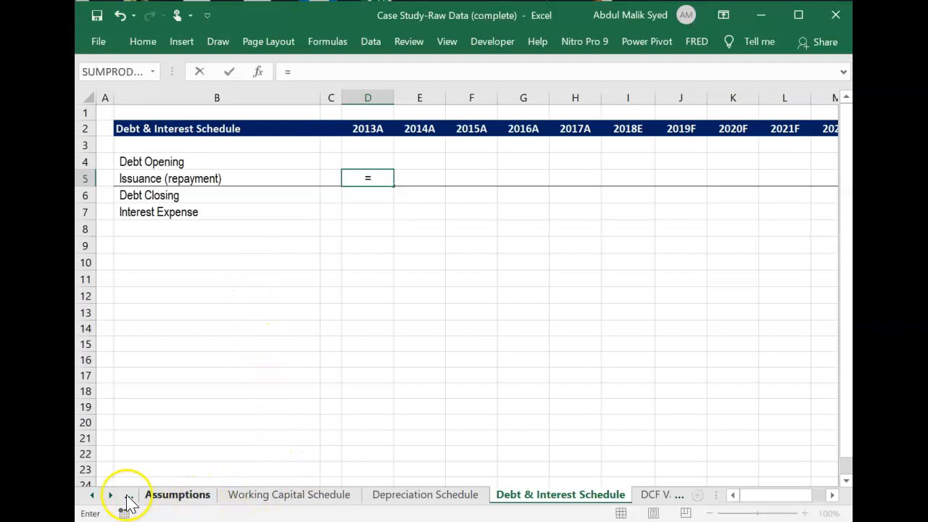
pyautogui.click(92, 496)
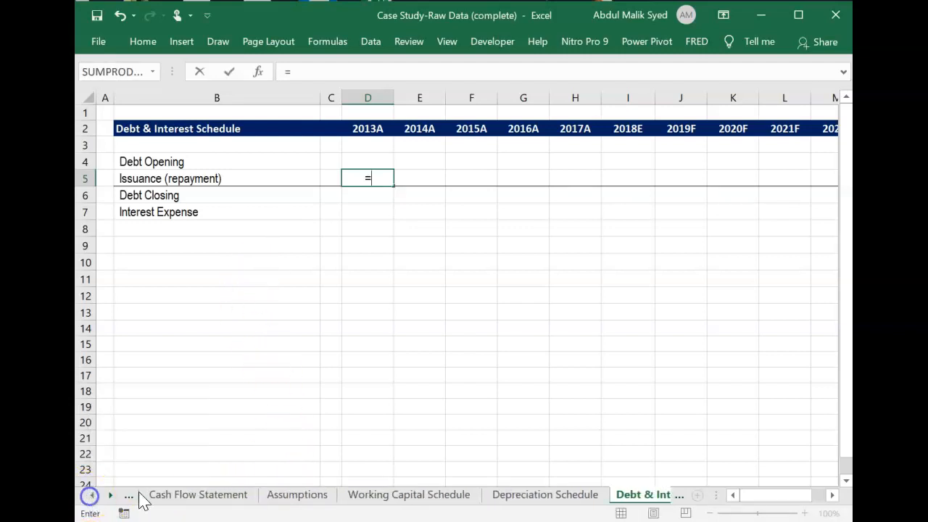
pyautogui.click(190, 497)
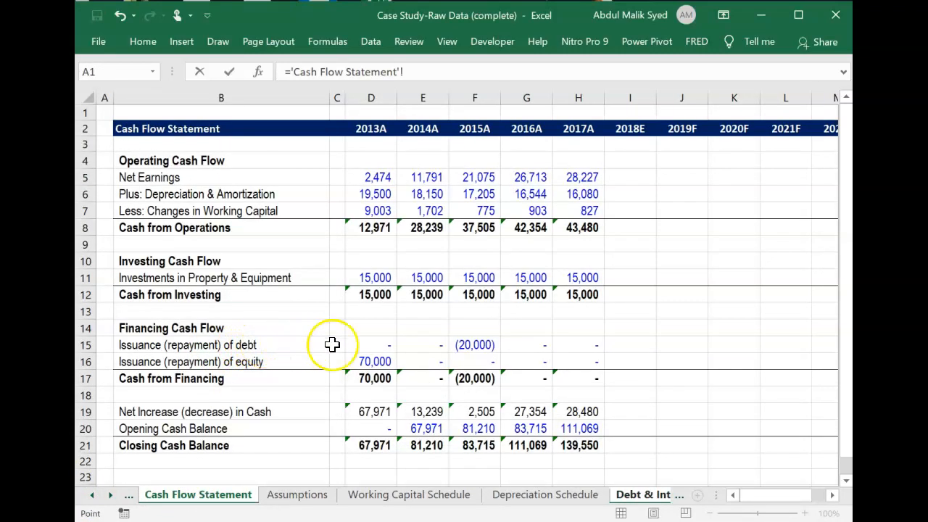
pyautogui.click(377, 345)
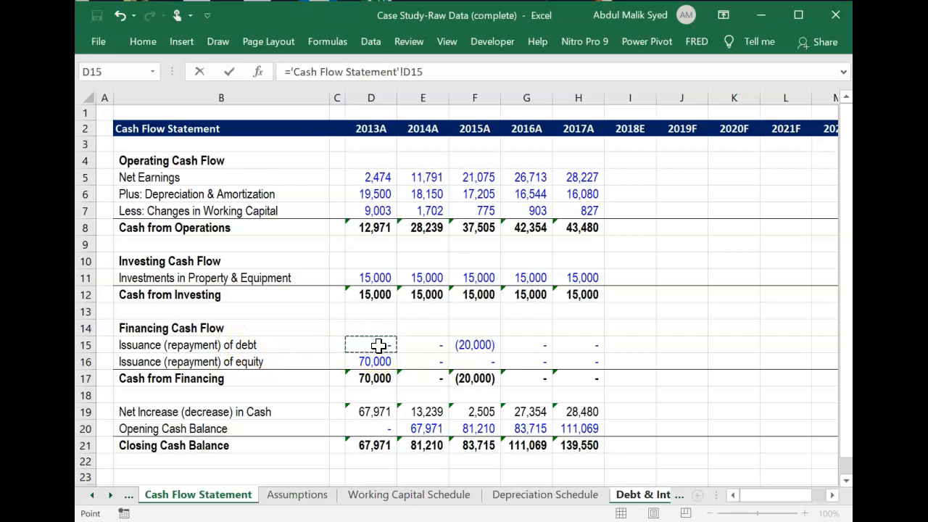
pyautogui.press('Return')
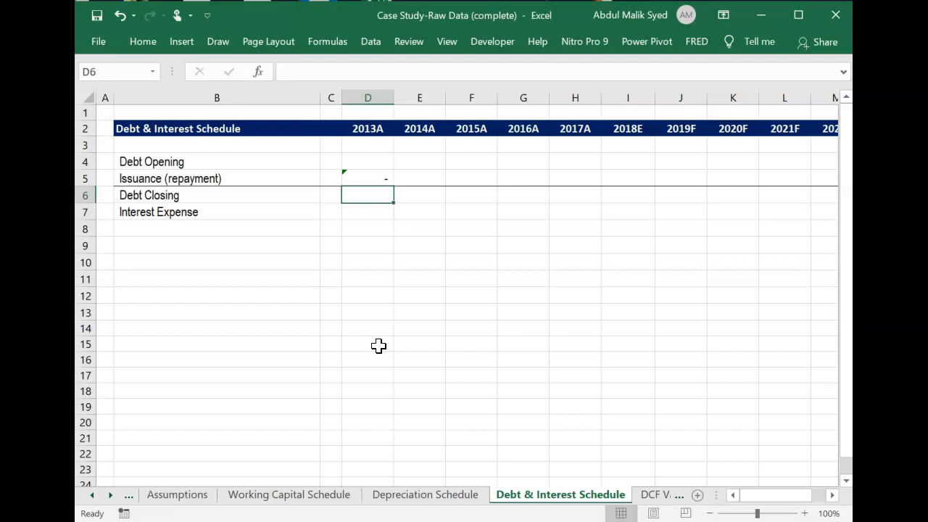
# Link 2013A Debt Closing in D6 to the 2013A Debt in the Balance Sheet, ='Balance Sheet'!D13.
pyautogui.write('=')
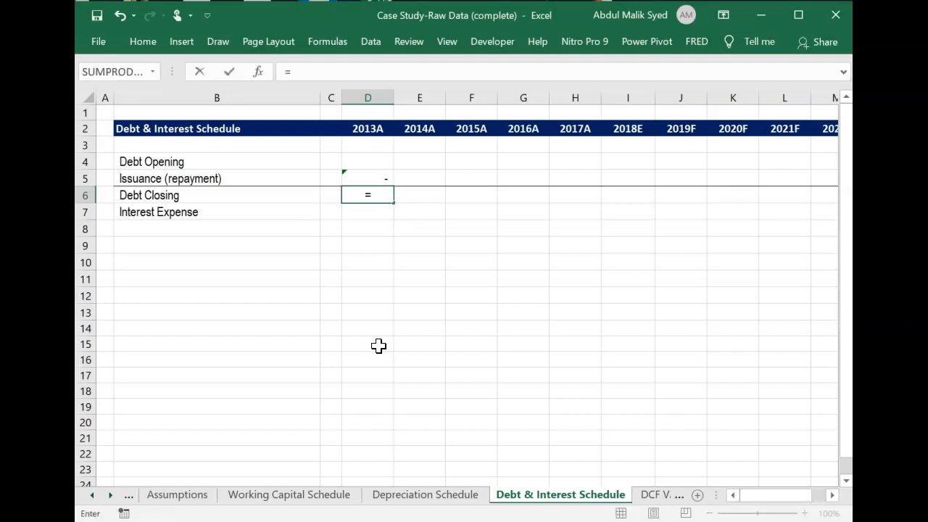
pyautogui.click(93, 494)
pyautogui.click(180, 495)
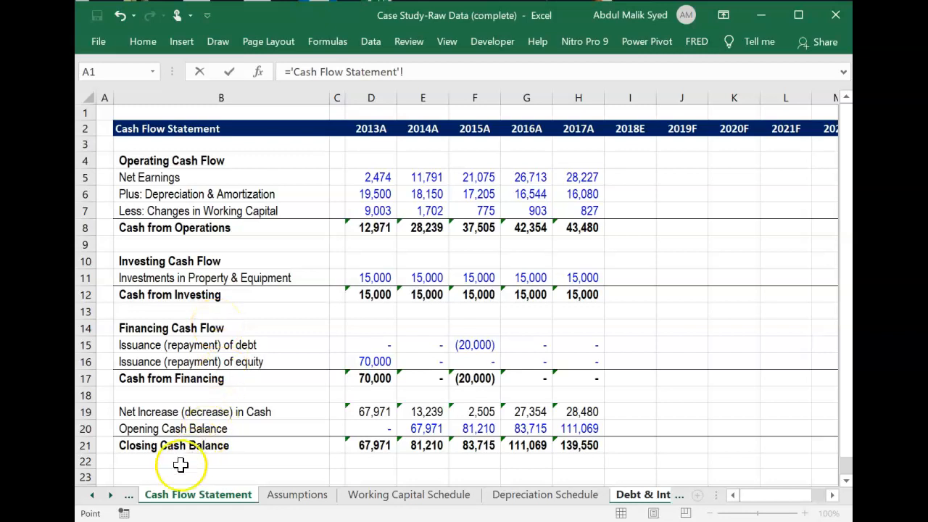
pyautogui.click(92, 496)
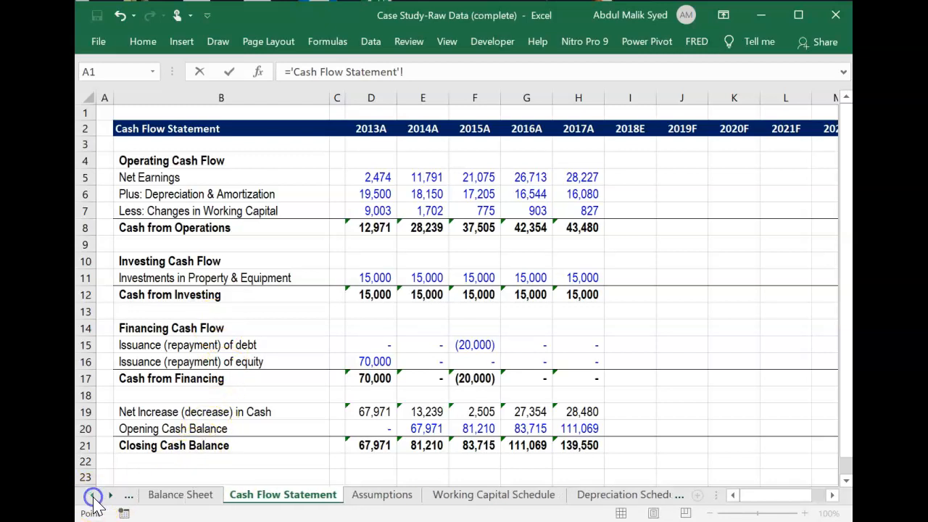
pyautogui.click(174, 501)
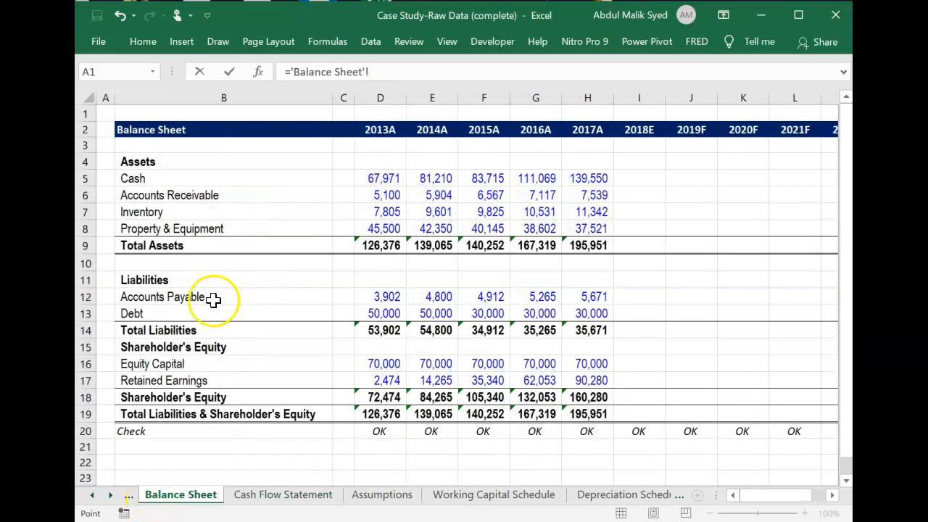
pyautogui.click(384, 313)
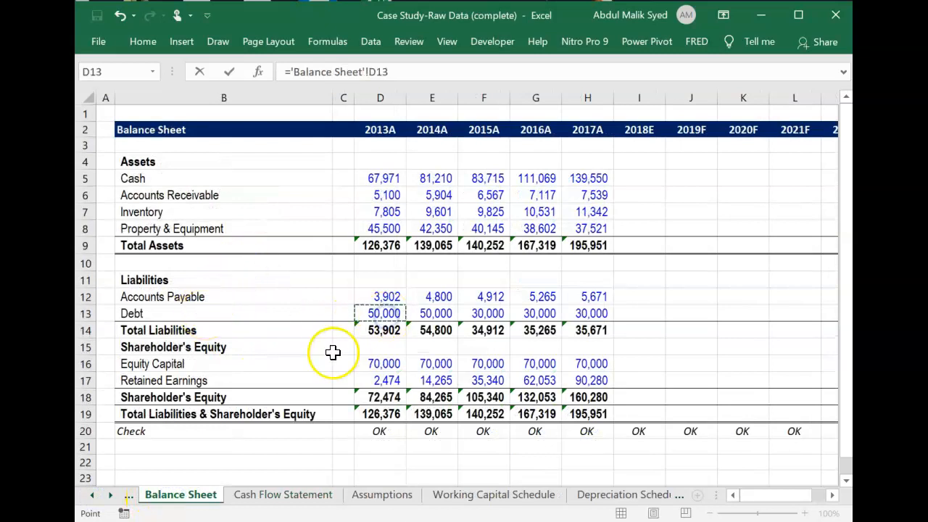
pyautogui.press('Return')
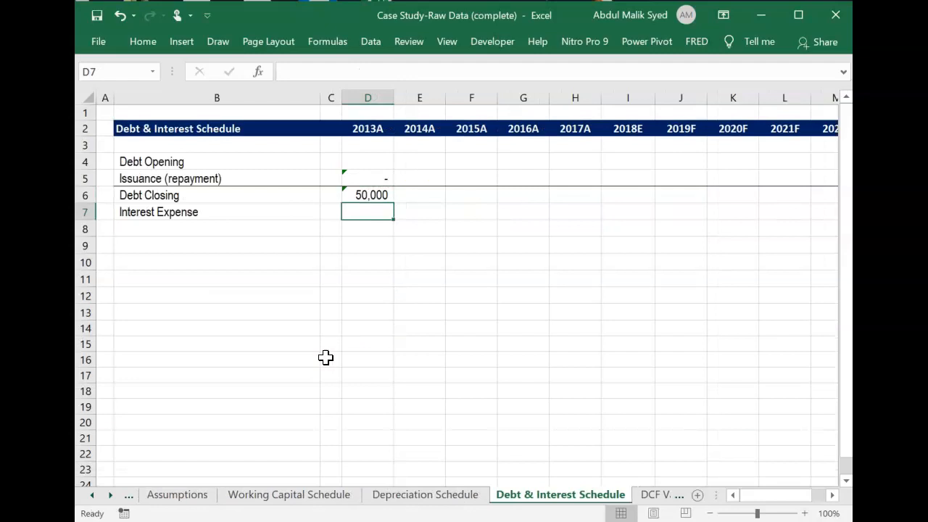
# Link 2013A Interest Expense in D7 to the 2013A Interest in the Income Statement, ='Income Statement'!D11.
pyautogui.write('=')
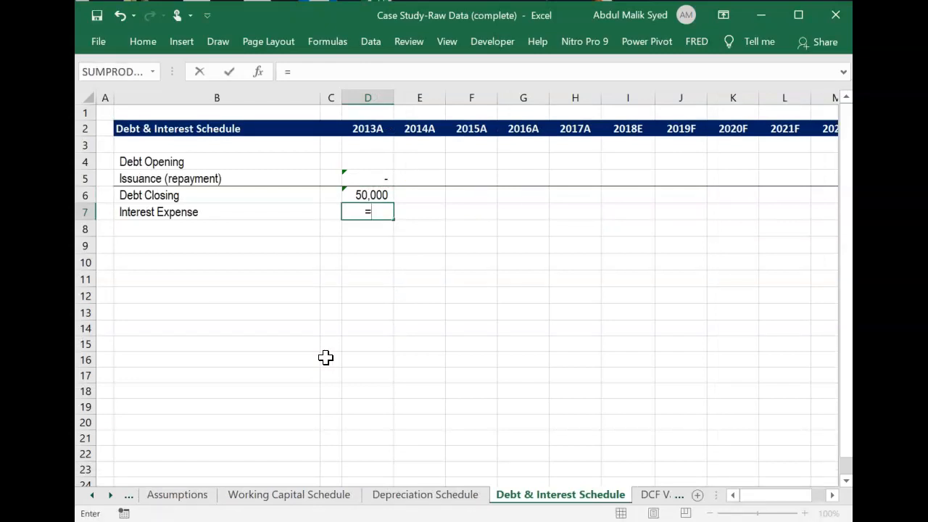
pyautogui.click(92, 494)
pyautogui.click(182, 501)
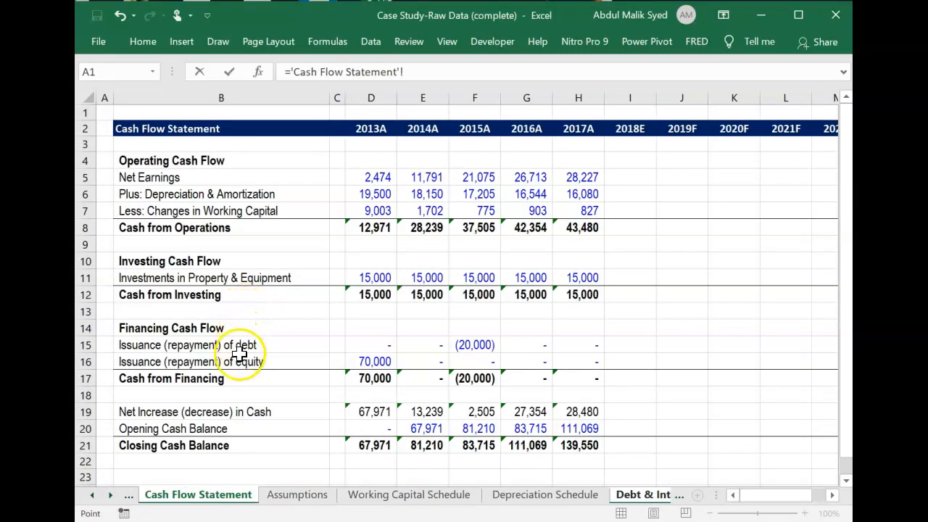
pyautogui.click(90, 496)
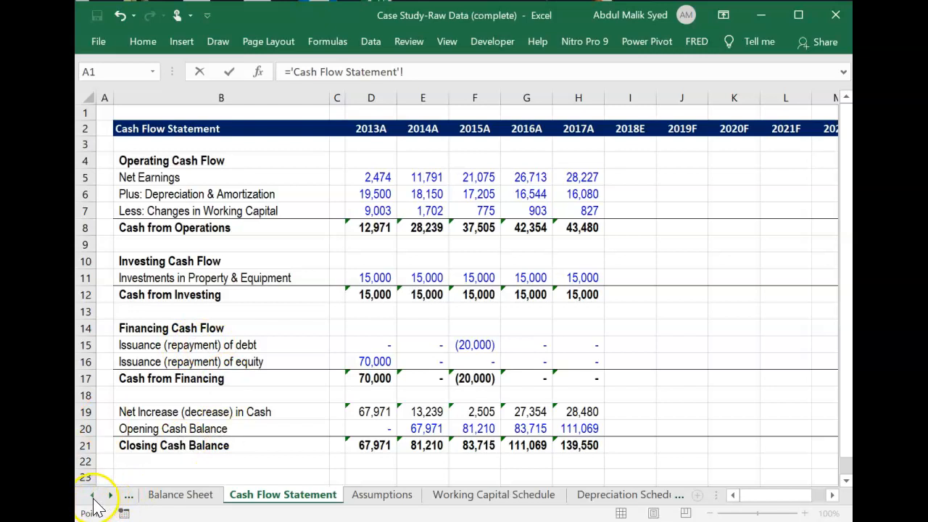
pyautogui.click(92, 496)
pyautogui.click(168, 496)
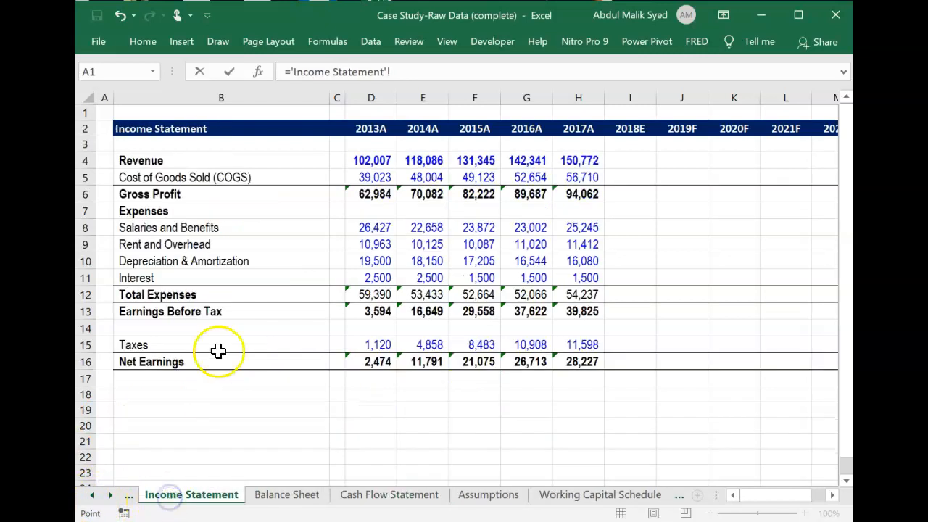
pyautogui.click(383, 277)
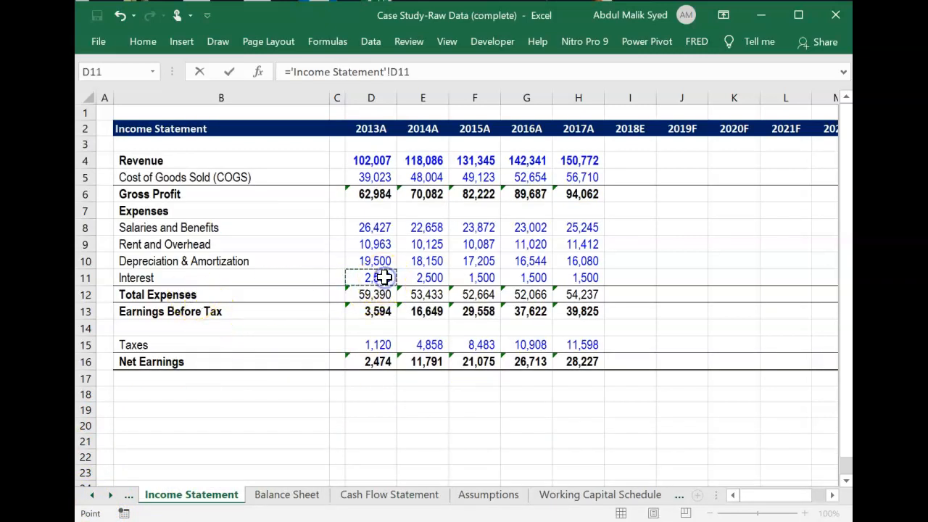
pyautogui.press('Return')
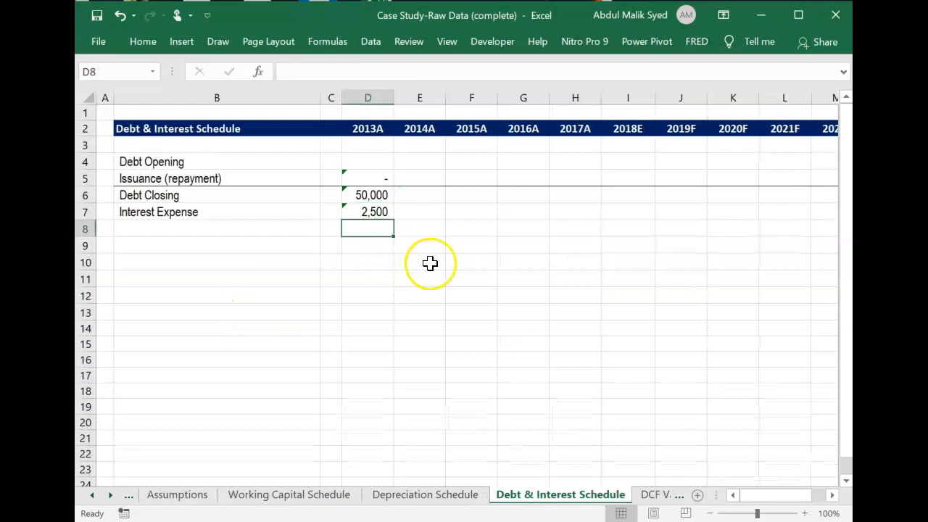
# Copy the blue 50,000 PPE Opening input from D4 of the Depreciation Schedule into 2013A Debt Opening in D4.
pyautogui.click(375, 163)
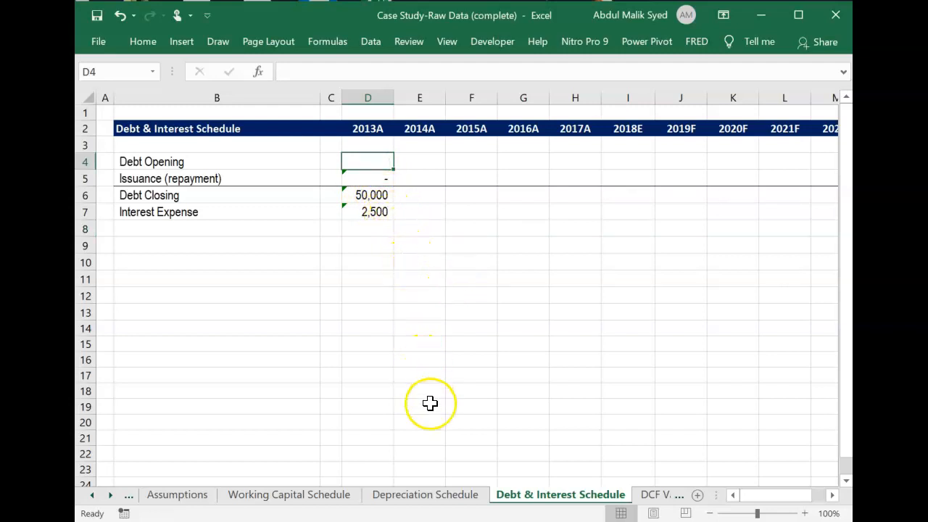
pyautogui.click(420, 494)
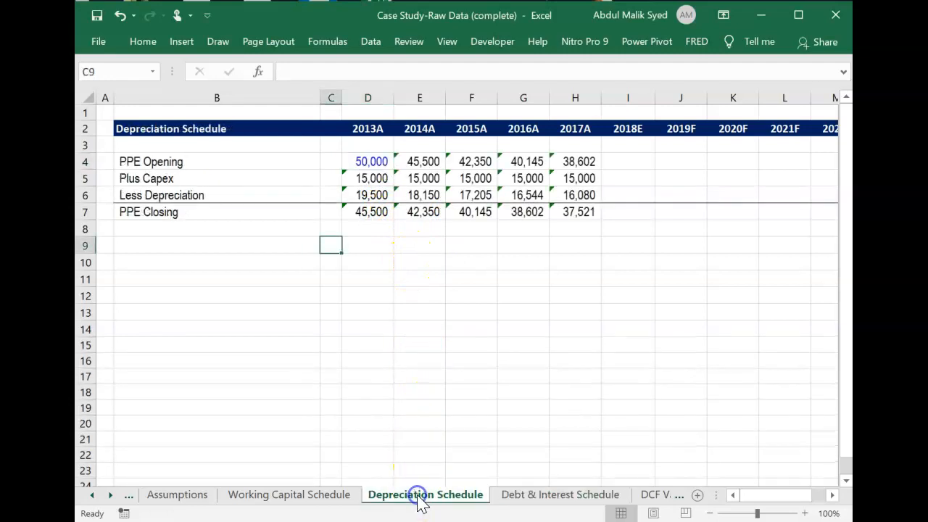
pyautogui.click(371, 162)
pyautogui.hotkey('ctrl', 'c')
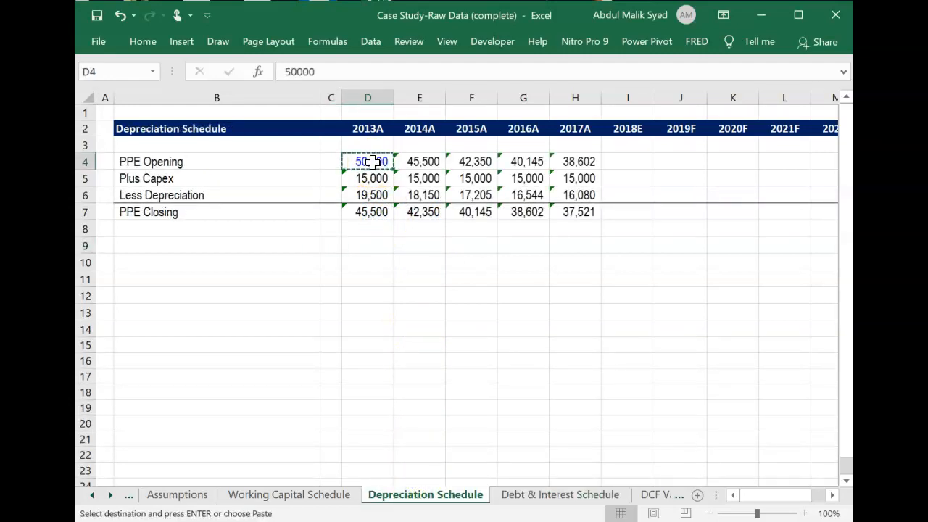
pyautogui.click(543, 493)
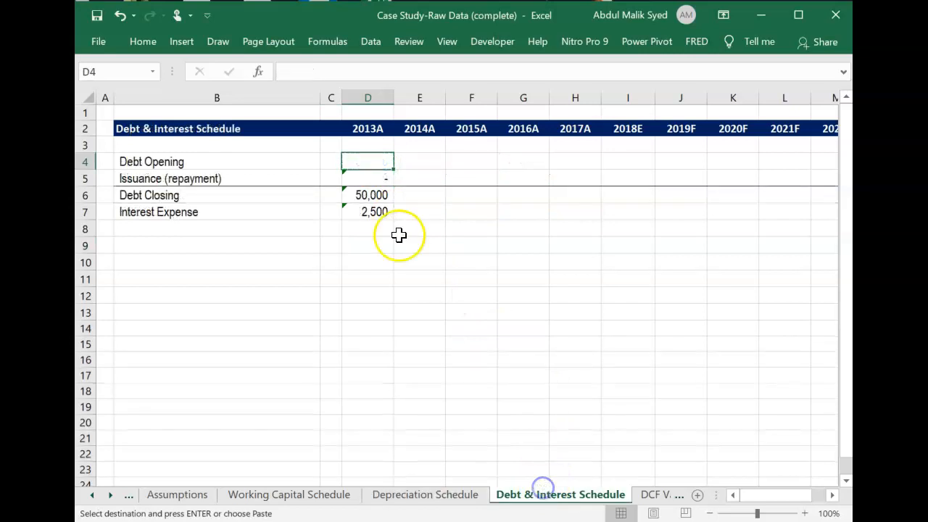
pyautogui.hotkey('ctrl', 'v')
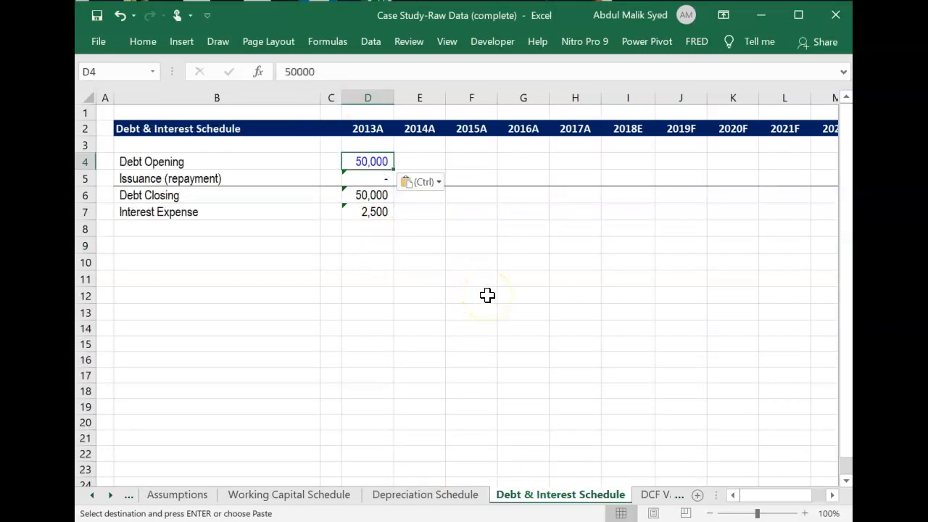
# Link 2014A Debt Opening in E4 to the 2013A Debt Closing, =D6.
pyautogui.press('Down')
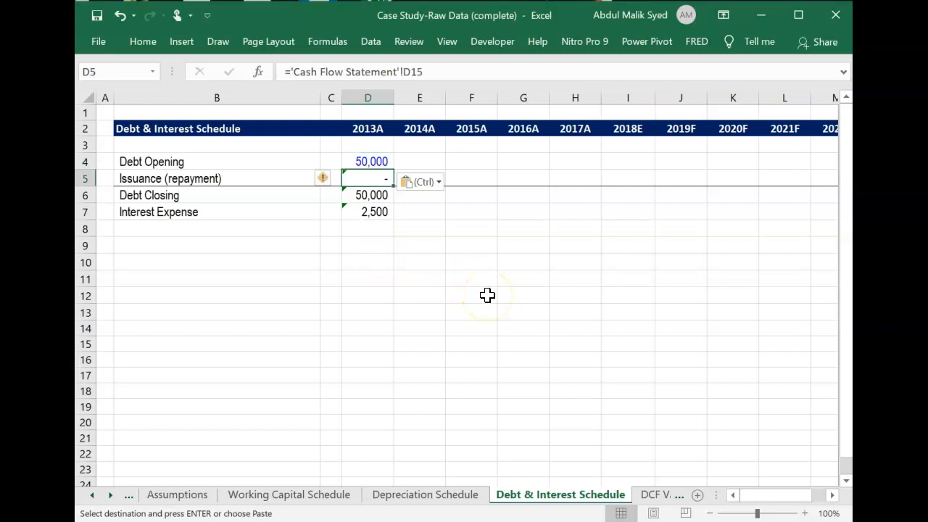
pyautogui.press('Right')
pyautogui.press('Up')
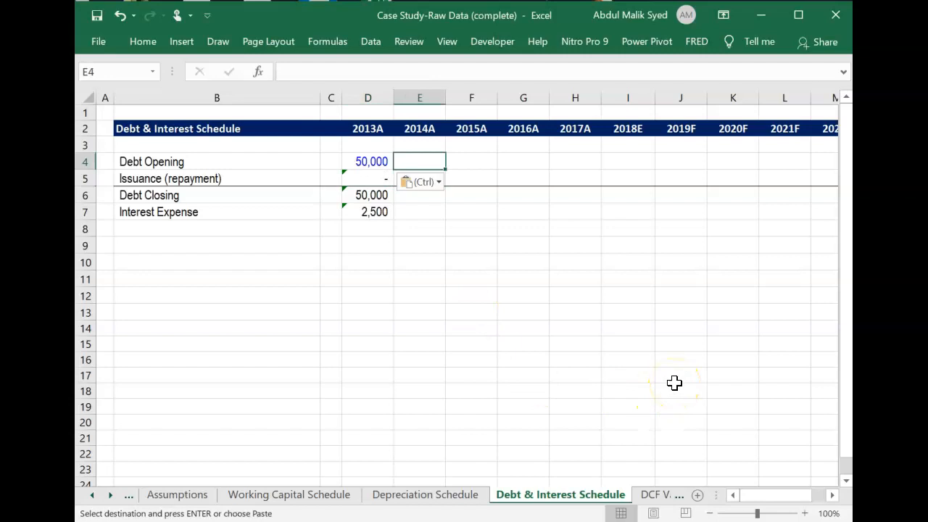
pyautogui.press('Escape')
pyautogui.write('=')
pyautogui.press('Down')
pyautogui.press('Down')
pyautogui.press('Left')
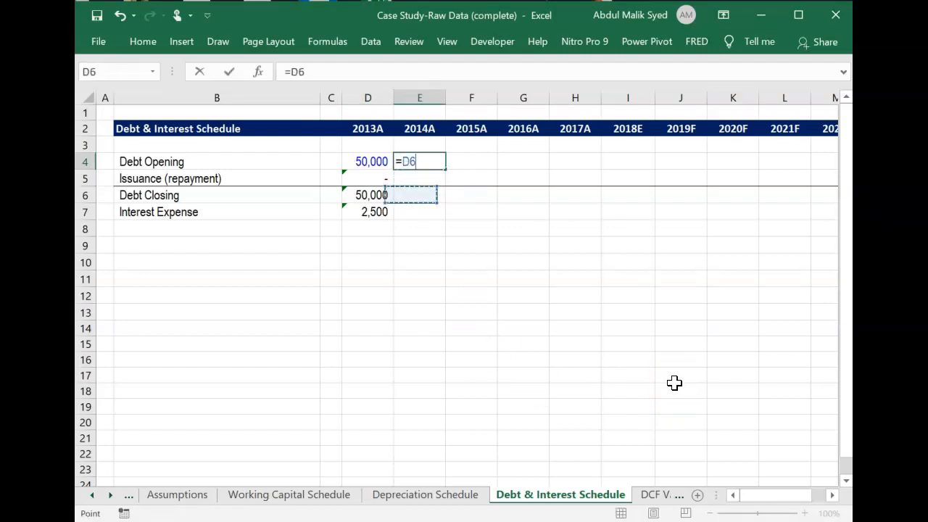
pyautogui.press('Return')
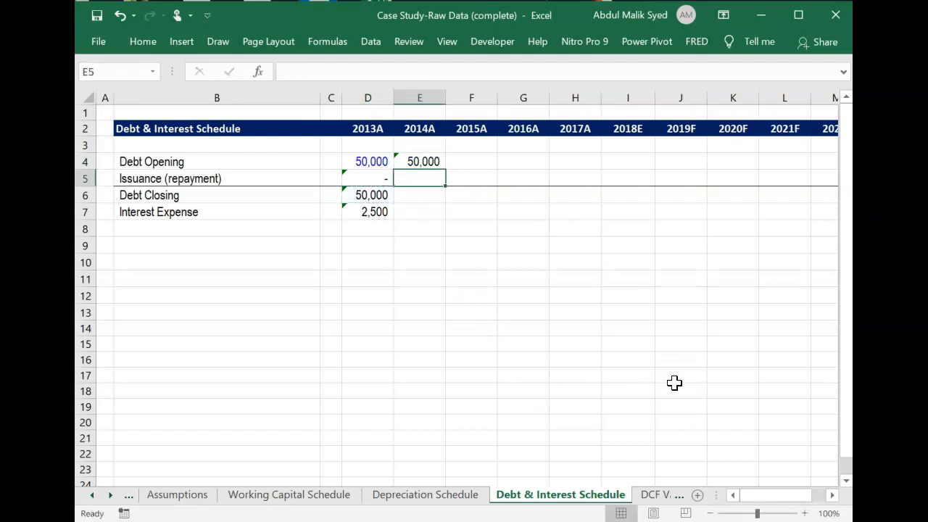
# Fill the 2013A Issuance (repayment), Debt Closing and Interest Expense formulas in D5:D7 across to 2014A in E5:E7.
pyautogui.press('Left')
pyautogui.hotkey('shift', 'Down')
pyautogui.hotkey('shift', 'Down')
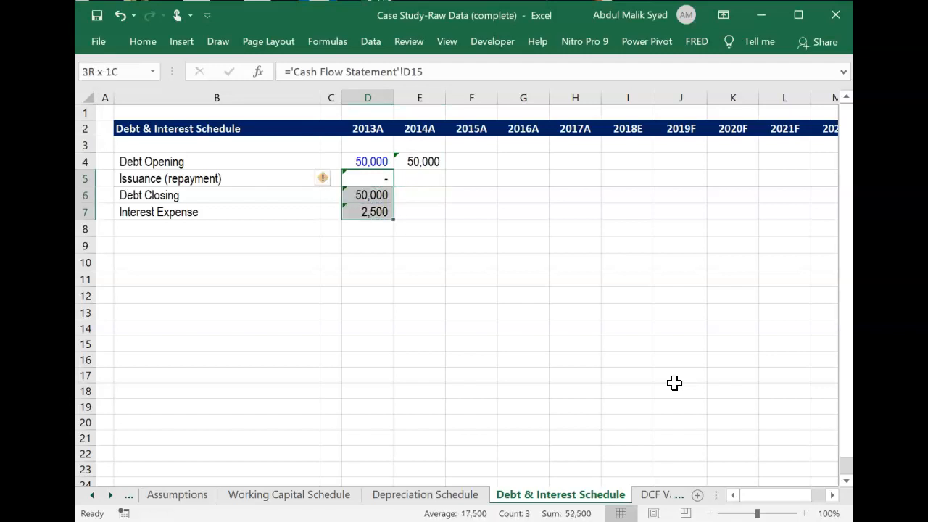
pyautogui.hotkey('shift', 'Right')
pyautogui.hotkey('ctrl', 'r')
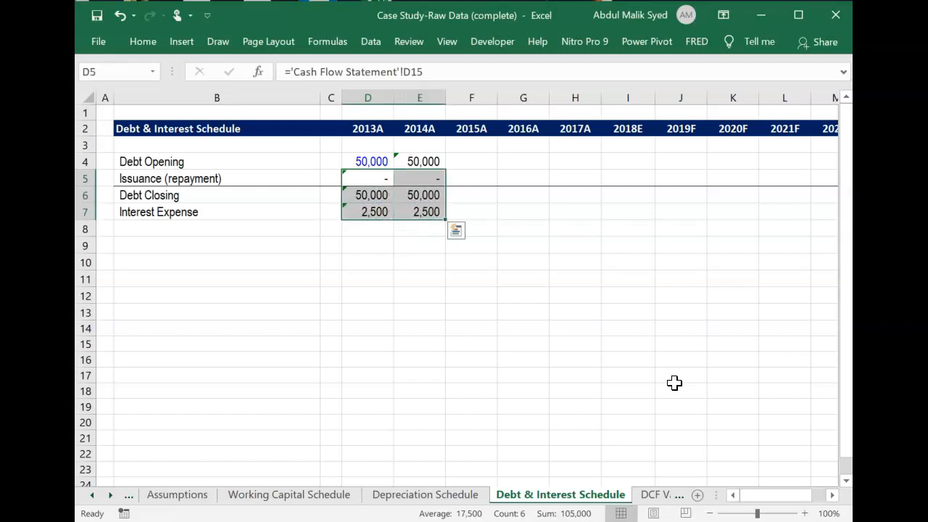
# Fill the 2014A Debt Opening, Issuance (repayment), Debt Closing and Interest Expense formulas in E4:E7 across through 2017A in column H.
pyautogui.press('Right')
pyautogui.press('Up')
pyautogui.hotkey('shift', 'Down')
pyautogui.hotkey('shift', 'Down')
pyautogui.hotkey('shift', 'Down')
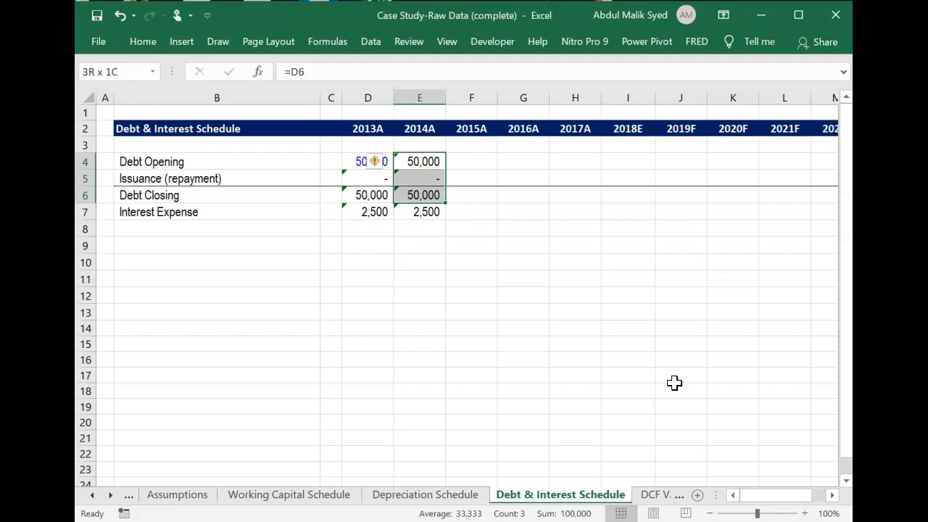
pyautogui.hotkey('shift', 'Right')
pyautogui.hotkey('shift', 'Right')
pyautogui.hotkey('shift', 'Right')
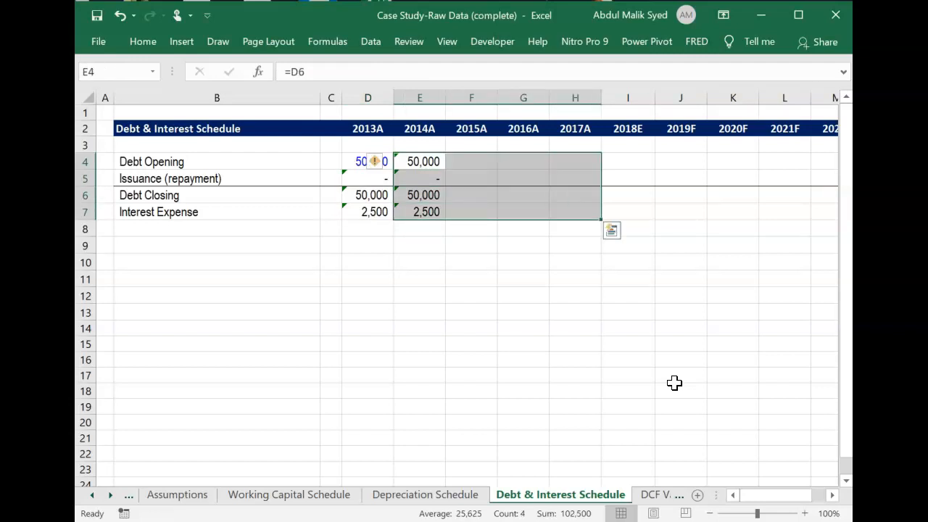
pyautogui.hotkey('ctrl', 'r')
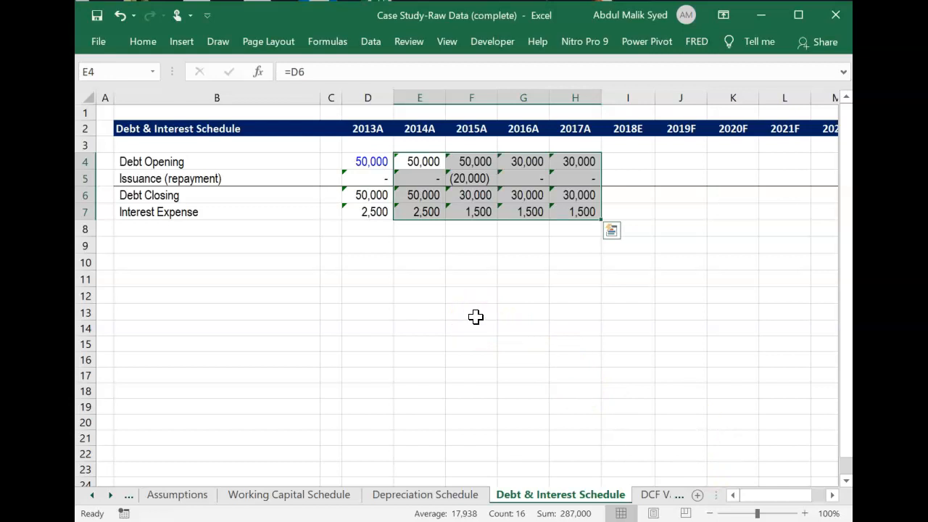
pyautogui.click(410, 337)
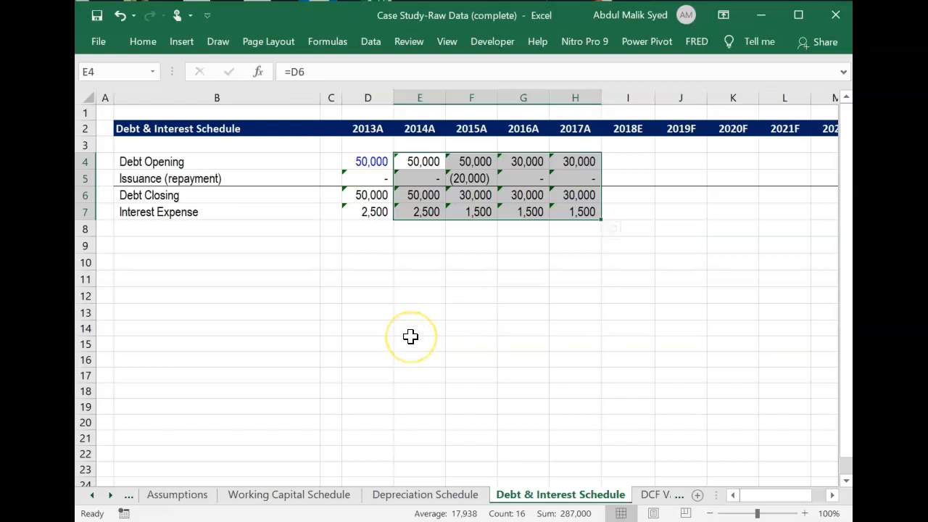
# Enter a dash for 2013A Revenue Growth in D5 of the Assumptions sheet.
pyautogui.click(177, 496)
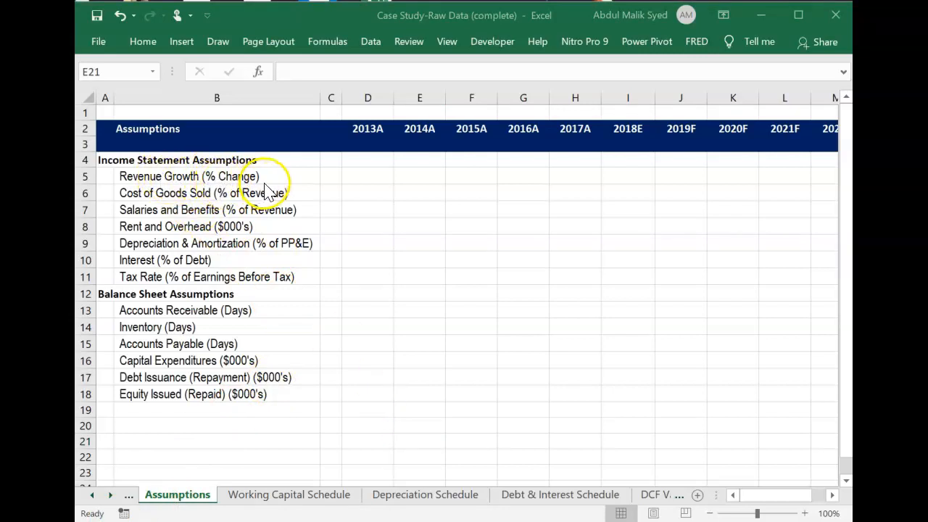
pyautogui.click(372, 172)
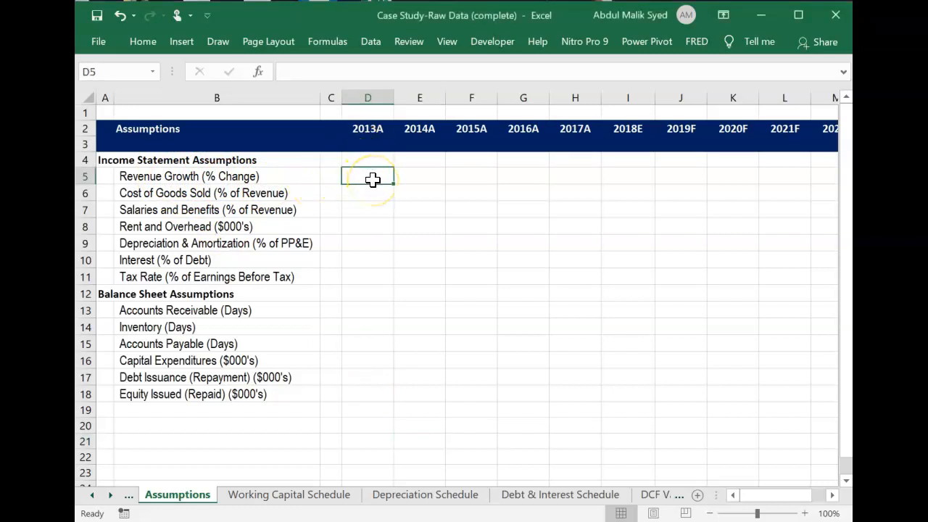
pyautogui.write('-')
pyautogui.press('Return')
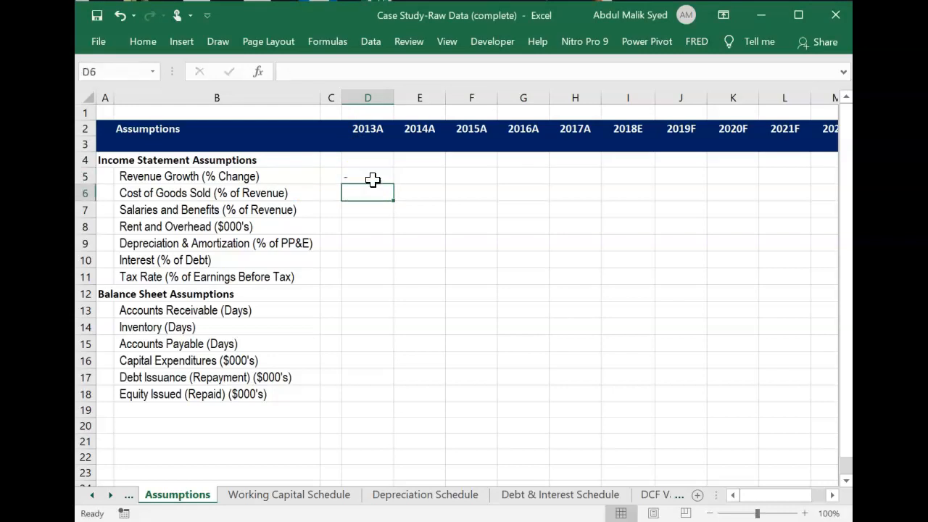
# Calculate 2014A Revenue Growth in E5 from Income Statement revenue, ='Income Statement'!E4/'Income Statement'!D4-1.
pyautogui.click(433, 177)
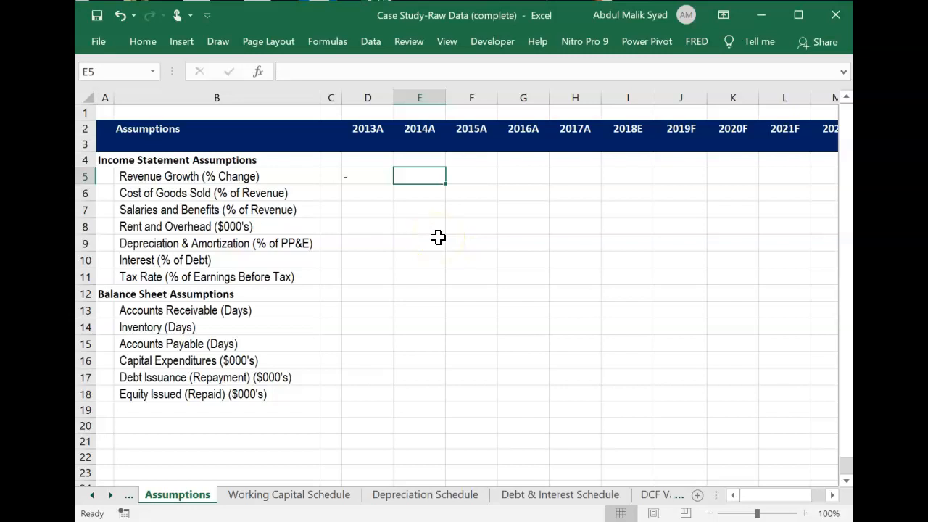
pyautogui.write('=')
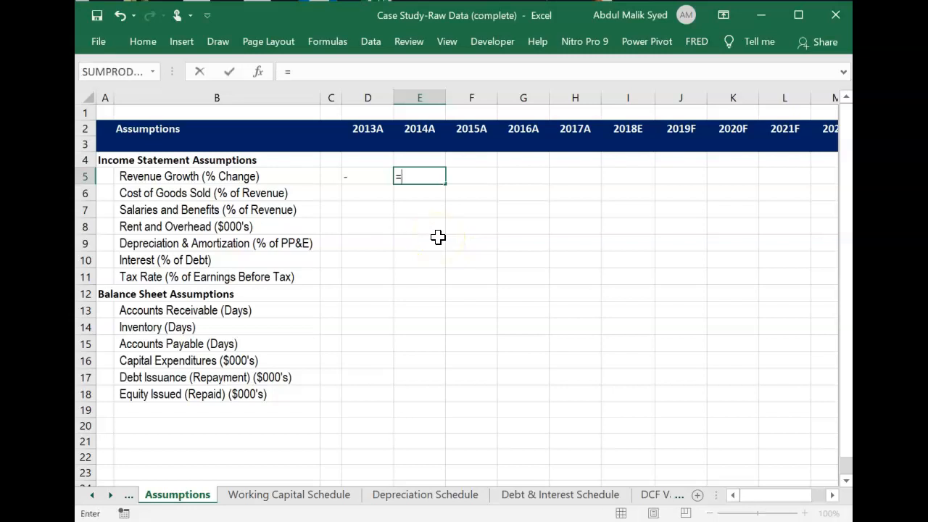
pyautogui.click(92, 495)
pyautogui.click(92, 495)
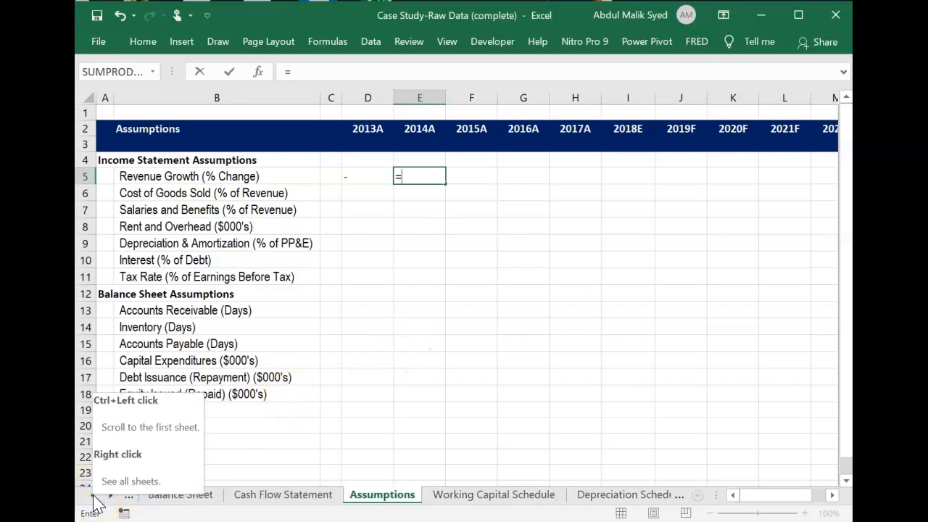
pyautogui.click(92, 497)
pyautogui.click(187, 496)
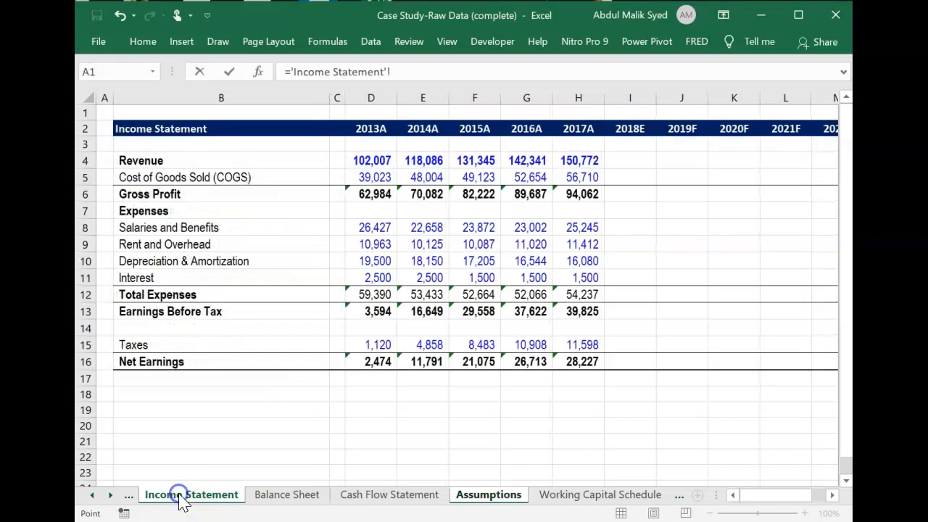
pyautogui.click(433, 160)
pyautogui.write('/')
pyautogui.click(382, 160)
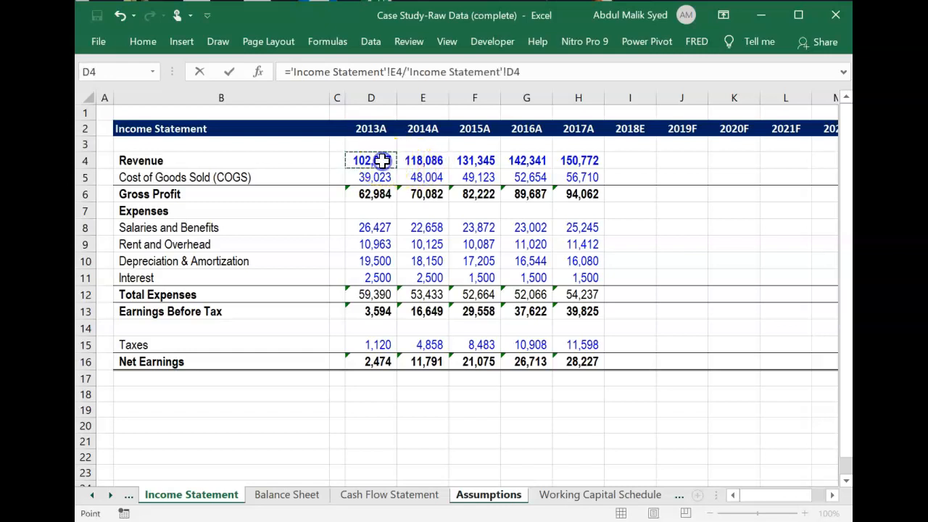
pyautogui.write('-1')
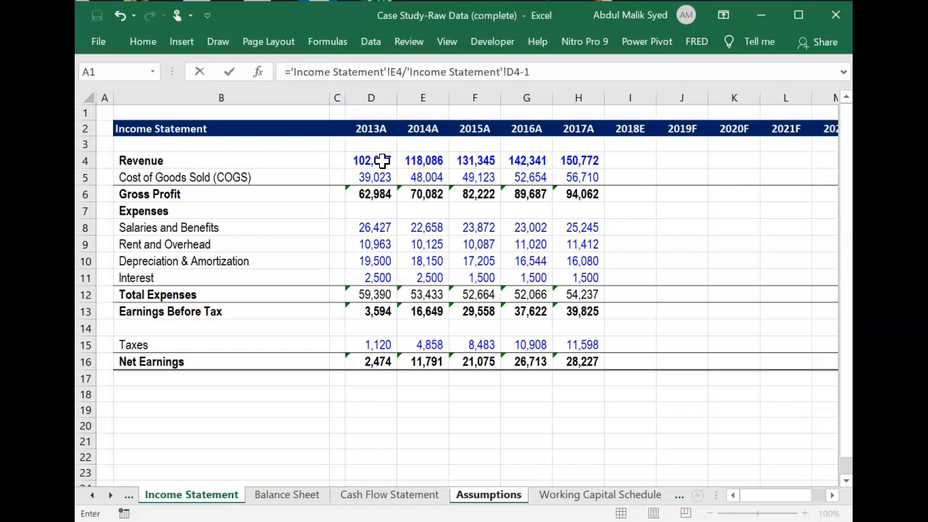
pyautogui.press('Return')
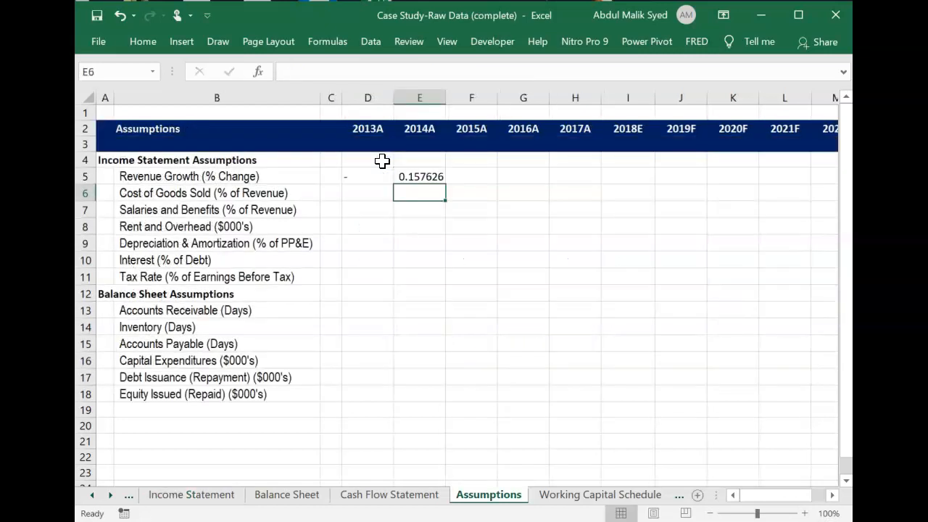
# Format the 2014A Revenue Growth in E5 as a percentage without decimals.
pyautogui.click(426, 177)
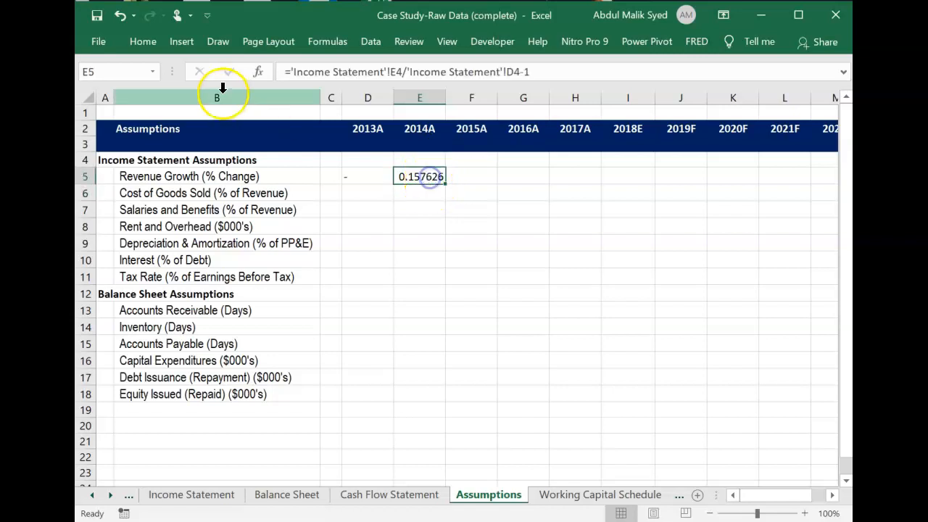
pyautogui.click(143, 42)
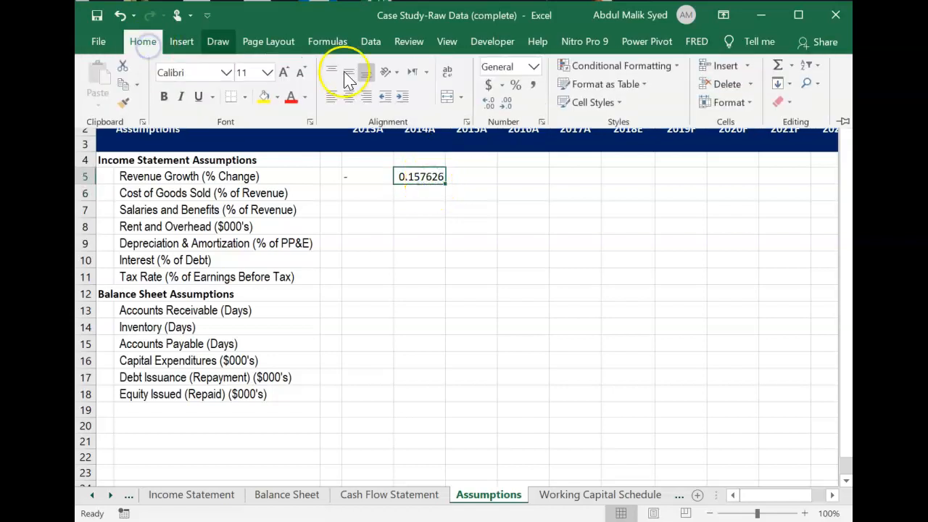
pyautogui.click(517, 86)
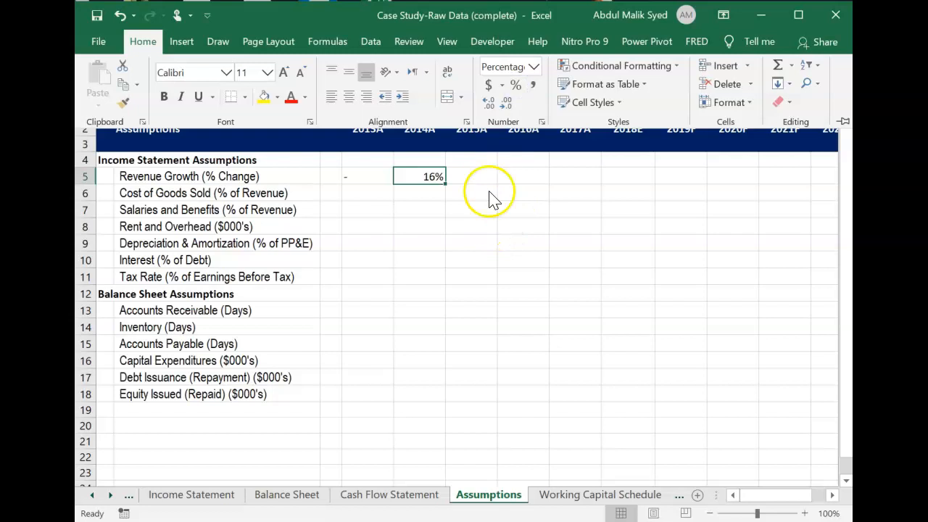
# Calculate 2014A Cost of Goods Sold as a share of revenue in E6, ='Income Statement'!E5/'Income Statement'!E4.
pyautogui.click(417, 190)
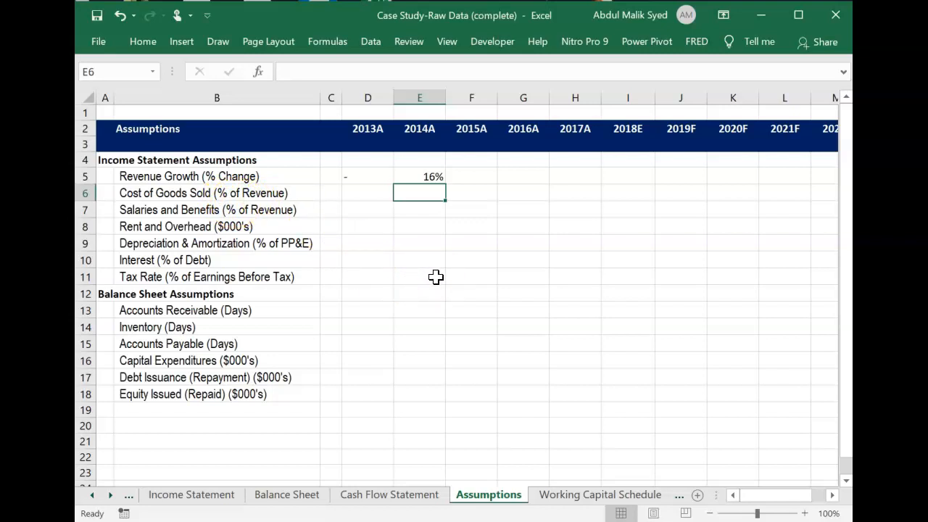
pyautogui.write('=')
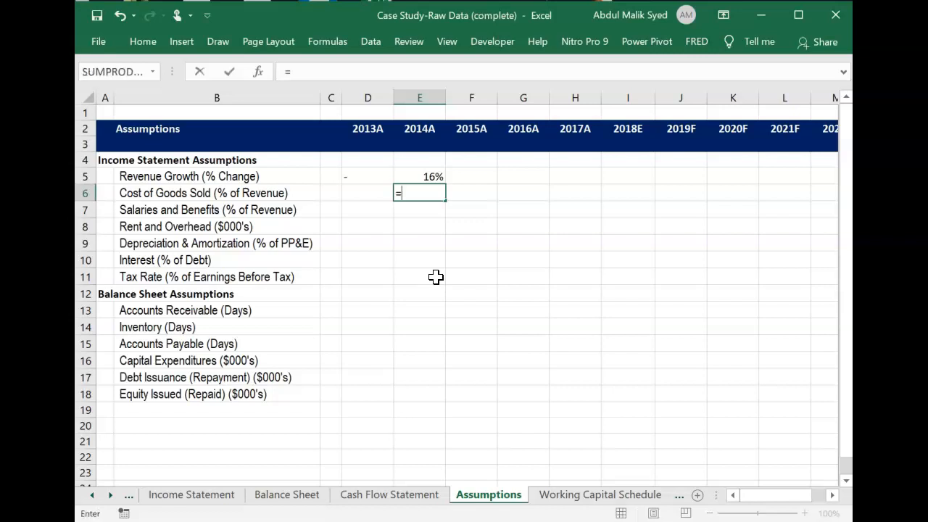
pyautogui.click(224, 499)
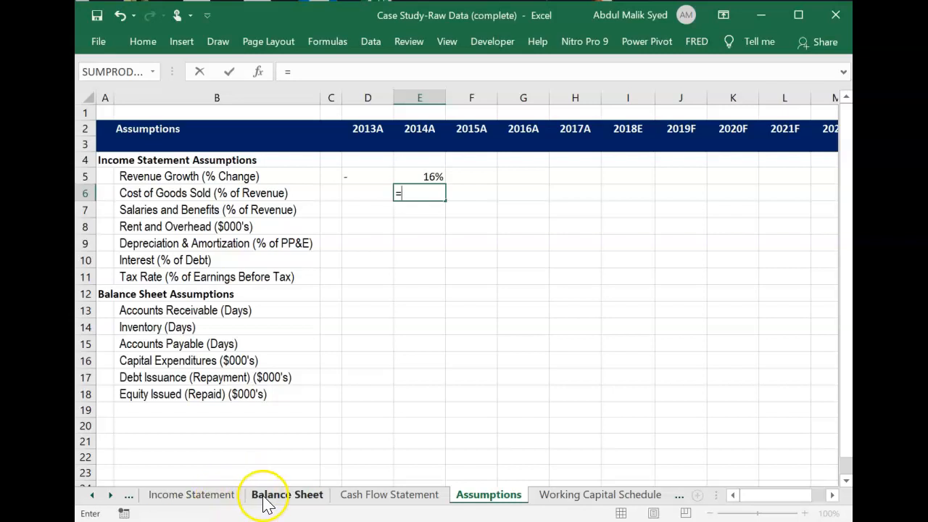
pyautogui.click(228, 499)
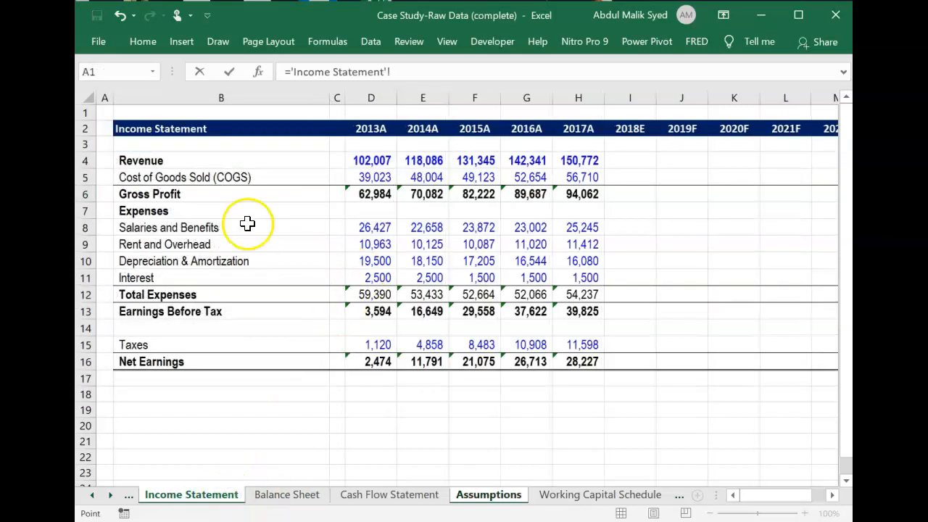
pyautogui.click(426, 177)
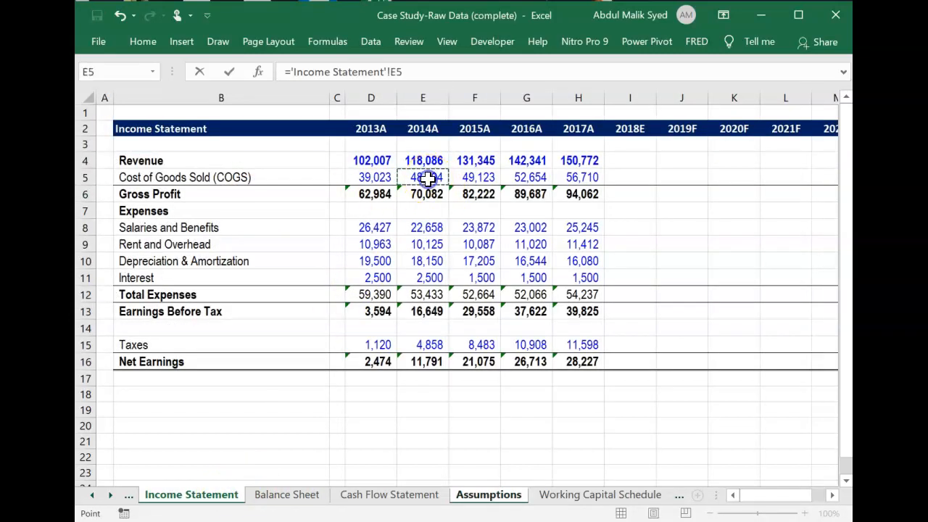
pyautogui.write('/')
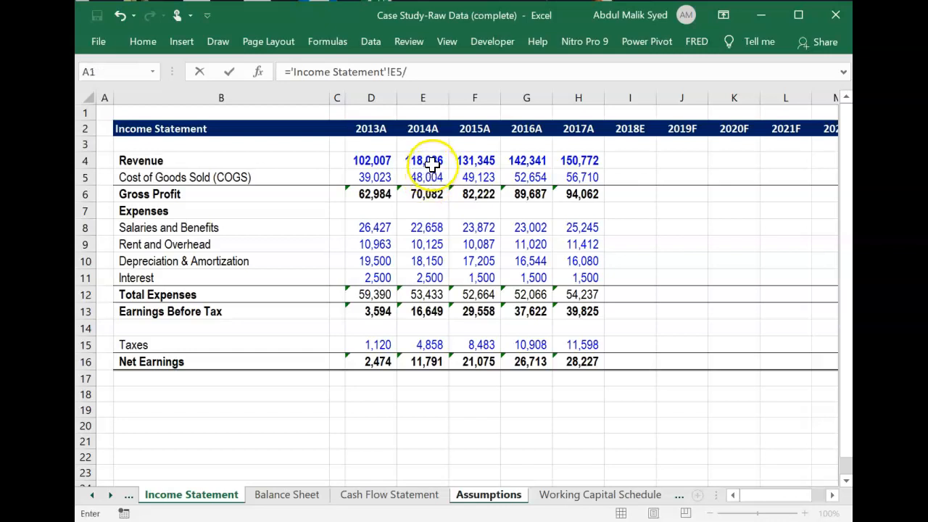
pyautogui.click(429, 161)
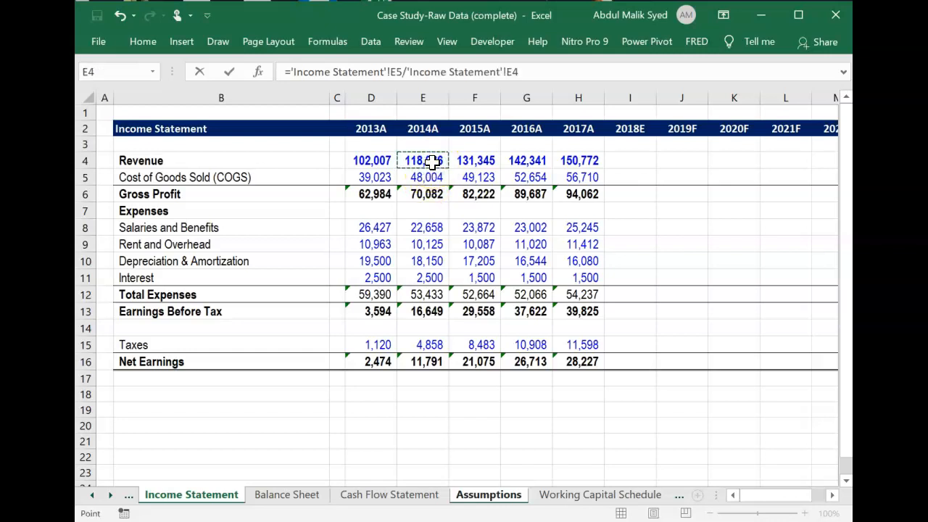
pyautogui.press('Return')
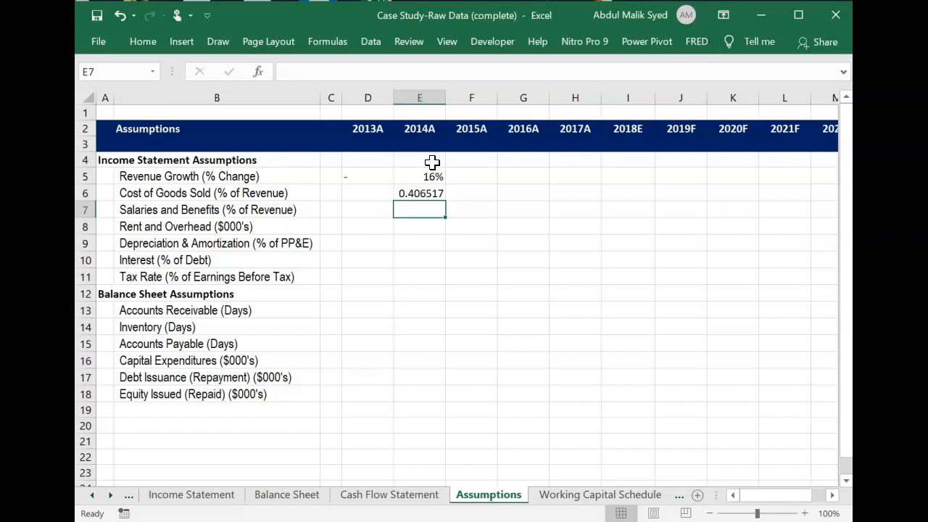
# Format the 2014A Cost of Goods Sold ratio in E6 as a percentage without decimals.
pyautogui.press('Up')
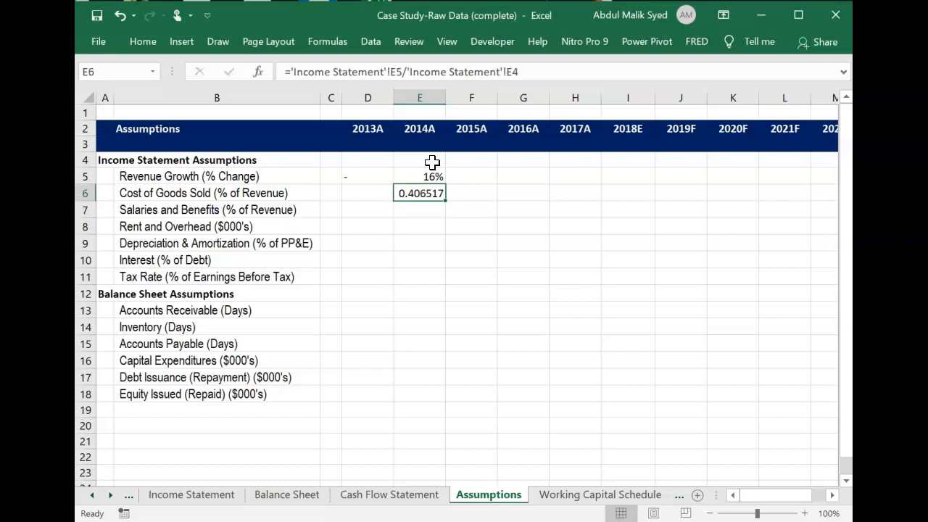
pyautogui.click(148, 42)
pyautogui.click(516, 84)
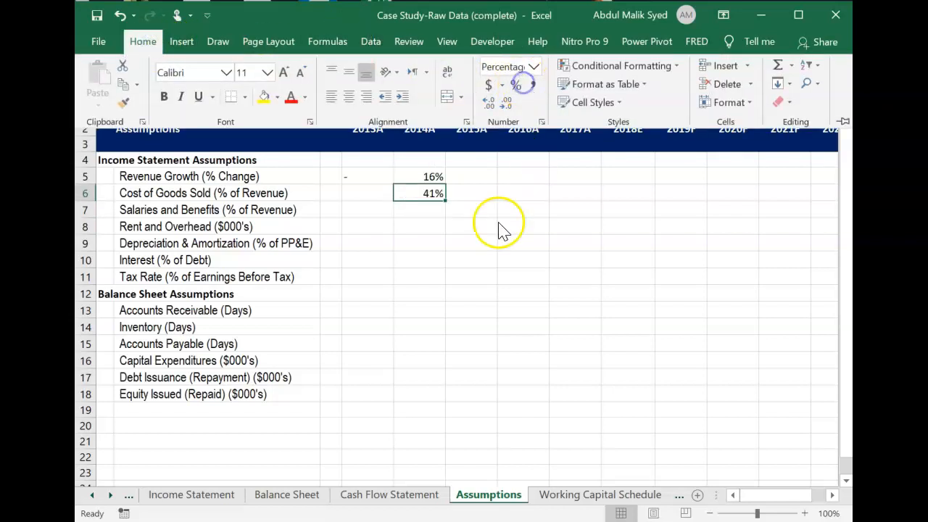
# Calculate 2014A Salaries and Benefits as a share of revenue in E7, ='Income Statement'!E8/'Income Statement'!E4.
pyautogui.click(433, 206)
pyautogui.click(433, 207)
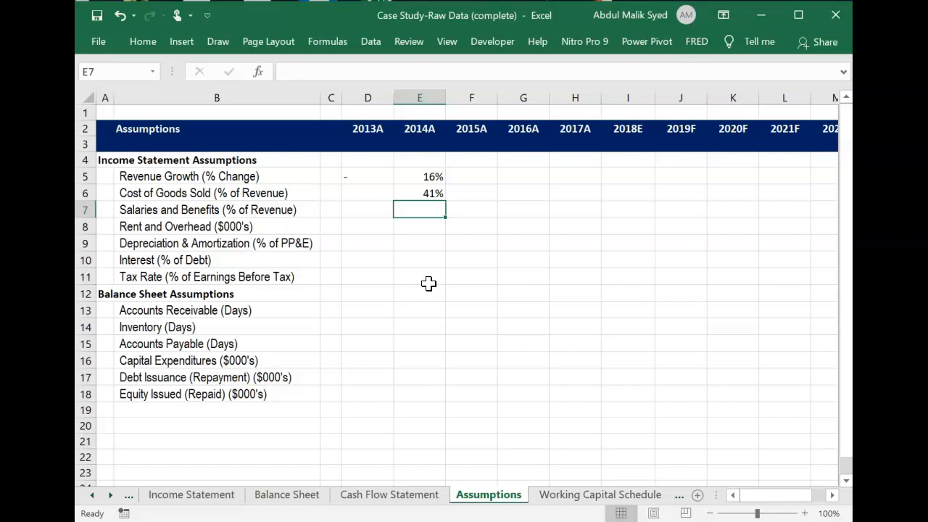
pyautogui.write('=')
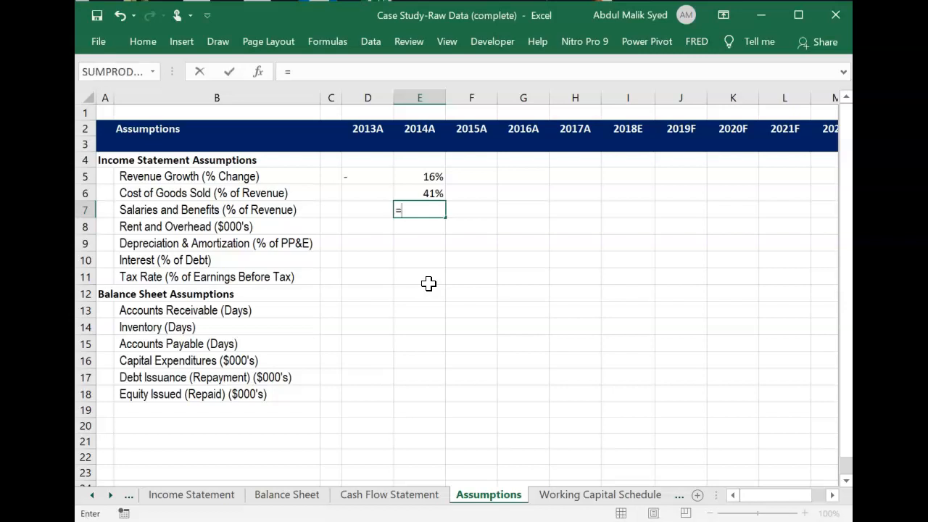
pyautogui.click(219, 496)
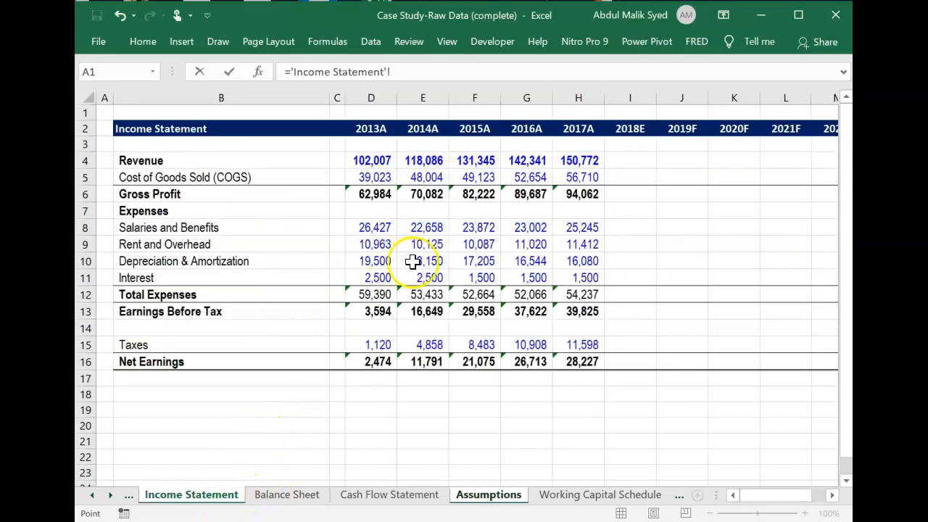
pyautogui.click(430, 226)
pyautogui.write('/')
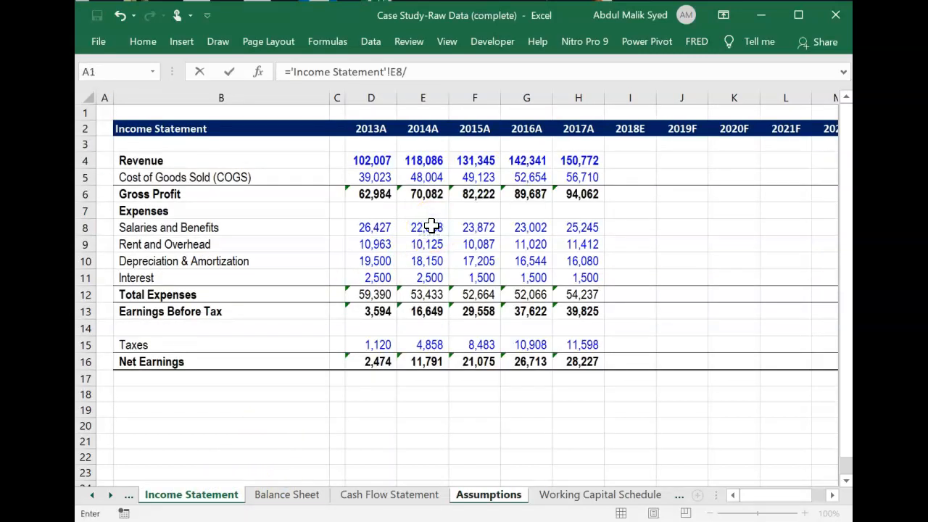
pyautogui.click(427, 160)
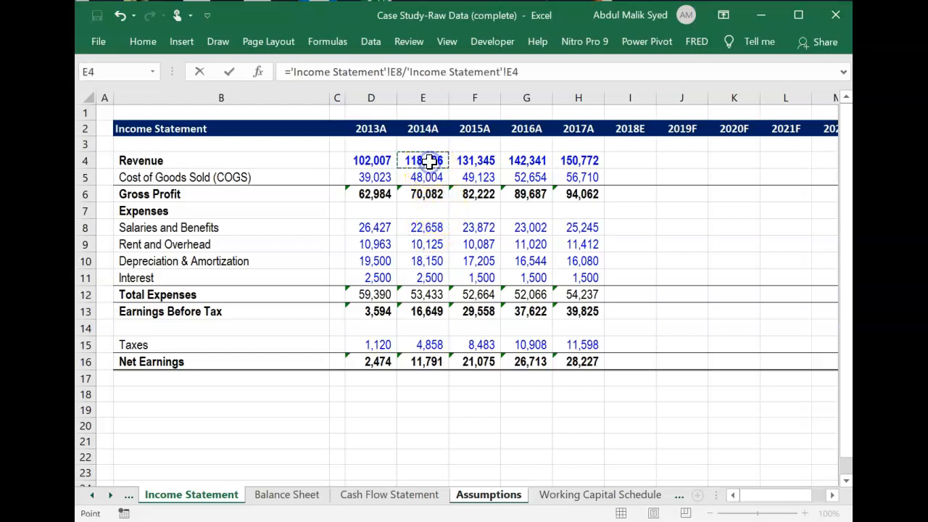
pyautogui.press('Return')
# Format the 2014A Salaries and Benefits ratio in E7 as a percentage without decimals.
pyautogui.click(429, 208)
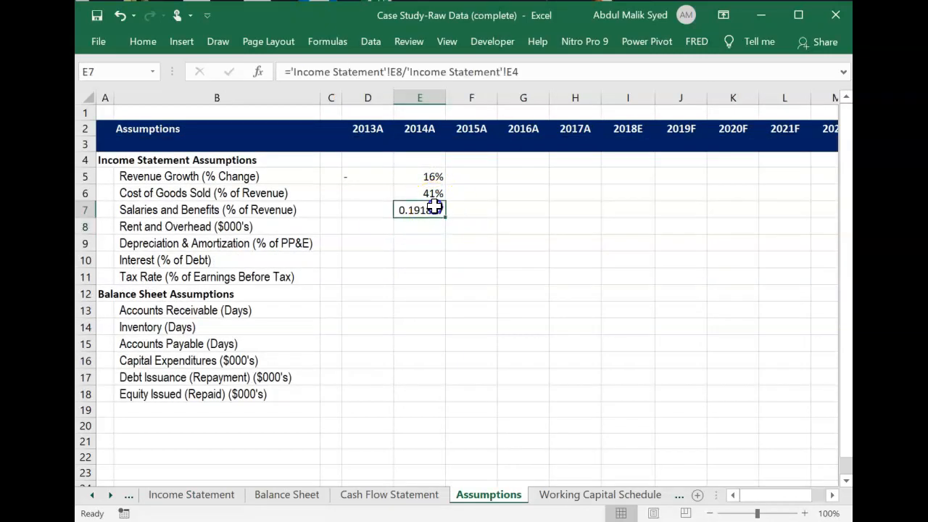
pyautogui.click(144, 41)
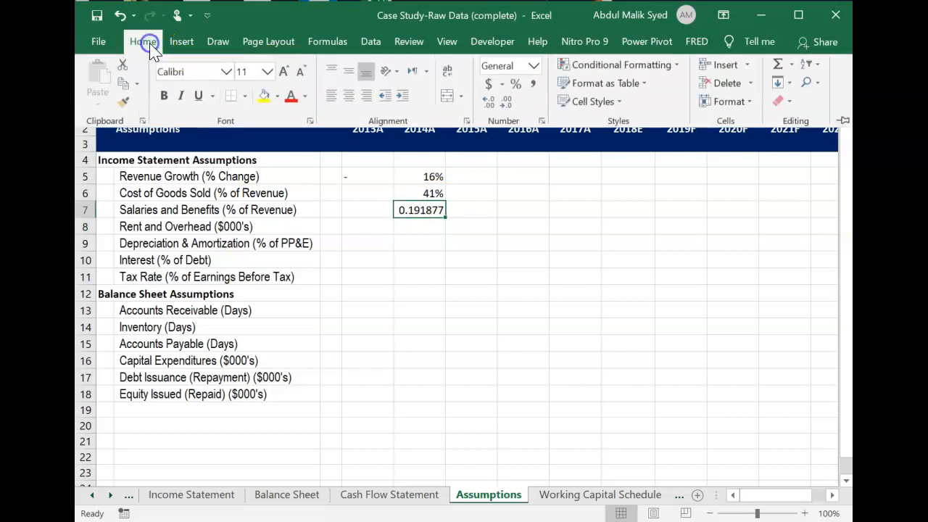
pyautogui.click(517, 86)
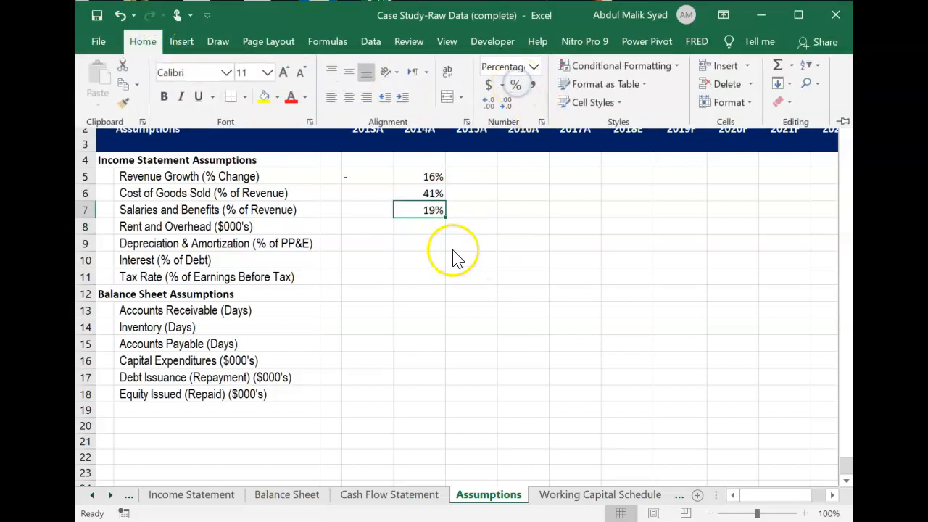
# Link the 2014A Rent and Overhead in E8 to the Income Statement, ='Income Statement'!E9.
pyautogui.click(431, 229)
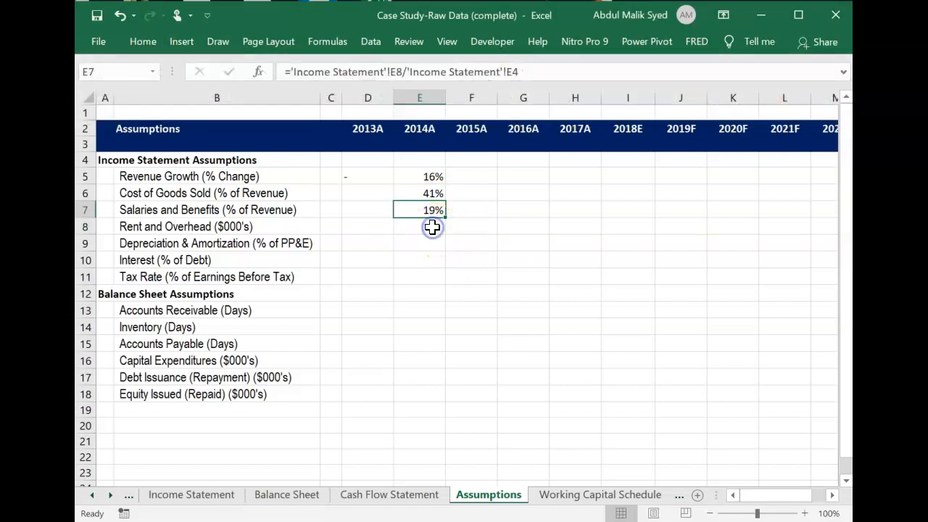
pyautogui.click(431, 225)
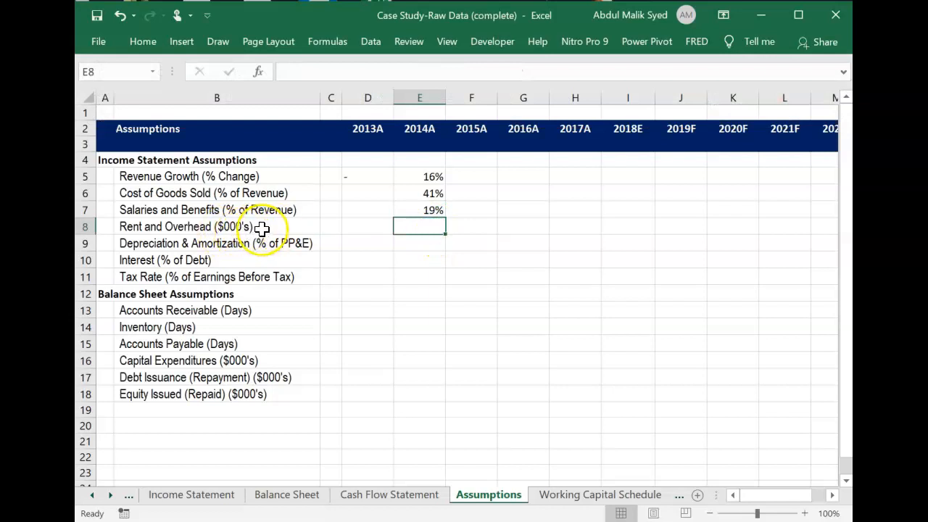
pyautogui.write('=')
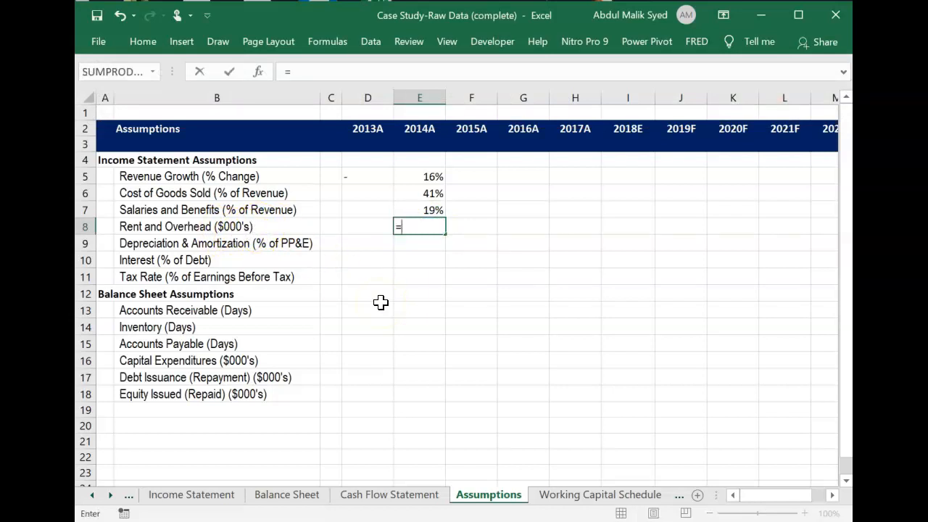
pyautogui.click(210, 496)
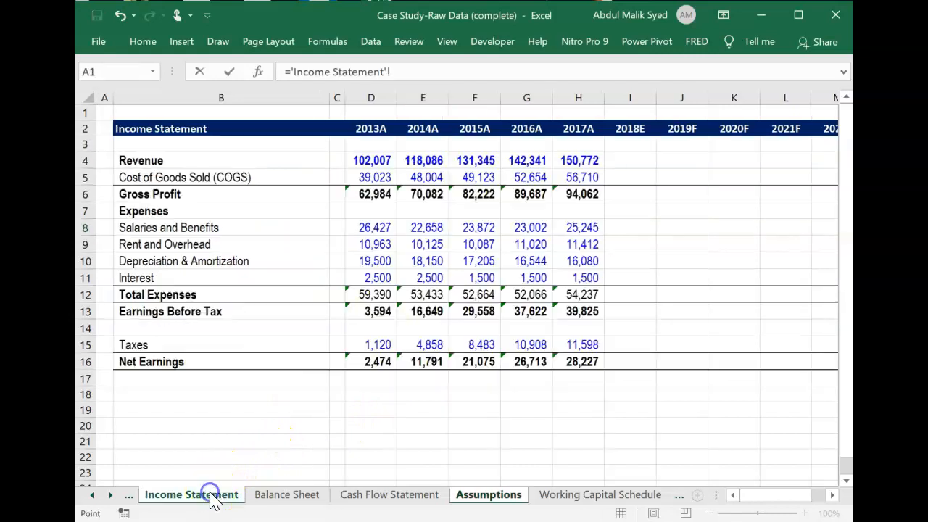
pyautogui.click(433, 245)
pyautogui.press('Return')
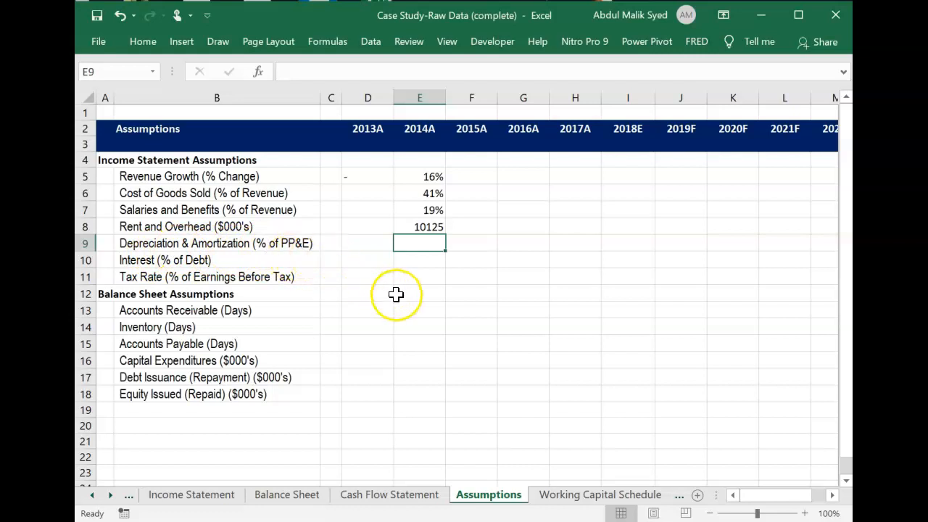
pyautogui.write("='Cash Flow Statement'!")
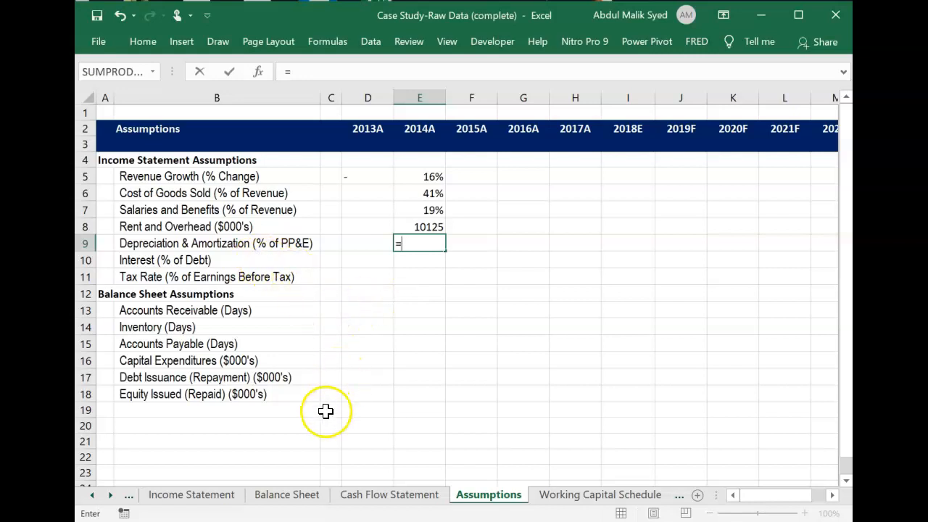
pyautogui.click(377, 500)
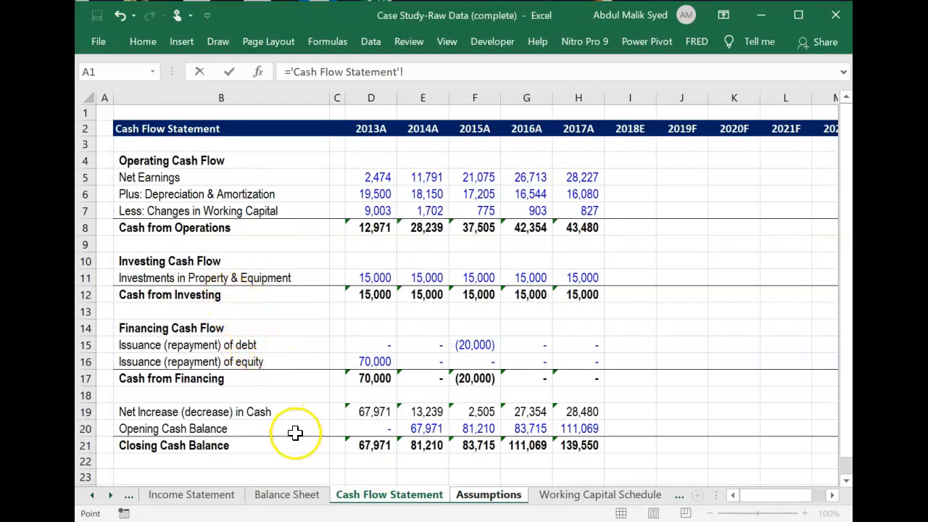
pyautogui.click(288, 496)
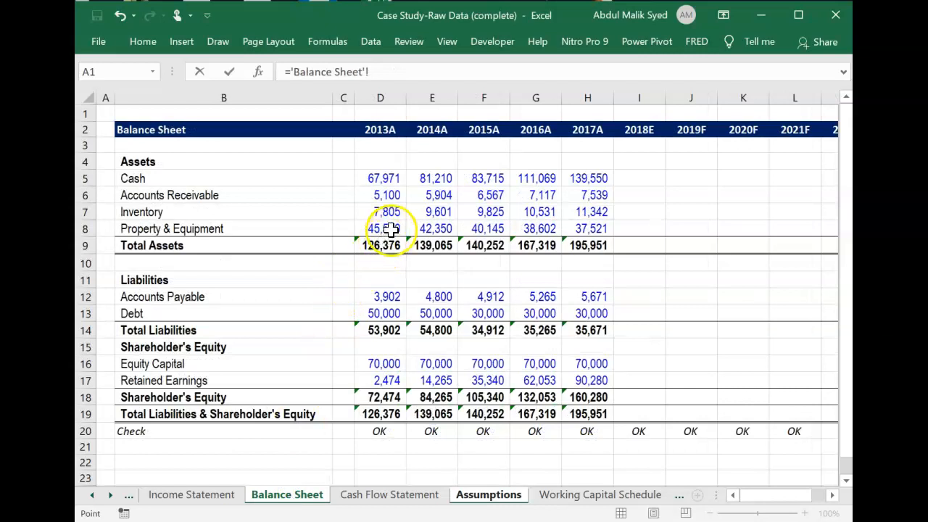
pyautogui.click(433, 228)
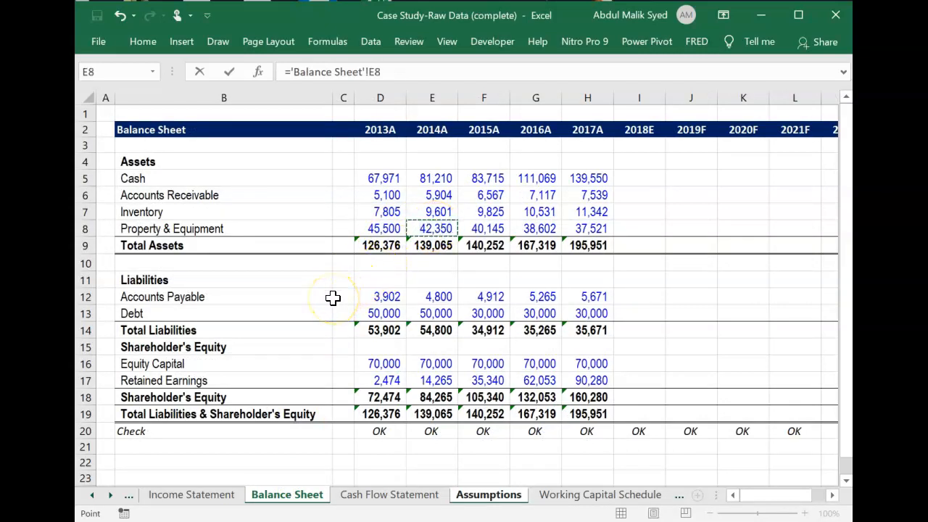
pyautogui.write('/')
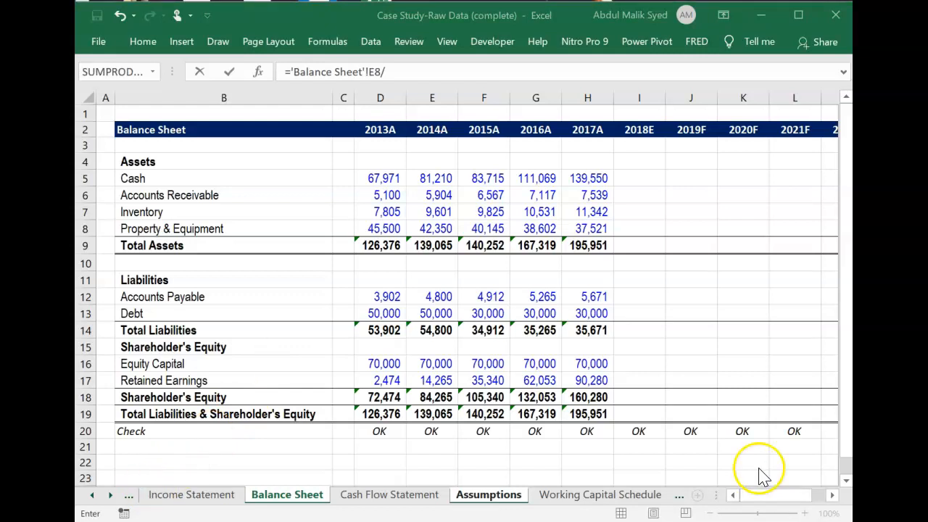
pyautogui.click(487, 495)
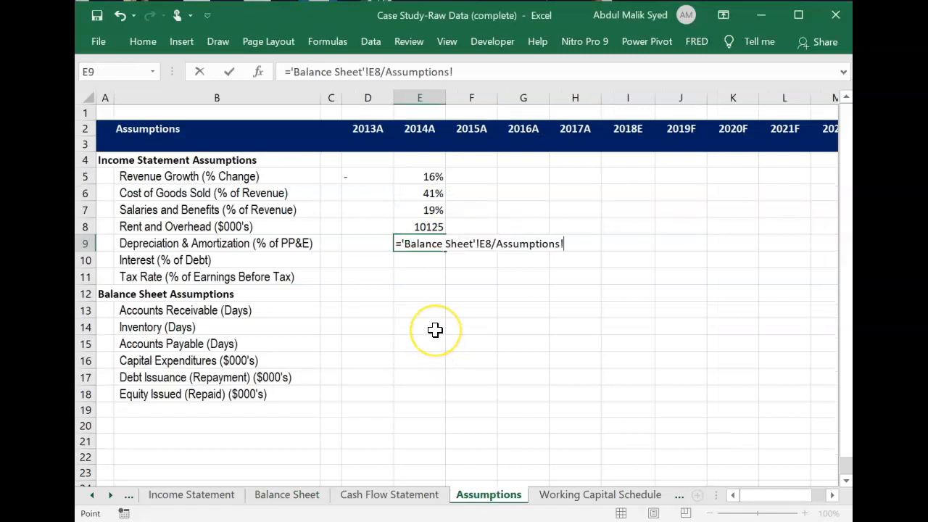
pyautogui.press('Escape')
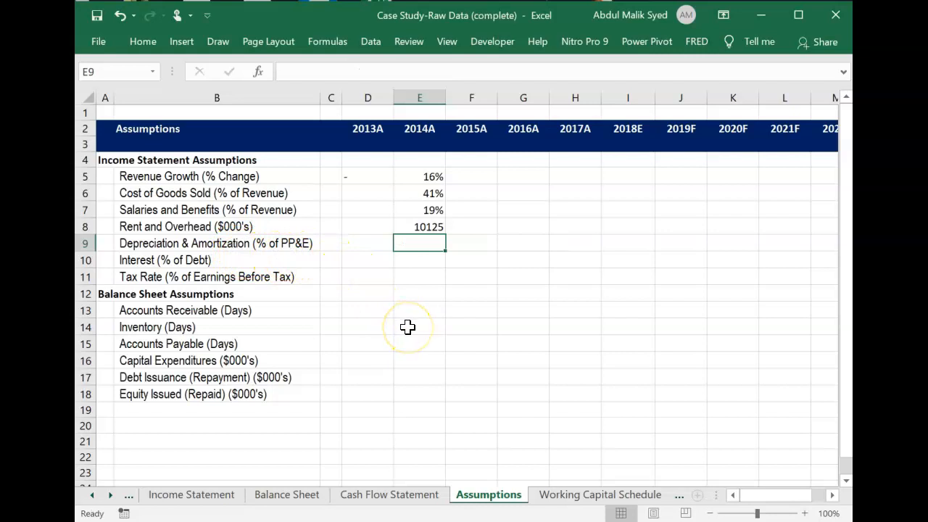
# Calculate 2014A Depreciation & Amortization as a share of PP&E in E9, ='Income Statement'!E10/'Balance Sheet'!E8.
pyautogui.write("='Income Statement'!")
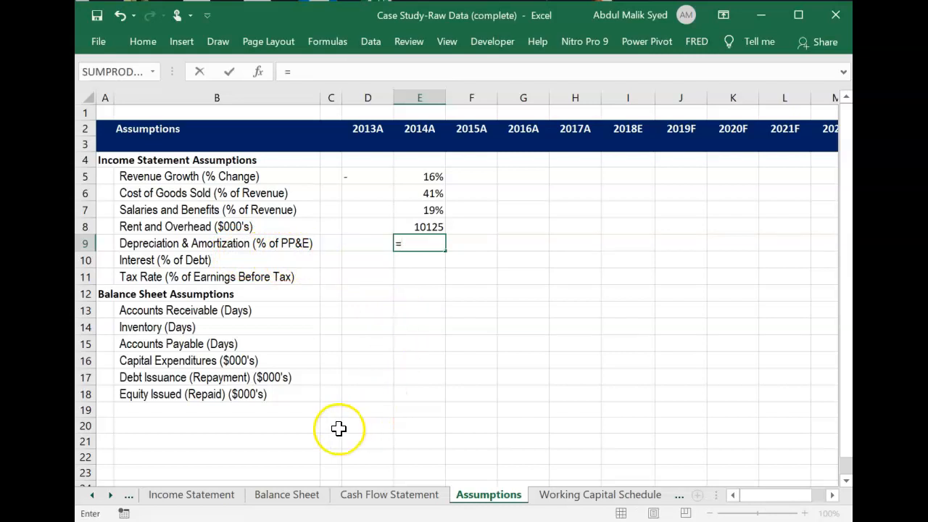
pyautogui.click(202, 500)
pyautogui.click(421, 261)
pyautogui.write('/')
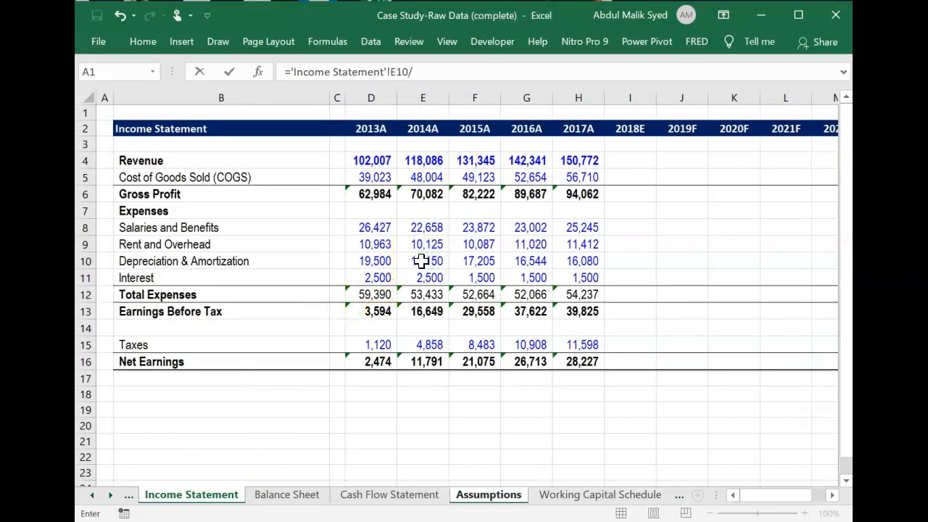
pyautogui.click(301, 495)
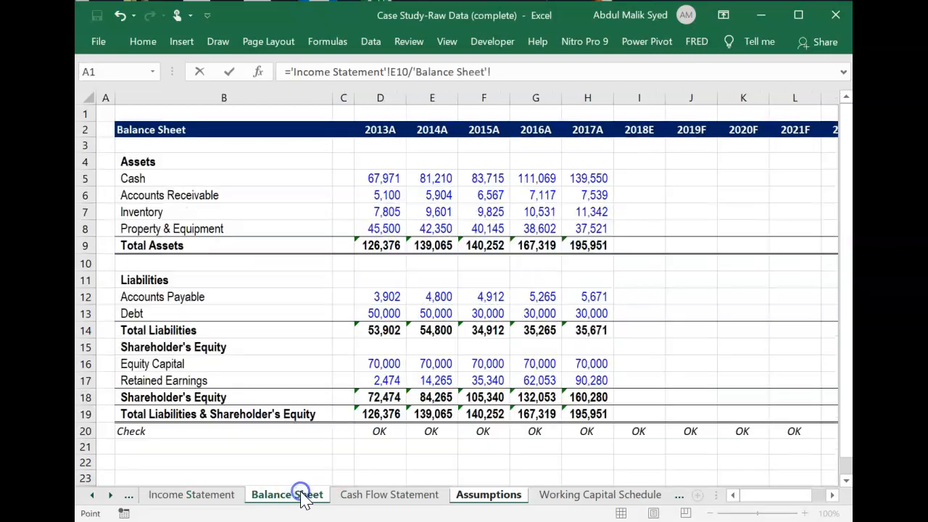
pyautogui.click(436, 228)
pyautogui.press('Return')
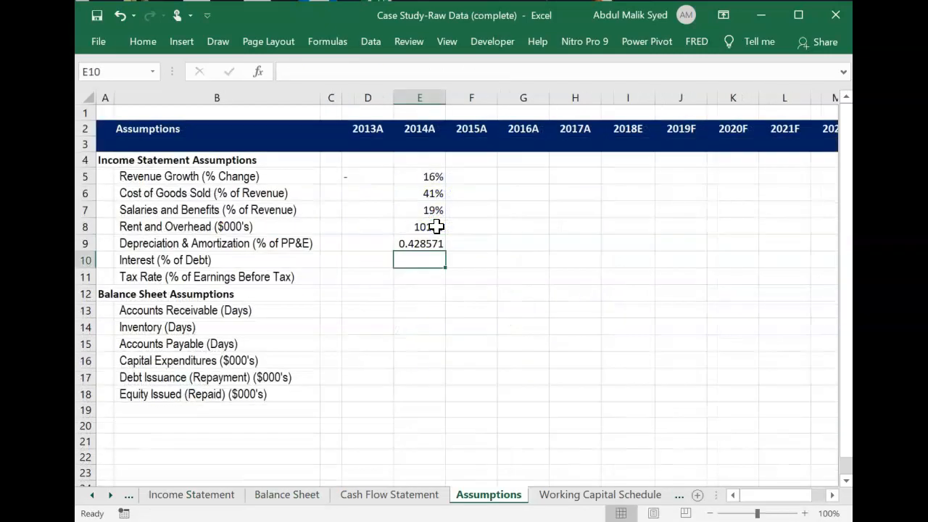
# Format the 2014A Depreciation & Amortization ratio in E9 as a percentage without decimals.
pyautogui.click(419, 244)
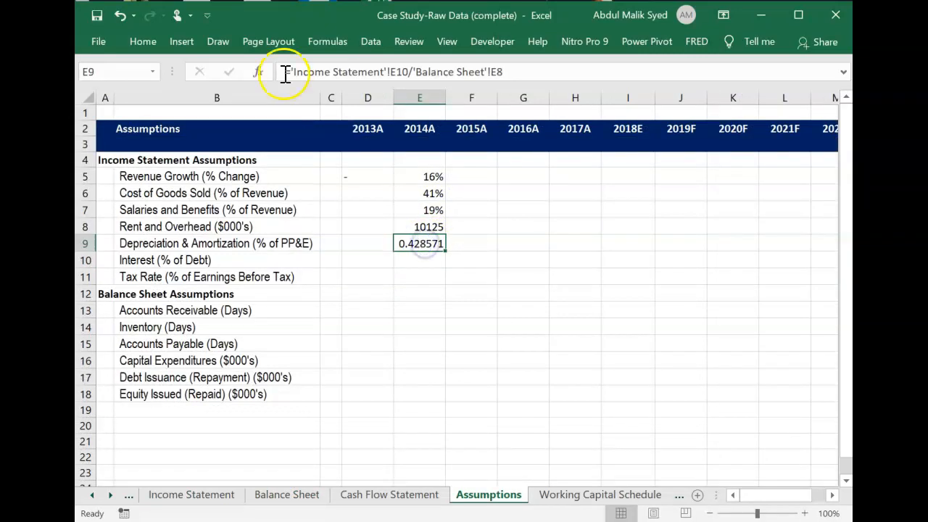
pyautogui.click(143, 42)
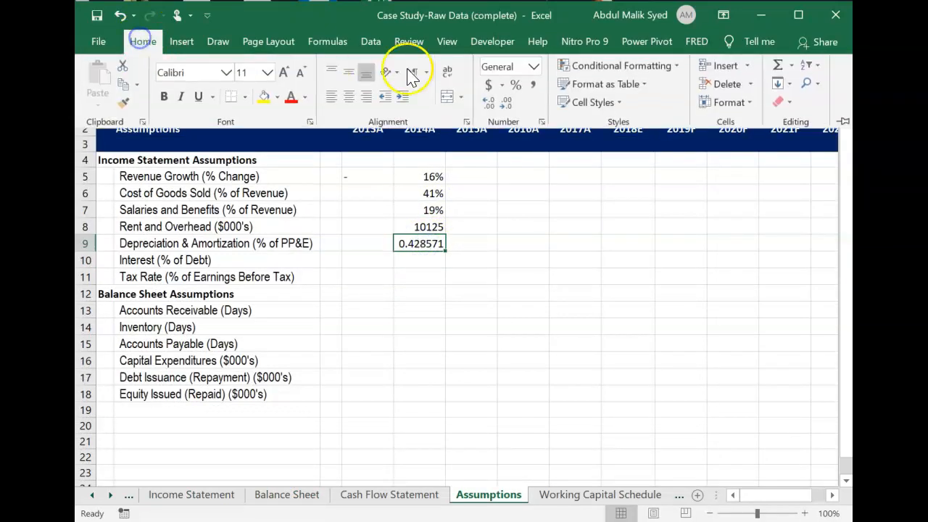
pyautogui.click(515, 87)
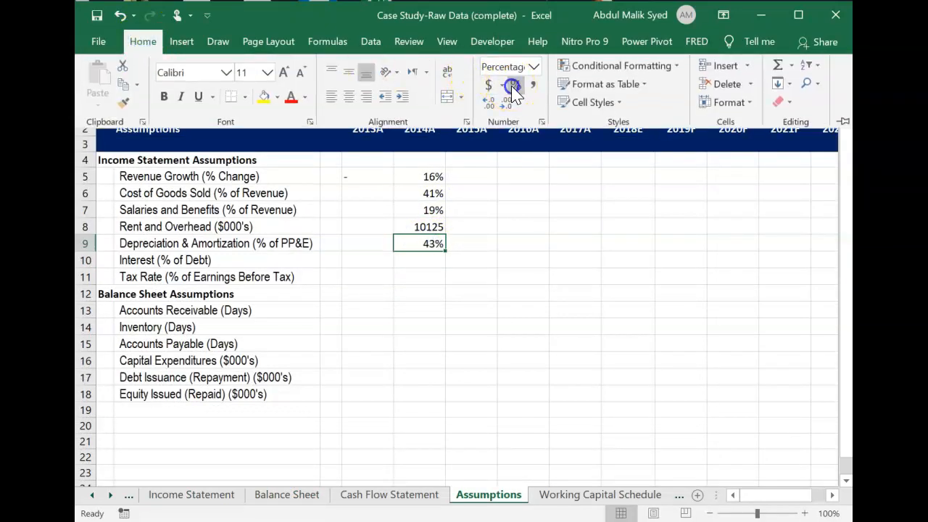
# Calculate 2014A Interest as a share of debt in E10, ='Income Statement'!E11/'Balance Sheet'!E13.
pyautogui.click(425, 264)
pyautogui.click(421, 260)
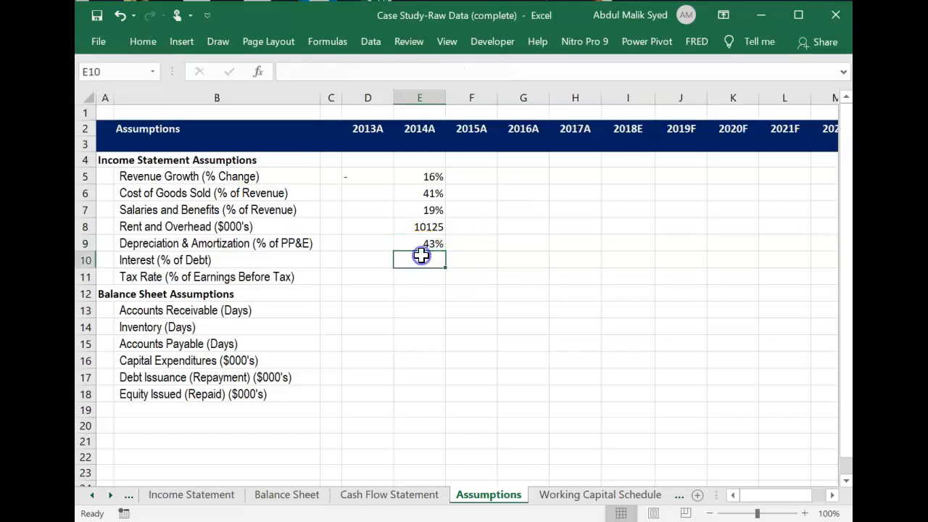
pyautogui.write('=')
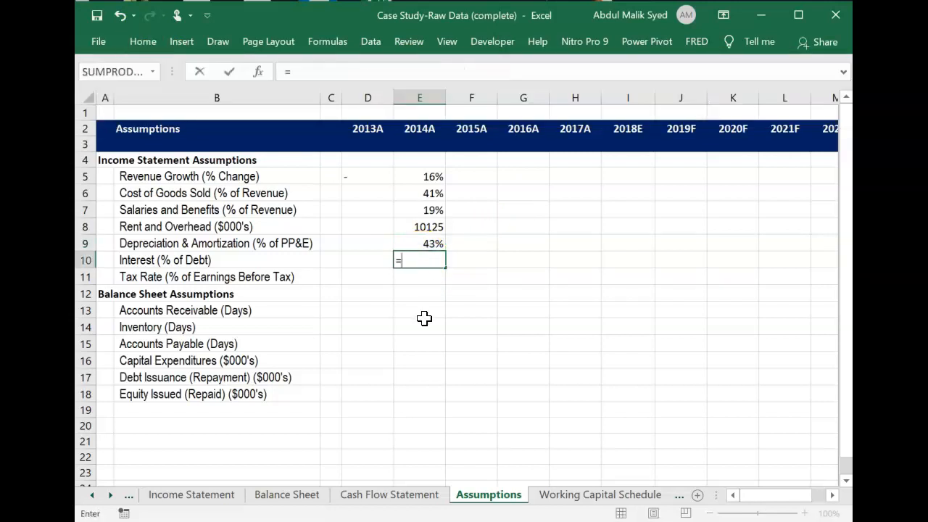
pyautogui.click(201, 500)
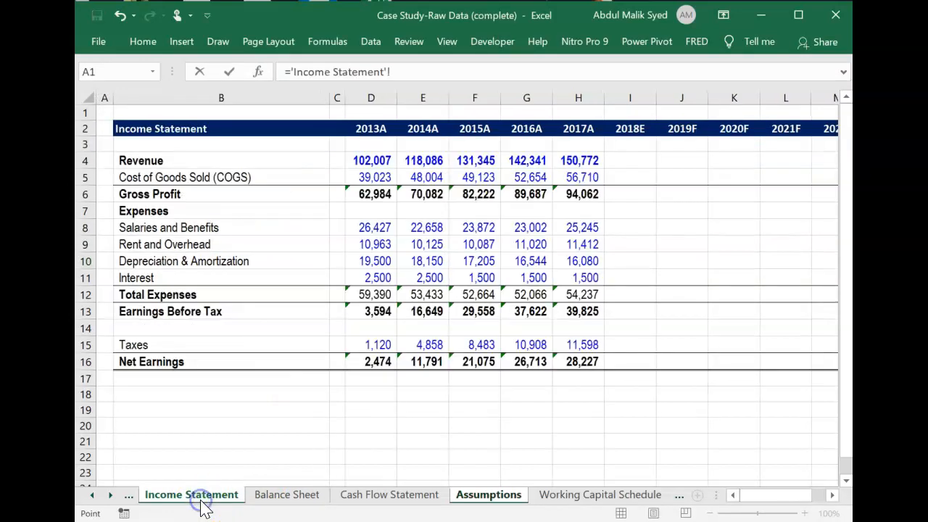
pyautogui.click(438, 272)
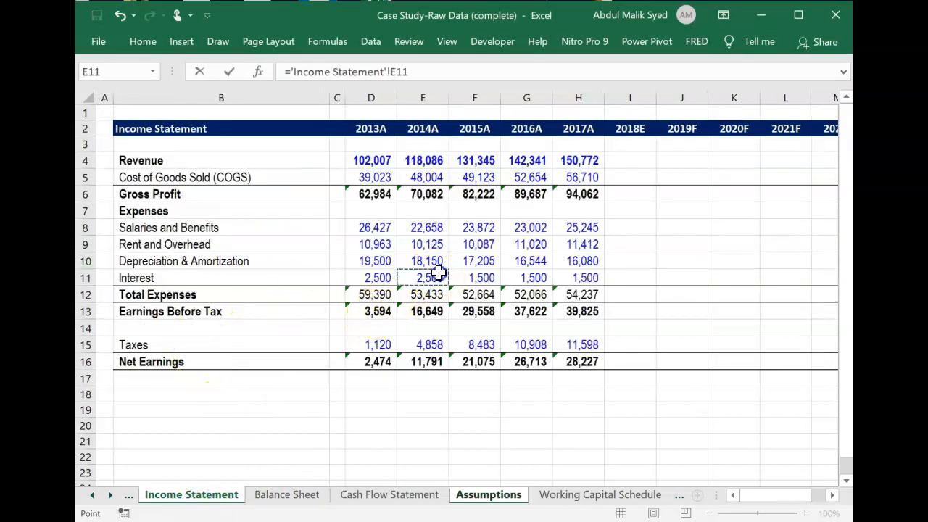
pyautogui.write('/')
pyautogui.click(310, 498)
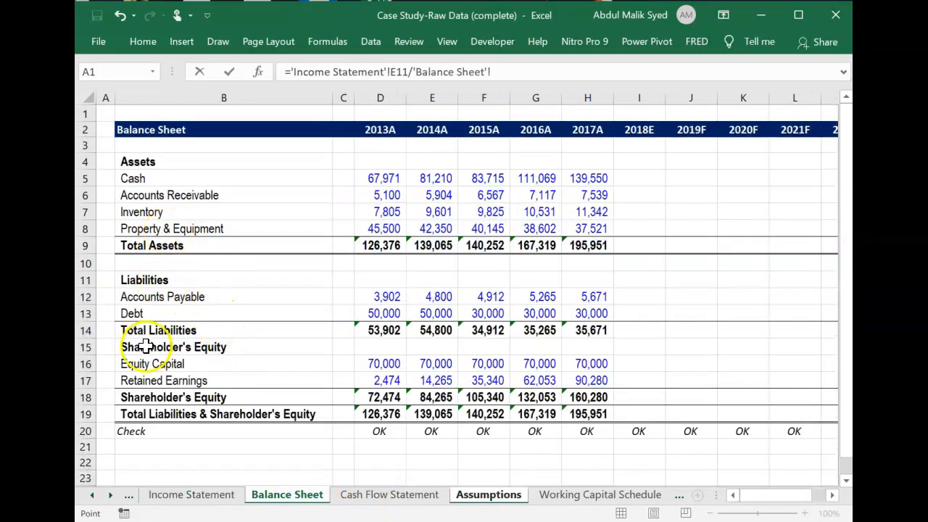
pyautogui.click(427, 313)
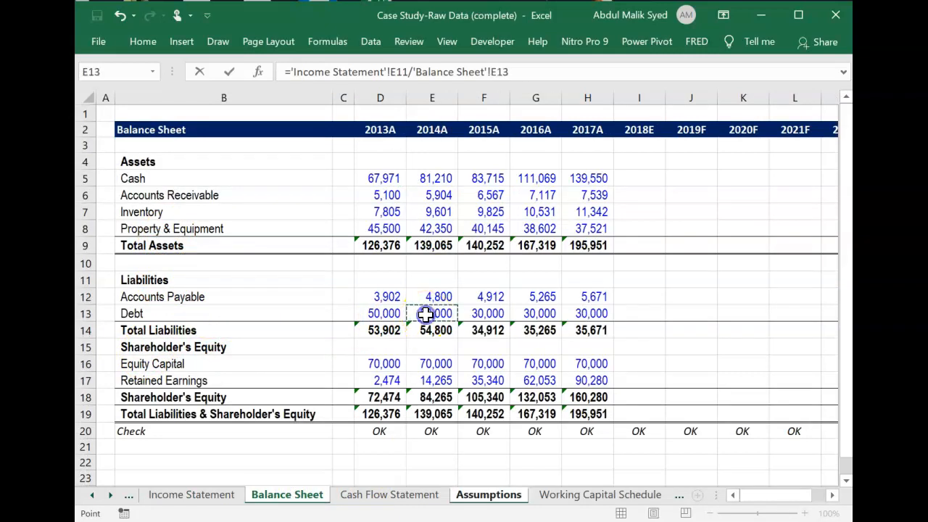
pyautogui.press('Escape')
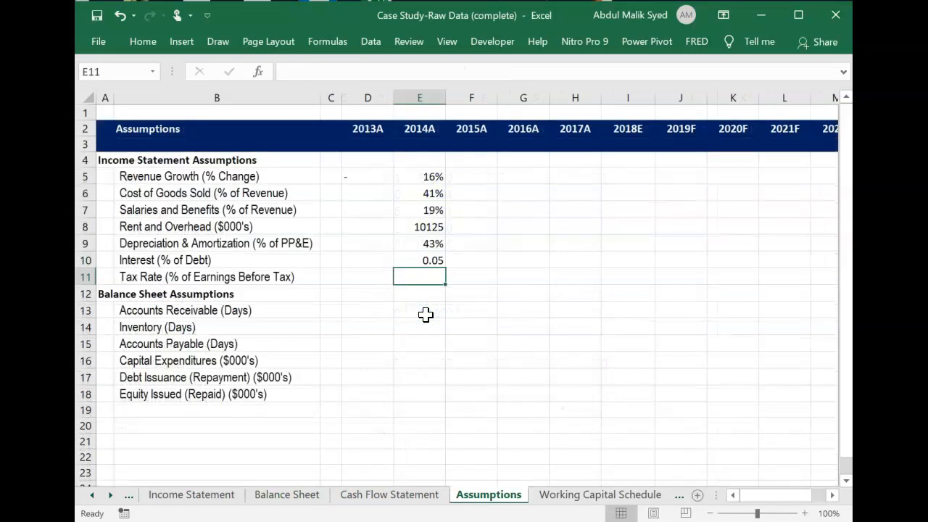
# Format the 2014A Interest ratio in E10 as a percentage without decimals.
pyautogui.press('Up')
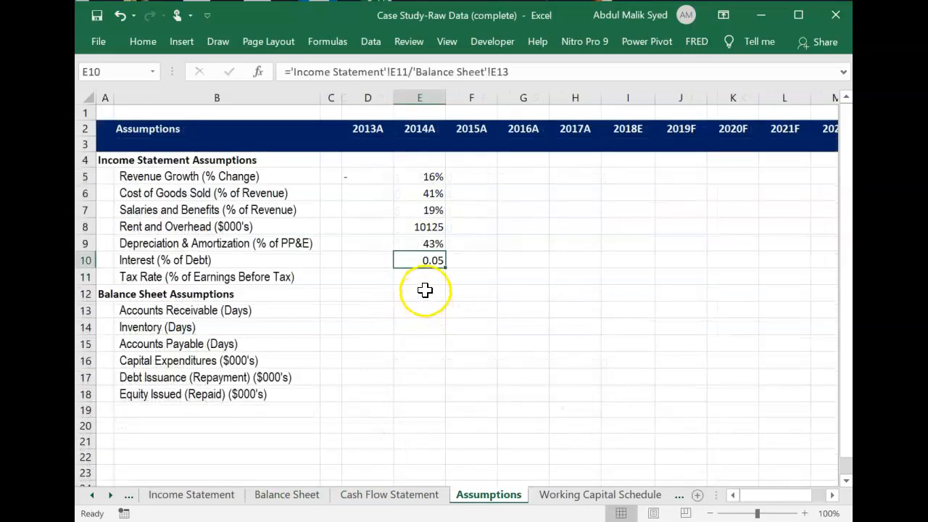
pyautogui.click(143, 42)
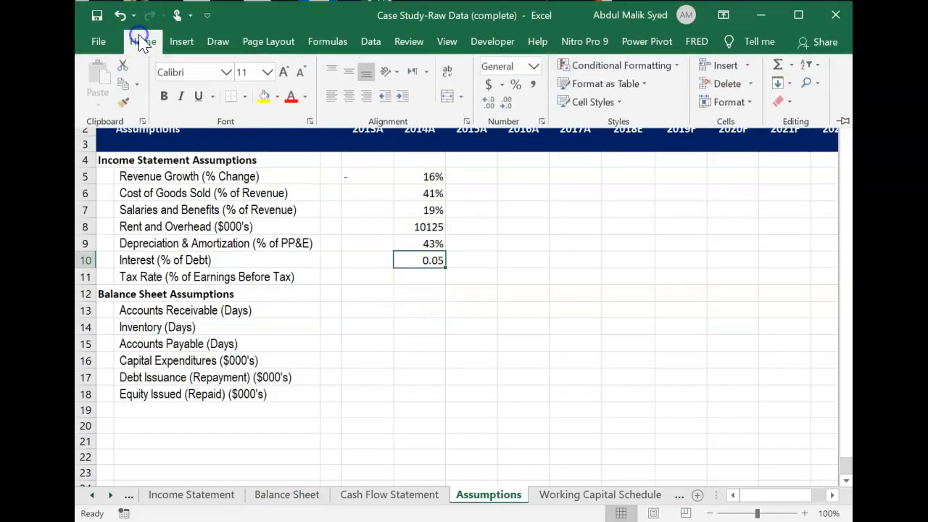
pyautogui.click(516, 85)
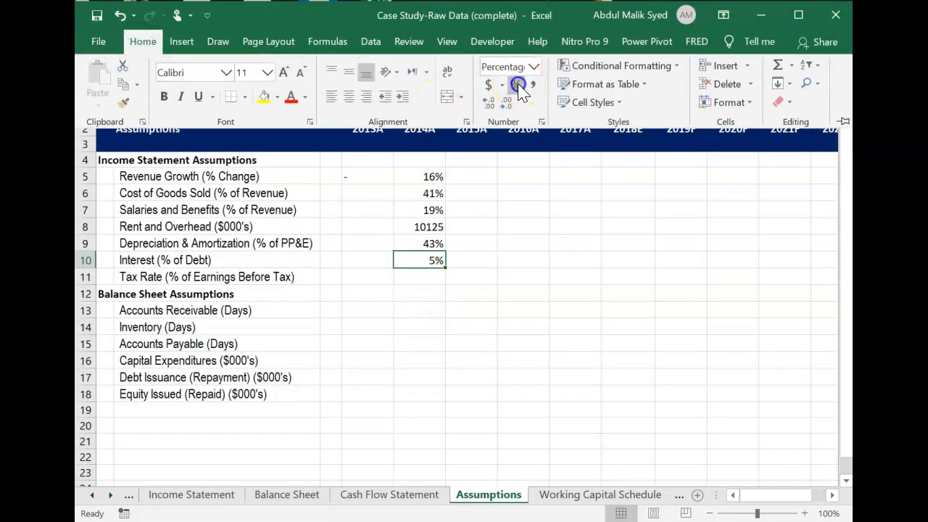
# Calculate the 2014A Tax Rate as a share of earnings before tax in E11, ='Income Statement'!E15/'Income Statement'!E13.
pyautogui.click(423, 274)
pyautogui.click(424, 273)
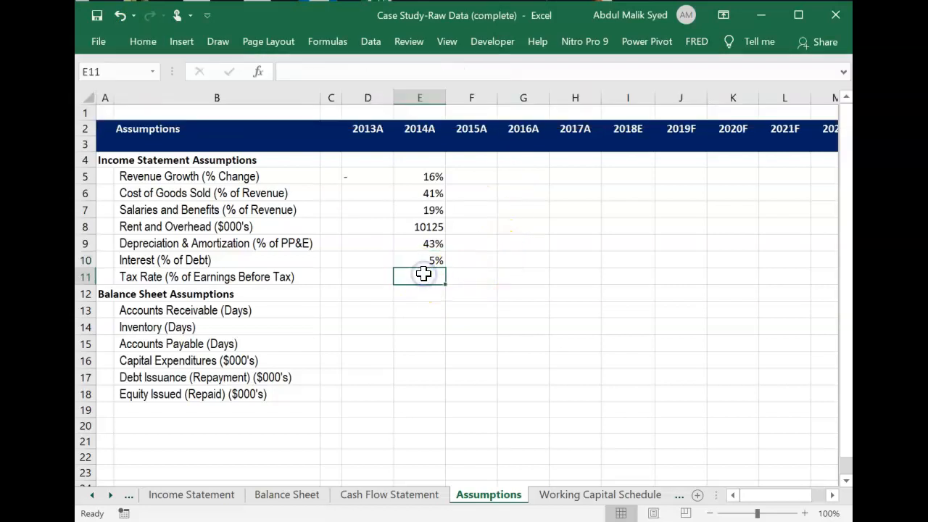
pyautogui.write('=')
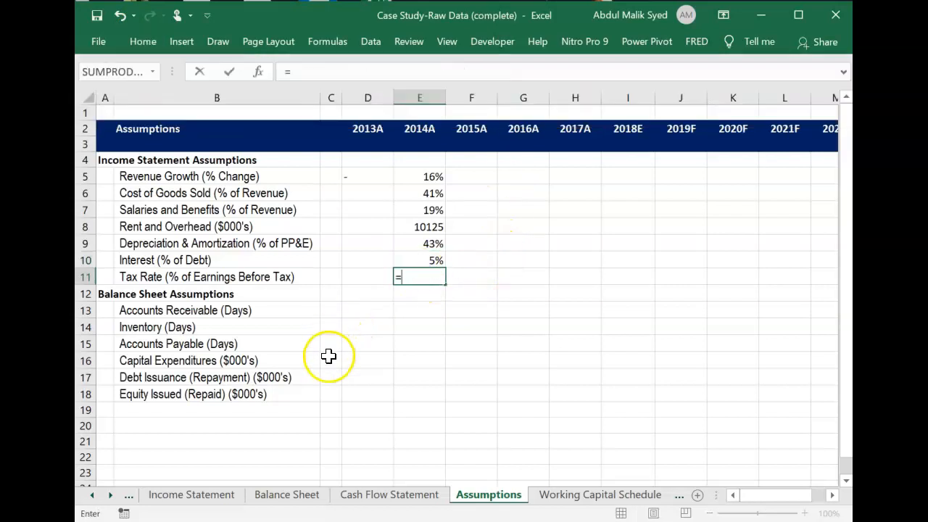
pyautogui.click(219, 498)
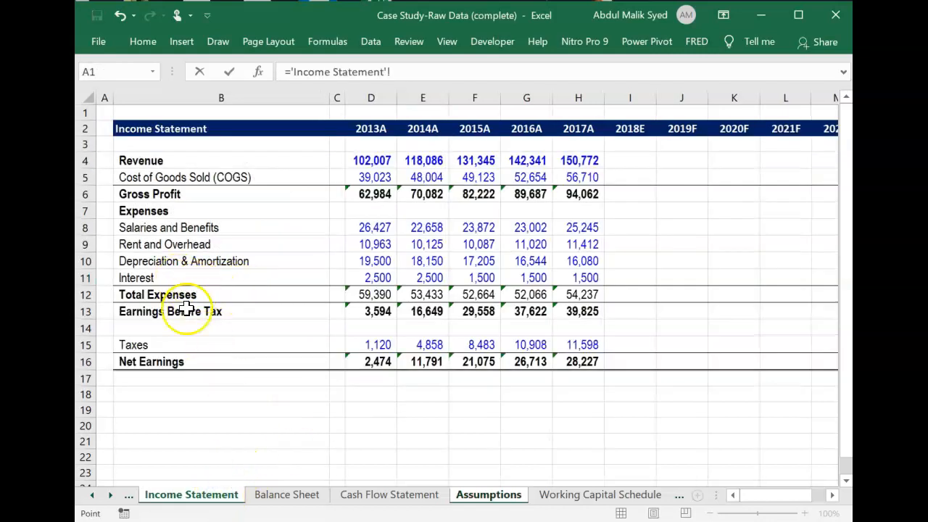
pyautogui.click(433, 345)
pyautogui.write('/')
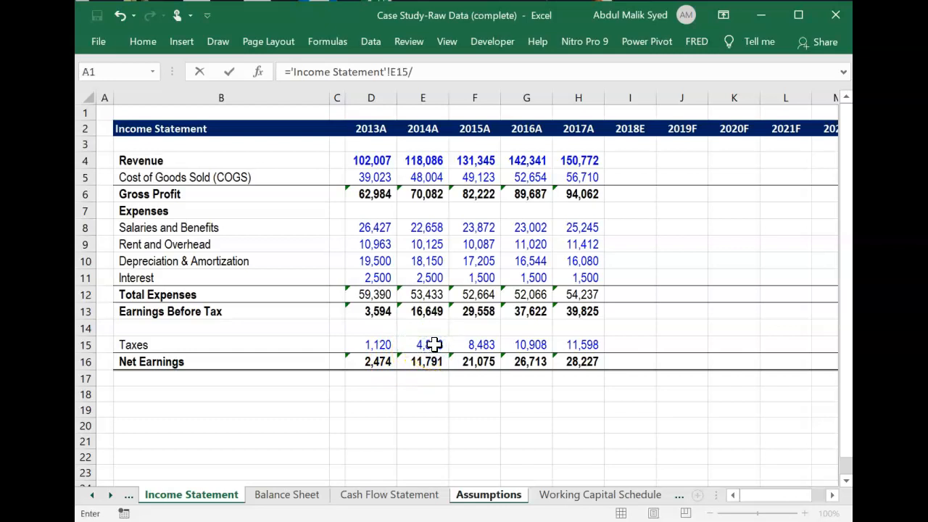
pyautogui.click(363, 450)
pyautogui.click(298, 495)
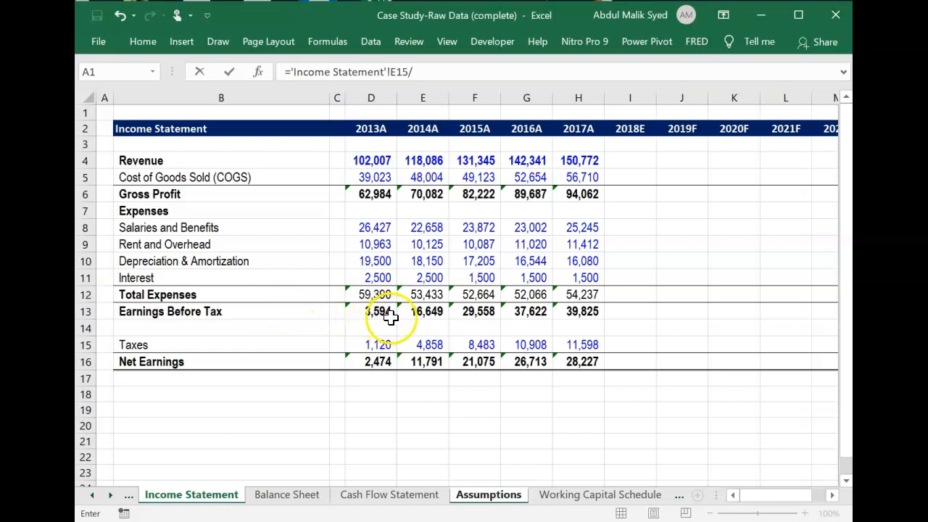
pyautogui.click(422, 312)
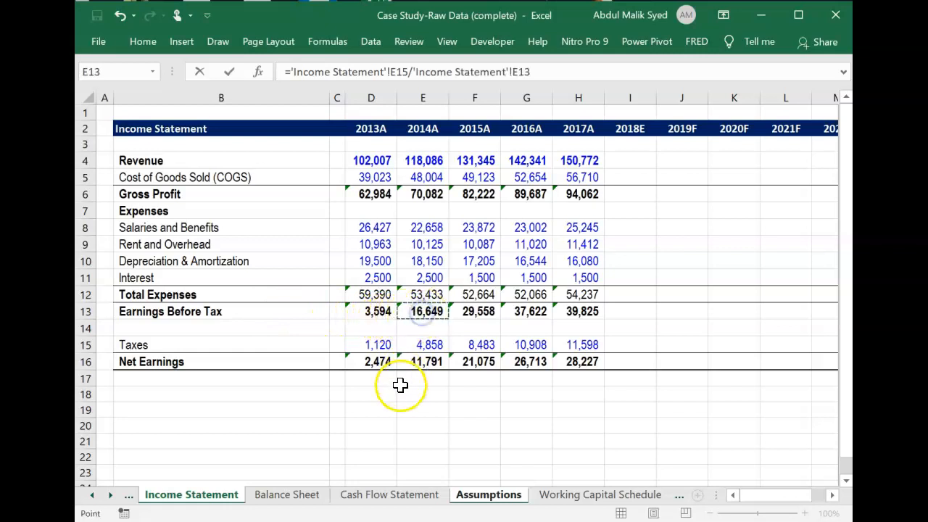
pyautogui.press('Return')
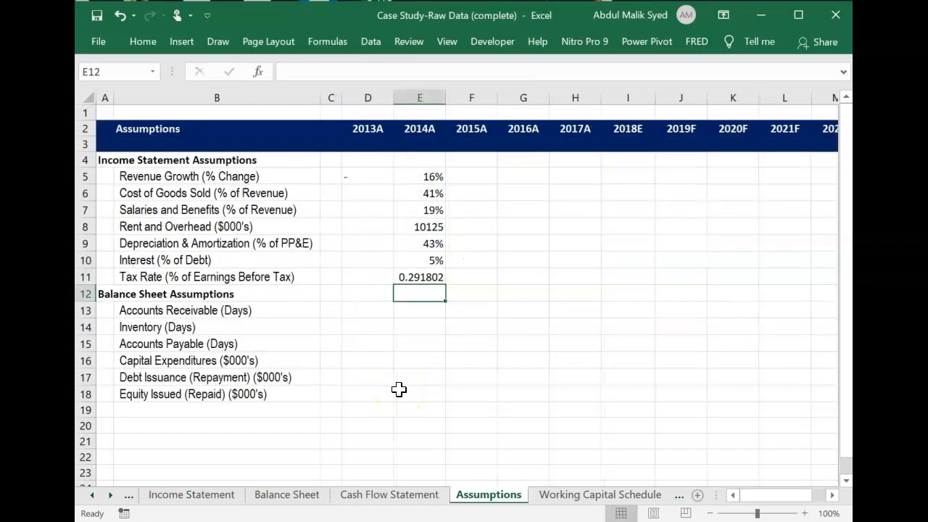
# Format the 2014A Tax Rate in E11 as a percentage without decimals.
pyautogui.click(424, 274)
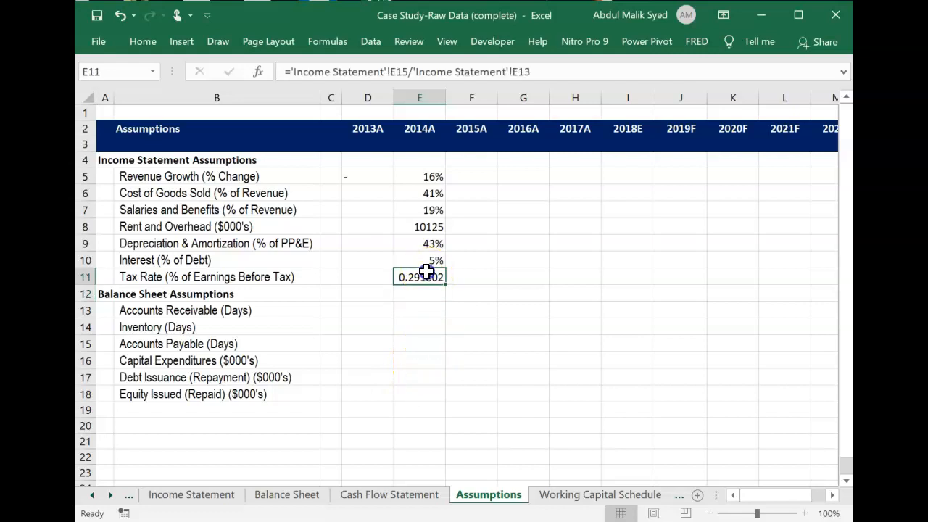
pyautogui.click(143, 42)
pyautogui.click(516, 85)
pyautogui.click(516, 293)
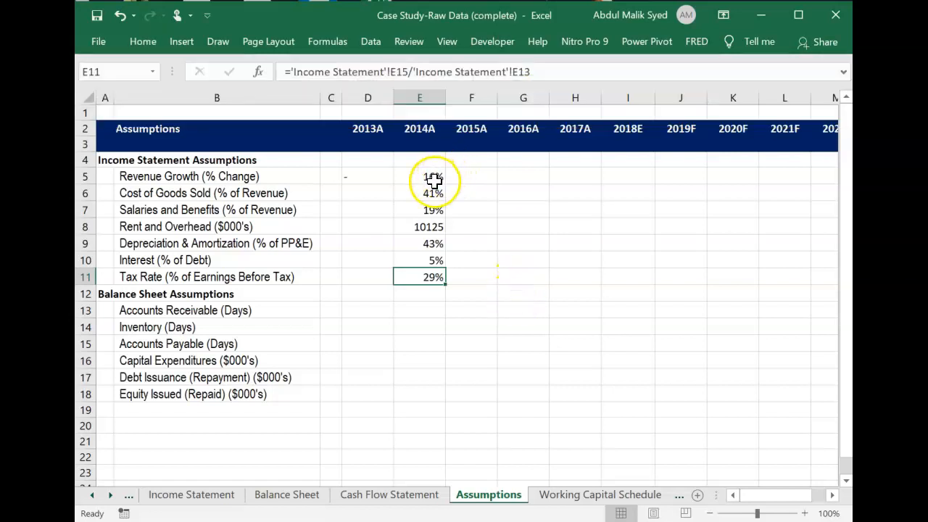
# Fill the 2014A income statement assumption formulas in E6:E11 back into the 2013A column, D6:D11.
pyautogui.moveTo(429, 190); pyautogui.dragTo(359, 268)
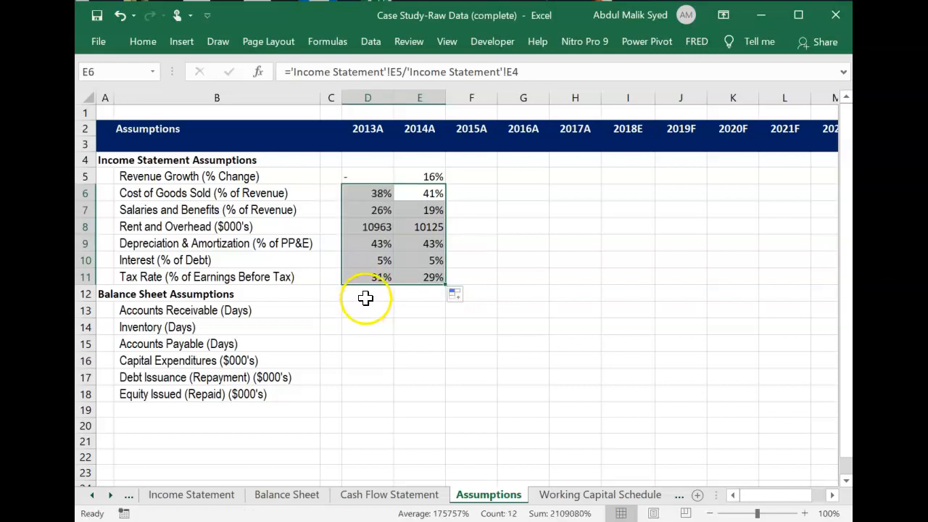
pyautogui.click(365, 295)
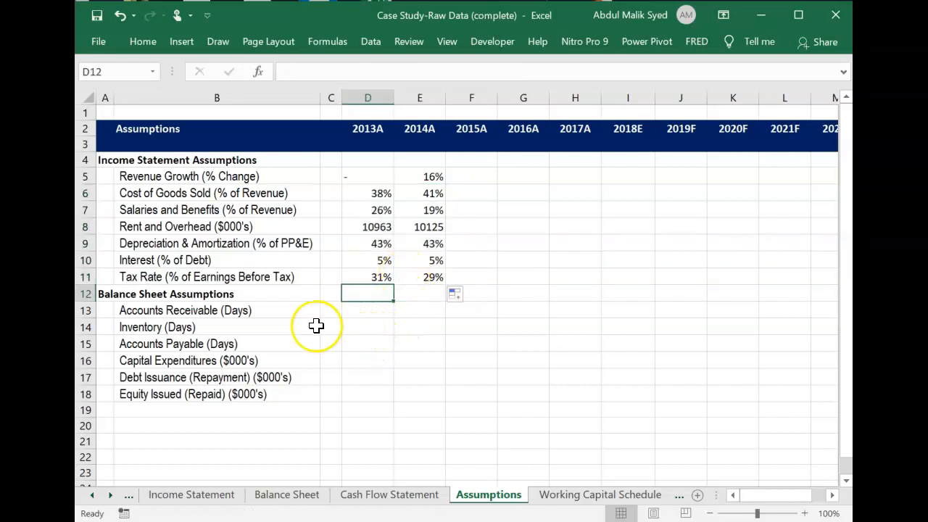
# Calculate 2013A Accounts Receivable days in D13, ='Balance Sheet'!D6/'Income Statement'!D4*365.
pyautogui.click(374, 313)
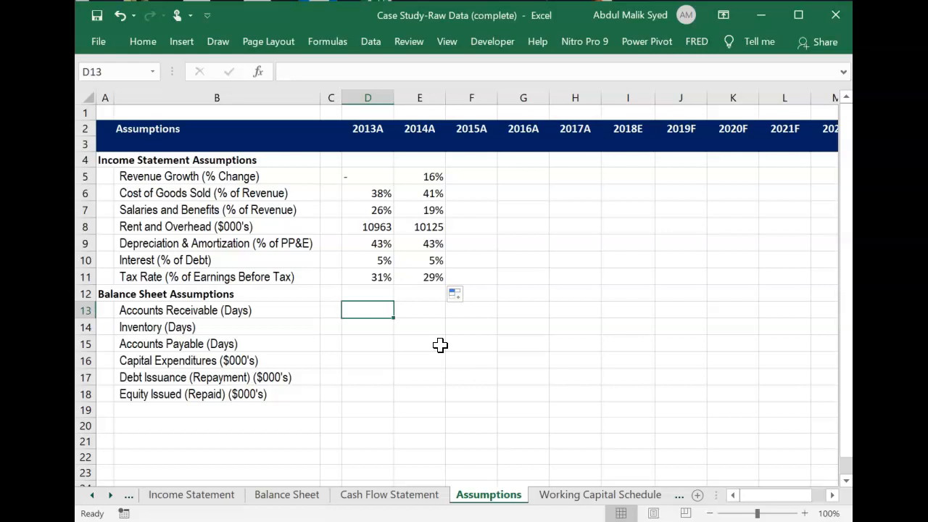
pyautogui.write('=')
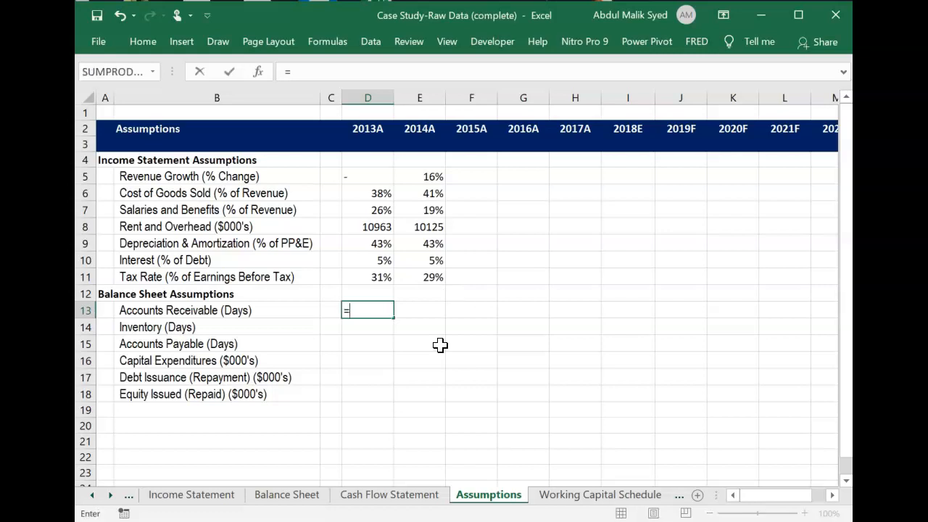
pyautogui.click(288, 496)
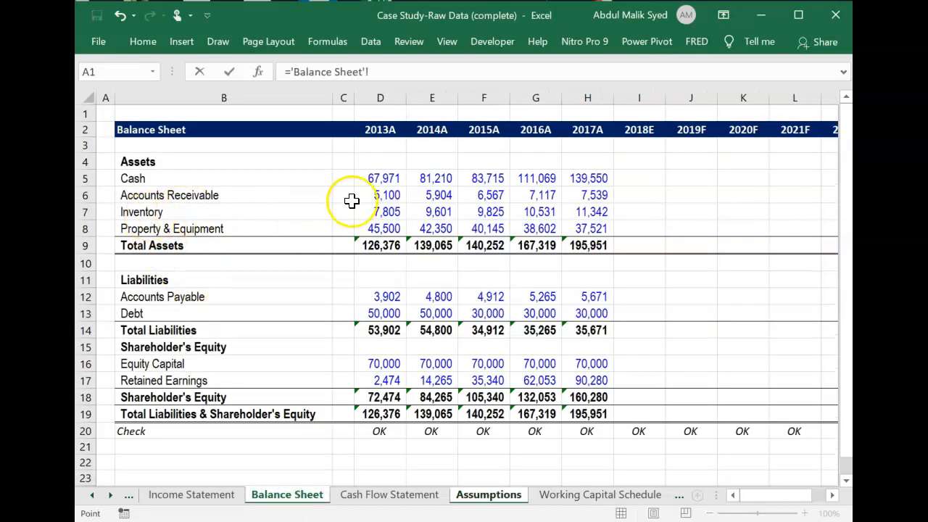
pyautogui.click(386, 195)
pyautogui.write('/')
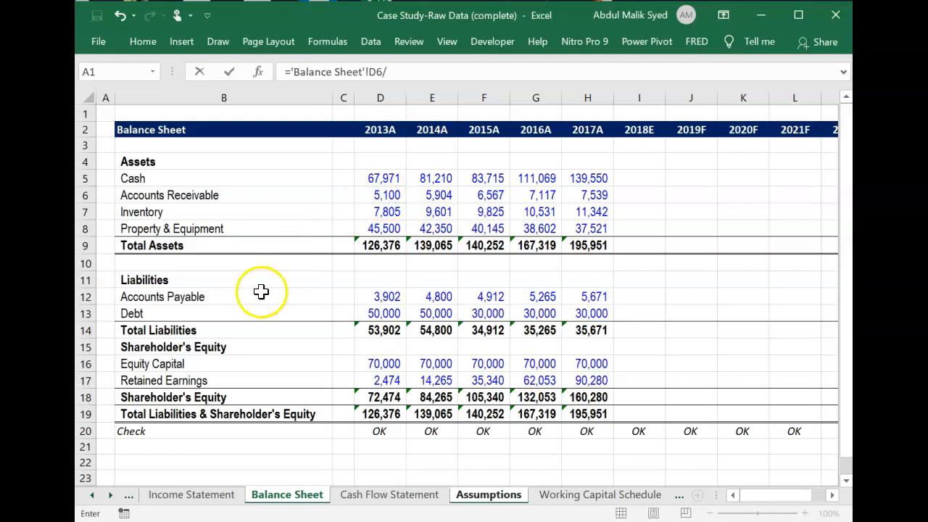
pyautogui.click(192, 495)
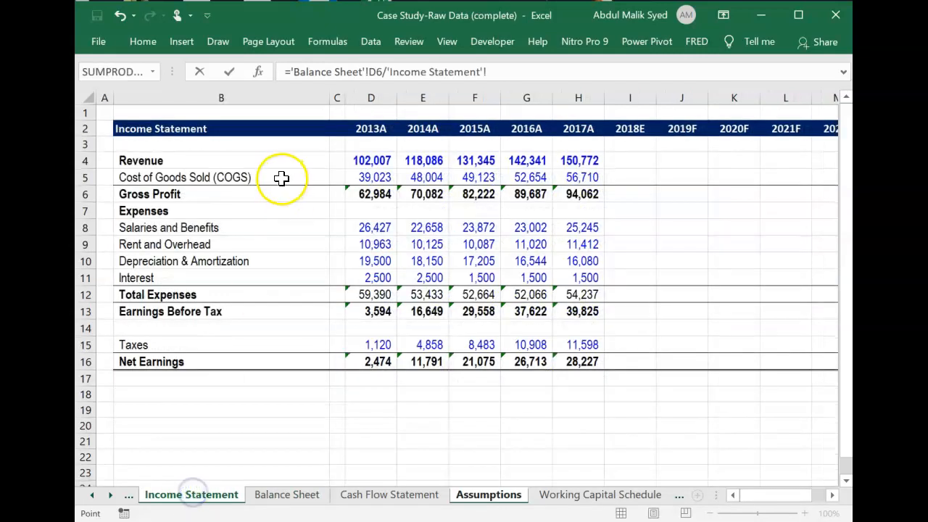
pyautogui.click(386, 161)
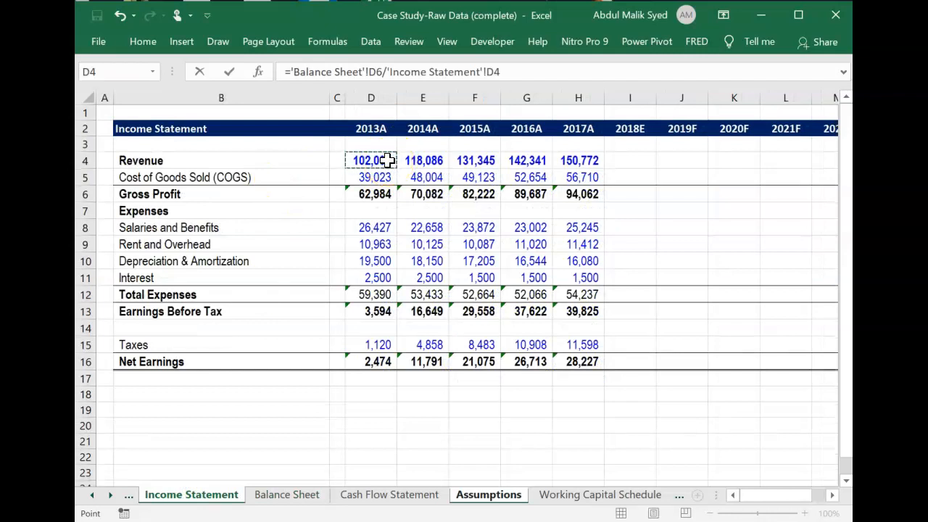
pyautogui.write('*')
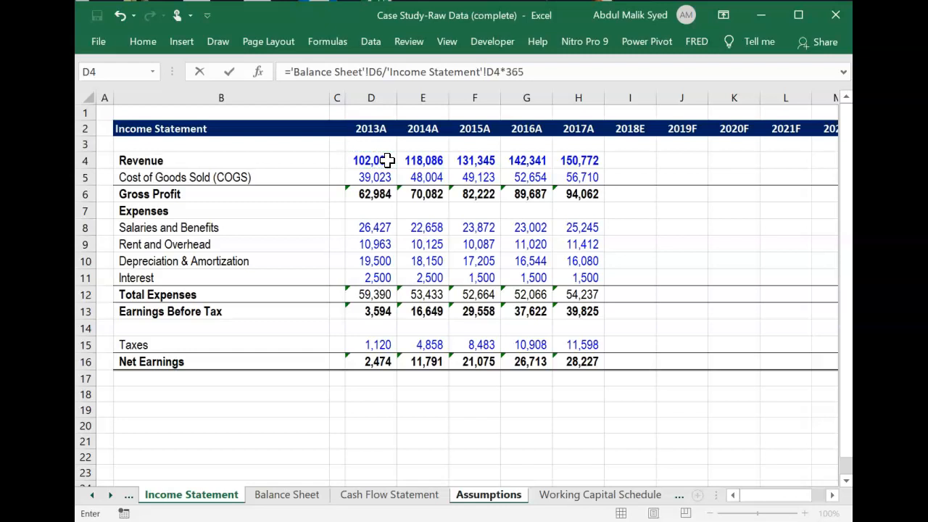
pyautogui.write('365')
pyautogui.press('Return')
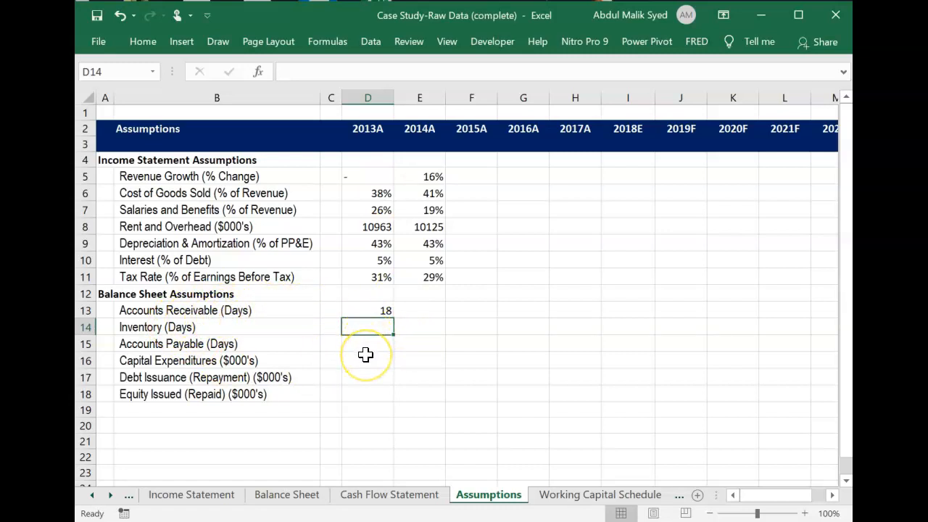
# Calculate 2013A Inventory days from cost of goods sold in D14, ='Balance Sheet'!D7/'Income Statement'!D5*365.
pyautogui.write('=')
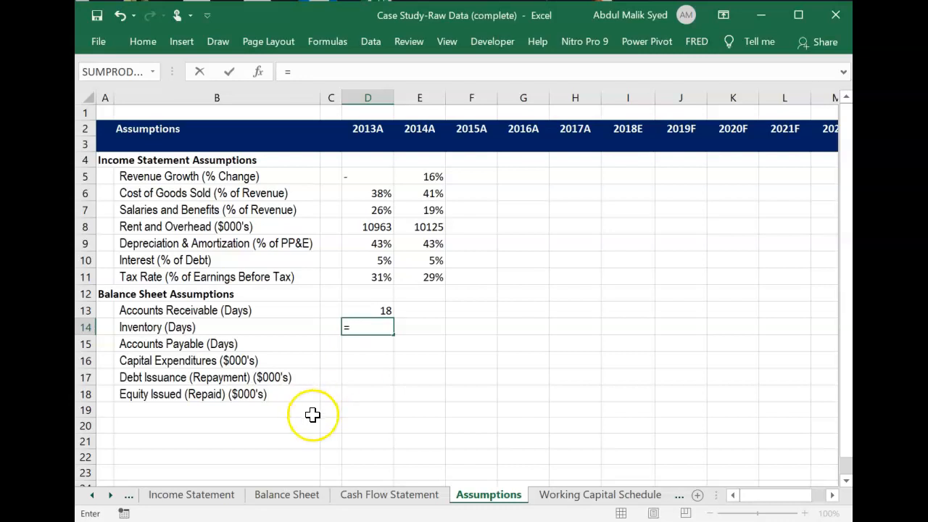
pyautogui.click(283, 498)
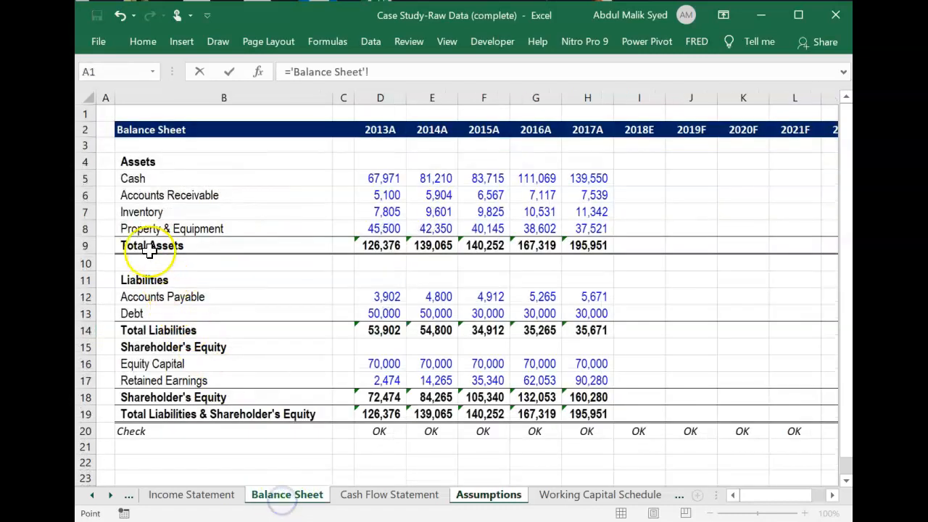
pyautogui.click(388, 211)
pyautogui.write('/')
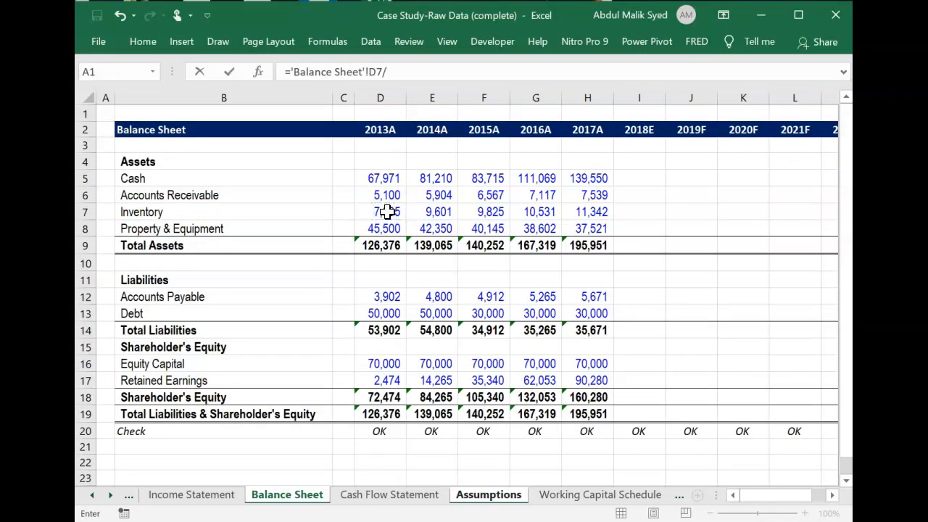
pyautogui.click(193, 496)
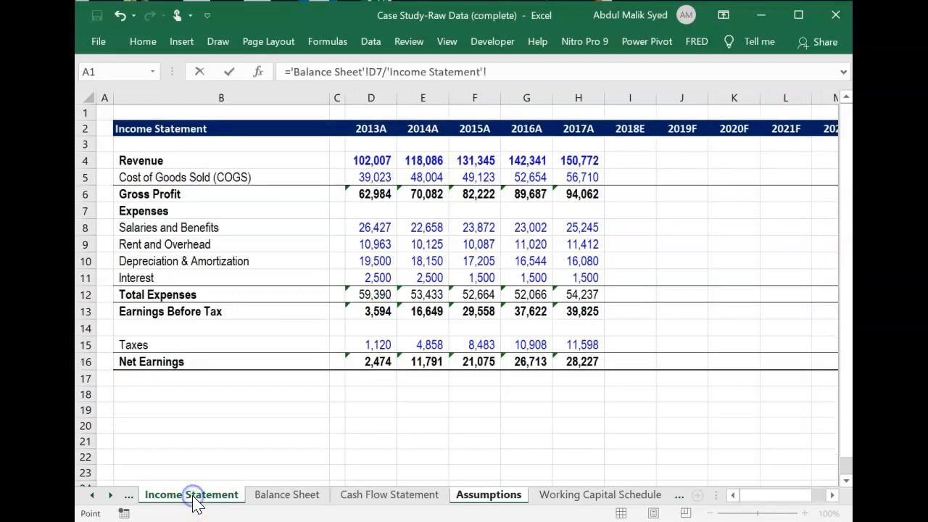
pyautogui.click(375, 178)
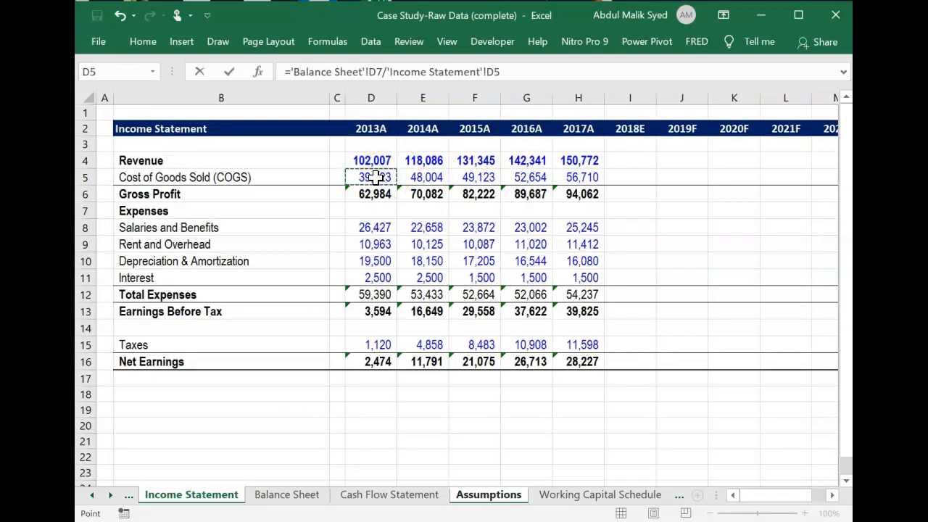
pyautogui.write('*')
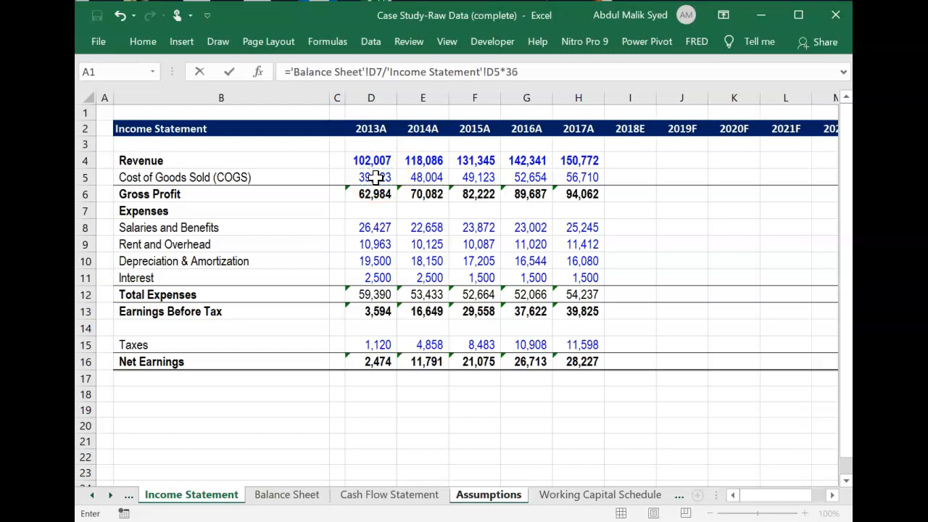
pyautogui.write('365')
pyautogui.press('Return')
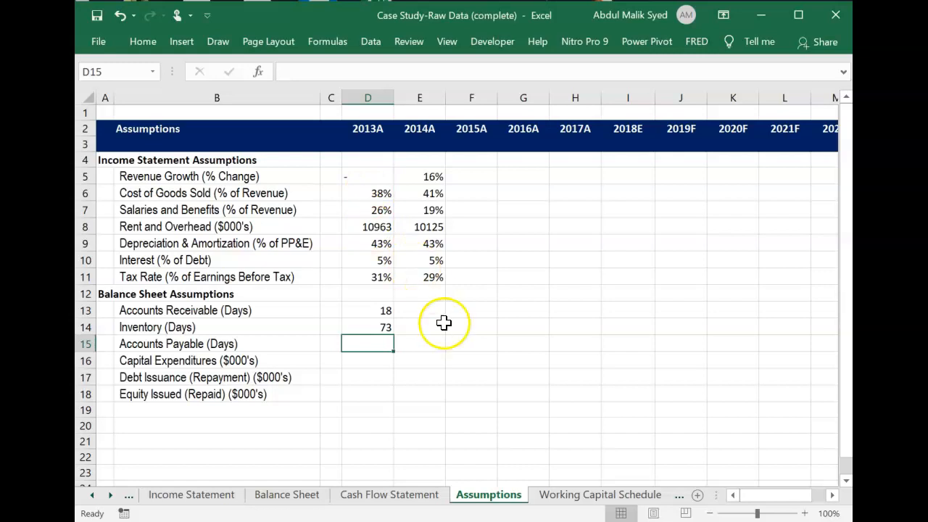
# Calculate 2013A Accounts Payable days from cost of goods sold in D15, ='Balance Sheet'!D12/'Income Statement'!D5*365.
pyautogui.write('=')
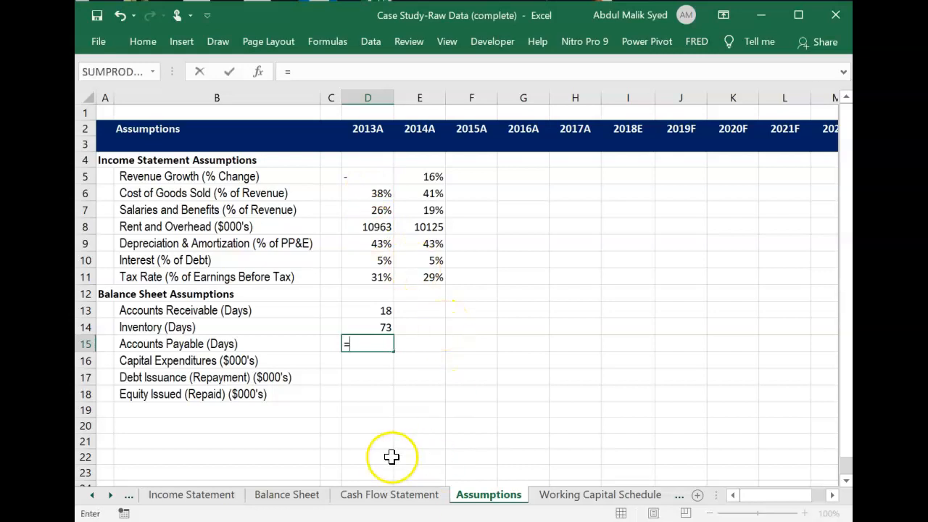
pyautogui.click(305, 497)
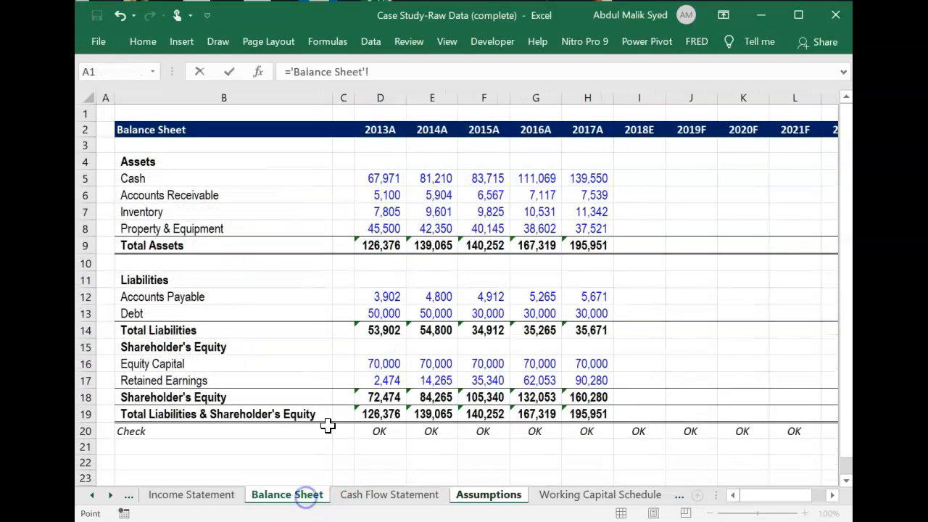
pyautogui.click(392, 296)
pyautogui.write('/')
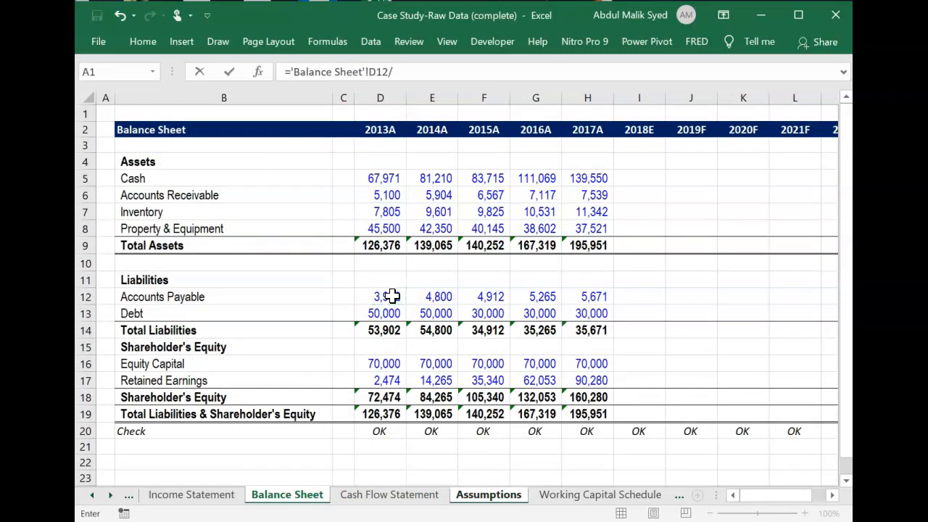
pyautogui.click(192, 496)
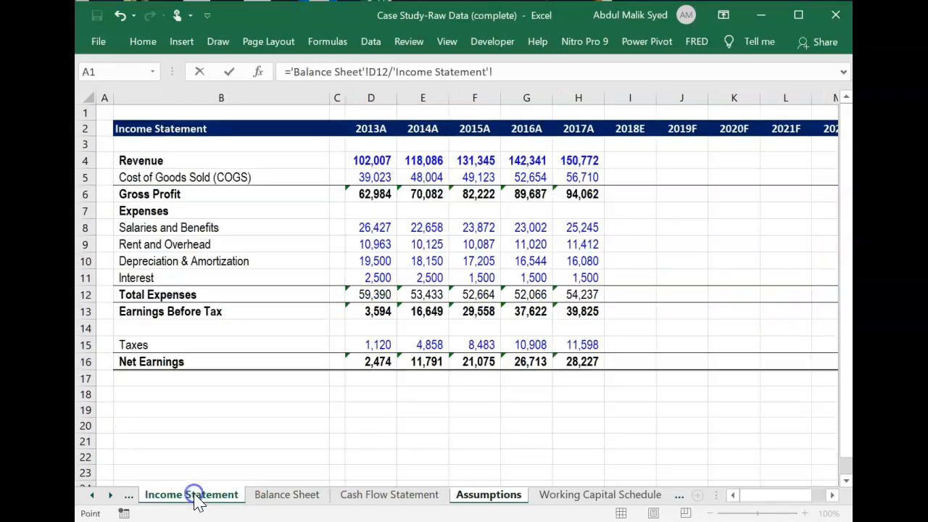
pyautogui.click(381, 177)
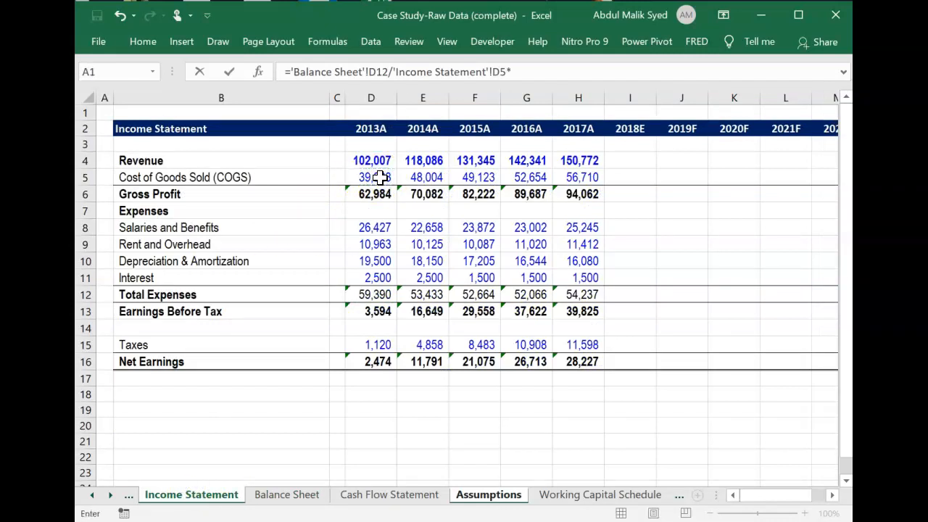
pyautogui.write('*365')
pyautogui.press('Return')
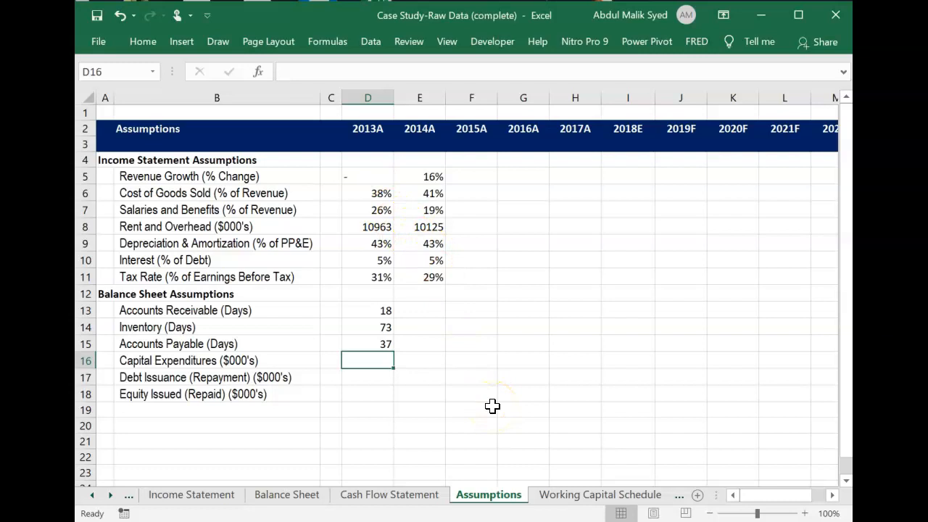
# Link 2013A Capital Expenditures in D16 to Investments in Property & Equipment, ='Cash Flow Statement'!D11.
pyautogui.write('=')
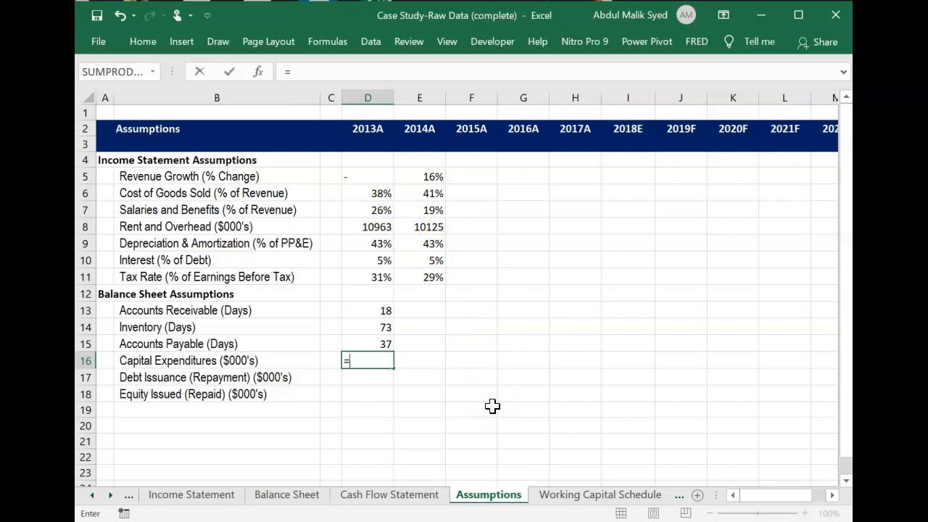
pyautogui.click(375, 495)
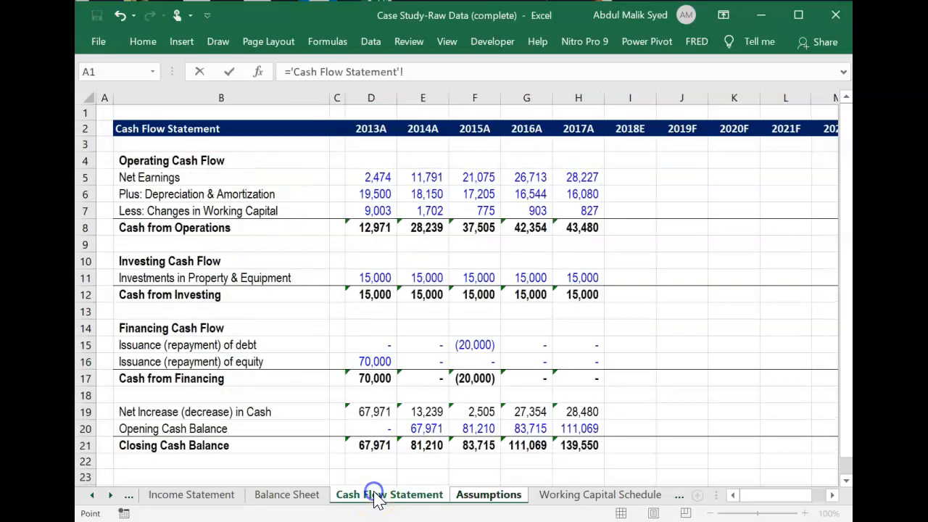
pyautogui.click(369, 279)
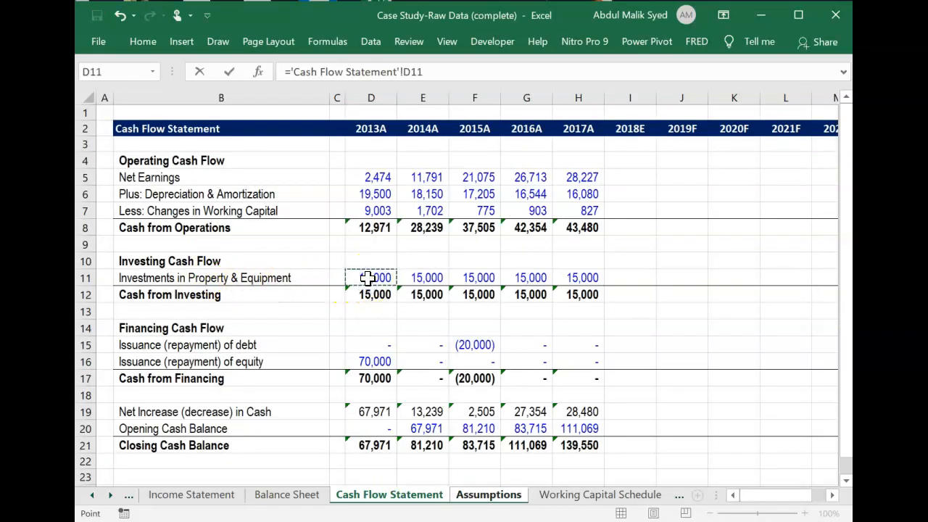
pyautogui.press('Return')
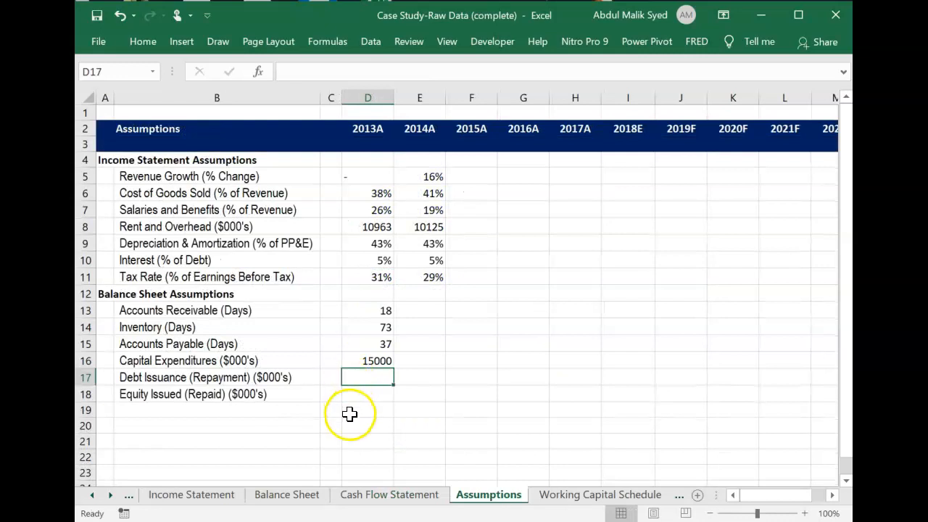
# Link 2013A Debt Issuance (Repayment) in D17 to the issuance of debt line, ='Cash Flow Statement'!D15.
pyautogui.write('=')
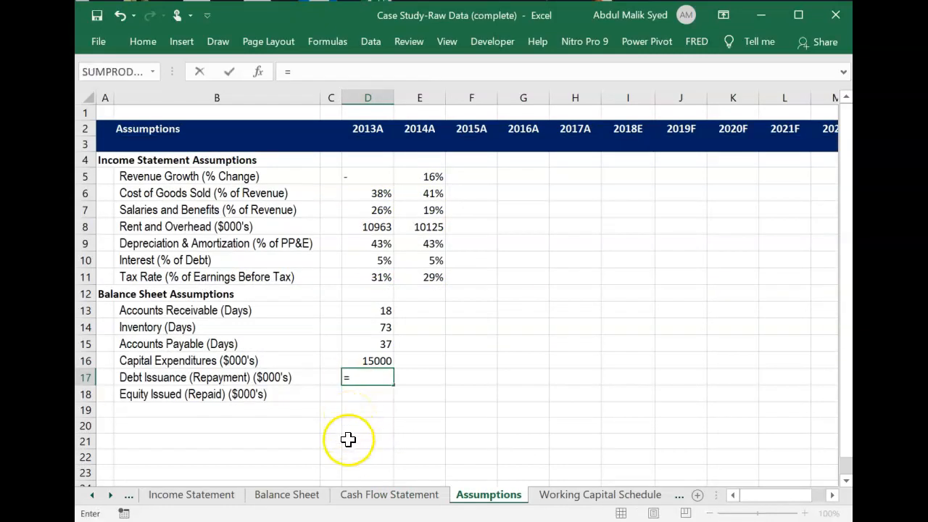
pyautogui.click(372, 496)
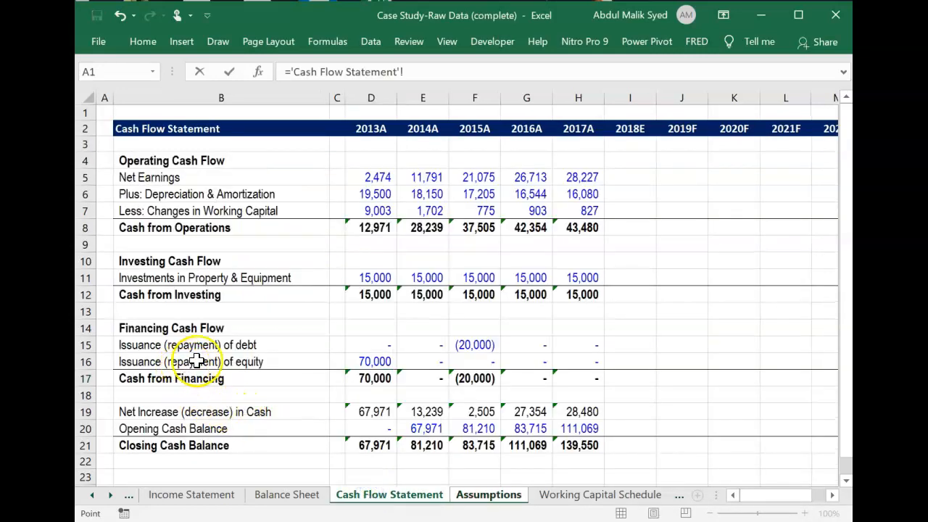
pyautogui.click(368, 339)
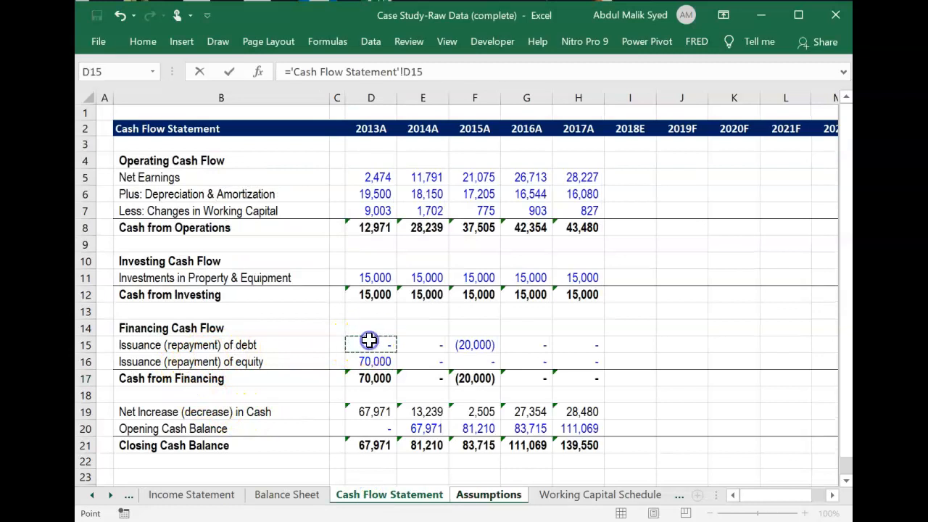
pyautogui.press('Return')
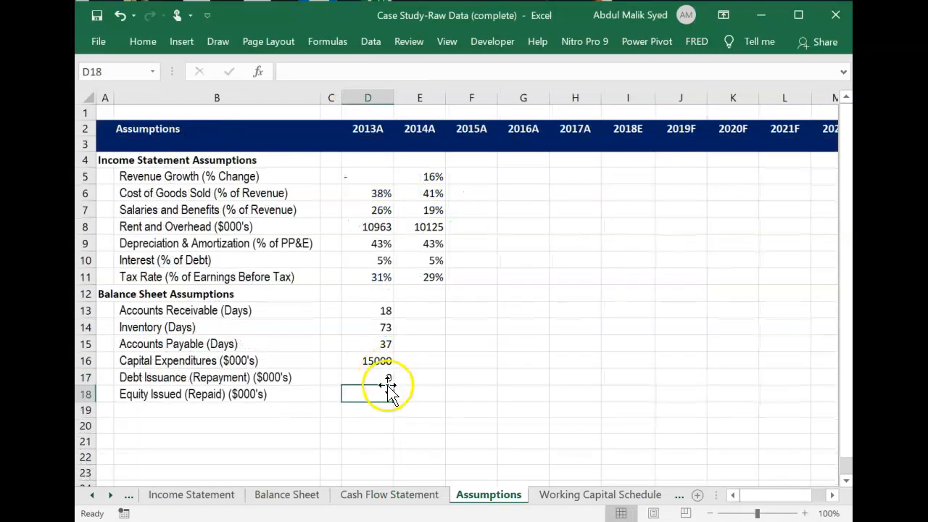
# Link 2013A Equity Issued (Repaid) in D18 to the issuance of equity line, ='Cash Flow Statement'!D16.
pyautogui.write('=')
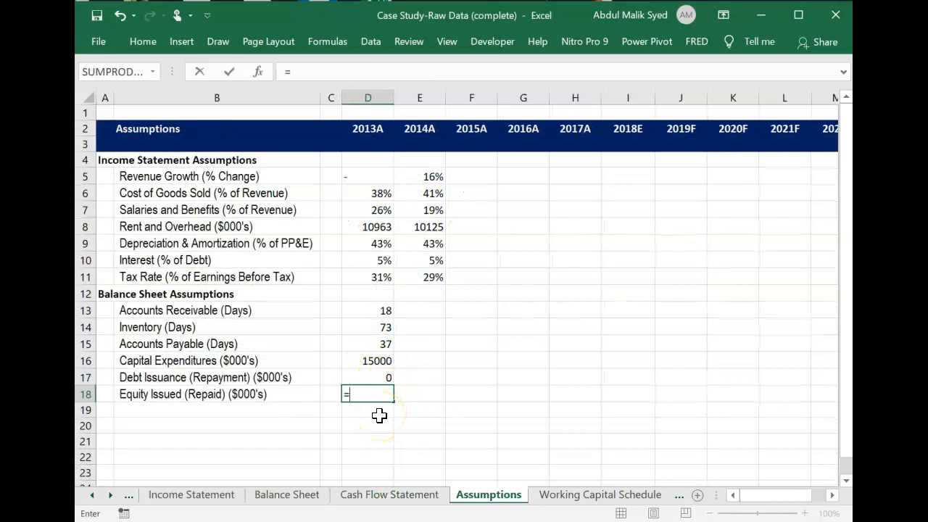
pyautogui.click(369, 500)
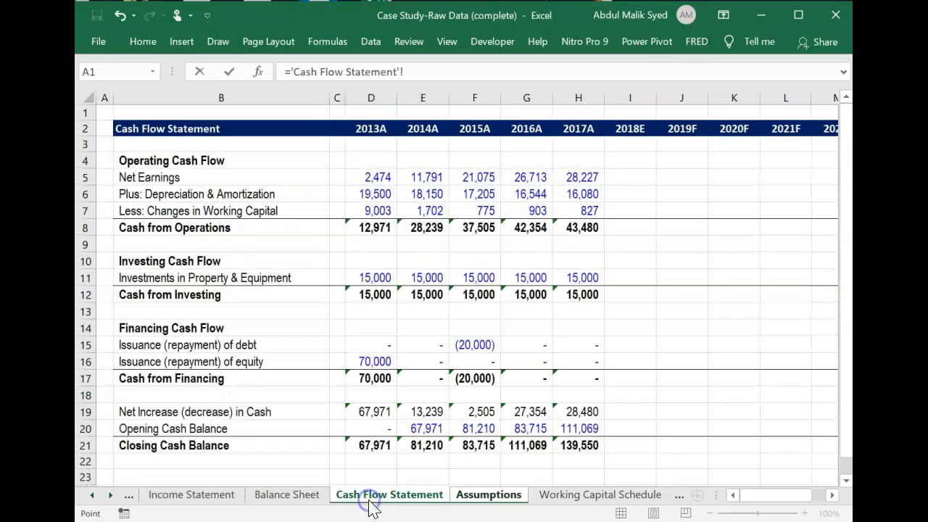
pyautogui.click(376, 362)
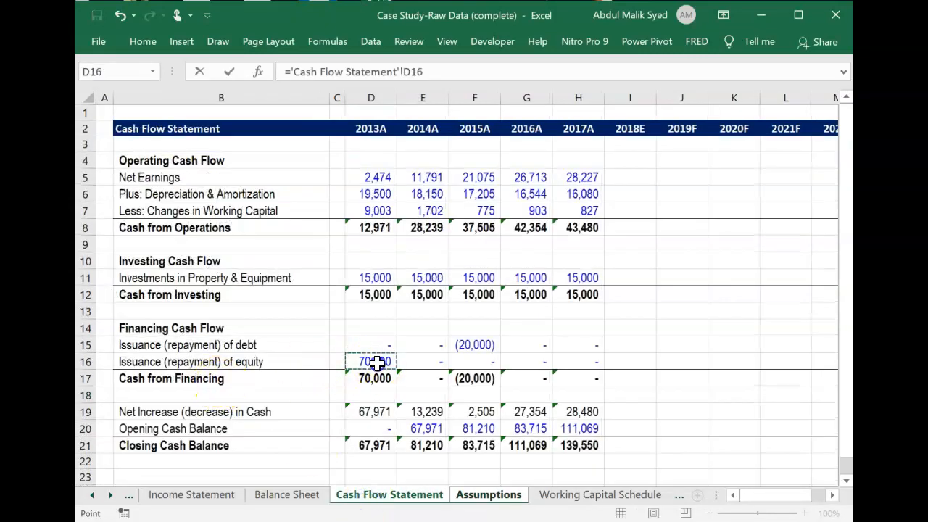
pyautogui.press('Return')
# Fill the 2013A balance sheet assumption formulas in D13:D18 across to the 2014A column, E13:E18.
pyautogui.press('Up')
pyautogui.press('Up')
pyautogui.press('Up')
pyautogui.press('Up')
pyautogui.press('Up')
pyautogui.press('Up')
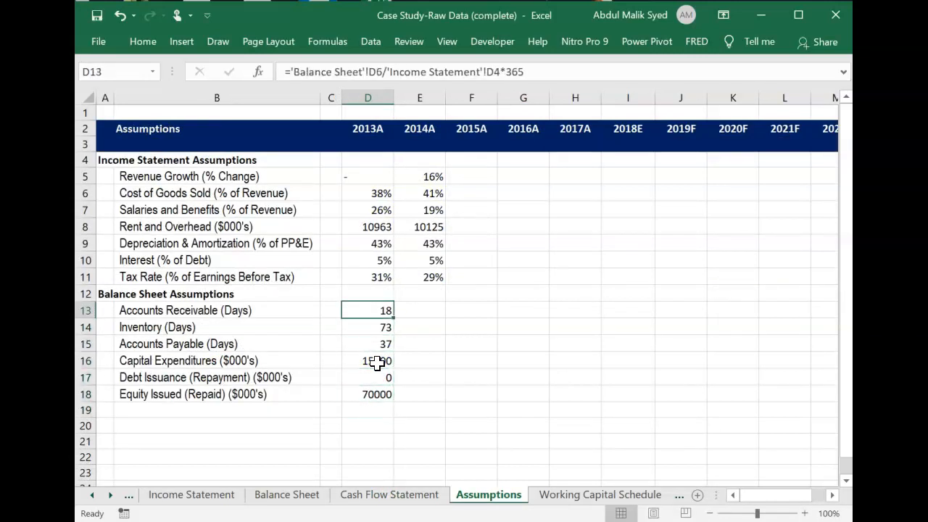
pyautogui.hotkey('shift', 'Down')
pyautogui.hotkey('shift', 'Down')
pyautogui.hotkey('shift', 'Down')
pyautogui.hotkey('shift', 'Down')
pyautogui.hotkey('shift', 'Down')
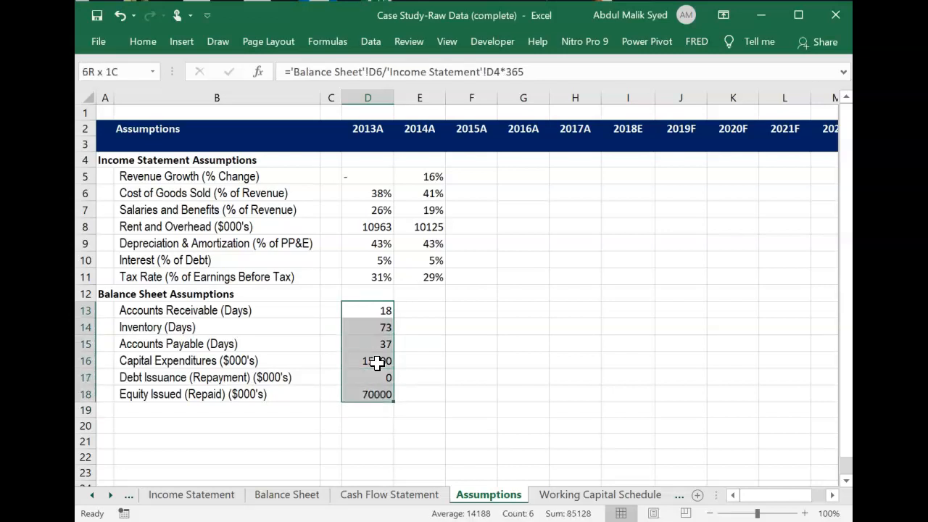
pyautogui.hotkey('shift', 'Right')
pyautogui.hotkey('ctrl', 'r')
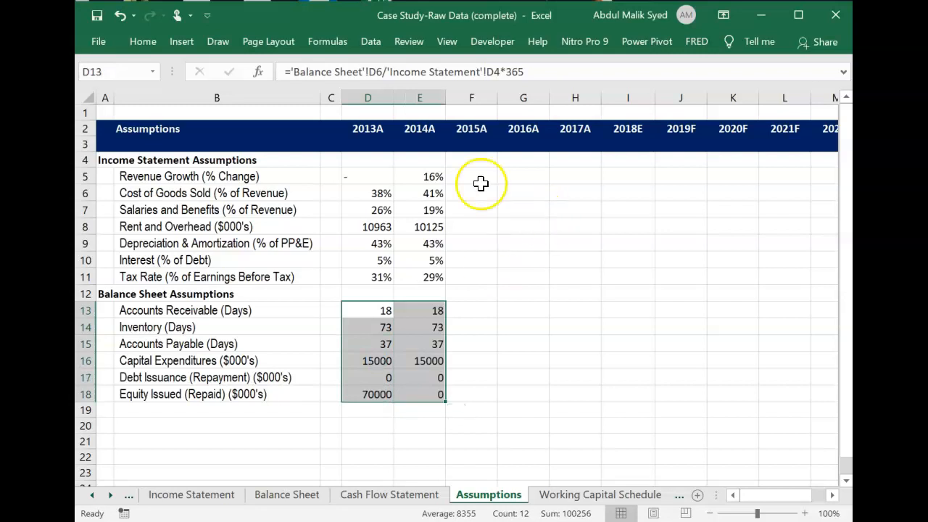
# Fill all 2014A assumption formulas in E5:E18 across the 2015A to 2017A columns, through H18.
pyautogui.click(440, 176)
pyautogui.hotkey('shift', 'Down')
pyautogui.hotkey('shift', 'Down')
pyautogui.hotkey('shift', 'Down')
pyautogui.hotkey('shift', 'Down')
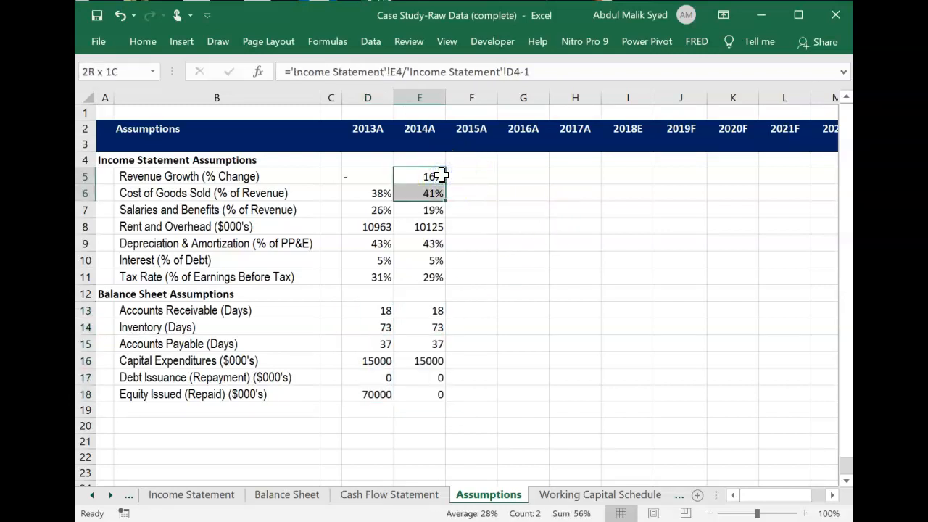
pyautogui.hotkey('shift', 'Down')
pyautogui.hotkey('shift', 'Down')
pyautogui.hotkey('shift', 'Down')
pyautogui.hotkey('shift', 'Down')
pyautogui.hotkey('shift', 'Down')
pyautogui.hotkey('shift', 'Down')
pyautogui.hotkey('shift', 'Down')
pyautogui.hotkey('shift', 'Down')
pyautogui.hotkey('shift', 'Down')
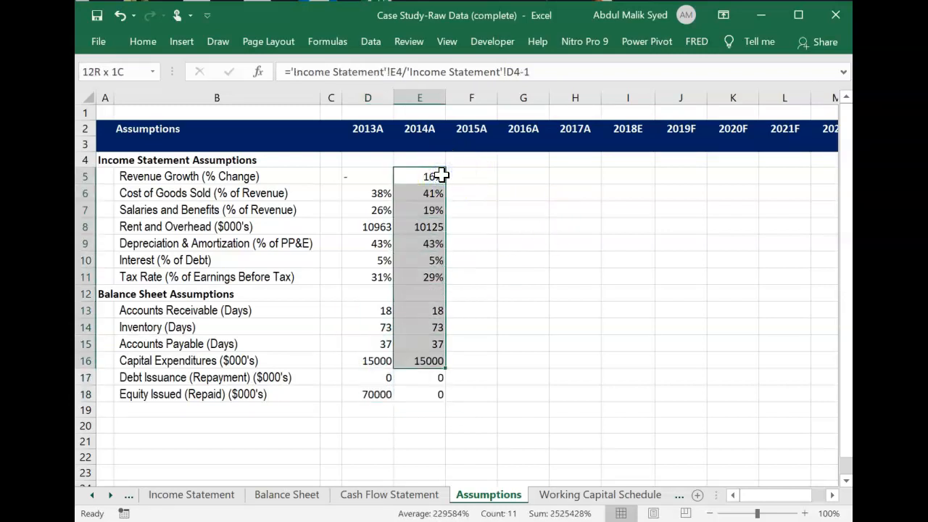
pyautogui.hotkey('shift', 'Right')
pyautogui.hotkey('shift', 'Right')
pyautogui.hotkey('shift', 'Right')
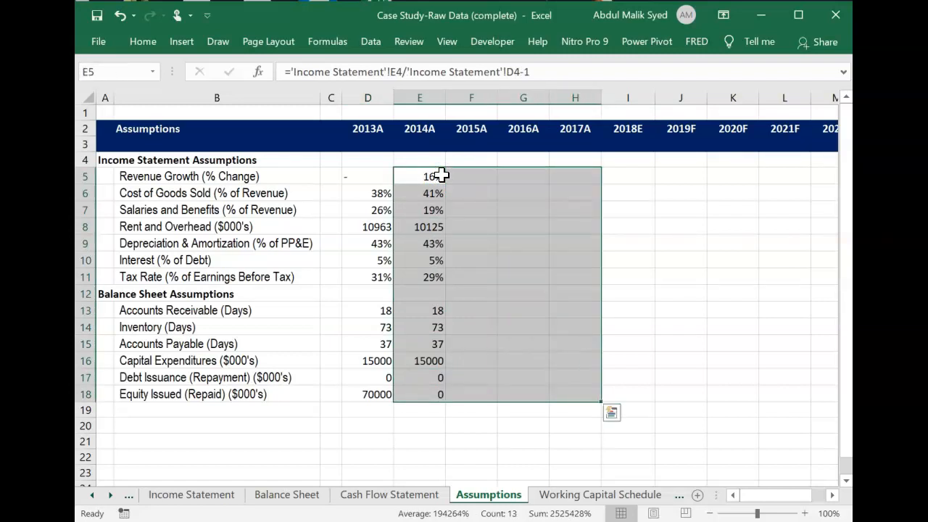
pyautogui.hotkey('ctrl', 'r')
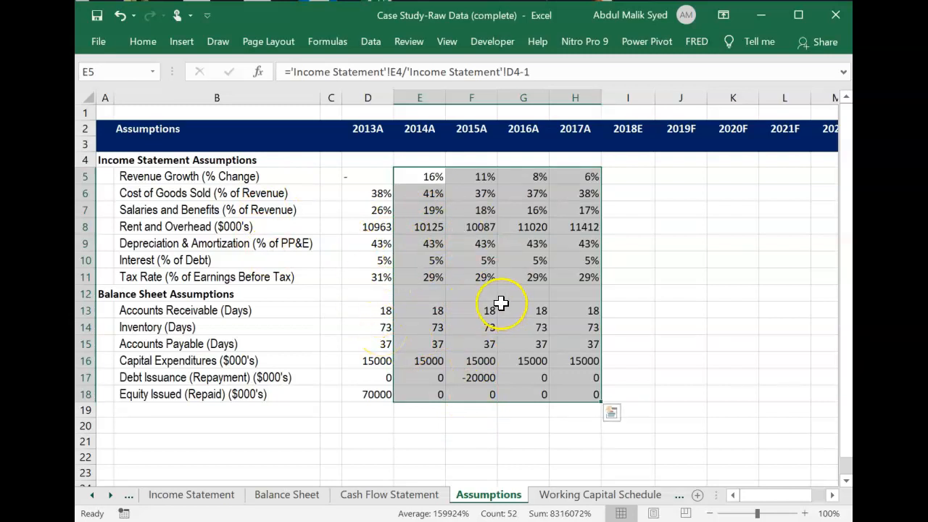
# Consult the Revenue Growth outlook in the case study PDF in Nitro Pro, and enter 10% as 2018E revenue growth in I5 of the Excel Assumptions sheet.
pyautogui.scroll(1, 652, 207)
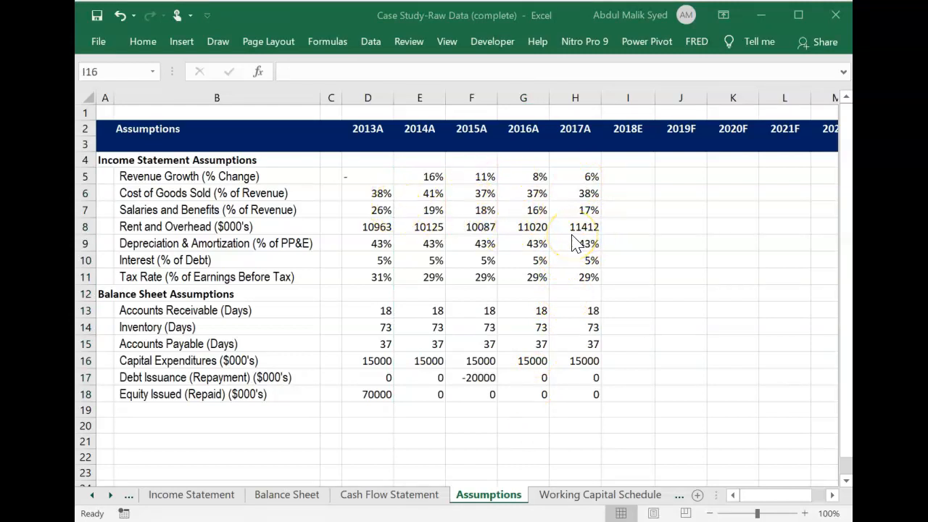
pyautogui.click(636, 175)
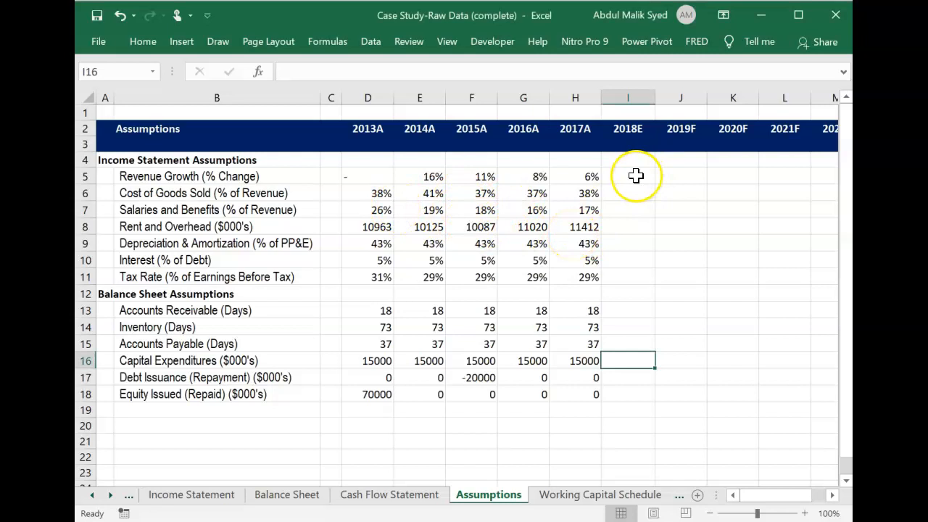
pyautogui.click(636, 175)
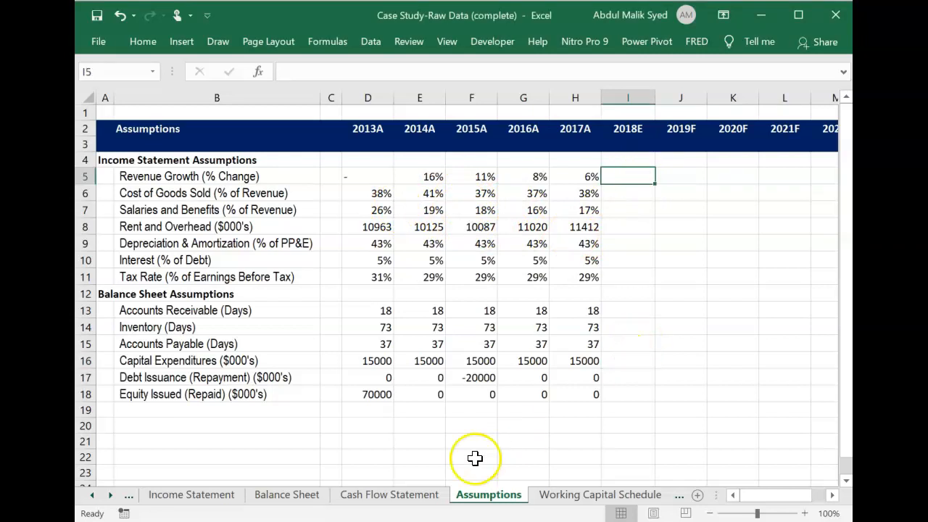
pyautogui.hotkey('alt', 'Tab')
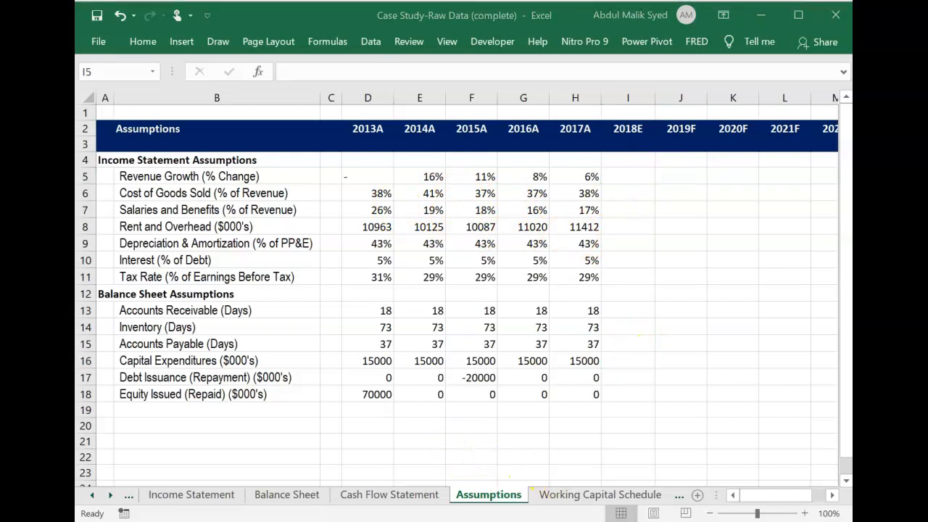
pyautogui.scroll(-10, 536, 425)
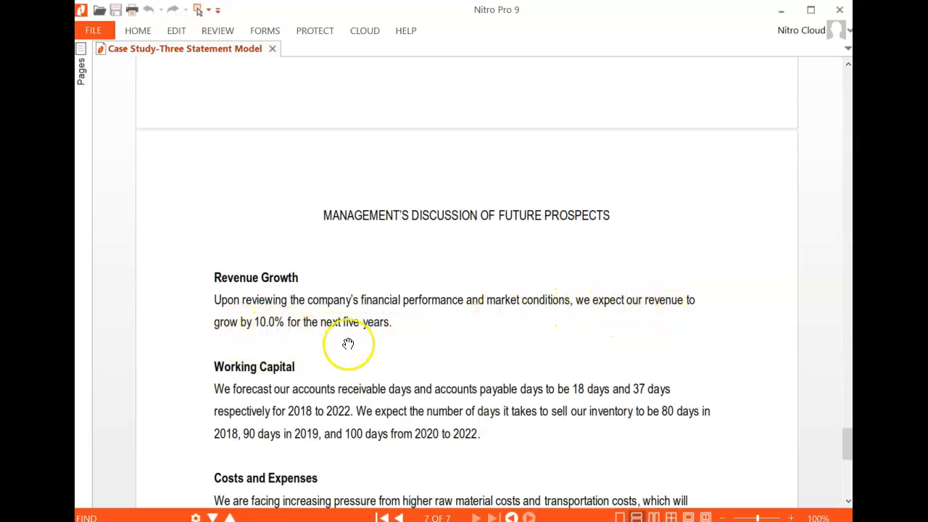
pyautogui.hotkey('alt', 'Tab')
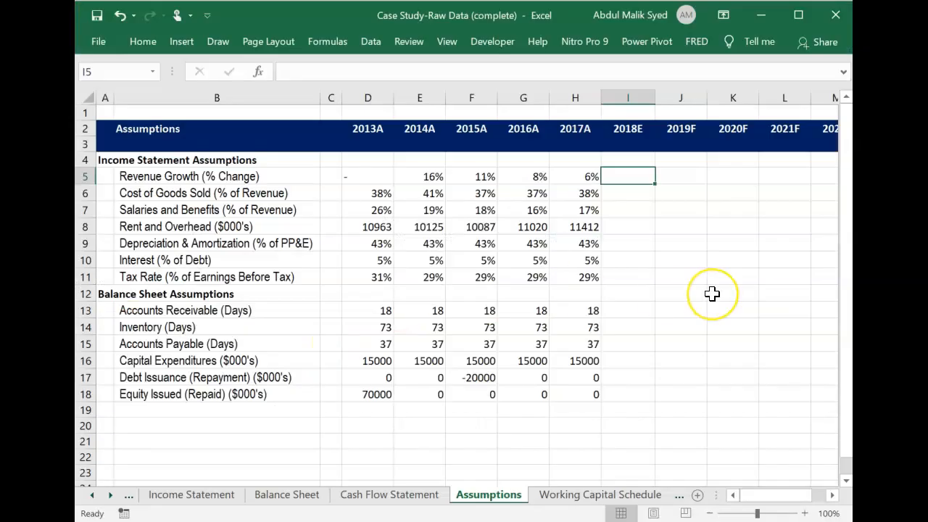
pyautogui.write('10')
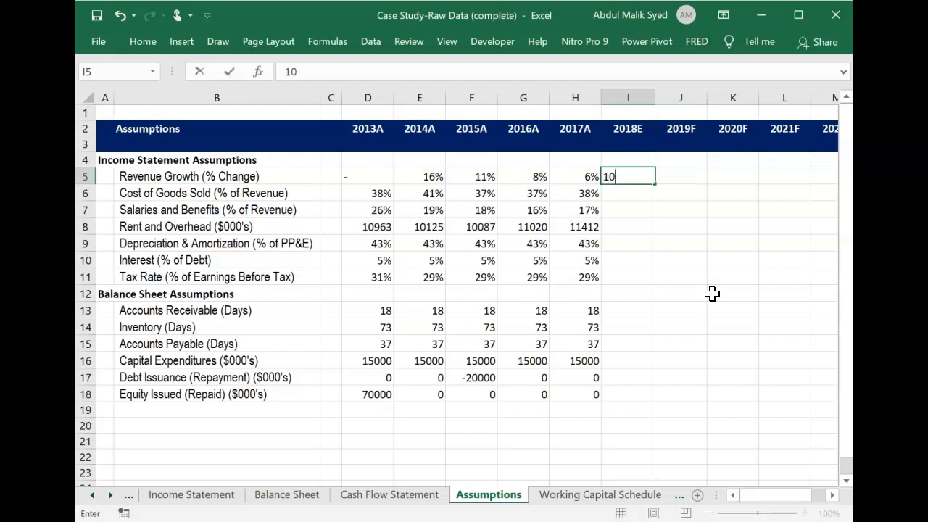
pyautogui.write('%')
pyautogui.hotkey('ctrl', 'Return')
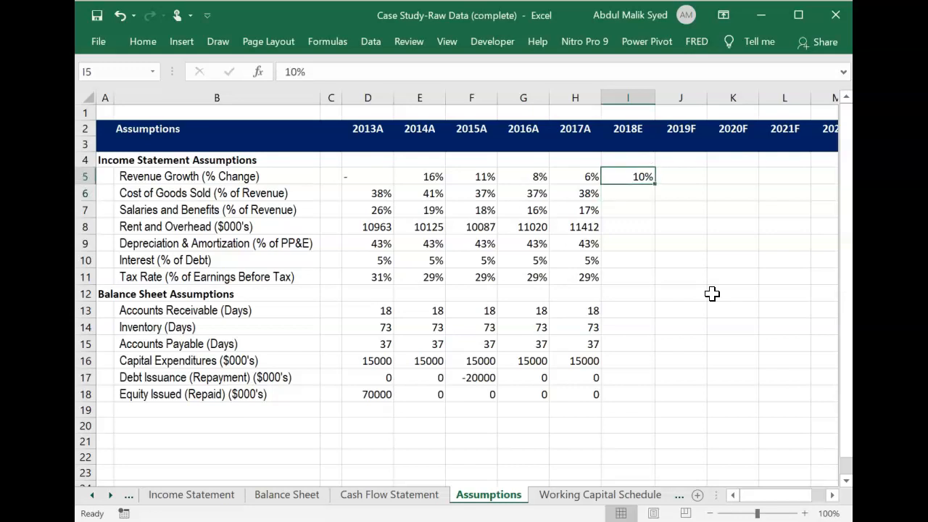
# Fill the 10% revenue growth from I5 across the 2019F to 2022F columns, J5:M5.
pyautogui.hotkey('shift', 'Right')
pyautogui.hotkey('shift', 'Right')
pyautogui.hotkey('shift', 'Right')
pyautogui.hotkey('shift', 'Right')
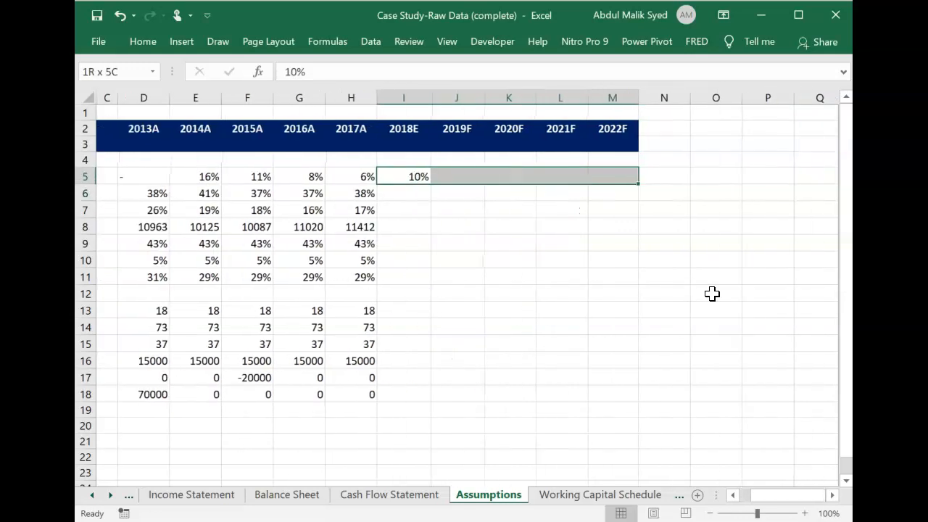
pyautogui.hotkey('ctrl', 'r')
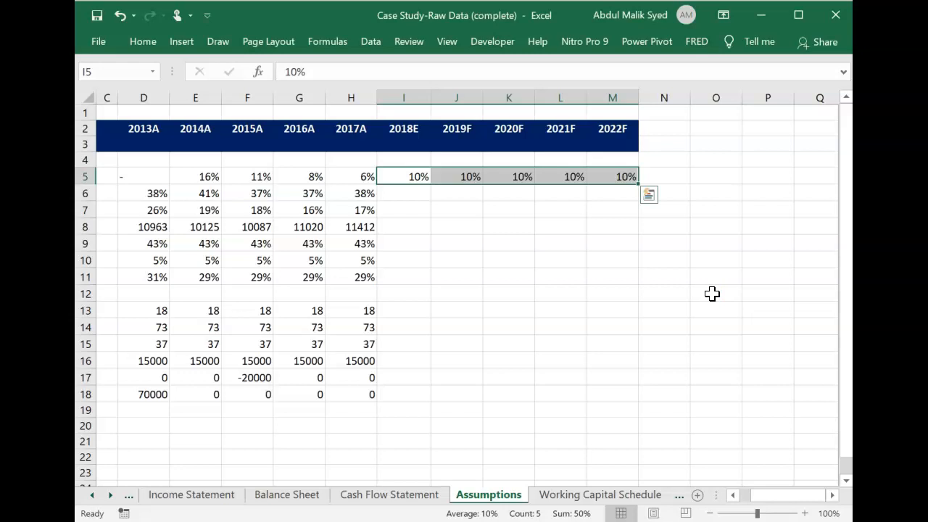
# Check the PDF's Working Capital forecast in Nitro Pro, and enter 2018E Accounts Receivable days of 18 in I13 and Accounts Payable days of 37 in I15 in Excel.
pyautogui.hotkey('alt', 'Tab')
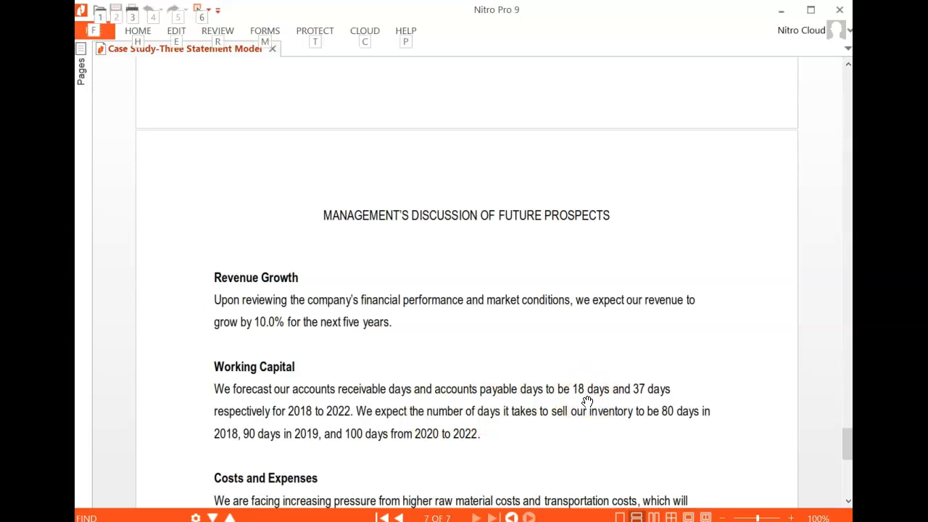
pyautogui.hotkey('alt', 'Tab')
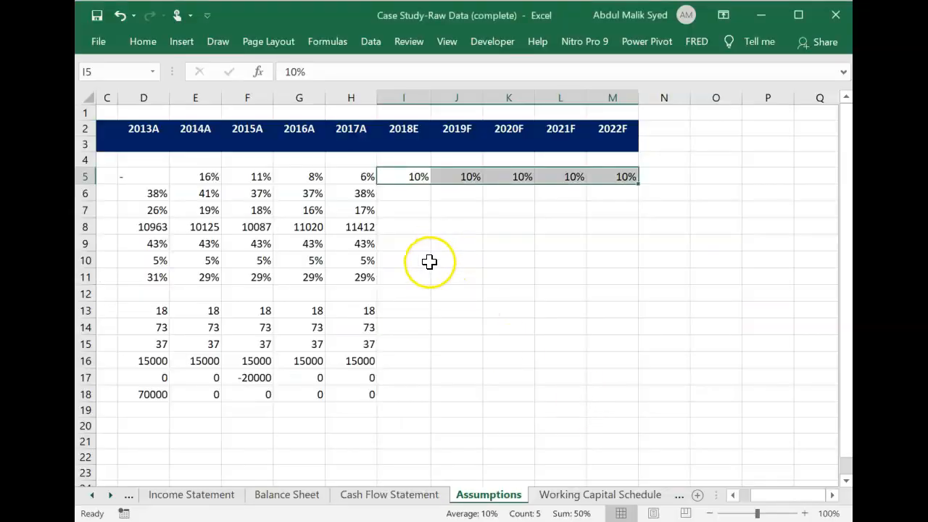
pyautogui.click(413, 308)
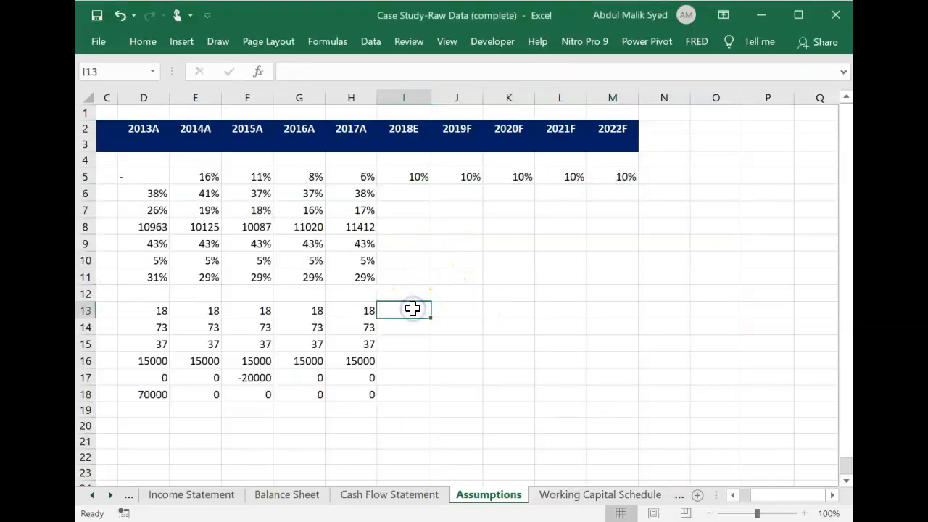
pyautogui.write('18')
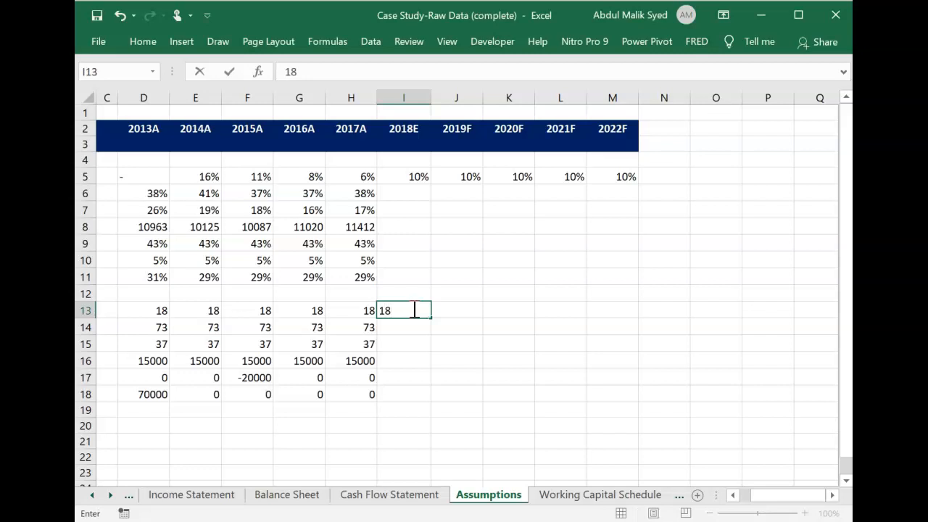
pyautogui.press('Return')
pyautogui.press('Return')
pyautogui.write('37')
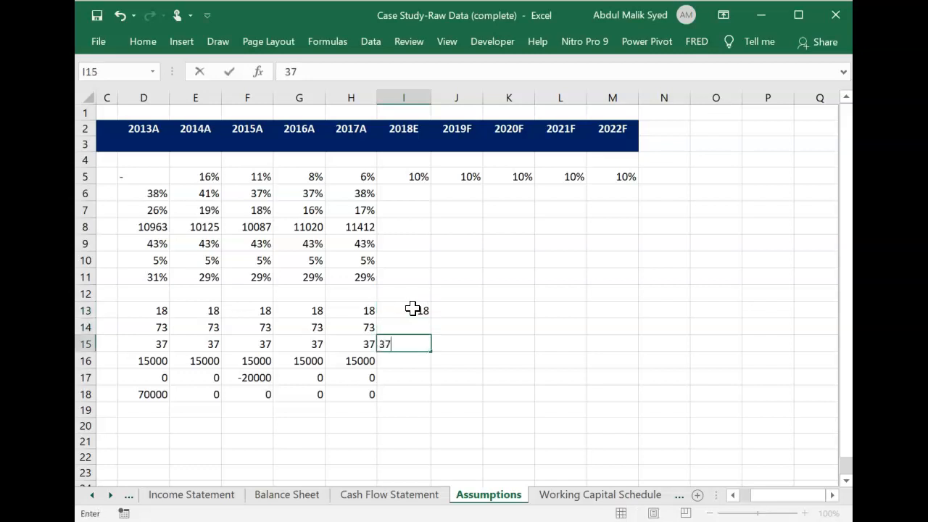
pyautogui.press('Tab')
# Fill the 2018E receivable and payable days in I13:I15 across the 2019F to 2022F columns, through M15.
pyautogui.press('Left')
pyautogui.press('Up')
pyautogui.press('Up')
pyautogui.hotkey('shift', 'Down')
pyautogui.hotkey('shift', 'Down')
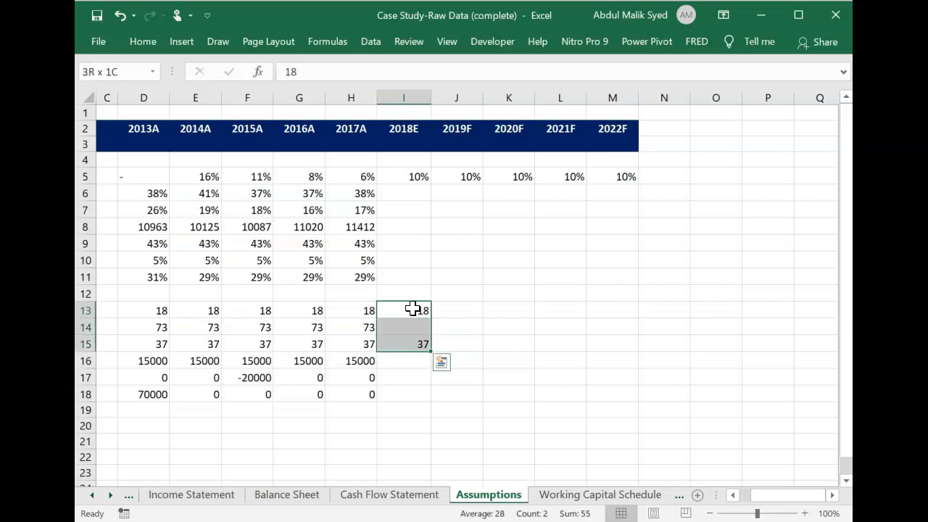
pyautogui.hotkey('shift', 'Right')
pyautogui.hotkey('shift', 'Right')
pyautogui.hotkey('shift', 'Right')
pyautogui.hotkey('shift', 'Right')
pyautogui.hotkey('ctrl', 'r')
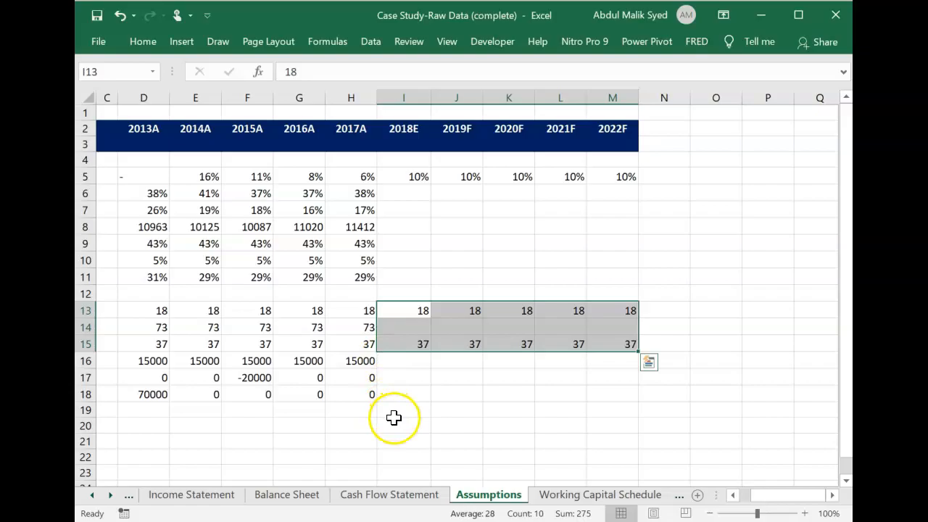
# Check the inventory days forecast in the Nitro Pro PDF, and enter 80 in I14, 90 in J14 and 100 in K14 of the Excel Assumptions sheet.
pyautogui.hotkey('alt', 'Tab')
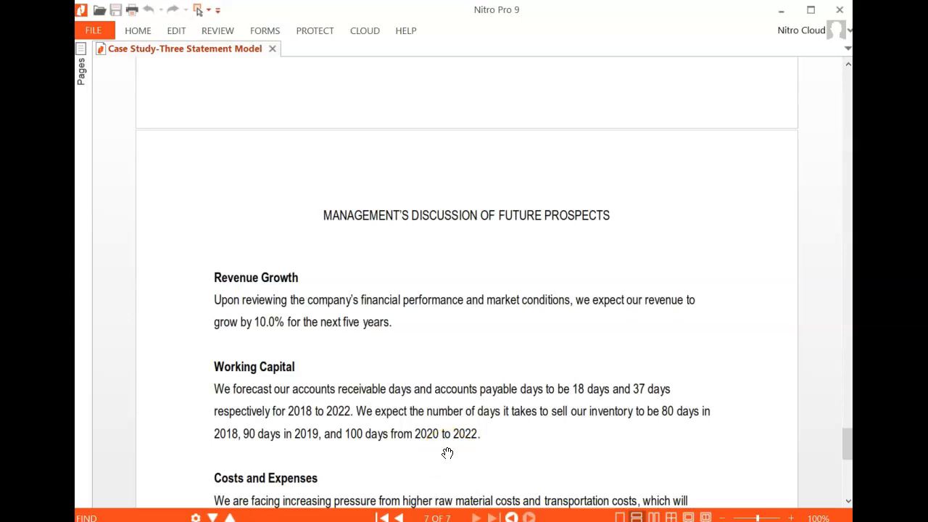
pyautogui.hotkey('alt', 'Tab')
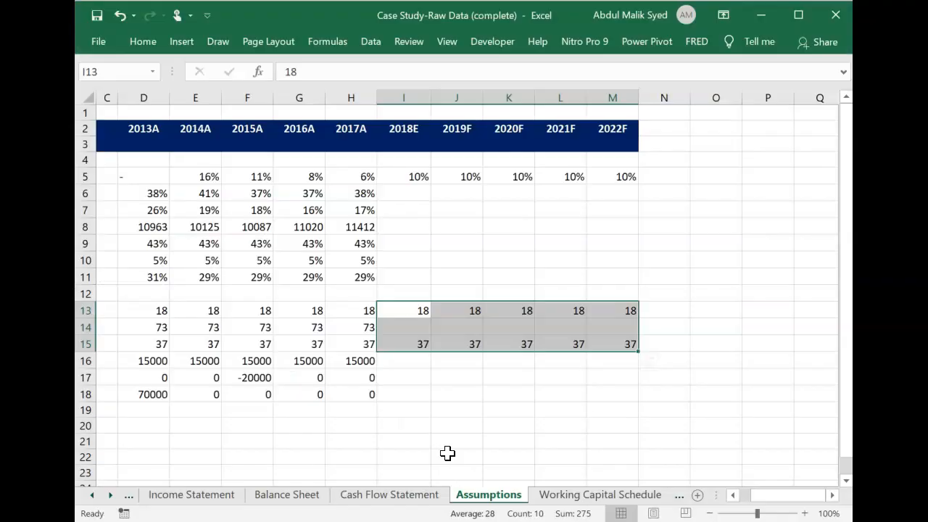
pyautogui.click(424, 327)
pyautogui.write('80')
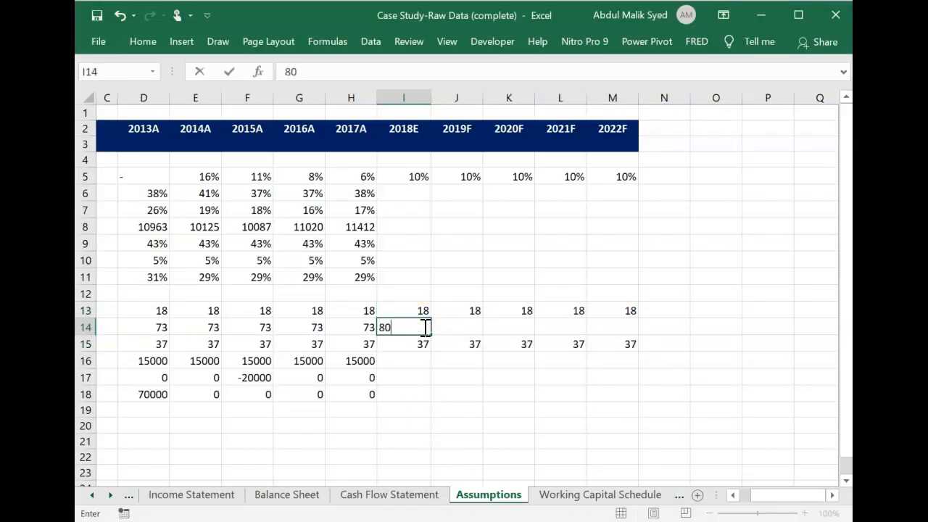
pyautogui.press('Tab')
pyautogui.write('90')
pyautogui.press('Tab')
pyautogui.write('1')
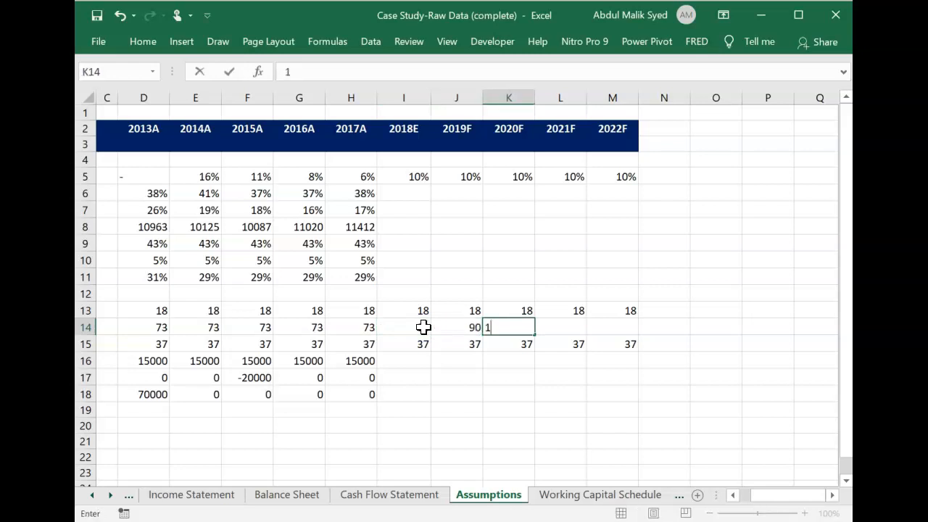
pyautogui.press('Tab')
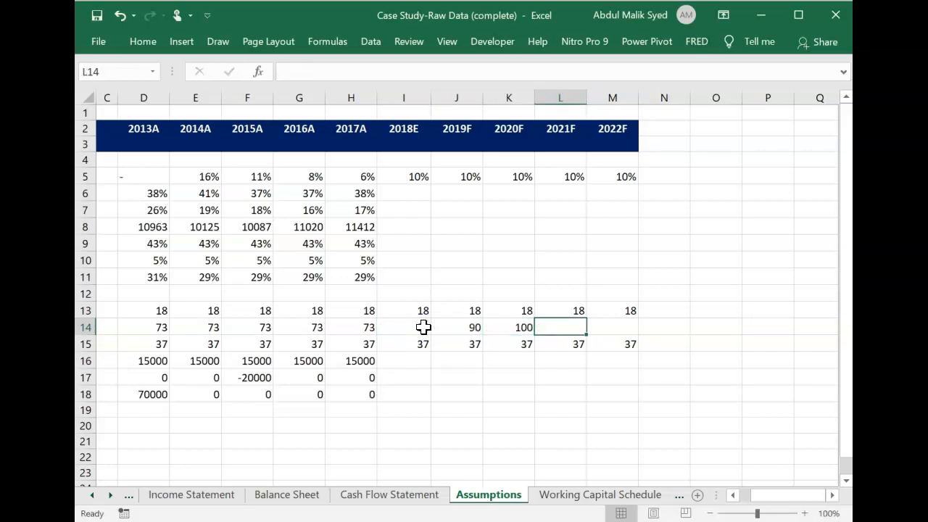
# Fill the 100 inventory days from the 2020F cell K14 across 2021F and 2022F, L14:M14.
pyautogui.press('Left')
pyautogui.hotkey('shift', 'Right')
pyautogui.hotkey('shift', 'Right')
pyautogui.hotkey('ctrl', 'r')
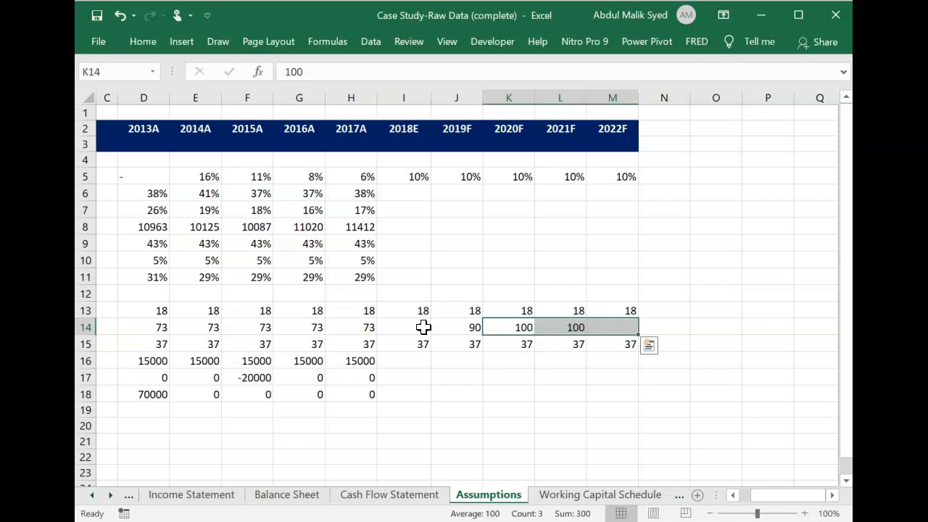
# Switch to the case study PDF in Nitro Pro and consult management's Costs and Expenses forecast for 2018 to 2022.
pyautogui.hotkey('alt', 'Tab')
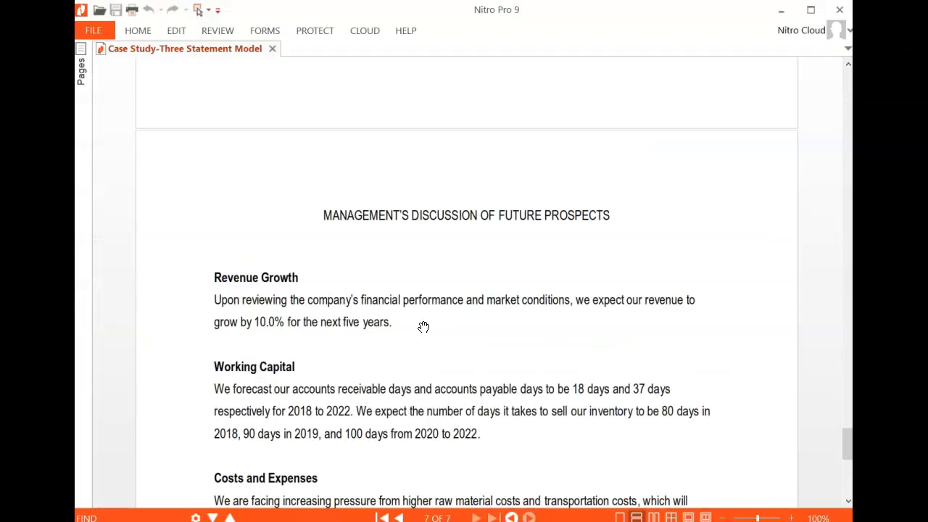
pyautogui.scroll(-6, 423, 327)
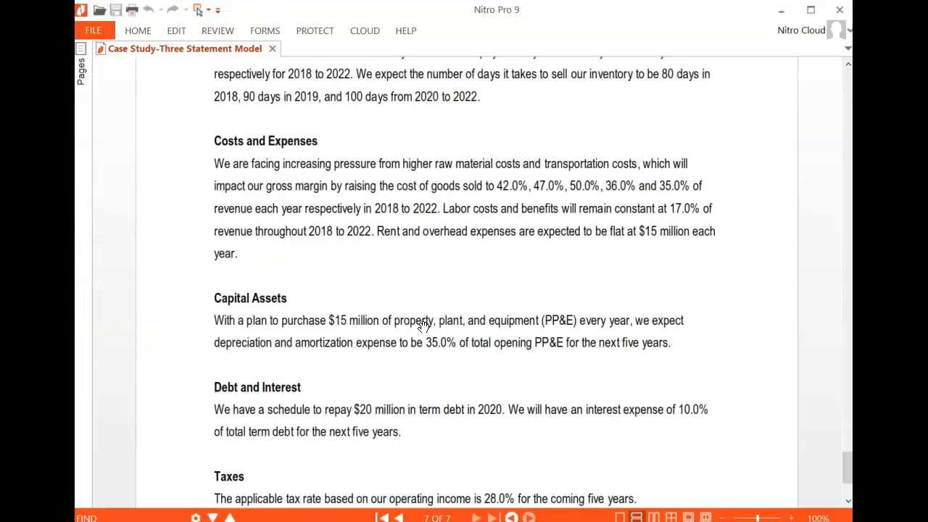
pyautogui.scroll(3, 424, 327)
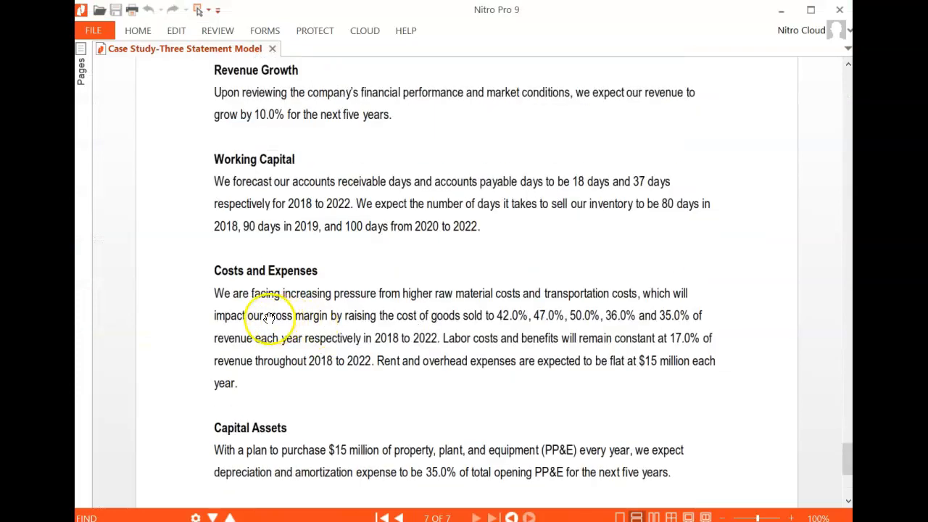
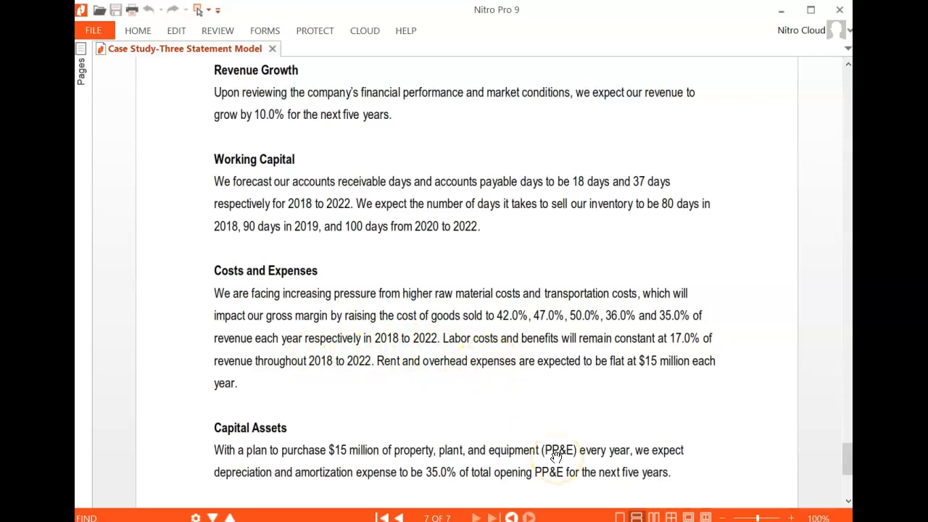
# Switch back to the Excel Assumptions sheet and enter 42% as the 2018E cost of goods sold in I6.
pyautogui.hotkey('alt', 'Tab')
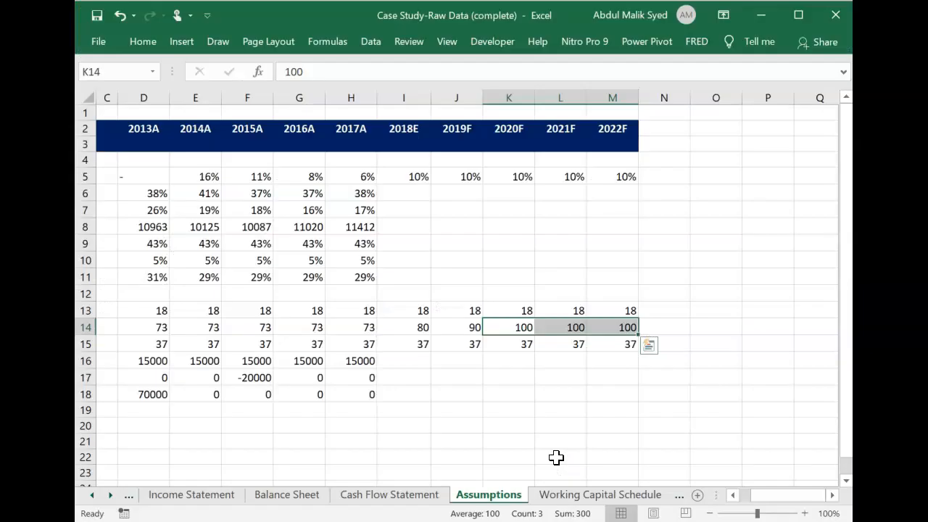
pyautogui.hscroll(-3, 417, 204)
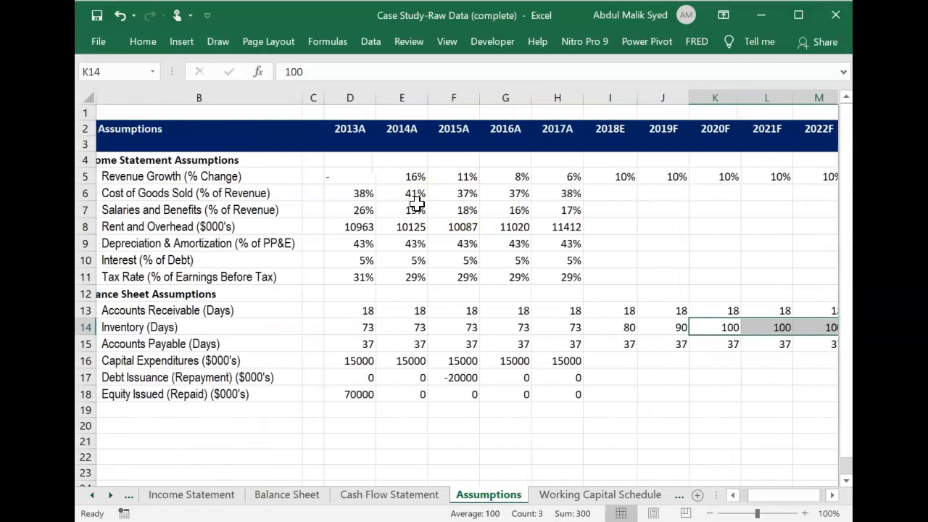
pyautogui.click(611, 193)
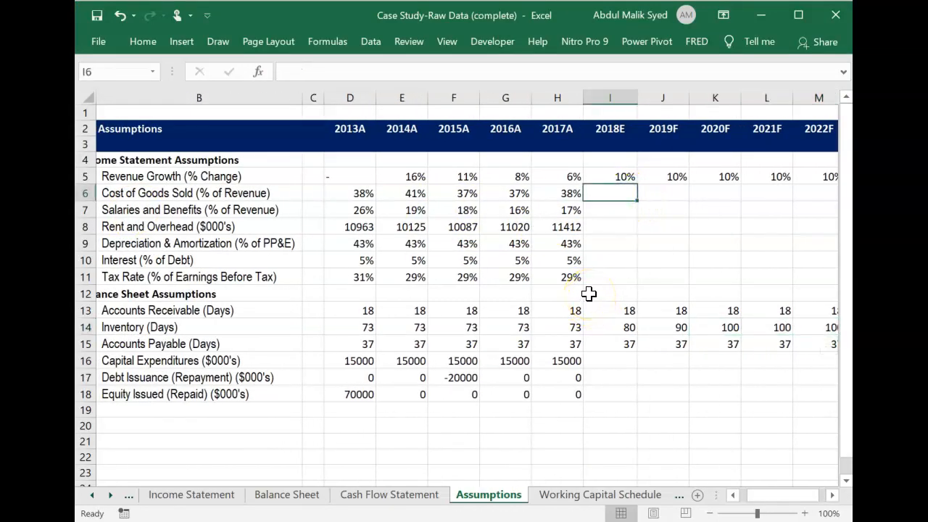
pyautogui.write('42')
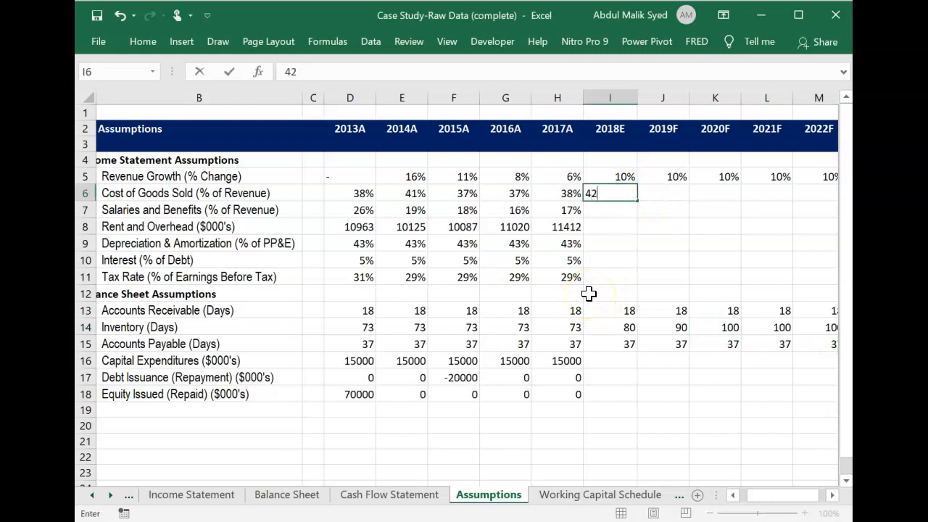
pyautogui.press('Tab')
pyautogui.press('Left')
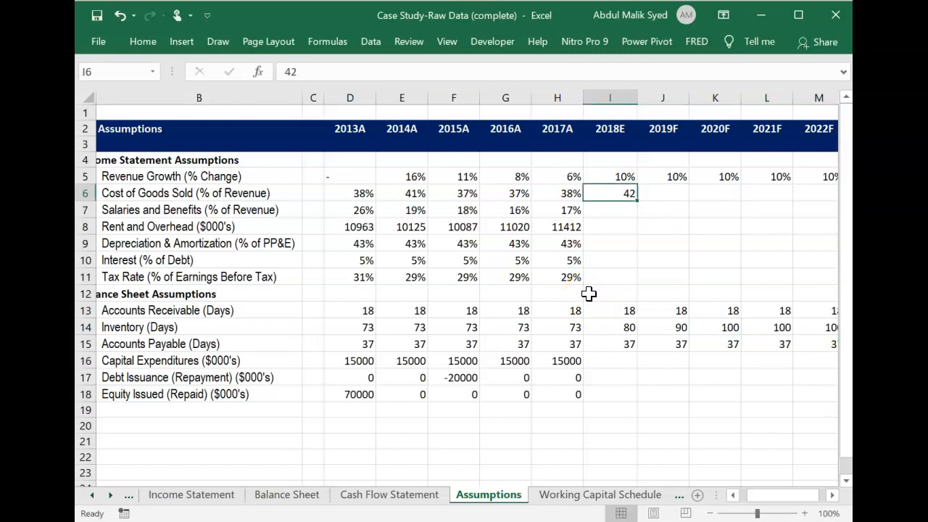
pyautogui.write('42')
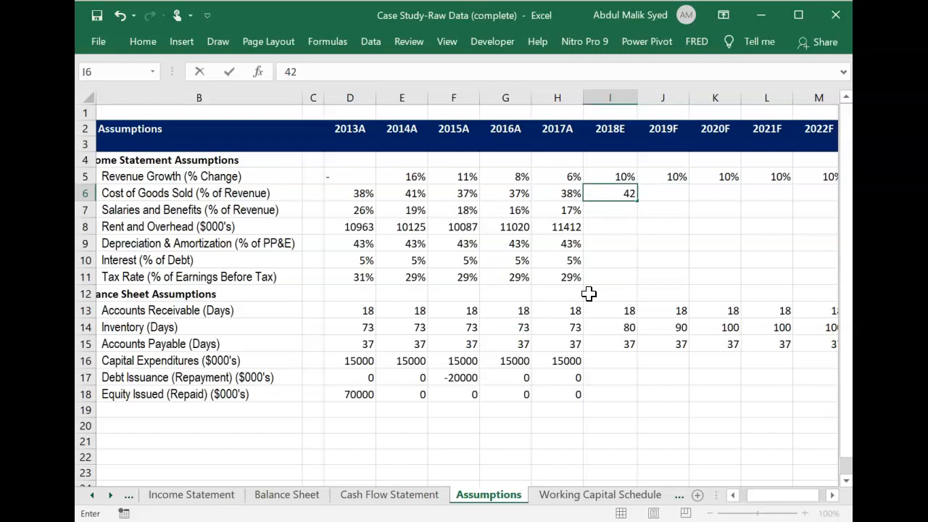
pyautogui.write('%')
pyautogui.press('Tab')
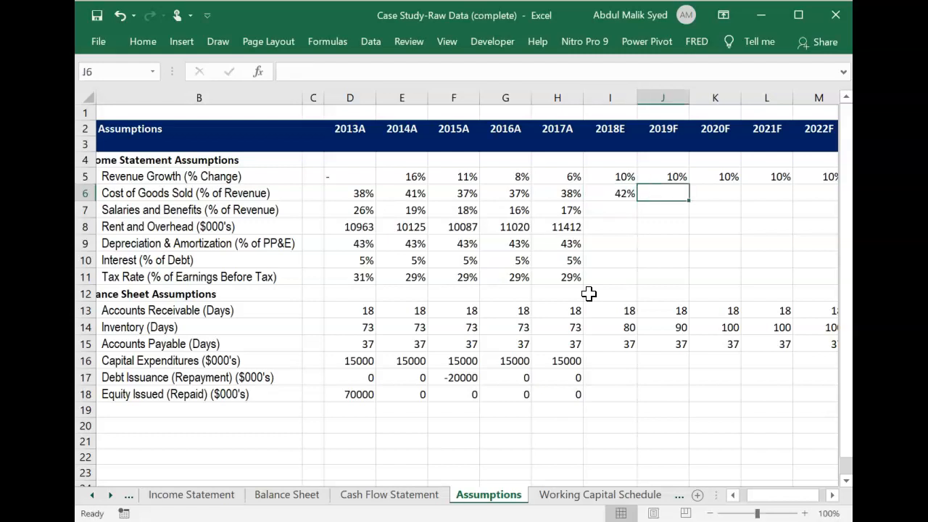
# Enter the cost of goods sold forecasts of 47% for 2019F in J6 and 50% for 2020F in K6.
pyautogui.write('47%')
pyautogui.press('Tab')
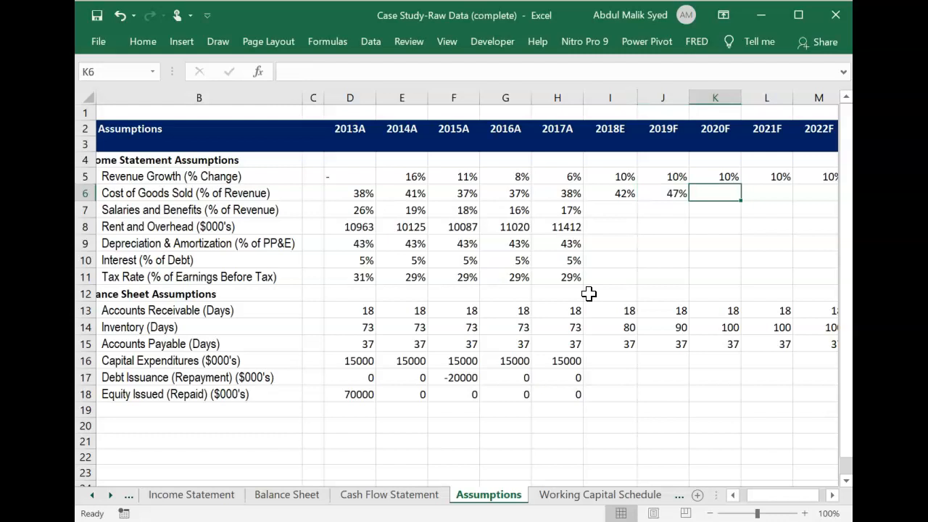
pyautogui.write('50')
pyautogui.press('Tab')
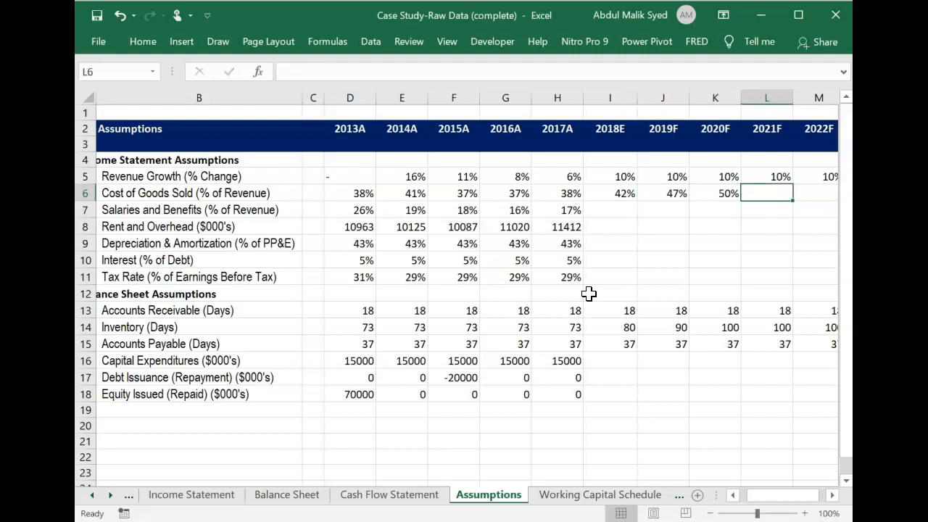
# Enter the cost of goods sold forecasts of 36% for 2021F in L6 and 35% for 2022F in M6.
pyautogui.write('36')
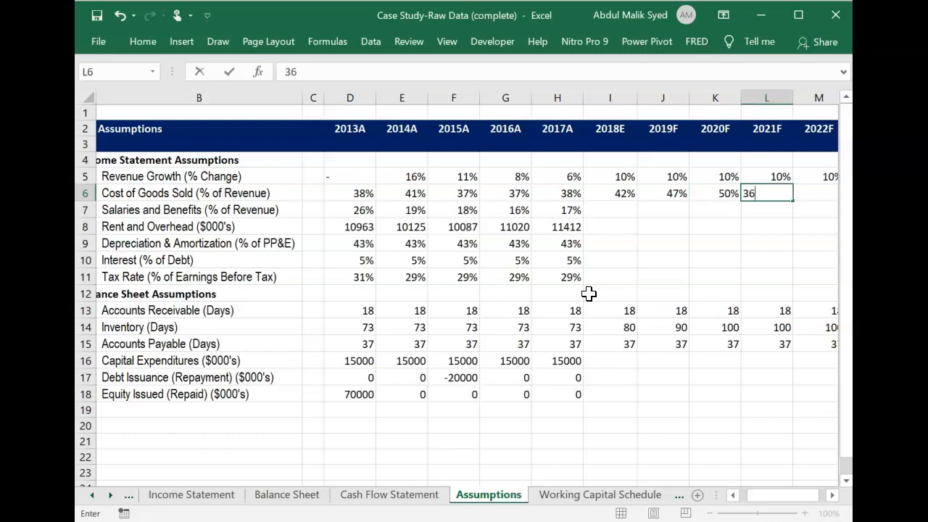
pyautogui.press('Tab')
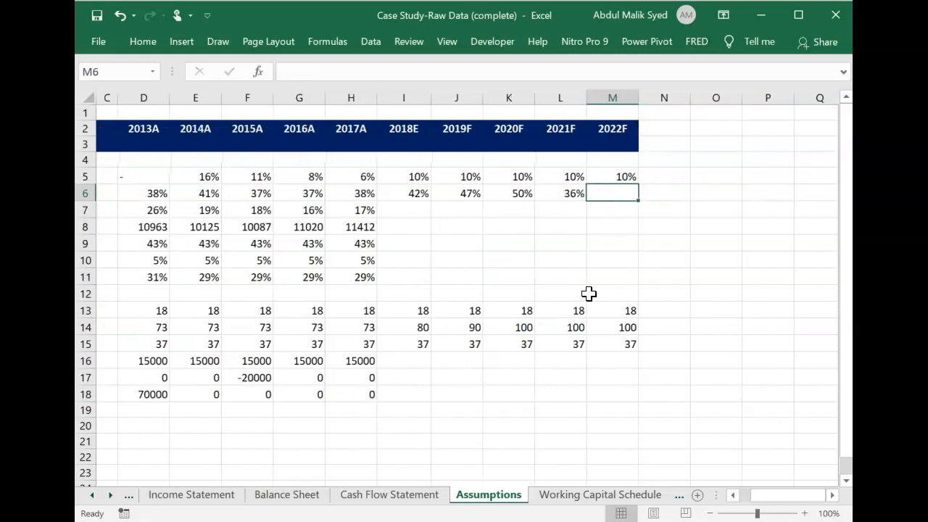
pyautogui.write('35')
pyautogui.press('Left')
pyautogui.press('Left')
pyautogui.press('Left')
pyautogui.press('Left')
pyautogui.press('Left')
pyautogui.press('Left')
pyautogui.press('Left')
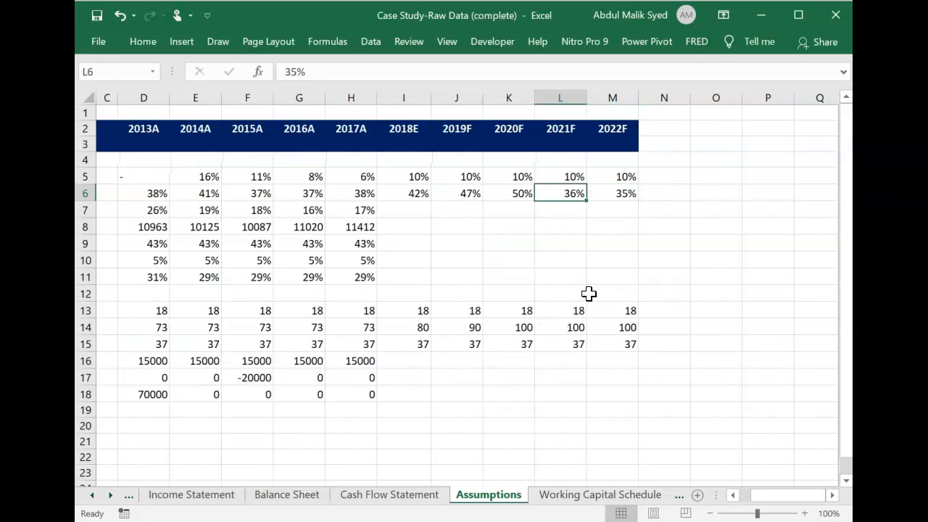
pyautogui.press('Left')
pyautogui.press('Left')
pyautogui.press('Left')
pyautogui.press('Left')
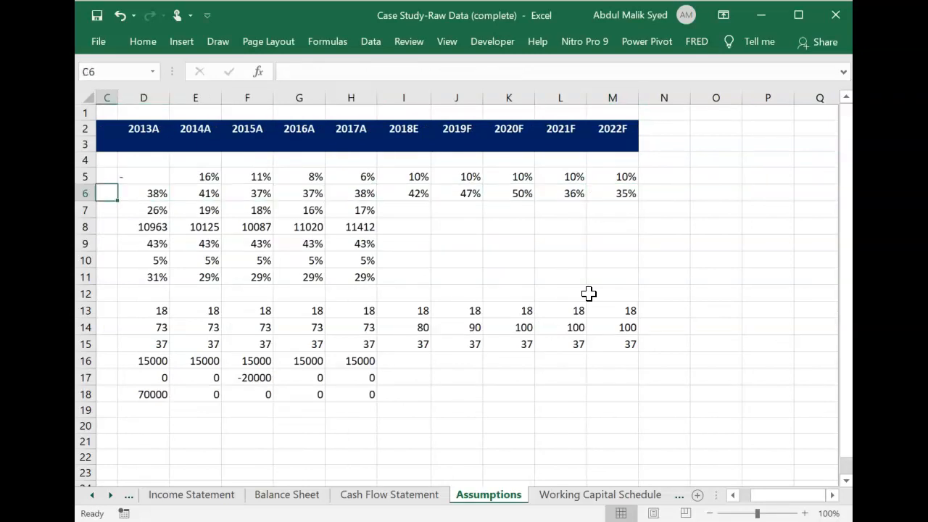
pyautogui.press('Right')
pyautogui.press('Right')
pyautogui.press('Right')
pyautogui.press('Right')
pyautogui.press('Right')
pyautogui.press('Right')
pyautogui.press('Right')
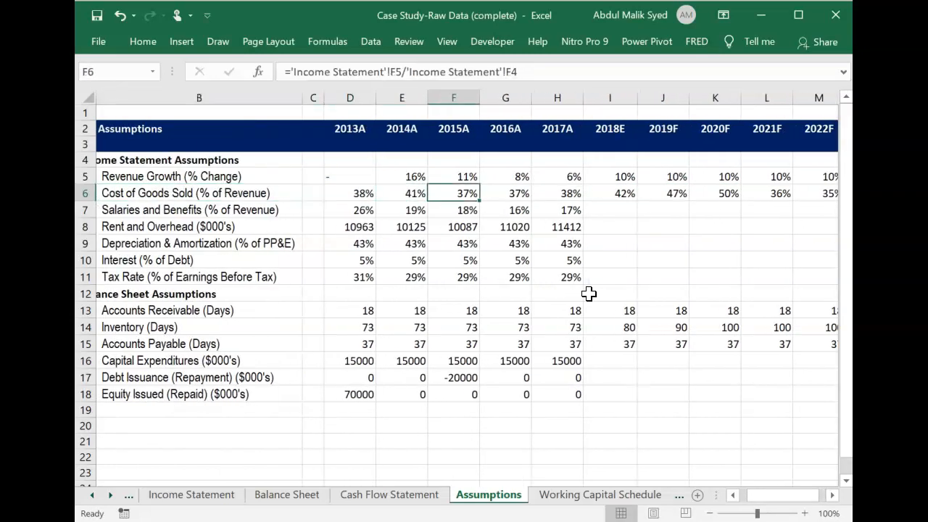
# Check the labor and rent forecasts in the Nitro Pro PDF, and enter 17% salaries and benefits for 2018E in I7 of the Excel sheet.
pyautogui.hotkey('alt', 'Tab')
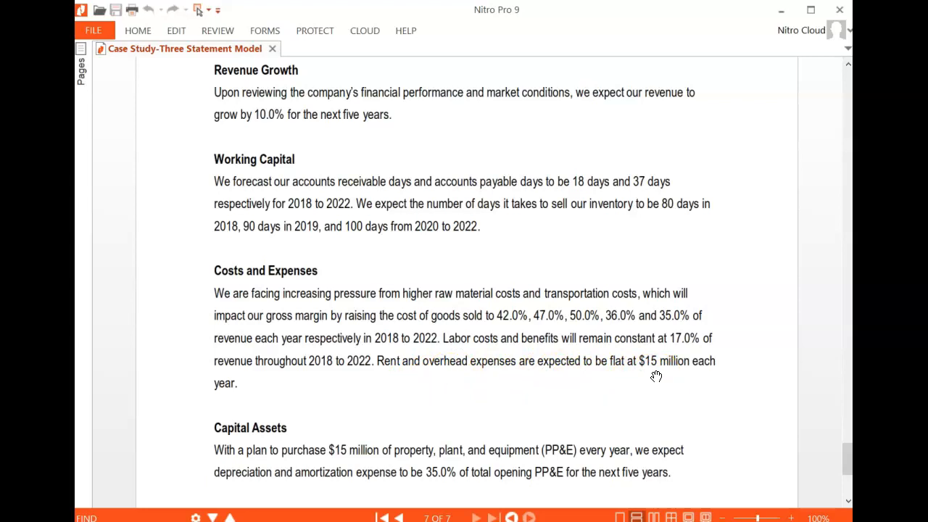
pyautogui.hotkey('alt', 'Tab')
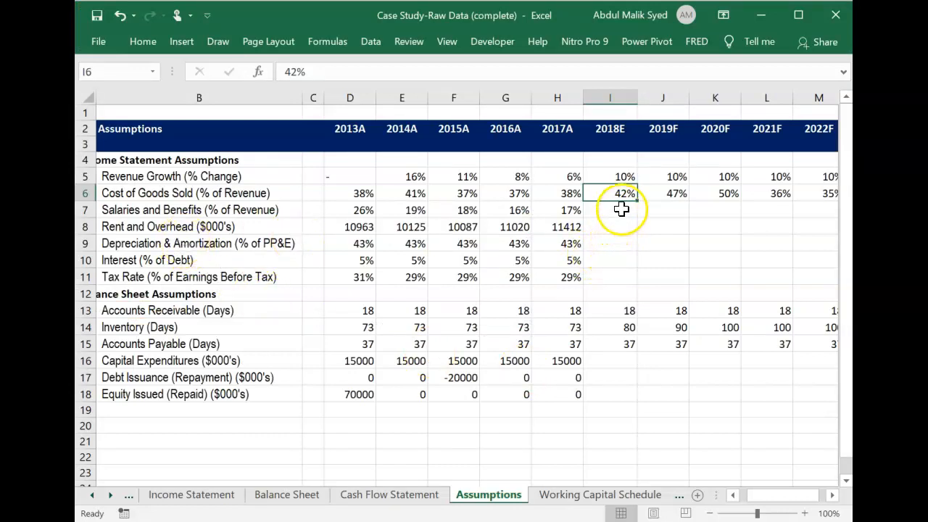
pyautogui.hotkey('alt', 'Tab')
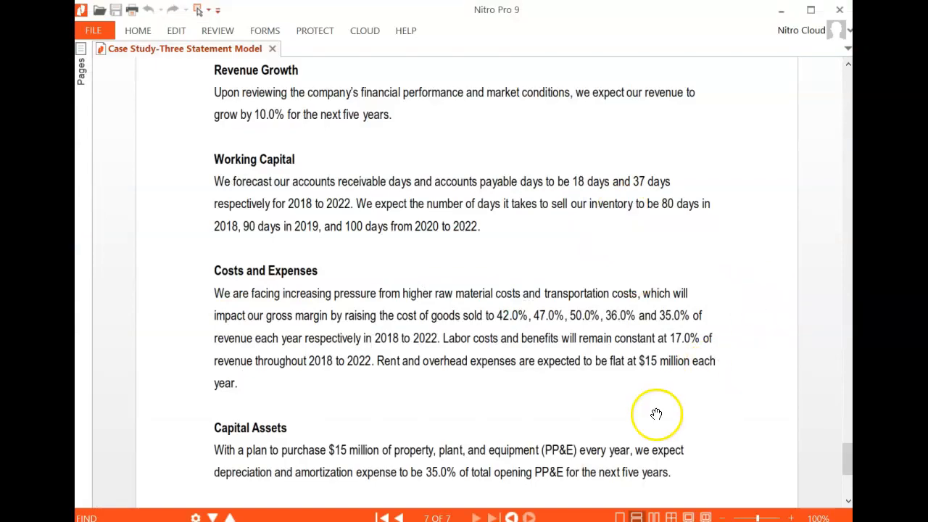
pyautogui.hotkey('alt', 'Tab')
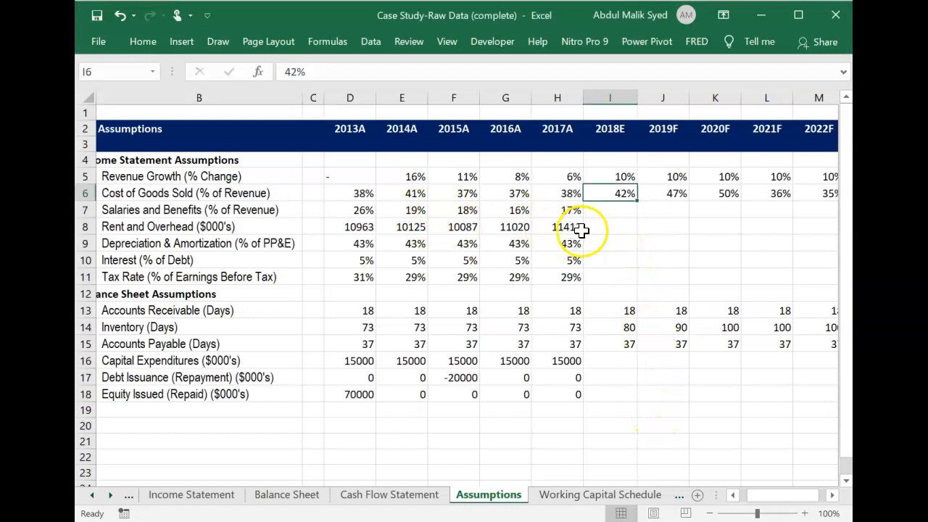
pyautogui.click(611, 212)
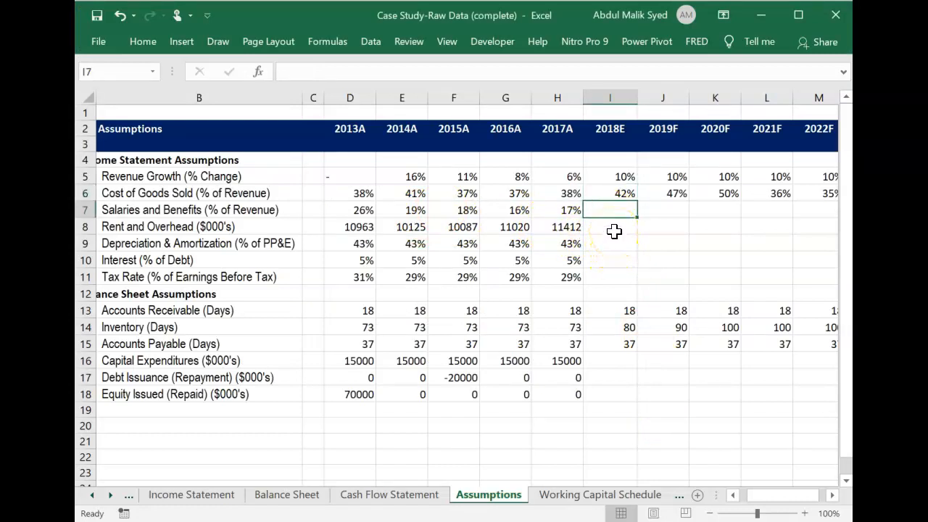
pyautogui.hotkey('alt', 'Tab')
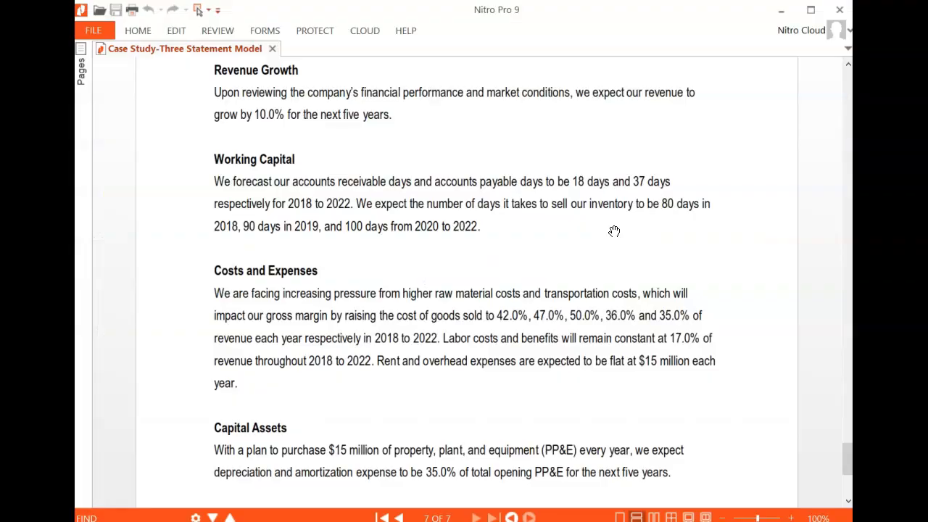
pyautogui.hotkey('alt', 'Tab')
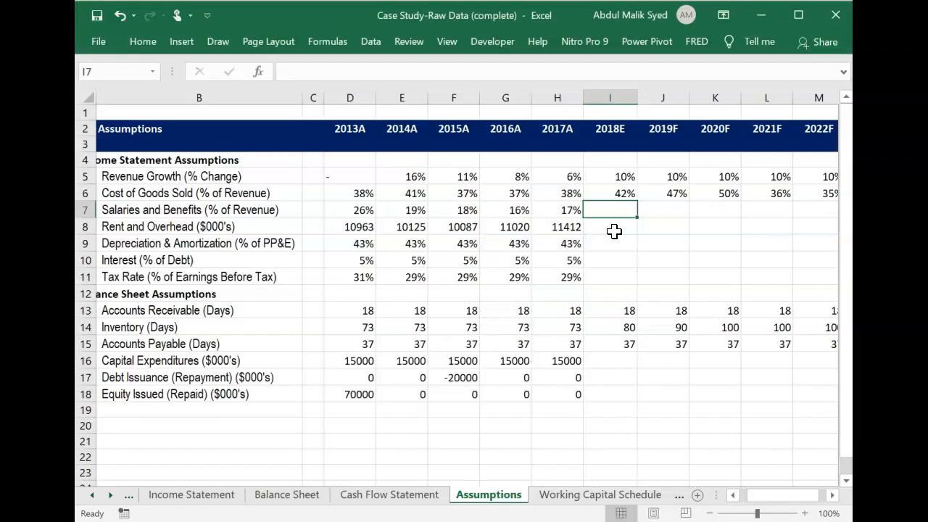
pyautogui.write('17')
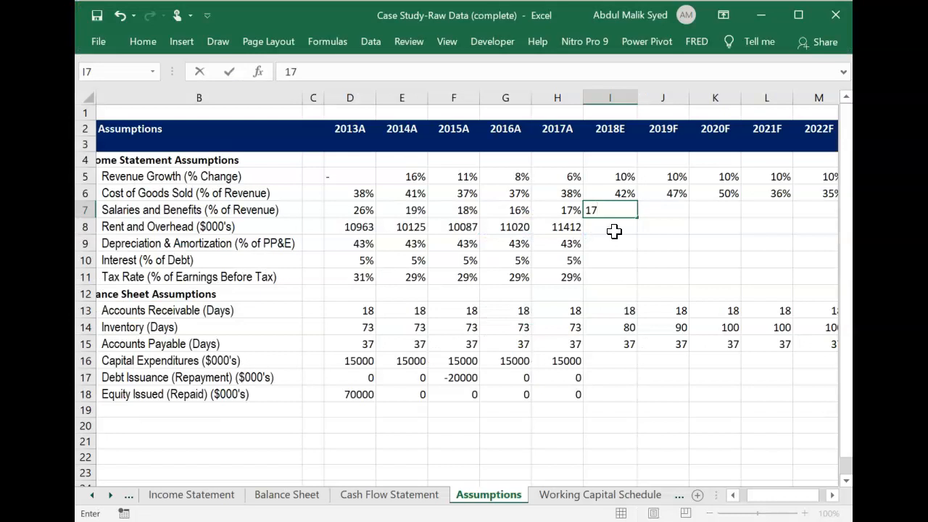
pyautogui.press('Return')
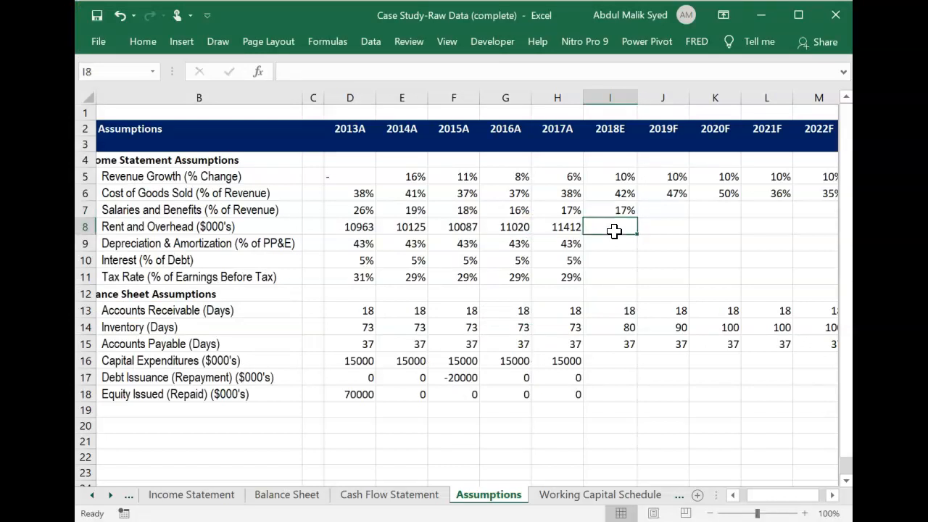
# Enter 15000 as the 2018E rent and overhead in I8.
pyautogui.write('15000')
pyautogui.press('Tab')
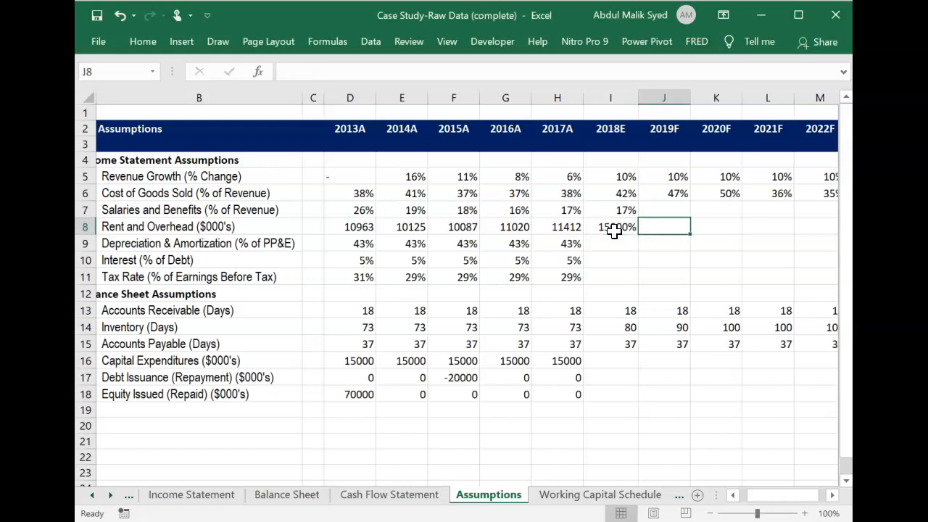
# Try to remove the percent sign from the rent and overhead entry in I8, leaving a plain 15000.
pyautogui.click(614, 230)
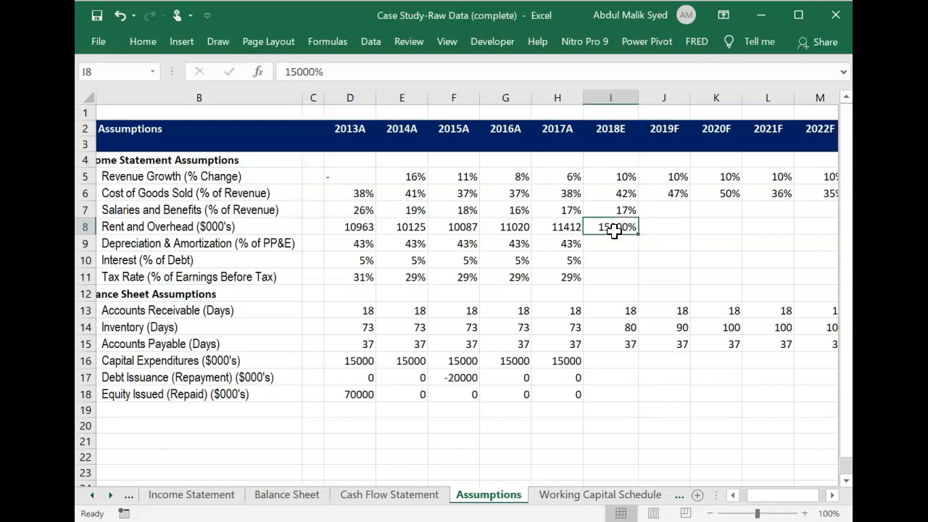
pyautogui.click(355, 71)
pyautogui.press('BackSpace')
pyautogui.press('Return')
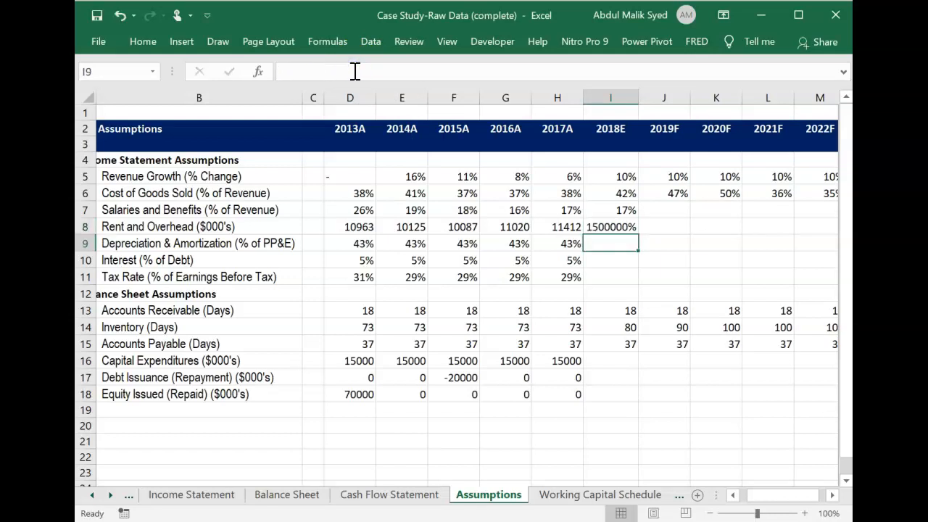
pyautogui.press('Up')
pyautogui.click(355, 71)
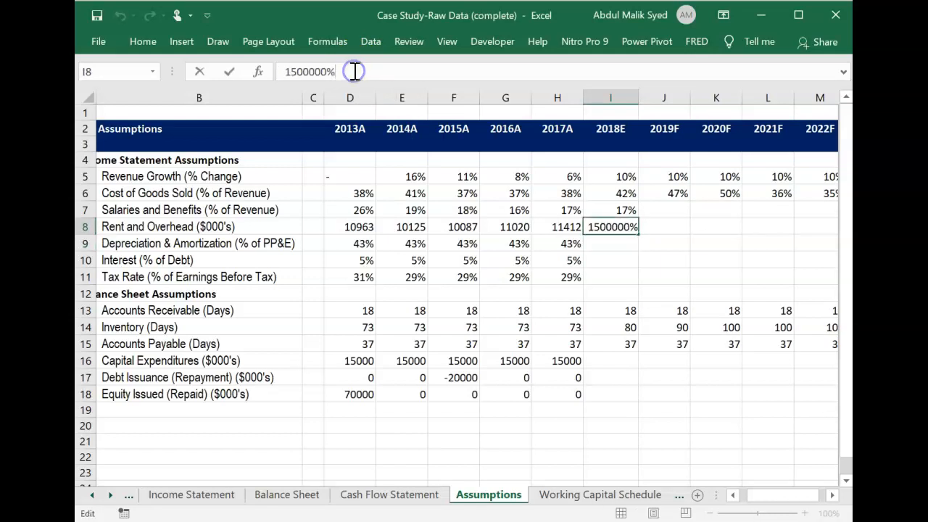
pyautogui.press('BackSpace')
pyautogui.press('BackSpace')
pyautogui.press('BackSpace')
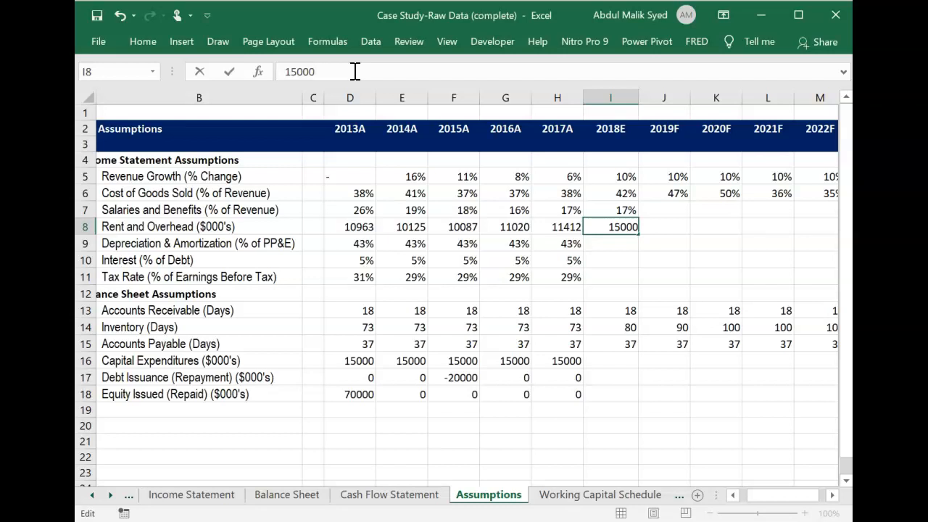
pyautogui.click(620, 245)
pyautogui.click(622, 227)
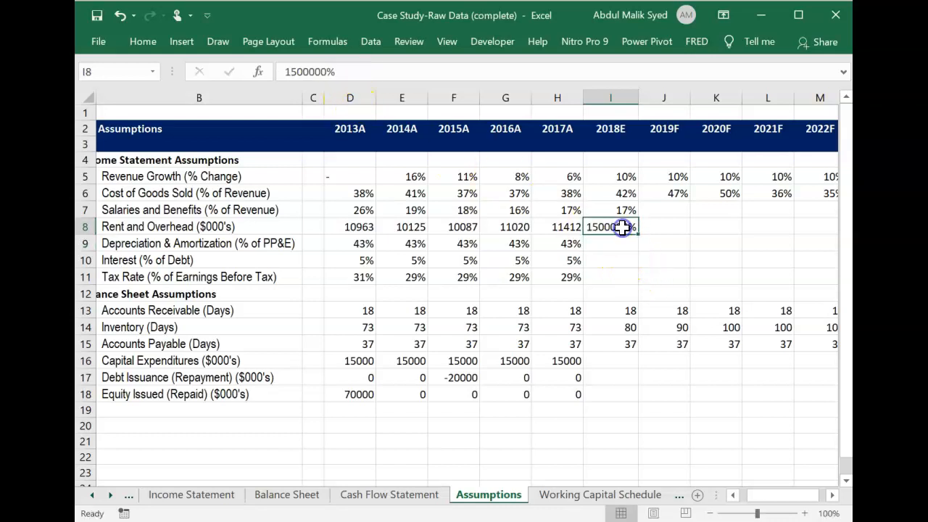
# Fill the 2017A rent and overhead cell H8 into I8 to carry over its number format, and overwrite I8 with 15000.
pyautogui.click(562, 226)
pyautogui.moveTo(583, 235); pyautogui.dragTo(641, 239)
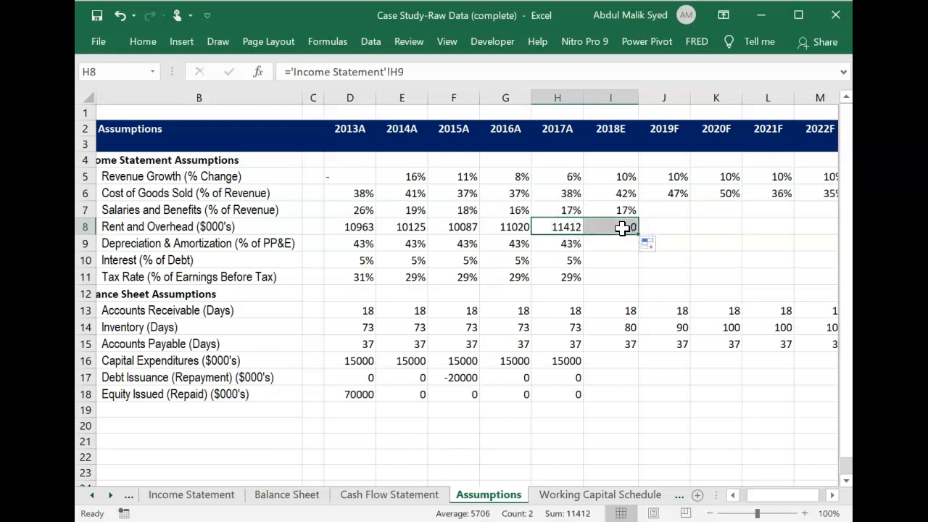
pyautogui.click(621, 227)
pyautogui.write('15000')
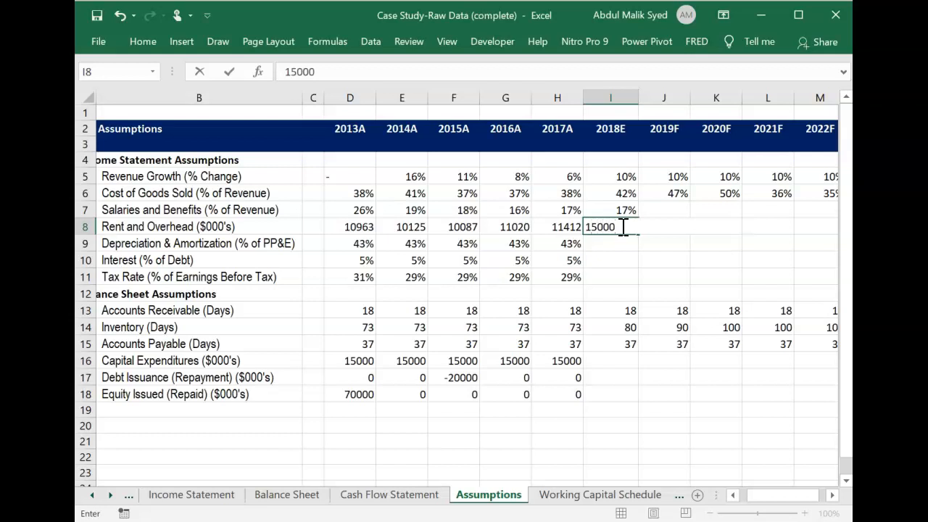
pyautogui.press('Tab')
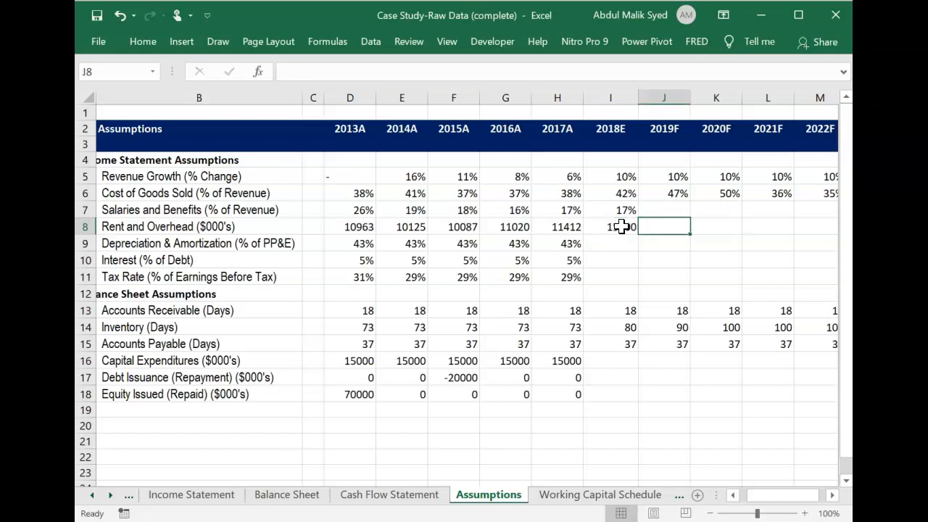
# Fill the 2018E salaries and rent assumptions in I7:I8 across the 2019F to 2022F columns, through M8.
pyautogui.moveTo(622, 211); pyautogui.dragTo(625, 226)
pyautogui.hotkey('ctrl', 'r')
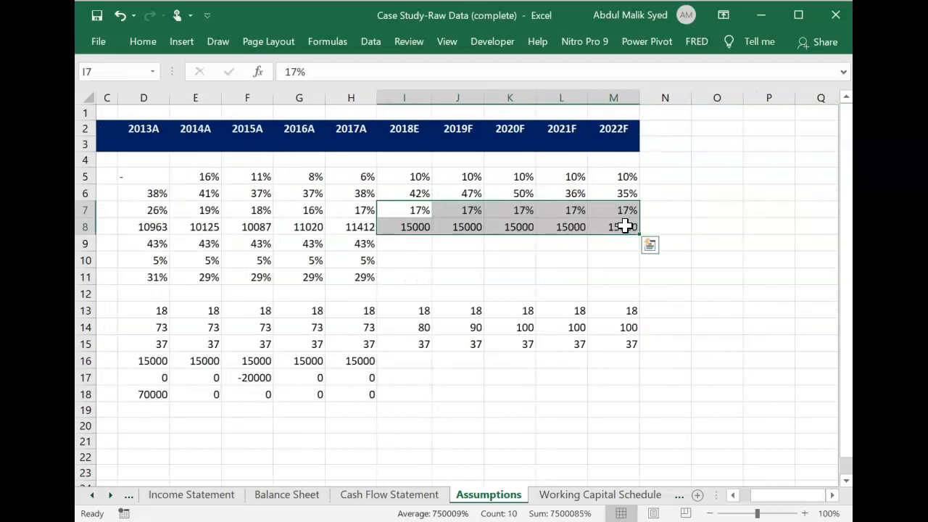
# Switch to the case study in Nitro Pro, read its Capital Assets section, and return to the Assumptions sheet.
pyautogui.click(424, 243)
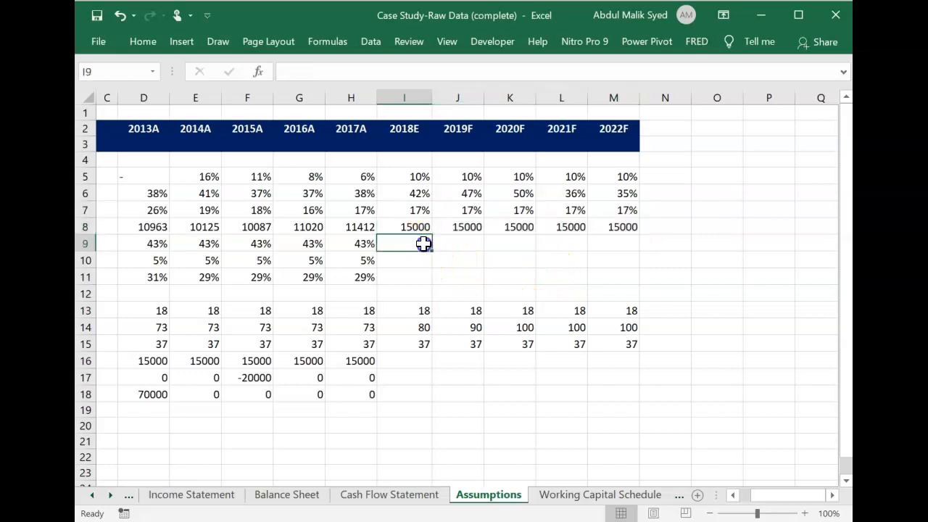
pyautogui.hotkey('alt', 'Tab')
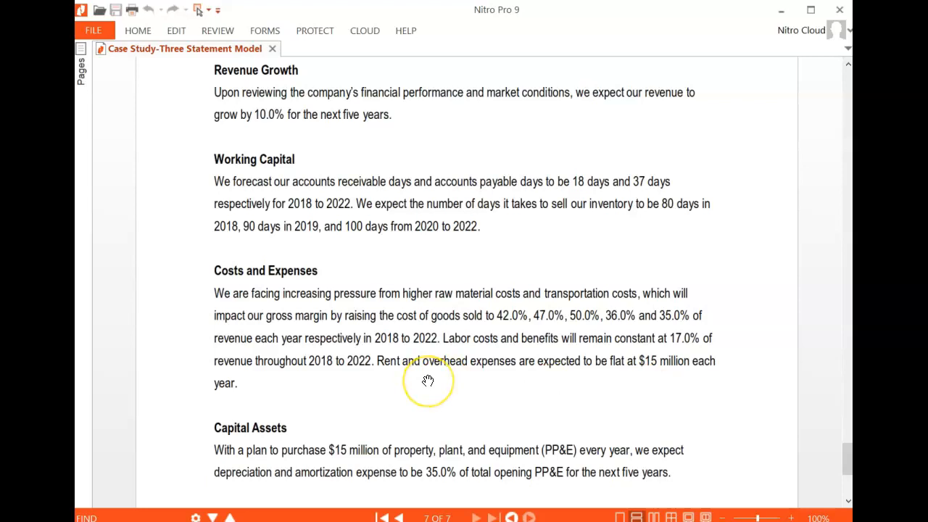
pyautogui.scroll(-5, 428, 381)
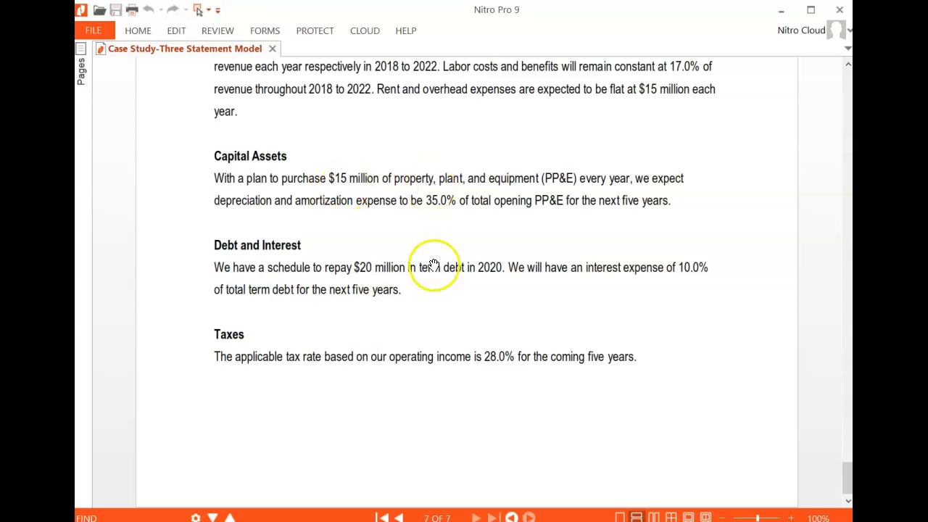
pyautogui.hotkey('alt', 'Tab')
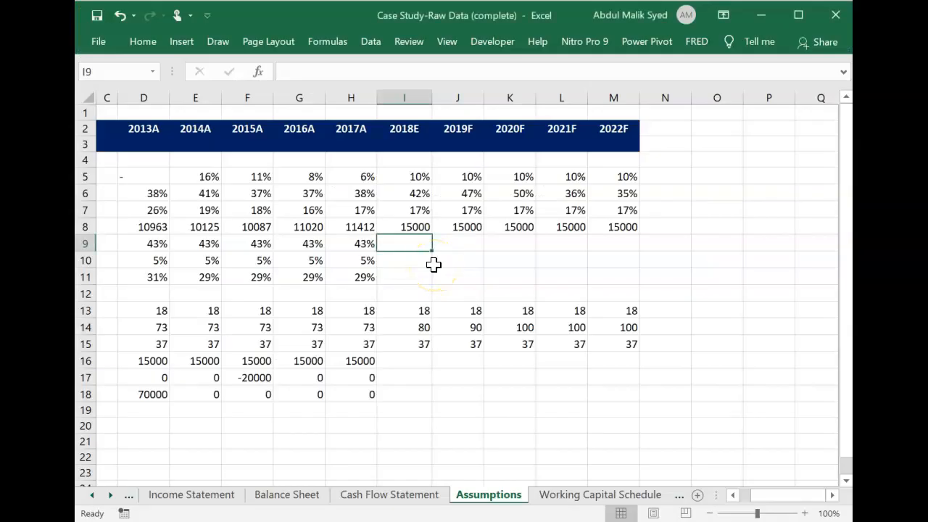
pyautogui.hscroll(-2, 433, 265)
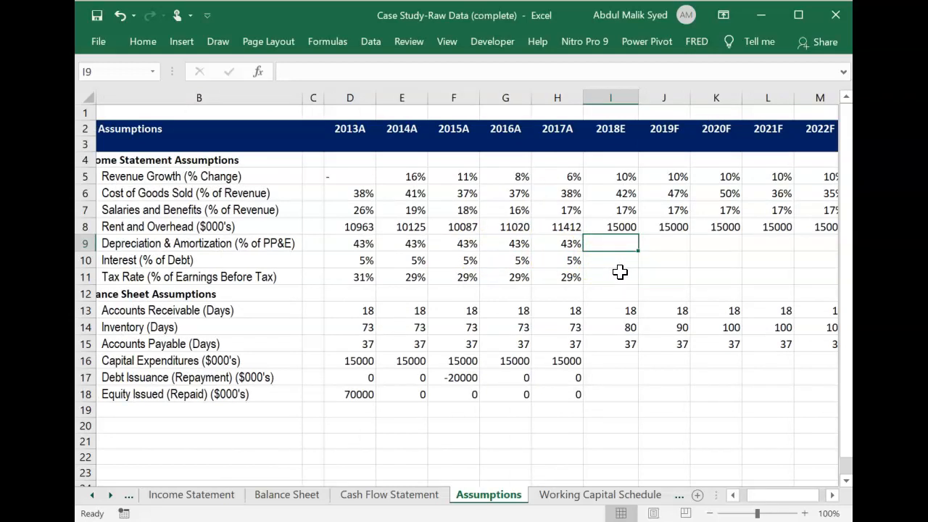
# Try filling the 2017A capital expenditures formula in H16 across the 2018E to 2022F columns, through M16.
pyautogui.click(614, 361)
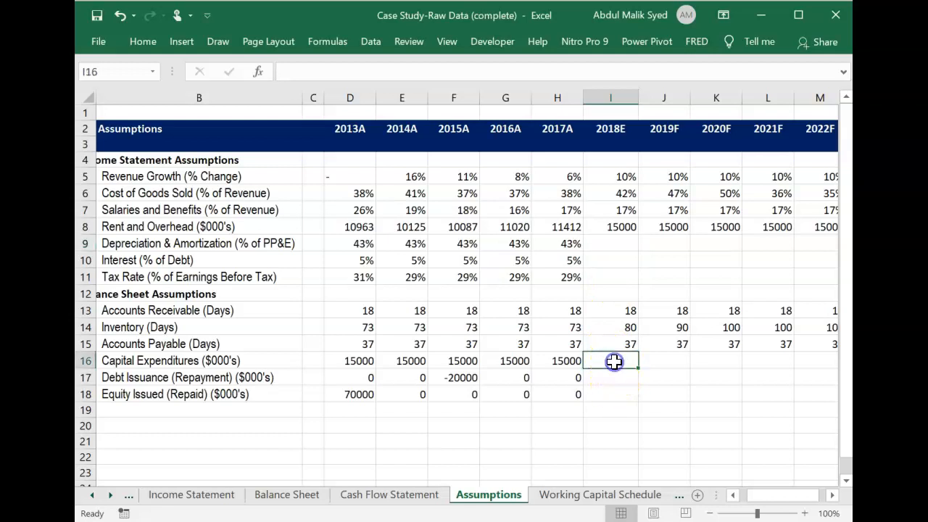
pyautogui.click(570, 360)
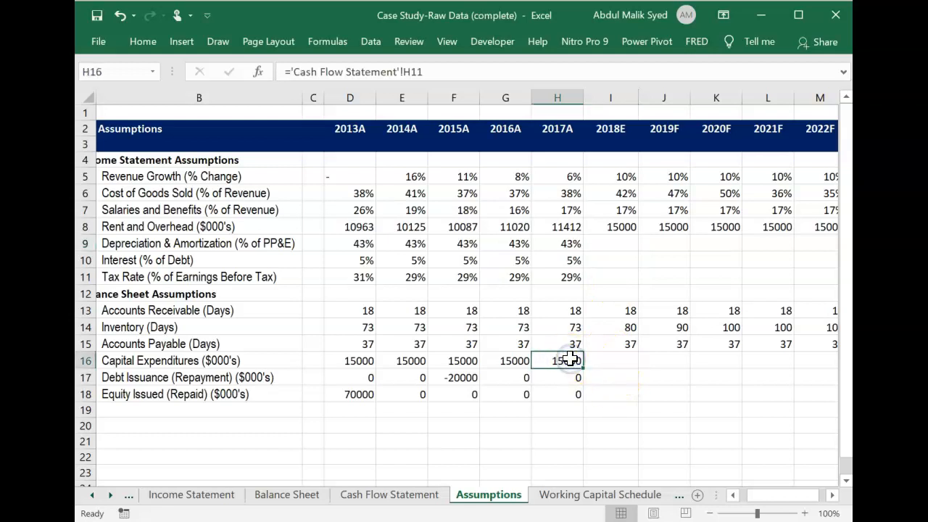
pyautogui.hotkey('shift', 'Right')
pyautogui.hotkey('shift', 'Right')
pyautogui.hotkey('shift', 'Right')
pyautogui.hotkey('shift', 'Right')
pyautogui.hotkey('shift', 'Right')
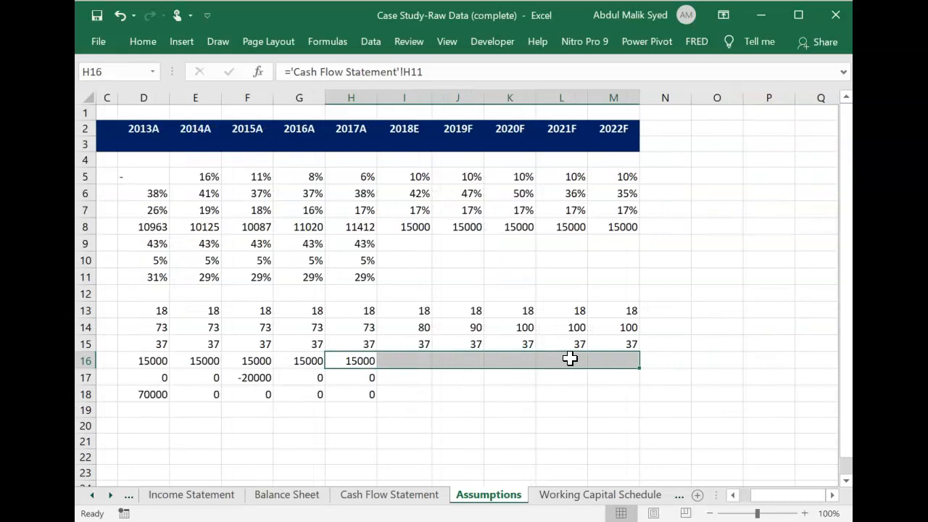
pyautogui.hotkey('ctrl', 'r')
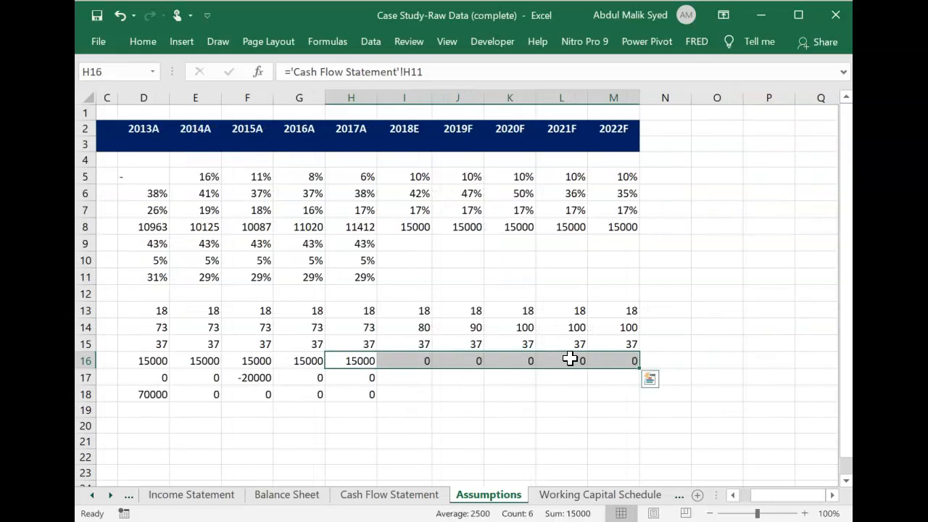
pyautogui.press('Left')
pyautogui.press('Right')
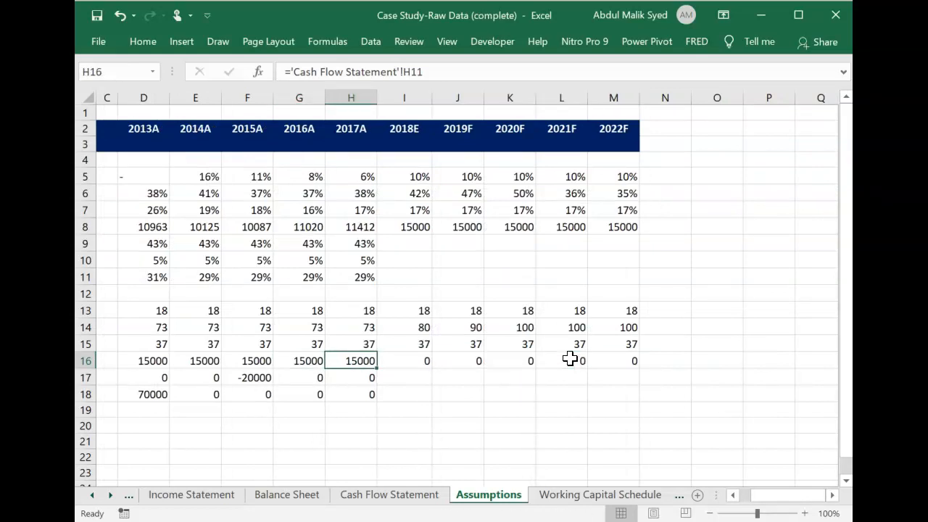
pyautogui.moveTo(376, 369); pyautogui.dragTo(650, 390)
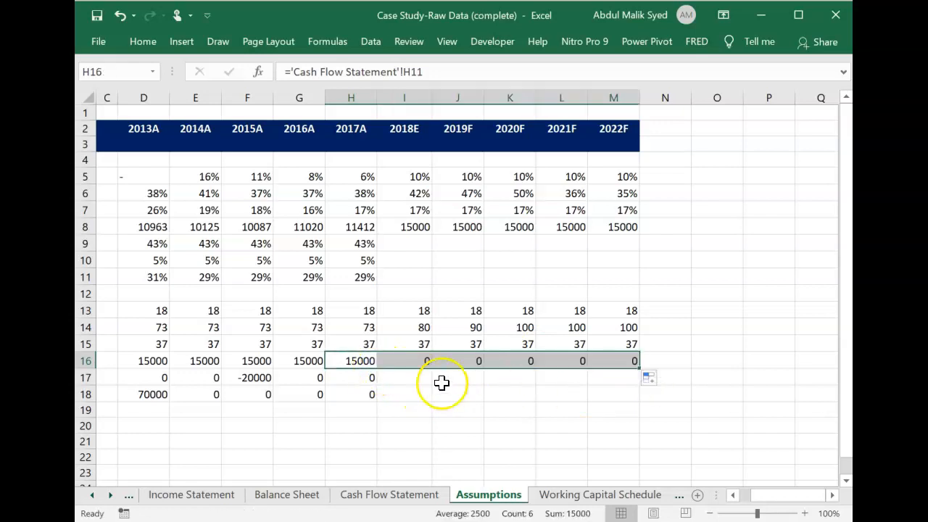
# Enter 15000 as the 2018E capital expenditures in I16 and fill it across to 2022F in M16.
pyautogui.click(421, 360)
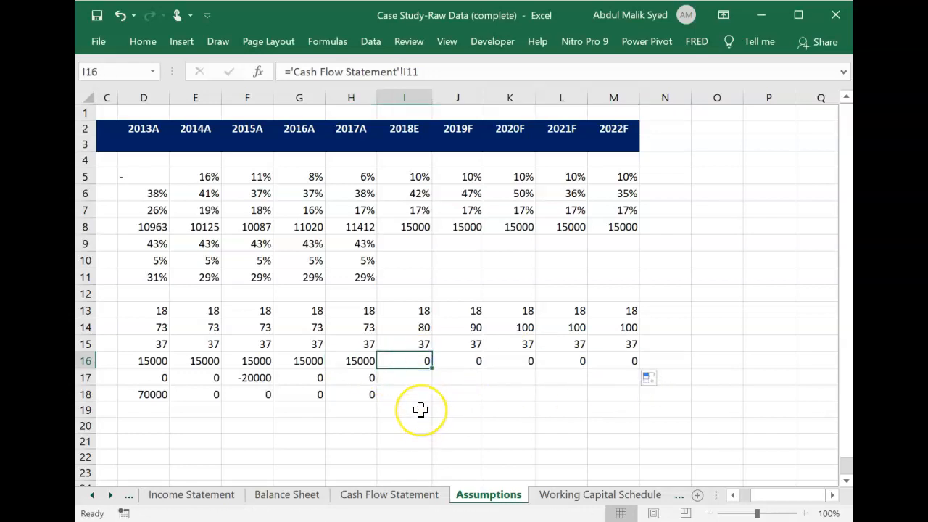
pyautogui.write('1')
pyautogui.hotkey('ctrl', 'Return')
pyautogui.press('Right')
pyautogui.press('Left')
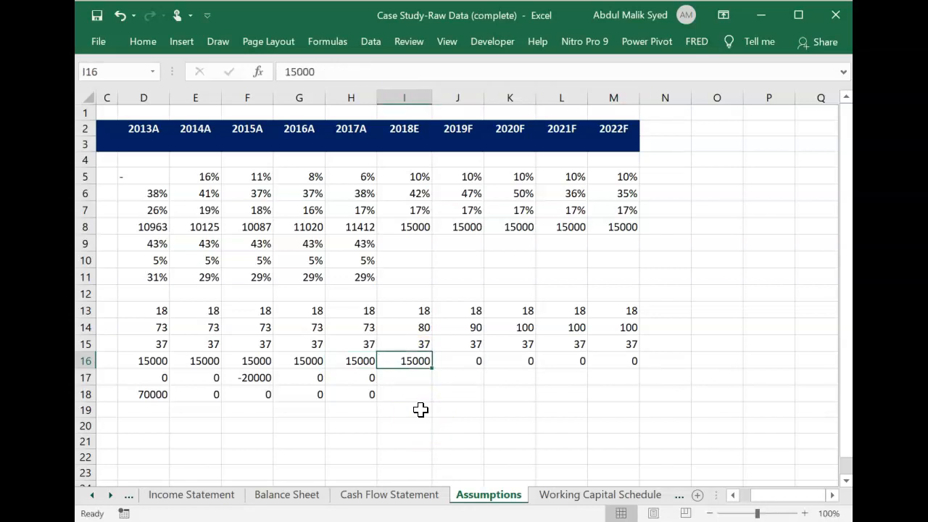
pyautogui.hotkey('shift', 'Right')
pyautogui.hotkey('shift', 'Right')
pyautogui.hotkey('shift', 'Right')
pyautogui.hotkey('shift', 'Right')
pyautogui.hotkey('ctrl', 'r')
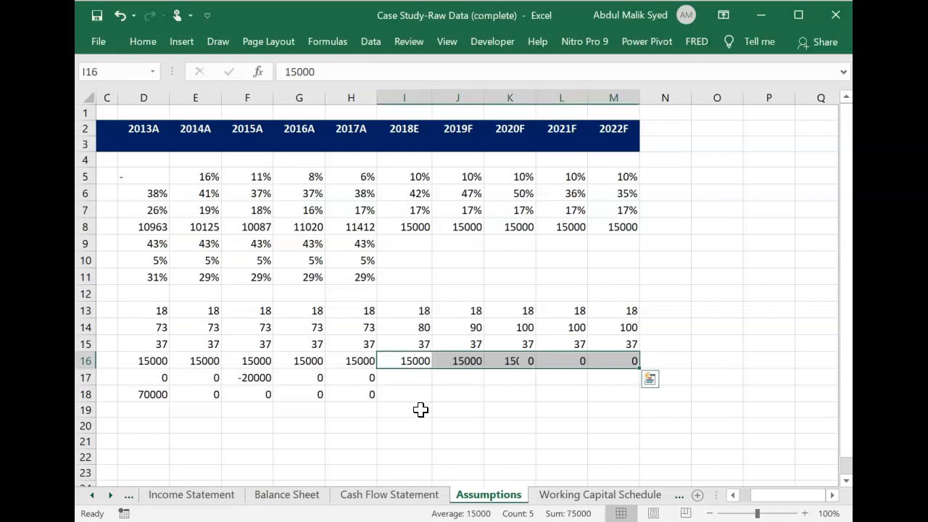
pyautogui.press('Down')
pyautogui.press('Left')
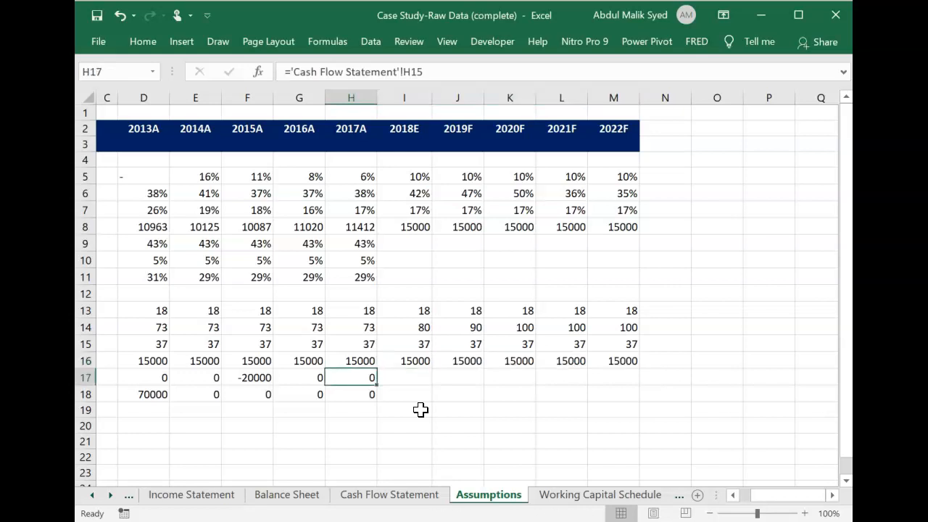
# Check the depreciation assumption in the case study and enter 35% as the 2018E depreciation and amortization in I9.
pyautogui.hotkey('alt', 'Tab')
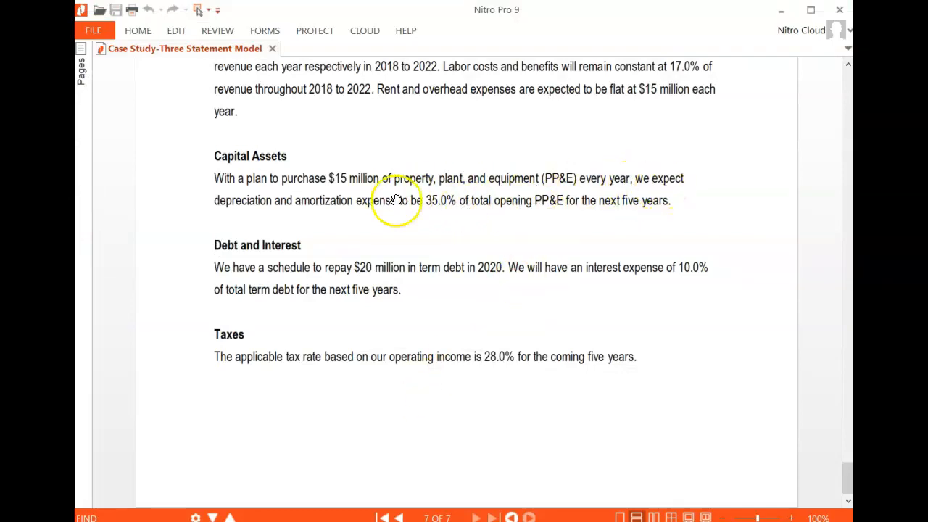
pyautogui.hotkey('alt', 'Tab')
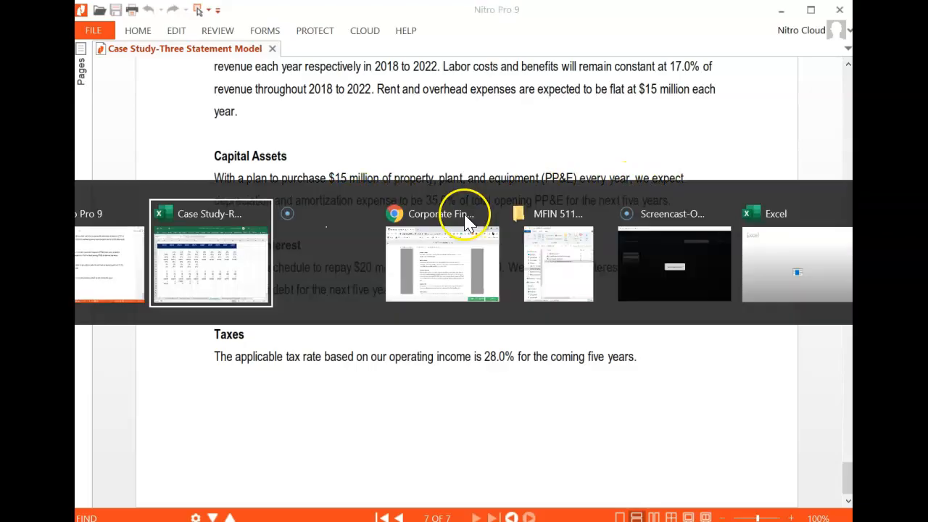
pyautogui.click(404, 241)
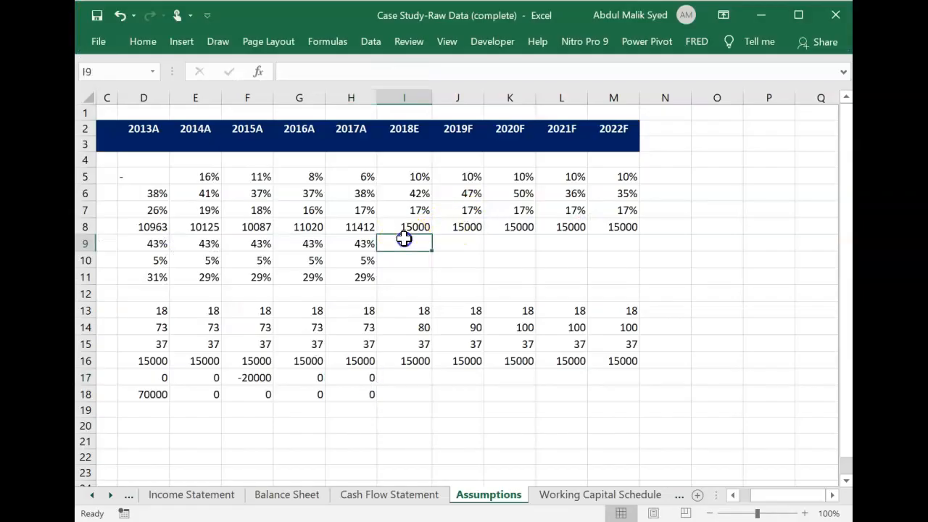
pyautogui.press('Left')
pyautogui.press('Left')
pyautogui.press('Left')
pyautogui.press('Left')
pyautogui.press('Left')
pyautogui.press('Left')
pyautogui.press('Left')
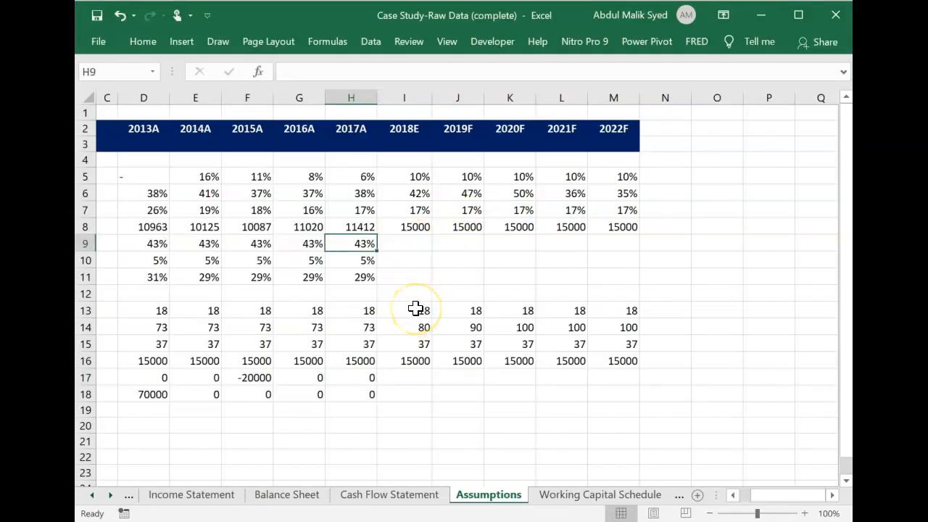
pyautogui.press('Right')
pyautogui.press('Right')
pyautogui.press('Right')
pyautogui.press('Right')
pyautogui.press('Right')
pyautogui.press('Right')
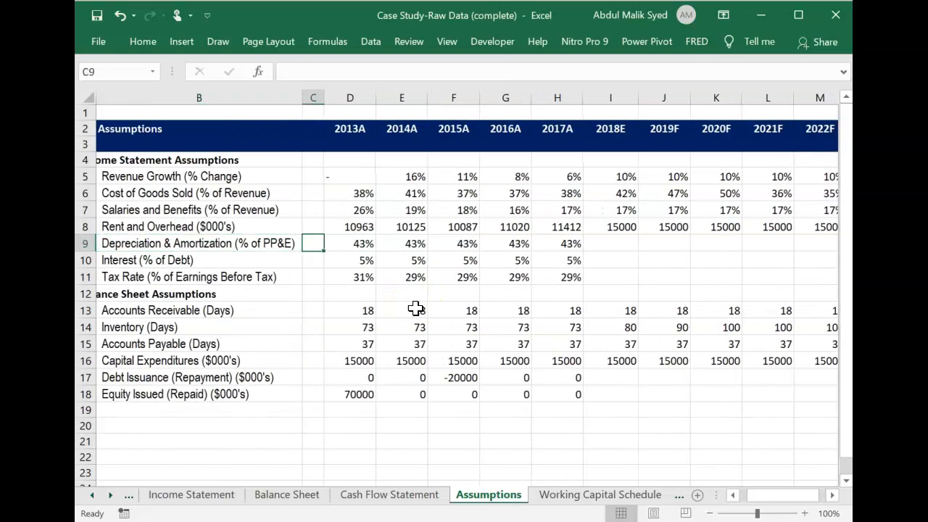
pyautogui.press('Right')
pyautogui.press('Right')
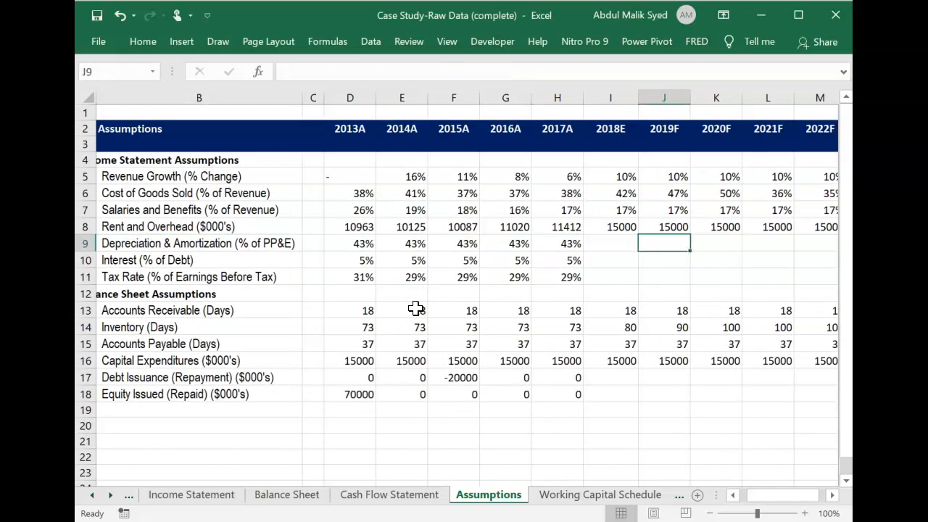
pyautogui.press('Left')
pyautogui.write('3')
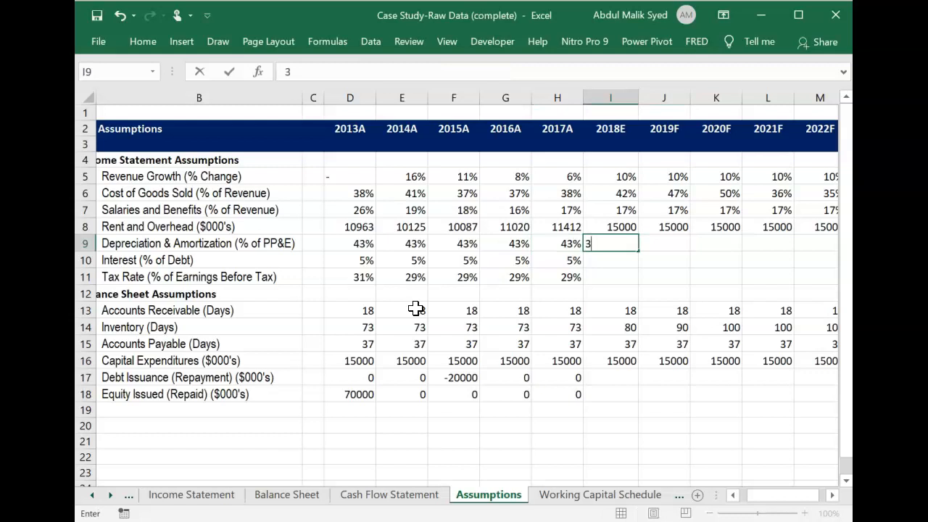
pyautogui.write('5')
pyautogui.press('Return')
pyautogui.press('Up')
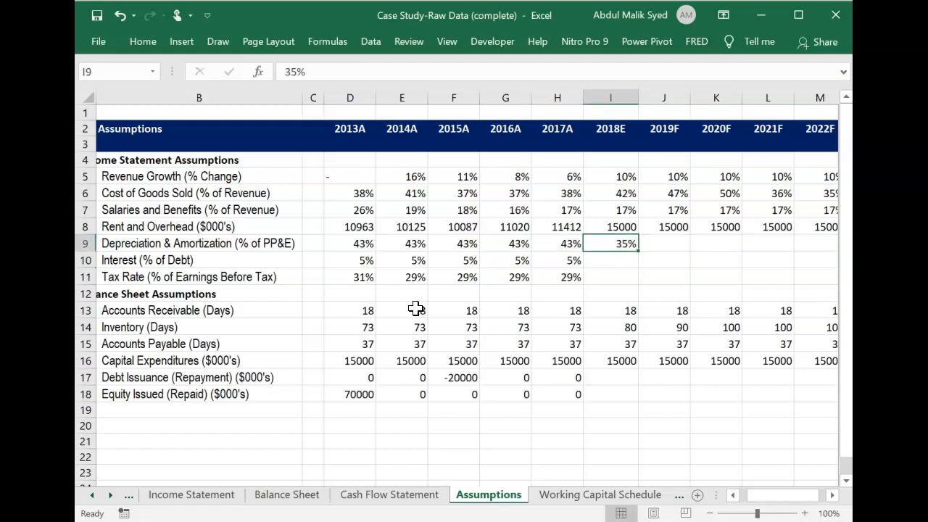
# Add a comment reading "Opening PP&E" to the 2018E depreciation and amortization cell I9.
pyautogui.rightClick(627, 244)
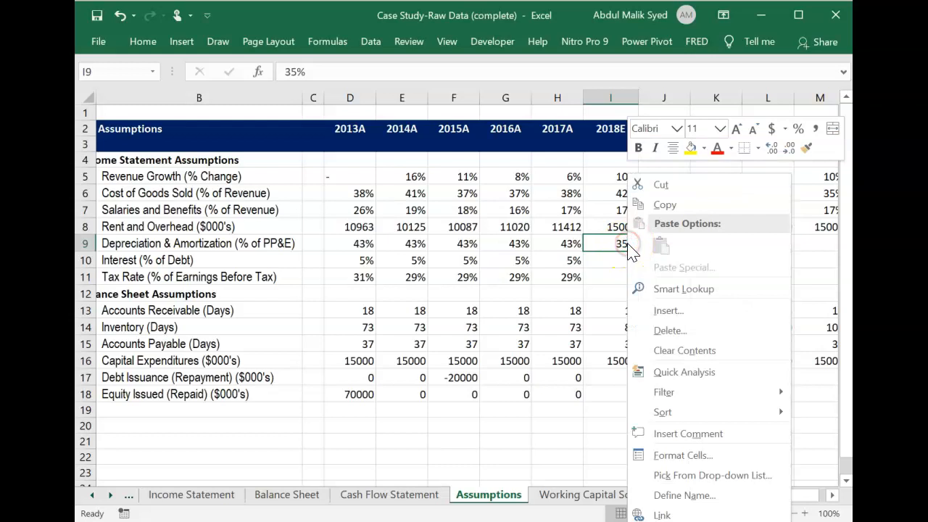
pyautogui.click(679, 434)
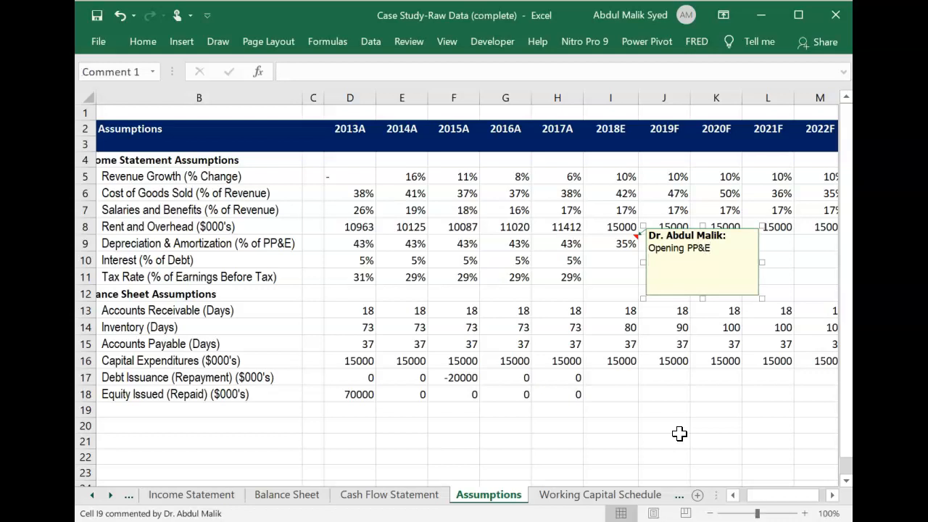
pyautogui.click(613, 255)
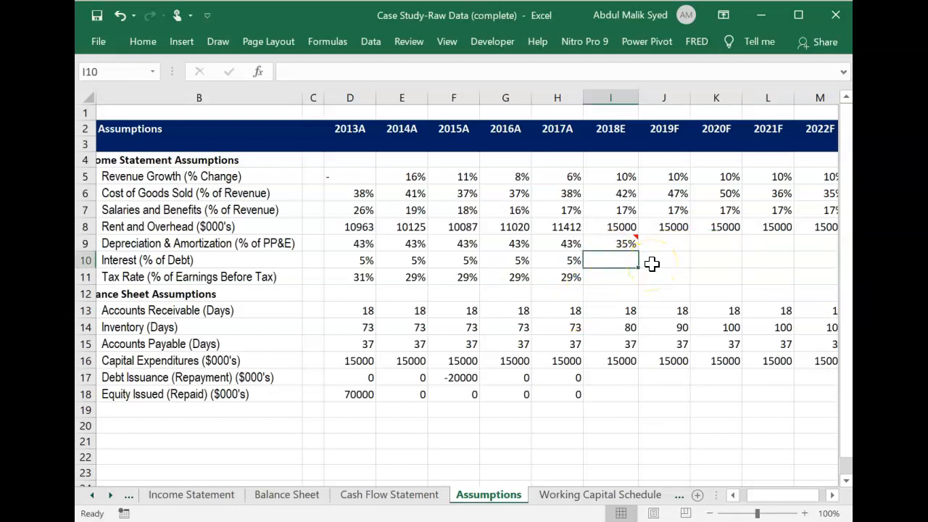
# Recheck the depreciation basis in the case study and fill I9 across the 2019F to 2022F columns, through M9.
pyautogui.hotkey('alt', 'Tab')
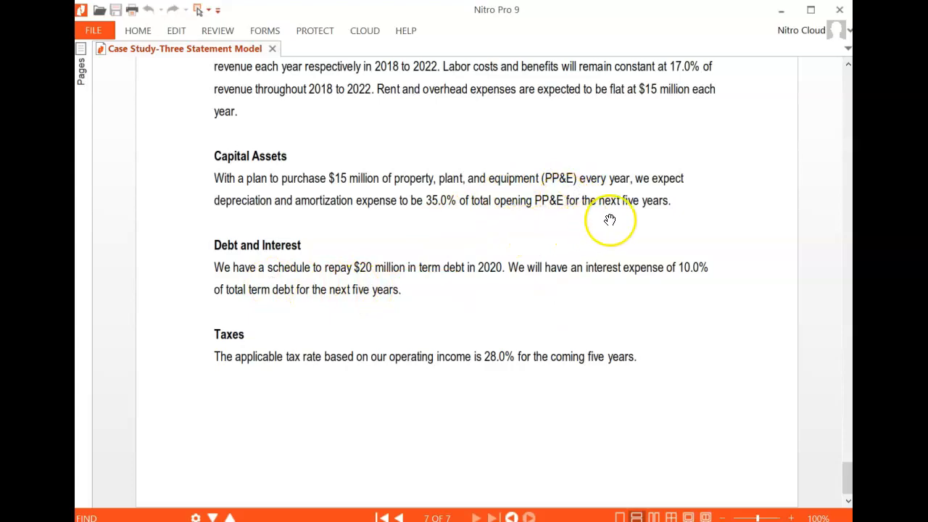
pyautogui.hotkey('alt', 'Tab')
pyautogui.click(621, 242)
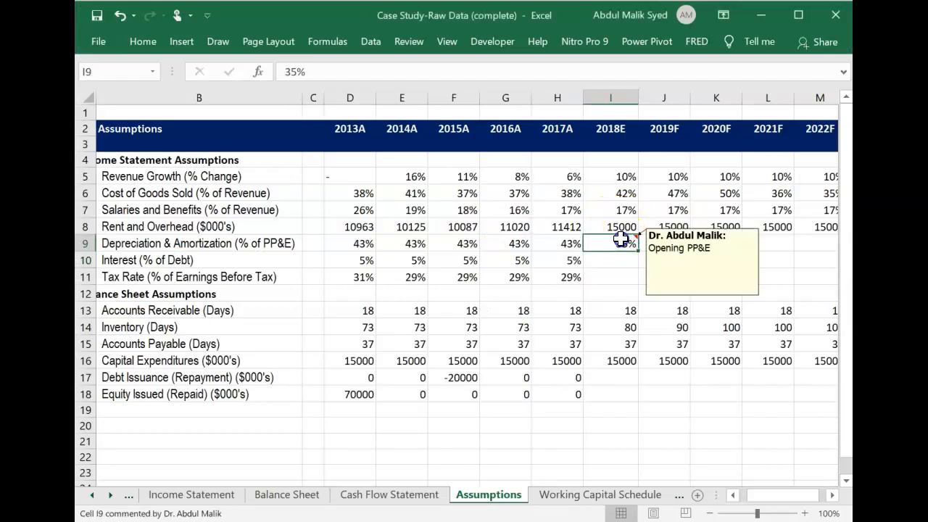
pyautogui.moveTo(621, 239)
pyautogui.mouseDown()
pyautogui.moveTo(776, 241)
pyautogui.moveTo(620, 239)
pyautogui.mouseUp()
pyautogui.write('35%')
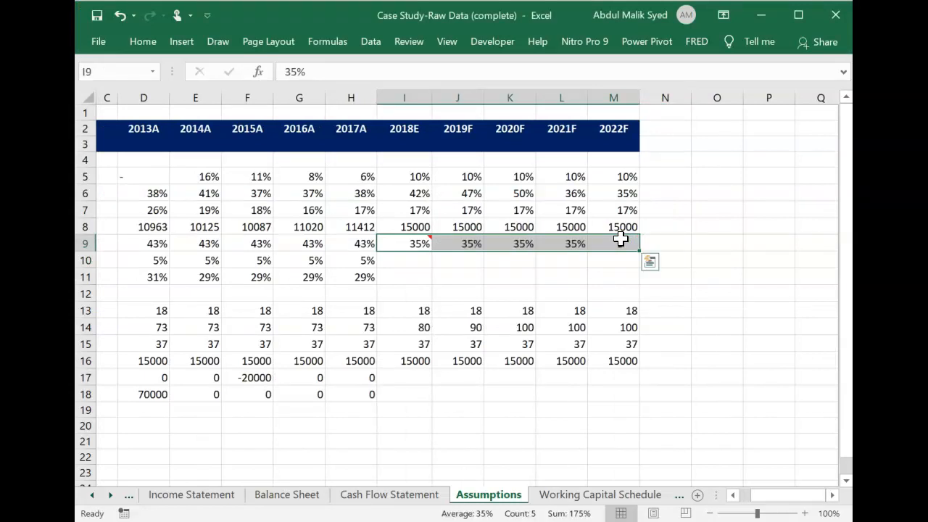
# Review the Interest (% of Debt) row and the Debt and Interest section of the case study.
pyautogui.press('Down')
pyautogui.press('Left')
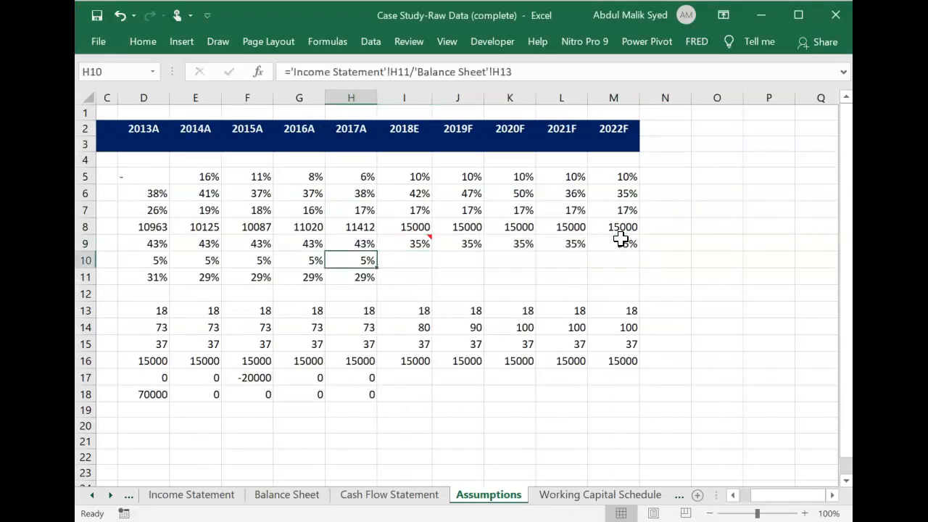
pyautogui.press('Left')
pyautogui.press('Left')
pyautogui.press('Left')
pyautogui.press('Left')
pyautogui.press('Left')
pyautogui.press('Left')
pyautogui.press('Left')
pyautogui.press('Right')
pyautogui.press('Right')
pyautogui.press('Right')
pyautogui.press('Right')
pyautogui.press('Right')
pyautogui.press('Right')
pyautogui.press('Right')
pyautogui.press('Right')
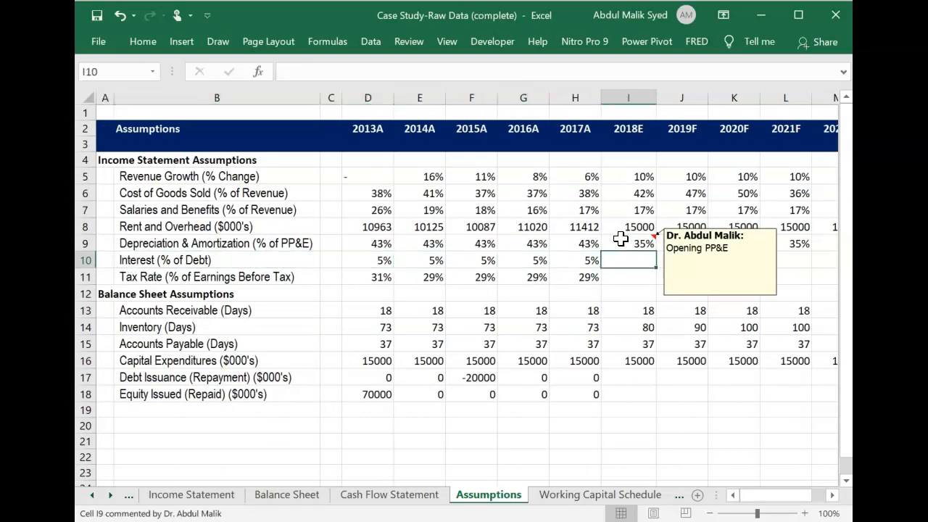
pyautogui.hotkey('alt', 'Tab')
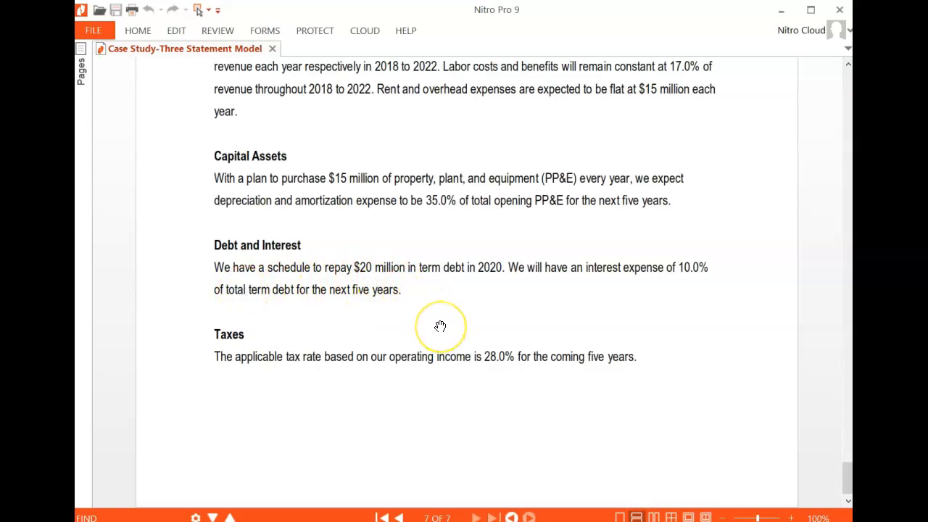
pyautogui.hotkey('alt', 'Tab')
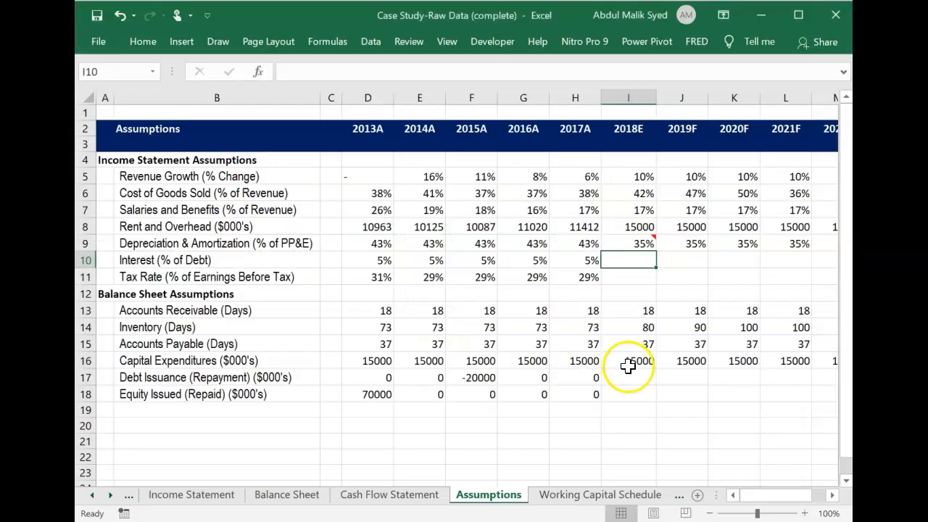
# Enter -20000 as the 2020F debt repayment in K17.
pyautogui.hscroll(2, 629, 366)
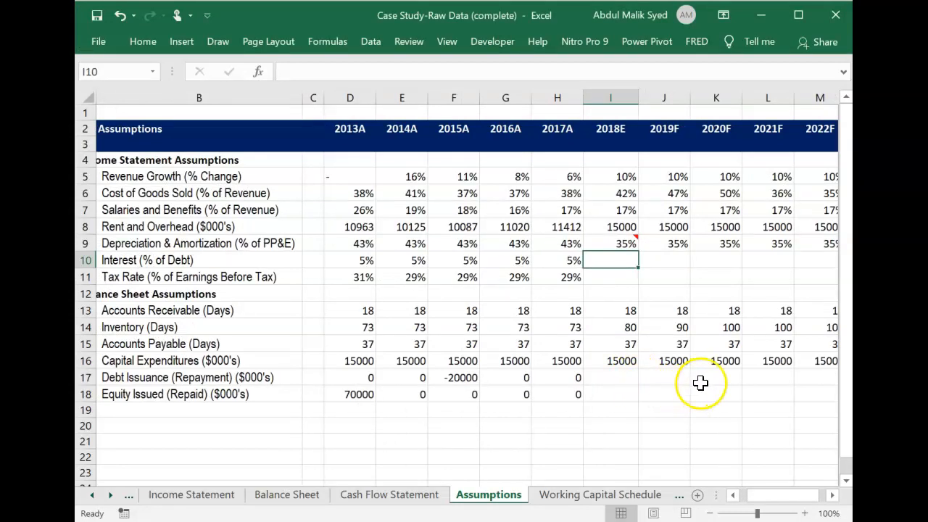
pyautogui.click(719, 379)
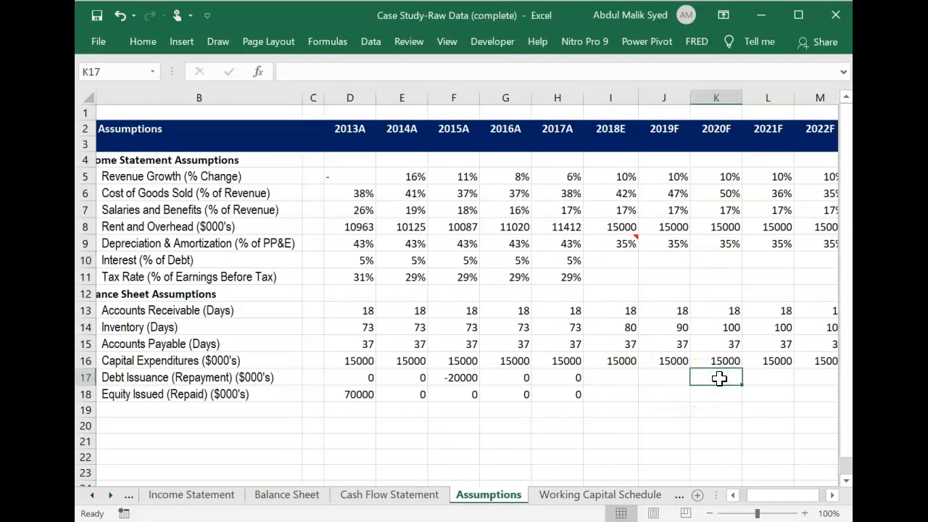
pyautogui.write('-20000')
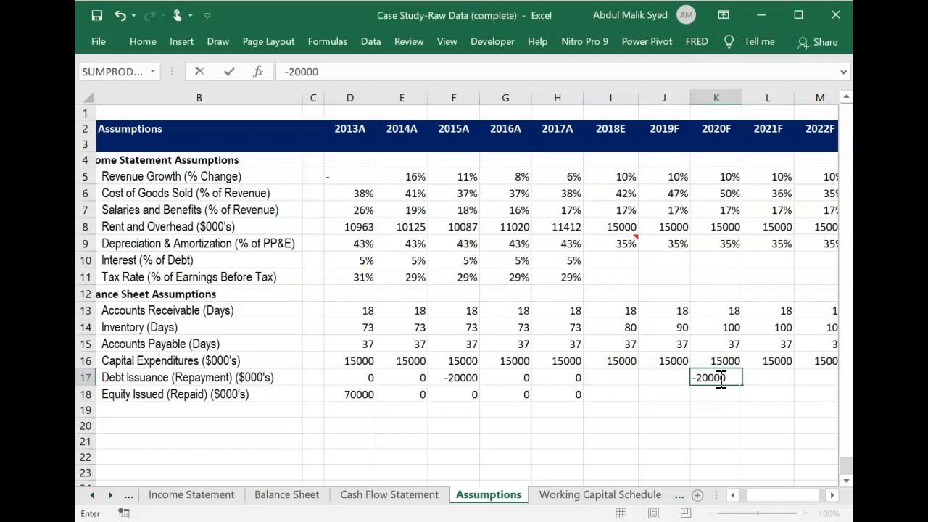
pyautogui.press('Return')
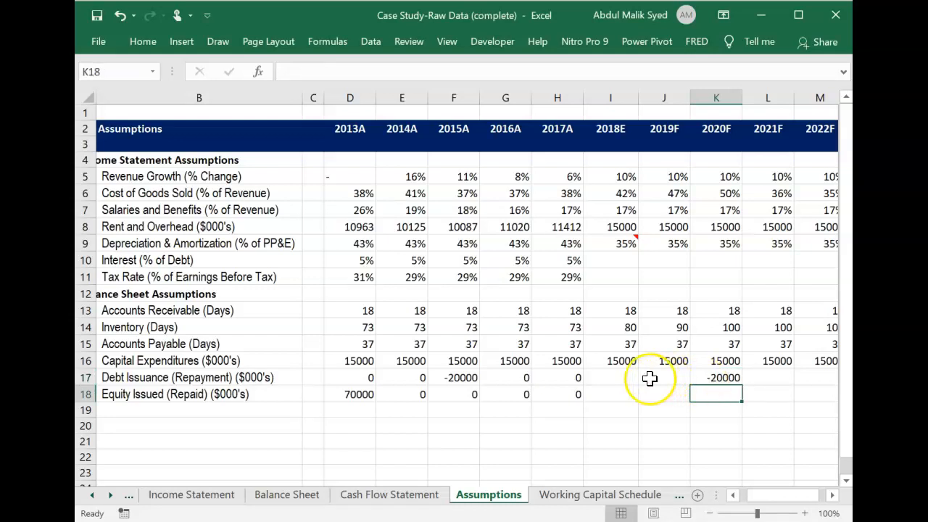
# Enter 0 as the debt issuance for 2018E, 2019F, 2021F and 2022F in I17, J17, L17 and M17.
pyautogui.click(614, 379)
pyautogui.write('0')
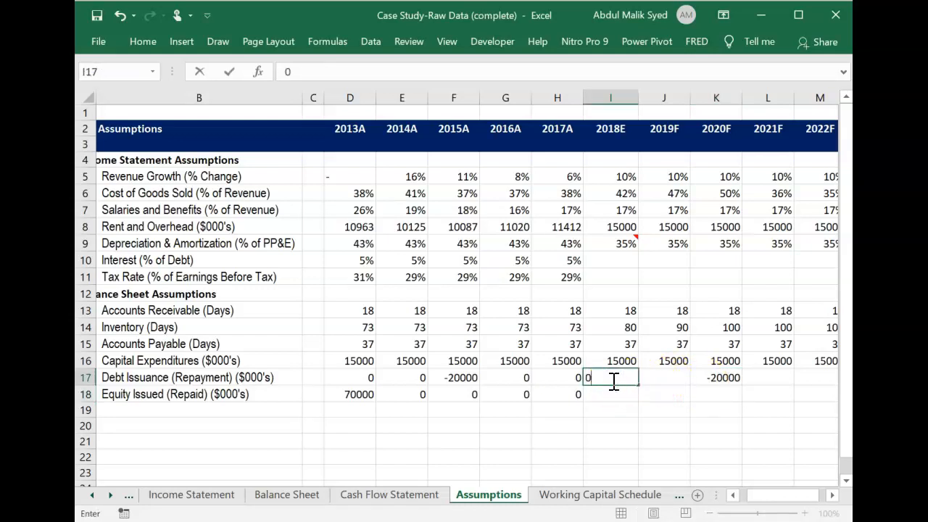
pyautogui.press('Tab')
pyautogui.write('0')
pyautogui.press('Tab')
pyautogui.press('Tab')
pyautogui.press('Tab')
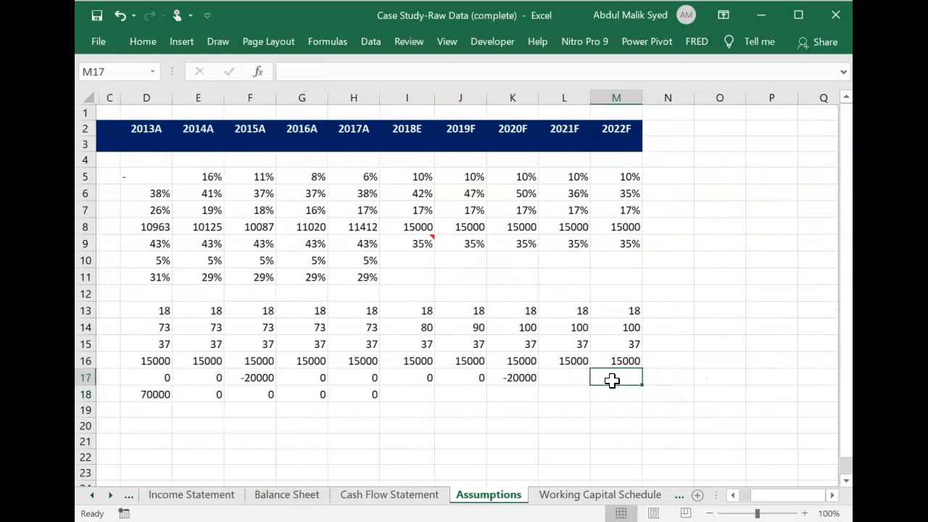
pyautogui.write('0')
pyautogui.press('Left')
pyautogui.write('0')
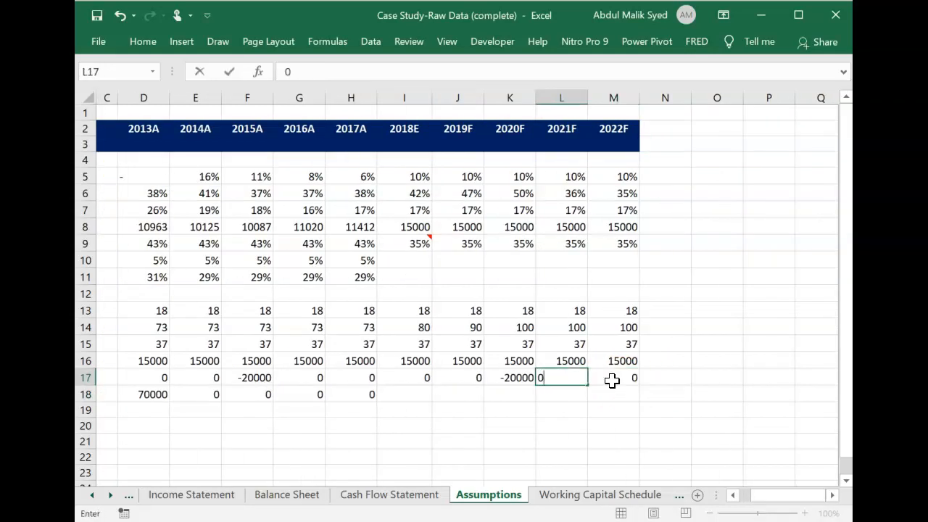
pyautogui.press('Return')
# Check the Equity Issued (Repaid) row and reread the Debt and Interest section of the case study.
pyautogui.press('Left')
pyautogui.press('Left')
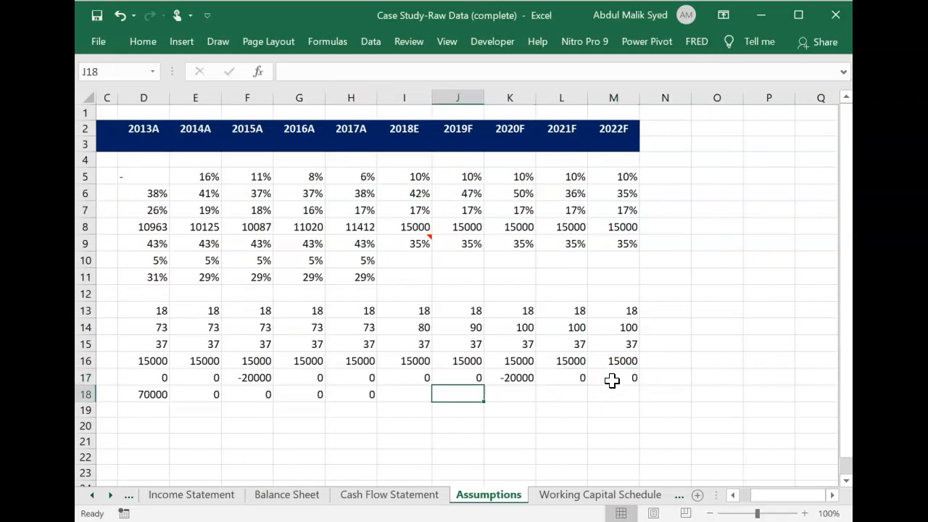
pyautogui.press('Left')
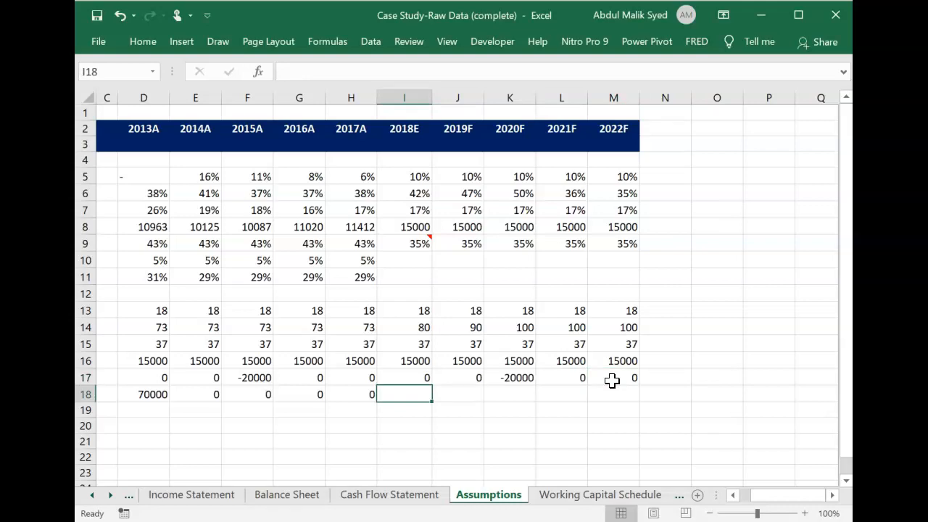
pyautogui.hotkey('alt', 'Tab')
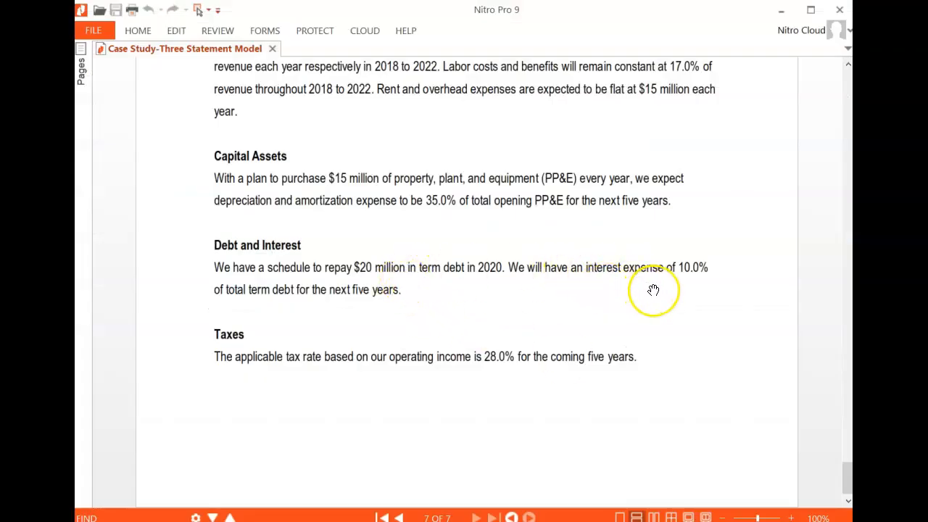
pyautogui.hotkey('alt', 'Tab')
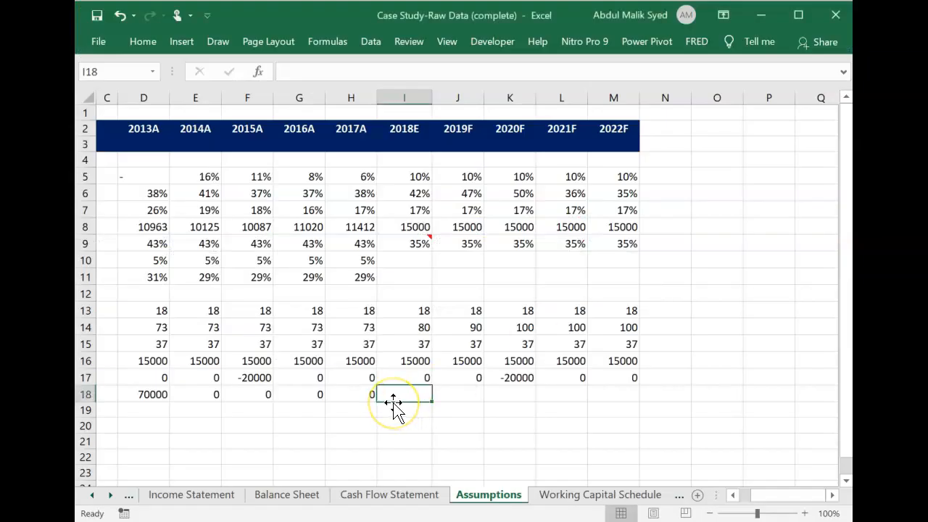
pyautogui.press('Left')
pyautogui.press('Left')
pyautogui.press('Left')
pyautogui.press('Left')
pyautogui.press('Left')
pyautogui.press('Left')
pyautogui.press('Left')
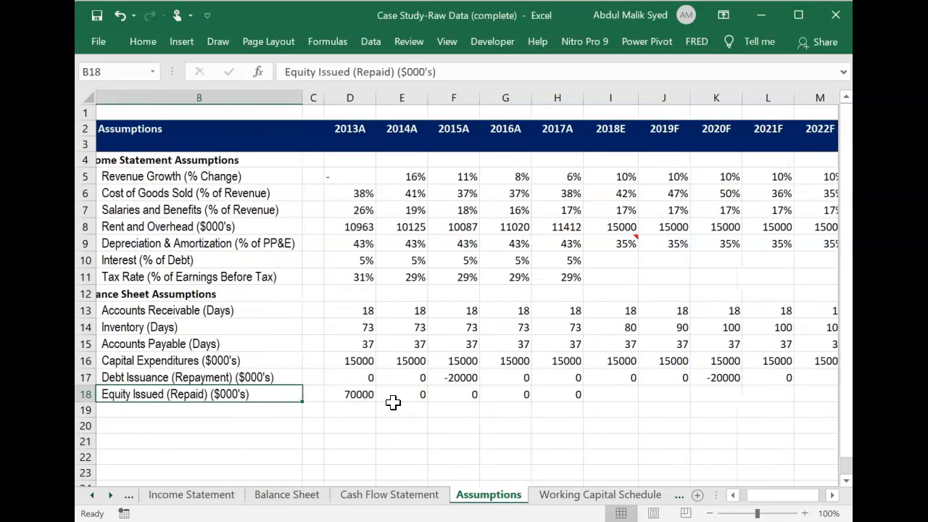
# Enter 10% as the 2018E interest percentage of debt in I10.
pyautogui.press('Left')
pyautogui.press('Up')
pyautogui.press('Up')
pyautogui.press('Up')
pyautogui.press('Up')
pyautogui.press('Up')
pyautogui.press('Up')
pyautogui.press('Up')
pyautogui.press('Up')
pyautogui.press('Right')
pyautogui.press('Right')
pyautogui.press('Right')
pyautogui.press('Right')
pyautogui.press('Right')
pyautogui.press('Right')
pyautogui.press('Right')
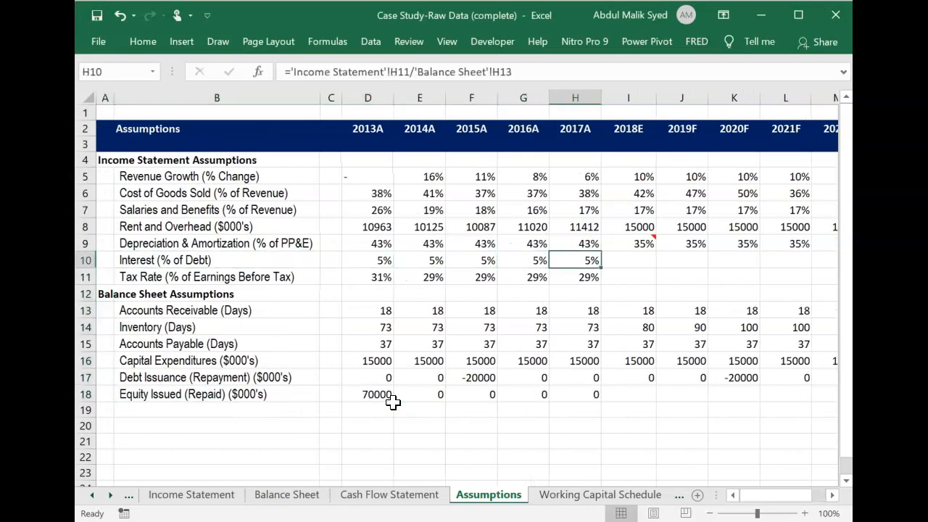
pyautogui.press('Right')
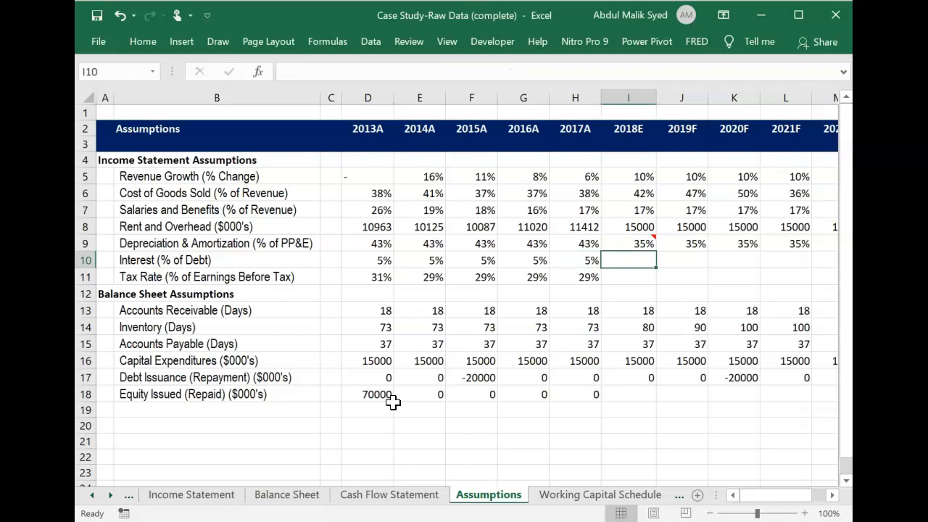
pyautogui.write('10%')
pyautogui.press('Return')
# Fill the interest percentage from I10 across the 2019F to 2022F columns, through M10.
pyautogui.press('Up')
pyautogui.hotkey('shift', 'Right')
pyautogui.hotkey('shift', 'Right')
pyautogui.hotkey('shift', 'Right')
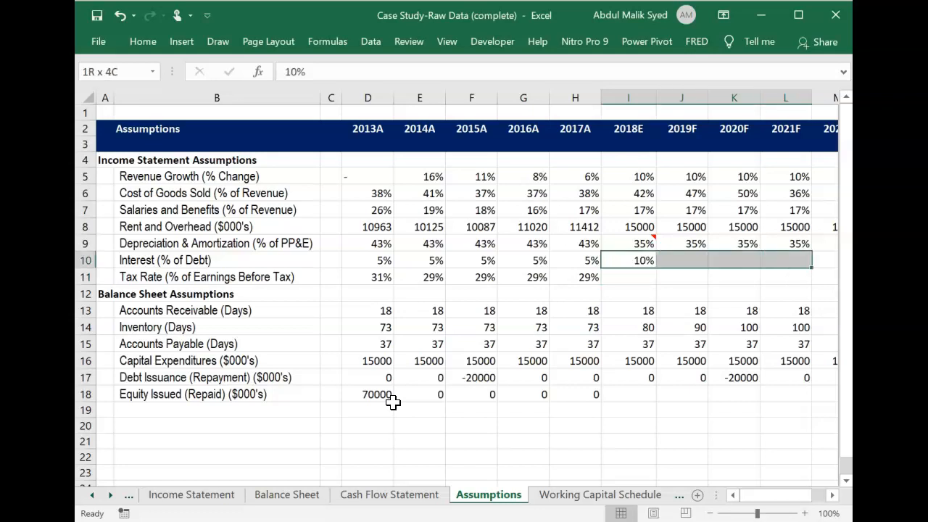
pyautogui.hotkey('shift', 'Right')
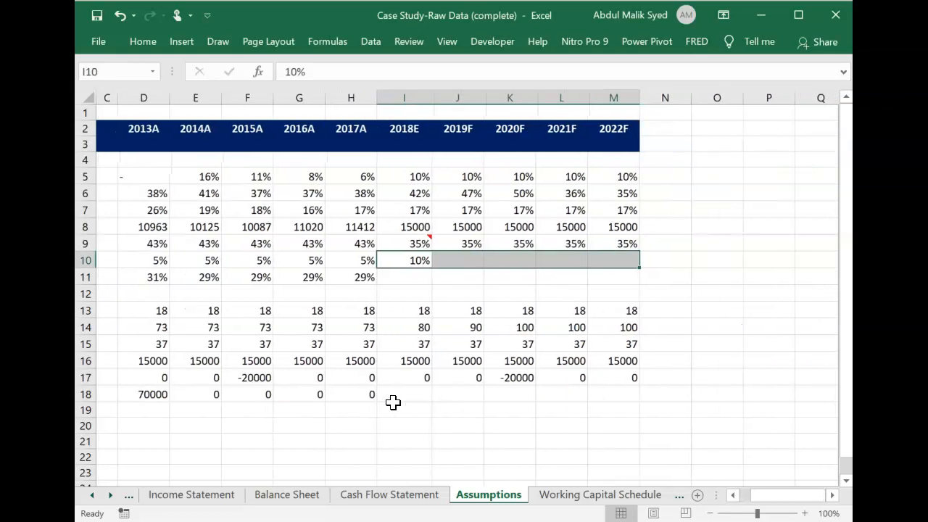
pyautogui.hotkey('ctrl', 'r')
pyautogui.hotkey('ctrl', 'q')
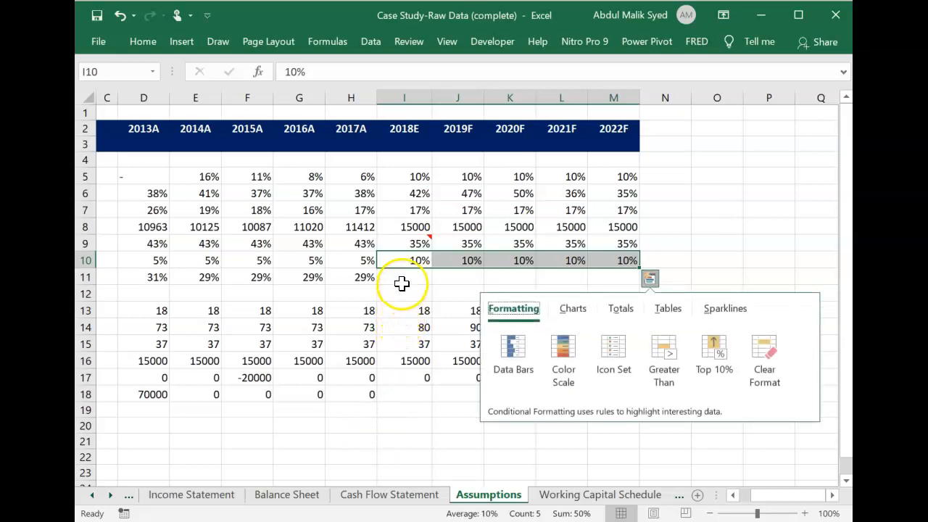
pyautogui.click(402, 283)
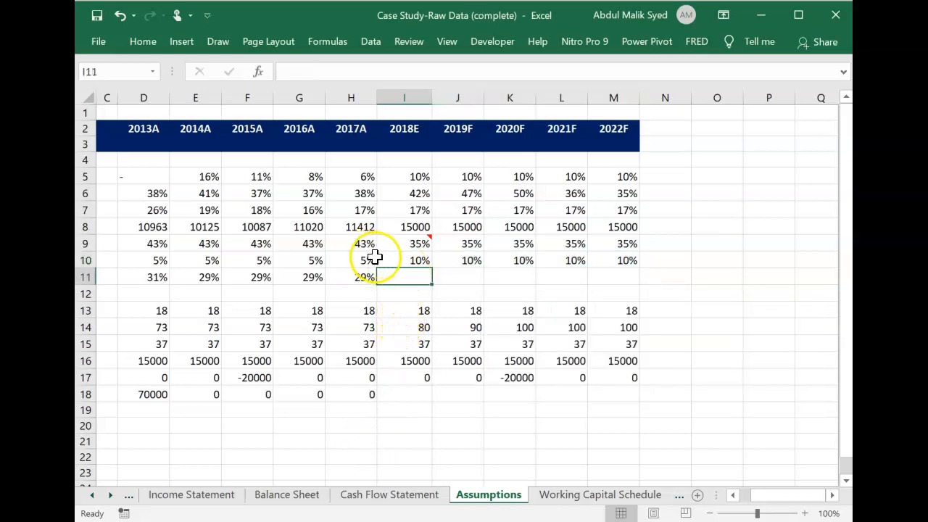
# Add a comment reading "average balance" to the 2018E interest cell I10.
pyautogui.click(420, 260)
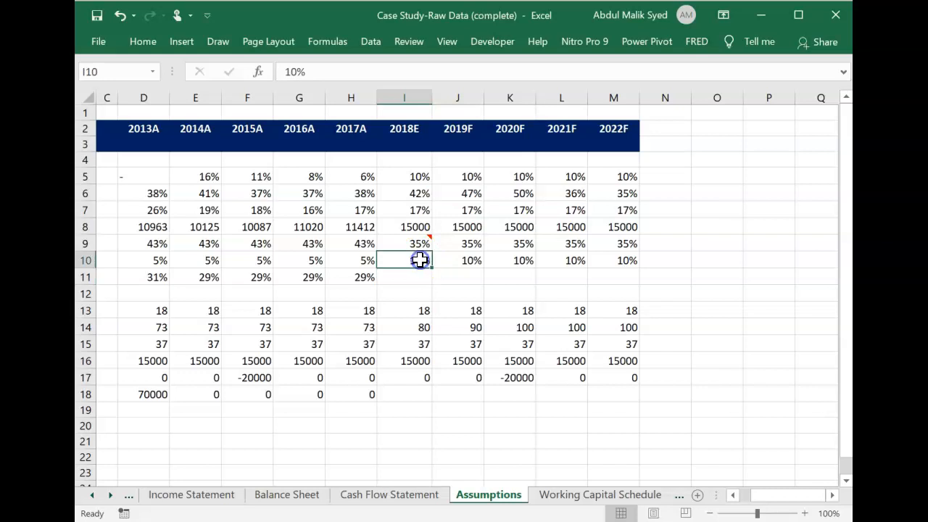
pyautogui.rightClick(420, 260)
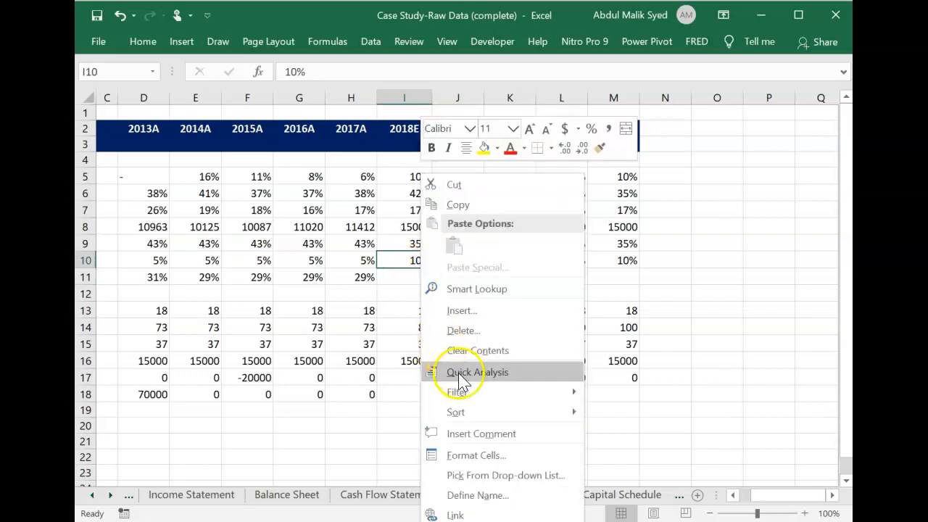
pyautogui.click(472, 433)
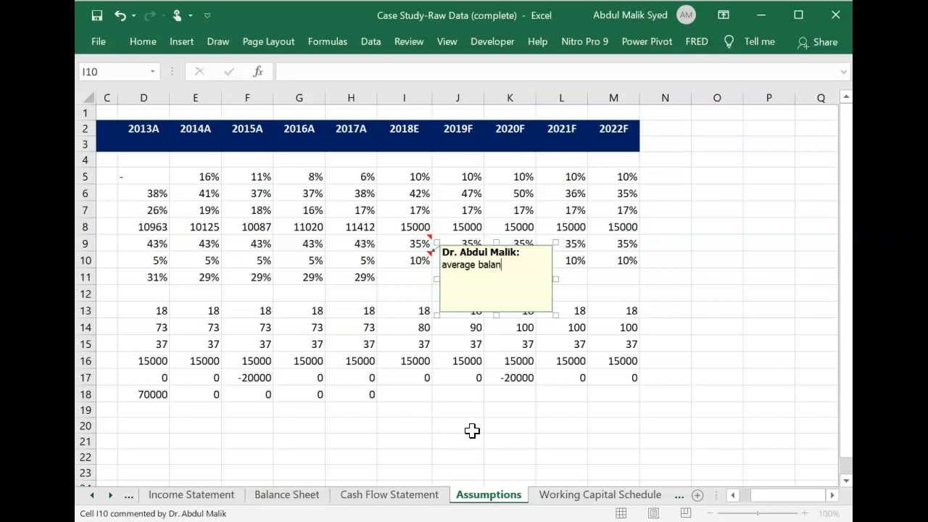
pyautogui.click(534, 435)
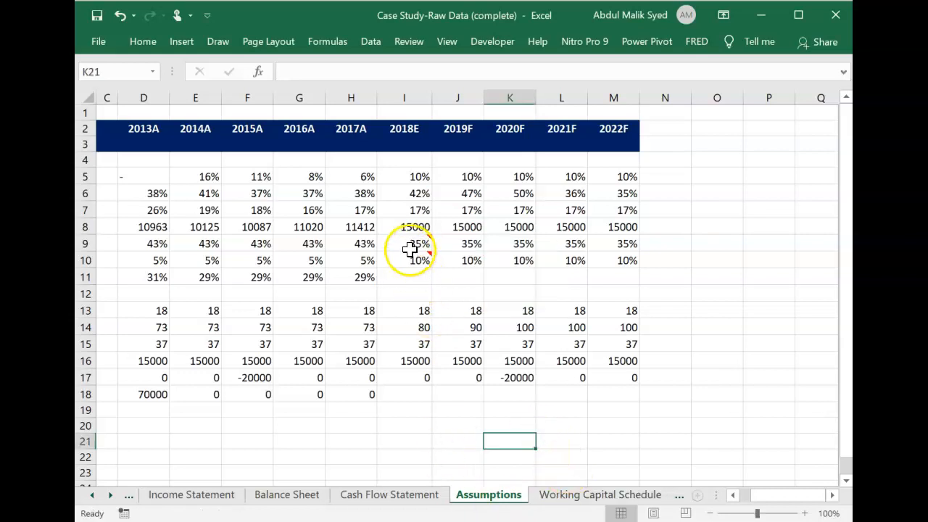
pyautogui.moveTo(410, 248)
pyautogui.moveTo(410, 265)
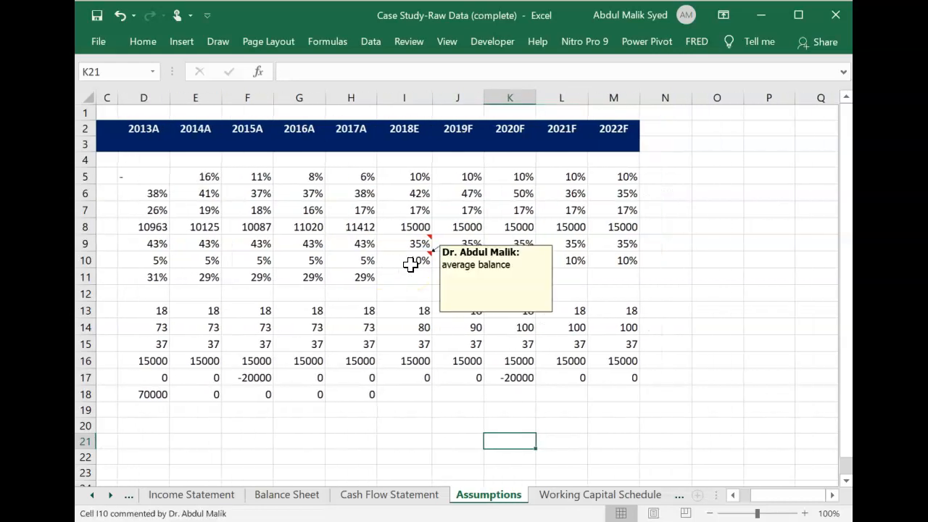
# Check the Taxes section of the case study and enter 20% as the 2018E tax rate in I11.
pyautogui.hscroll(-1, 410, 265)
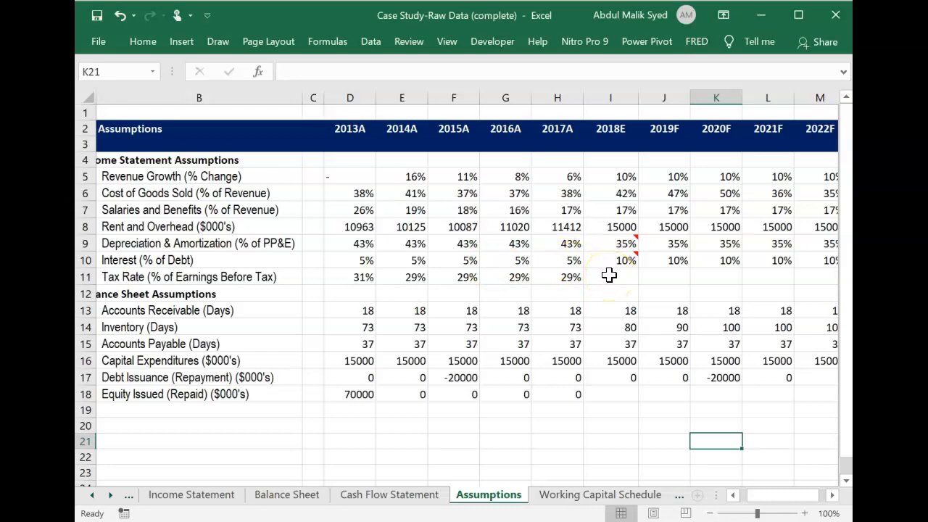
pyautogui.hotkey('alt', 'Tab')
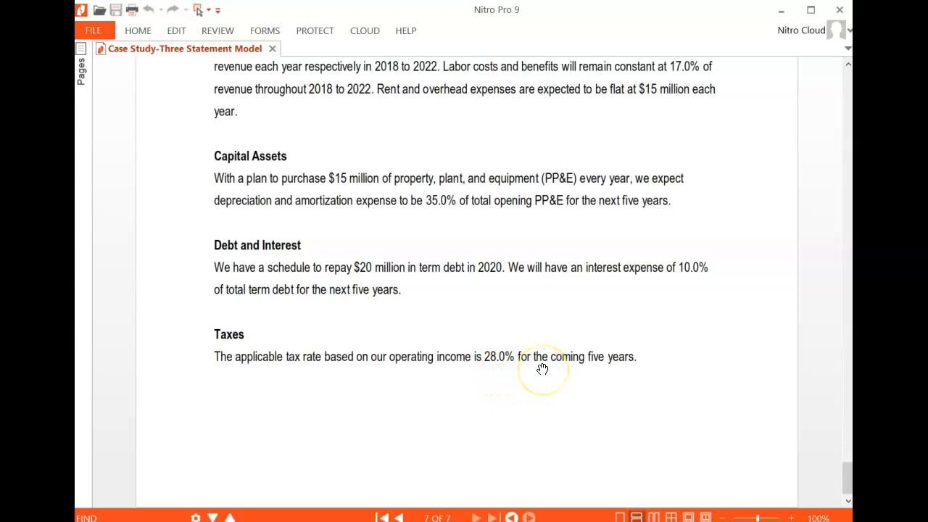
pyautogui.hotkey('alt', 'Tab')
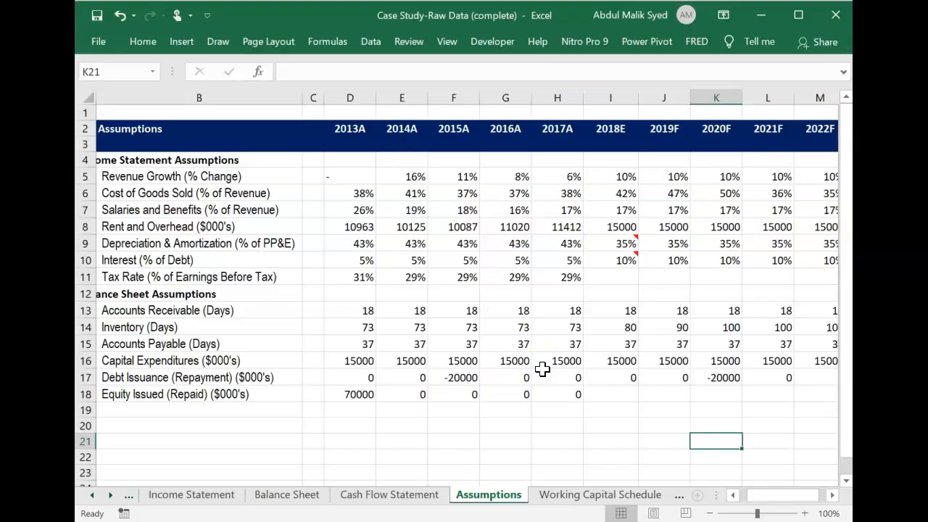
pyautogui.click(613, 277)
pyautogui.write('20')
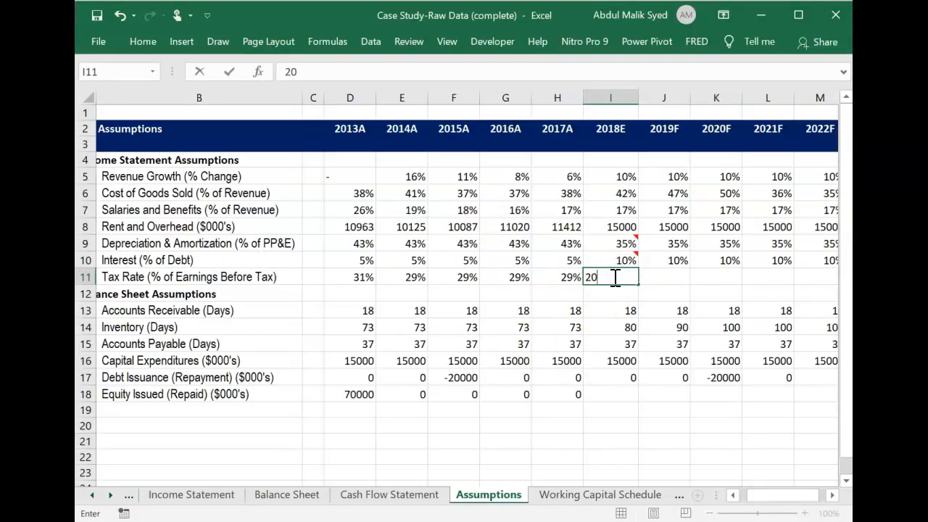
pyautogui.write('%')
pyautogui.press('Return')
# Fill the tax rate from I11 across the 2019F to 2022F columns, through M11.
pyautogui.click(613, 277)
pyautogui.hotkey('shift', 'Right')
pyautogui.hotkey('shift', 'Right')
pyautogui.hotkey('shift', 'Right')
pyautogui.hotkey('shift', 'Right')
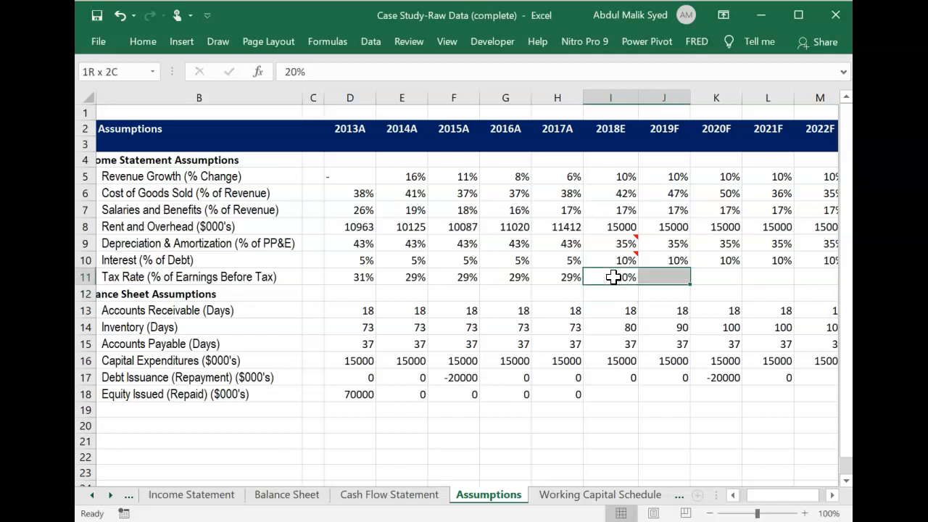
pyautogui.hotkey('ctrl', 'r')
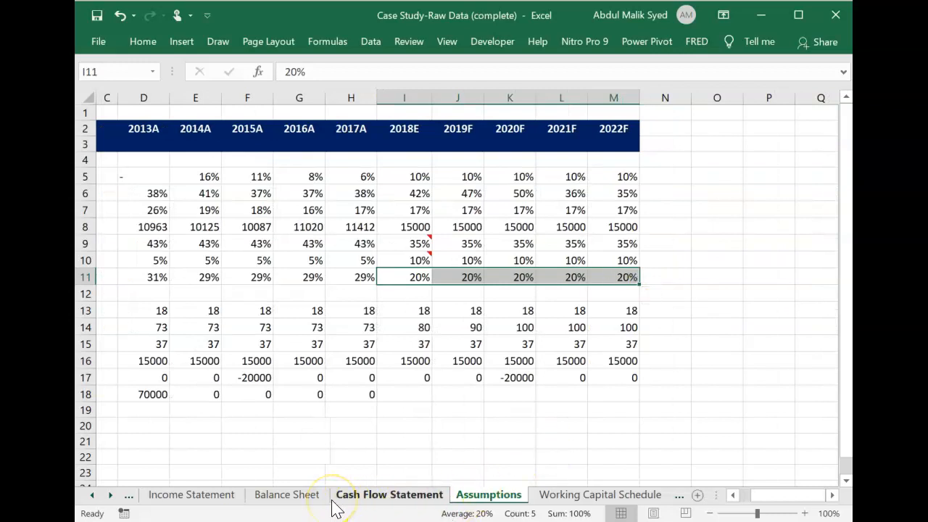
# Recheck the Taxes section of the case study and correct the 2018E tax rate in I11 to 28%.
pyautogui.hotkey('alt', 'Tab')
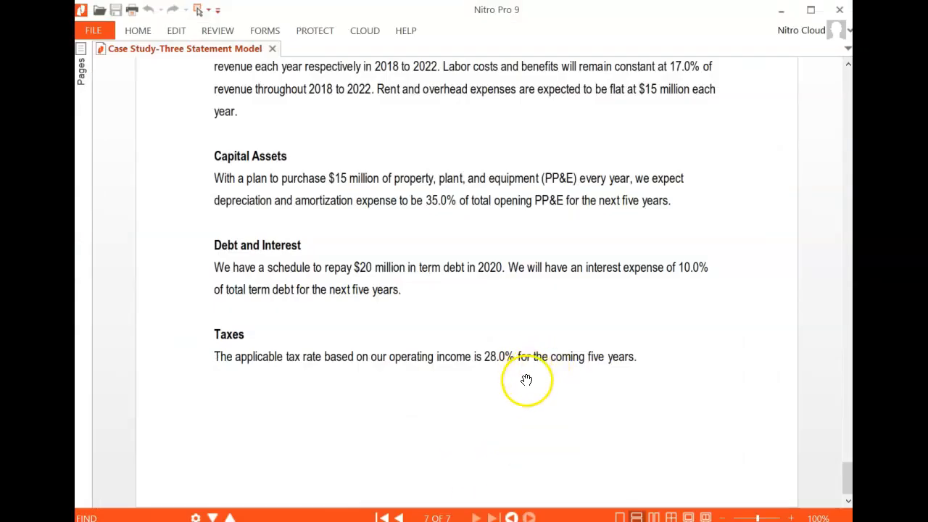
pyautogui.hotkey('alt', 'Tab')
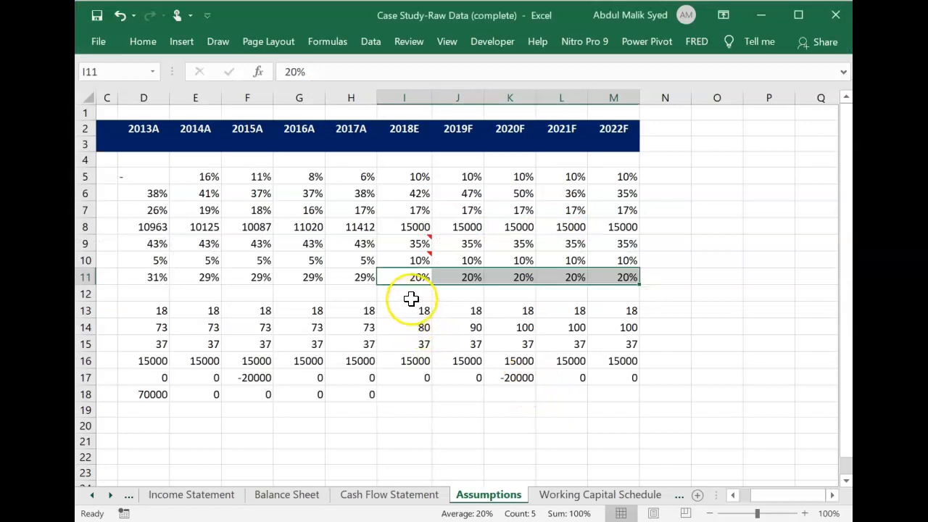
pyautogui.press('Left')
pyautogui.press('Right')
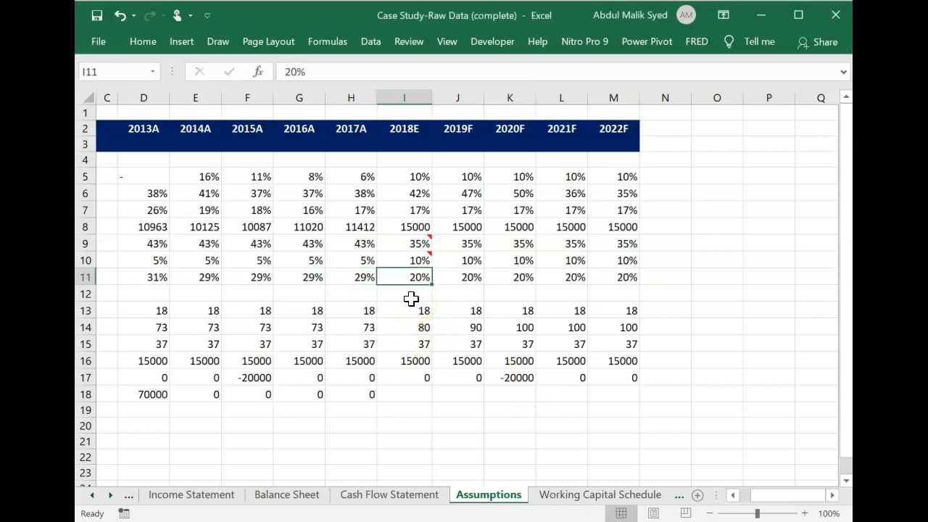
pyautogui.write('28')
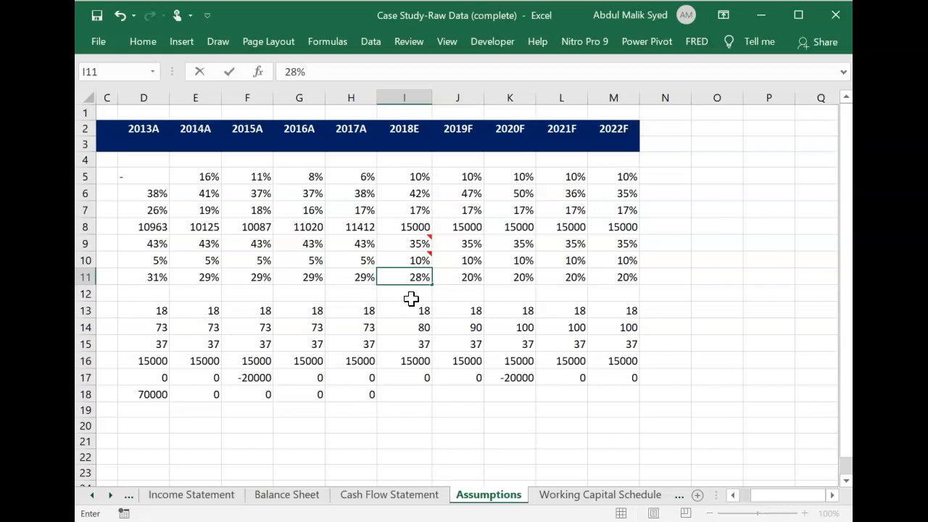
pyautogui.press('Return')
# Fill the corrected tax rate from I11 across the 2019F to 2022F columns, through M11.
pyautogui.press('Up')
pyautogui.hotkey('shift', 'Right')
pyautogui.hotkey('shift', 'Right')
pyautogui.hotkey('shift', 'Right')
pyautogui.hotkey('shift', 'Right')
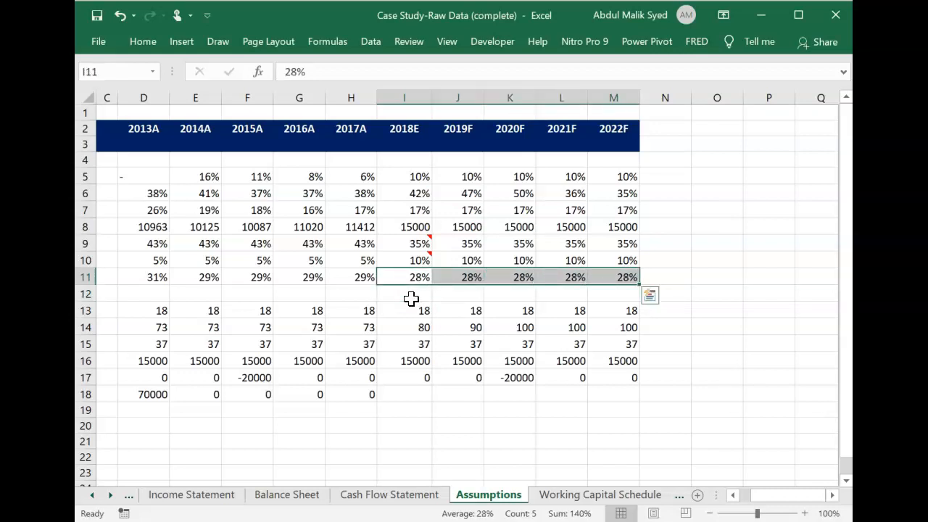
# Fill the Equity Issued (Repaid) formula from H18 across the 2018E to 2022F columns, through M18.
pyautogui.press('Down')
pyautogui.press('Down')
pyautogui.press('Down')
pyautogui.press('Down')
pyautogui.press('Down')
pyautogui.press('Down')
pyautogui.press('Down')
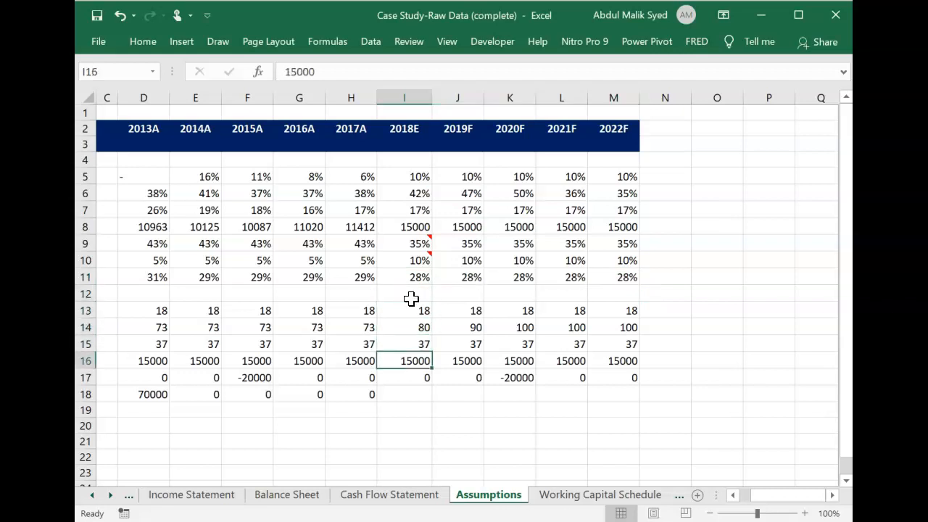
pyautogui.press('Left')
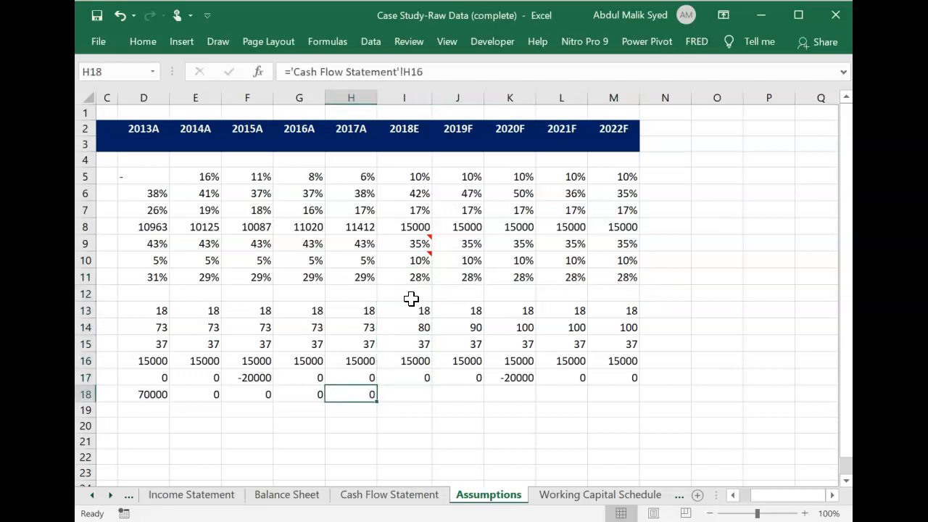
pyautogui.hotkey('shift', 'Right')
pyautogui.hotkey('shift', 'Right')
pyautogui.hotkey('shift', 'Right')
pyautogui.hotkey('shift', 'Right')
pyautogui.hotkey('shift', 'Right')
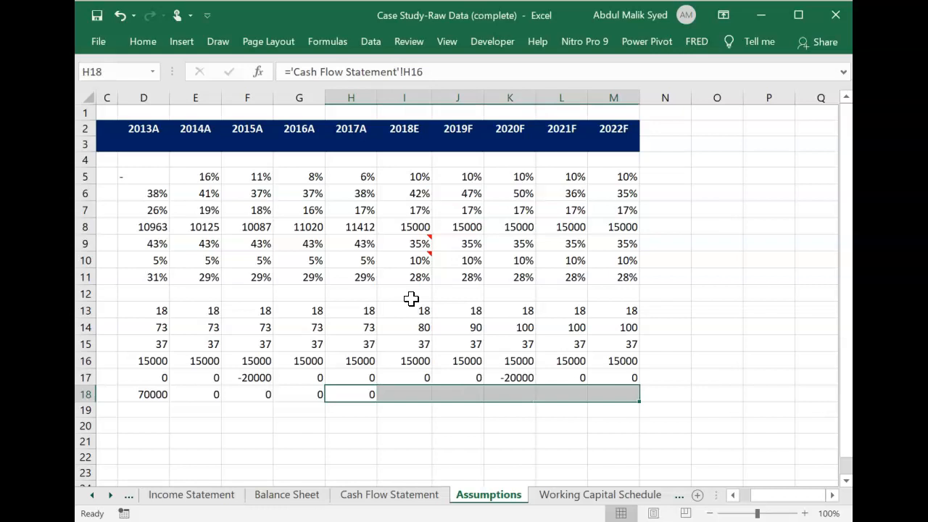
pyautogui.hotkey('ctrl', 'r')
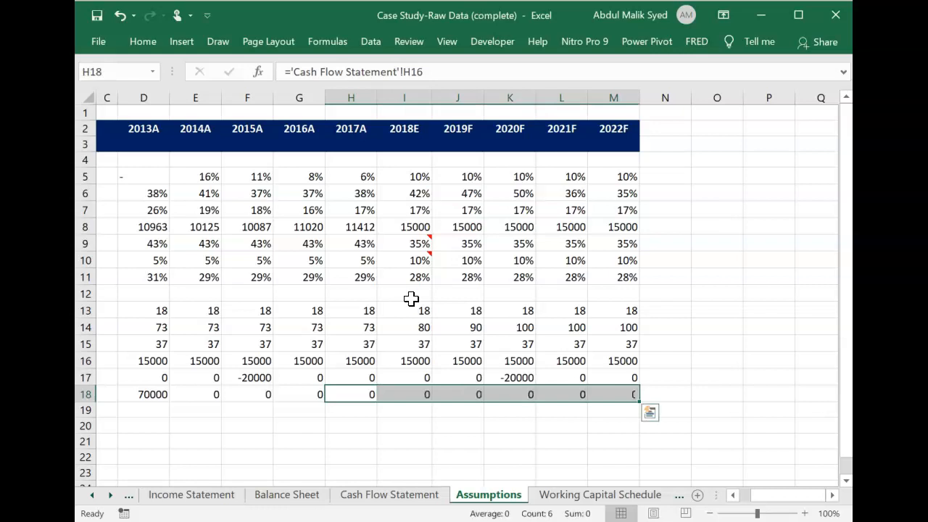
# Review the completed income statement and balance sheet assumptions against their row labels.
pyautogui.click(406, 425)
pyautogui.hscroll(-3, 406, 425)
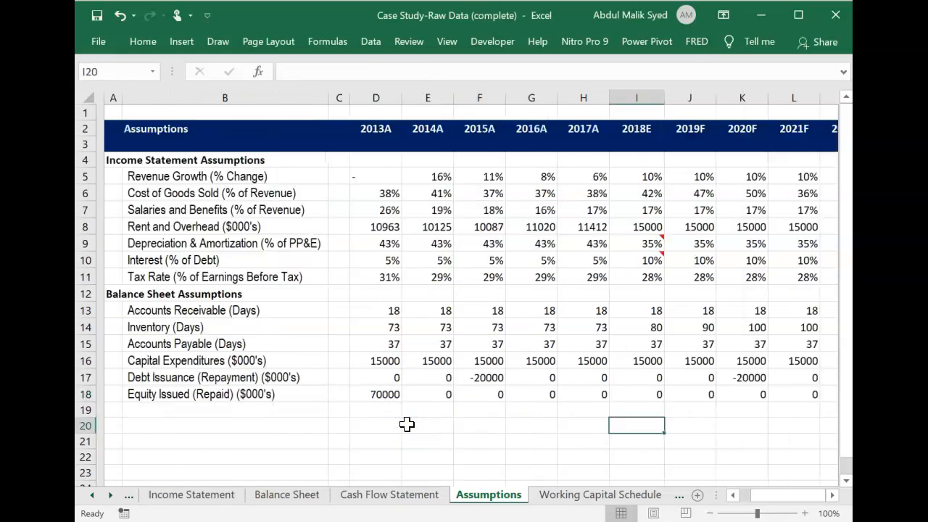
pyautogui.scroll(-3, 407, 425)
pyautogui.scroll(3, 407, 425)
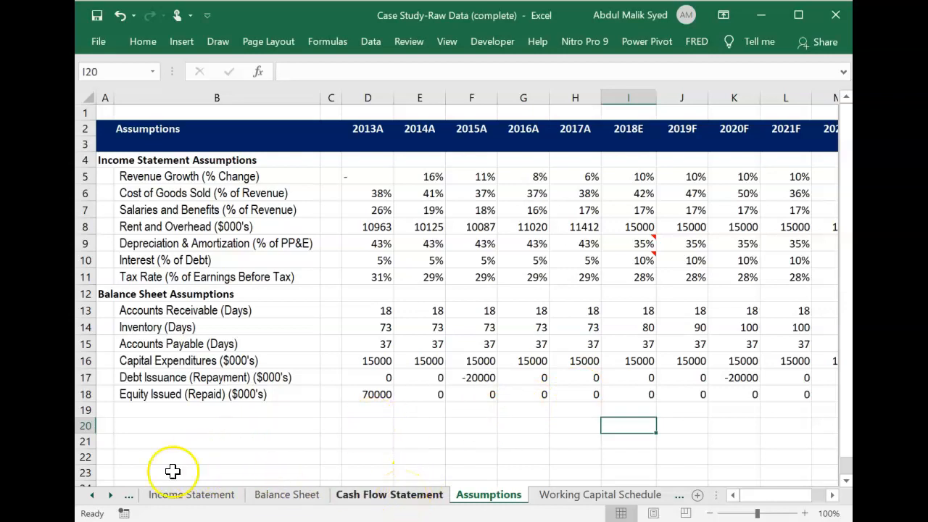
pyautogui.click(341, 446)
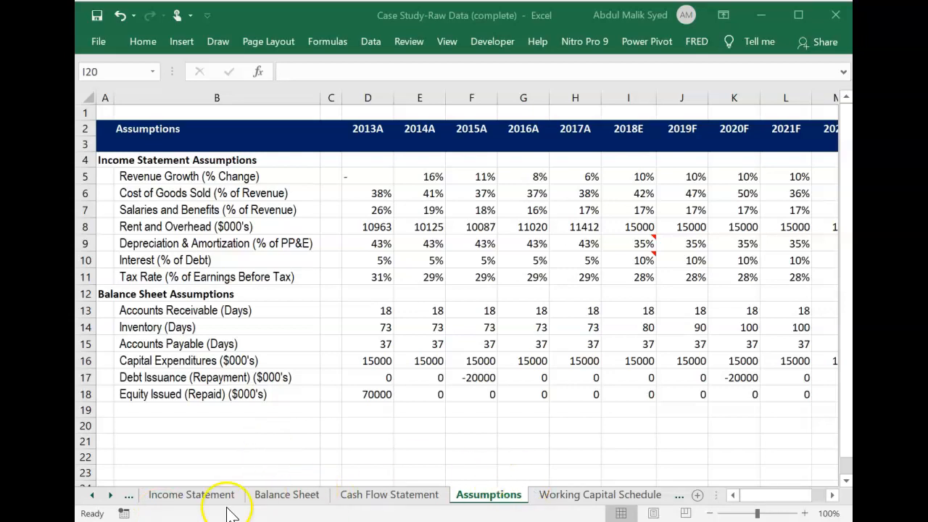
# Open the Income Statement sheet and select the 2018E revenue cell I4.
pyautogui.click(205, 499)
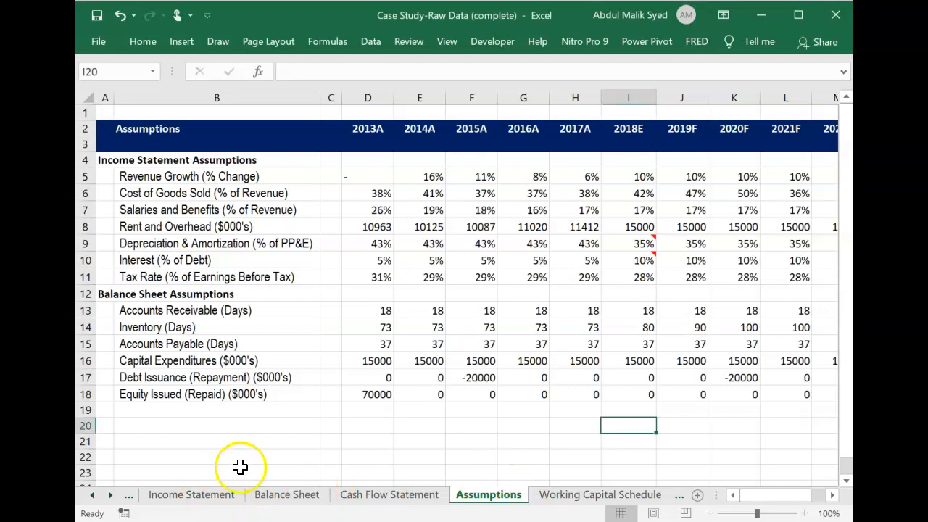
pyautogui.click(203, 495)
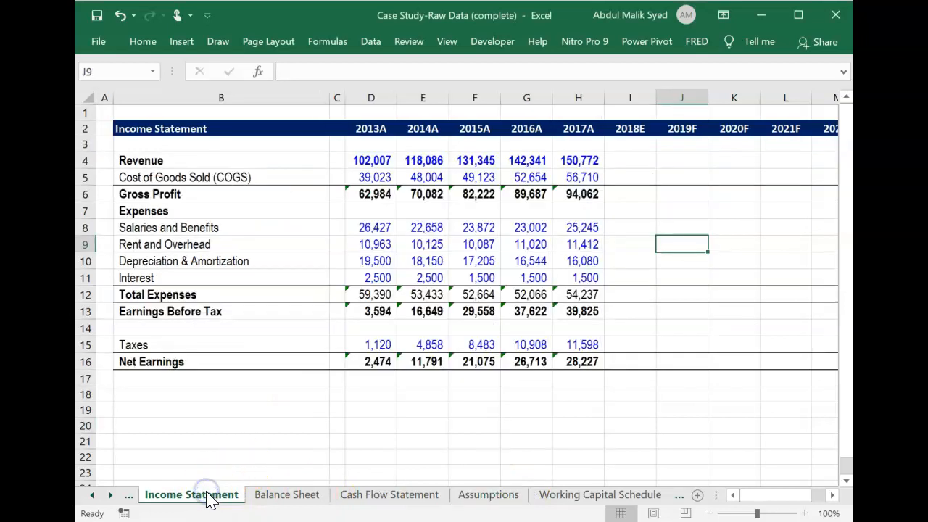
pyautogui.click(633, 156)
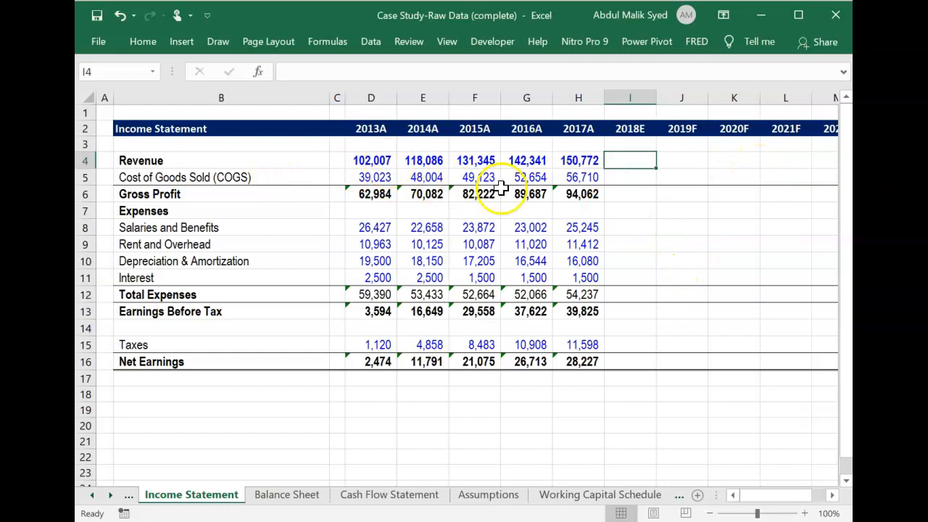
# Examine the income statement assumptions for 2018E to 2022F on the Assumptions sheet.
pyautogui.click(478, 499)
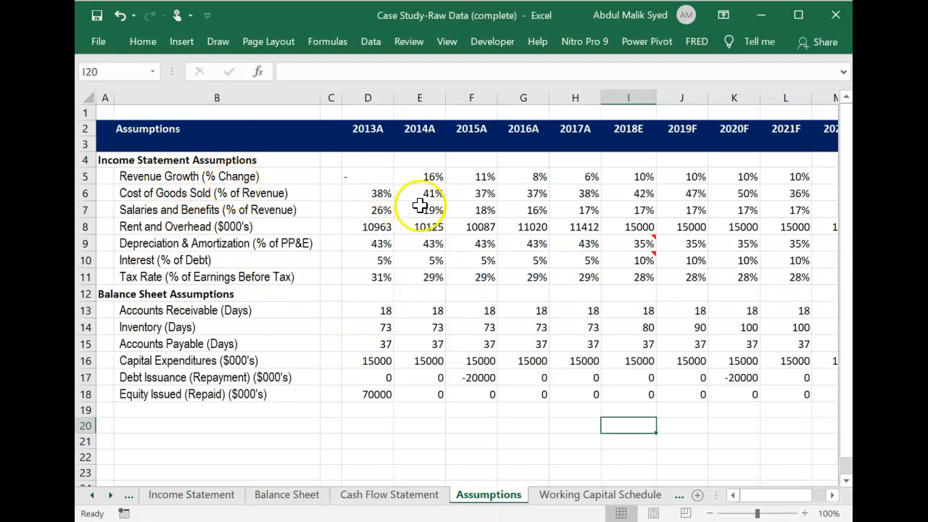
pyautogui.hscroll(2, 774, 195)
pyautogui.hscroll(1, 774, 195)
pyautogui.hscroll(-1, 774, 195)
pyautogui.hscroll(1, 773, 195)
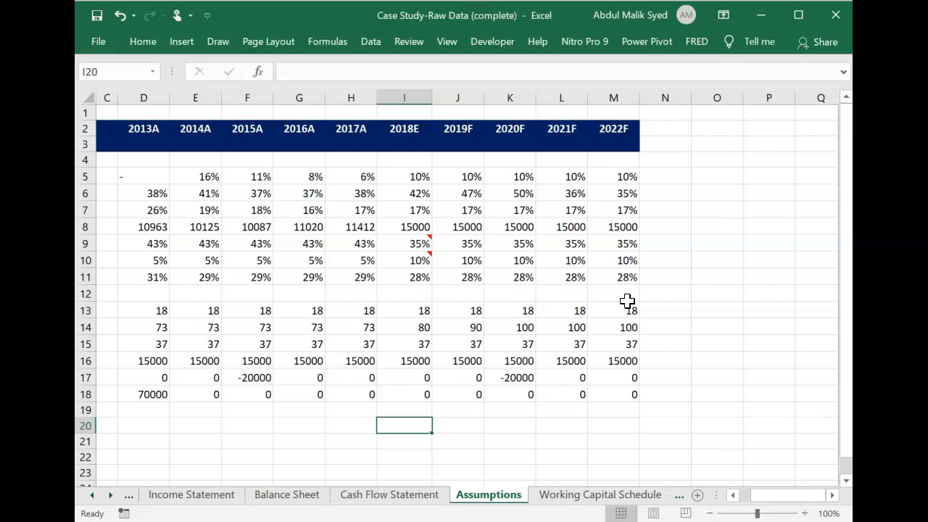
# Enter the 2018E revenue formula =H4*(1+Assumptions!I5) in I4 of the Income Statement.
pyautogui.click(208, 496)
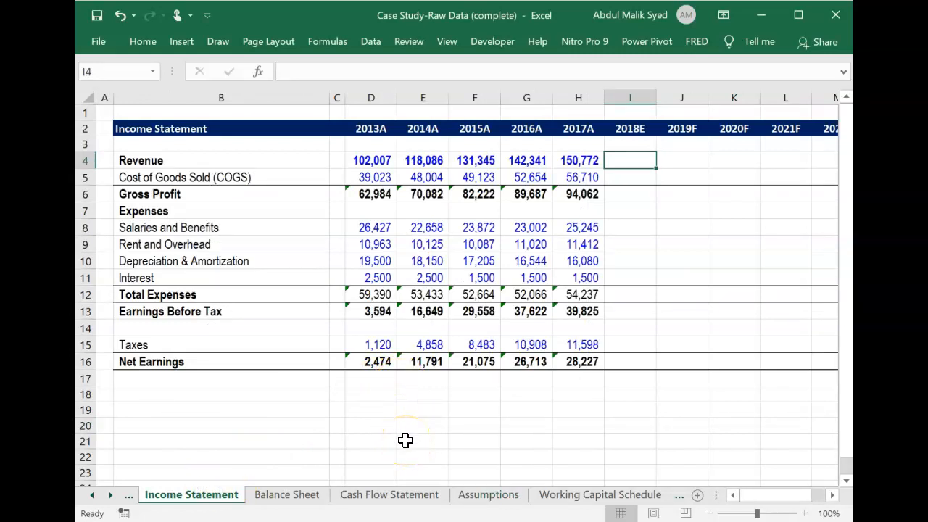
pyautogui.write('=')
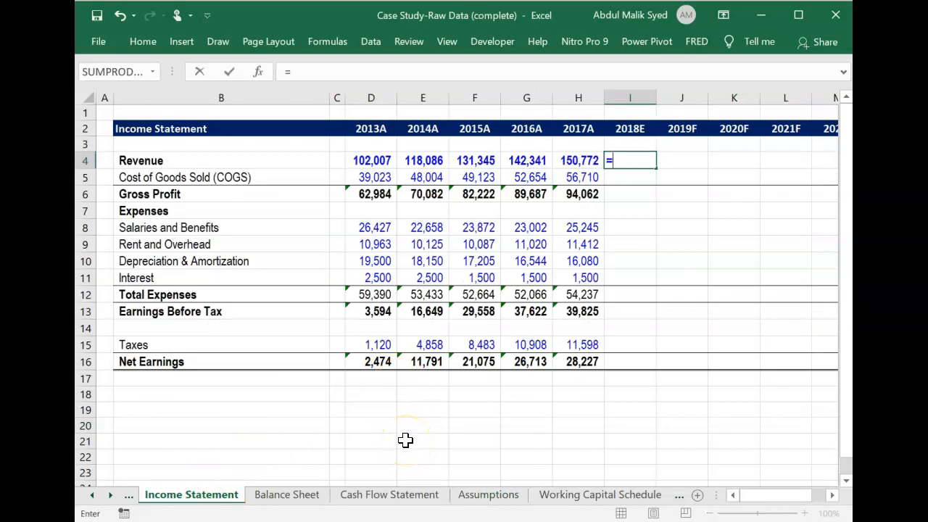
pyautogui.click(580, 160)
pyautogui.write('*')
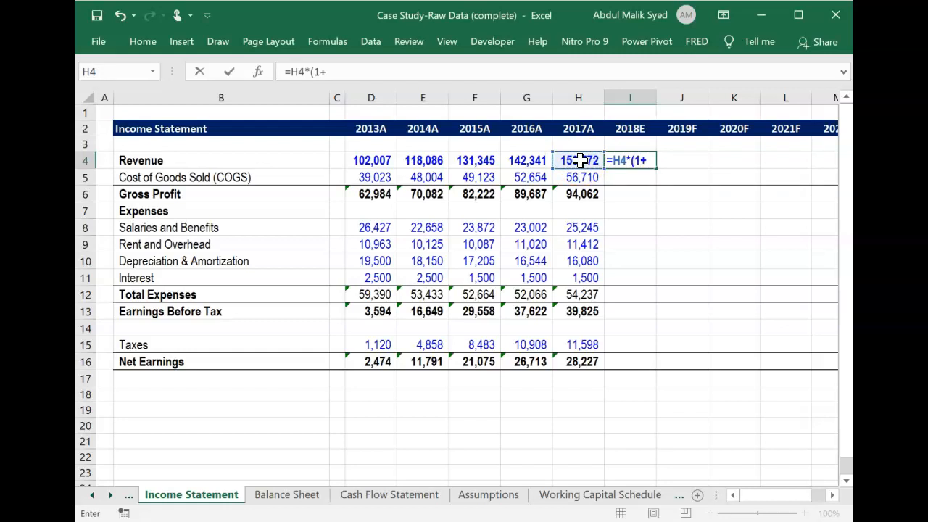
pyautogui.click(491, 495)
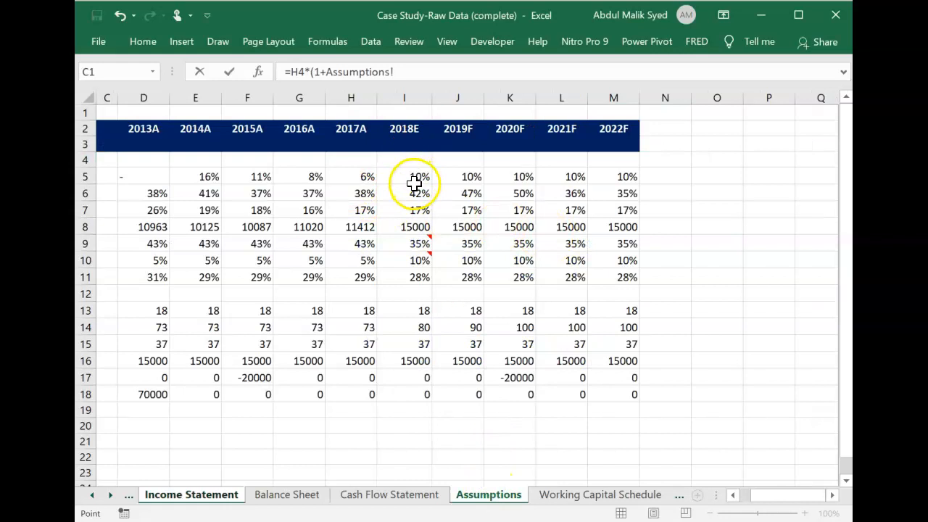
pyautogui.click(414, 178)
pyautogui.press('Return')
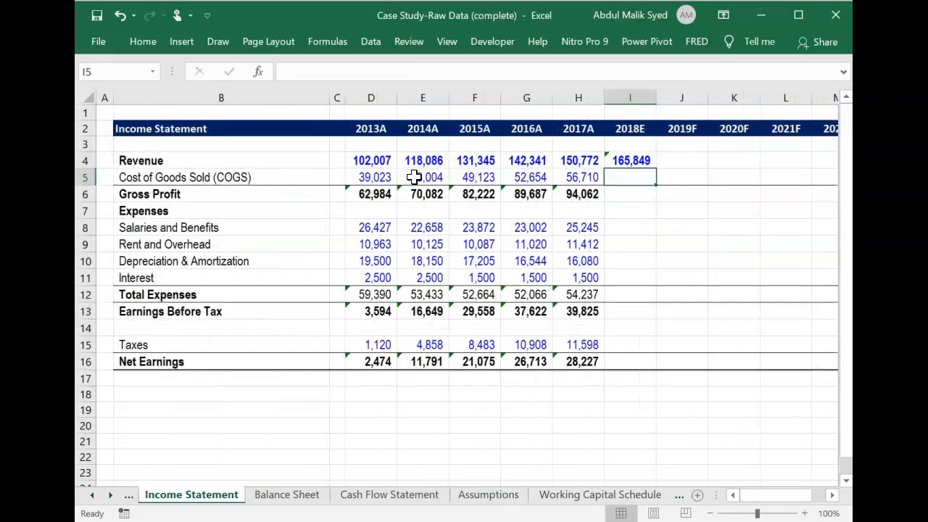
# Fill the revenue formula from I4 across the 2019F to 2022F columns, through M4.
pyautogui.click(645, 160)
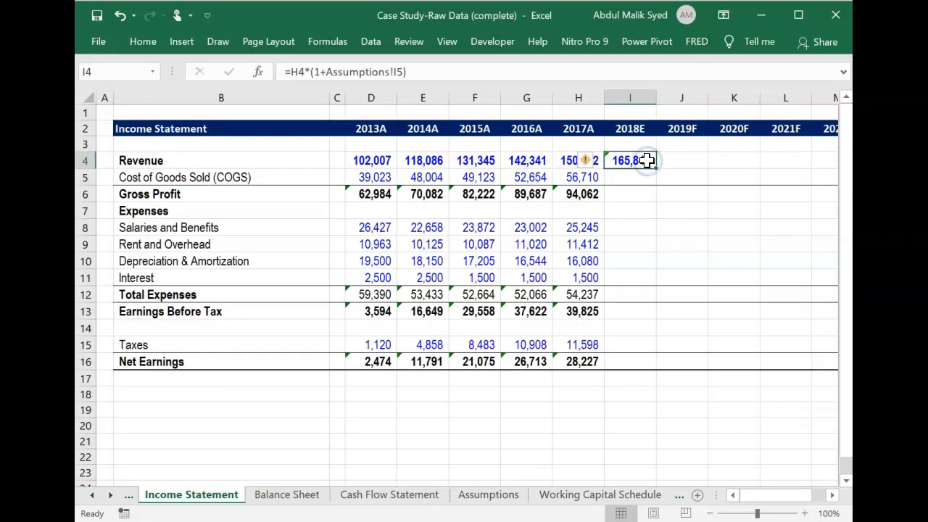
pyautogui.hotkey('shift', 'Right')
pyautogui.hotkey('shift', 'Right')
pyautogui.hotkey('shift', 'Right')
pyautogui.hotkey('shift', 'Right')
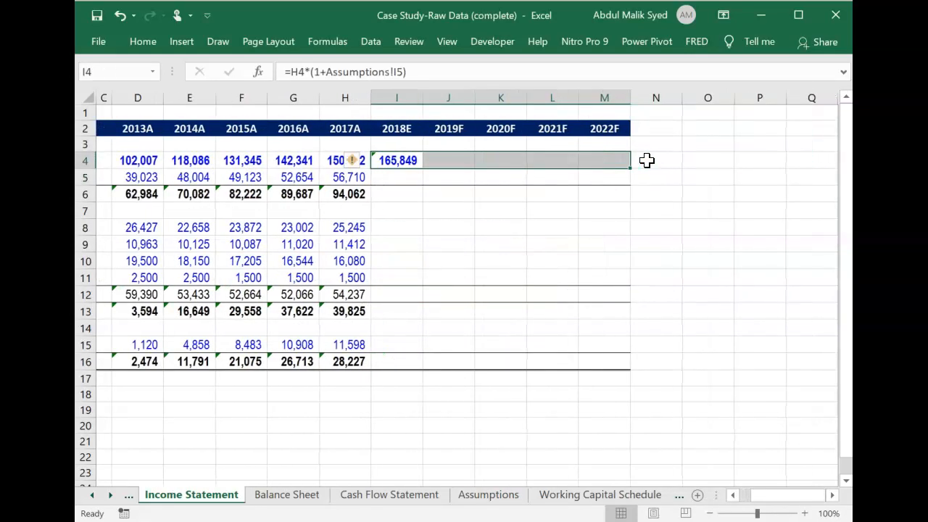
pyautogui.hotkey('ctrl', 'r')
pyautogui.press('Down')
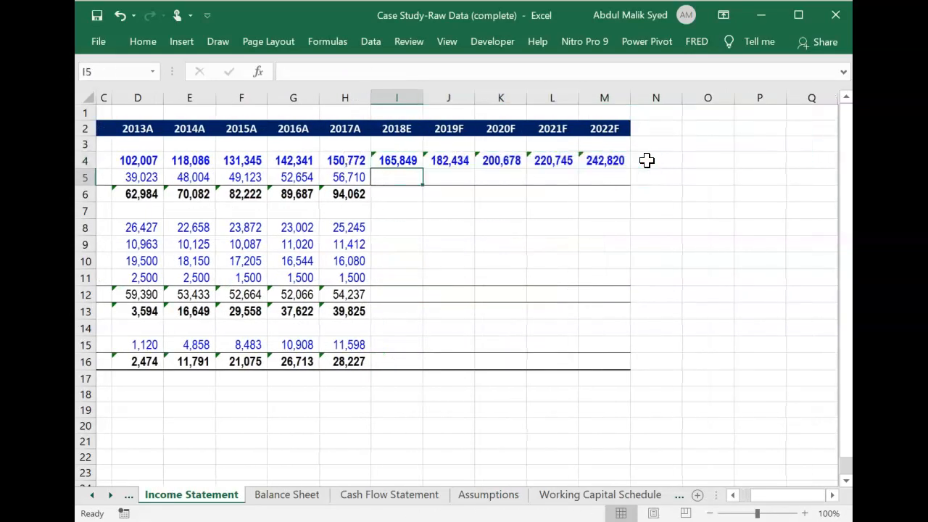
# Check on the Assumptions sheet which basis the Cost of Goods Sold assumption uses, and return to the Income Statement.
pyautogui.press('Left')
pyautogui.press('Left')
pyautogui.press('Left')
pyautogui.press('Left')
pyautogui.press('Left')
pyautogui.press('Left')
pyautogui.press('Left')
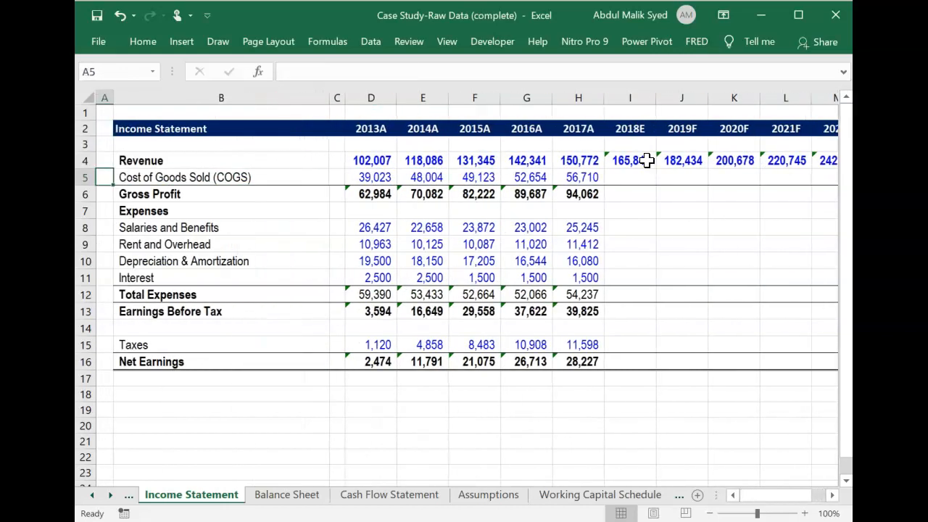
pyautogui.click(500, 498)
pyautogui.hscroll(-2, 250, 314)
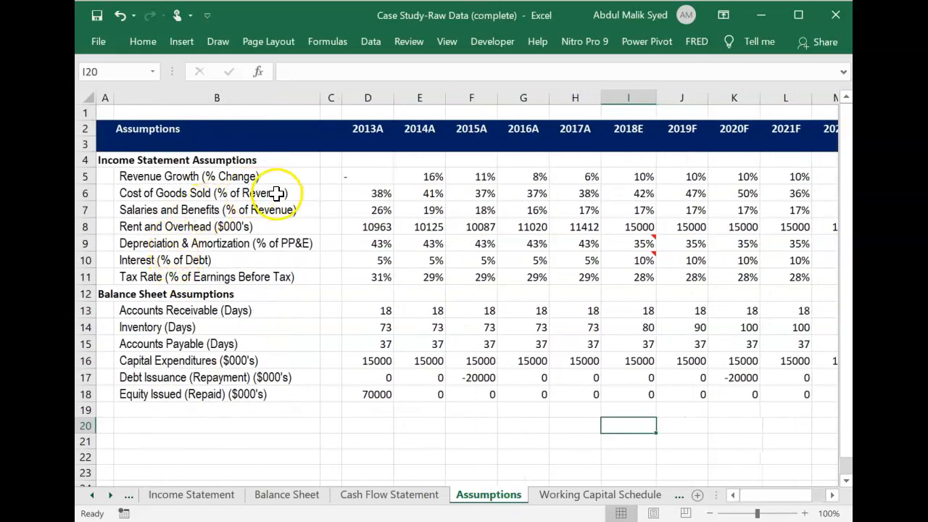
pyautogui.click(214, 495)
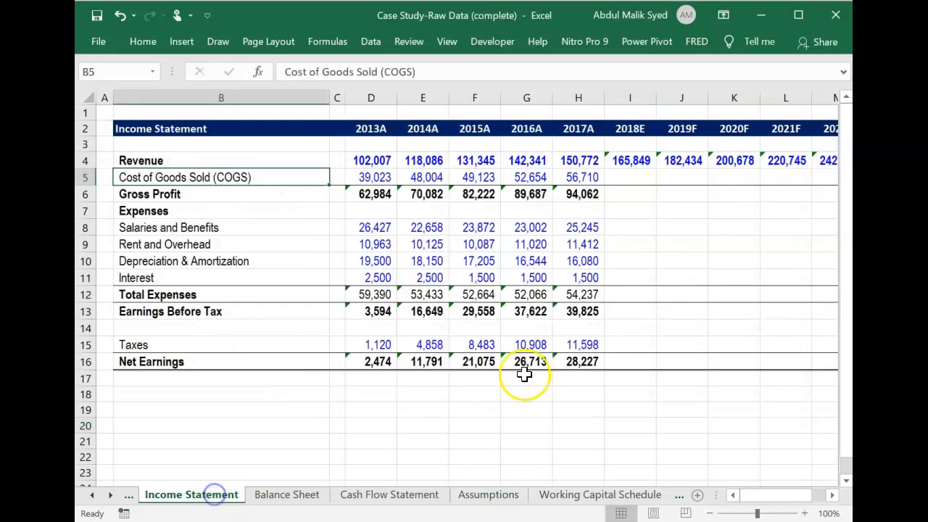
# Enter the 2018E cost of goods sold formula =I4*Assumptions!I6 in I5 of the Income Statement.
pyautogui.click(635, 175)
pyautogui.write('=')
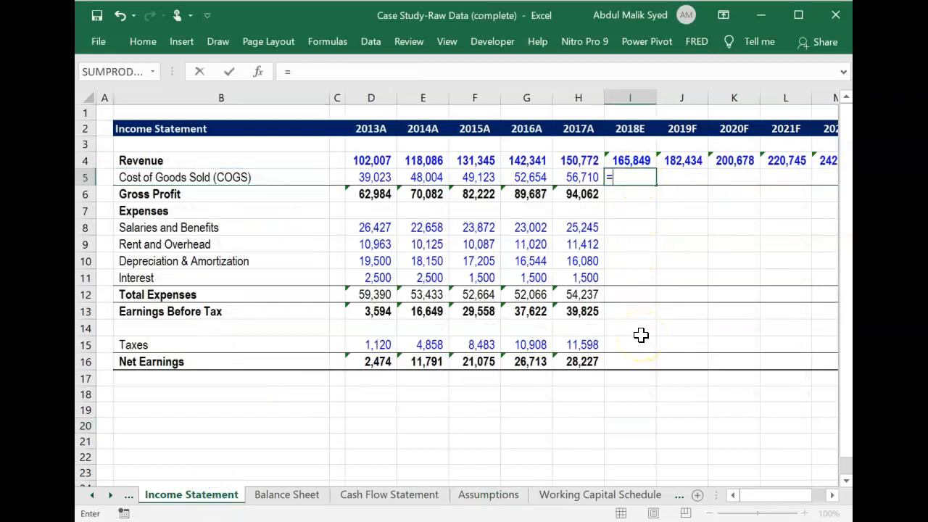
pyautogui.press('Up')
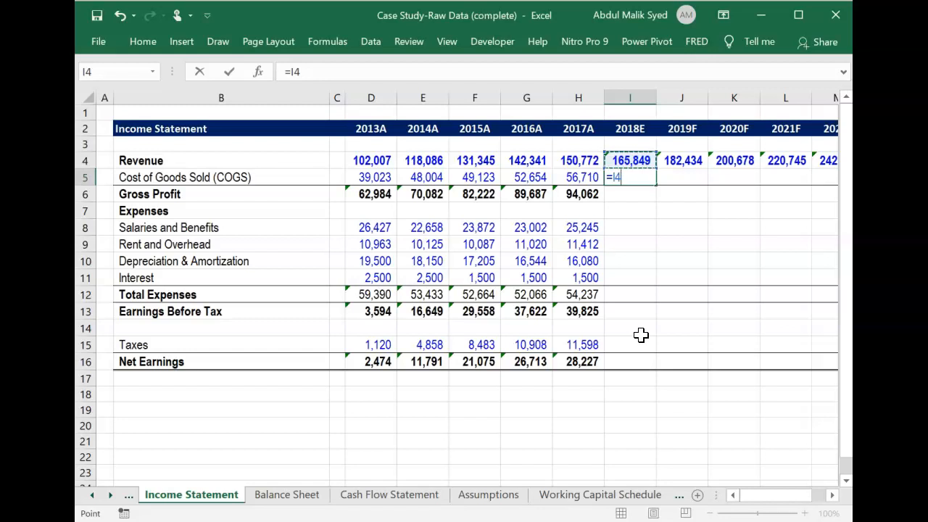
pyautogui.write('*')
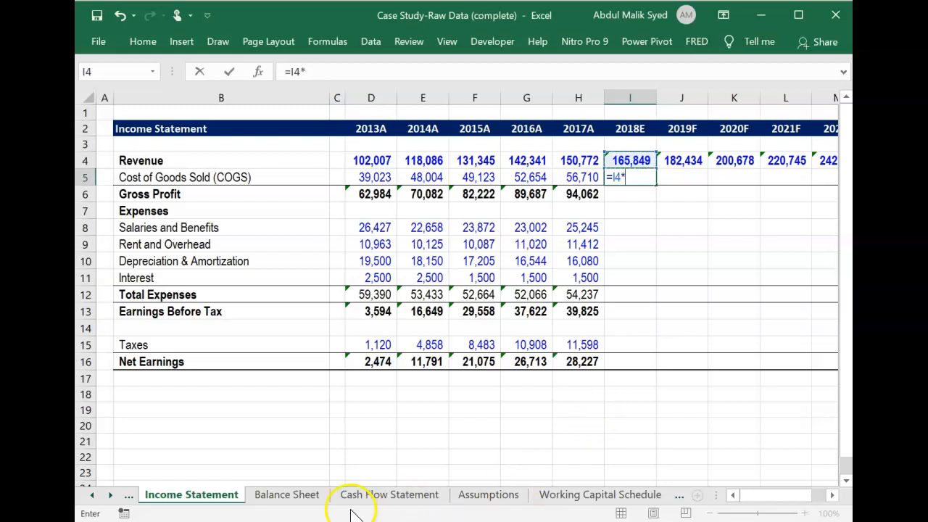
pyautogui.click(498, 501)
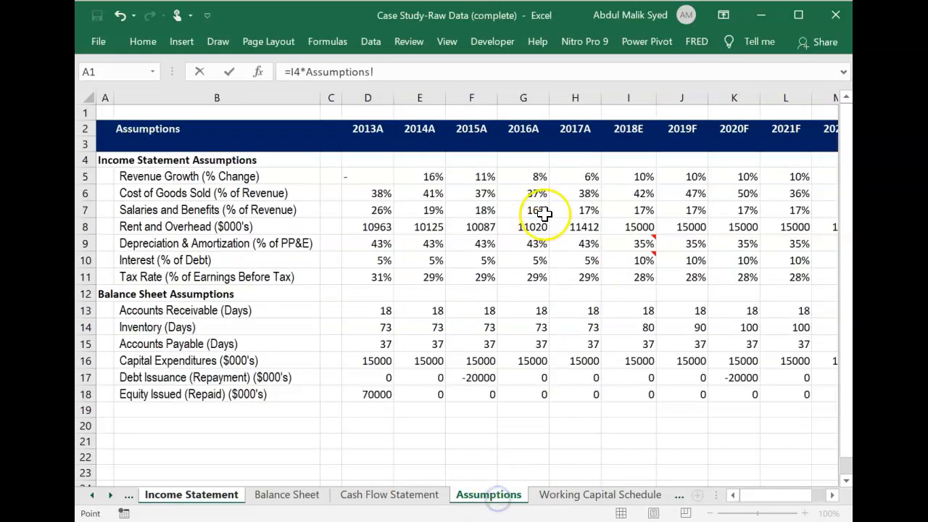
pyautogui.click(636, 192)
pyautogui.press('Return')
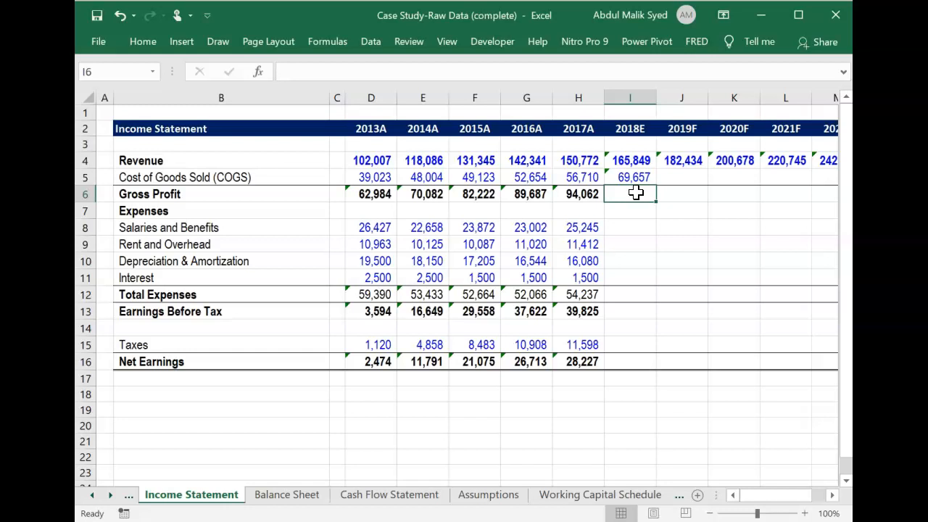
# Fill the gross profit formula from H6 across the 2018E to 2022F columns, through M6.
pyautogui.press('Left')
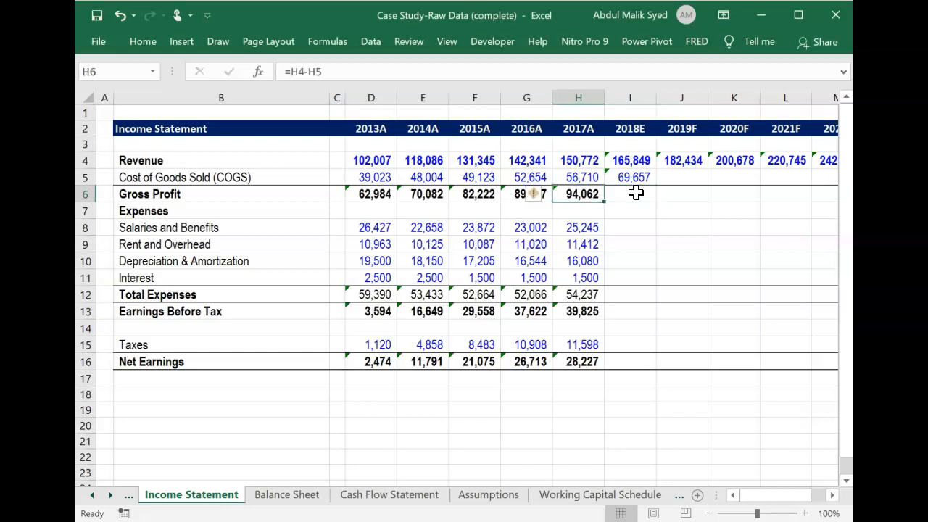
pyautogui.hotkey('shift', 'Right')
pyautogui.hotkey('shift', 'Right')
pyautogui.hotkey('shift', 'Right')
pyautogui.hotkey('shift', 'Right')
pyautogui.hotkey('shift', 'Right')
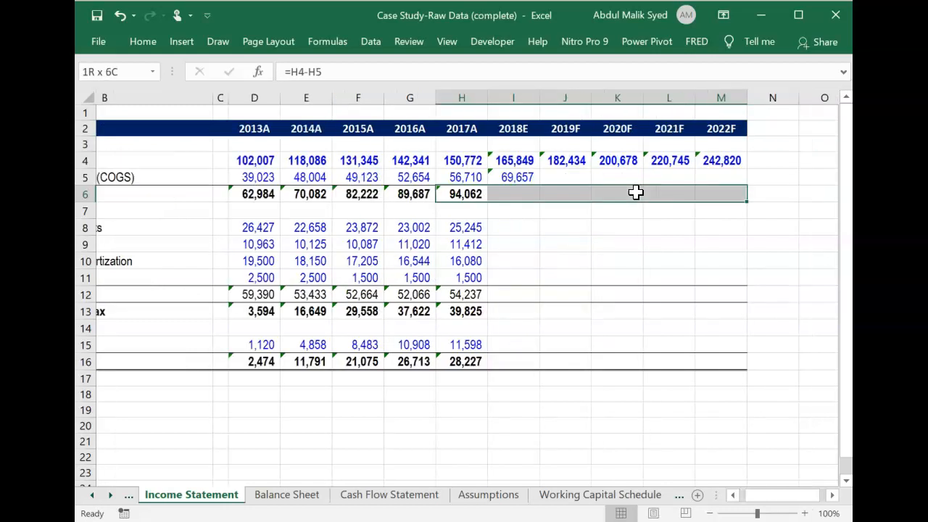
pyautogui.hotkey('ctrl', 'r')
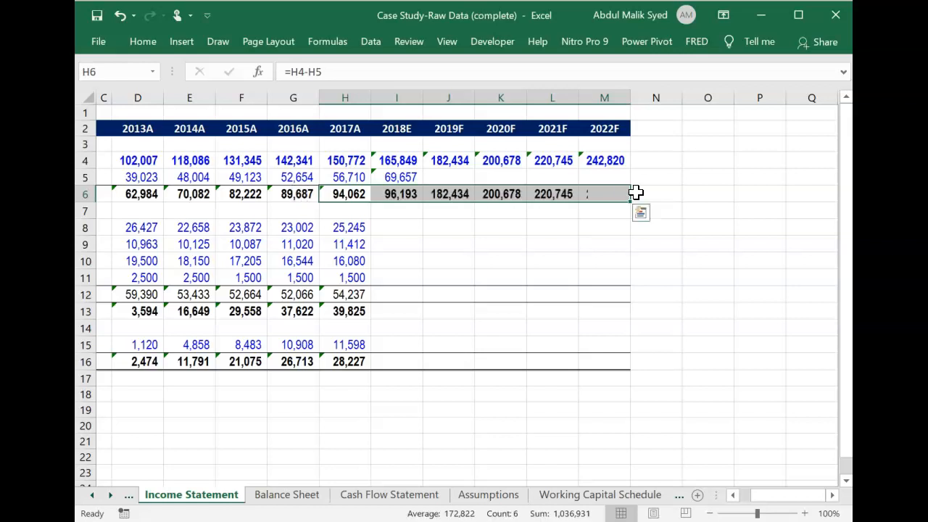
# Fill the total expenses formula from H12 across the 2018E to 2022F columns, through M12.
pyautogui.click(346, 294)
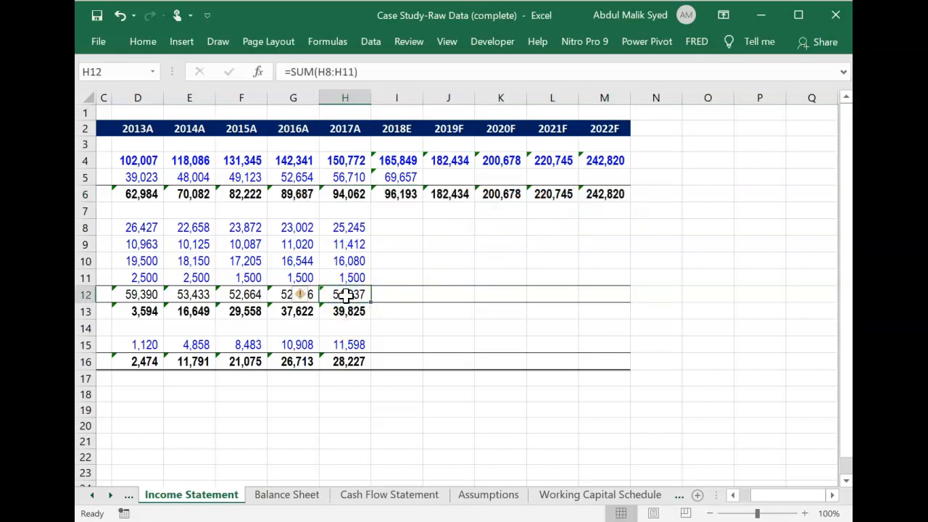
pyautogui.hotkey('shift', 'Right')
pyautogui.hotkey('shift', 'Right')
pyautogui.hotkey('shift', 'Right')
pyautogui.hotkey('shift', 'Right')
pyautogui.hotkey('shift', 'Right')
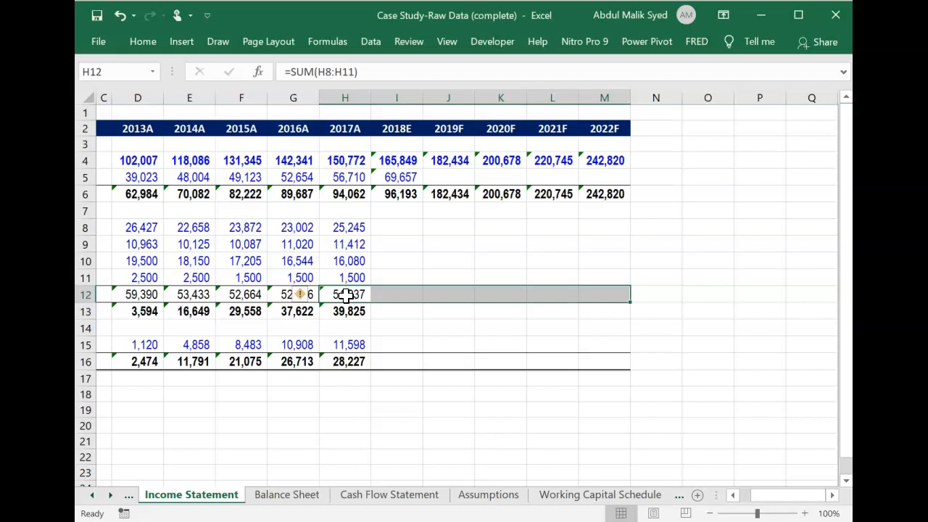
pyautogui.hotkey('ctrl', 'r')
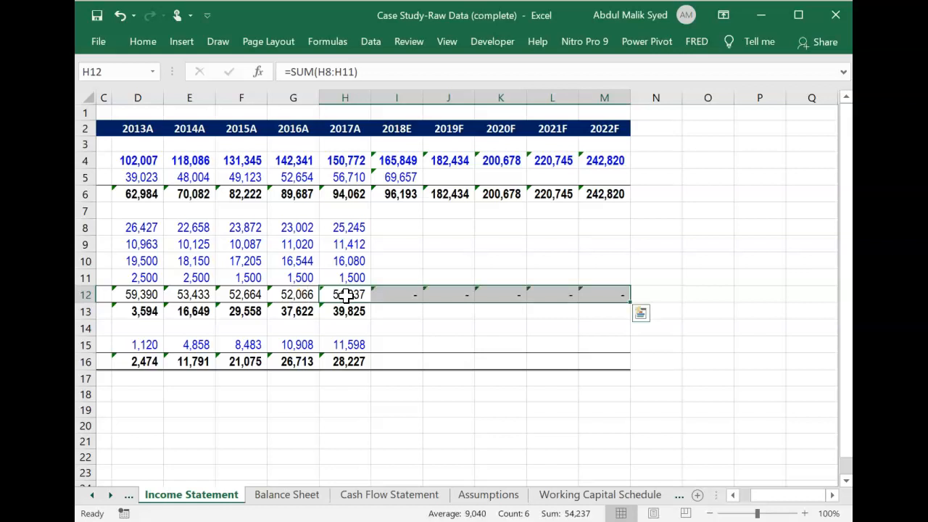
# Fill the earnings before tax formula from H13 across the 2018E to 2022F columns, through M13.
pyautogui.hscroll(-1, 346, 294)
pyautogui.click(571, 310)
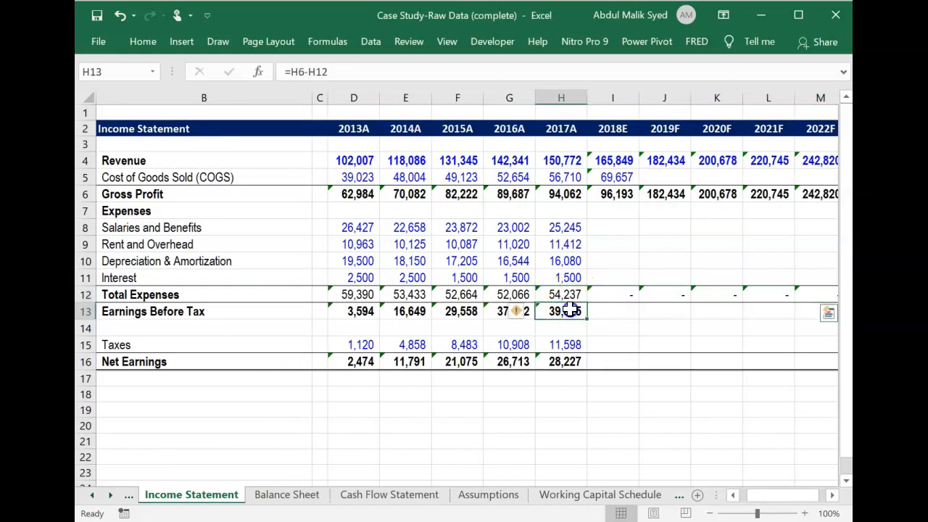
pyautogui.hotkey('shift', 'Right')
pyautogui.hotkey('shift', 'Right')
pyautogui.hotkey('shift', 'Right')
pyautogui.hotkey('shift', 'Right')
pyautogui.hotkey('shift', 'Right')
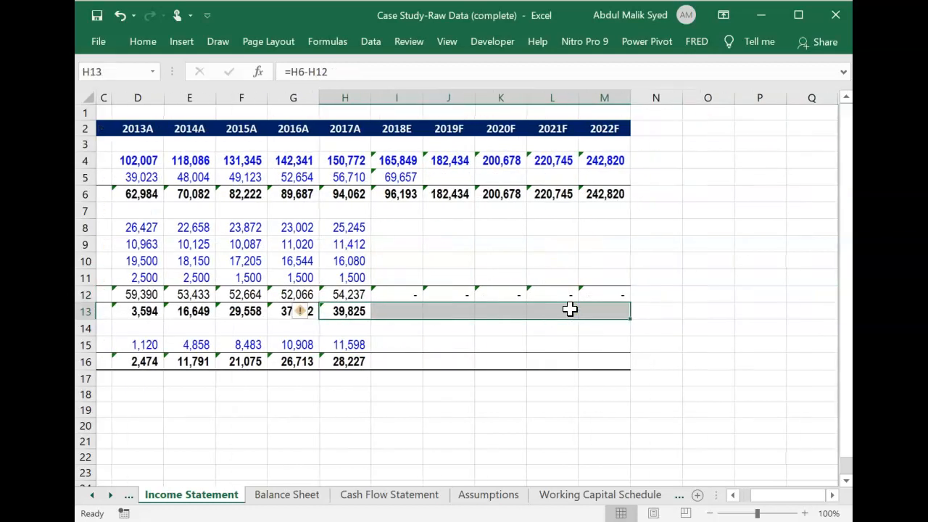
pyautogui.hotkey('ctrl', 'r')
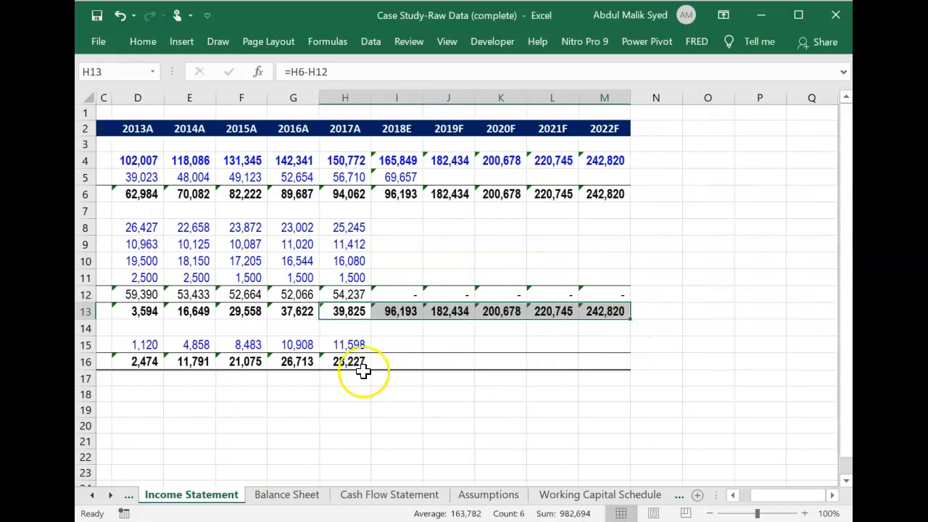
# Fill the net earnings formula from H16 across the 2018E to 2022F columns, through M16.
pyautogui.click(354, 364)
pyautogui.hotkey('shift', 'Right')
pyautogui.hotkey('shift', 'Right')
pyautogui.hotkey('shift', 'Right')
pyautogui.hotkey('shift', 'Right')
pyautogui.hotkey('shift', 'Right')
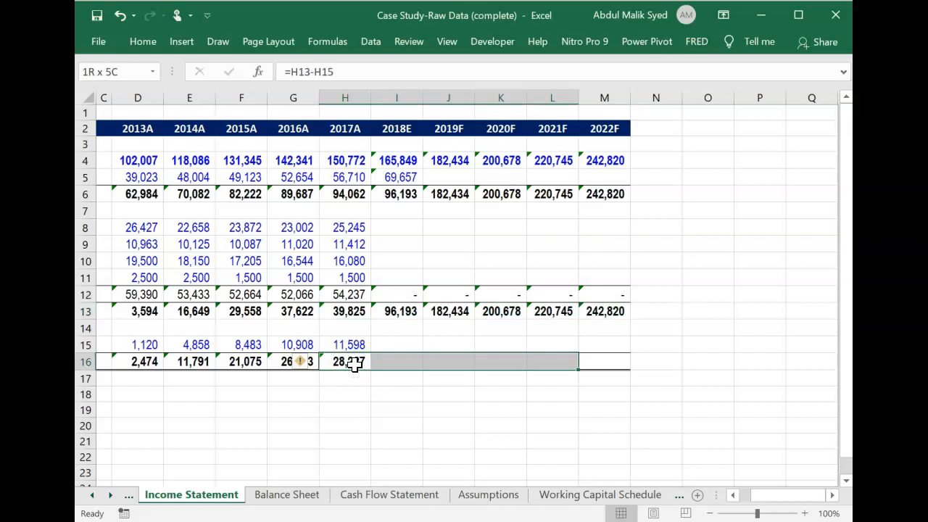
pyautogui.hotkey('ctrl', 'r')
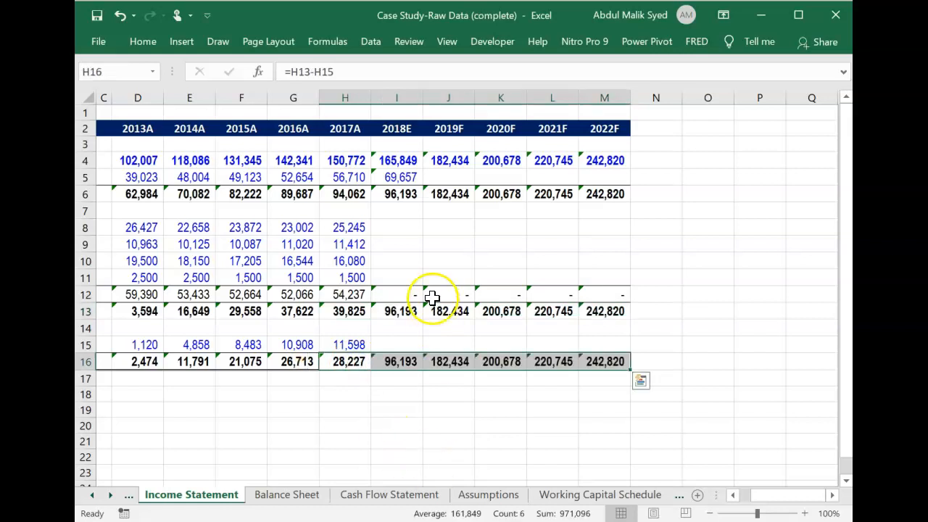
# Fill the cost of goods sold formula from I5 across the 2019F to 2022F columns, through M5.
pyautogui.click(411, 217)
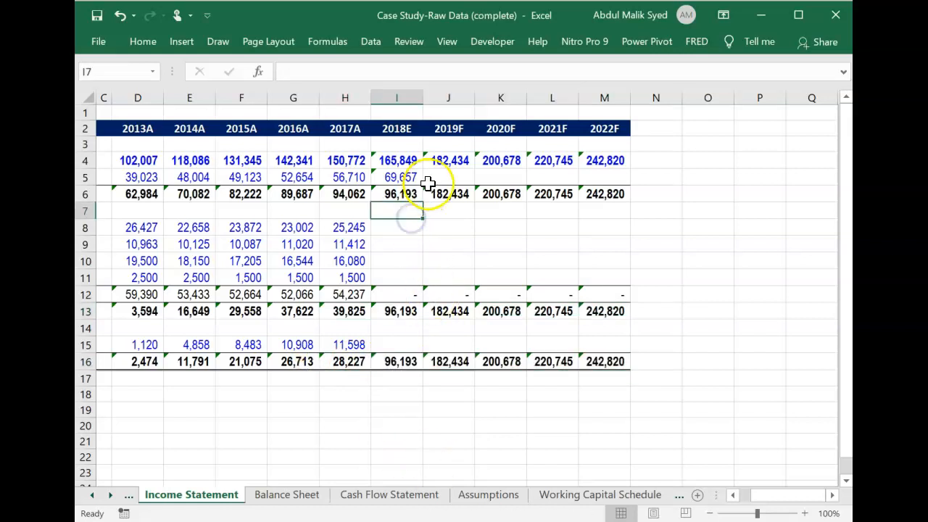
pyautogui.click(406, 176)
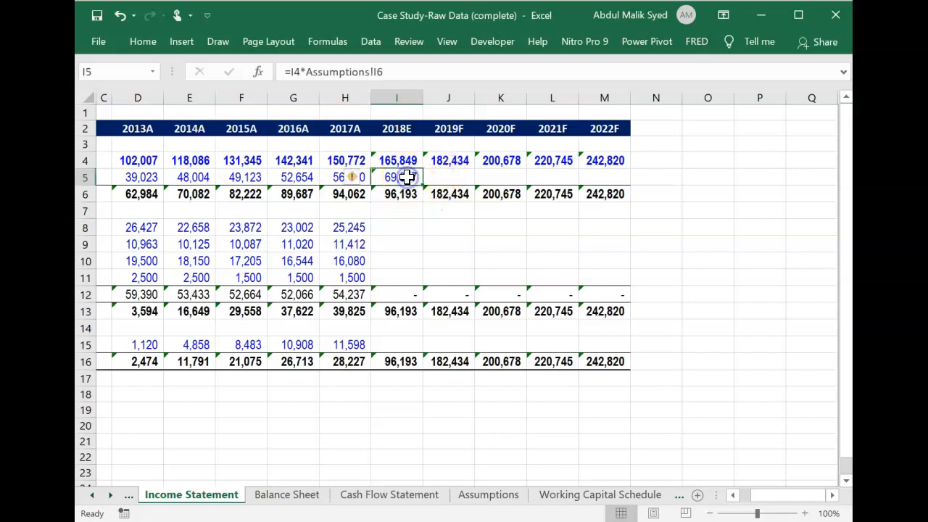
pyautogui.hotkey('shift', 'Right')
pyautogui.hotkey('shift', 'Right')
pyautogui.hotkey('shift', 'Right')
pyautogui.hotkey('shift', 'Right')
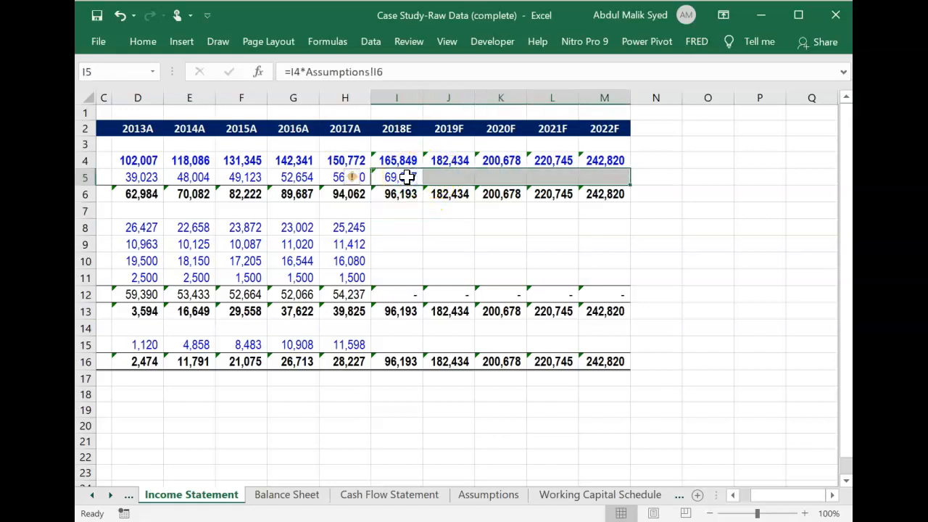
pyautogui.hotkey('ctrl', 'r')
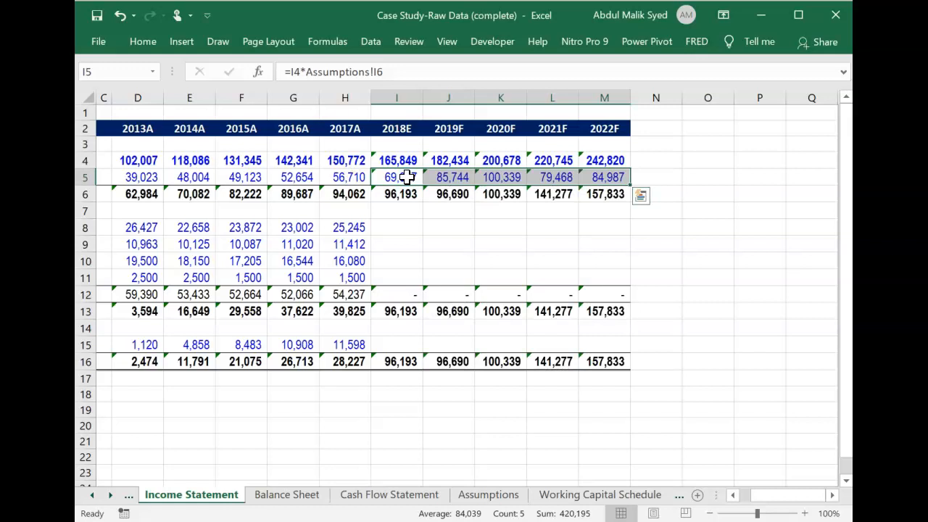
pyautogui.press('Down')
# Check on the Assumptions sheet which basis the Salaries and Benefits assumption uses, and return to I8 of the Income Statement.
pyautogui.press('Down')
pyautogui.press('Up')
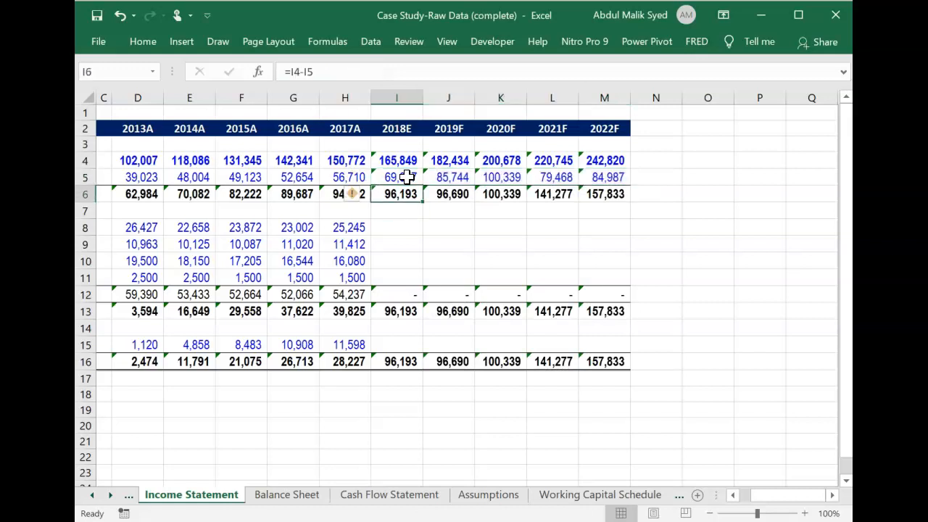
pyautogui.press('Left')
pyautogui.press('Left')
pyautogui.press('Left')
pyautogui.press('Left')
pyautogui.press('Left')
pyautogui.press('Left')
pyautogui.press('Left')
pyautogui.press('Left')
pyautogui.press('Down')
pyautogui.press('Down')
pyautogui.press('Right')
pyautogui.press('Right')
pyautogui.press('Right')
pyautogui.press('Right')
pyautogui.press('Right')
pyautogui.press('Right')
pyautogui.press('Right')
pyautogui.press('Right')
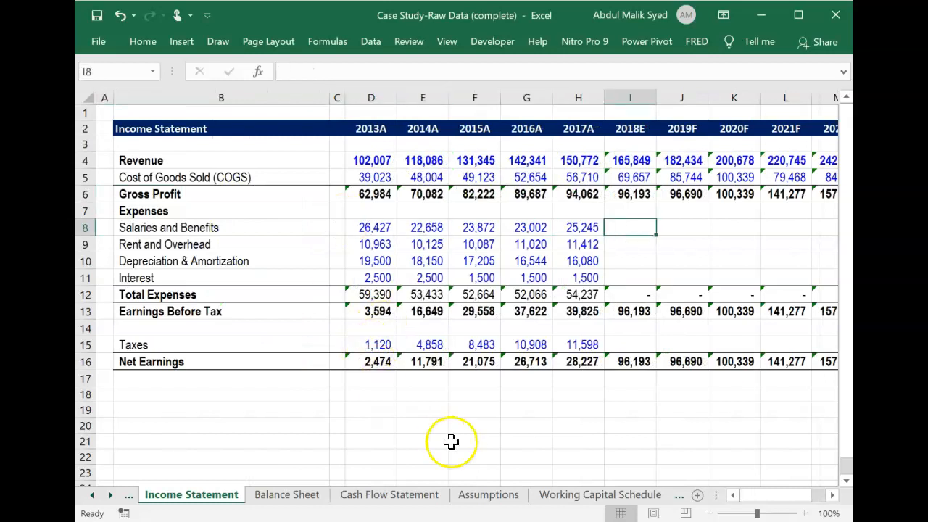
pyautogui.click(488, 495)
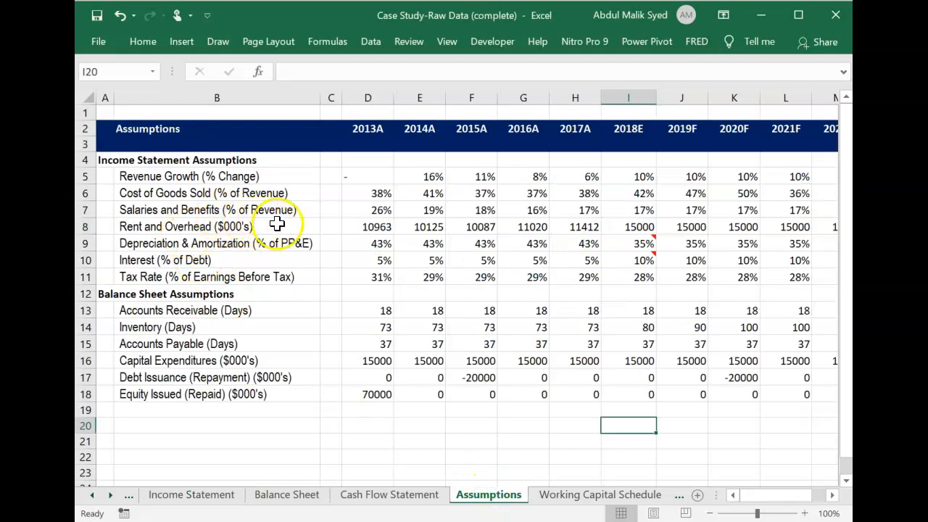
pyautogui.click(197, 497)
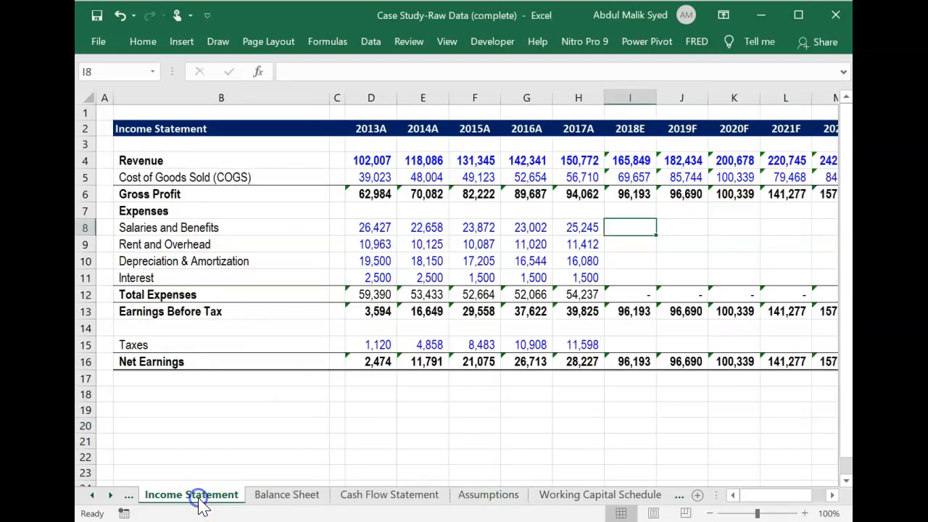
# Enter the 2018E salaries and benefits formula =I4*Assumptions!I7 in I8 of the Income Statement.
pyautogui.write('=')
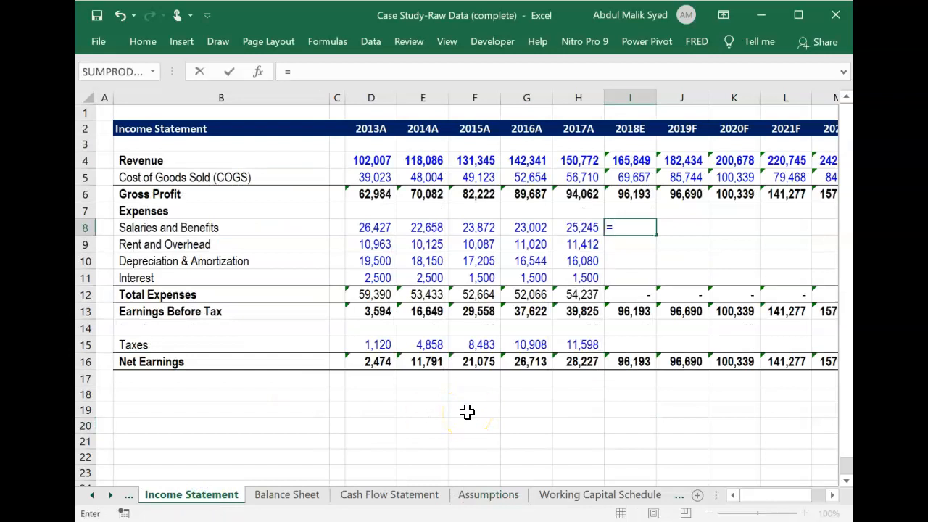
pyautogui.press('Up')
pyautogui.press('Up')
pyautogui.press('Up')
pyautogui.press('Up')
pyautogui.press('Up')
pyautogui.press('Down')
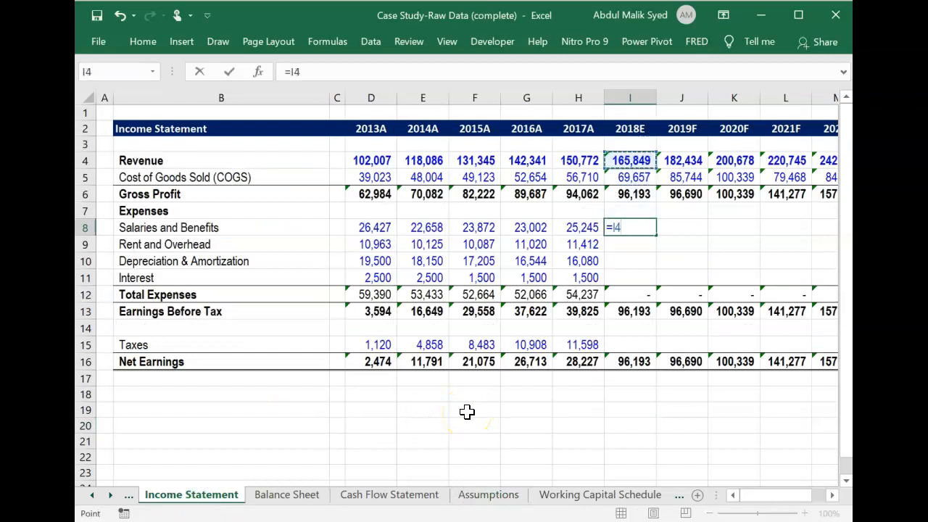
pyautogui.write('*')
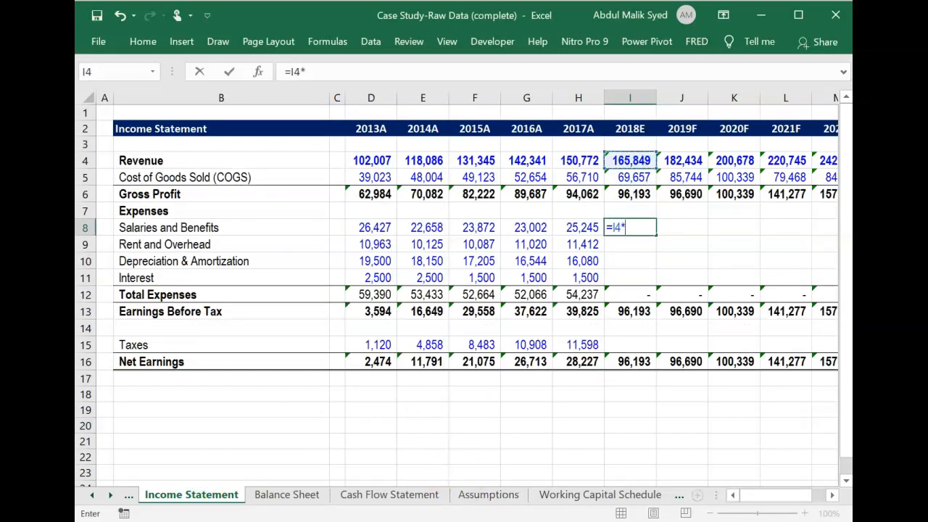
pyautogui.click(486, 499)
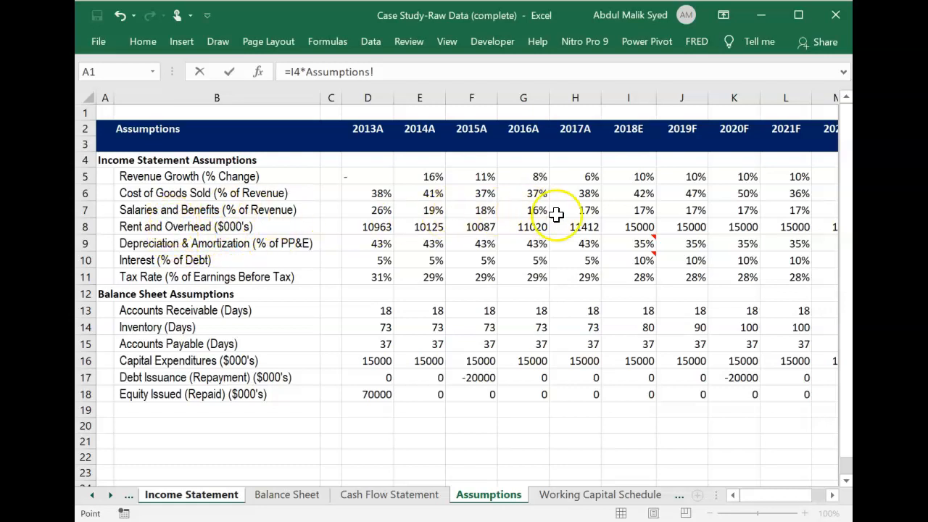
pyautogui.click(644, 210)
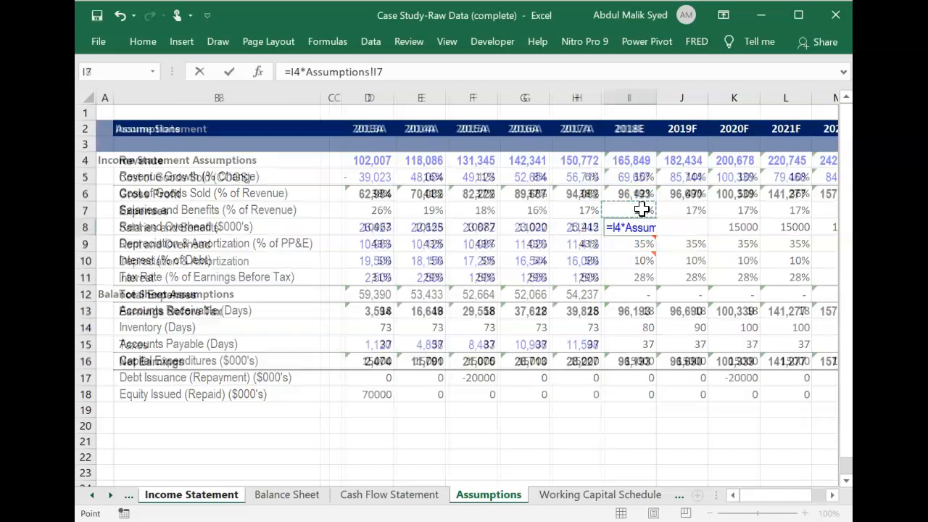
pyautogui.press('Return')
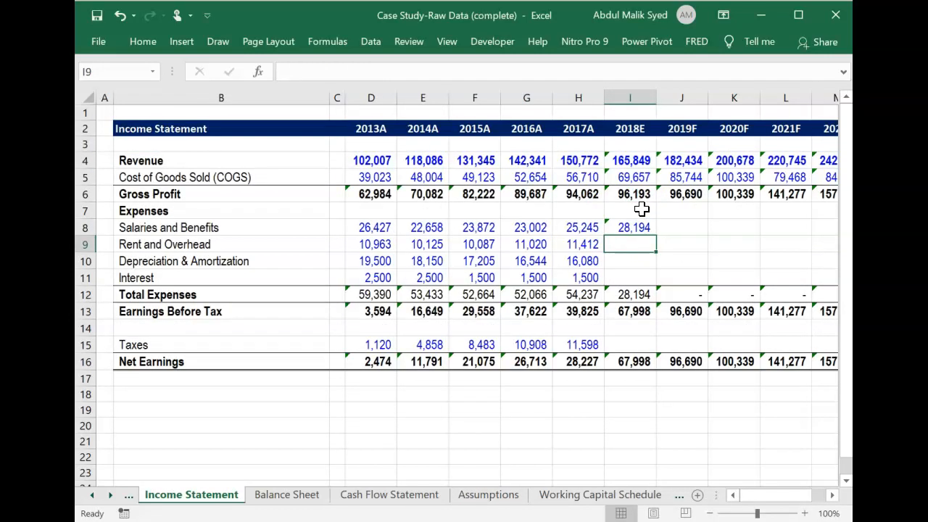
# Check the Rent and Overhead assumption and link the 2018E rent and overhead in I9 to it with =Assumptions!I8.
pyautogui.click(490, 496)
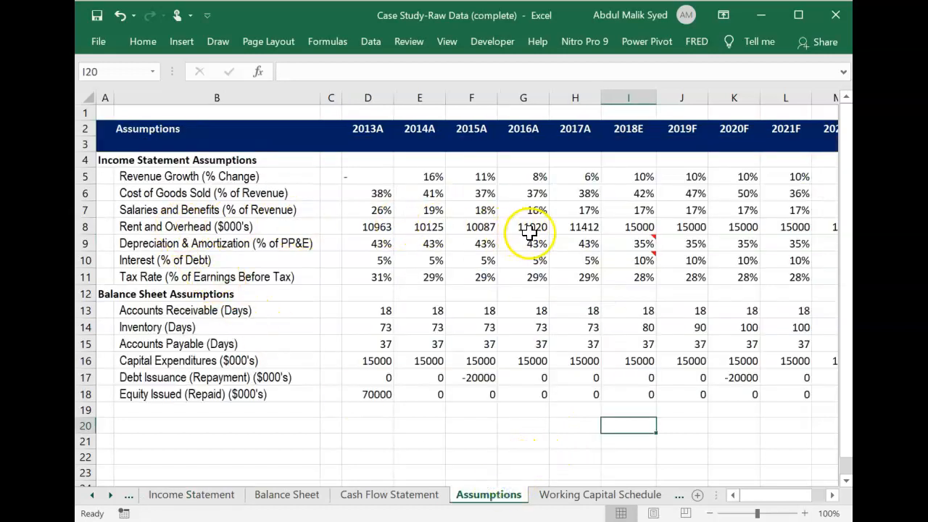
pyautogui.click(193, 495)
pyautogui.write('=Assumptions!')
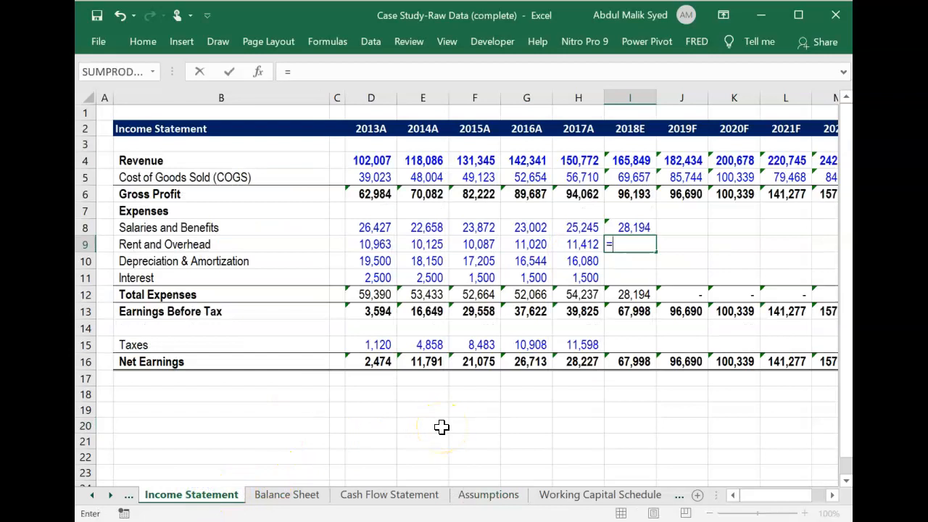
pyautogui.click(625, 228)
pyautogui.press('Return')
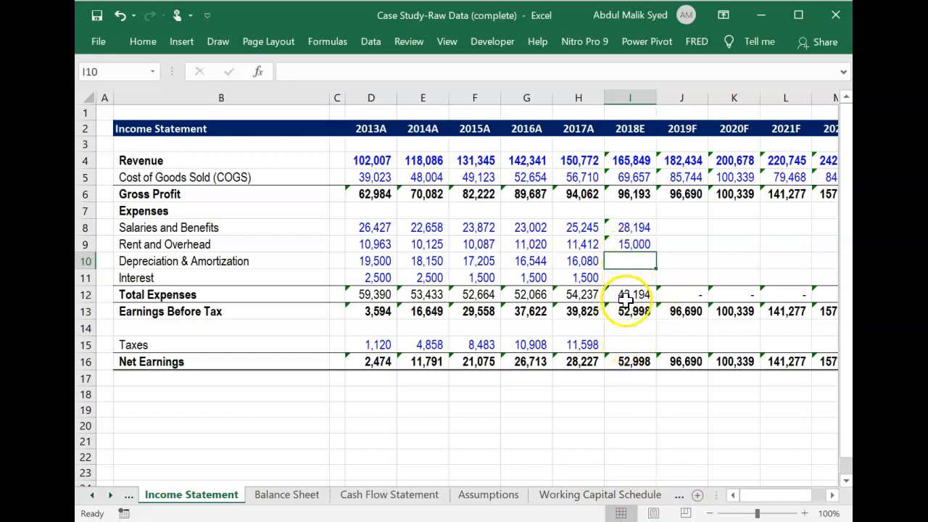
# Check the Tax Rate basis on the Assumptions sheet and enter the 2018E taxes formula =I13*Assumptions!I11 in I15 of the Income Statement.
pyautogui.click(623, 341)
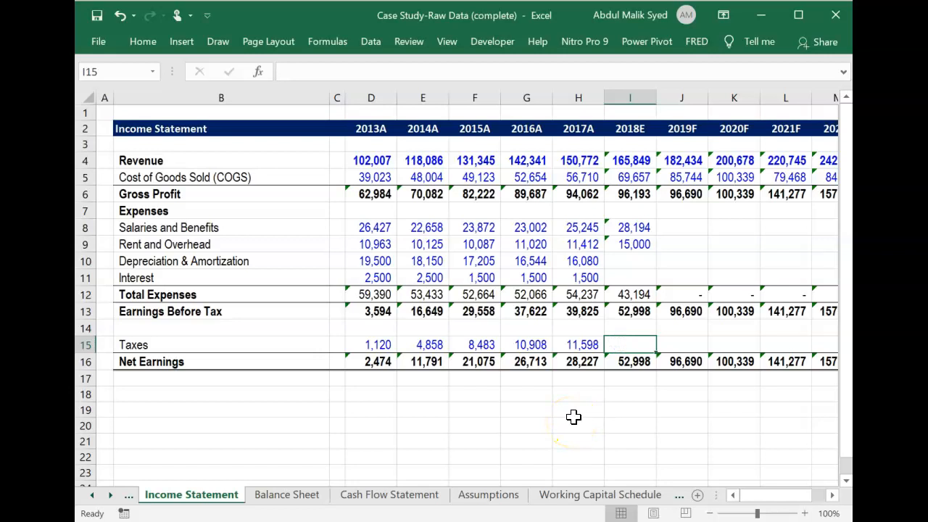
pyautogui.click(498, 496)
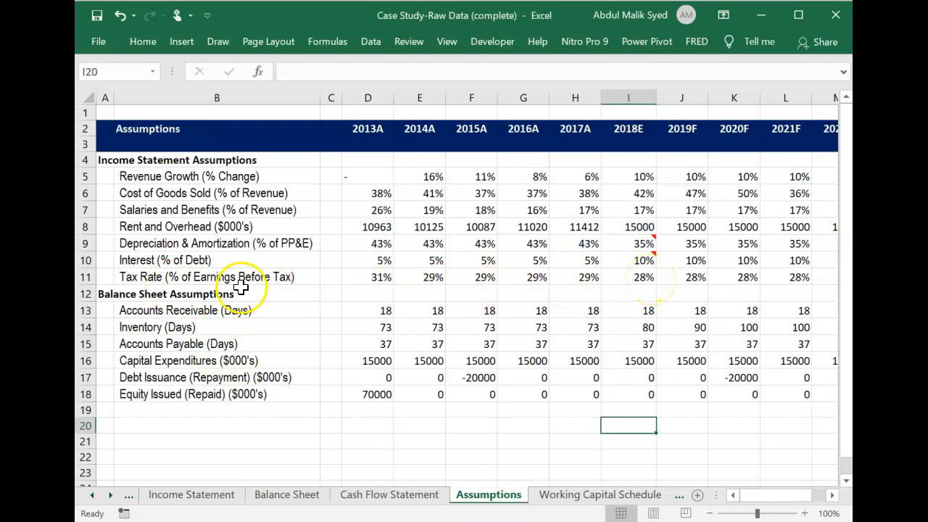
pyautogui.click(217, 498)
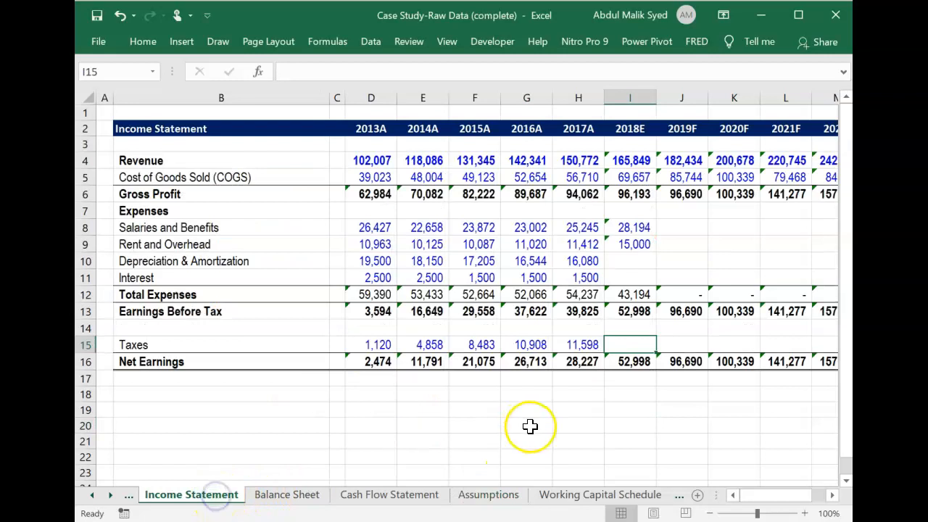
pyautogui.write('=')
pyautogui.press('Up')
pyautogui.press('Up')
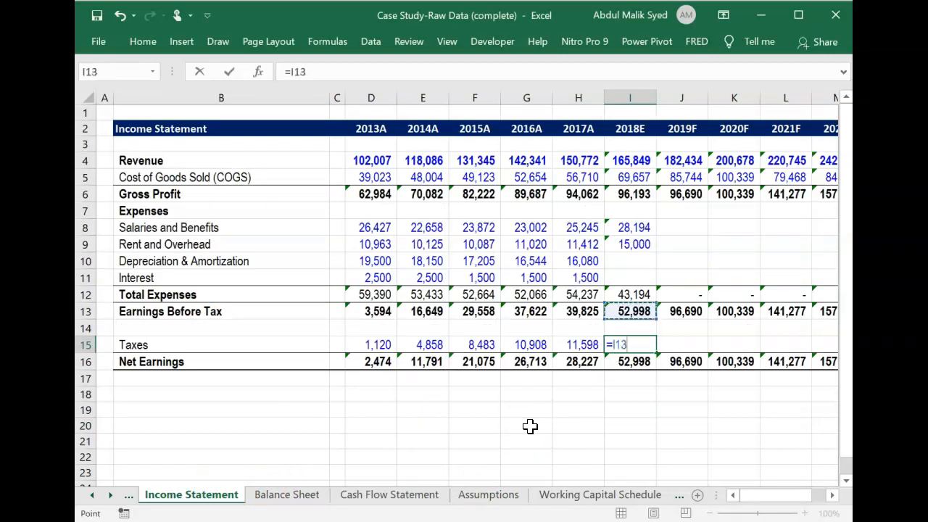
pyautogui.write('*')
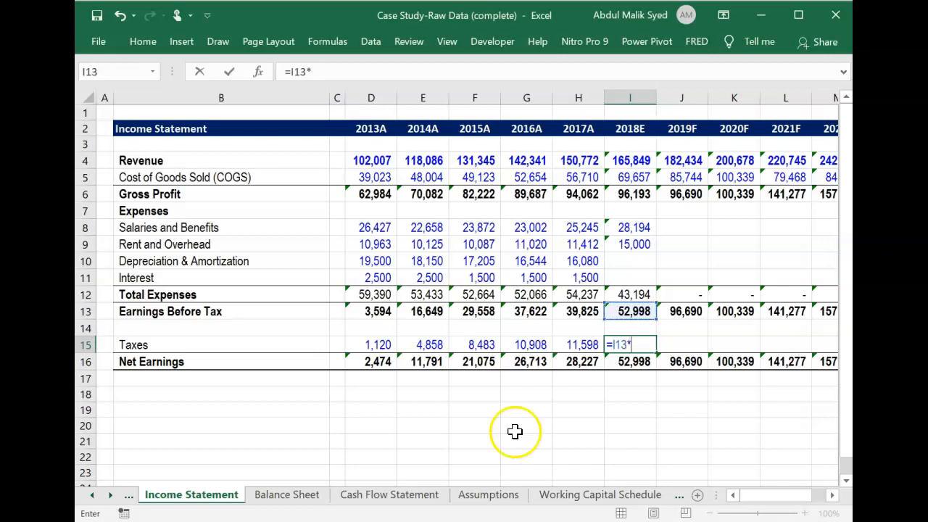
pyautogui.click(482, 496)
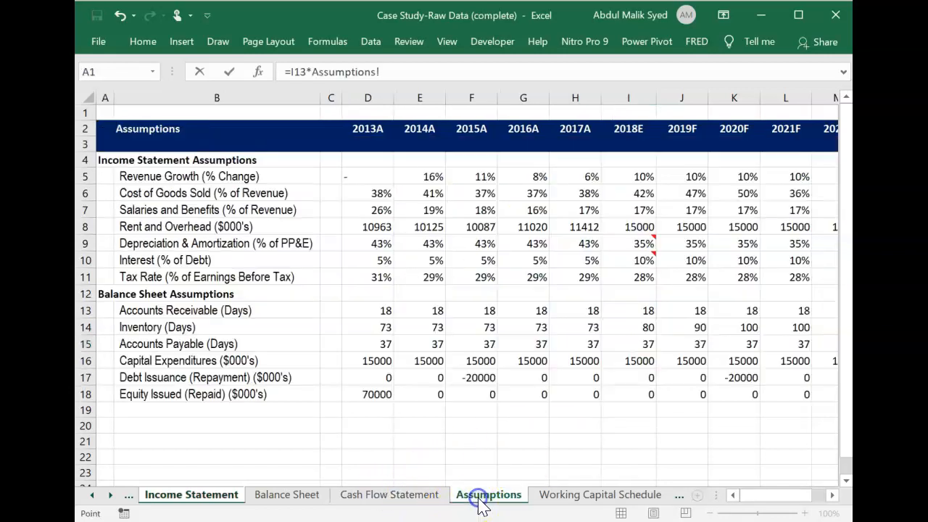
pyautogui.click(636, 279)
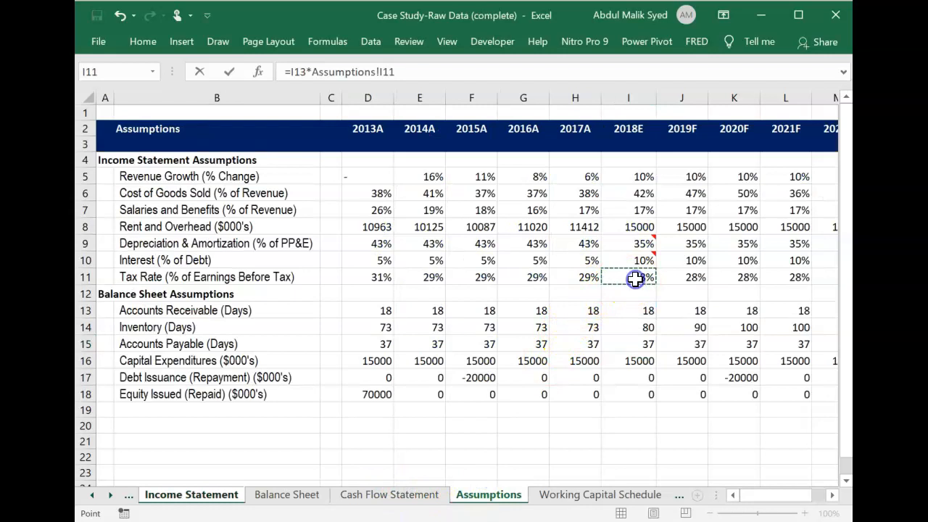
pyautogui.press('Return')
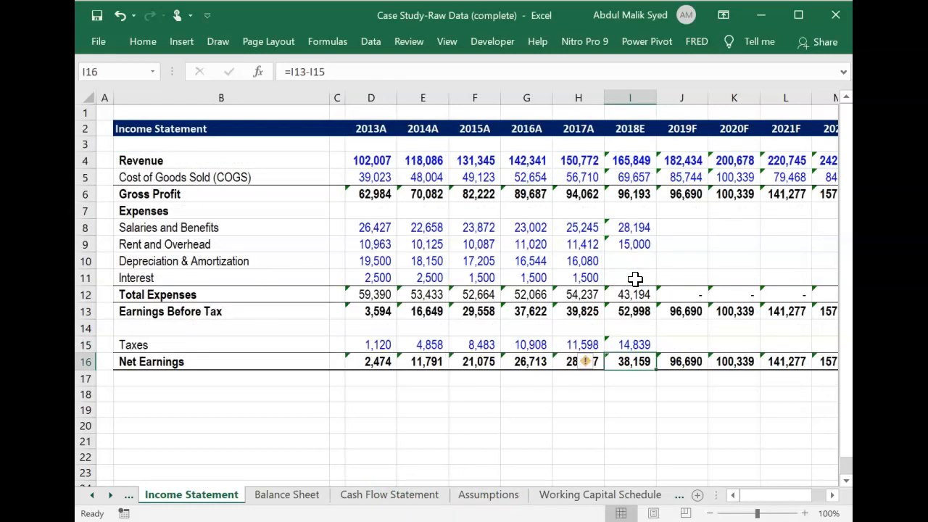
# Fill the 2018E formulas in I8:I15, from salaries and benefits down to taxes, across the 2019F to 2022F columns through column M.
pyautogui.press('Up')
pyautogui.press('Up')
pyautogui.press('Up')
pyautogui.press('Up')
pyautogui.press('Up')
pyautogui.press('Up')
pyautogui.press('Up')
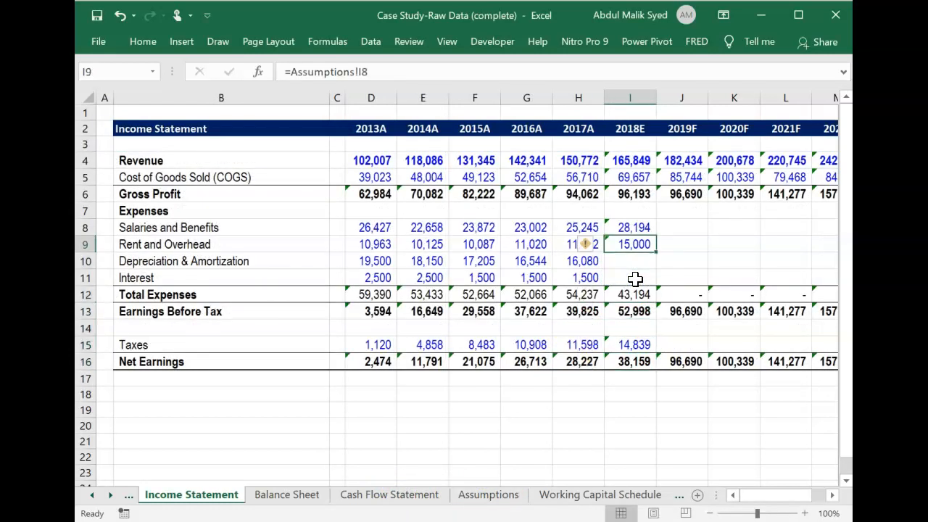
pyautogui.press('Up')
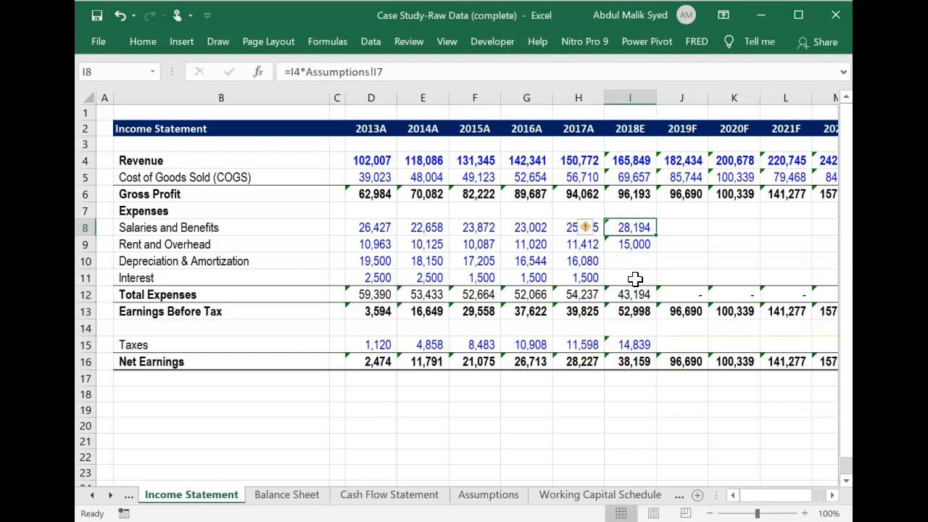
pyautogui.hotkey('shift', 'Down')
pyautogui.hotkey('shift', 'Down')
pyautogui.hotkey('shift', 'Down')
pyautogui.hotkey('shift', 'Down')
pyautogui.hotkey('shift', 'Down')
pyautogui.hotkey('shift', 'Down')
pyautogui.hotkey('shift', 'Down')
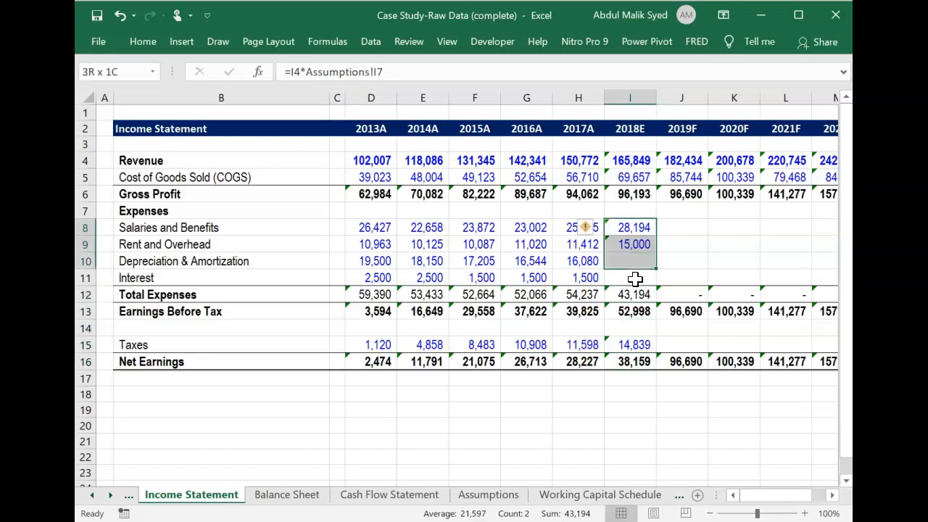
pyautogui.hotkey('shift', 'Right')
pyautogui.hotkey('shift', 'Right')
pyautogui.hotkey('shift', 'Right')
pyautogui.hotkey('shift', 'Right')
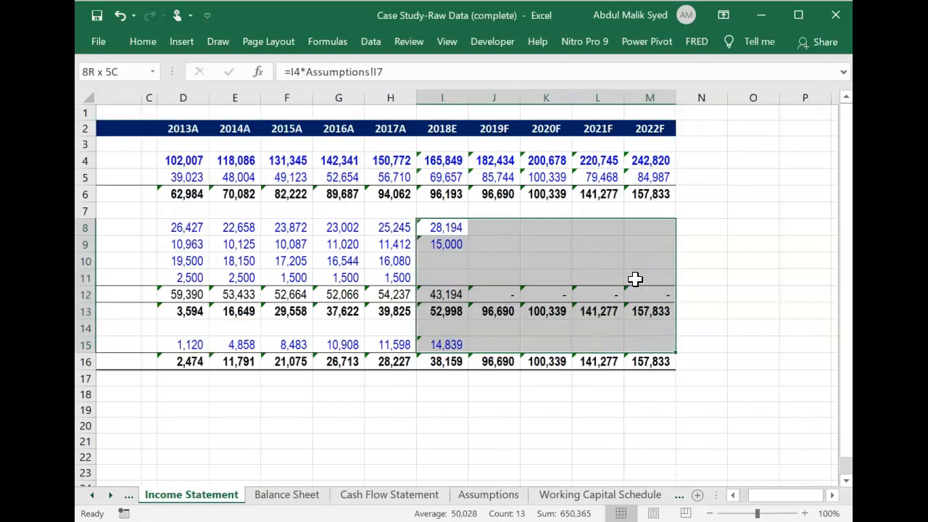
pyautogui.hotkey('ctrl', 'r')
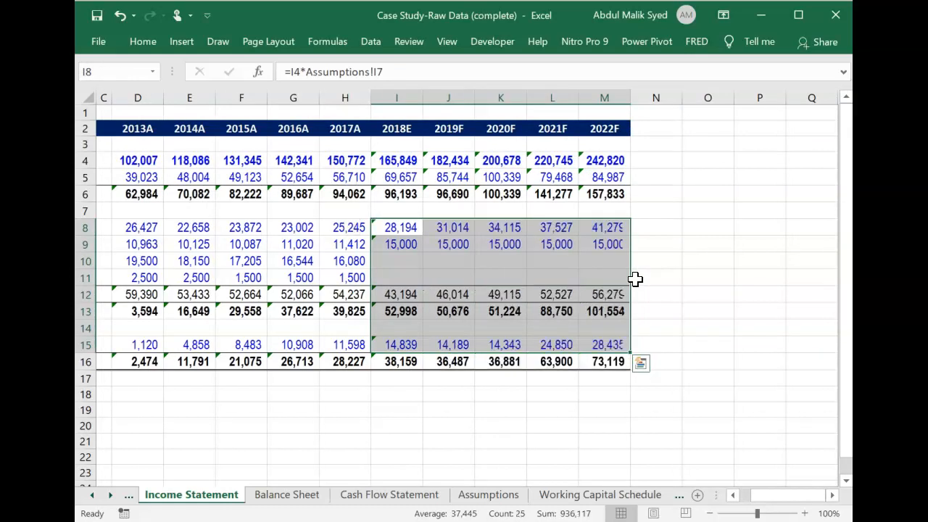
pyautogui.press('Down')
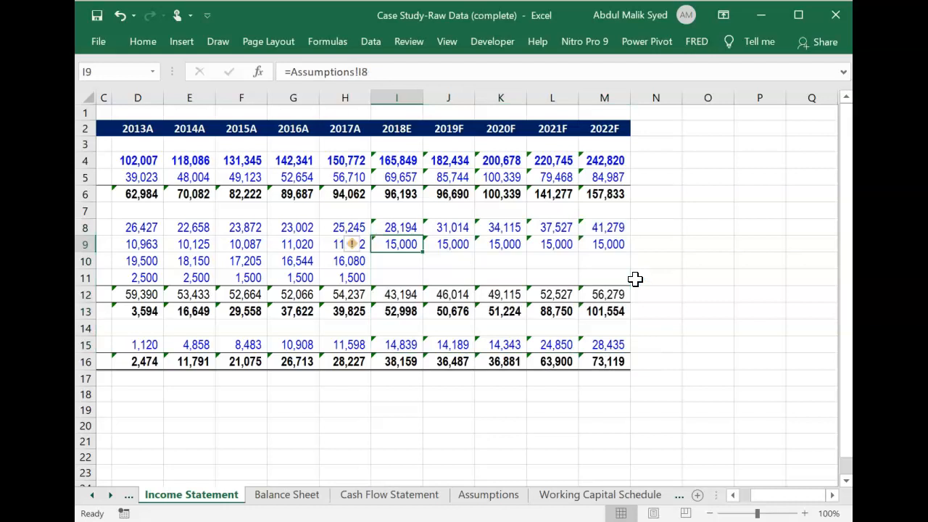
pyautogui.hscroll(-3, 635, 279)
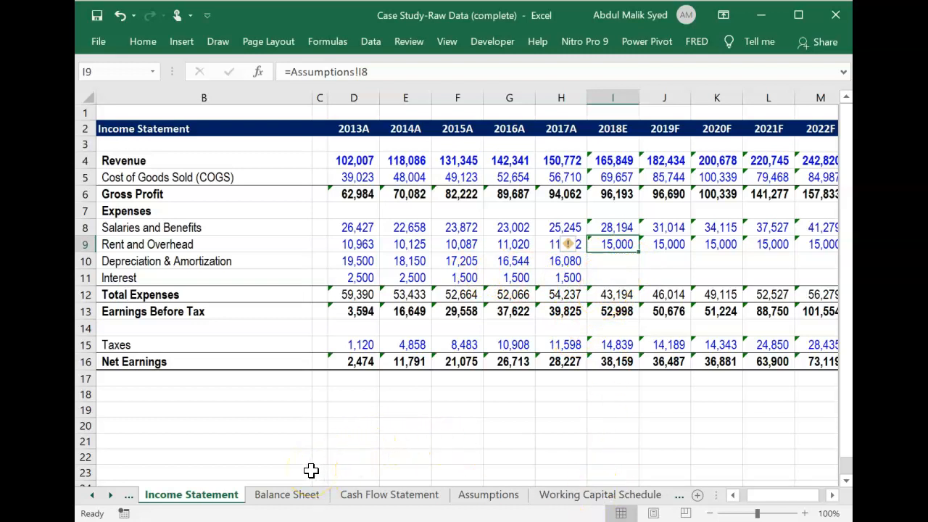
# On the Balance Sheet, fill the Total Assets formula from H9 across the 2018E to 2022F columns, through M9.
pyautogui.click(299, 496)
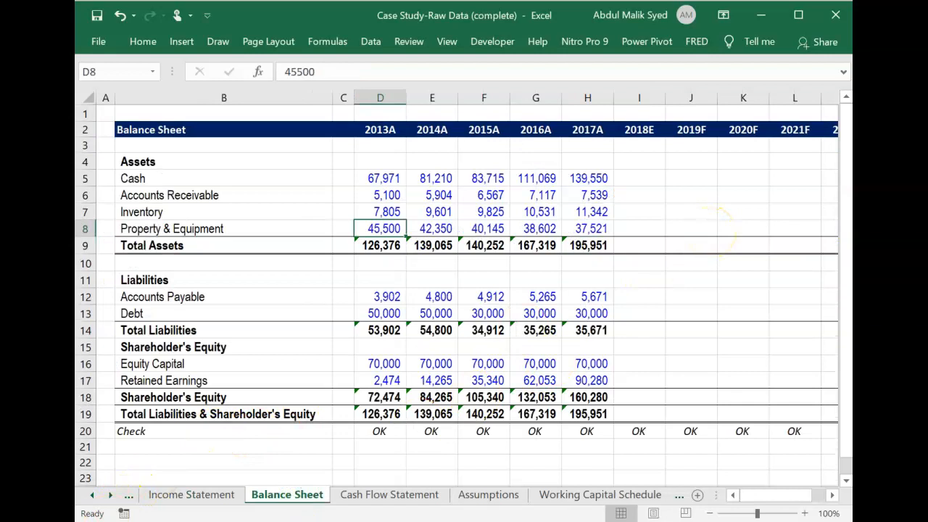
pyautogui.click(622, 297)
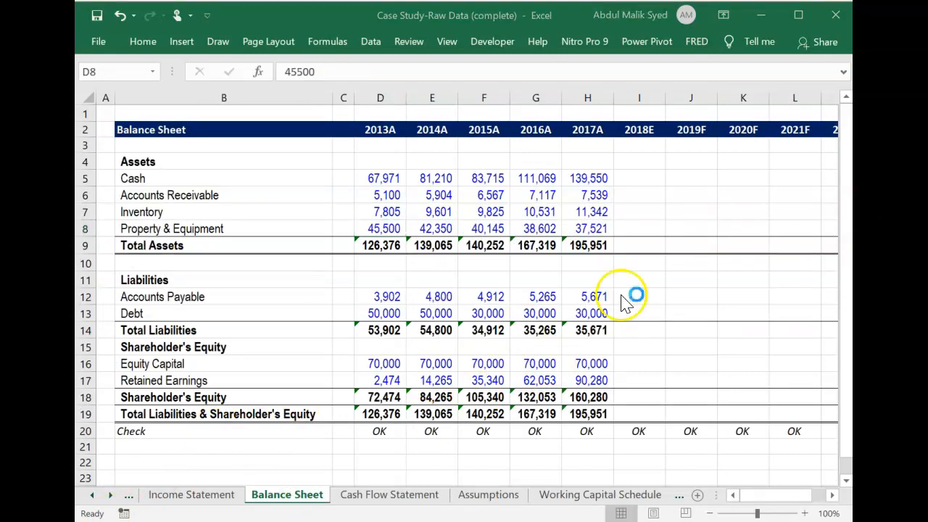
pyautogui.click(576, 241)
pyautogui.click(576, 241)
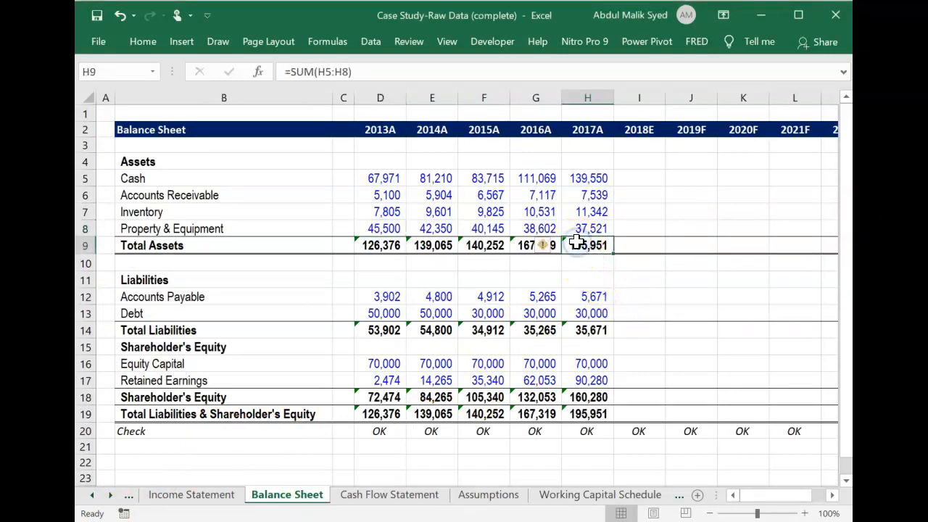
pyautogui.hotkey('shift', 'Right')
pyautogui.hotkey('shift', 'Right')
pyautogui.hotkey('shift', 'Right')
pyautogui.hotkey('shift', 'Right')
pyautogui.hotkey('shift', 'Right')
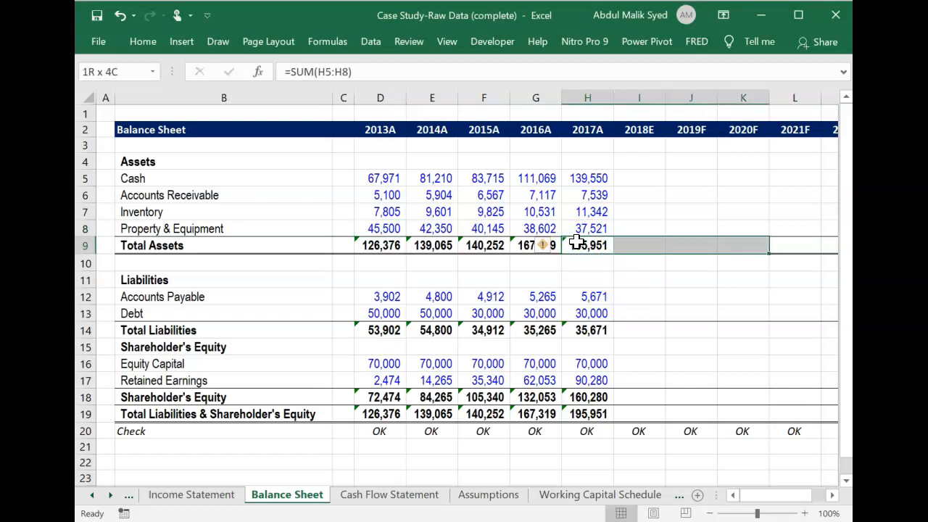
pyautogui.hotkey('ctrl', 'r')
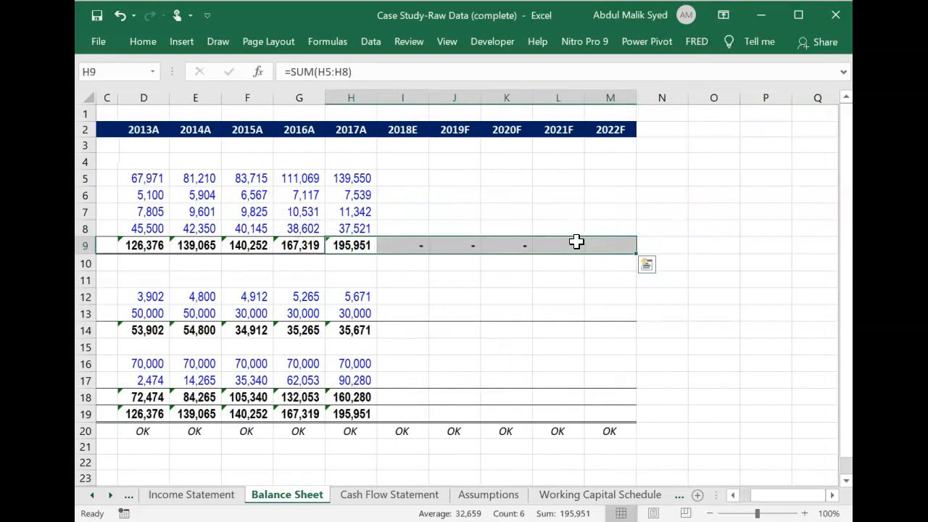
# Fill the Total Liabilities formula from H14 across the 2018E to 2022F columns, through M14.
pyautogui.click(357, 328)
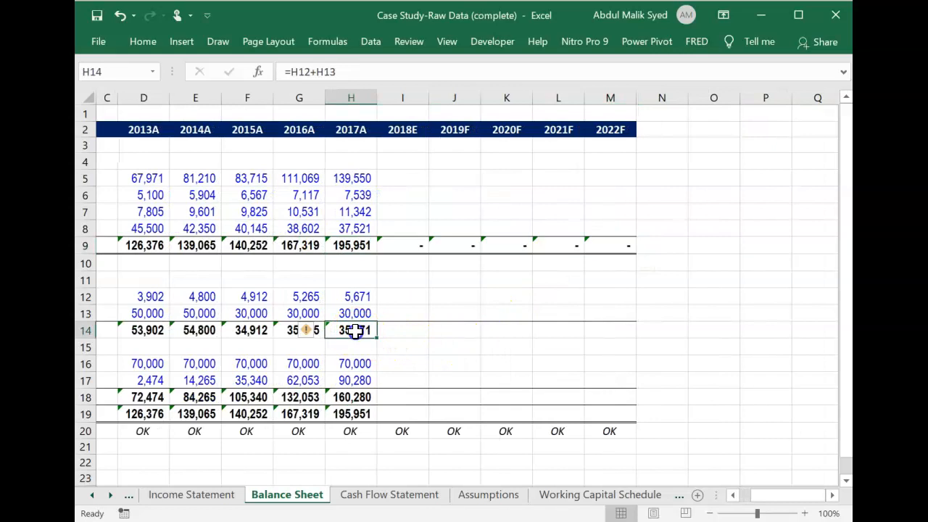
pyautogui.hotkey('shift', 'Right')
pyautogui.hotkey('shift', 'Right')
pyautogui.hotkey('shift', 'Right')
pyautogui.hotkey('shift', 'Right')
pyautogui.hotkey('shift', 'Right')
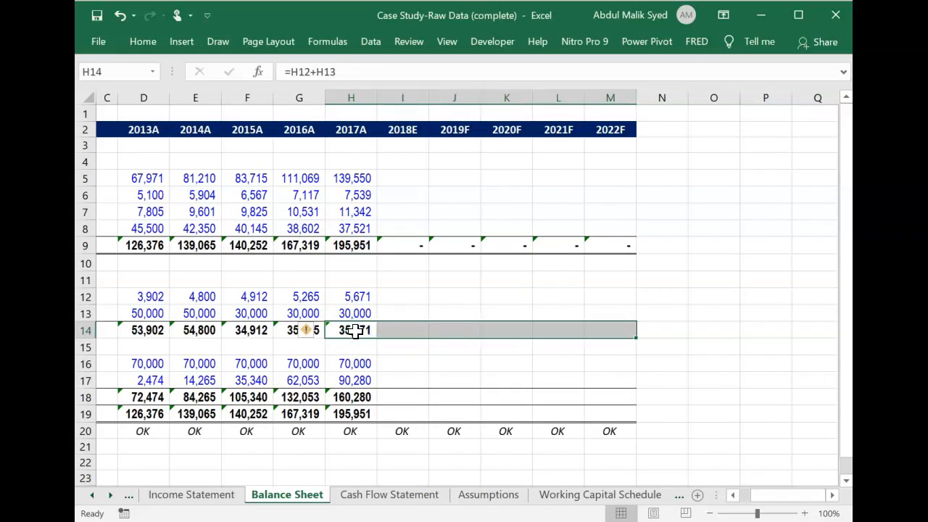
pyautogui.hotkey('ctrl', 'r')
# Fill the Shareholder's Equity and Total Liabilities & Shareholder's Equity formulas from H18:H19 across 2018E to 2022F, through column M.
pyautogui.click(356, 395)
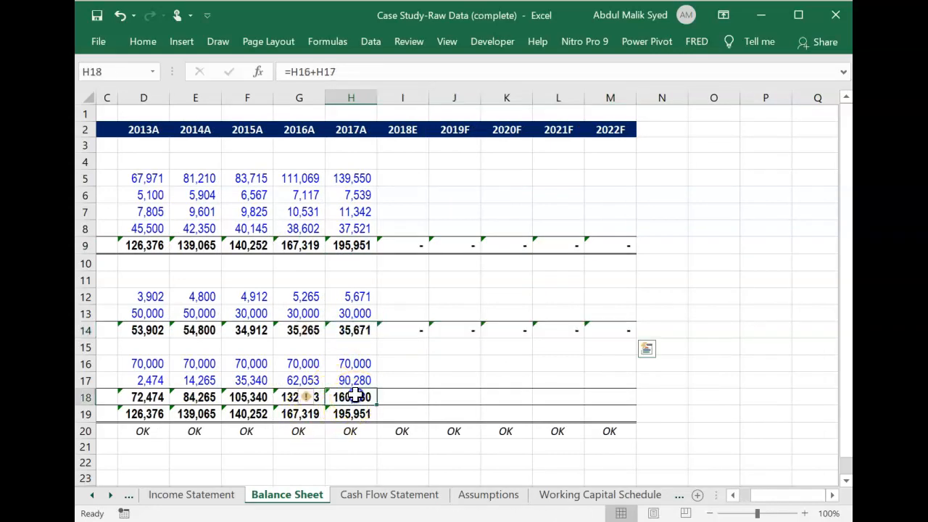
pyautogui.hotkey('shift', 'Down')
pyautogui.hotkey('shift', 'Right')
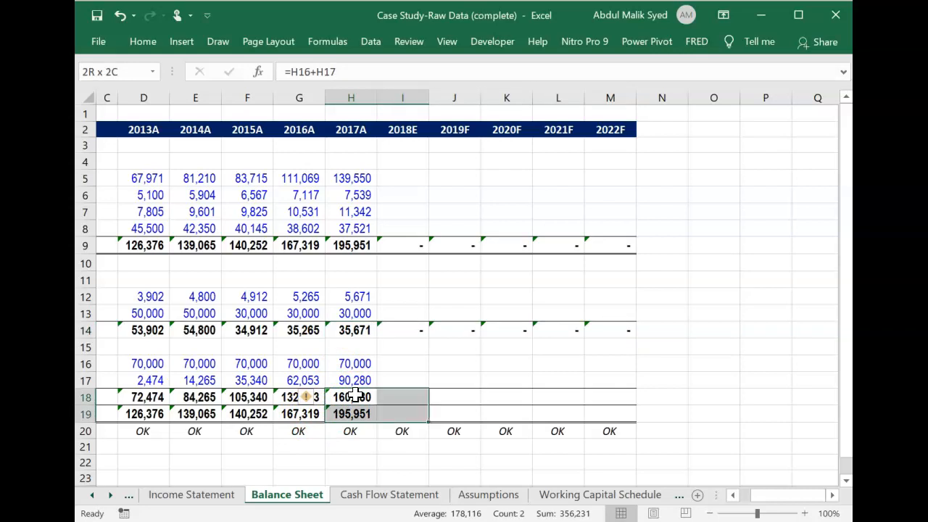
pyautogui.hotkey('shift', 'Right')
pyautogui.hotkey('shift', 'Right')
pyautogui.hotkey('shift', 'Right')
pyautogui.hotkey('shift', 'Right')
pyautogui.hotkey('ctrl', 'r')
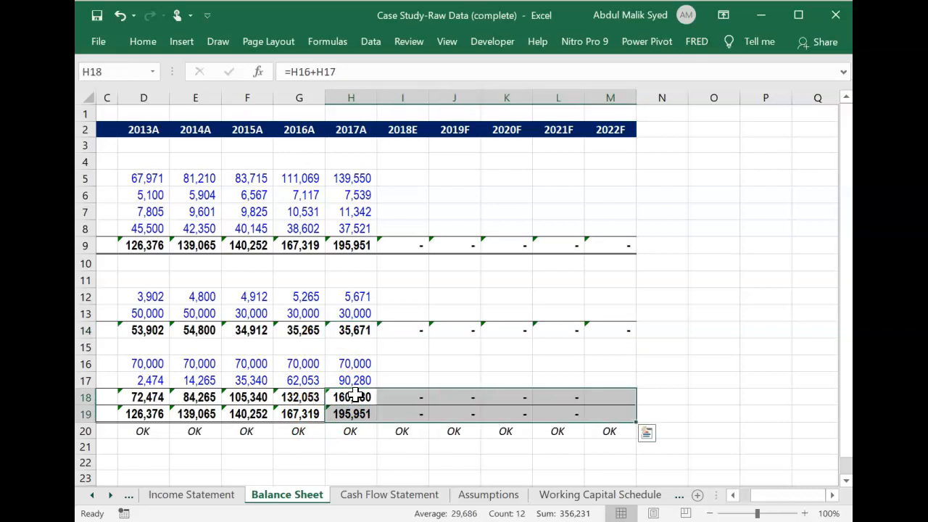
pyautogui.click(405, 180)
pyautogui.press('Left')
pyautogui.press('Left')
pyautogui.press('Left')
pyautogui.press('Left')
pyautogui.press('Left')
pyautogui.press('Left')
pyautogui.press('Left')
pyautogui.press('Left')
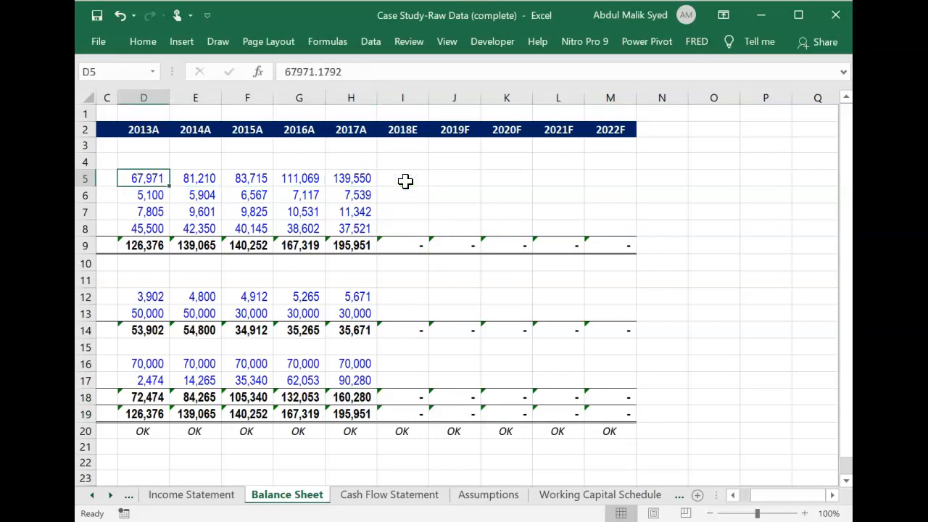
pyautogui.press('Right')
pyautogui.press('Right')
pyautogui.press('Right')
pyautogui.press('Right')
pyautogui.press('Right')
pyautogui.press('Right')
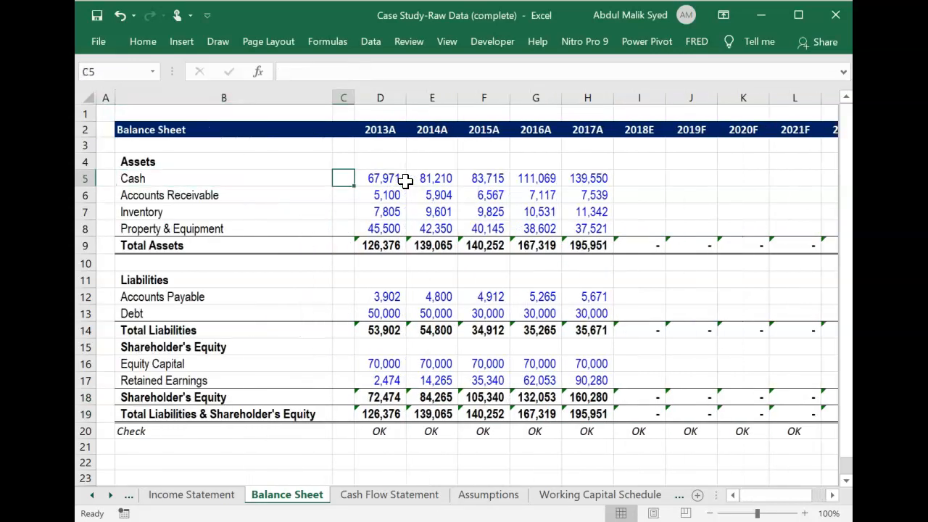
pyautogui.press('Right')
pyautogui.press('Right')
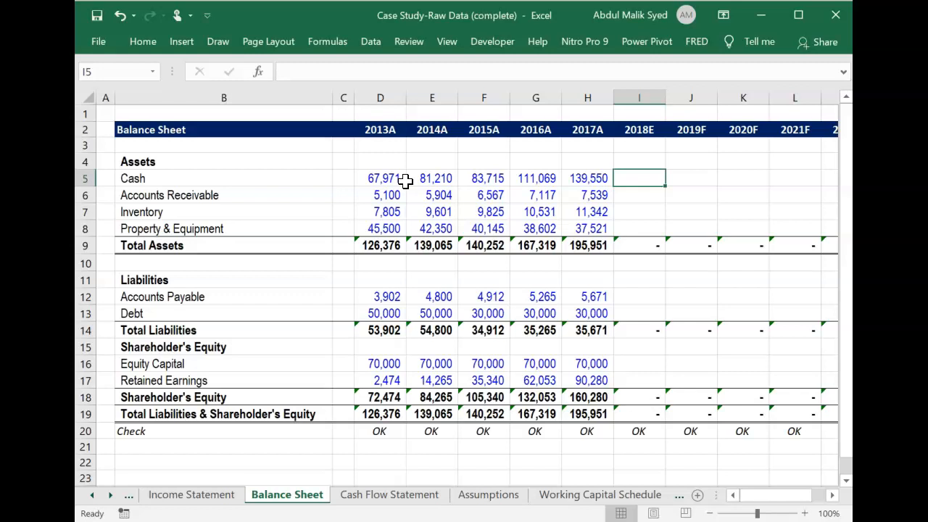
# Calculate 2018E Accounts Receivable in I6 as Income Statement revenue I4 times the receivable days in Assumptions I13, divided by 365.
pyautogui.press('Down')
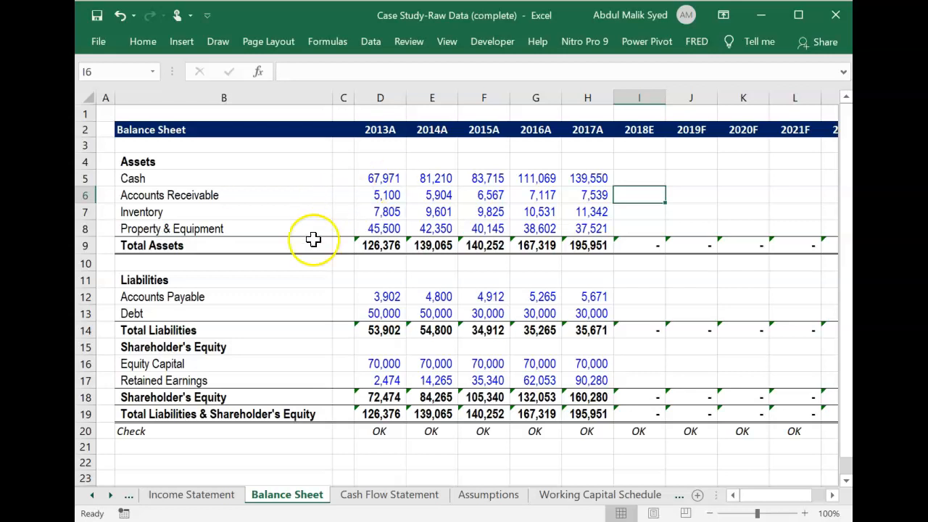
pyautogui.click(482, 499)
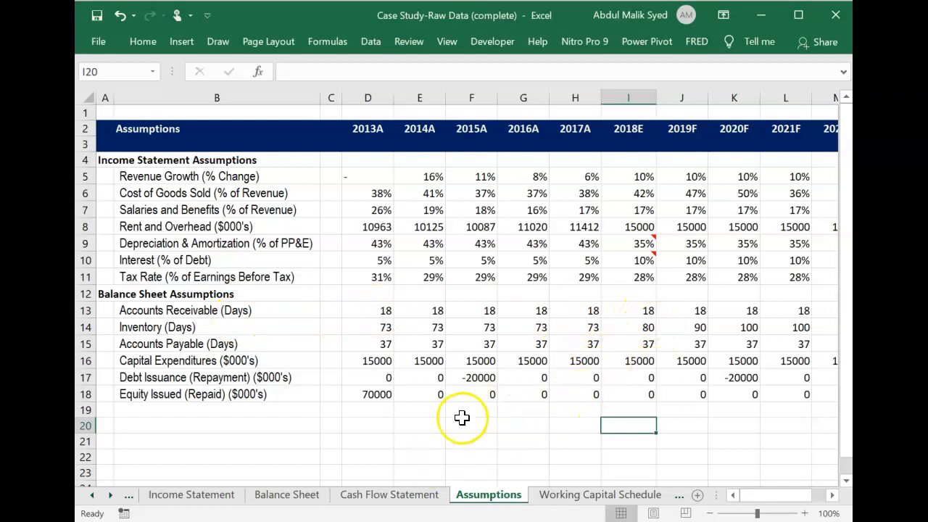
pyautogui.click(276, 500)
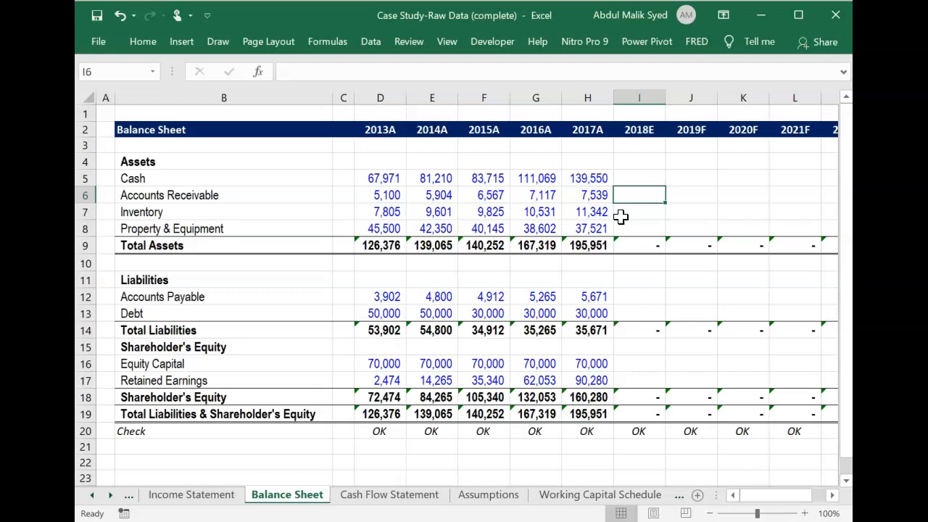
pyautogui.write('=')
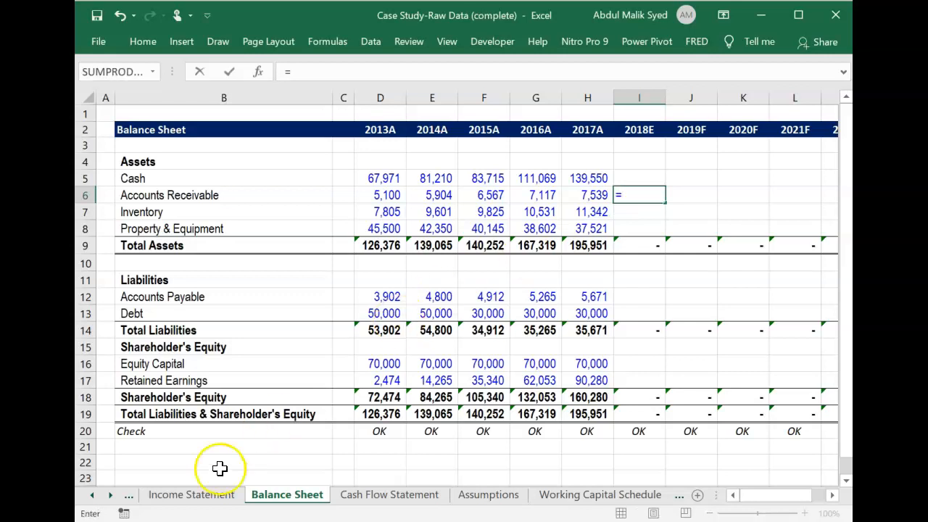
pyautogui.click(197, 494)
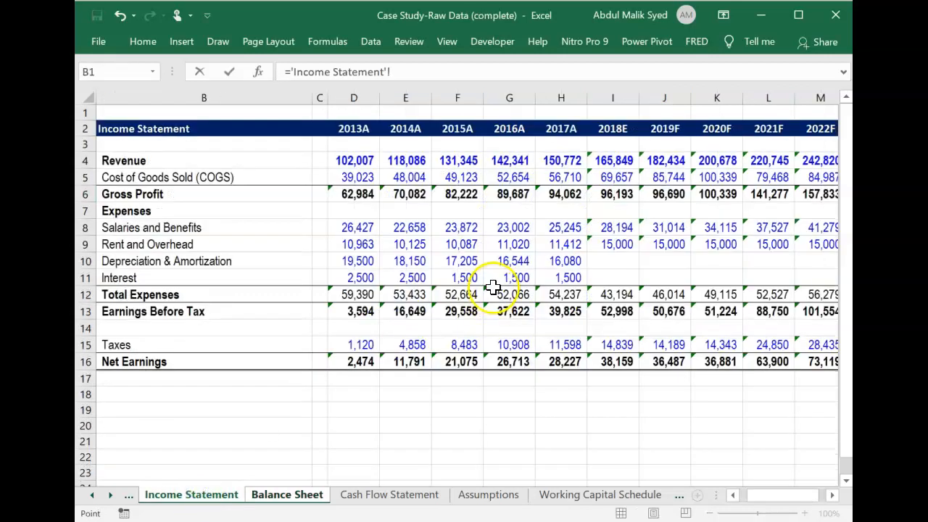
pyautogui.click(602, 161)
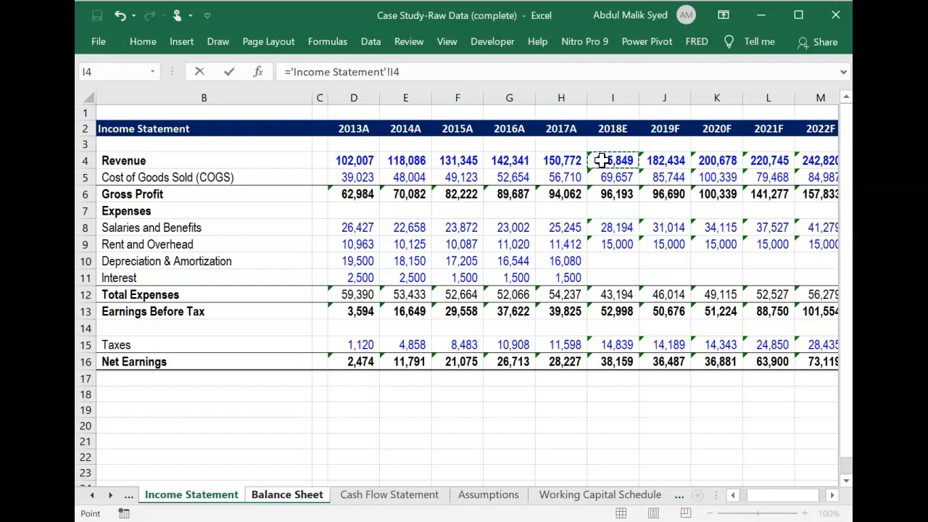
pyautogui.write('*')
pyautogui.click(500, 494)
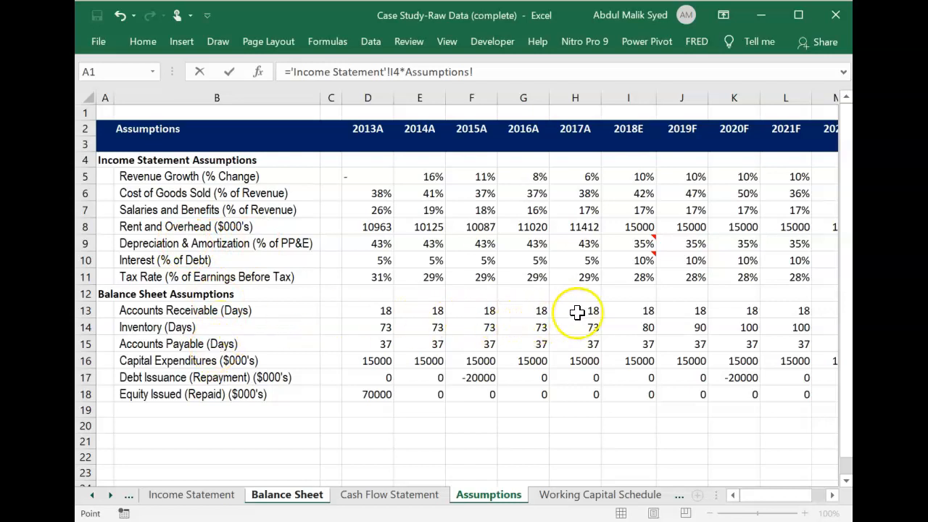
pyautogui.click(630, 308)
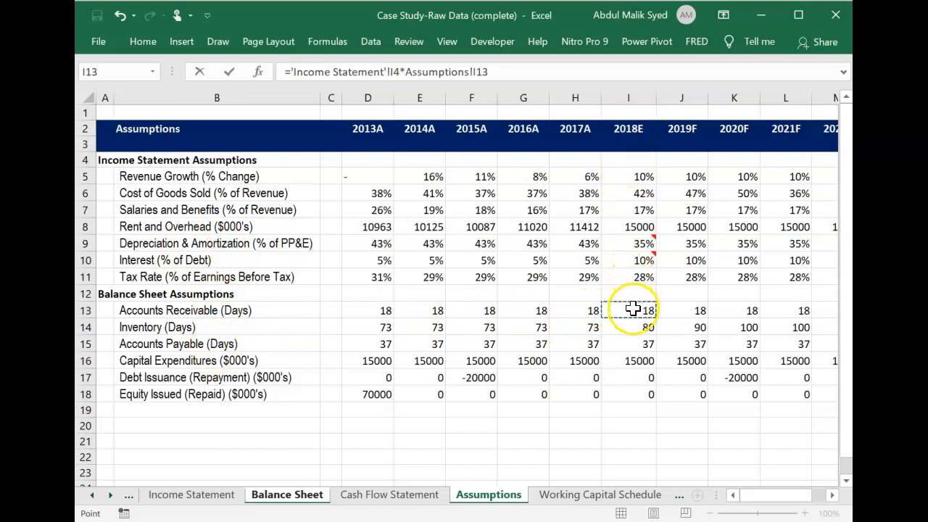
pyautogui.write('/365')
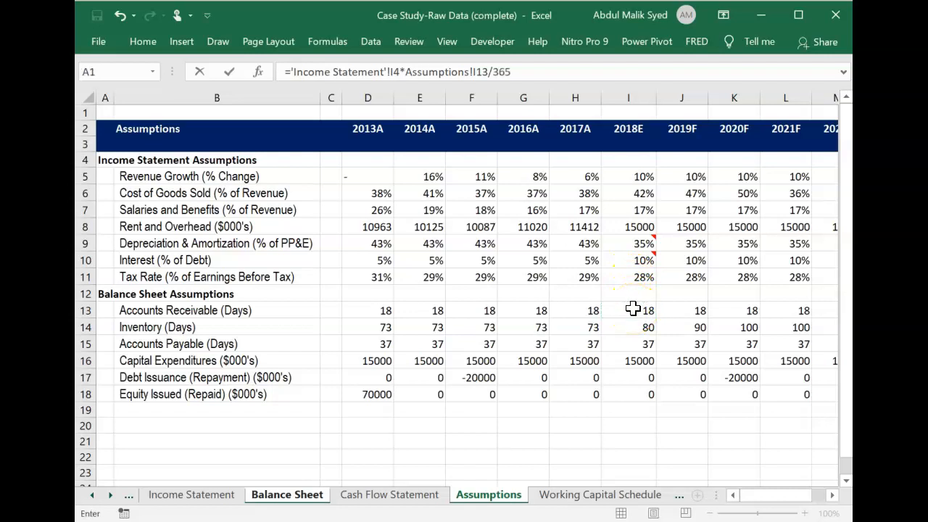
pyautogui.press('Return')
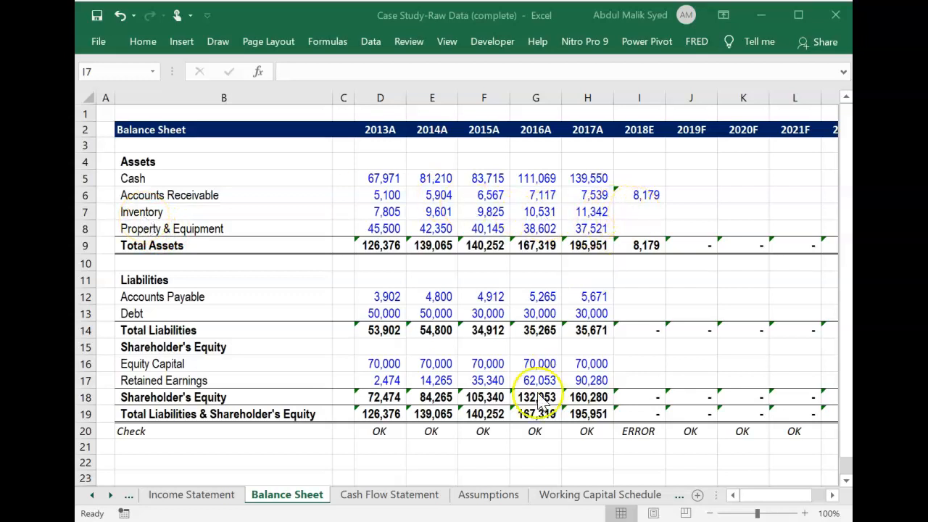
# Calculate 2018E Inventory in I7 as Income Statement COGS I5 times the inventory days in Assumptions I14, divided by 365.
pyautogui.click(511, 499)
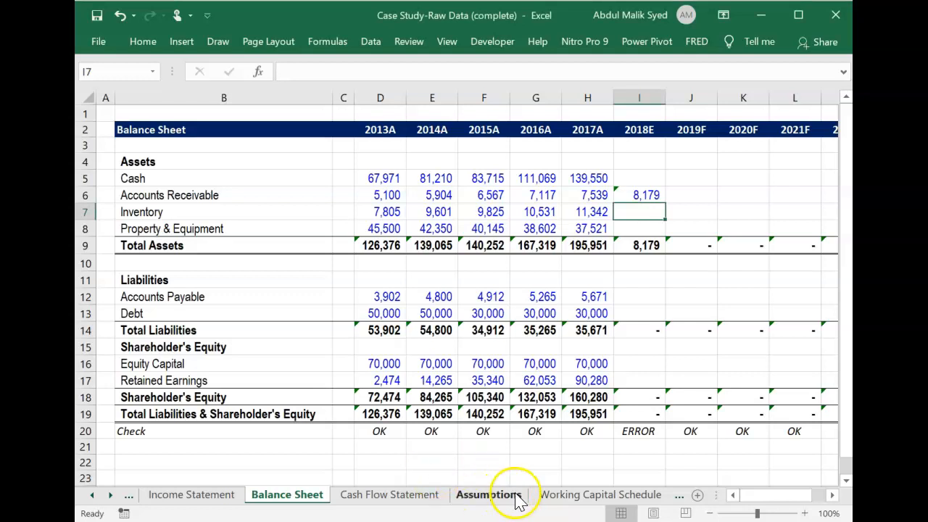
pyautogui.click(506, 501)
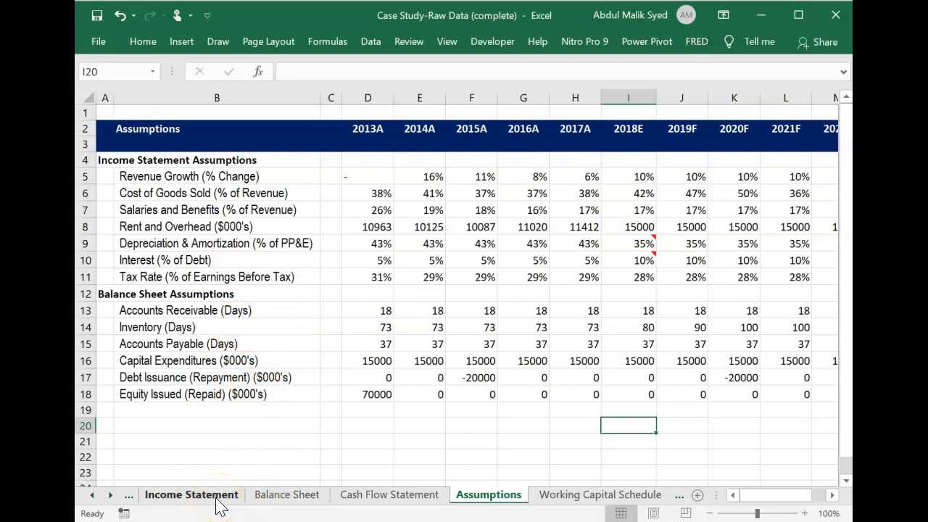
pyautogui.click(293, 494)
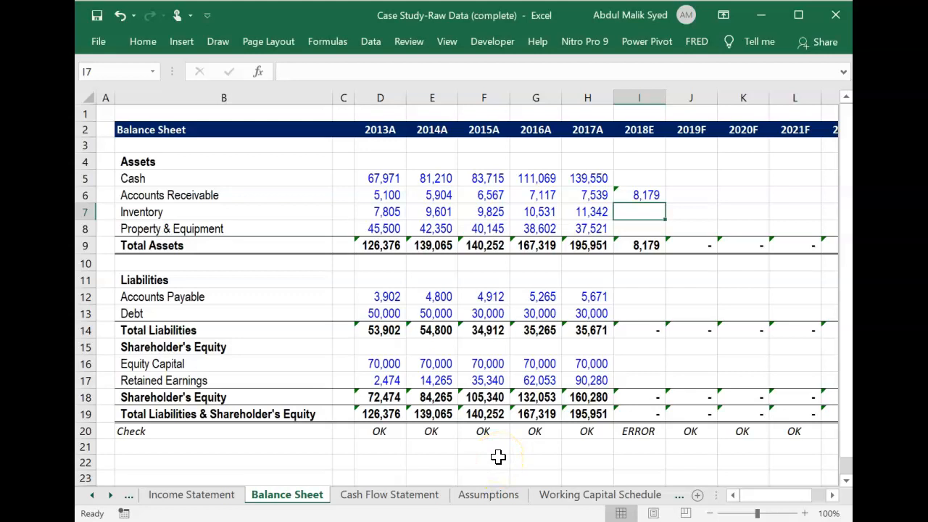
pyautogui.write('=')
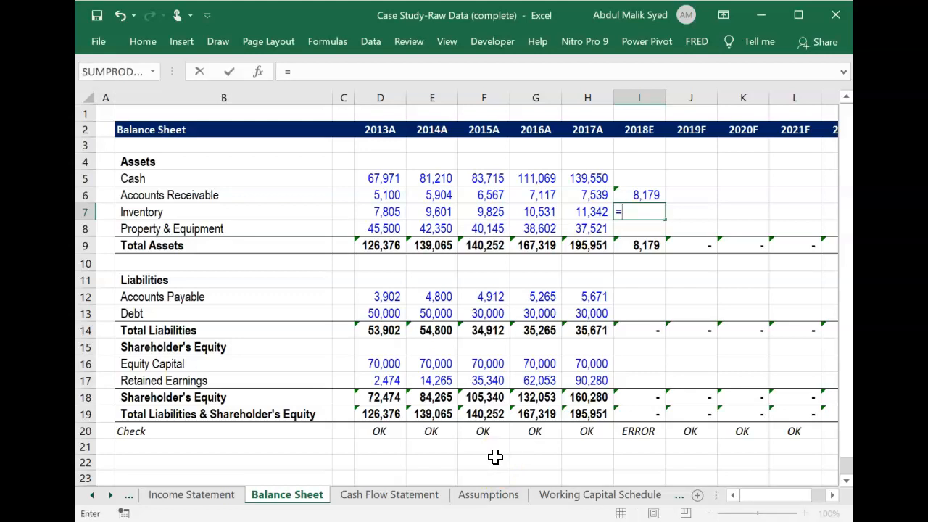
pyautogui.click(216, 496)
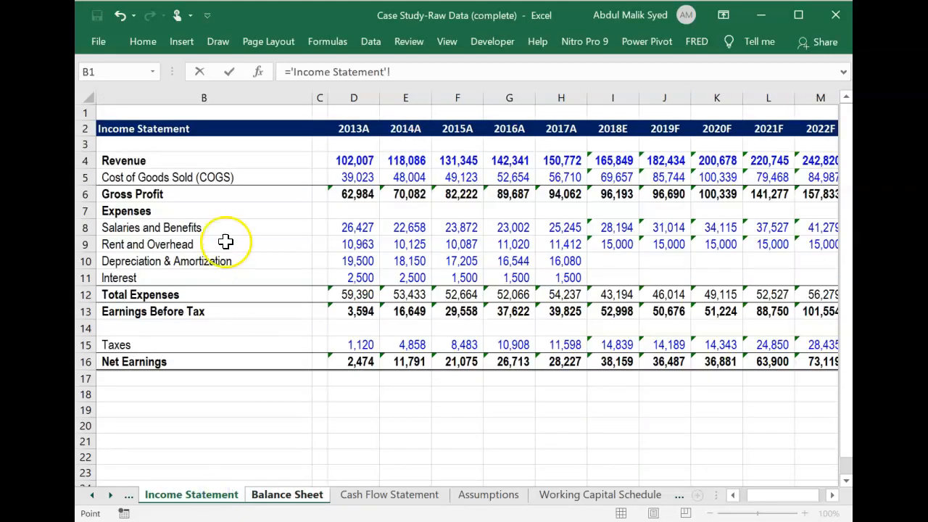
pyautogui.click(622, 177)
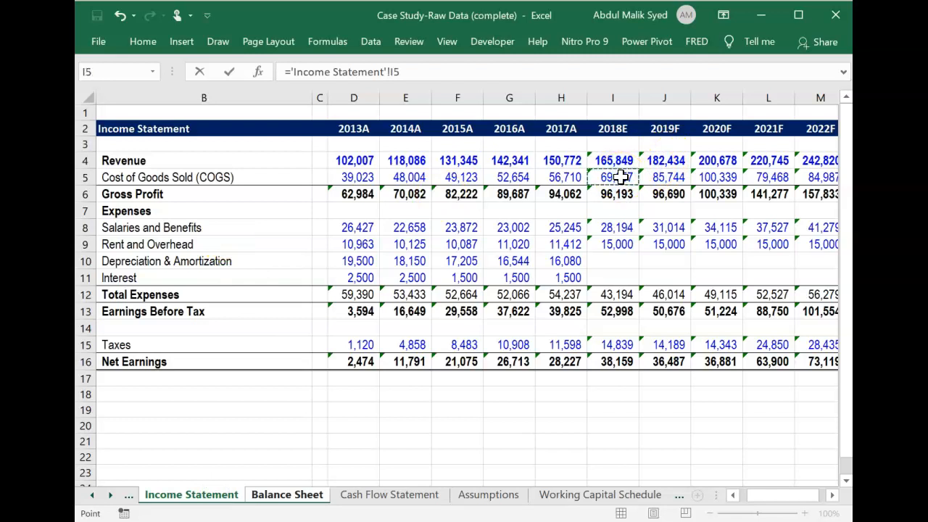
pyautogui.write('*')
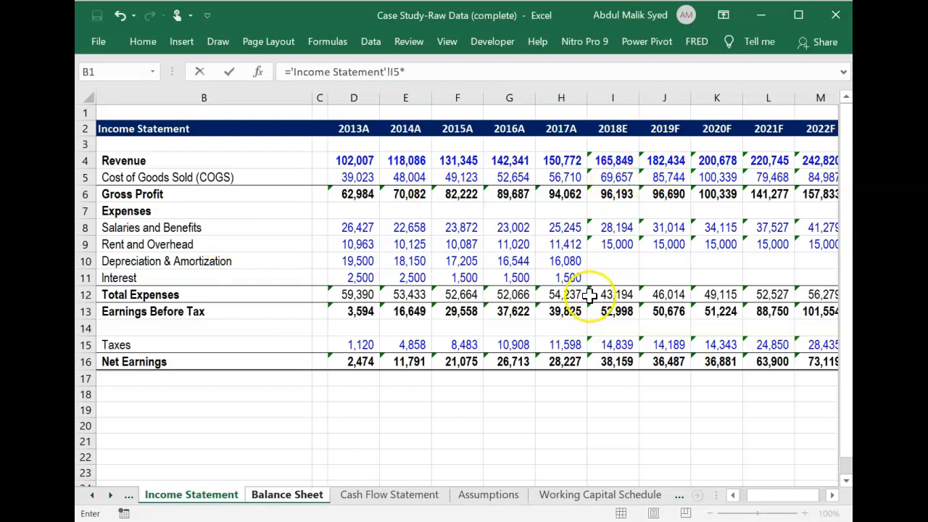
pyautogui.click(490, 499)
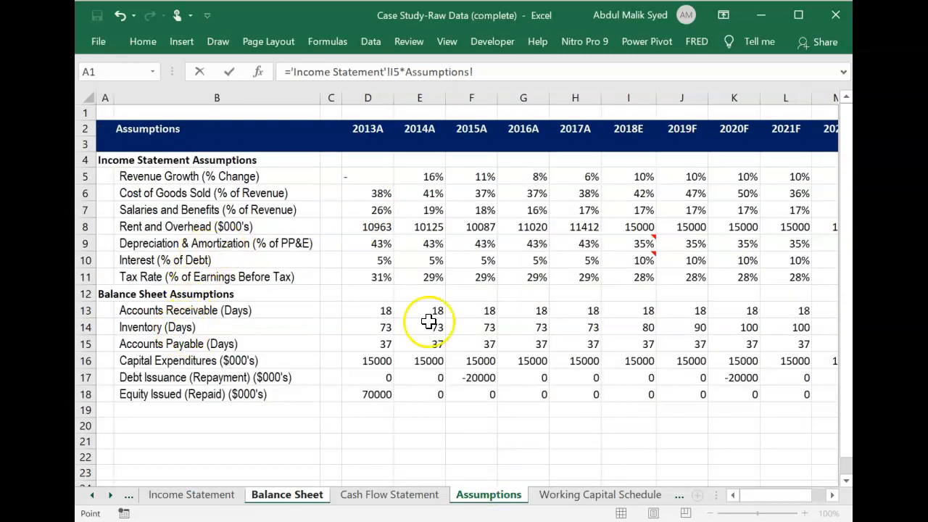
pyautogui.click(638, 331)
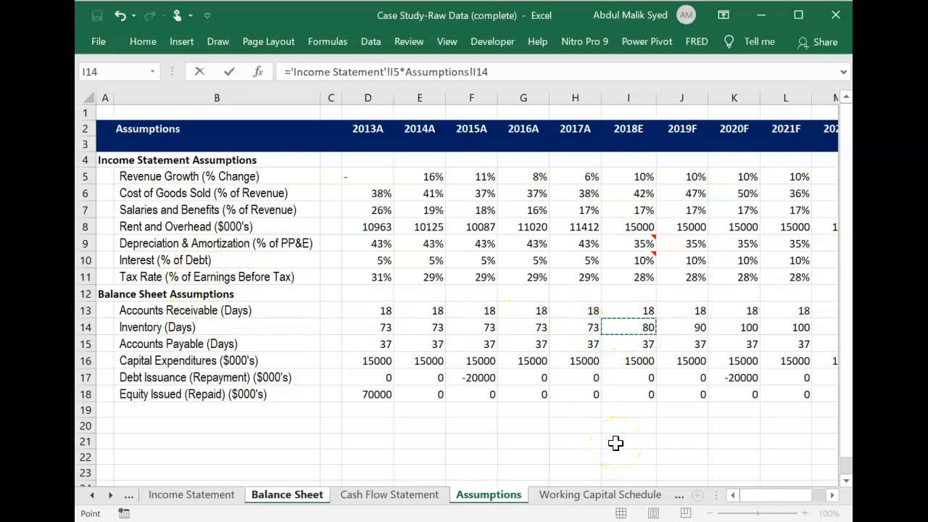
pyautogui.write('/365')
pyautogui.press('Return')
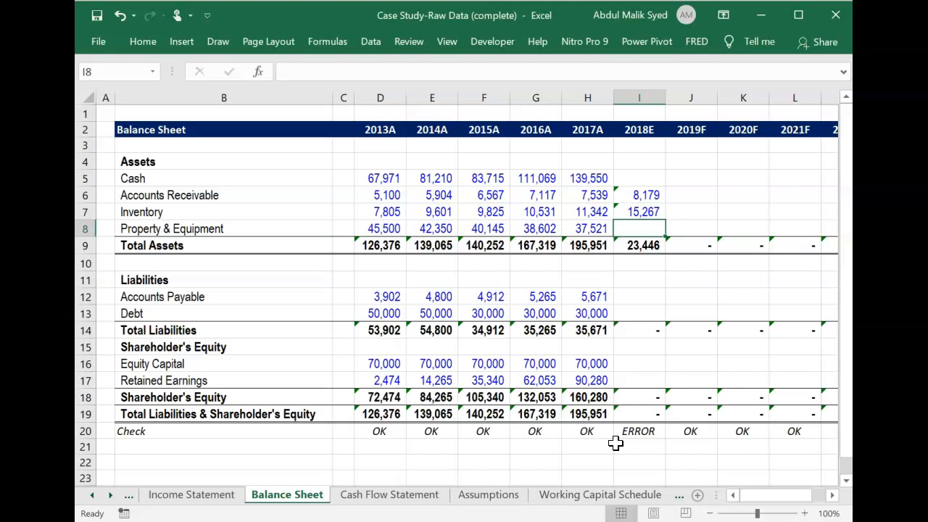
# Calculate 2018E Accounts Payable in I12 as Income Statement COGS I5 times the payable days in Assumptions I15, divided by 365.
pyautogui.press('Down')
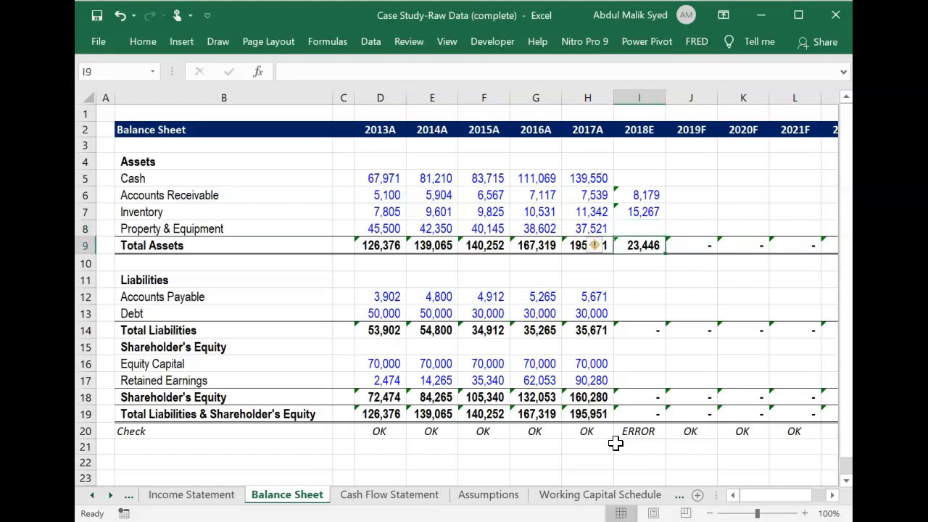
pyautogui.press('Down')
pyautogui.press('Down')
pyautogui.press('Down')
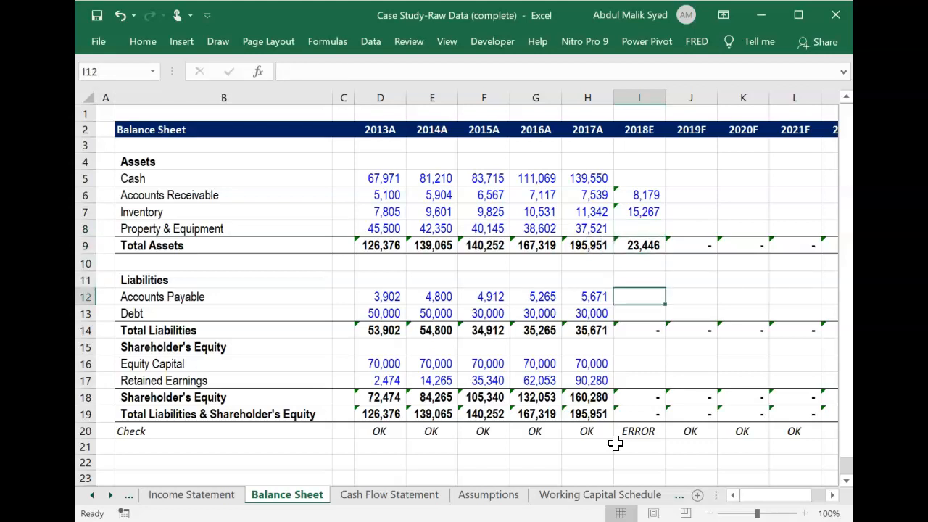
pyautogui.write('=')
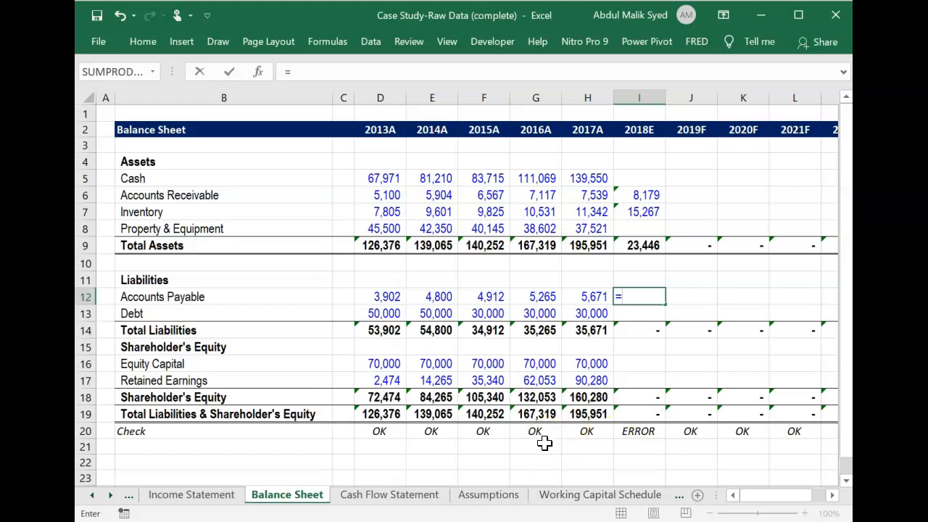
pyautogui.click(227, 499)
pyautogui.click(226, 498)
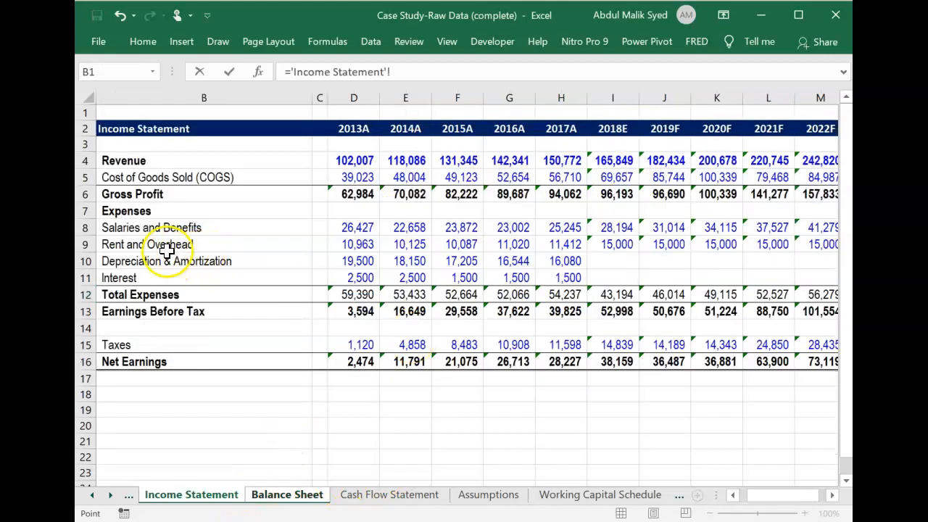
pyautogui.click(609, 177)
pyautogui.write('*')
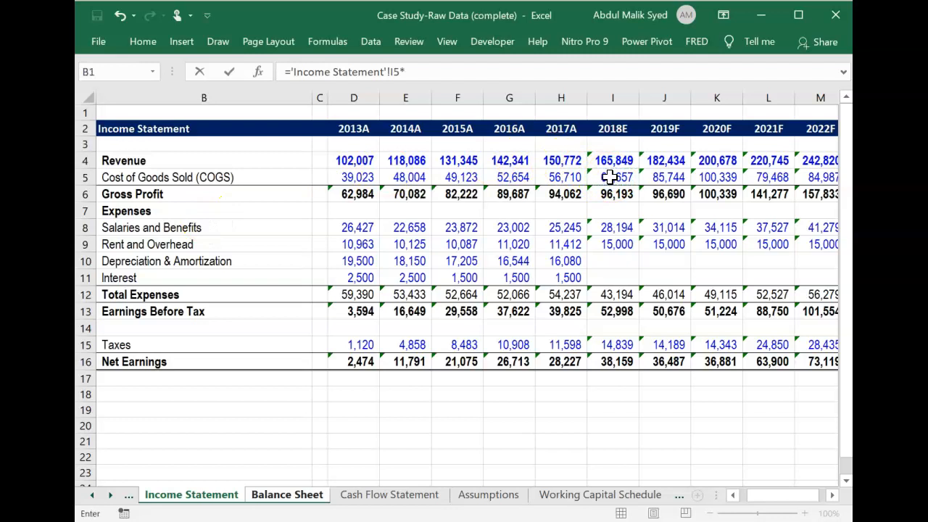
pyautogui.click(490, 495)
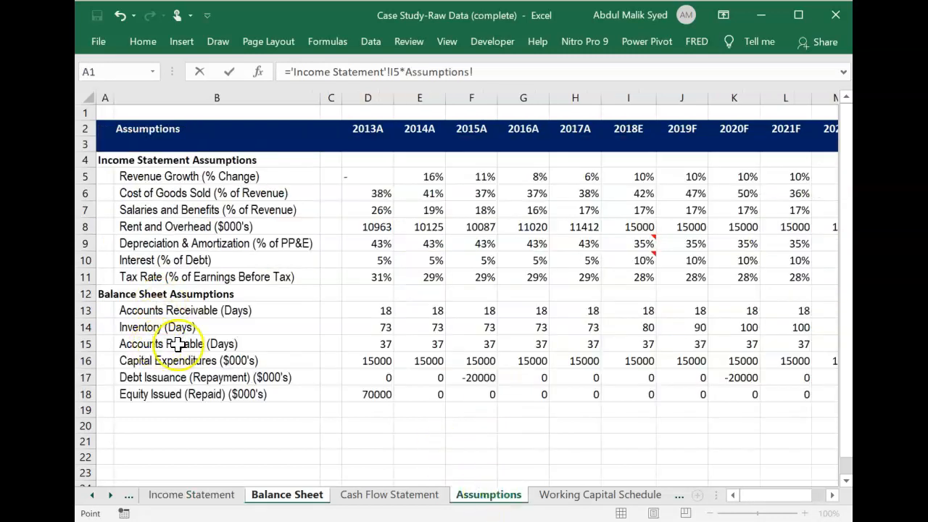
pyautogui.click(621, 345)
pyautogui.write('/365')
pyautogui.press('Return')
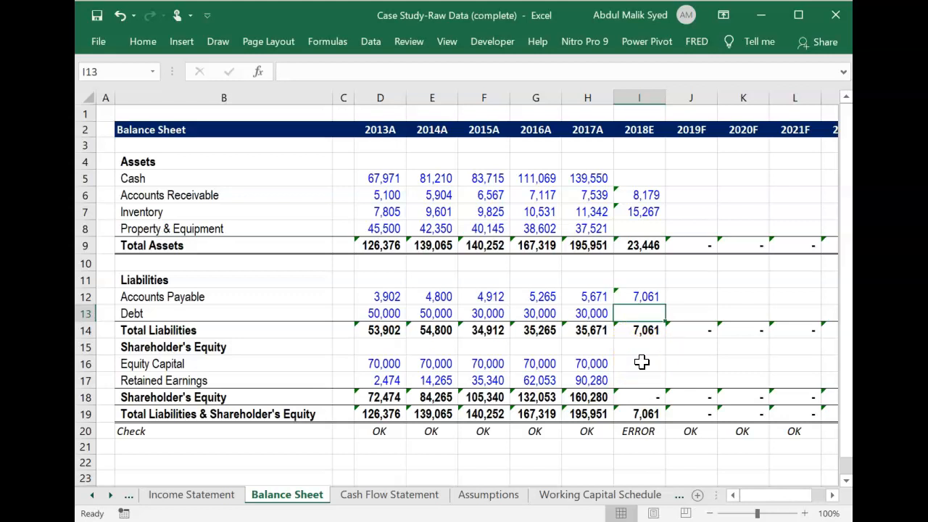
pyautogui.click(642, 362)
pyautogui.doubleClick(643, 363)
pyautogui.write('=')
pyautogui.press('Left')
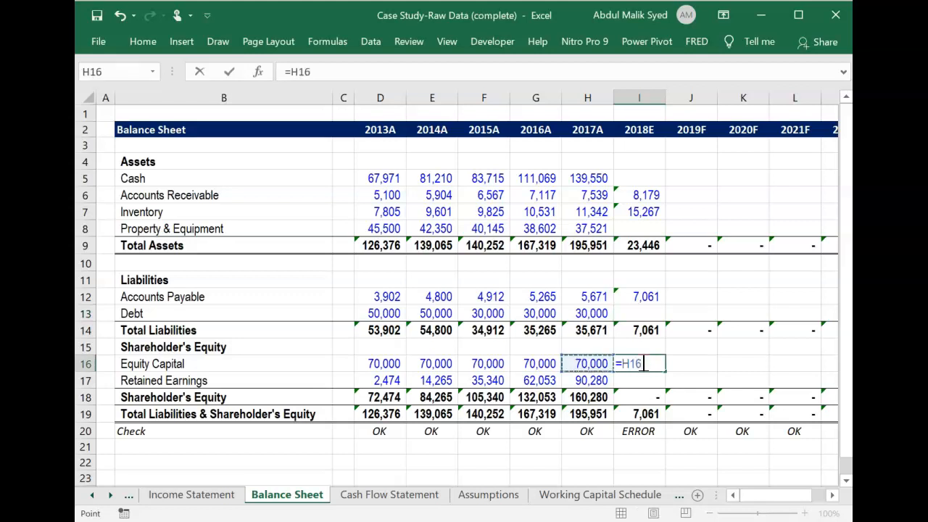
pyautogui.write('+')
pyautogui.click(384, 497)
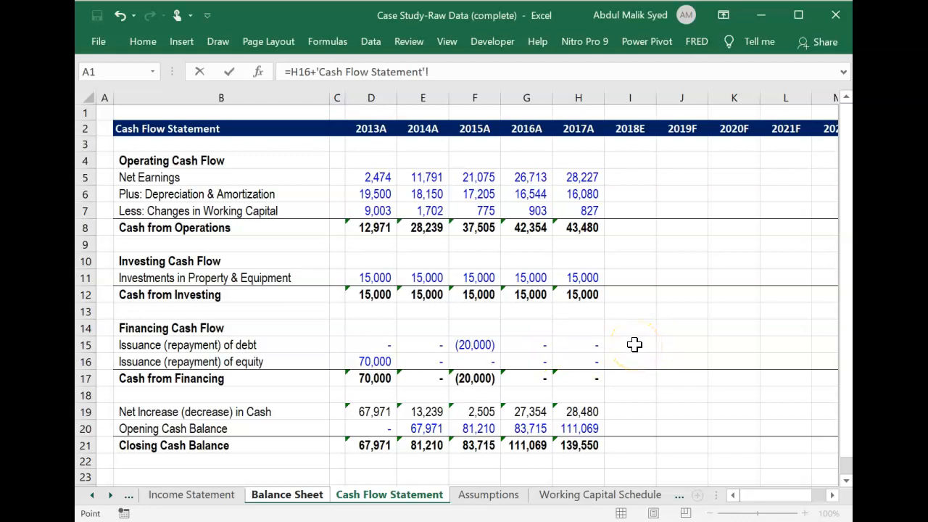
pyautogui.click(396, 498)
pyautogui.press('Escape')
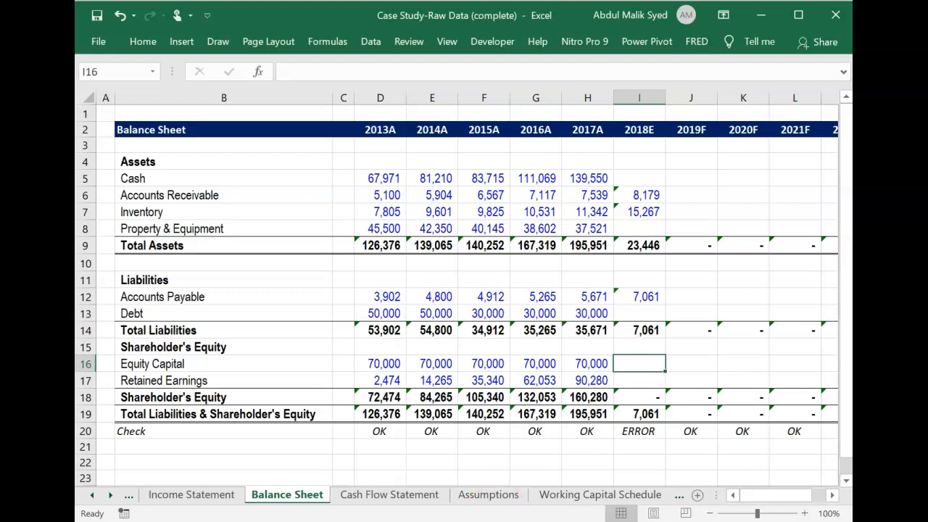
# Calculate 2018E Equity Capital in I16 as the 2017A balance H16 plus Cash Flow Statement issuance (repayment) of equity in I16.
pyautogui.click(646, 362)
pyautogui.write('=')
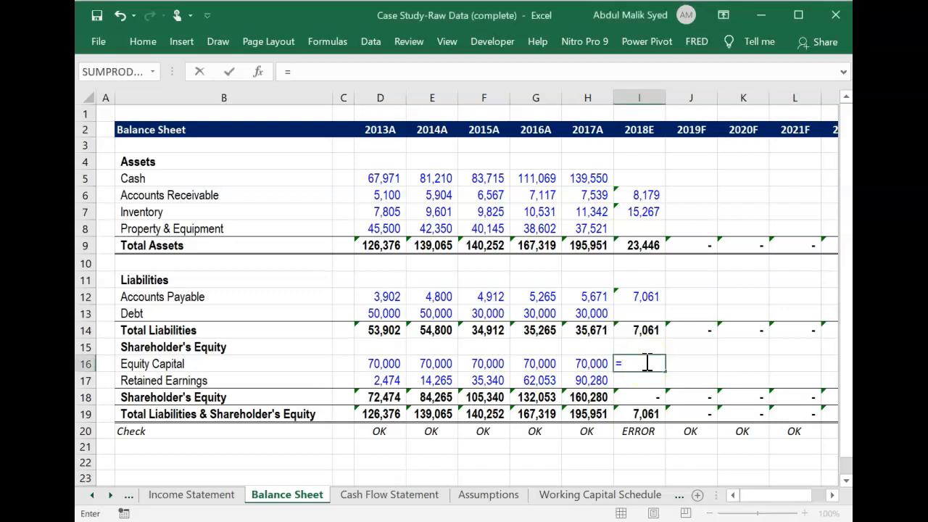
pyautogui.press('Left')
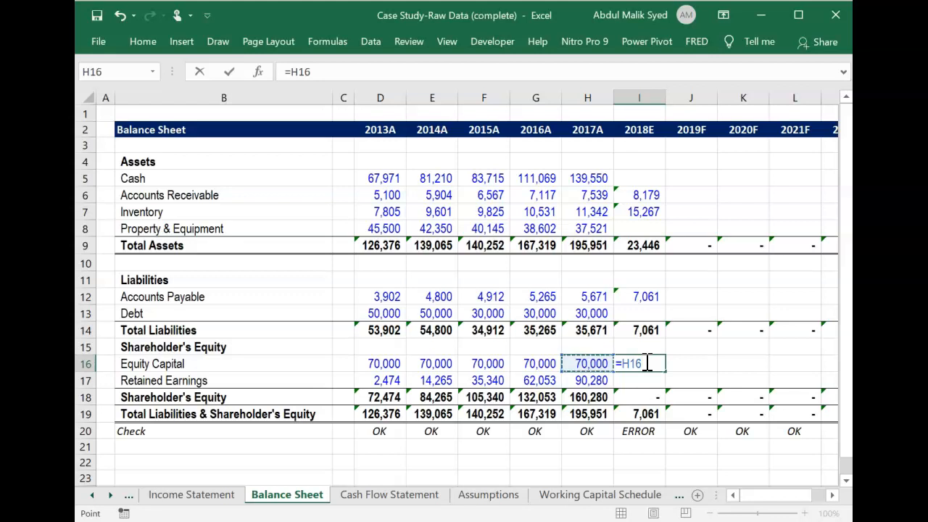
pyautogui.write('+')
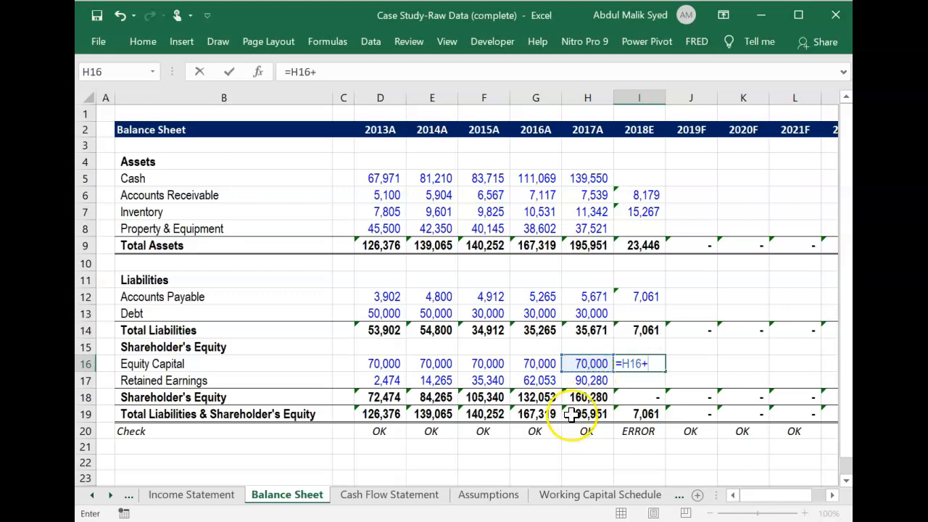
pyautogui.click(425, 500)
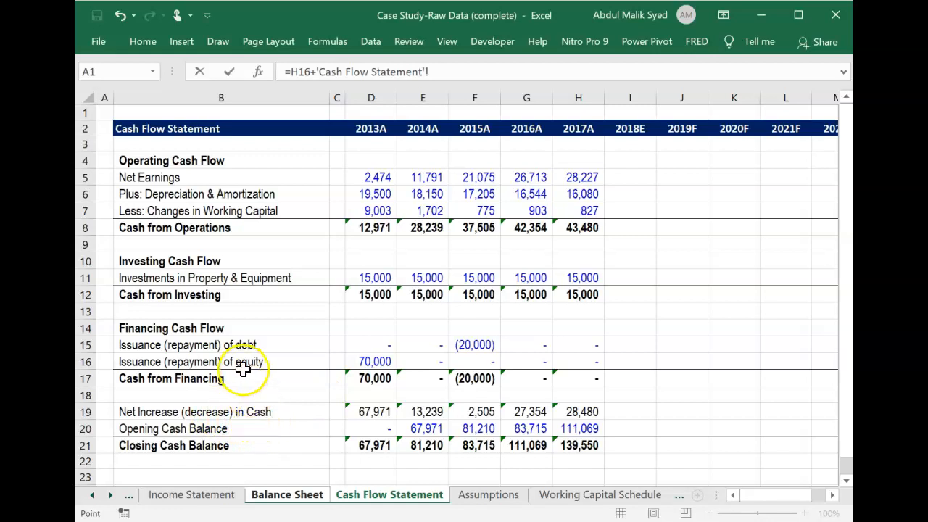
pyautogui.click(641, 360)
pyautogui.press('Return')
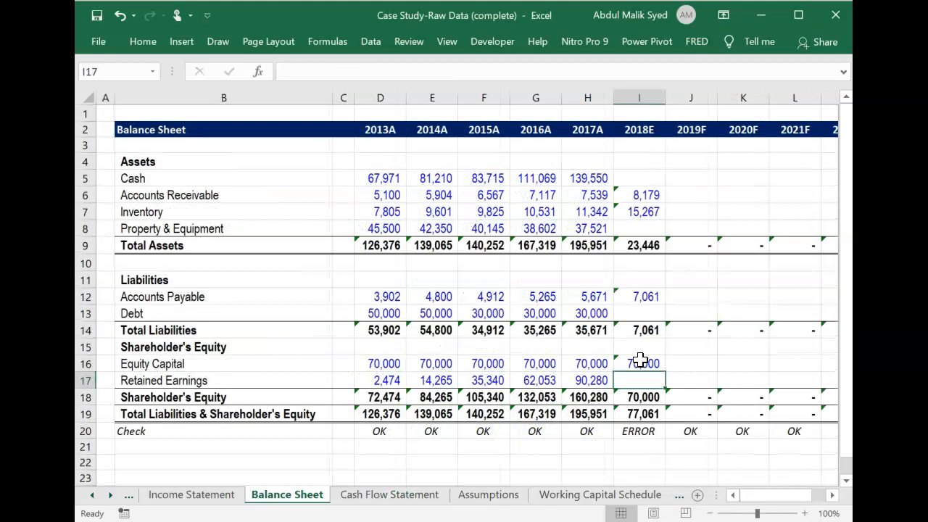
# Calculate 2018E Retained Earnings in I17 as the 2017A balance H17 plus Income Statement net earnings in I16.
pyautogui.write('=')
pyautogui.press('Left')
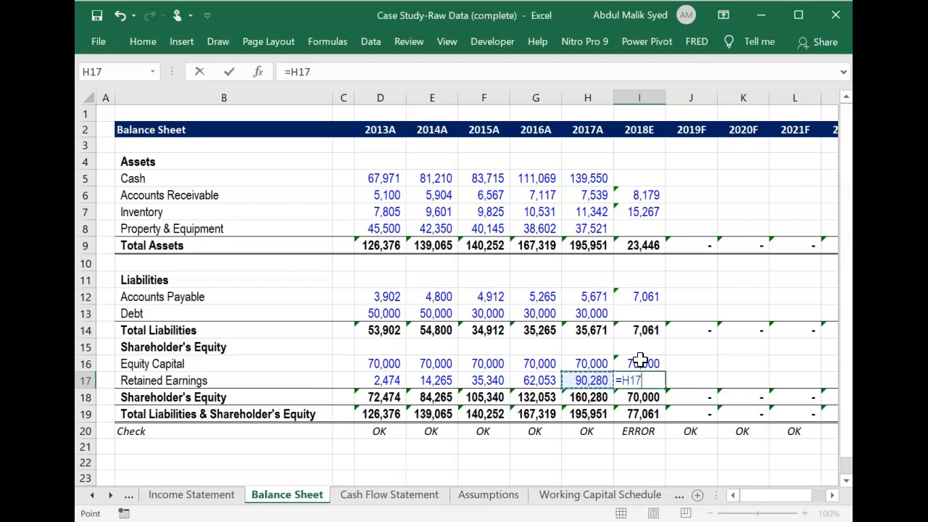
pyautogui.write('+')
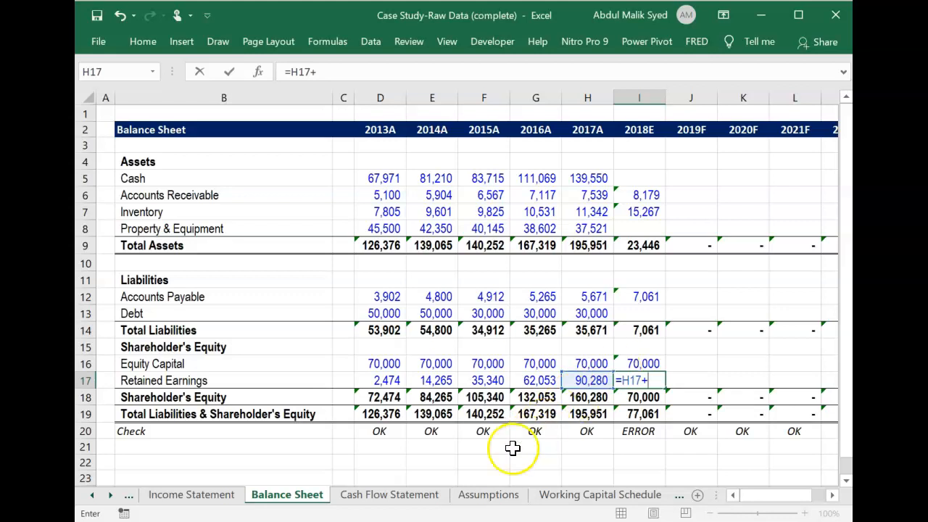
pyautogui.click(221, 496)
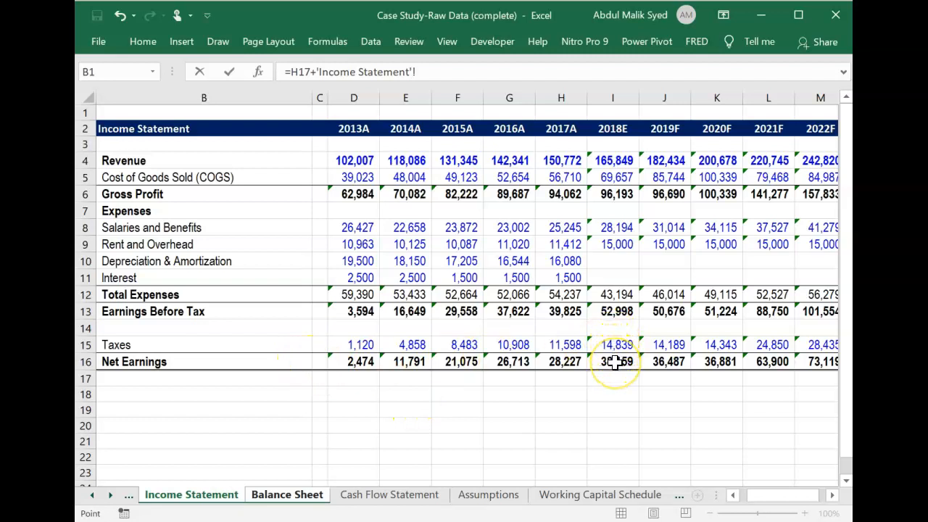
pyautogui.click(615, 363)
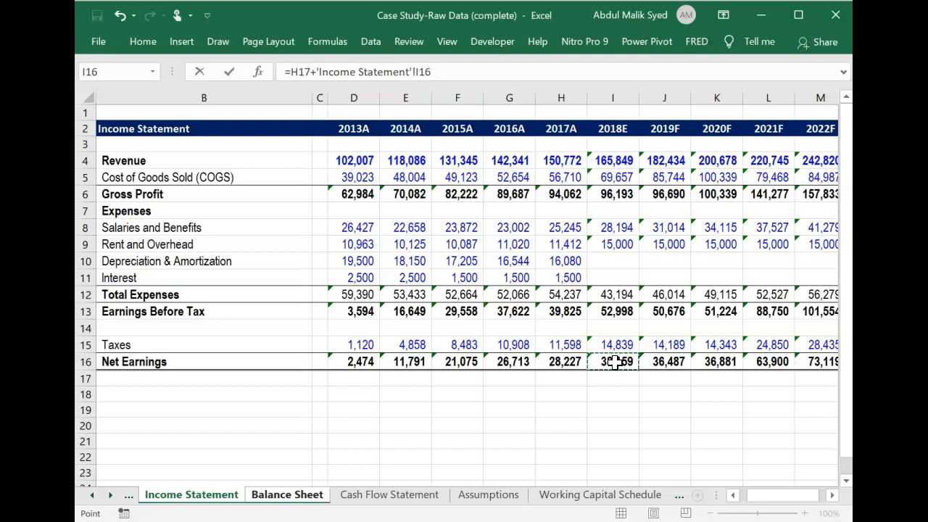
pyautogui.press('Return')
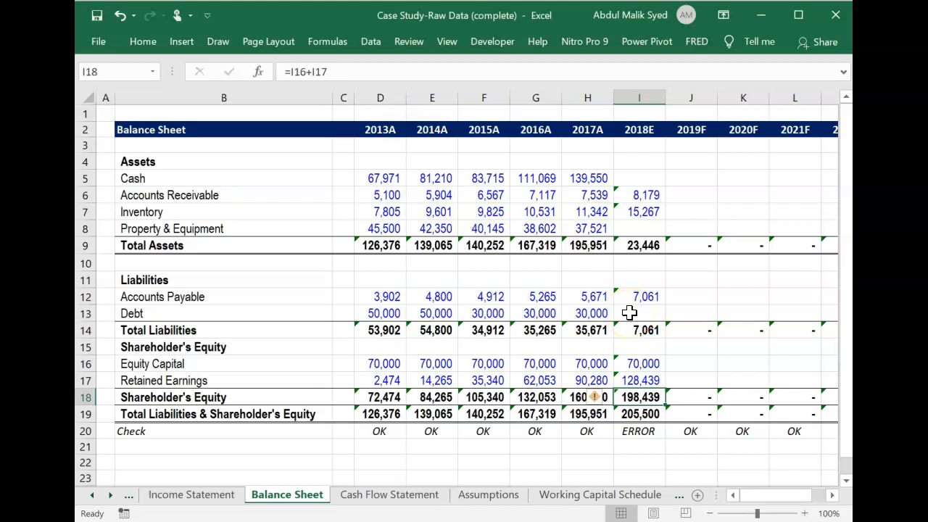
# Fill the 2018E Balance Sheet formulas in I5:I19 across 2019F to 2022F, through column M.
pyautogui.click(638, 178)
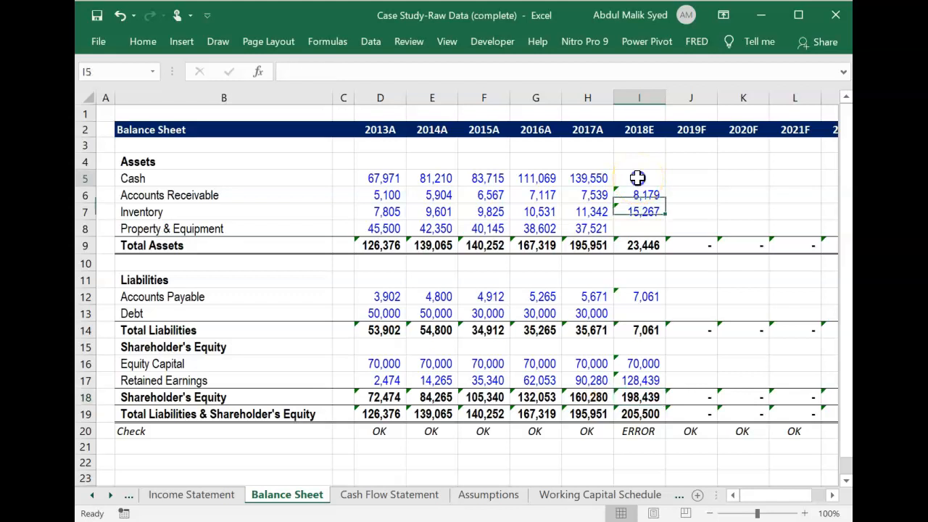
pyautogui.hotkey('shift', 'Down')
pyautogui.hotkey('shift', 'Down')
pyautogui.hotkey('shift', 'Down')
pyautogui.hotkey('shift', 'Down')
pyautogui.hotkey('shift', 'Down')
pyautogui.hotkey('shift', 'Down')
pyautogui.hotkey('shift', 'Down')
pyautogui.hotkey('shift', 'Down')
pyautogui.hotkey('shift', 'Down')
pyautogui.hotkey('shift', 'Down')
pyautogui.hotkey('shift', 'Down')
pyautogui.hotkey('shift', 'Down')
pyautogui.hotkey('shift', 'Down')
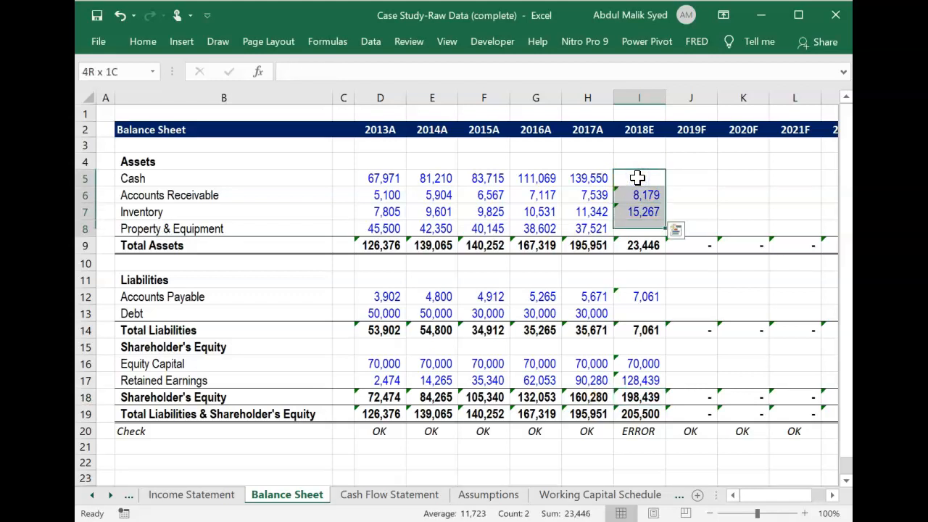
pyautogui.hotkey('shift', 'Down')
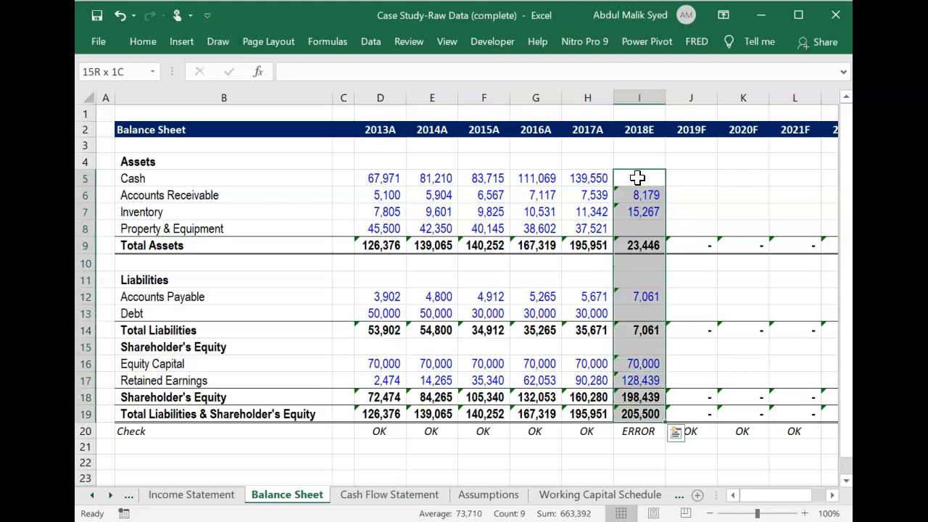
pyautogui.hotkey('shift', 'Right')
pyautogui.hotkey('shift', 'Right')
pyautogui.hotkey('shift', 'Right')
pyautogui.hotkey('shift', 'Right')
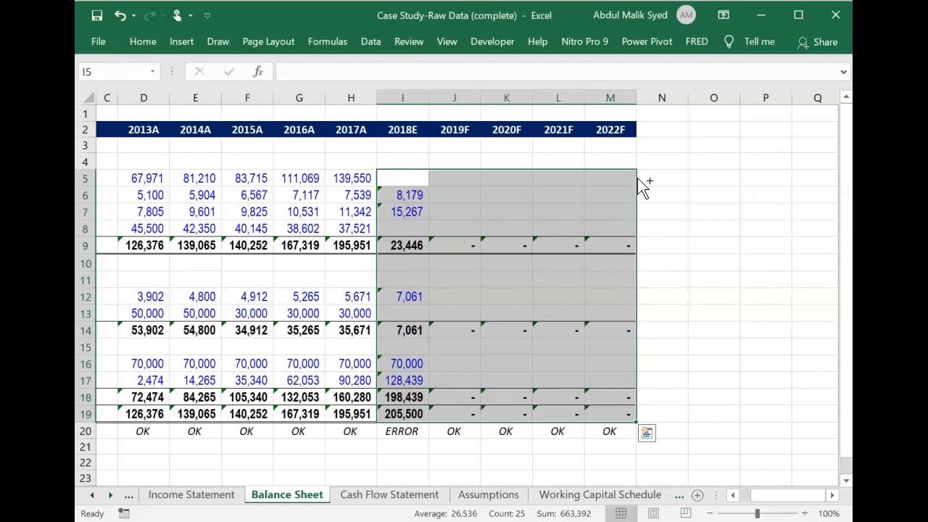
pyautogui.hotkey('ctrl', 'r')
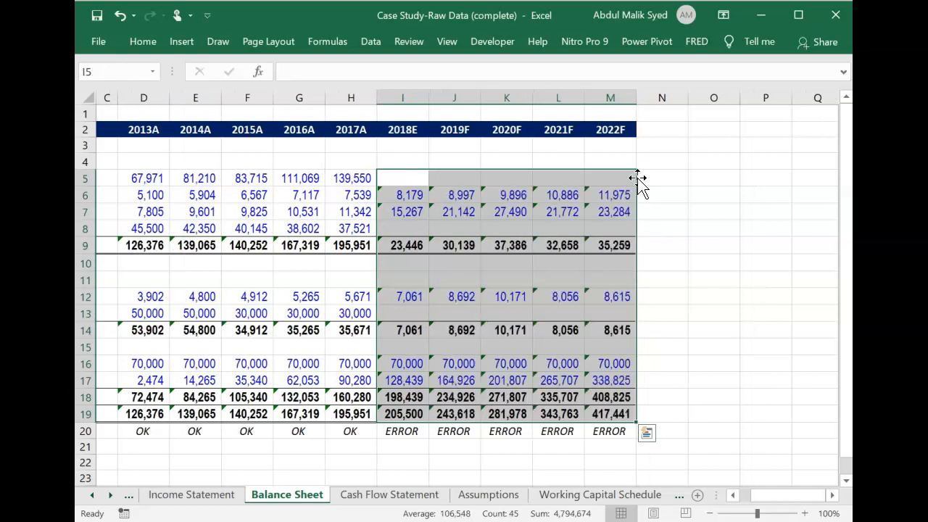
pyautogui.press('Down')
pyautogui.press('Down')
pyautogui.press('Down')
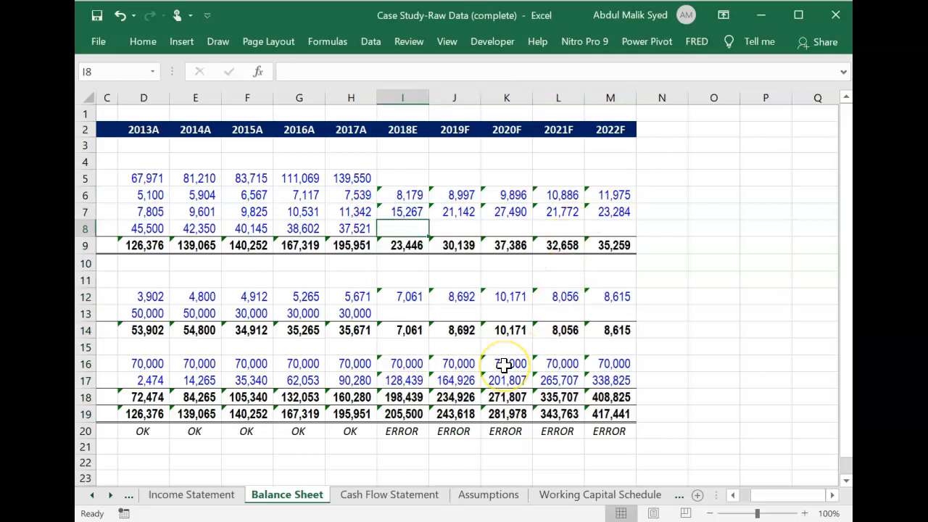
# On the Working Capital Schedule, fill the 2017A formulas in H4:H9 across 2018E to 2022F, through column M.
pyautogui.click(383, 499)
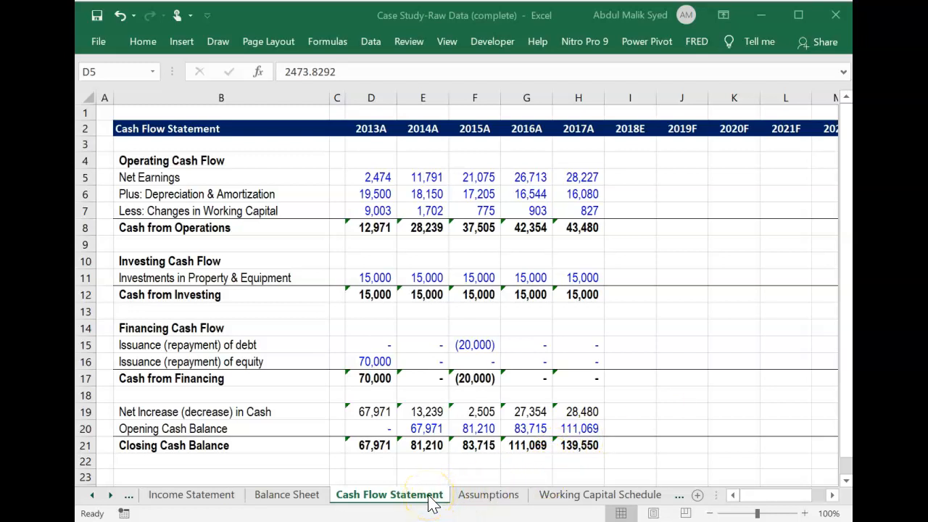
pyautogui.click(568, 500)
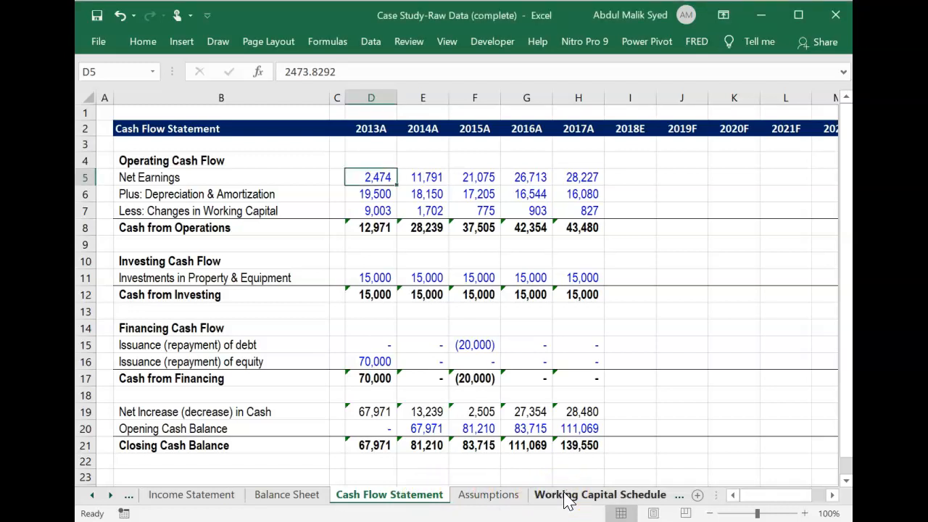
pyautogui.click(568, 500)
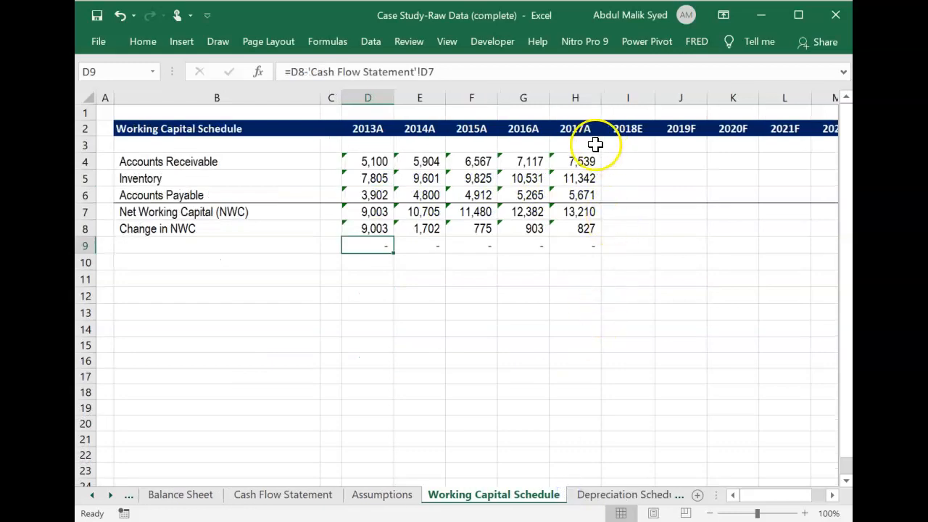
pyautogui.click(580, 160)
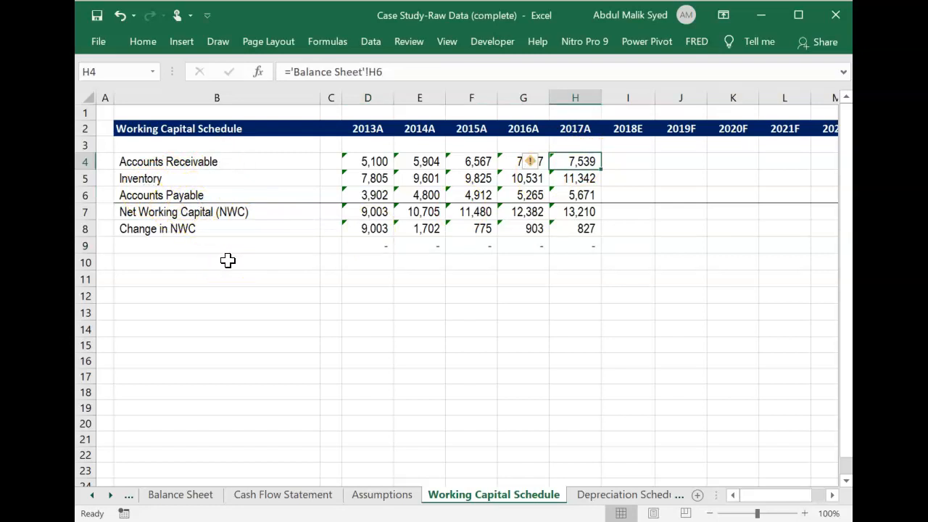
pyautogui.hotkey('shift', 'Down')
pyautogui.hotkey('shift', 'Down')
pyautogui.hotkey('shift', 'Down')
pyautogui.hotkey('shift', 'Down')
pyautogui.hotkey('shift', 'Down')
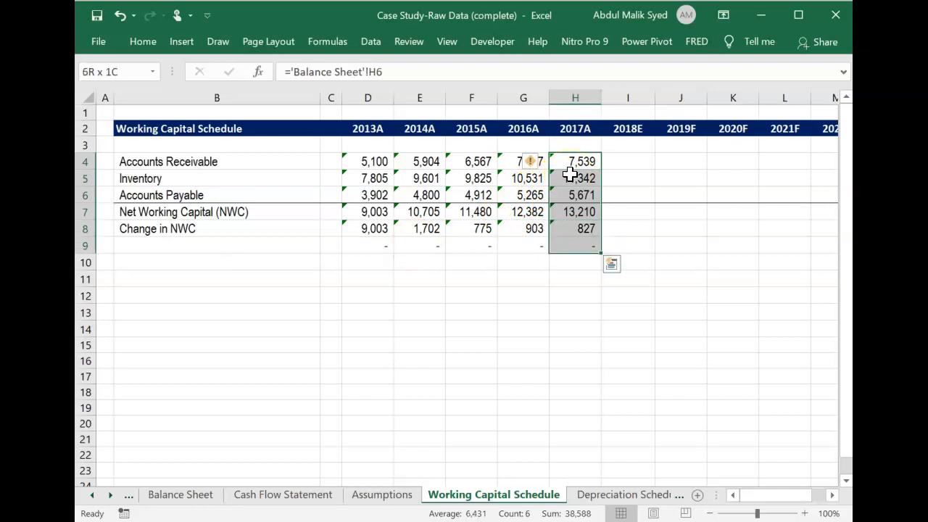
pyautogui.hotkey('shift', 'Right')
pyautogui.hotkey('shift', 'Right')
pyautogui.hotkey('shift', 'Right')
pyautogui.hotkey('shift', 'Right')
pyautogui.hotkey('shift', 'Right')
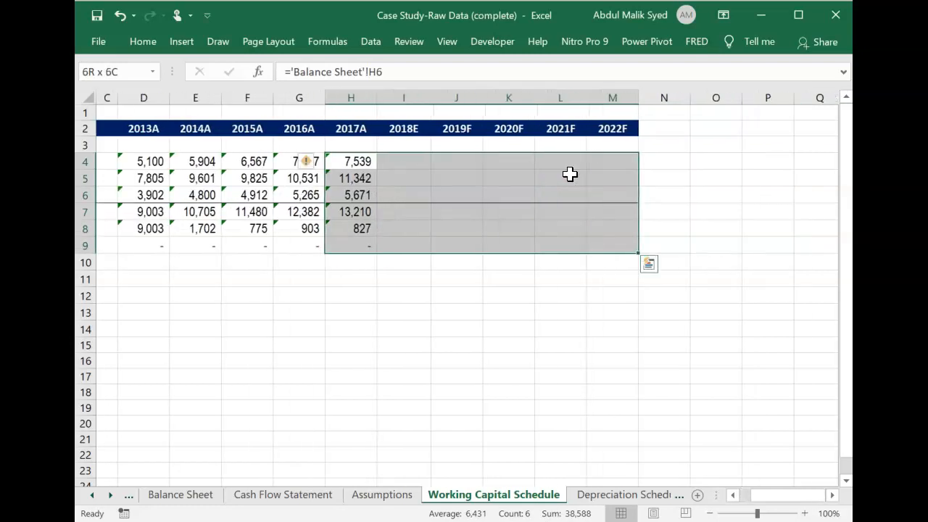
pyautogui.hotkey('ctrl', 'r')
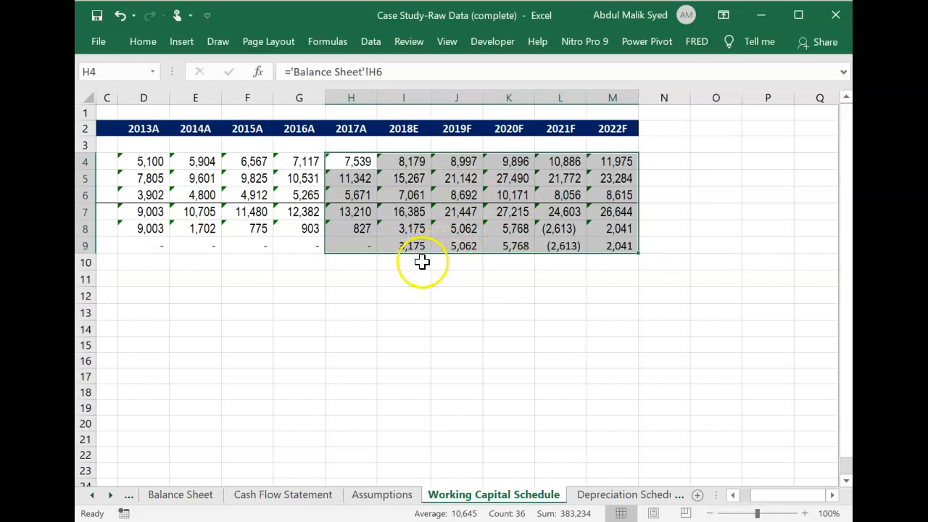
pyautogui.hscroll(-1, 421, 272)
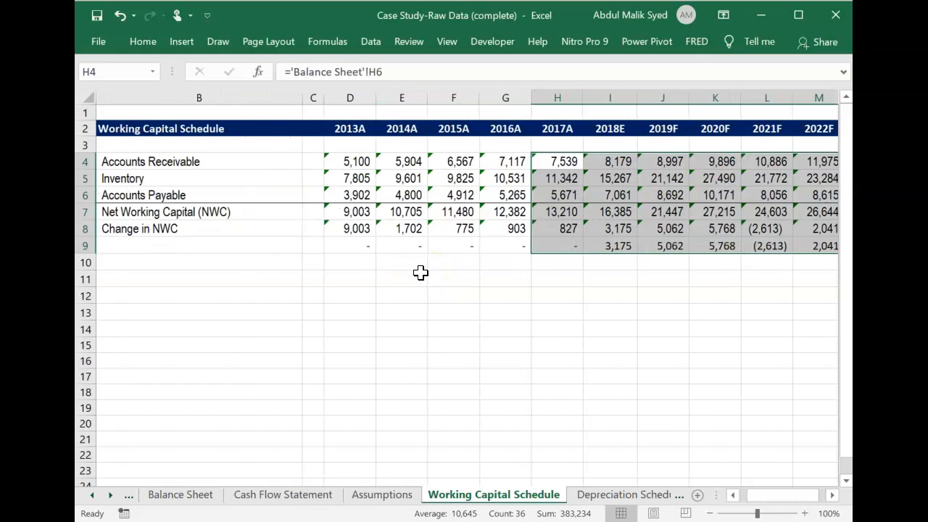
pyautogui.click(501, 244)
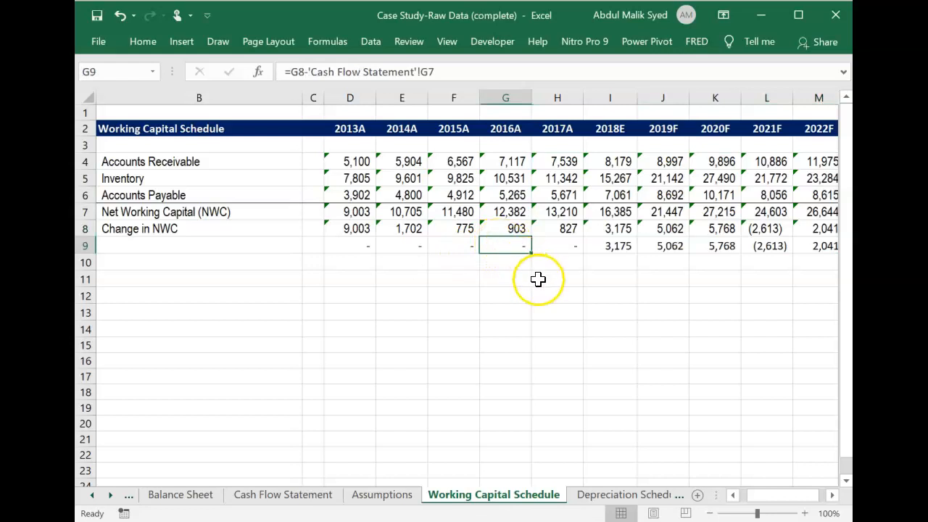
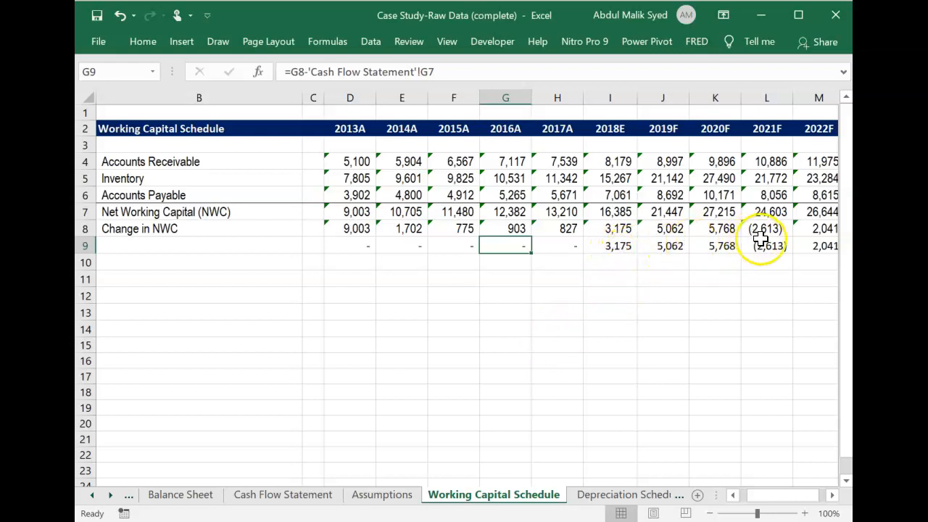
# On the Depreciation Schedule, fill the 2017A formulas in H4:H7 across 2018E to 2022F, through column M.
pyautogui.click(599, 495)
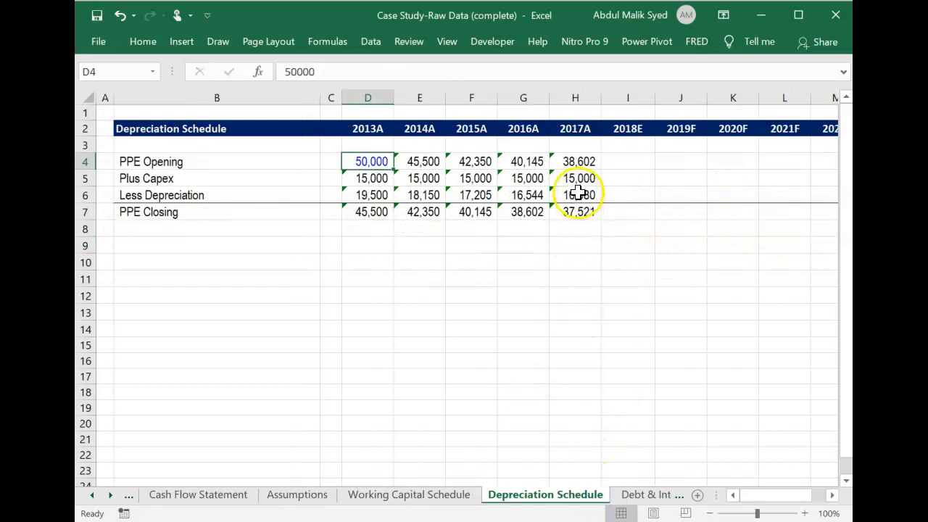
pyautogui.click(578, 157)
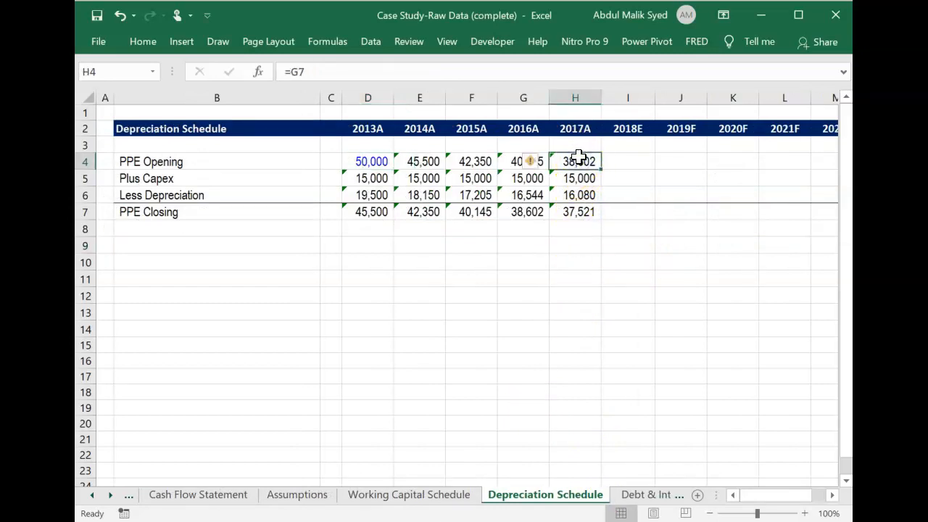
pyautogui.hotkey('ctrl', 'shift', 'Down')
pyautogui.hotkey('shift', 'Right')
pyautogui.hotkey('shift', 'Right')
pyautogui.hotkey('shift', 'Right')
pyautogui.hotkey('shift', 'Right')
pyautogui.hotkey('shift', 'Right')
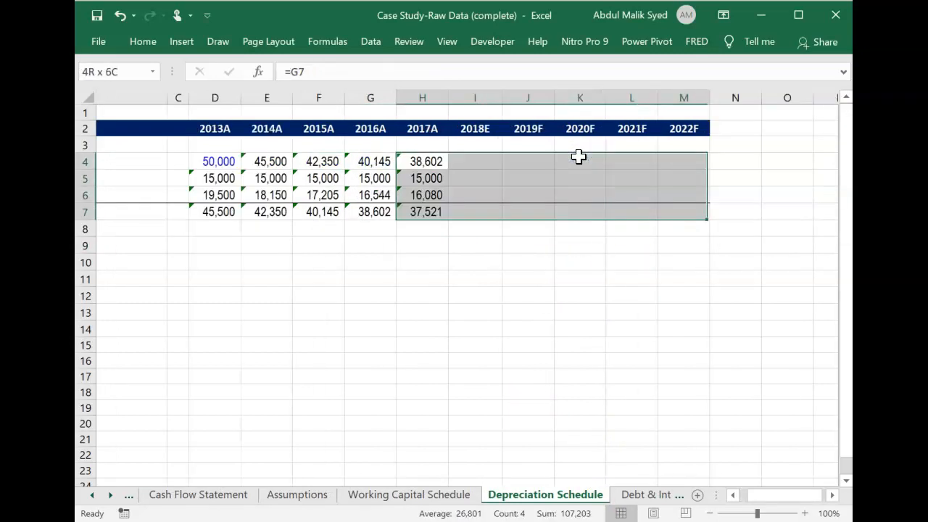
pyautogui.hotkey('ctrl', 'r')
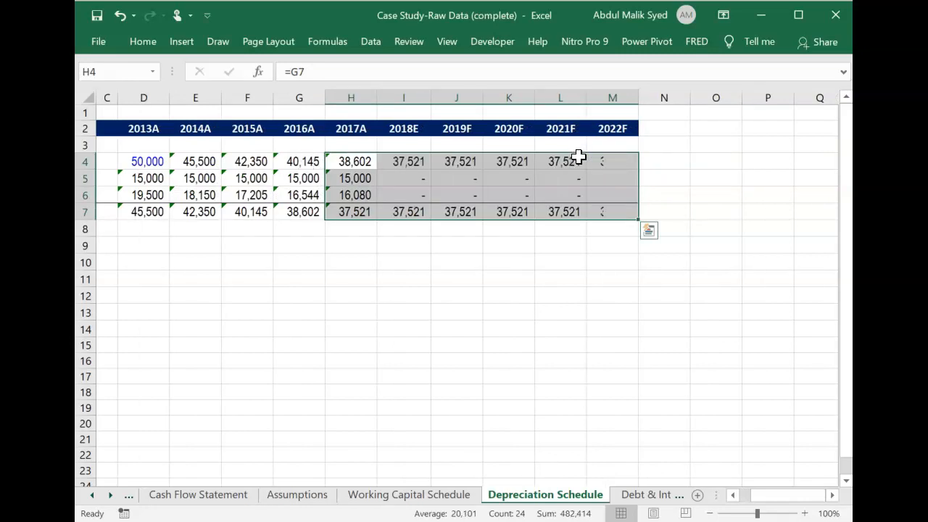
# Check which cells the 2017A and 2018E Plus Capex and Less Depreciation formulas refer to.
pyautogui.press('Down')
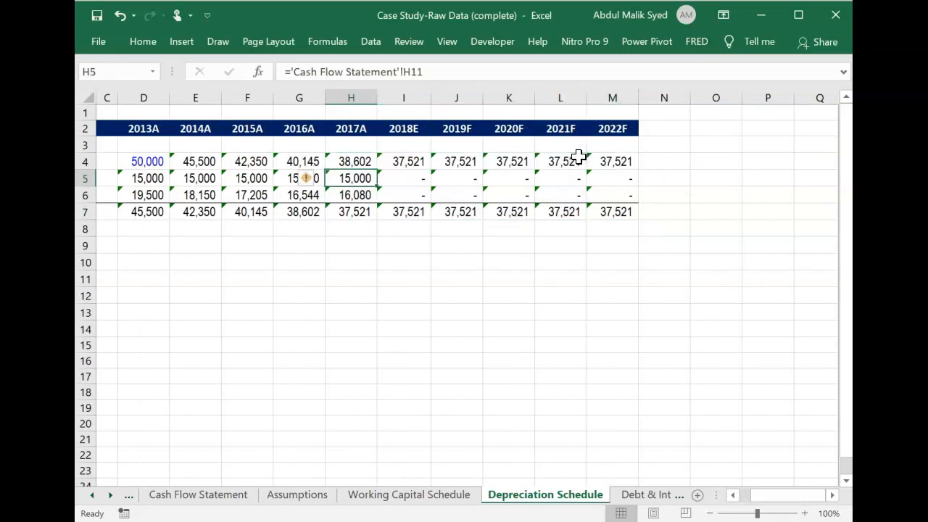
pyautogui.press('Left')
pyautogui.press('Left')
pyautogui.press('Left')
pyautogui.press('Left')
pyautogui.press('Left')
pyautogui.press('Left')
pyautogui.press('Left')
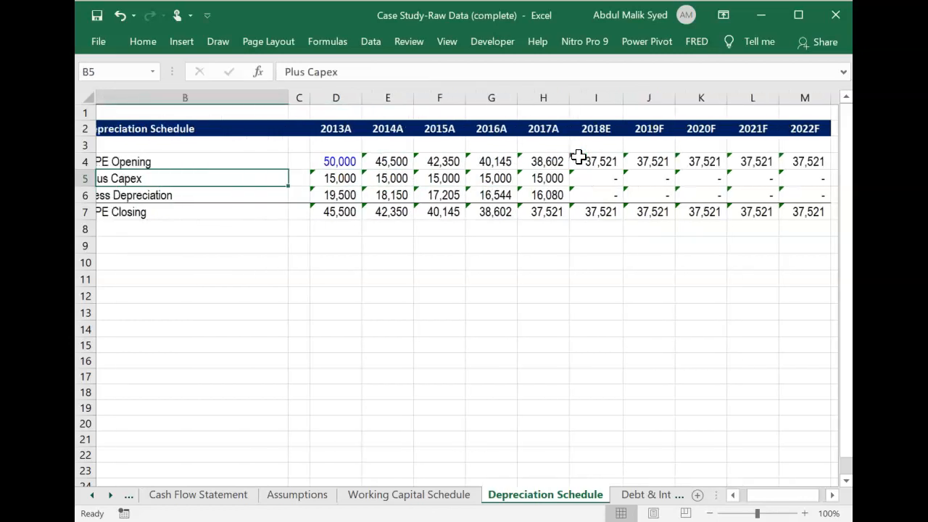
pyautogui.press('Right')
pyautogui.press('Down')
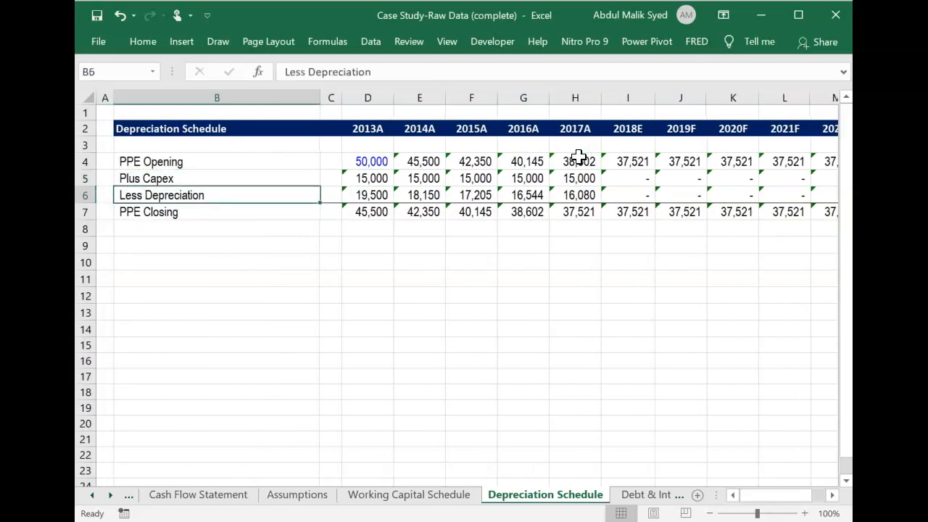
pyautogui.press('Right')
pyautogui.press('Right')
pyautogui.press('Right')
pyautogui.press('Right')
pyautogui.press('Right')
pyautogui.press('Right')
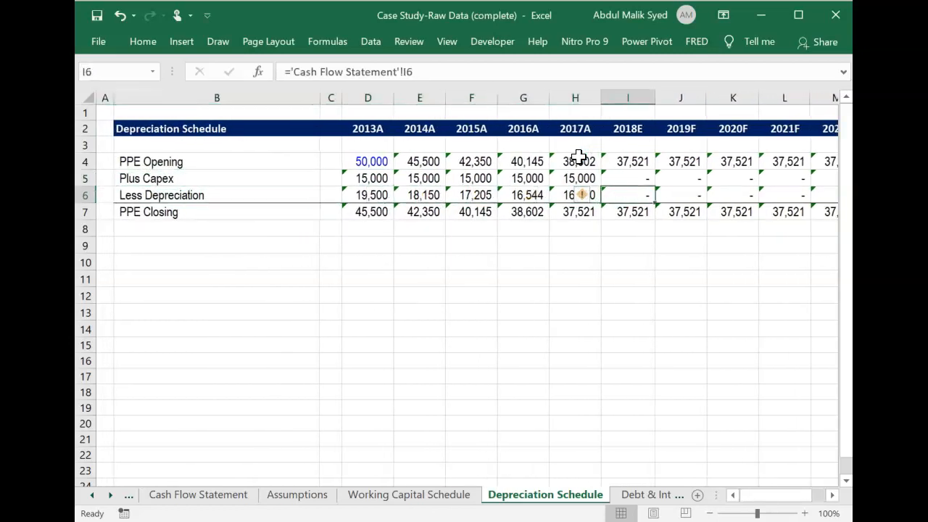
pyautogui.press('Left')
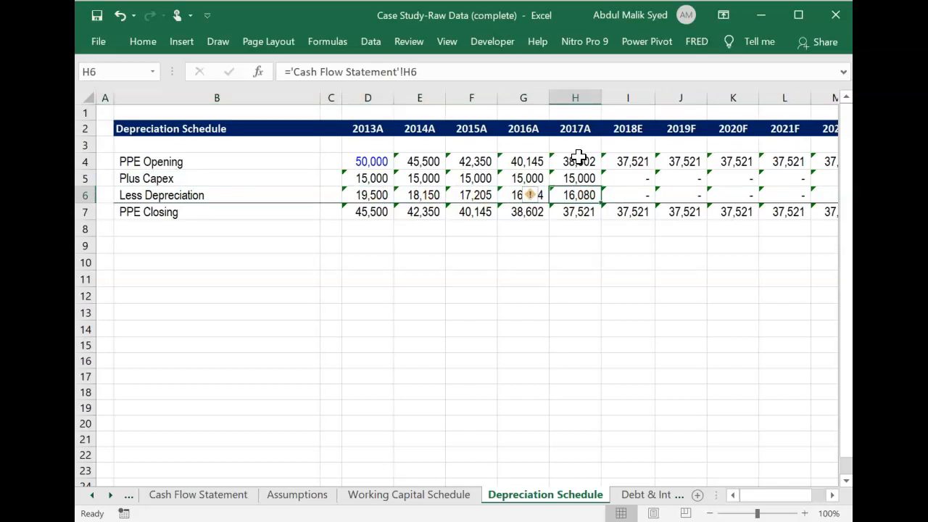
# Clear the Plus Capex and Less Depreciation formulas for 2018E to 2022F in I5:M6.
pyautogui.press('Up')
pyautogui.press('Right')
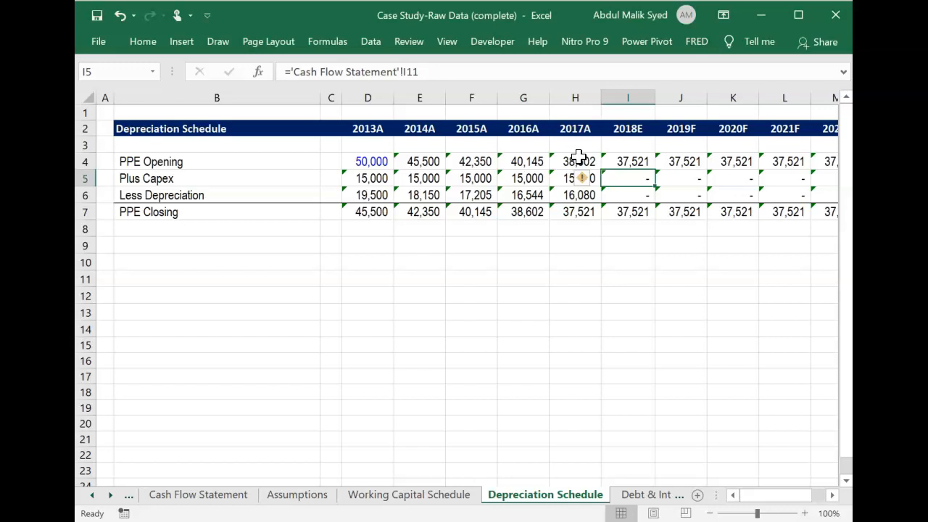
pyautogui.hotkey('shift', 'Down')
pyautogui.hotkey('shift', 'Right')
pyautogui.hotkey('shift', 'Right')
pyautogui.hotkey('shift', 'Right')
pyautogui.hotkey('shift', 'Right')
pyautogui.hotkey('shift', 'Right')
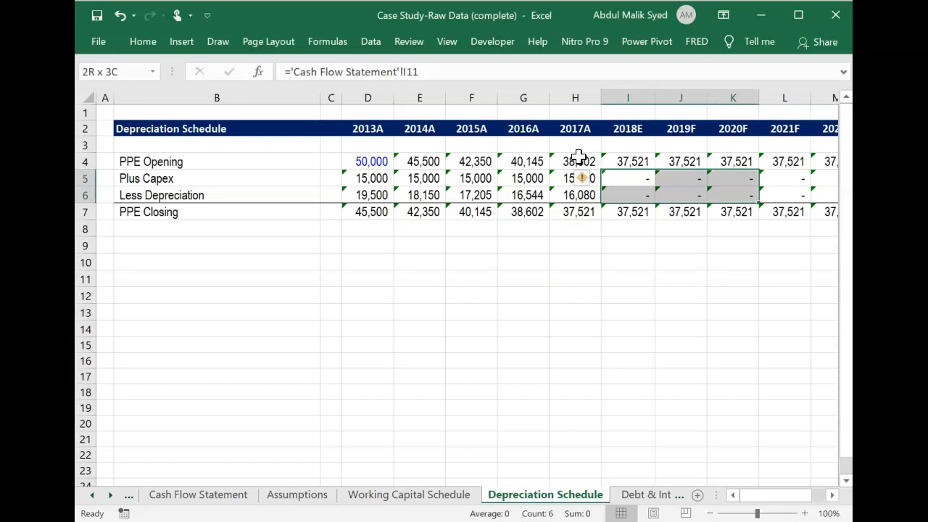
pyautogui.hotkey('shift', 'Left')
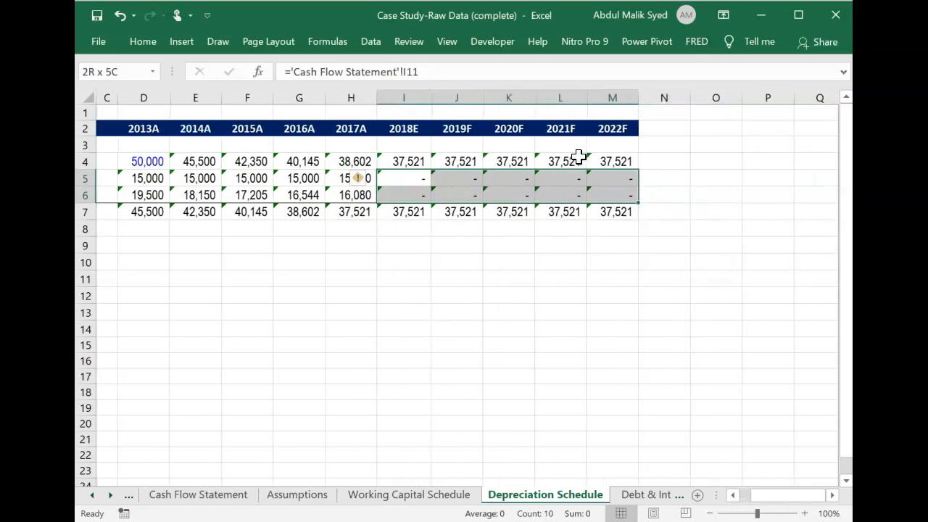
pyautogui.press('Delete')
# Link 2018E Plus Capex in I5 to the Assumptions sheet's 2018E Capital Expenditures in I16.
pyautogui.press('Up')
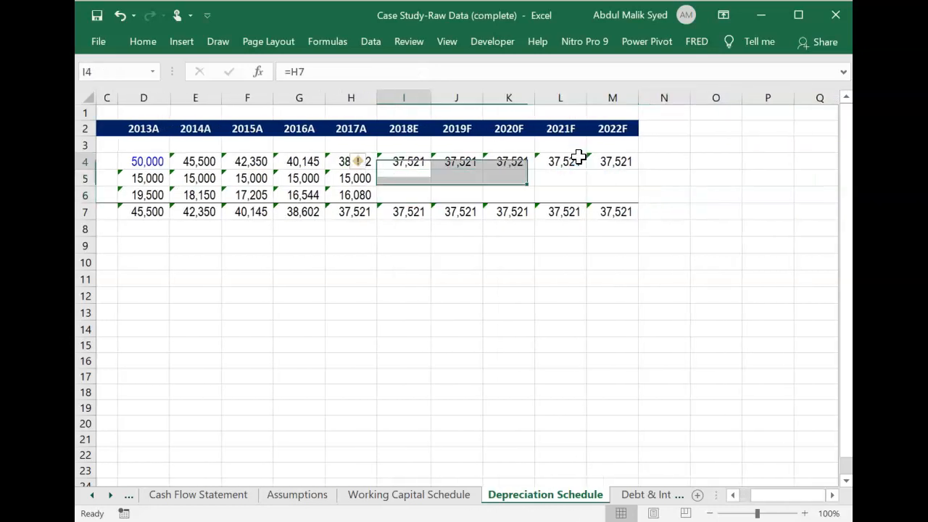
pyautogui.press('Down')
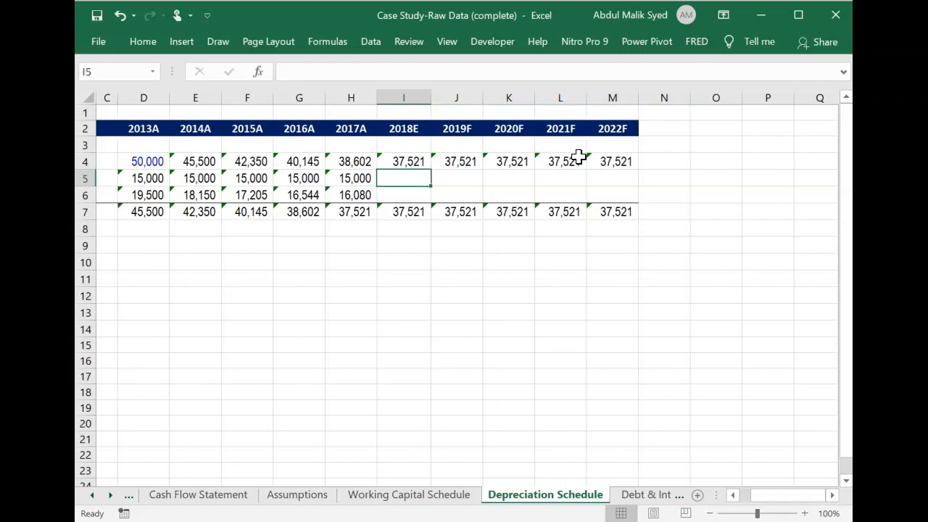
pyautogui.write('=')
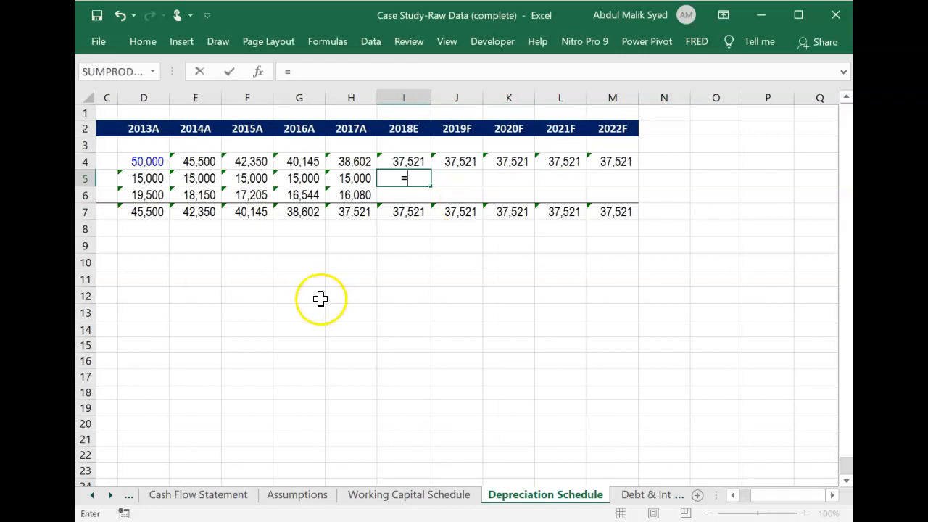
pyautogui.click(313, 496)
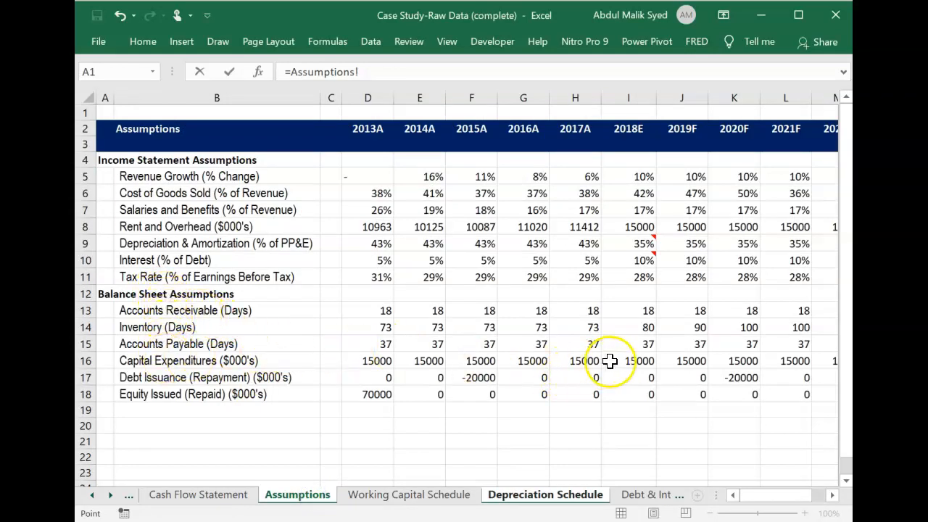
pyautogui.click(632, 361)
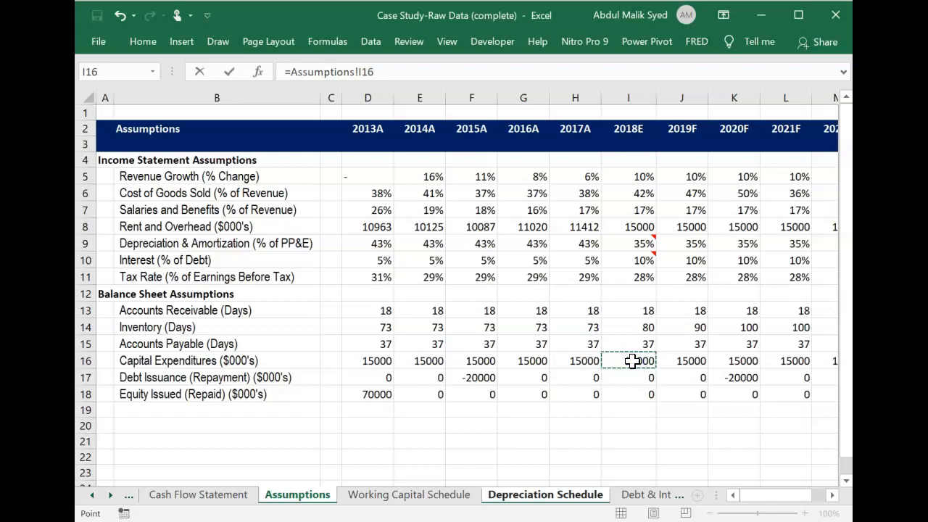
pyautogui.press('Return')
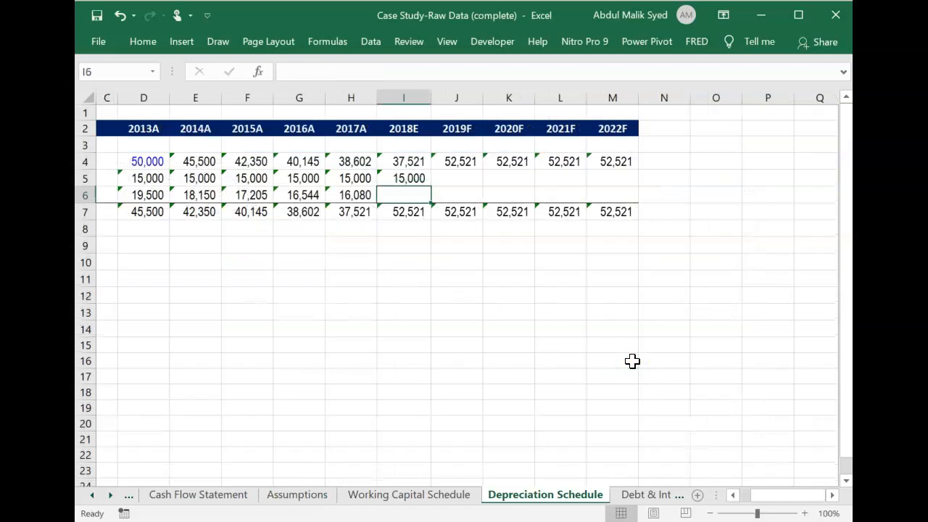
# Check the 2018E Depreciation & Amortization (% of PP&E) assumption in I9 of the Assumptions sheet, including its comment.
pyautogui.press('Left')
pyautogui.press('Left')
pyautogui.press('Left')
pyautogui.press('Left')
pyautogui.press('Left')
pyautogui.press('Left')
pyautogui.press('Left')
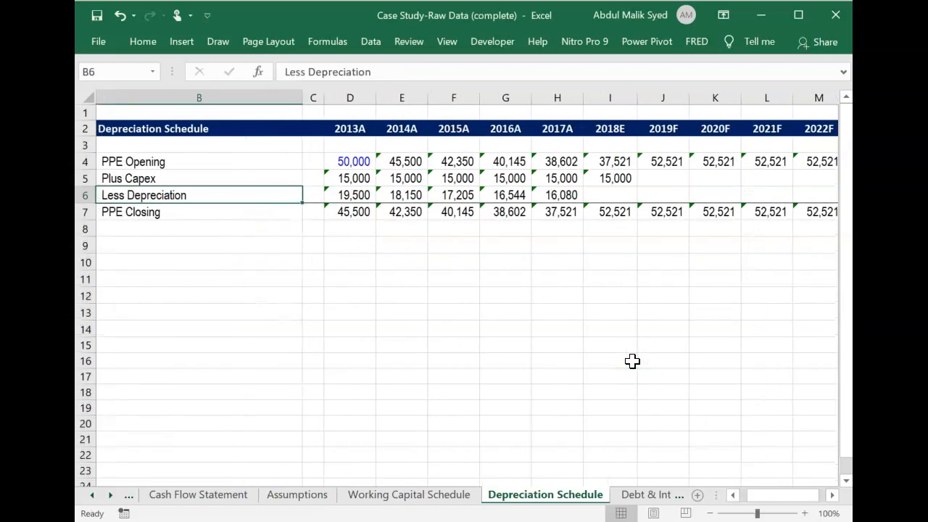
pyautogui.press('Right')
pyautogui.press('Right')
pyautogui.press('Right')
pyautogui.press('Right')
pyautogui.press('Right')
pyautogui.press('Right')
pyautogui.press('Right')
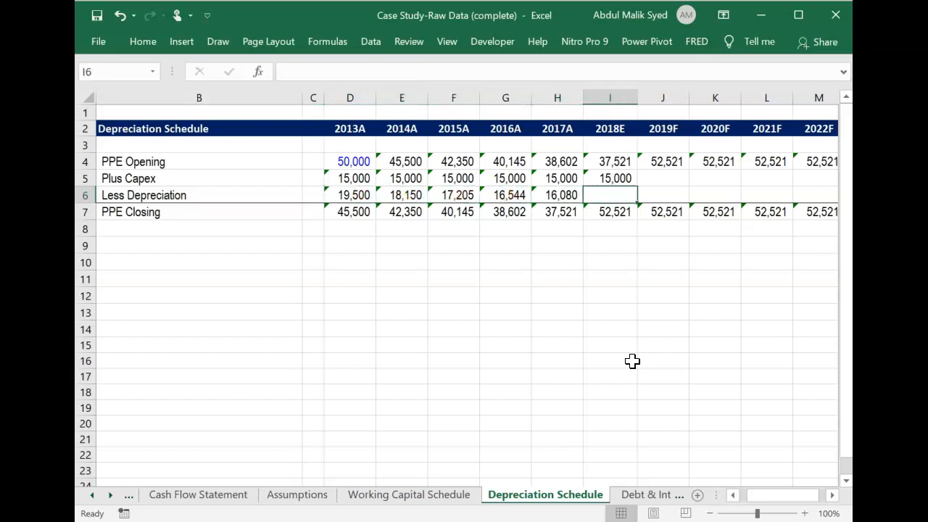
pyautogui.click(299, 497)
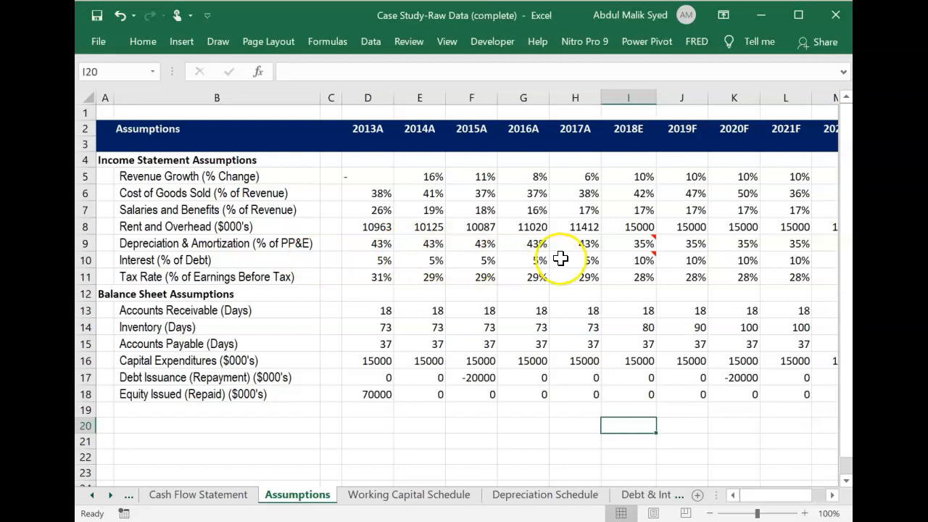
pyautogui.moveTo(642, 245)
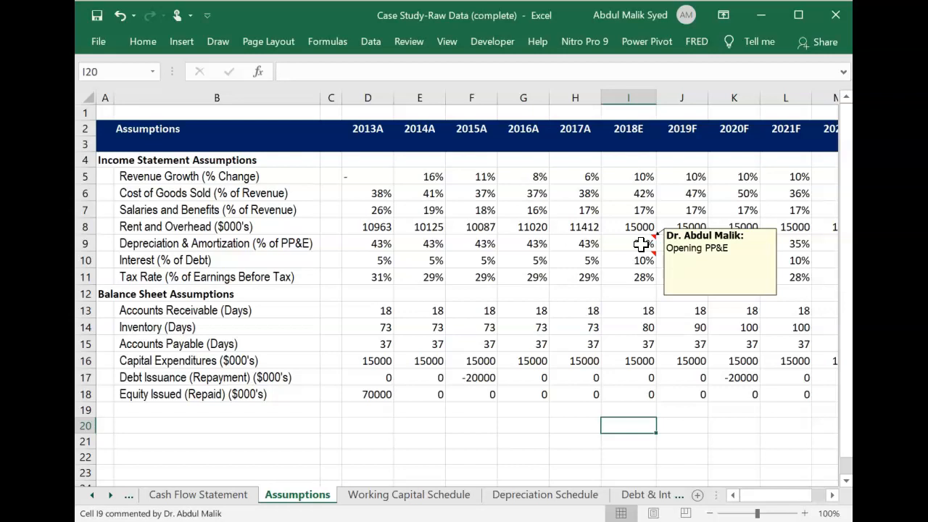
pyautogui.click(566, 501)
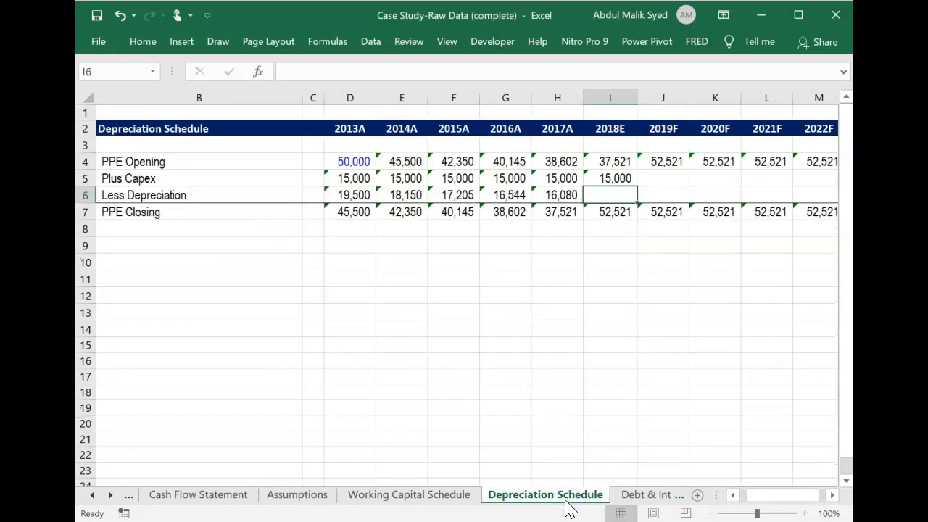
# Calculate 2018E Less Depreciation in I6 as PPE Opening I4 times the Assumptions sheet's depreciation percentage in I9.
pyautogui.write('=')
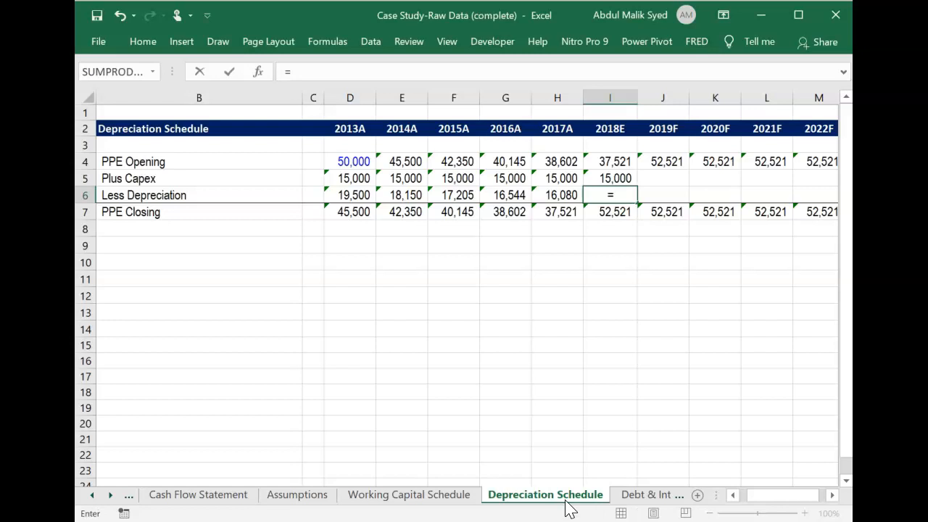
pyautogui.press('Up')
pyautogui.press('Up')
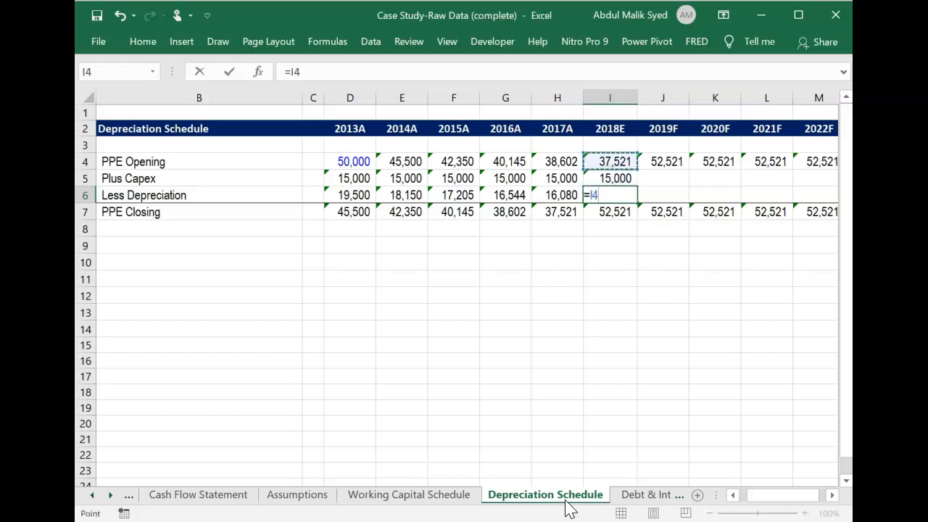
pyautogui.write('*')
pyautogui.click(290, 501)
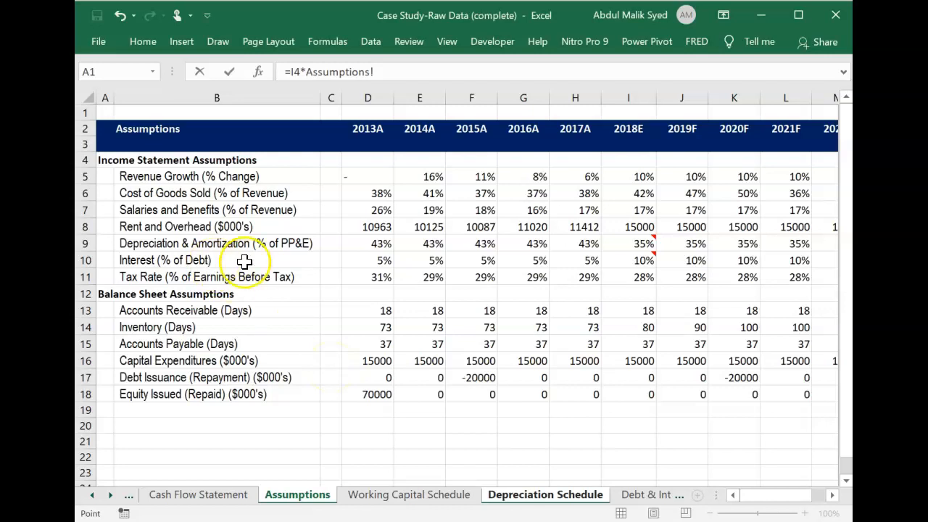
pyautogui.click(645, 245)
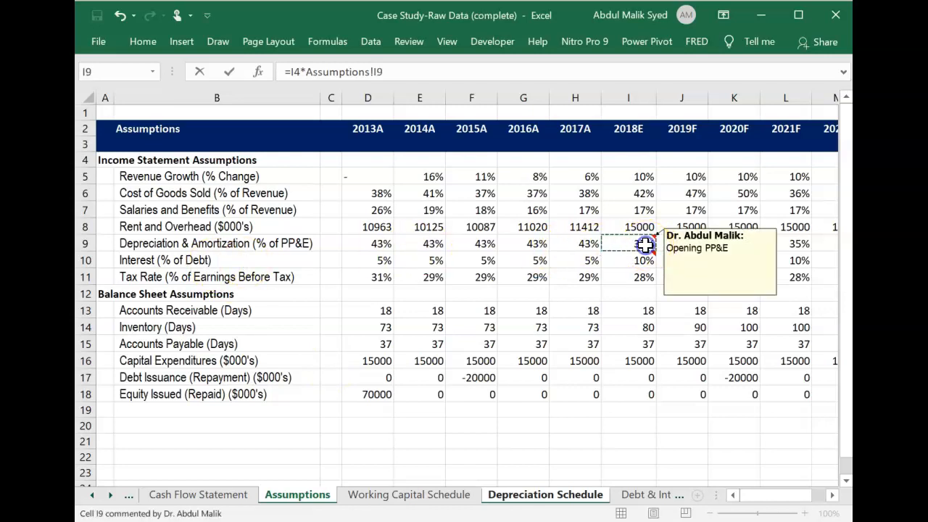
pyautogui.press('Return')
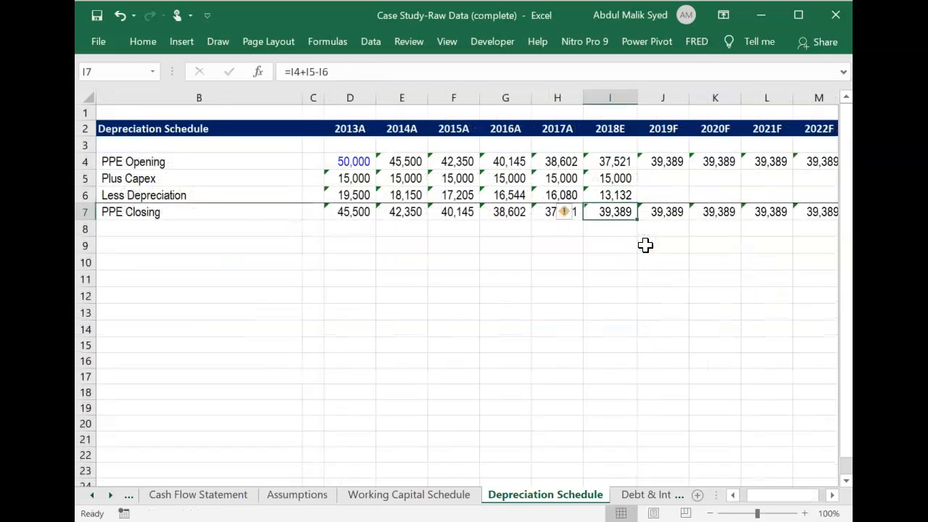
# Fill the 2018E Plus Capex and Less Depreciation formulas in I5:I6 across 2019F to 2022F, through column M.
pyautogui.press('Right')
pyautogui.press('Up')
pyautogui.press('Up')
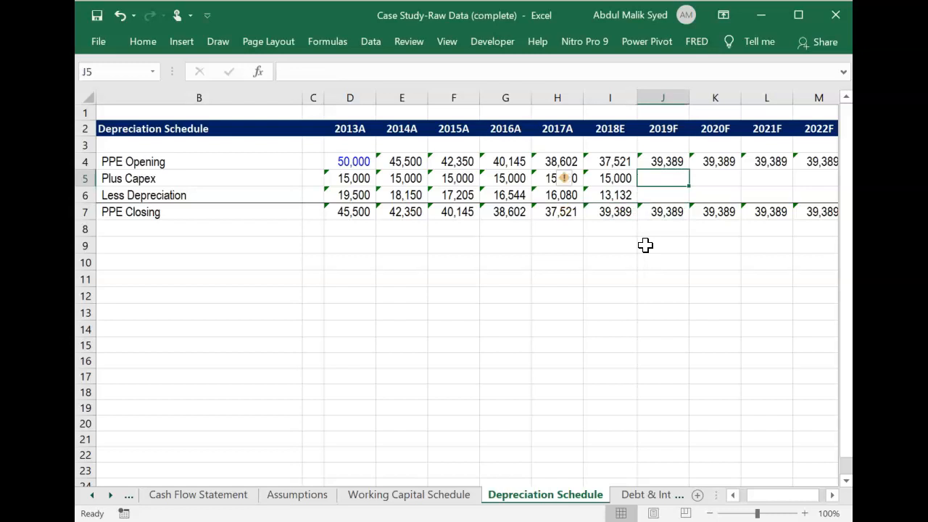
pyautogui.press('Left')
pyautogui.hotkey('shift', 'Down')
pyautogui.hotkey('shift', 'Right')
pyautogui.hotkey('shift', 'Right')
pyautogui.hotkey('shift', 'Right')
pyautogui.hotkey('shift', 'Right')
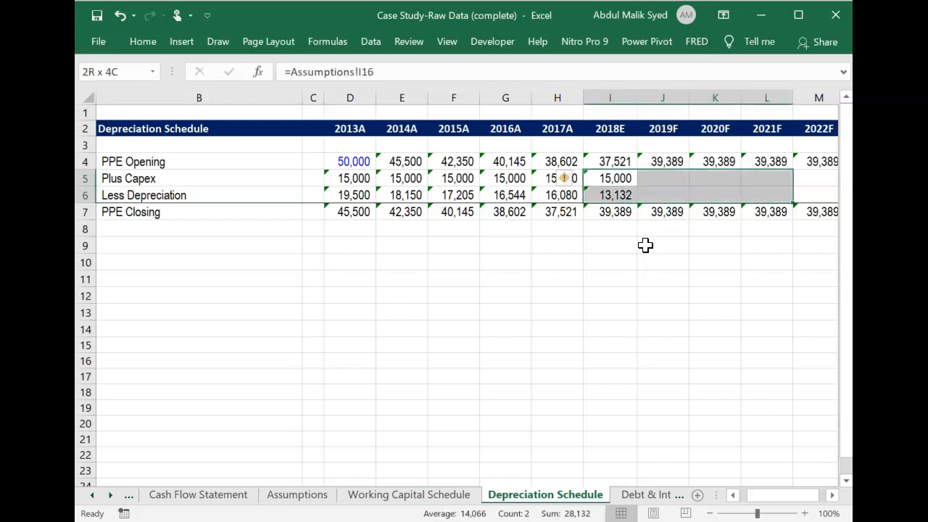
pyautogui.hotkey('ctrl', 'r')
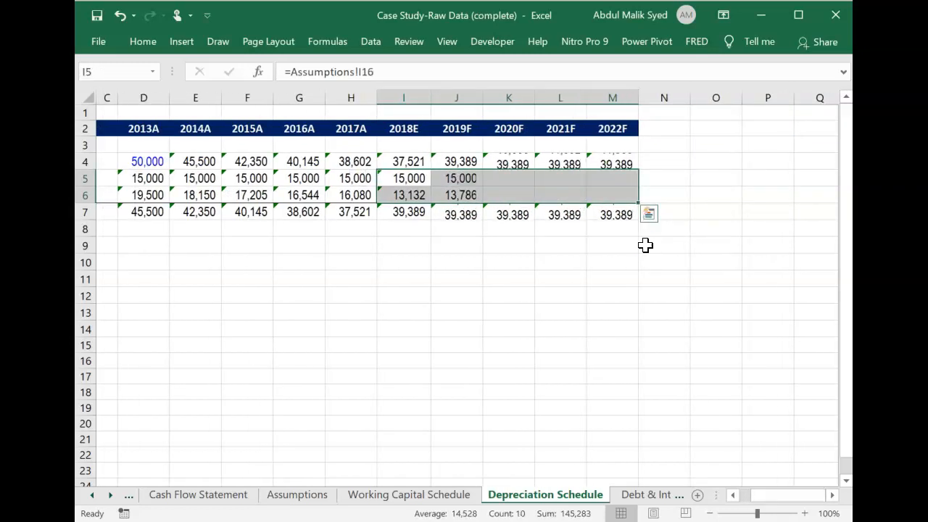
pyautogui.press('Down')
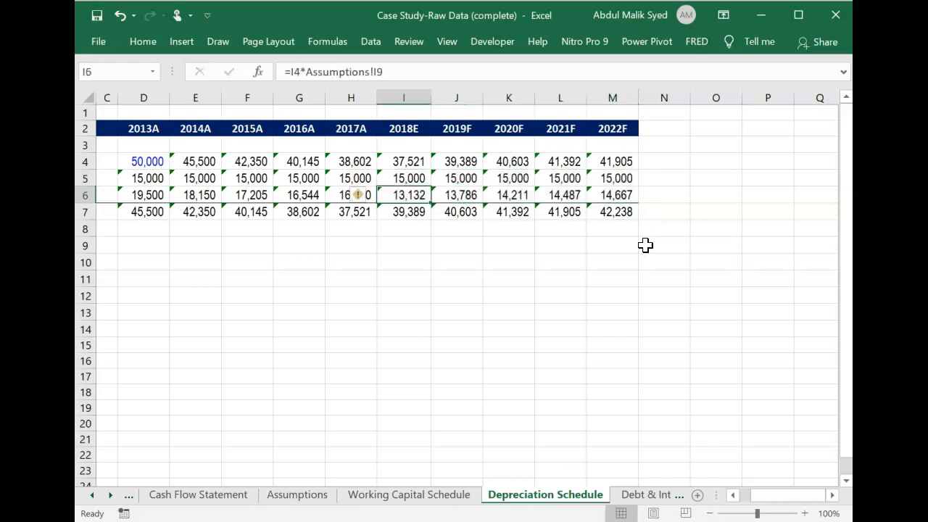
# On the Debt & Interest Schedule sheet, fill the 2017A formulas in H4:H7 across 2018E to 2022F, through column M.
pyautogui.click(647, 495)
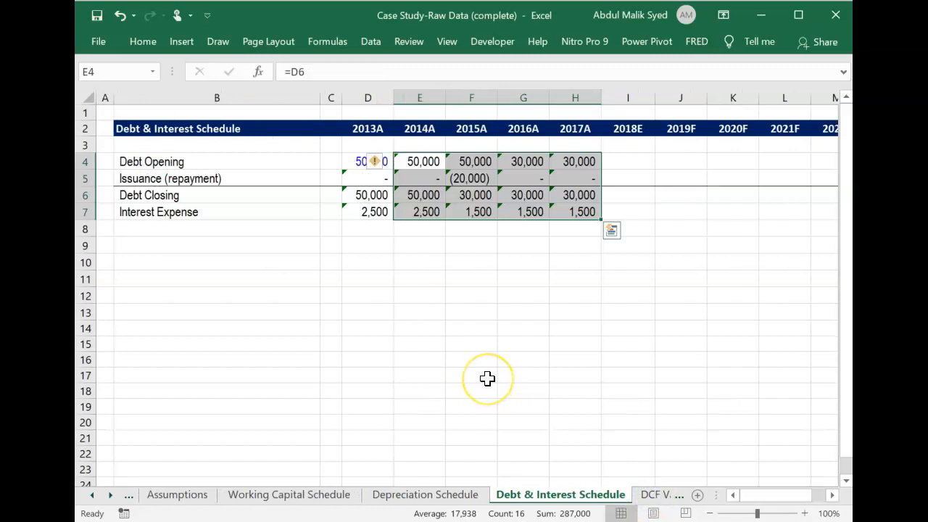
pyautogui.click(487, 378)
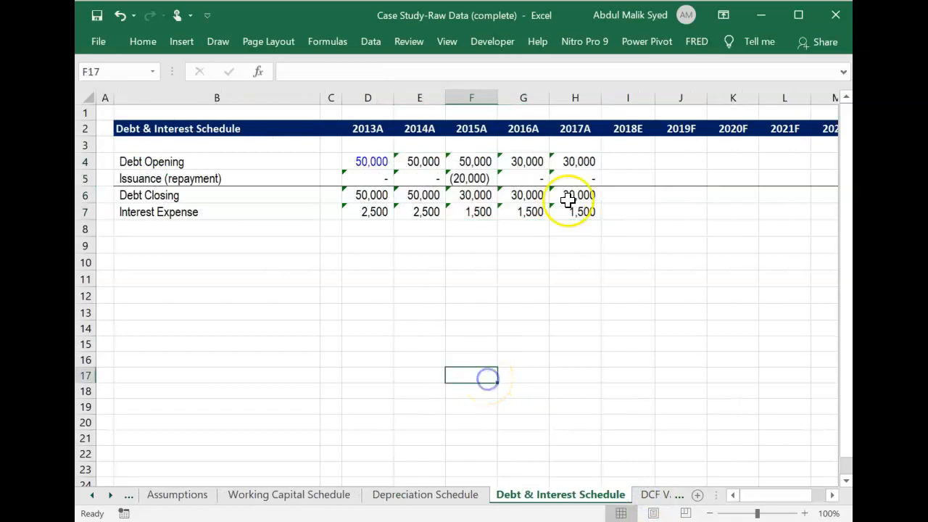
pyautogui.click(578, 159)
pyautogui.hotkey('shift', 'Down')
pyautogui.hotkey('shift', 'Down')
pyautogui.hotkey('shift', 'Down')
pyautogui.hotkey('shift', 'Right')
pyautogui.hotkey('shift', 'Right')
pyautogui.hotkey('shift', 'Right')
pyautogui.hotkey('shift', 'Right')
pyautogui.hotkey('shift', 'Right')
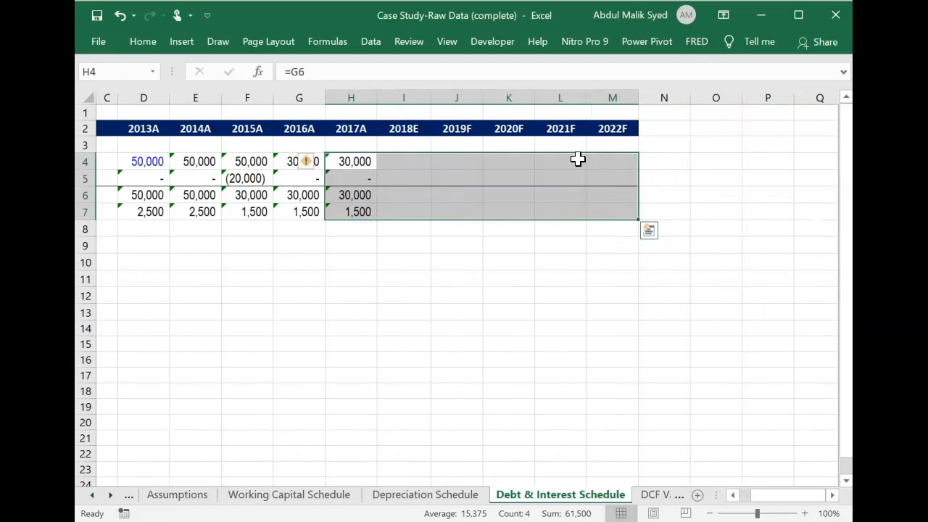
pyautogui.hotkey('ctrl', 'r')
# Examine the Debt Opening, Issuance (repayment) and Debt Closing formulas in rows 4 to 6 around 2017A and 2018E.
pyautogui.press('Down')
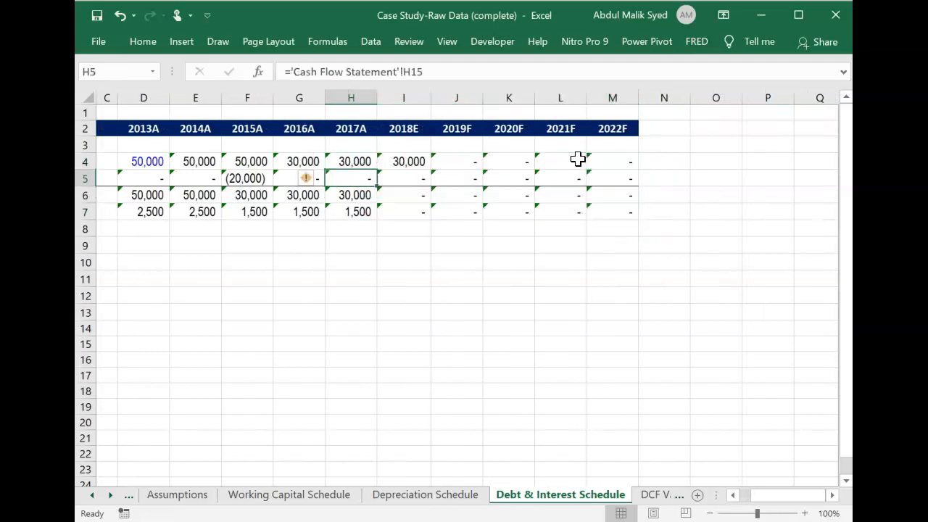
pyautogui.press('Up')
pyautogui.press('Right')
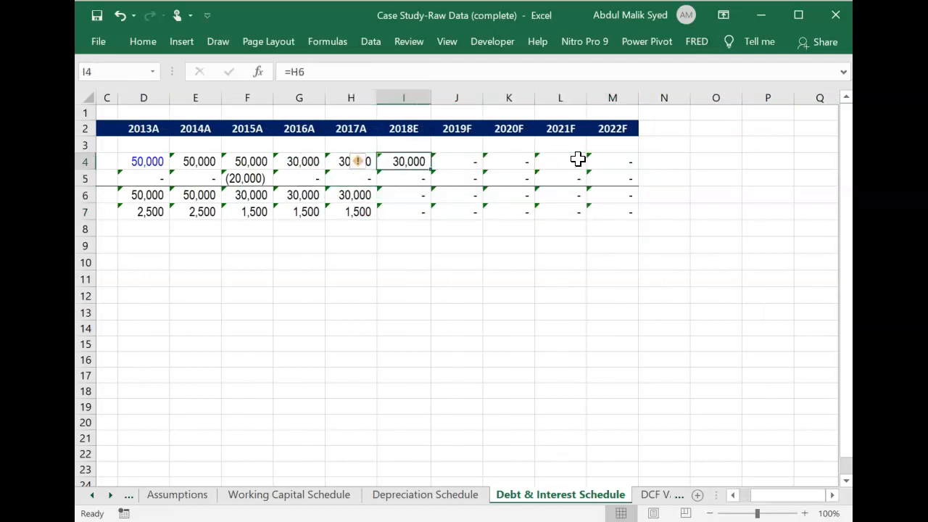
pyautogui.press('Left')
pyautogui.press('Left')
pyautogui.press('Left')
pyautogui.press('Right')
pyautogui.press('Right')
pyautogui.press('Right')
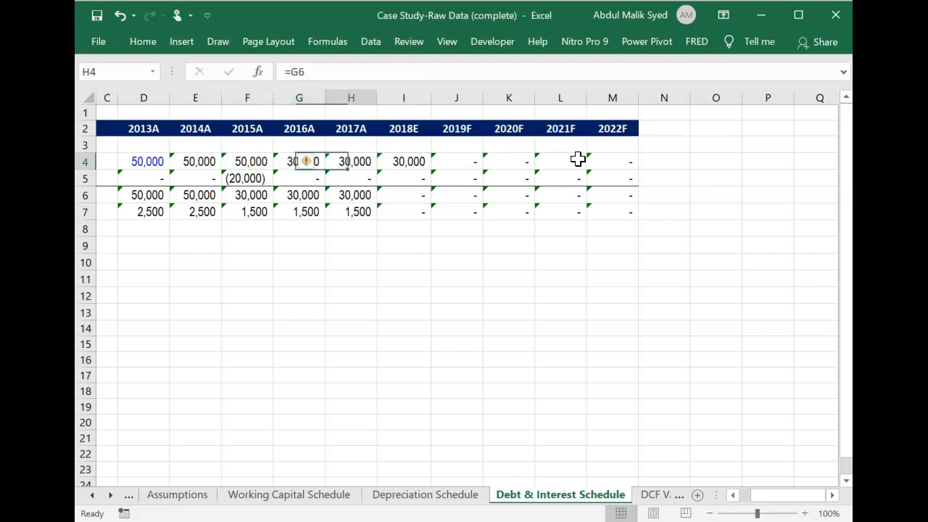
pyautogui.press('Down')
pyautogui.press('Down')
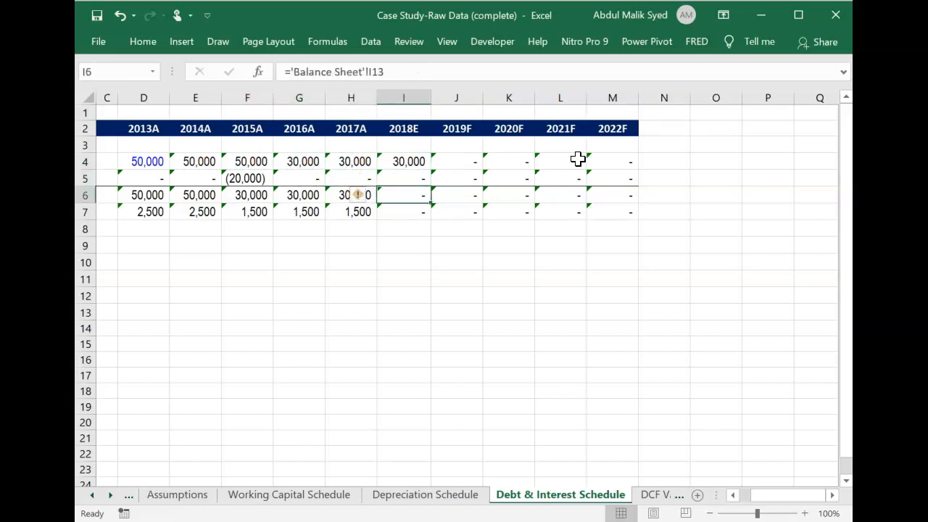
pyautogui.press('Left')
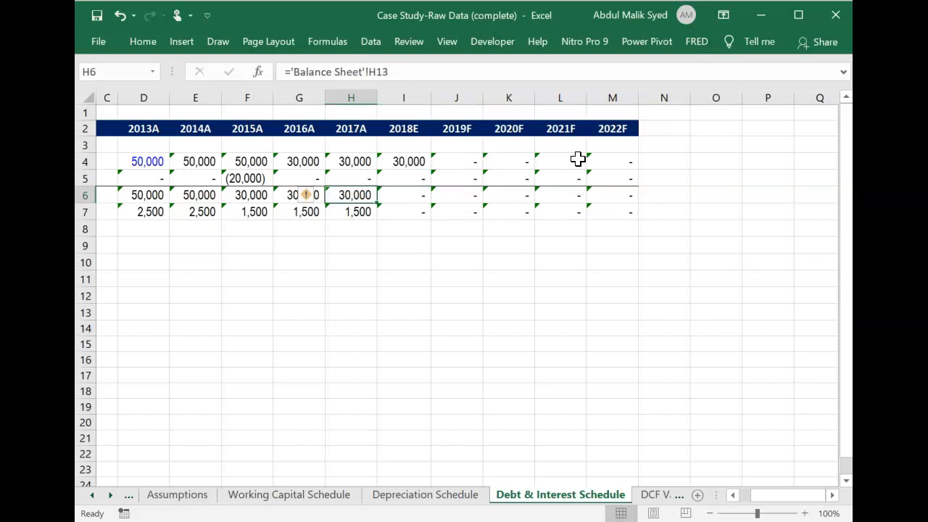
pyautogui.press('Left')
pyautogui.press('Left')
pyautogui.press('Left')
pyautogui.press('Left')
pyautogui.press('Left')
pyautogui.press('Left')
pyautogui.press('Left')
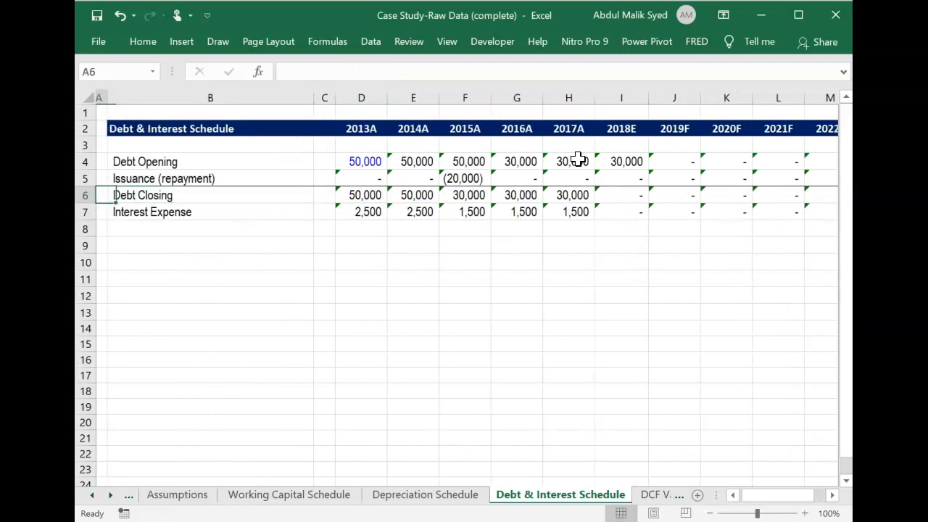
pyautogui.press('Right')
pyautogui.press('Right')
pyautogui.press('Right')
pyautogui.press('Right')
pyautogui.press('Right')
pyautogui.press('Right')
pyautogui.press('Right')
pyautogui.press('Right')
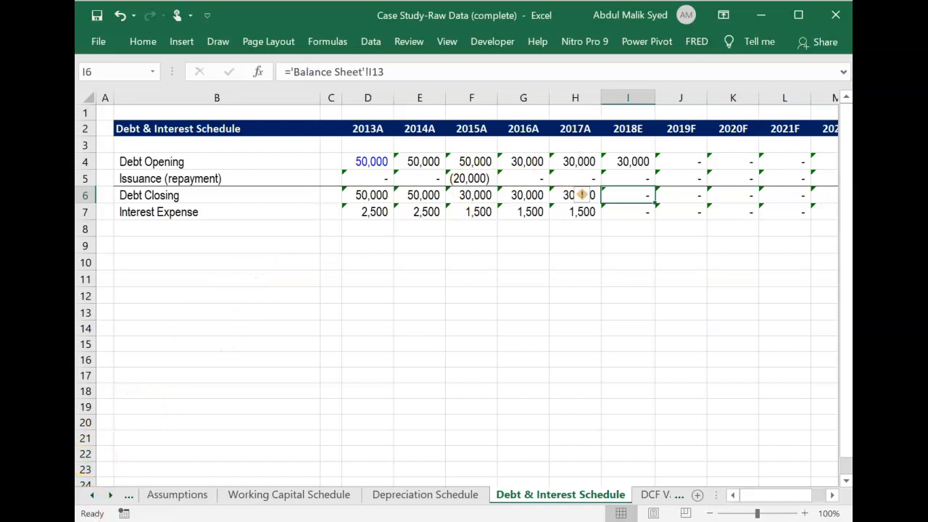
# Calculate 2013A Debt Closing in D6 as Debt Opening D4 plus Issuance (repayment) D5.
pyautogui.hotkey('ctrl', 'Left')
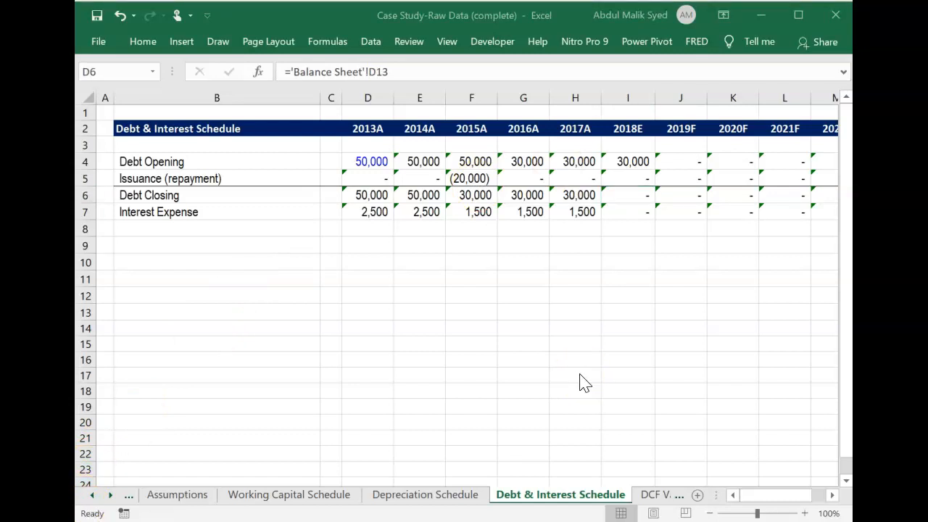
pyautogui.click(632, 195)
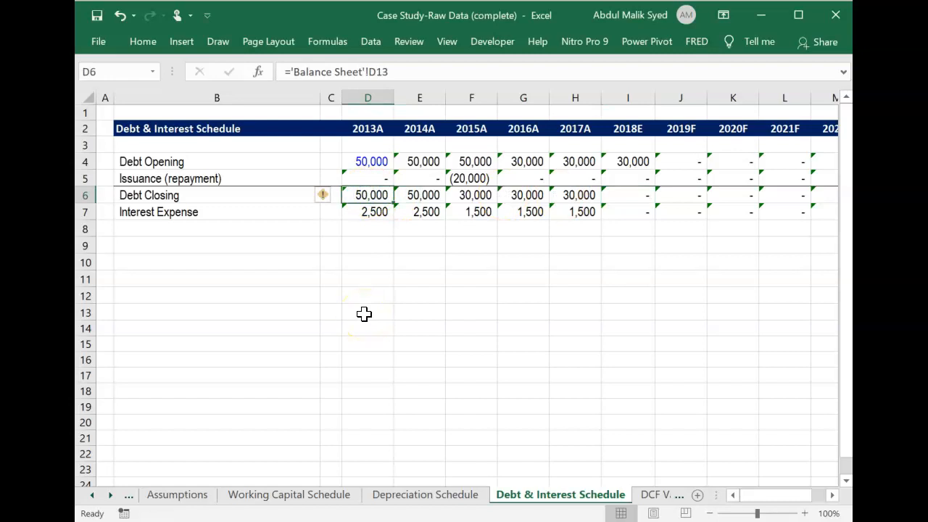
pyautogui.write('=')
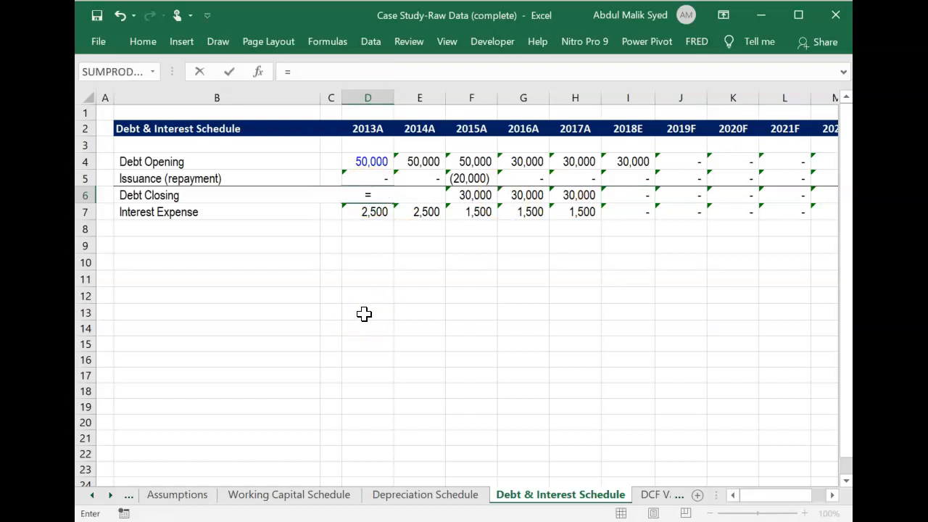
pyautogui.press('Up')
pyautogui.press('Up')
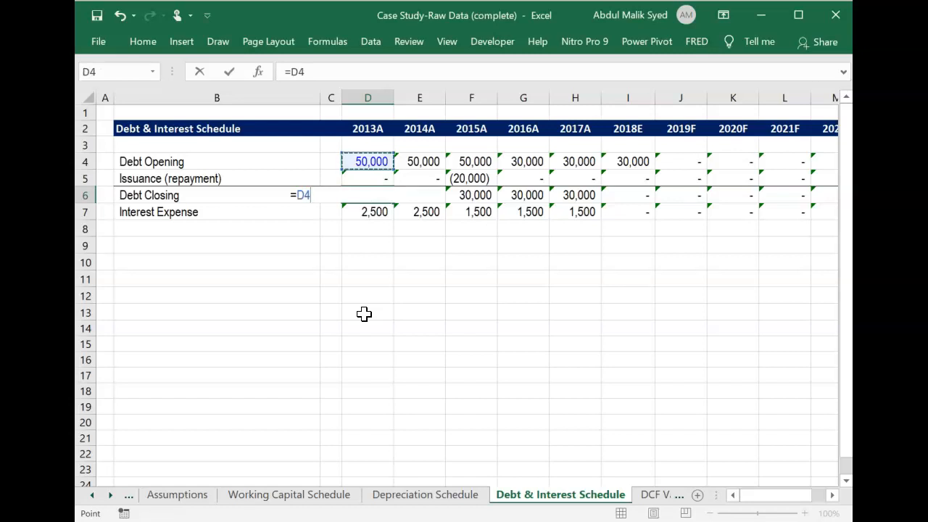
pyautogui.write('+')
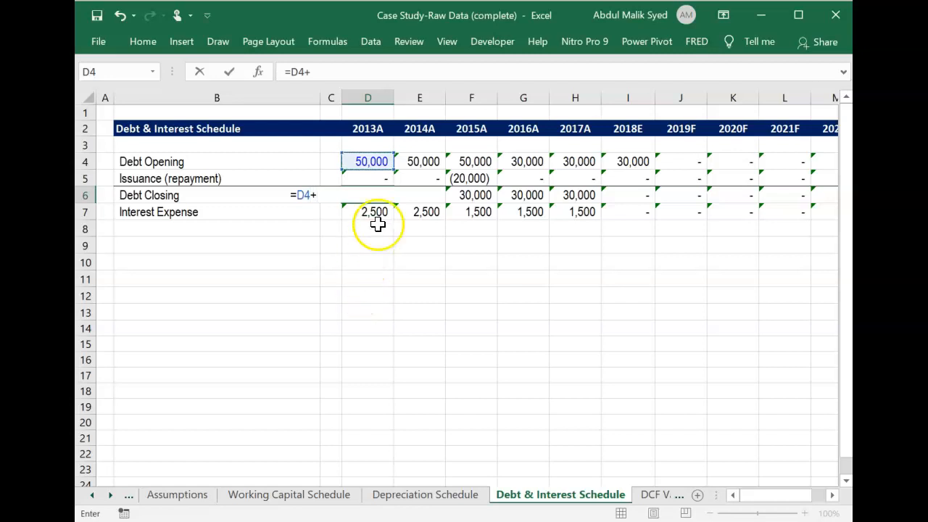
pyautogui.click(383, 174)
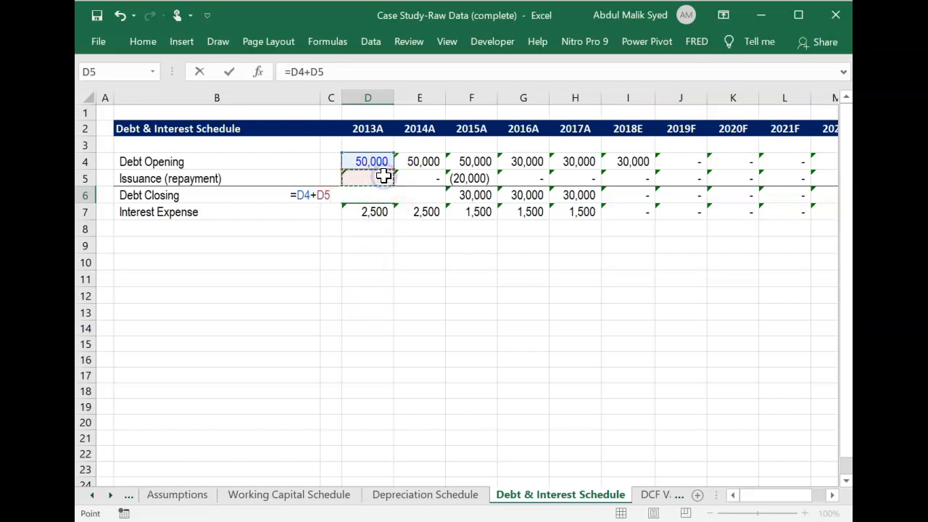
pyautogui.press('Return')
pyautogui.press('Up')
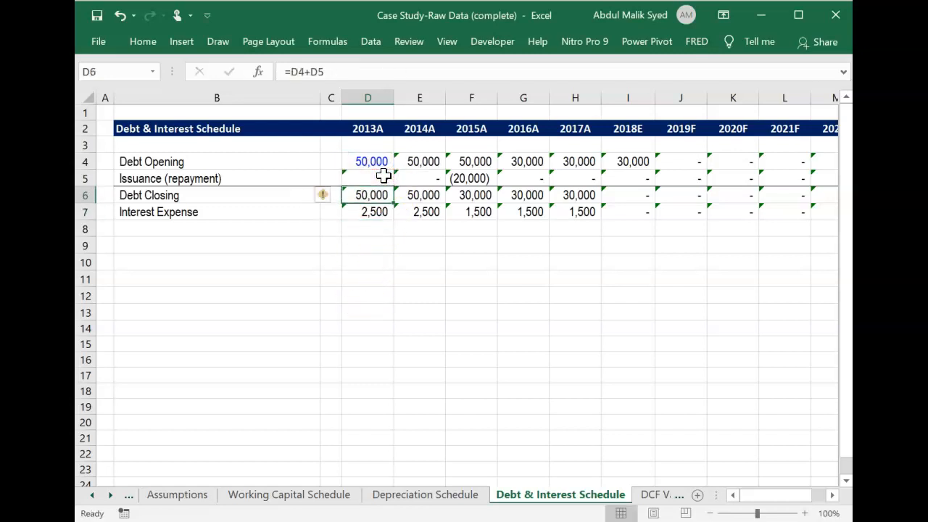
# Fill the Debt Closing formula in D6 across 2014A to 2022F, through column M.
pyautogui.hotkey('shift', 'Right')
pyautogui.hotkey('shift', 'Right')
pyautogui.hotkey('shift', 'Right')
pyautogui.hotkey('shift', 'Right')
pyautogui.hotkey('shift', 'Right')
pyautogui.hotkey('shift', 'Right')
pyautogui.hotkey('shift', 'Right')
pyautogui.hotkey('shift', 'Right')
pyautogui.hotkey('shift', 'Right')
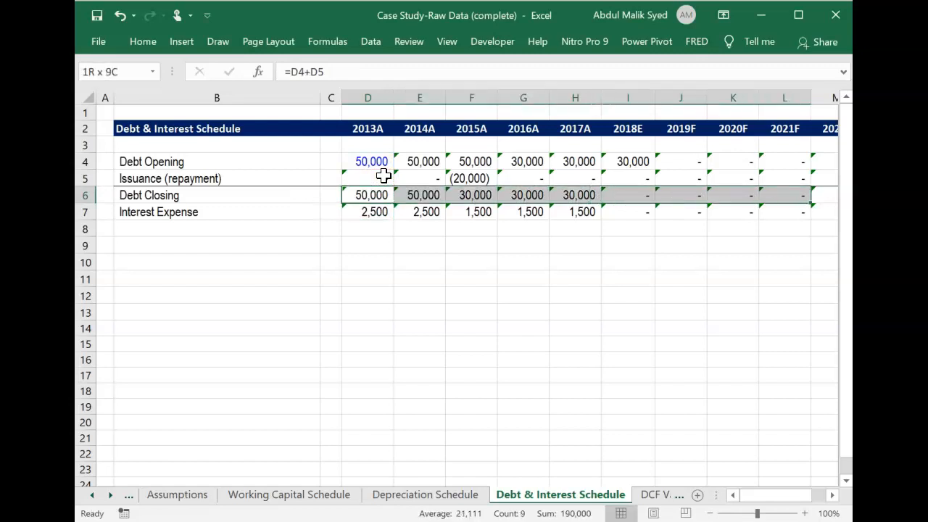
pyautogui.hotkey('ctrl', 'r')
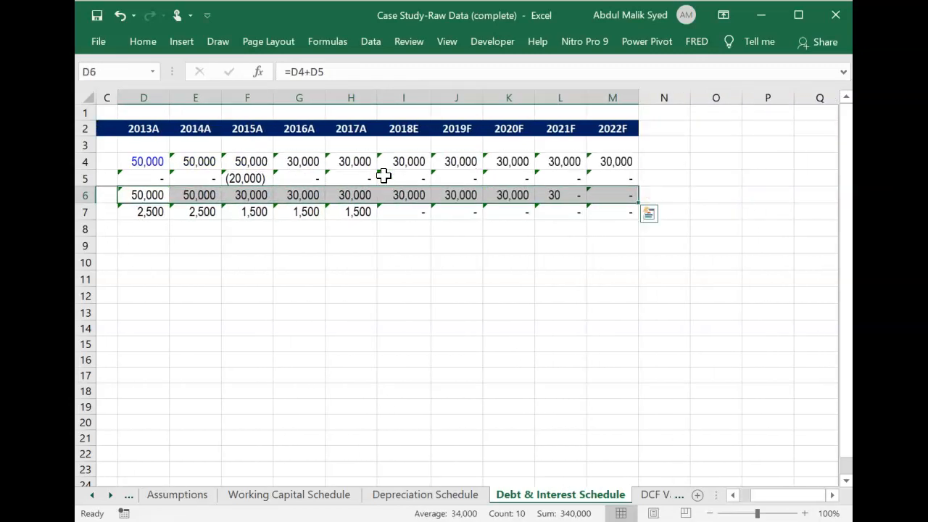
# Examine the Interest Expense formulas for 2017A and 2018E in row 7 and the 2018E Debt Closing formula in I6.
pyautogui.press('Down')
pyautogui.press('Down')
pyautogui.press('Up')
pyautogui.press('Right')
pyautogui.press('Right')
pyautogui.press('Right')
pyautogui.press('Right')
pyautogui.press('Right')
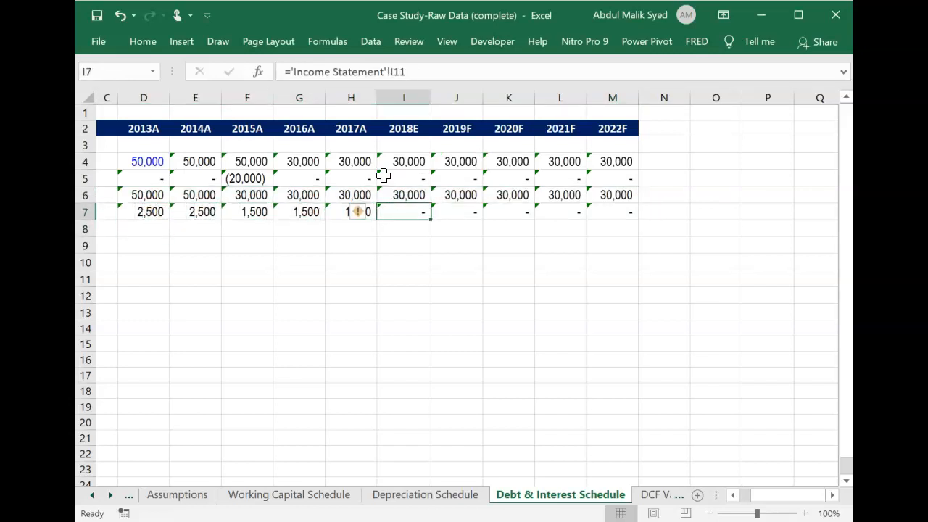
pyautogui.press('Left')
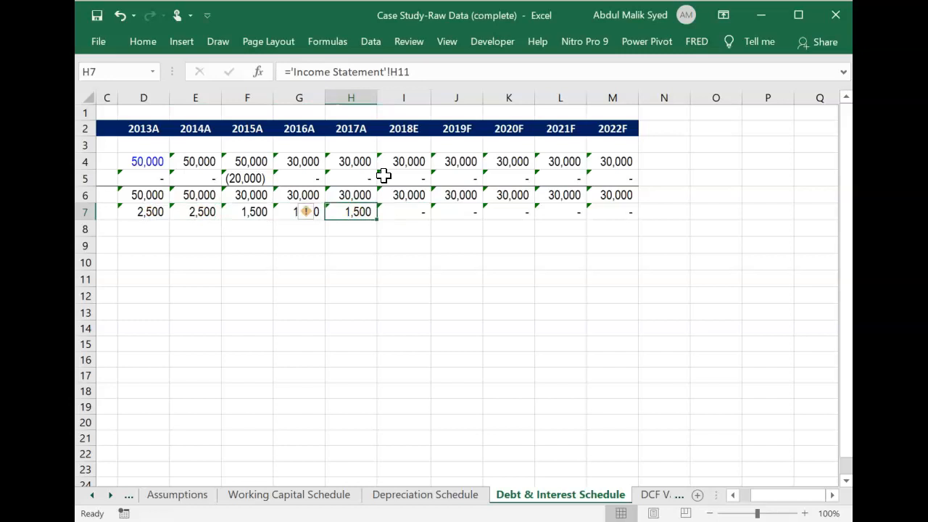
pyautogui.press('Right')
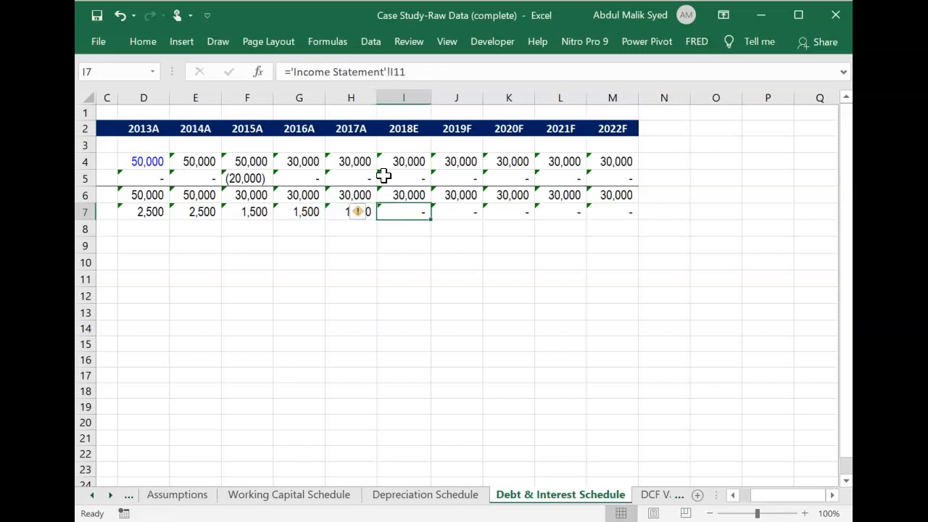
pyautogui.press('Up')
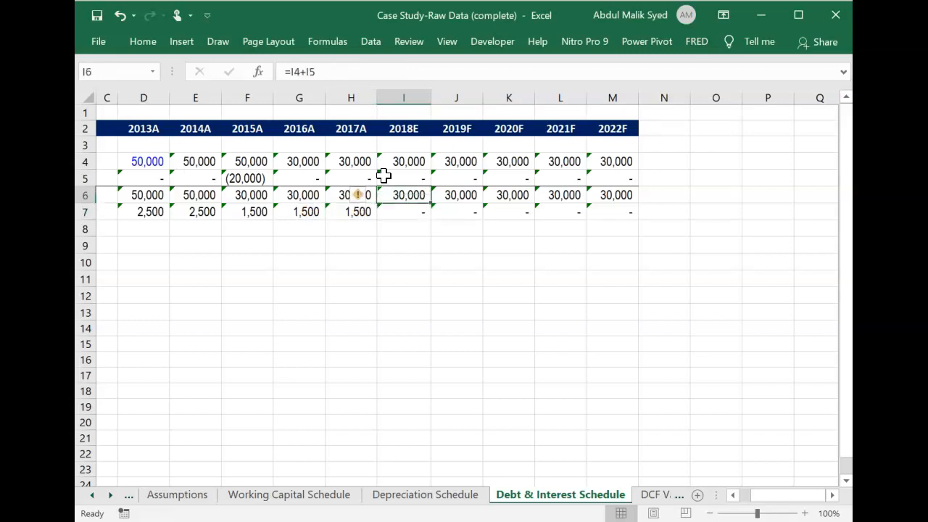
# Clear the 2018E to 2022F Issuance (repayment) formulas in I5:M5.
pyautogui.press('Up')
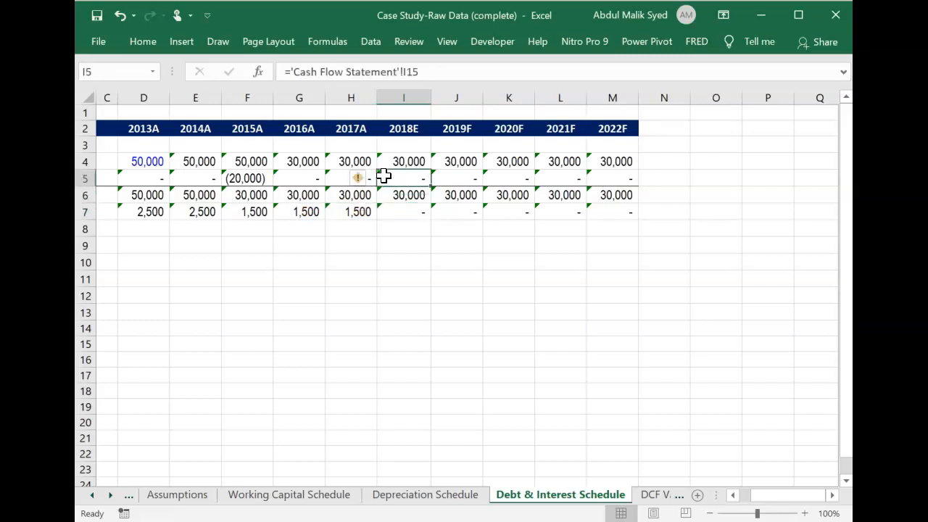
pyautogui.hotkey('shift', 'Right')
pyautogui.hotkey('shift', 'Right')
pyautogui.hotkey('shift', 'Right')
pyautogui.hotkey('shift', 'Right')
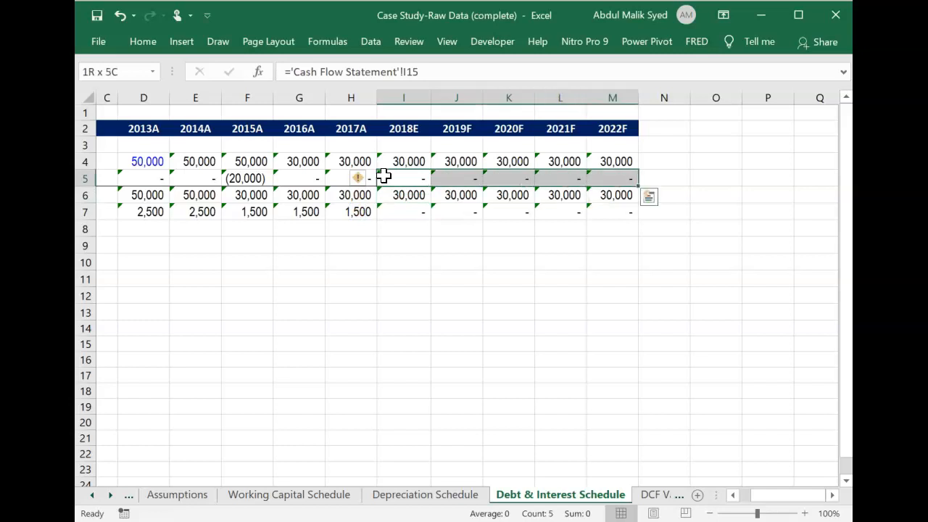
pyautogui.press('Delete')
# Clear the 2018E to 2022F Interest Expense formulas in I7:M7.
pyautogui.press('Down')
pyautogui.press('Down')
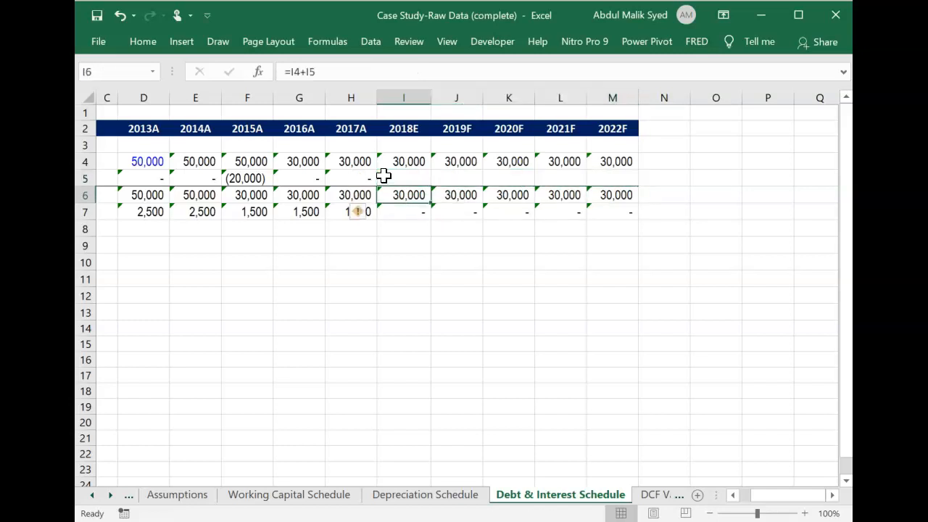
pyautogui.hotkey('shift', 'Right')
pyautogui.hotkey('shift', 'Right')
pyautogui.hotkey('shift', 'Right')
pyautogui.hotkey('shift', 'Right')
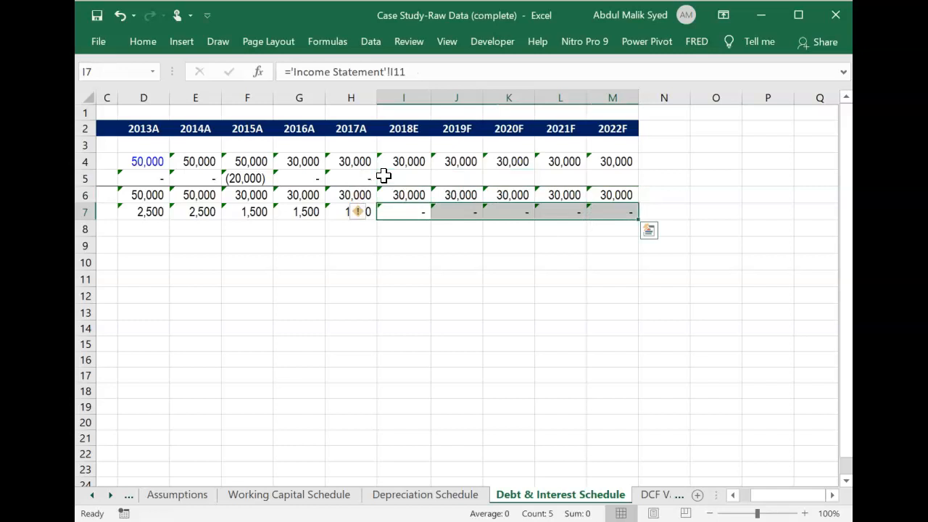
pyautogui.press('Delete')
# Examine the historical Issuance (repayment) formulas in row 5 that link to the Cash Flow Statement.
pyautogui.click(399, 177)
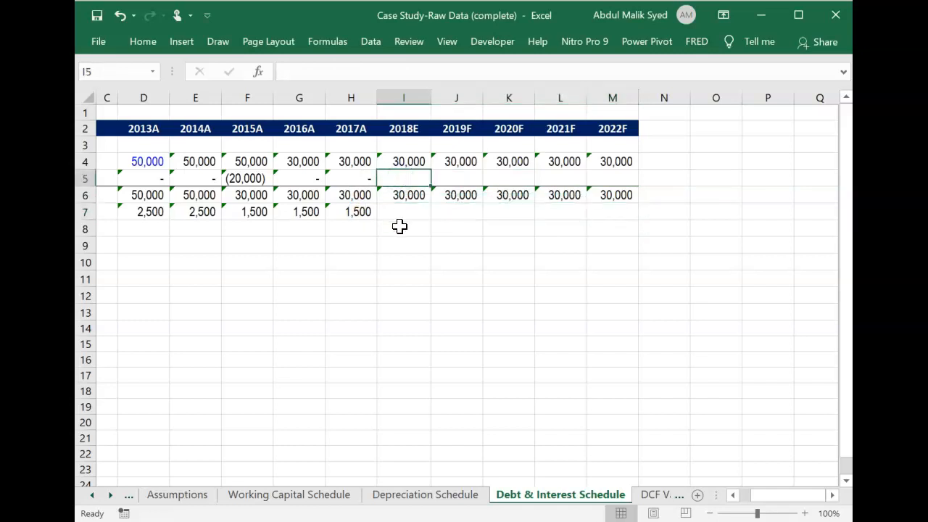
pyautogui.press('Left')
pyautogui.press('Right')
pyautogui.press('Left')
pyautogui.press('Left')
pyautogui.press('Left')
pyautogui.press('Left')
pyautogui.press('Left')
pyautogui.press('Left')
pyautogui.press('Left')
pyautogui.press('Left')
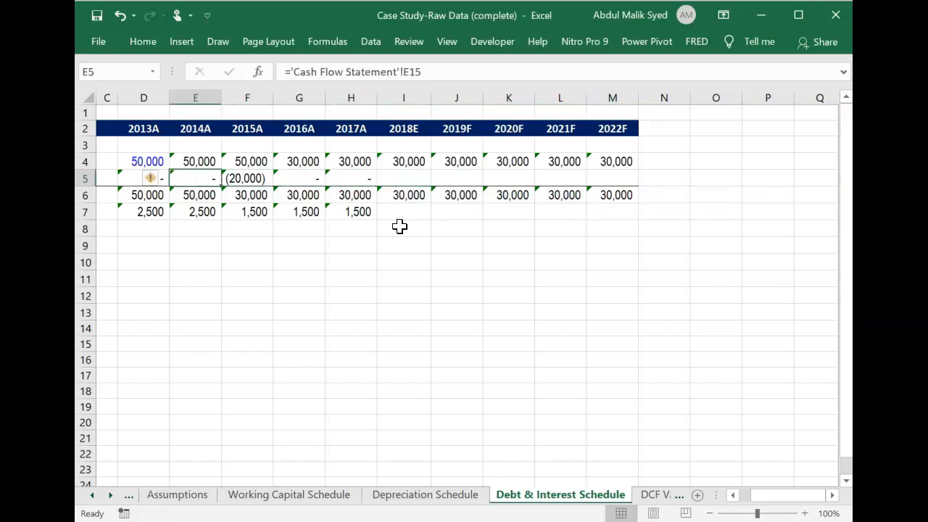
pyautogui.press('Right')
pyautogui.press('Right')
pyautogui.press('Right')
pyautogui.press('Right')
pyautogui.press('Right')
pyautogui.press('Right')
pyautogui.press('Right')
pyautogui.press('Right')
pyautogui.press('Right')
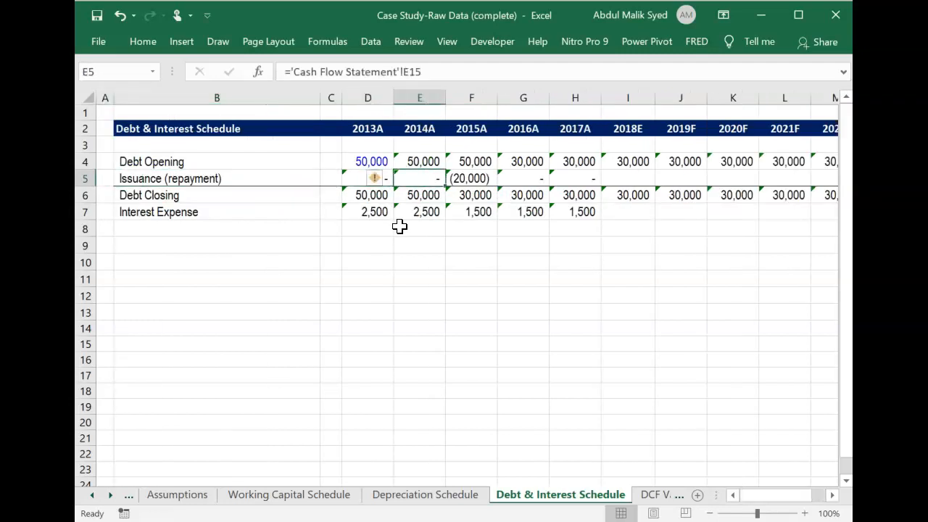
# Link 2018E Issuance (repayment) in I5 to the Assumptions sheet's 2018E Debt Issuance (Repayment) in I17.
pyautogui.press('Left')
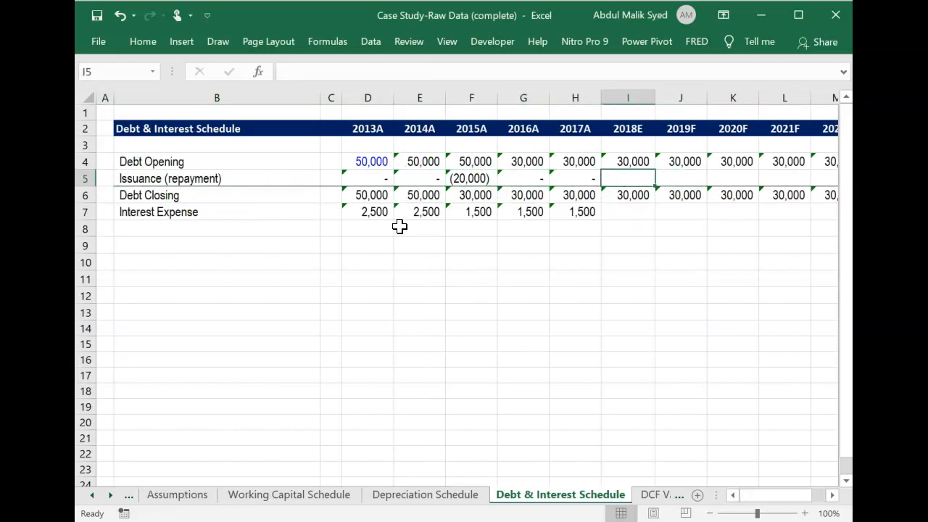
pyautogui.write('=')
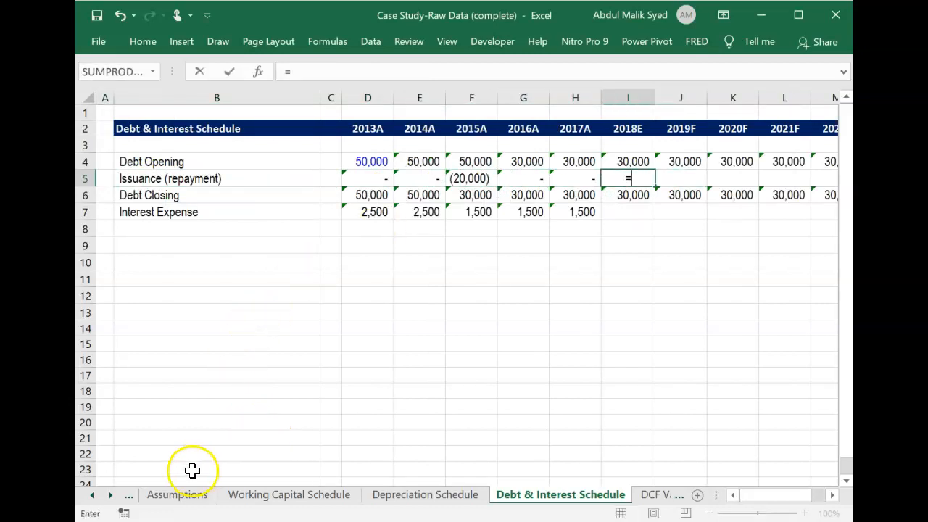
pyautogui.click(178, 496)
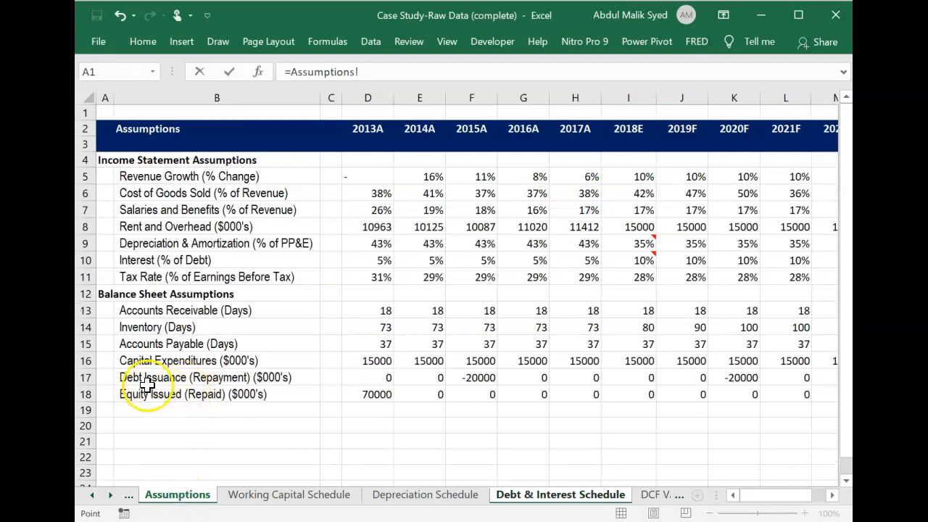
pyautogui.click(635, 374)
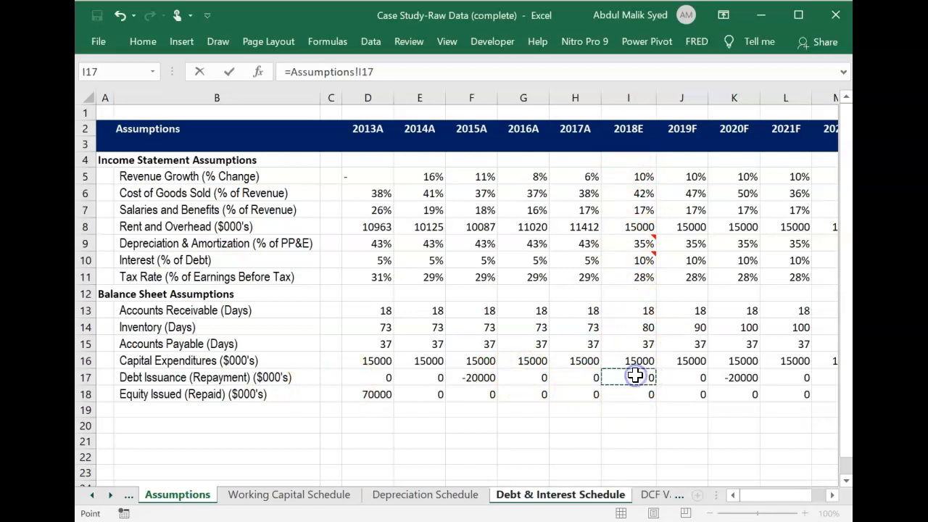
pyautogui.press('Return')
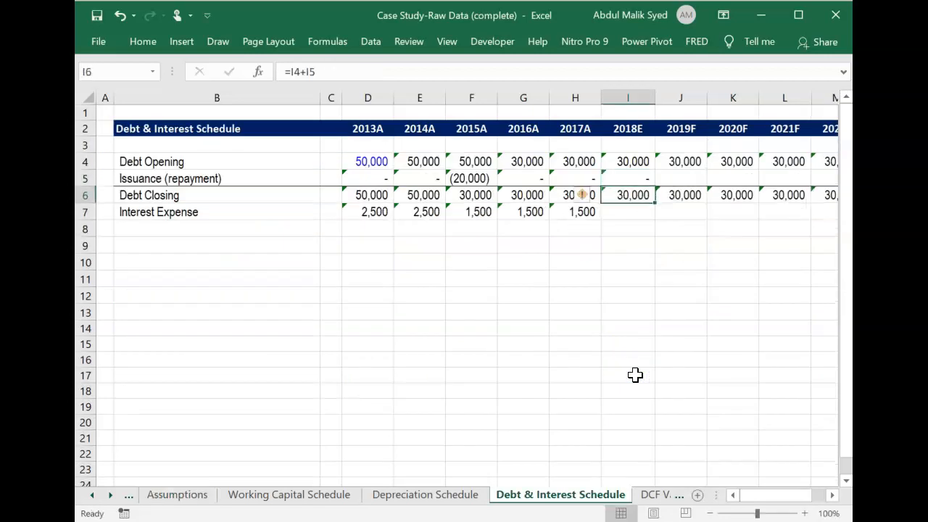
# Calculate 2018E Interest Expense in I7 from average debt and the Assumptions sheet's interest rate, using =AVERAGE(I4,I6)*Assumptions!I10.
pyautogui.press('Return')
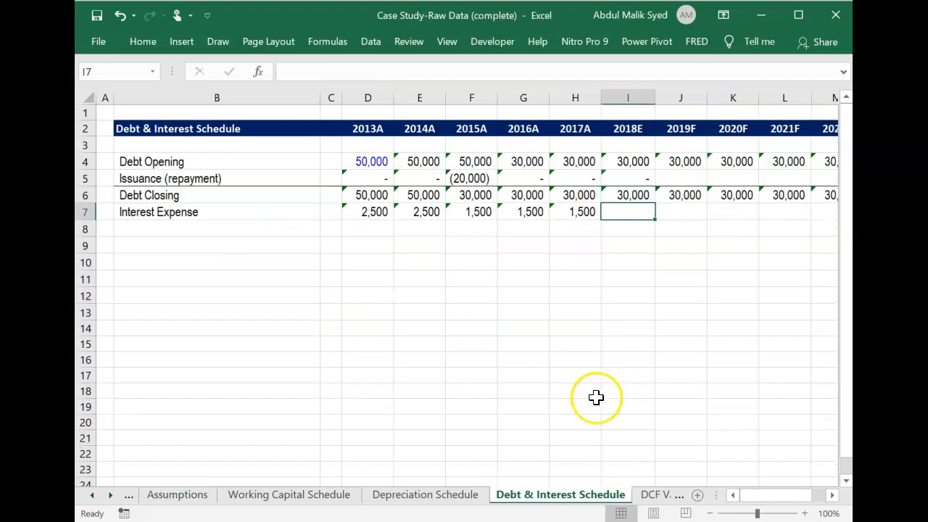
pyautogui.click(194, 499)
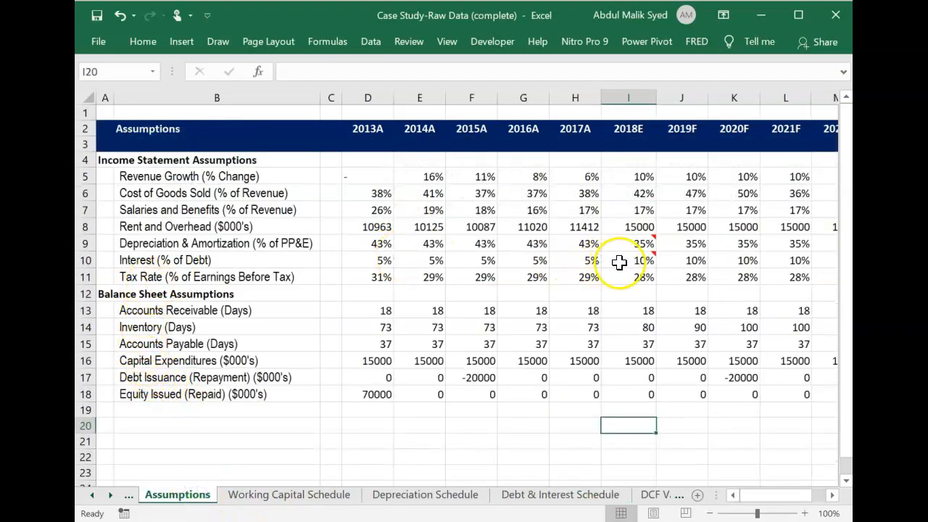
pyautogui.moveTo(640, 261)
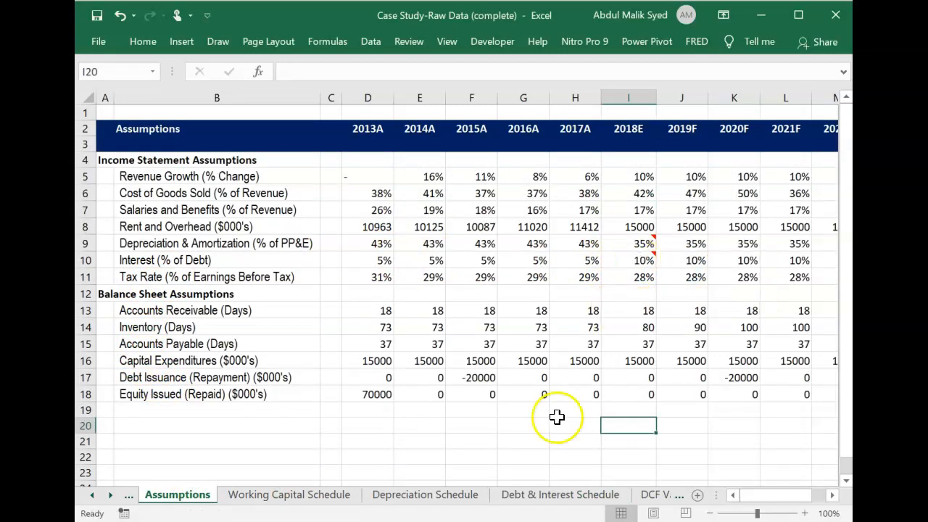
pyautogui.click(563, 496)
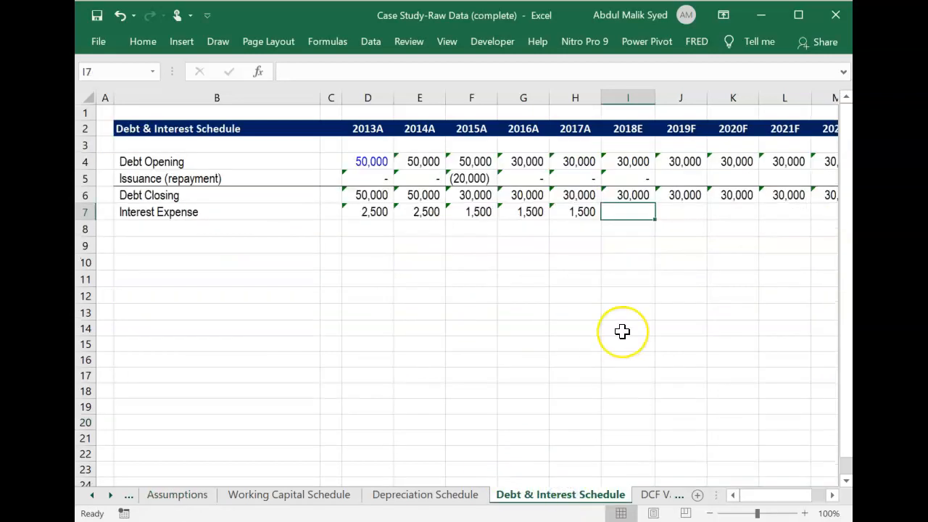
pyautogui.write('=')
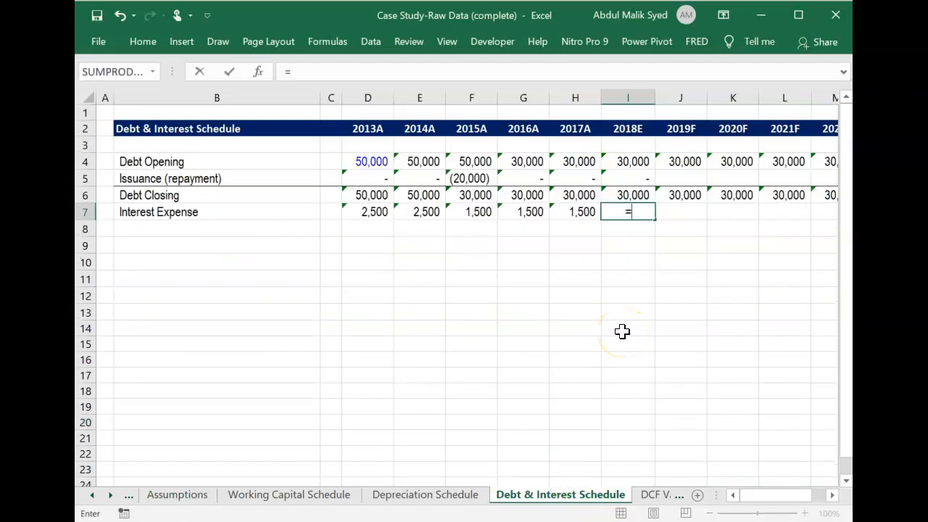
pyautogui.write('average')
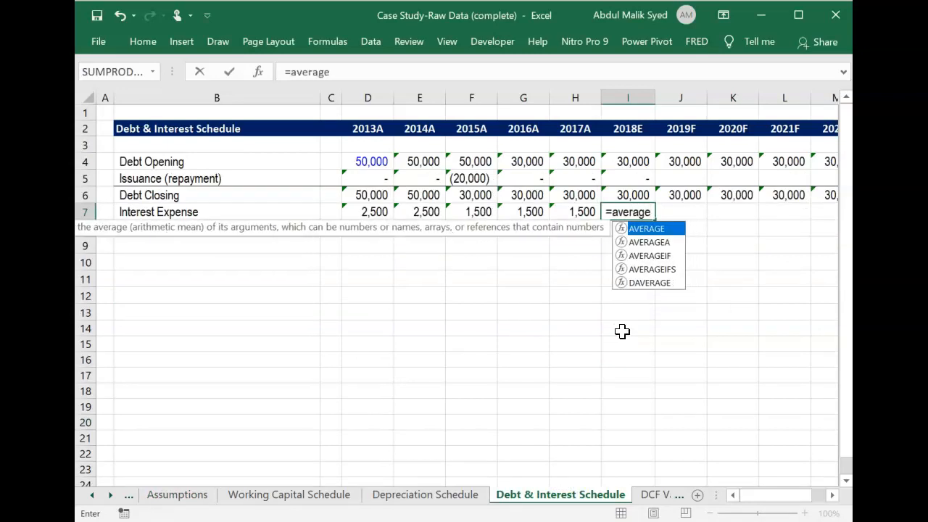
pyautogui.press('Tab')
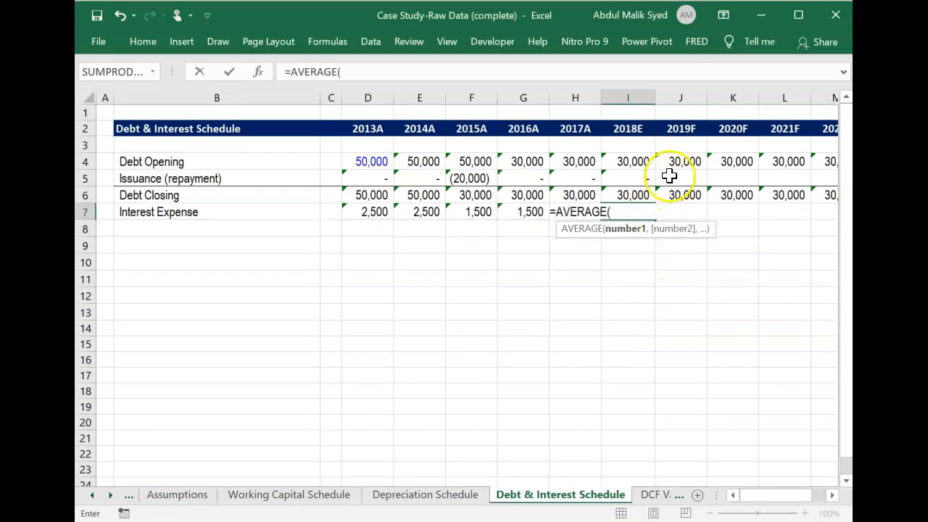
pyautogui.click(641, 158)
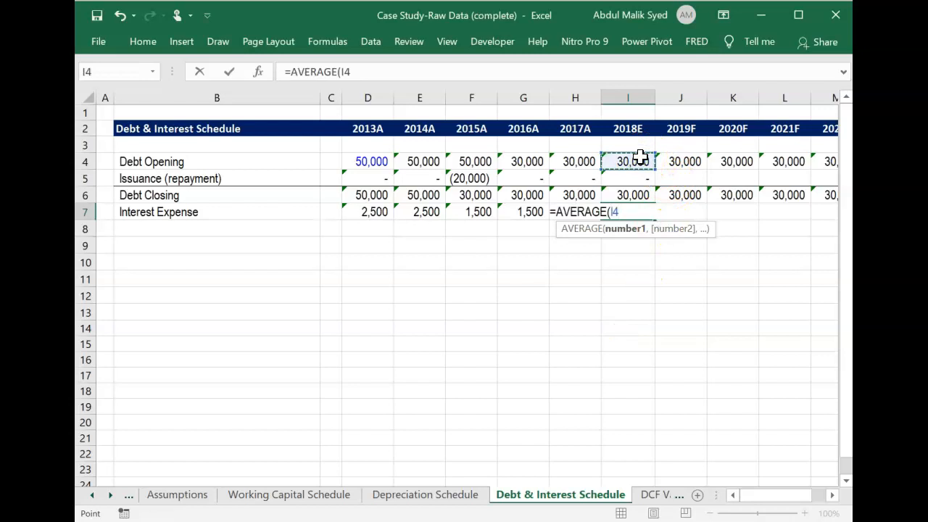
pyautogui.write(',')
pyautogui.click(624, 194)
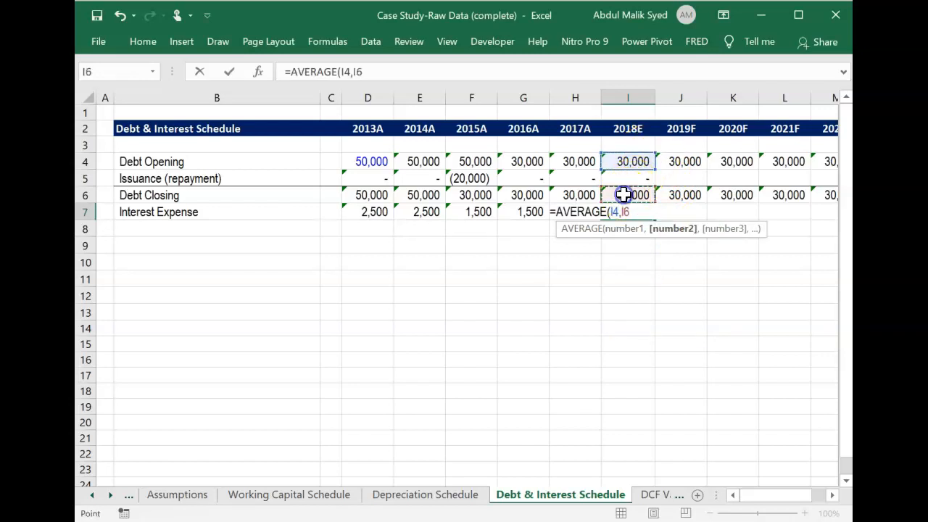
pyautogui.write(')')
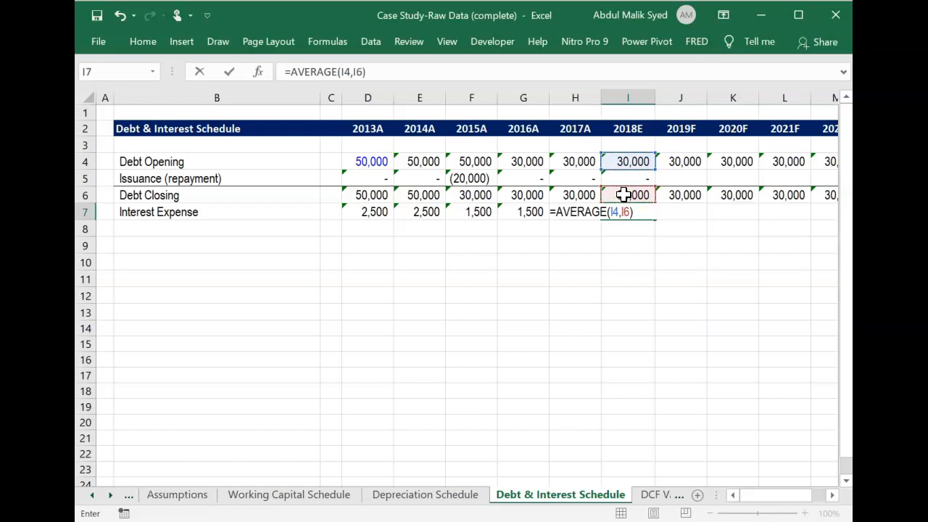
pyautogui.write('*')
pyautogui.click(181, 496)
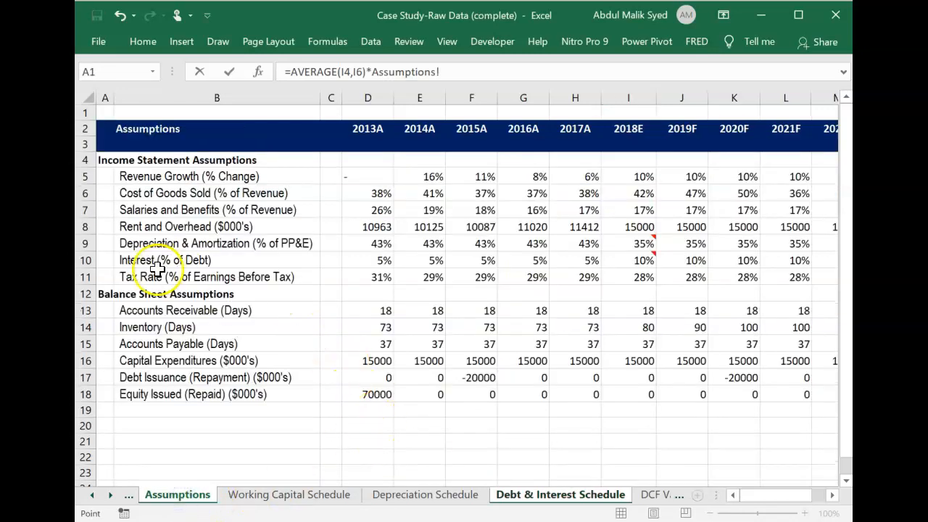
pyautogui.click(631, 259)
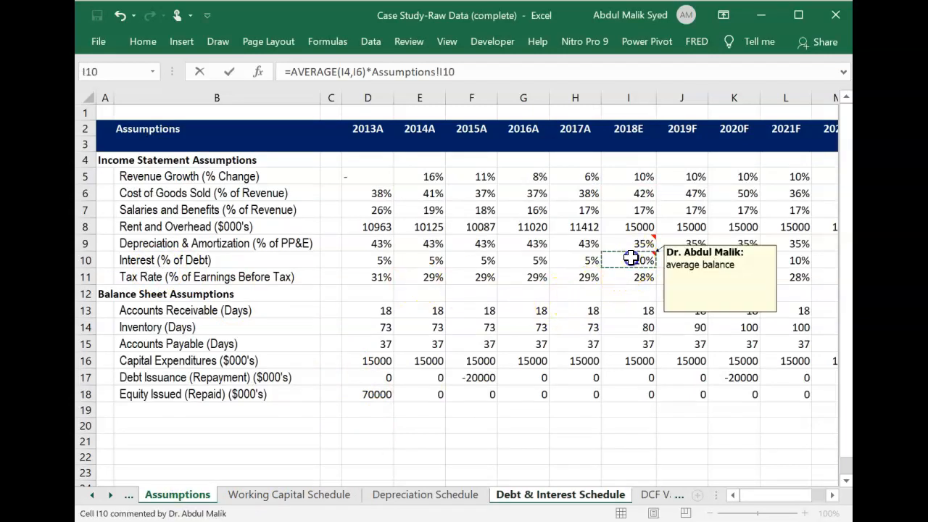
pyautogui.press('Return')
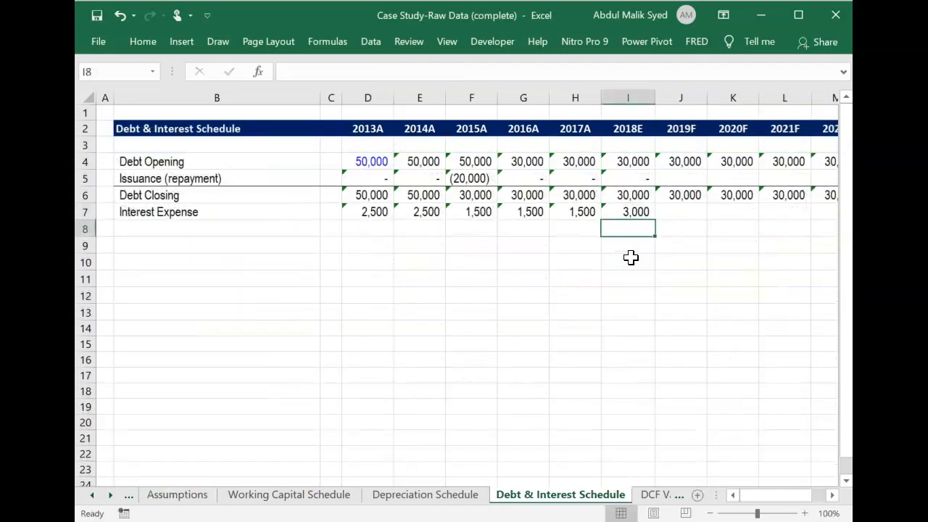
# Copy the 2018E Issuance (repayment), Debt Closing and Interest Expense formulas in I5:I7 across to 2022F in column M.
pyautogui.press('Up')
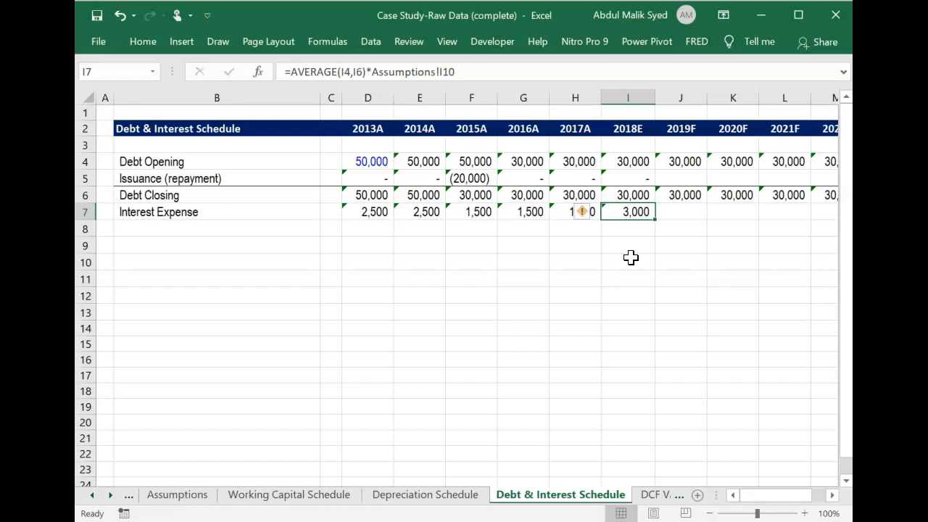
pyautogui.press('Up')
pyautogui.press('Up')
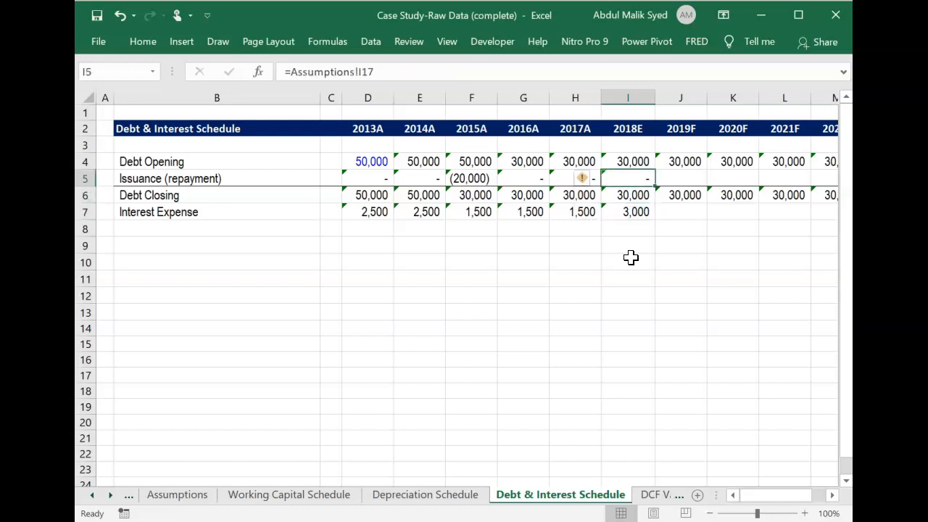
pyautogui.hotkey('shift', 'Down')
pyautogui.hotkey('shift', 'Down')
pyautogui.hotkey('shift', 'Right')
pyautogui.hotkey('shift', 'Right')
pyautogui.hotkey('shift', 'Right')
pyautogui.hotkey('shift', 'Right')
pyautogui.hotkey('shift', 'Right')
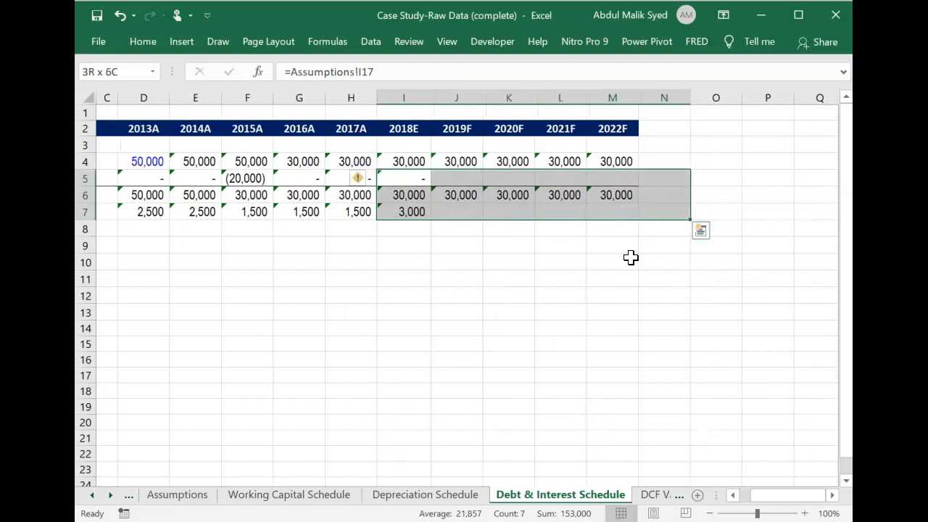
pyautogui.hotkey('shift', 'Left')
pyautogui.hotkey('ctrl', 'r')
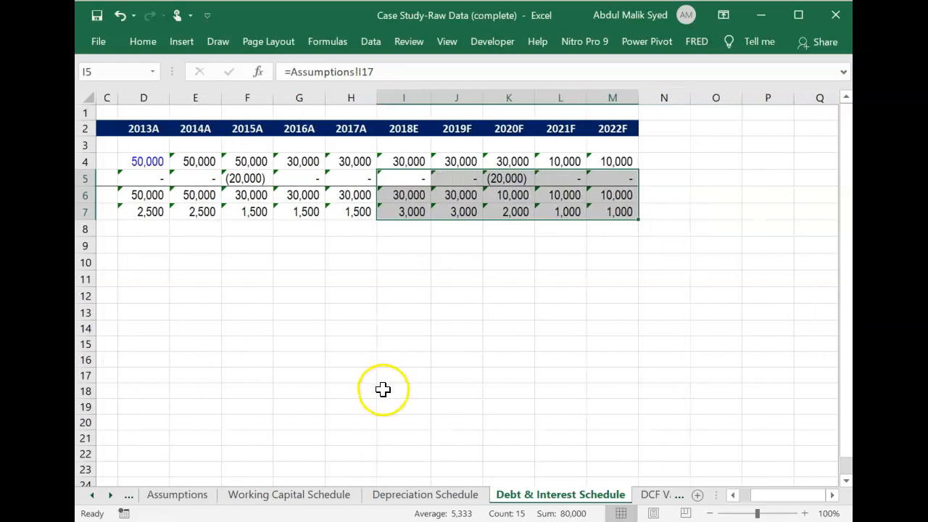
# On the Cash Flow Statement sheet, fill the 2017A column H5:H21 across 2018E to 2022F through column M.
pyautogui.click(91, 496)
pyautogui.click(92, 496)
pyautogui.click(279, 500)
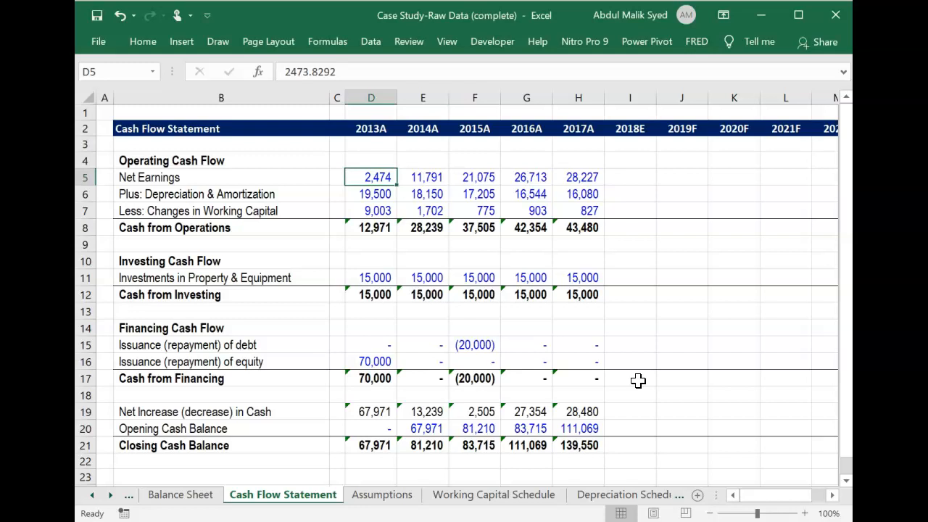
pyautogui.click(588, 177)
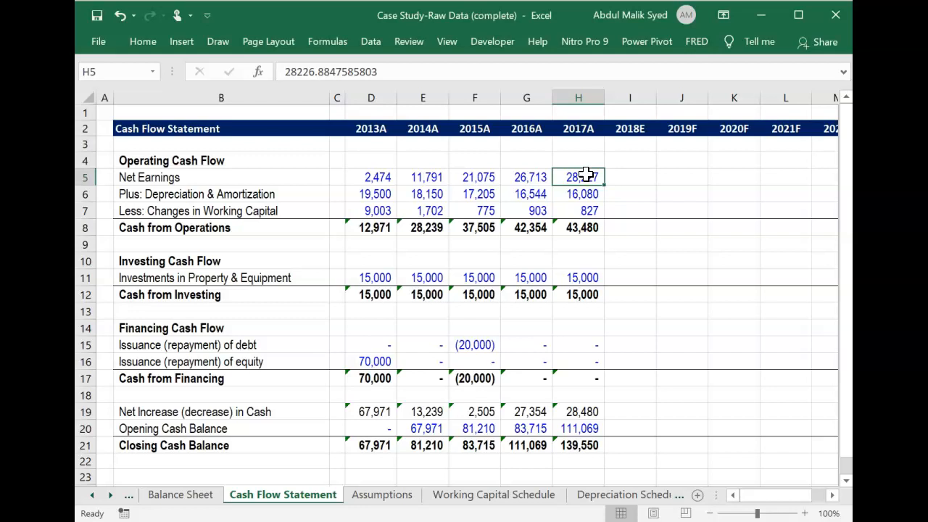
pyautogui.hotkey('shift', 'Down')
pyautogui.hotkey('shift', 'Down')
pyautogui.hotkey('shift', 'Down')
pyautogui.hotkey('shift', 'Down')
pyautogui.hotkey('shift', 'Down')
pyautogui.hotkey('shift', 'Down')
pyautogui.hotkey('shift', 'Down')
pyautogui.hotkey('shift', 'Down')
pyautogui.hotkey('shift', 'Down')
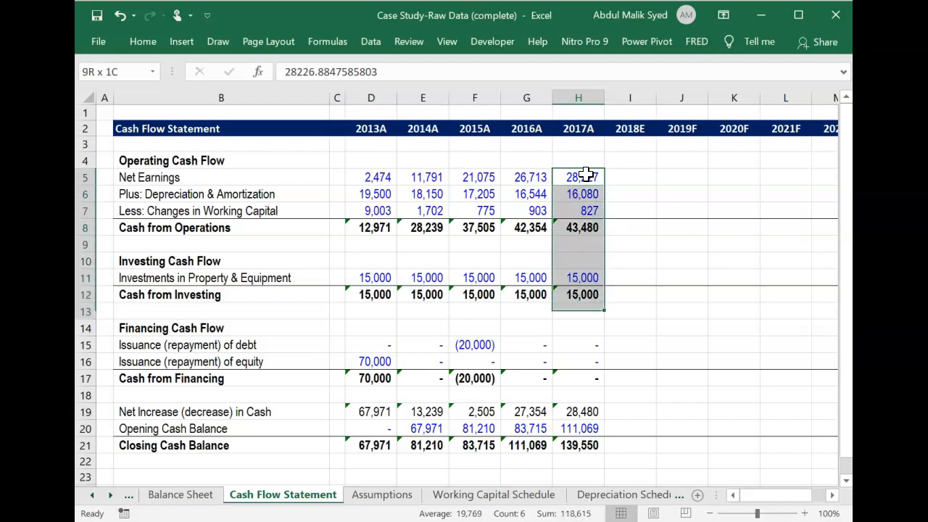
pyautogui.hotkey('shift', 'Down')
pyautogui.hotkey('shift', 'Down')
pyautogui.hotkey('shift', 'Down')
pyautogui.hotkey('shift', 'Down')
pyautogui.hotkey('shift', 'Down')
pyautogui.hotkey('shift', 'Down')
pyautogui.hotkey('shift', 'Down')
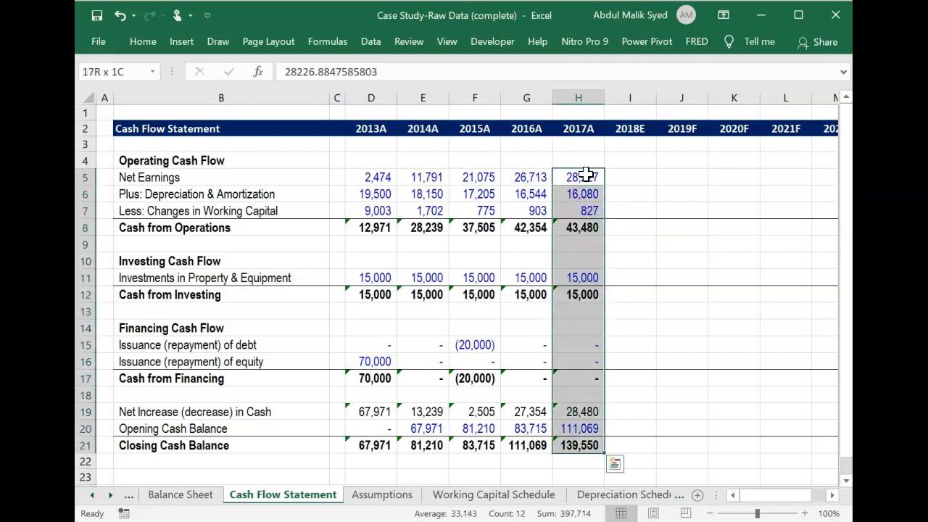
pyautogui.hotkey('shift', 'Right')
pyautogui.hotkey('shift', 'Right')
pyautogui.hotkey('shift', 'Right')
pyautogui.hotkey('shift', 'Right')
pyautogui.hotkey('shift', 'Right')
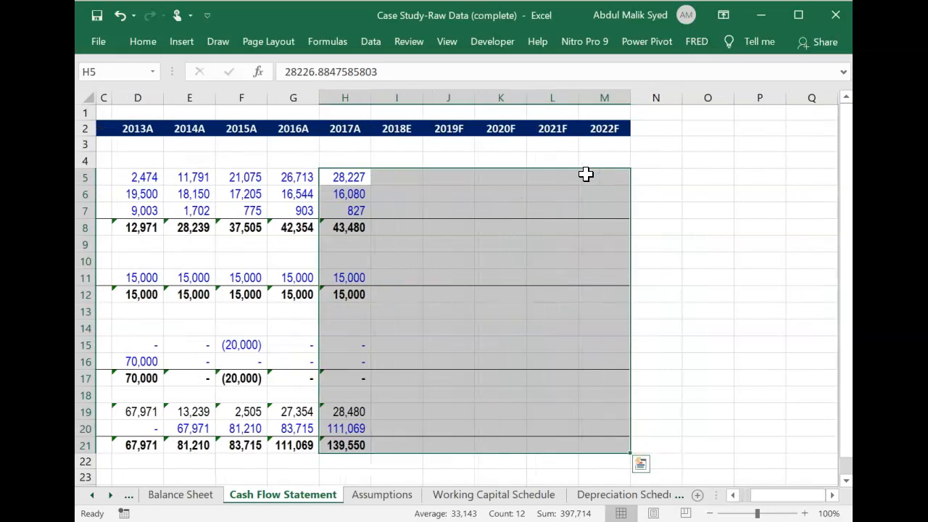
pyautogui.hotkey('ctrl', 'r')
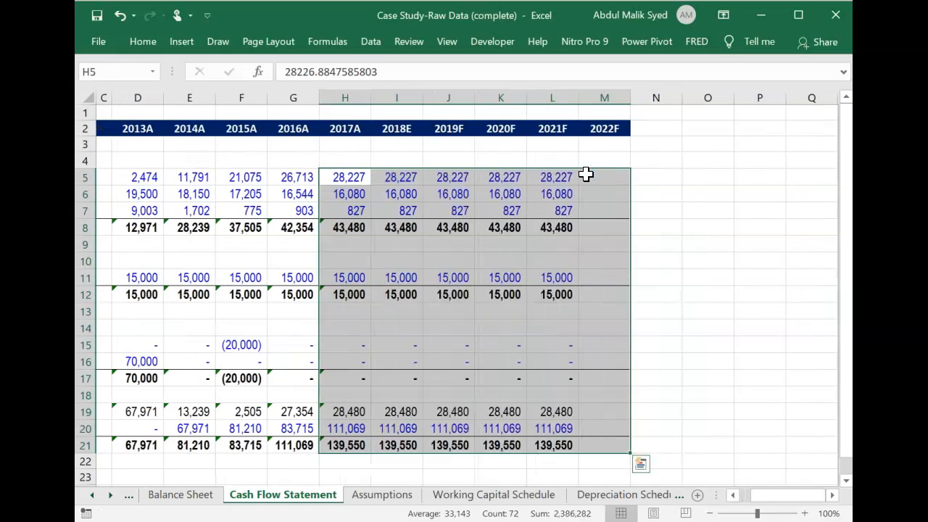
# Review the Net Earnings and Cash from Operations cells filled across the Cash Flow Statement's forecast years.
pyautogui.press('Left')
pyautogui.press('Left')
pyautogui.press('Left')
pyautogui.press('Left')
pyautogui.press('Left')
pyautogui.press('Left')
pyautogui.press('Left')
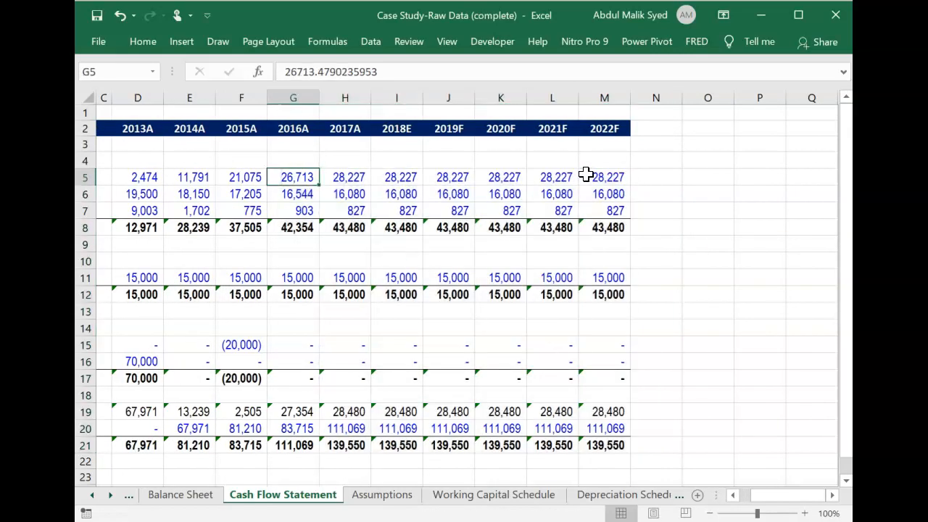
pyautogui.press('Right')
pyautogui.press('Right')
pyautogui.press('Right')
pyautogui.press('Right')
pyautogui.press('Right')
pyautogui.press('Right')
pyautogui.press('Right')
pyautogui.press('Right')
pyautogui.press('Right')
pyautogui.press('Right')
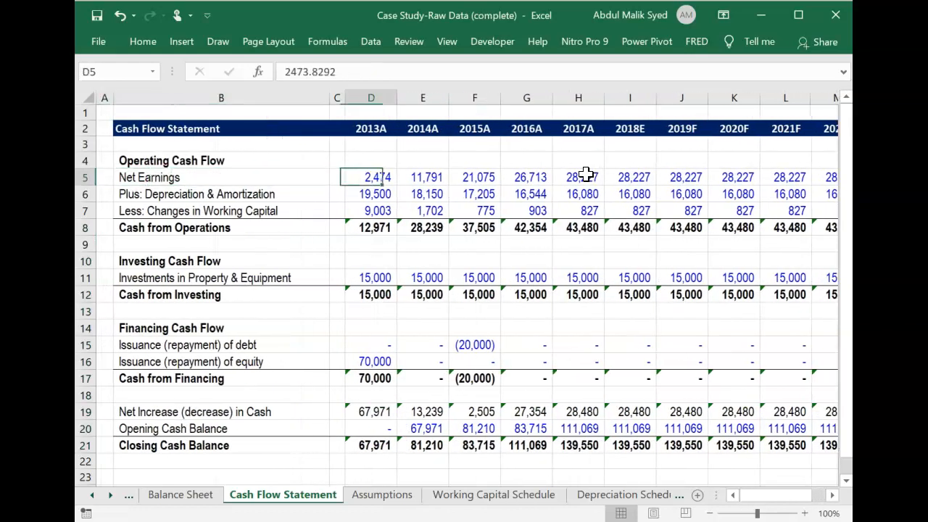
pyautogui.press('Down')
pyautogui.press('Down')
pyautogui.press('Down')
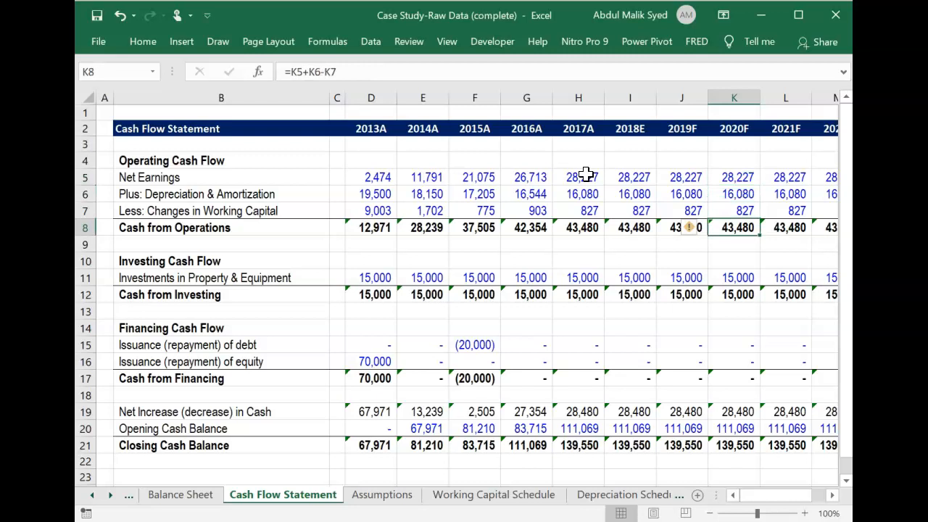
pyautogui.press('Right')
pyautogui.press('Right')
pyautogui.press('Left')
pyautogui.press('Left')
pyautogui.press('Left')
pyautogui.press('Left')
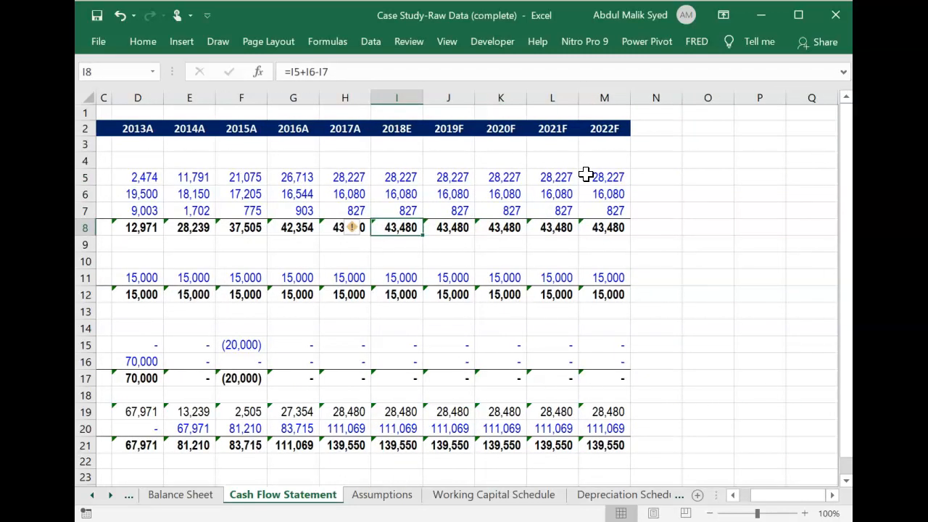
# Examine the debt and equity Issuance (repayment) entries in rows 15 and 16, comparing historical and forecast years.
pyautogui.press('Down')
pyautogui.press('Down')
pyautogui.press('Down')
pyautogui.press('Down')
pyautogui.press('Down')
pyautogui.press('Down')
pyautogui.press('Down')
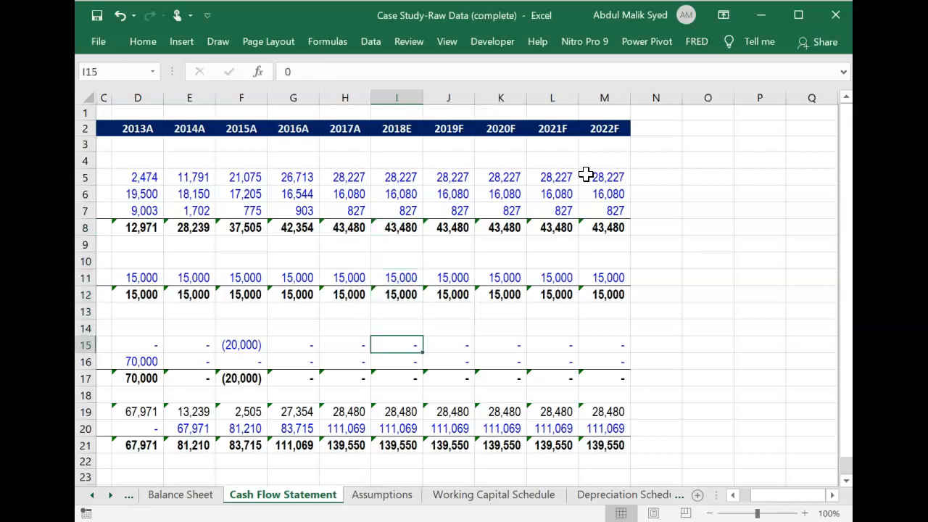
pyautogui.press('Down')
pyautogui.press('Left')
pyautogui.press('Left')
pyautogui.press('Left')
pyautogui.press('Left')
pyautogui.press('Left')
pyautogui.press('Left')
pyautogui.press('Left')
pyautogui.press('Left')
pyautogui.press('Right')
pyautogui.press('Right')
pyautogui.press('Right')
pyautogui.press('Right')
pyautogui.press('Right')
pyautogui.press('Right')
pyautogui.press('Right')
pyautogui.press('Right')
pyautogui.press('Right')
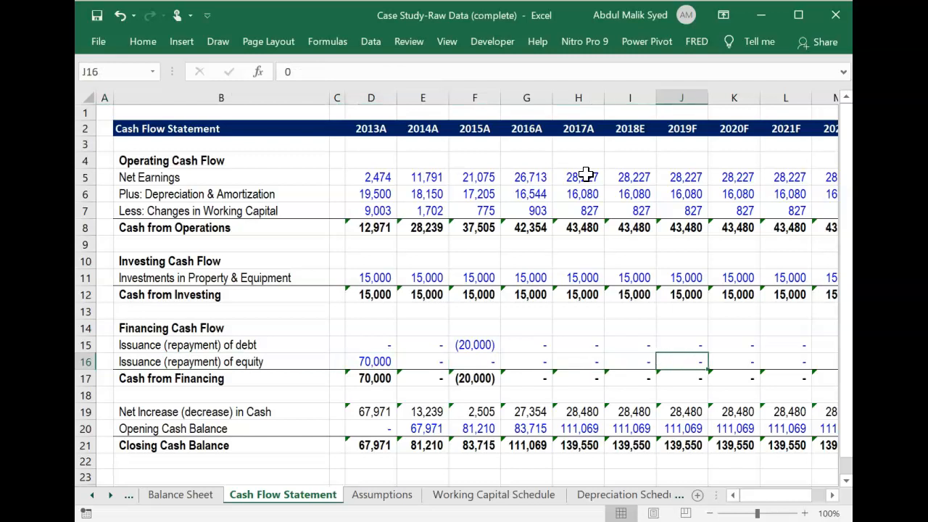
pyautogui.press('Up')
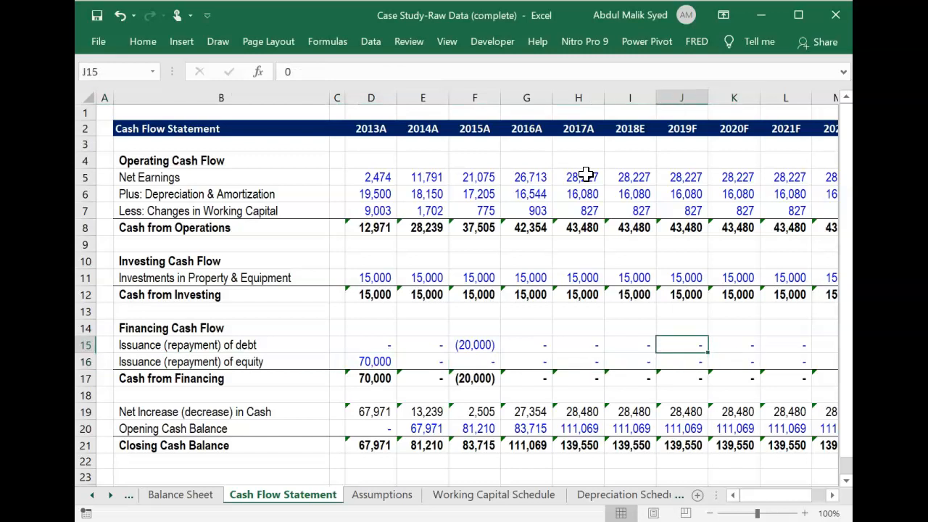
pyautogui.press('Left')
pyautogui.press('Left')
pyautogui.press('Left')
pyautogui.press('Left')
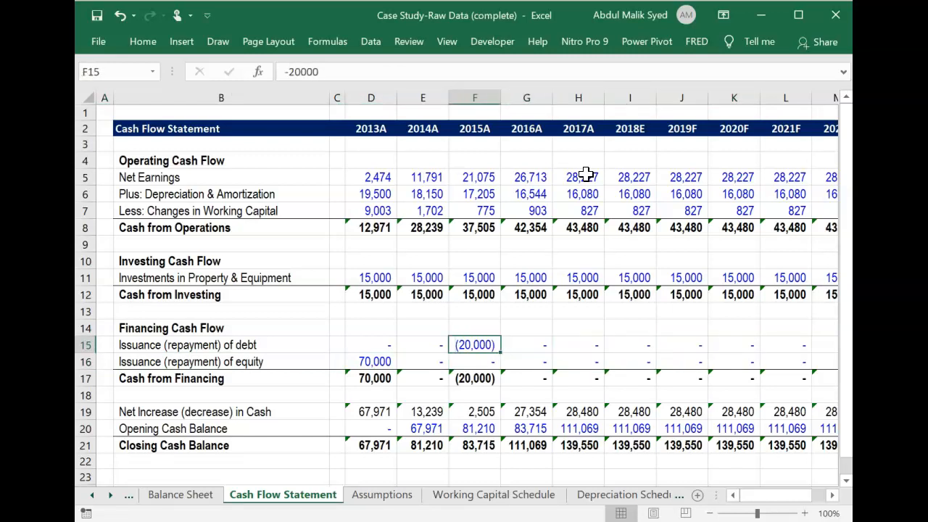
pyautogui.press('Right')
pyautogui.press('Right')
pyautogui.press('Right')
pyautogui.press('Right')
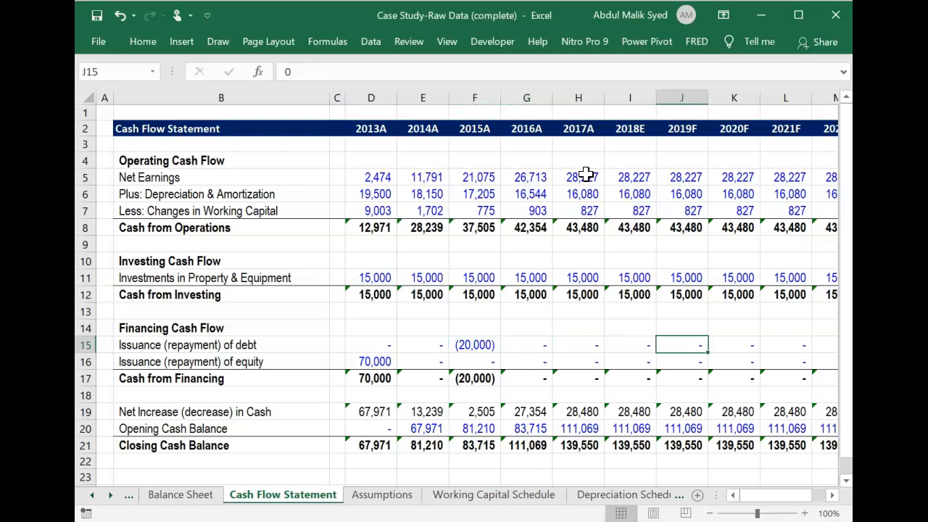
# Clear the 2018E to 2022F debt and equity Issuance (repayment) values in I15:M16.
pyautogui.press('Left')
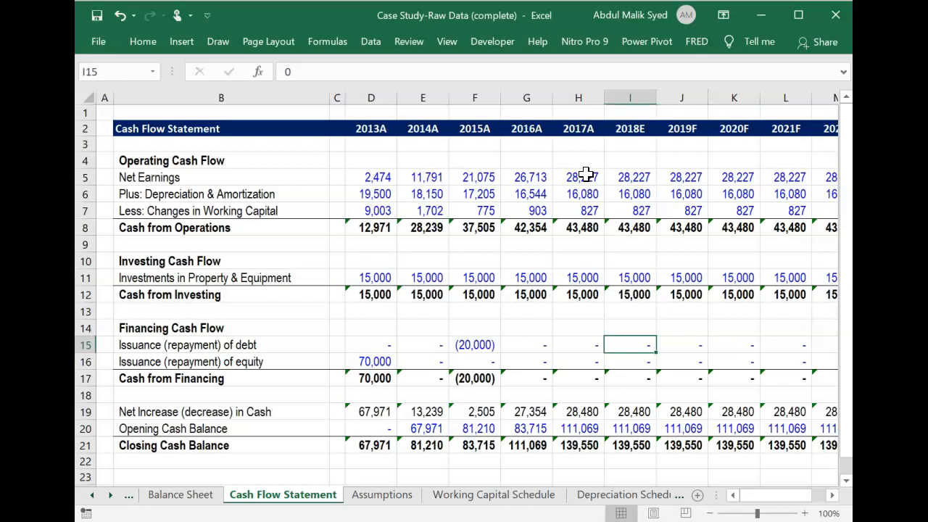
pyautogui.hotkey('shift', 'Down')
pyautogui.hotkey('shift', 'Right')
pyautogui.hotkey('shift', 'Right')
pyautogui.hotkey('shift', 'Right')
pyautogui.hotkey('shift', 'Right')
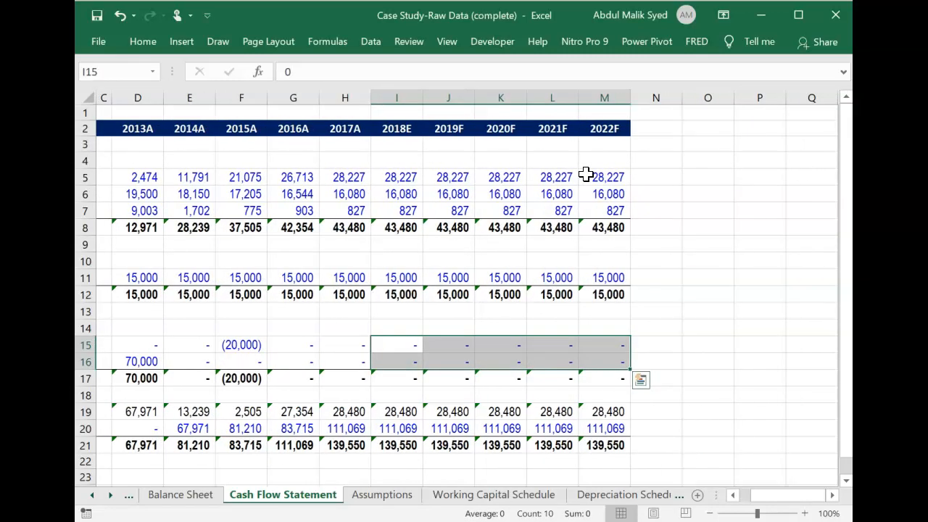
pyautogui.press('Delete')
# Link the 2018E Issuance (repayment) of debt cell I15 to the 2018E Debt Issuance assumption with =Assumptions!I17.
pyautogui.press('Left')
pyautogui.press('Right')
pyautogui.write('=')
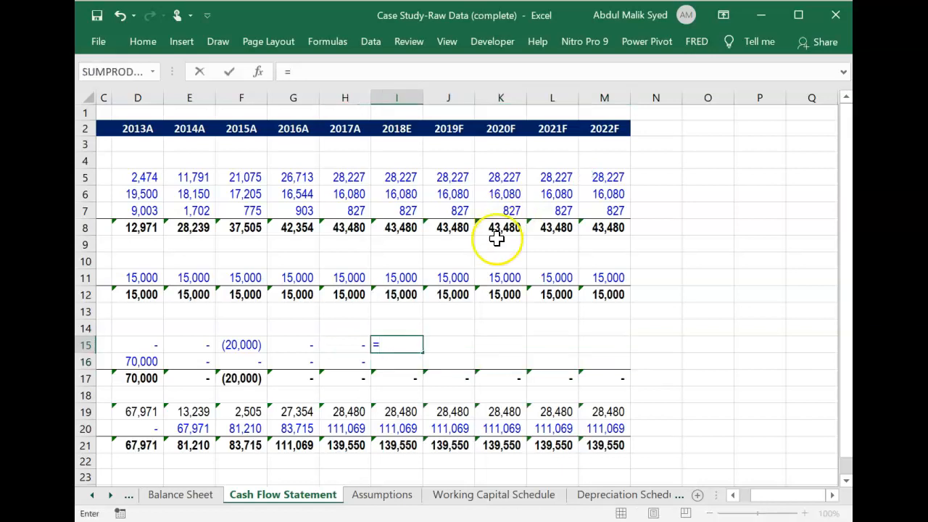
pyautogui.click(397, 499)
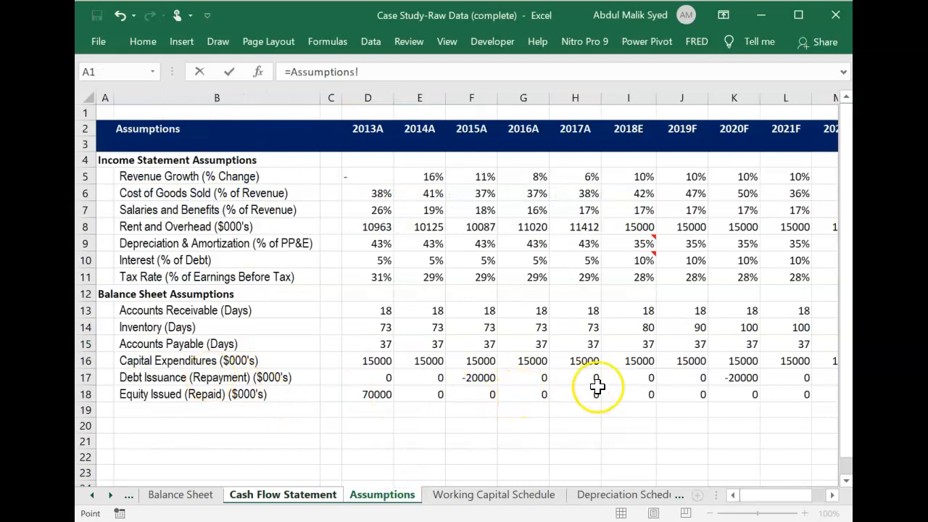
pyautogui.click(627, 378)
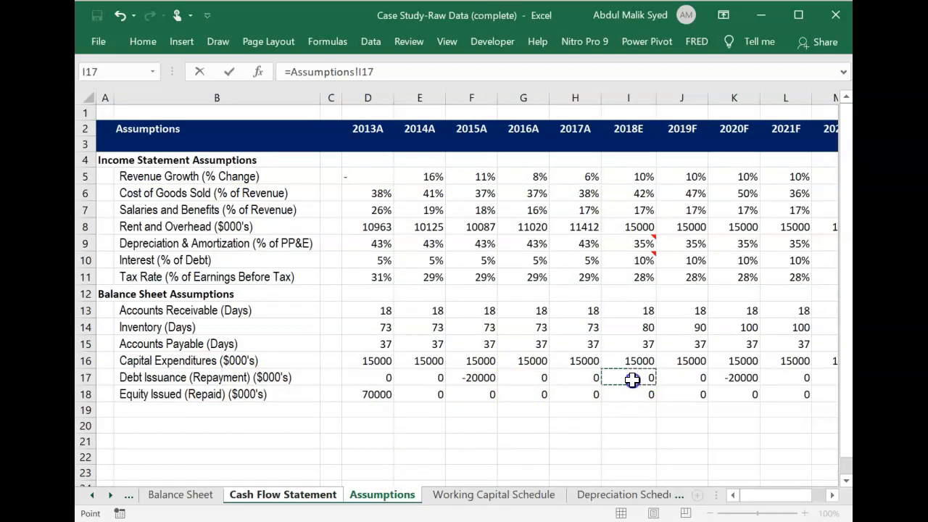
pyautogui.press('Return')
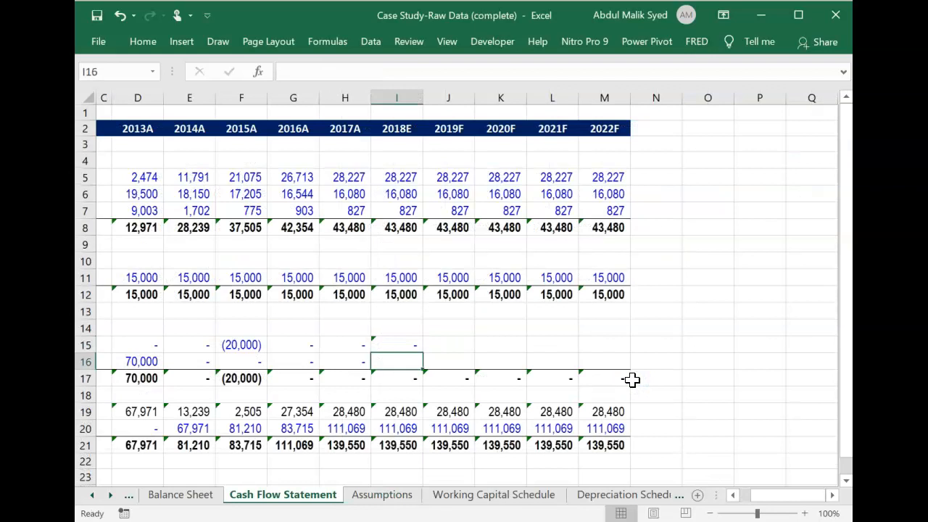
# Try to fill the 2018E debt issuance formula down into equity cell I16, and clear I16 again.
pyautogui.press('Up')
pyautogui.hotkey('shift', 'Down')
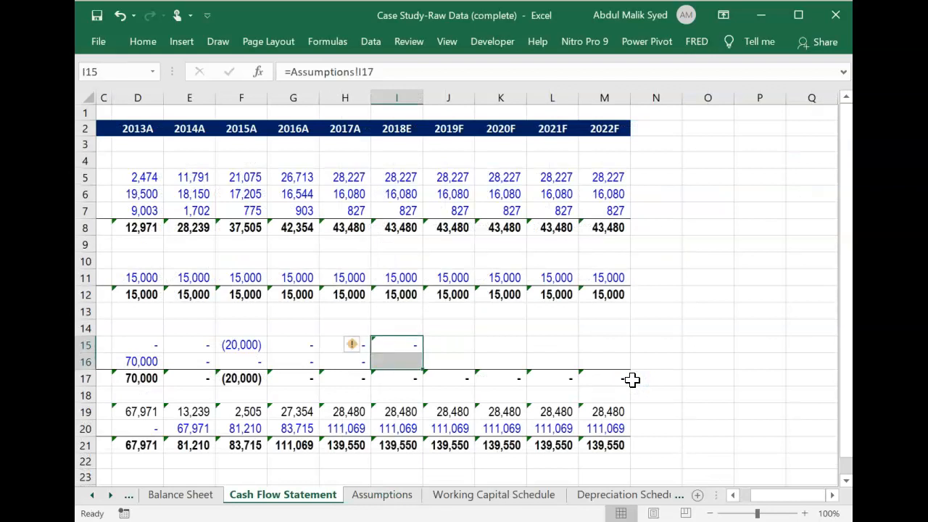
pyautogui.hotkey('ctrl', 'd')
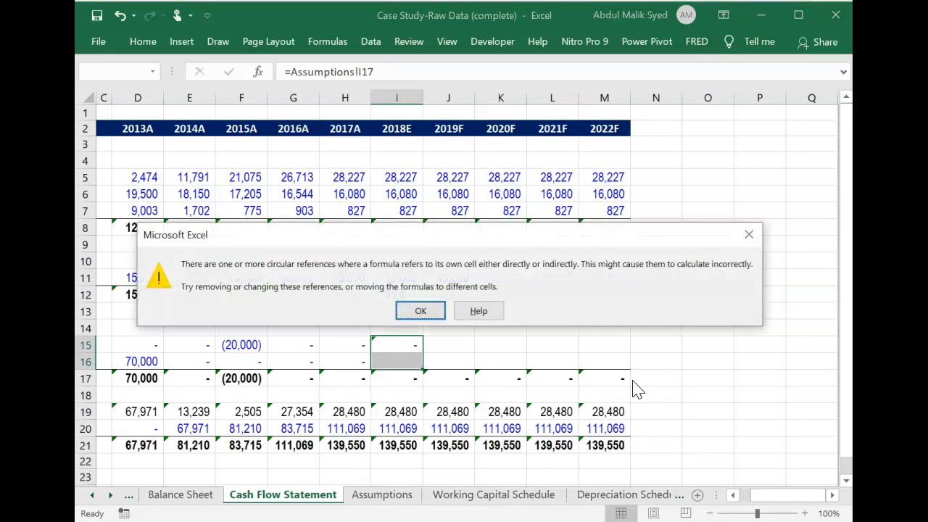
pyautogui.click(433, 311)
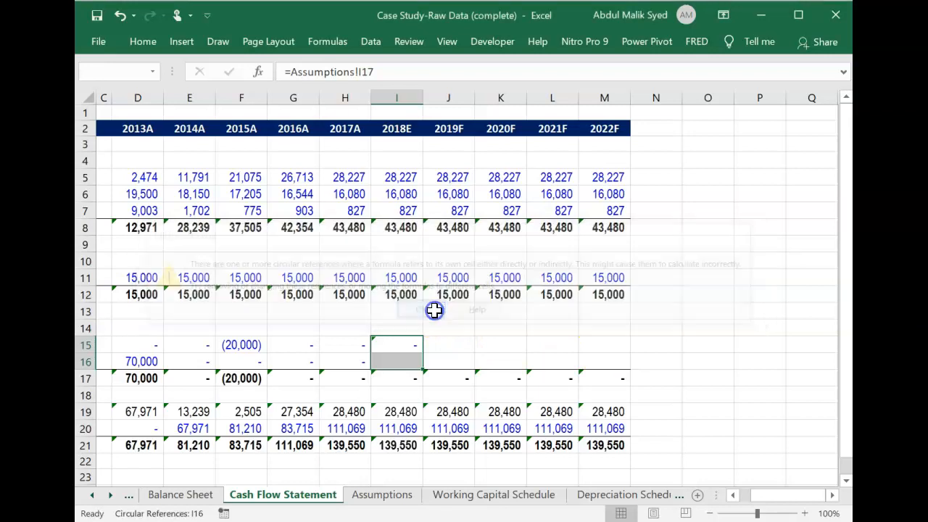
pyautogui.click(415, 359)
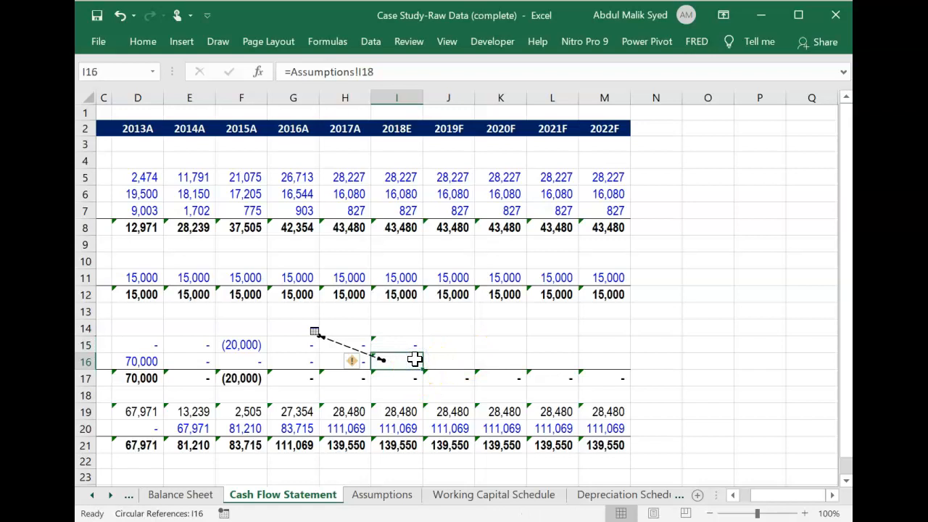
pyautogui.press('Delete')
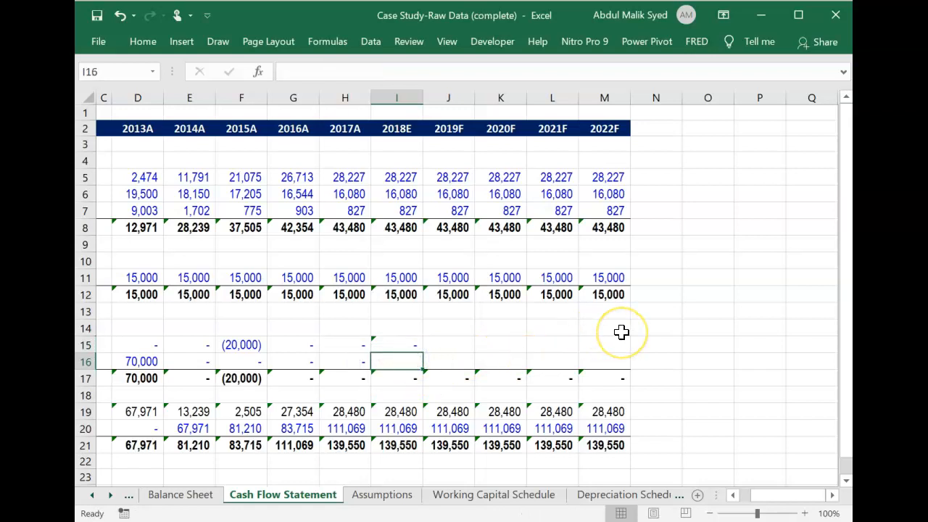
# Try linking the 2018E Issuance (repayment) of equity cell I16 directly to =Assumptions!I18, and clear the cell again.
pyautogui.press('Left')
pyautogui.press('Left')
pyautogui.press('Left')
pyautogui.press('Left')
pyautogui.press('Left')
pyautogui.press('Left')
pyautogui.press('Left')
pyautogui.press('Right')
pyautogui.press('Right')
pyautogui.press('Right')
pyautogui.press('Right')
pyautogui.press('Right')
pyautogui.press('Right')
pyautogui.press('Right')
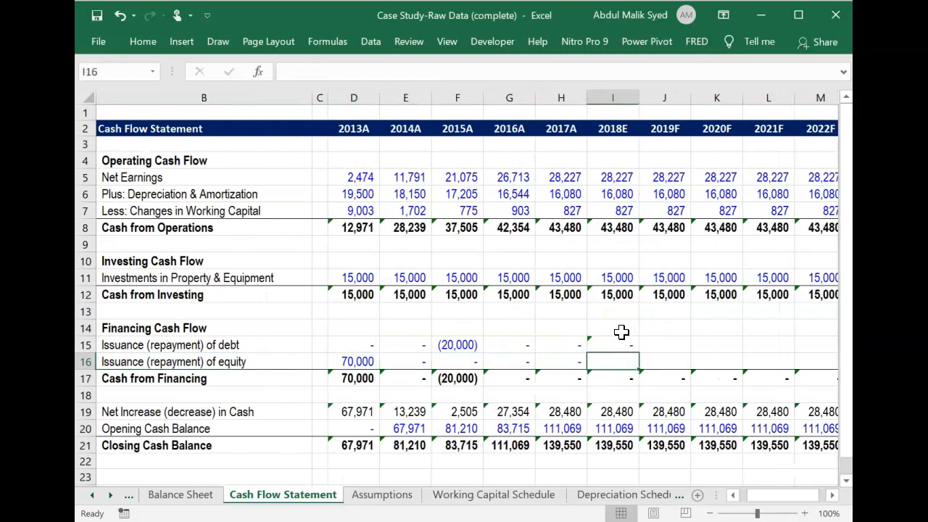
pyautogui.write('=')
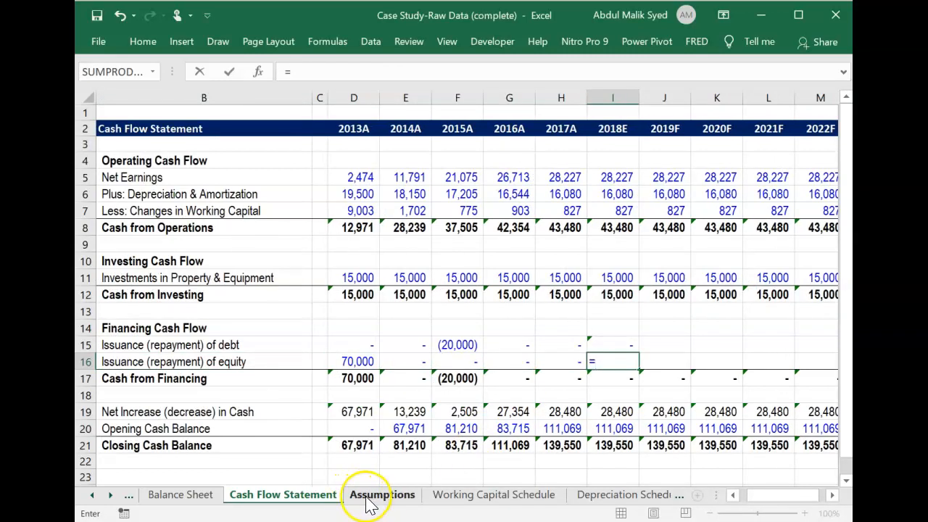
pyautogui.click(379, 496)
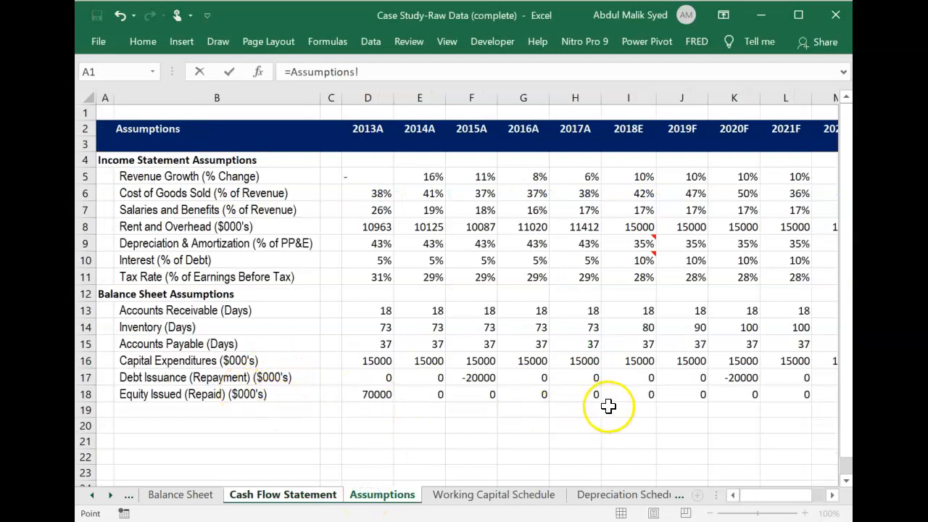
pyautogui.click(639, 395)
pyautogui.press('Return')
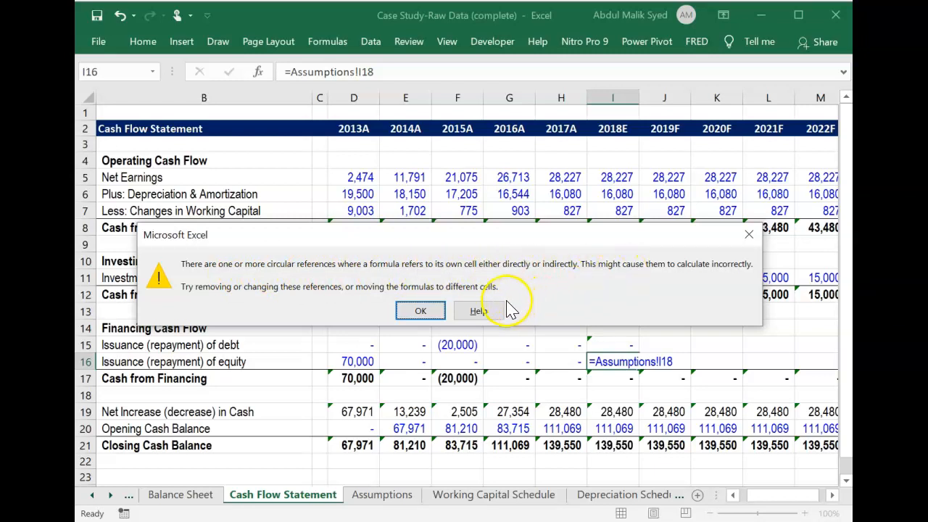
pyautogui.click(749, 234)
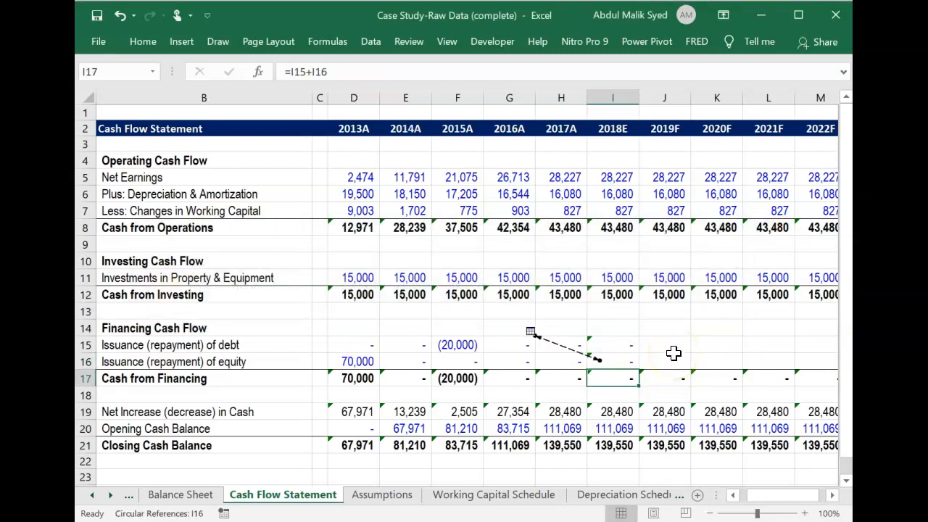
pyautogui.click(617, 361)
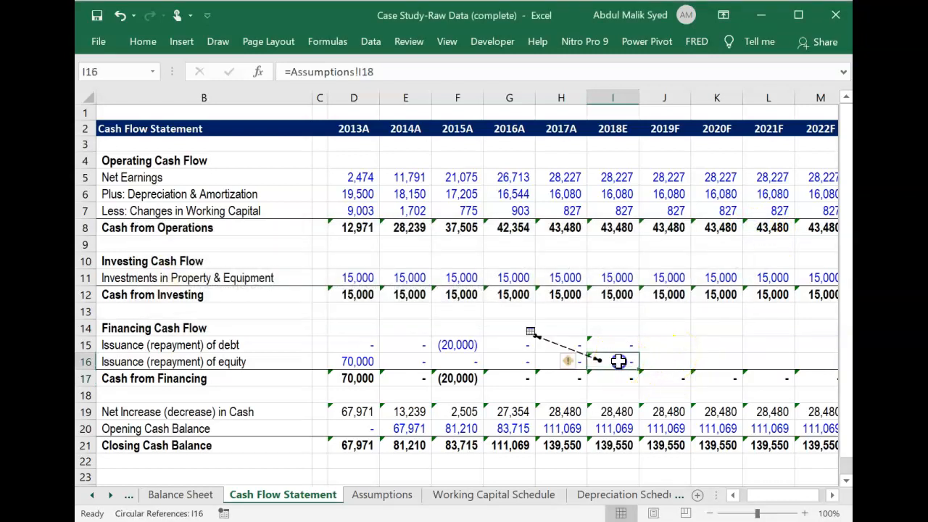
pyautogui.press('Delete')
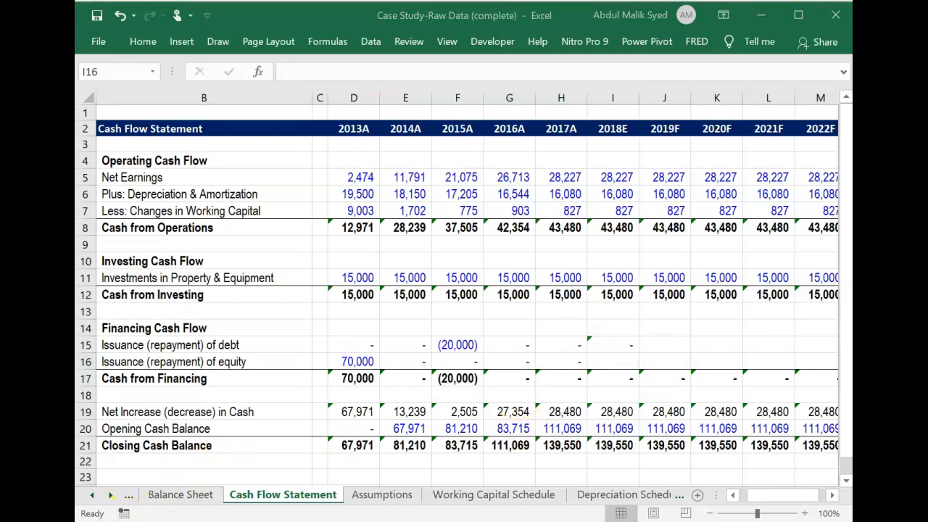
# Inspect the Debt & Interest Schedule and the Equity Issued (Repaid) formulas on the Assumptions sheet for the circular reference's source.
pyautogui.hotkey('ctrl', 'pagedown')
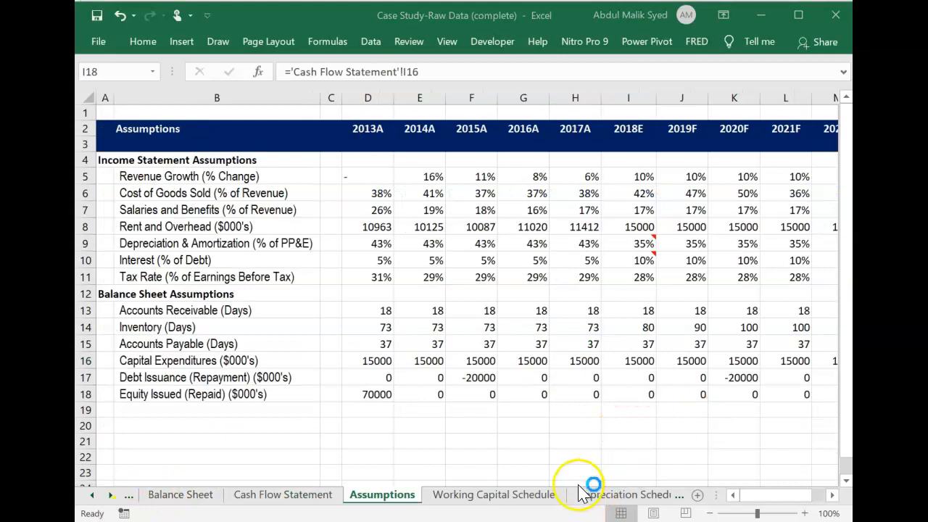
pyautogui.click(635, 495)
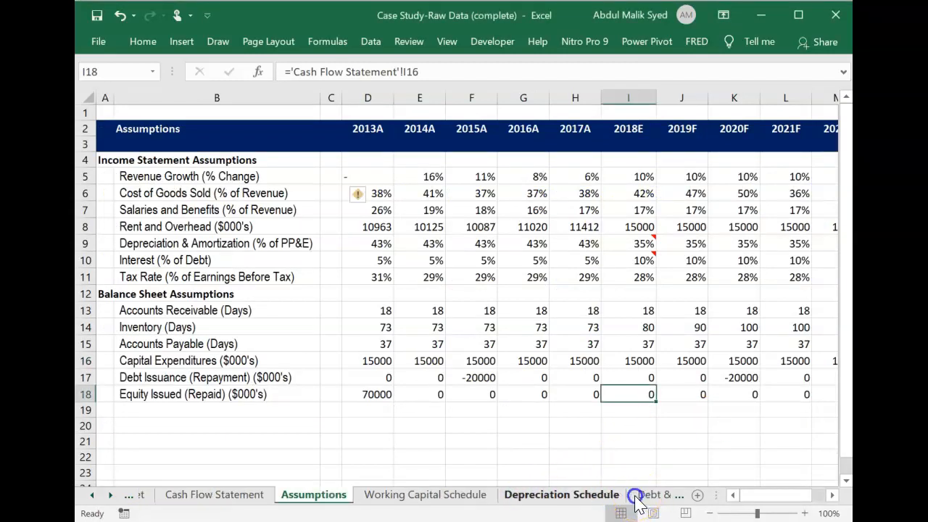
pyautogui.click(635, 496)
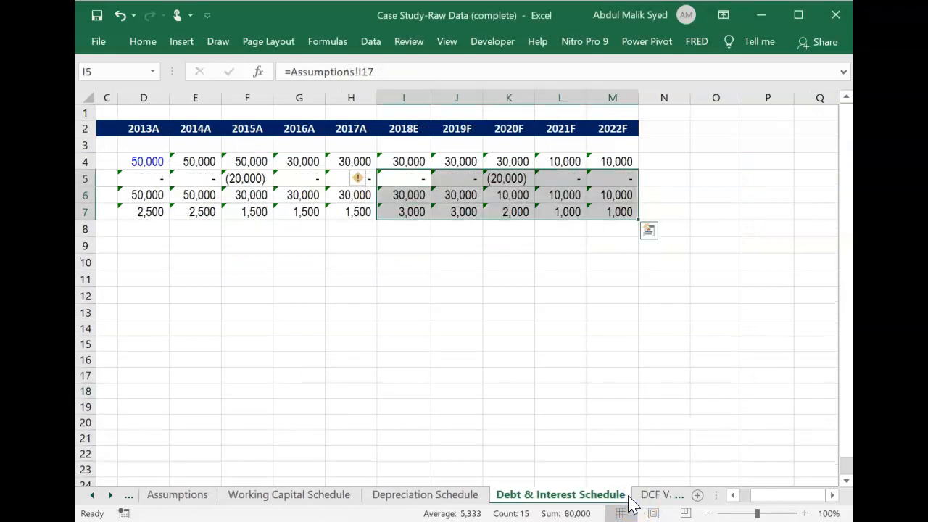
pyautogui.click(193, 496)
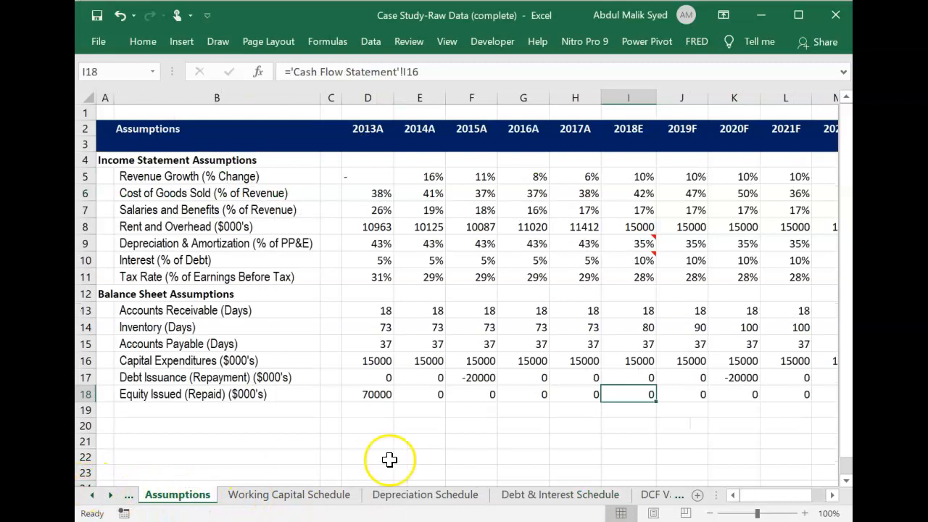
pyautogui.click(577, 392)
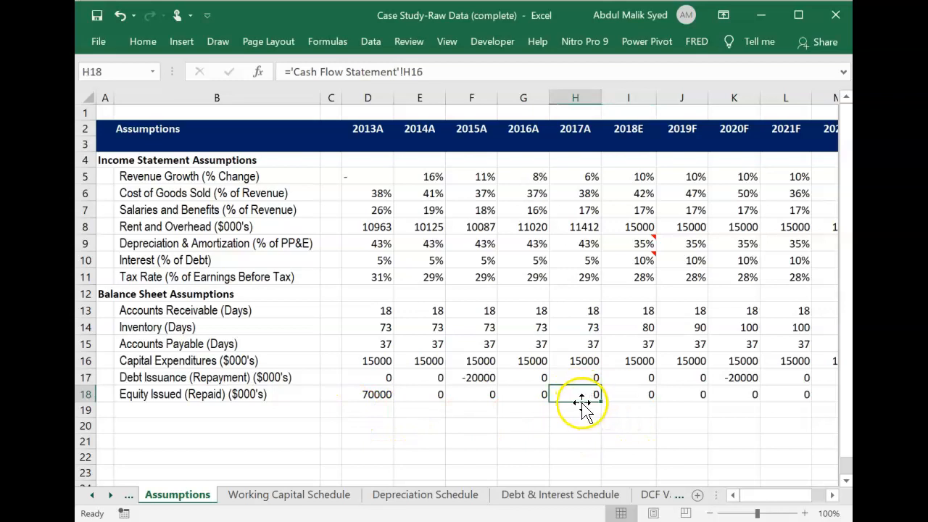
# Clear the 2018E to 2022F Equity Issued (Repaid) formulas in I18:M18 on the Assumptions sheet.
pyautogui.click(652, 393)
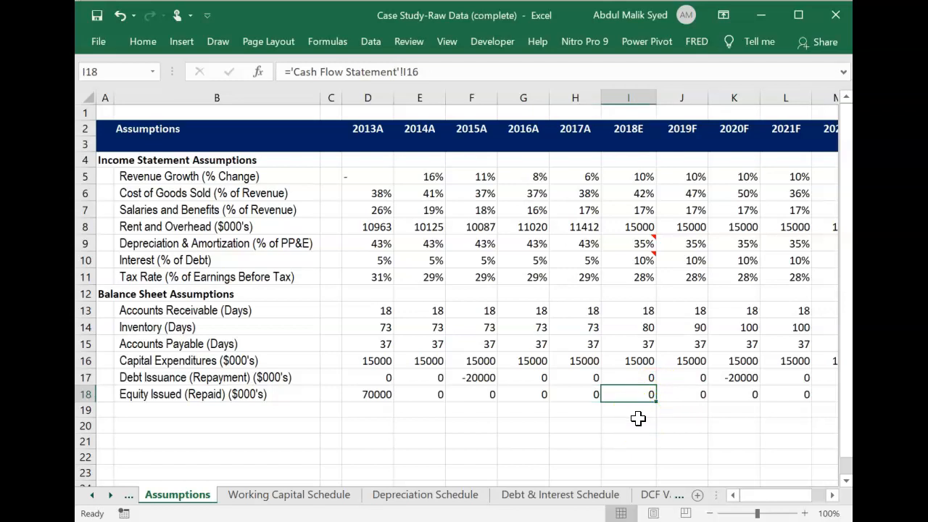
pyautogui.hotkey('shift', 'Right')
pyautogui.hotkey('shift', 'Right')
pyautogui.hotkey('shift', 'Right')
pyautogui.hotkey('shift', 'Right')
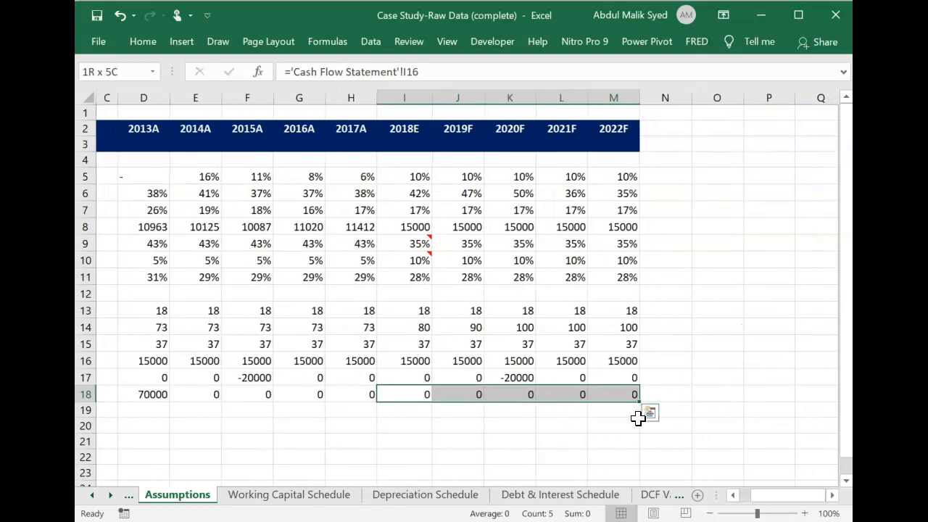
pyautogui.press('Delete')
# Enter 0 as the Equity Issued (Repaid) assumption for each year from 2018E to 2022F in I18:M18.
pyautogui.hotkey('shift', 'Left')
pyautogui.hotkey('shift', 'Left')
pyautogui.hotkey('shift', 'Left')
pyautogui.hotkey('shift', 'Left')
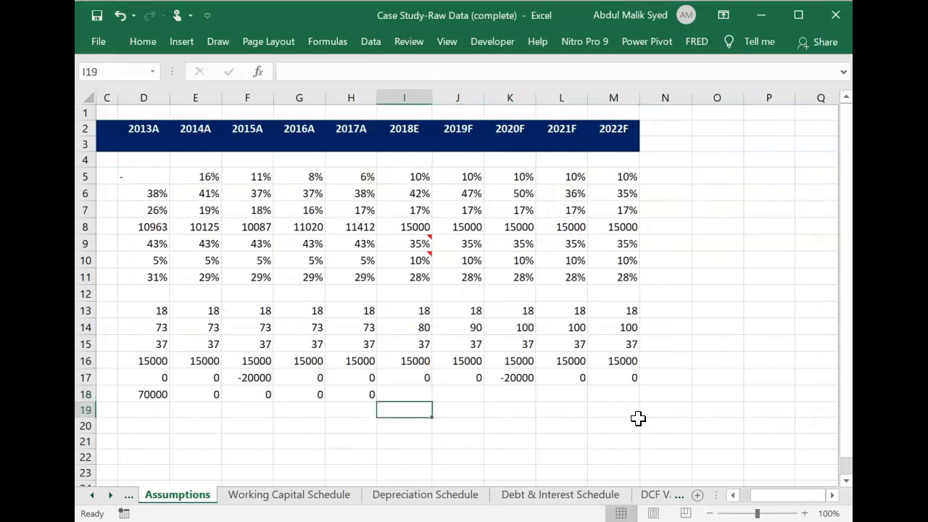
pyautogui.write('0')
pyautogui.press('Tab')
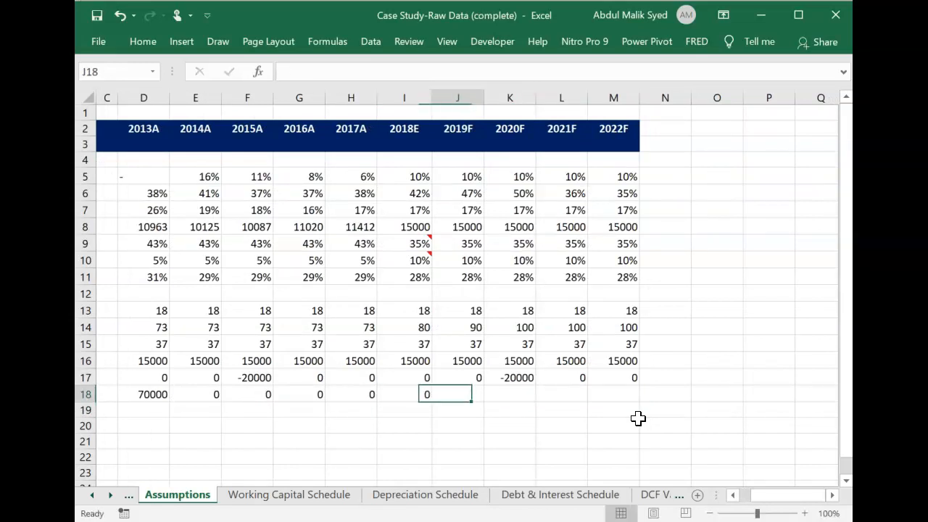
pyautogui.write('0')
pyautogui.press('Tab')
pyautogui.write('0')
pyautogui.press('Tab')
pyautogui.write('0')
pyautogui.press('Tab')
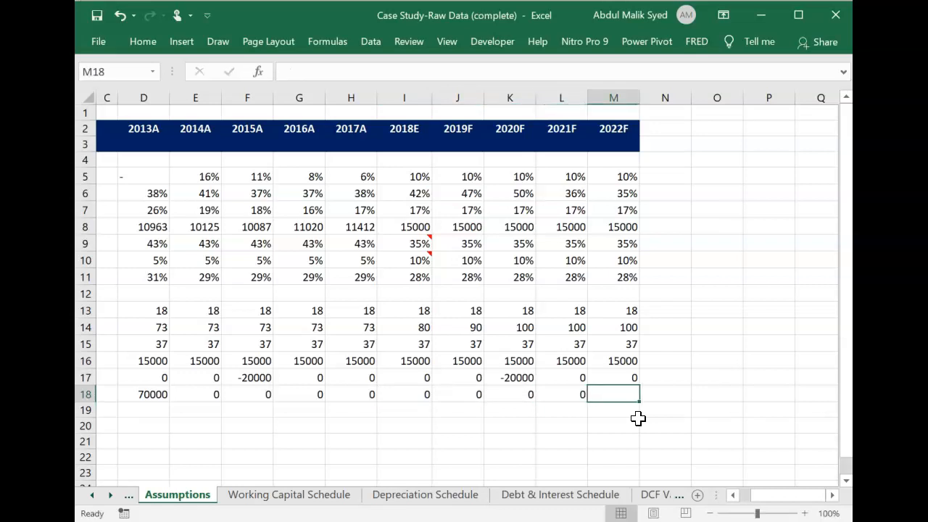
pyautogui.press('Return')
pyautogui.press('Left')
pyautogui.press('Left')
pyautogui.press('Left')
pyautogui.press('Left')
pyautogui.press('Left')
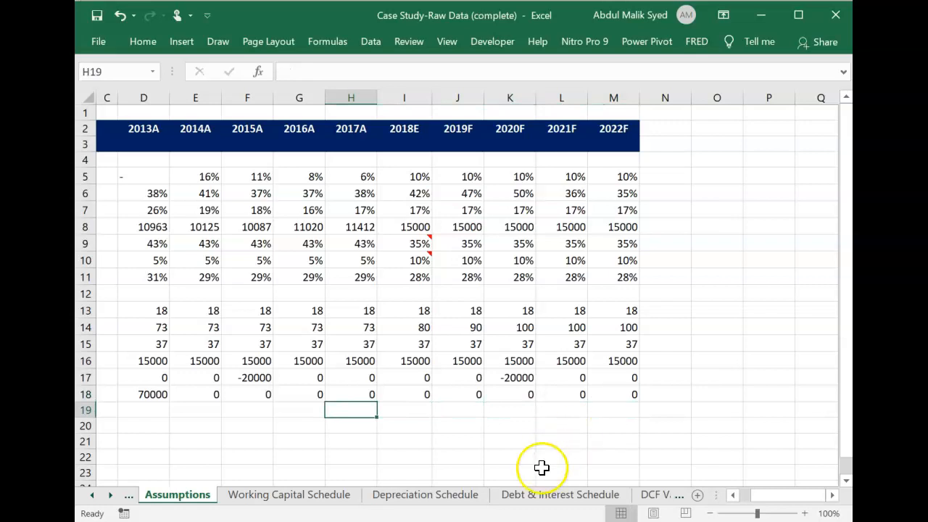
# On the Cash Flow Statement sheet, link the 2018E Issuance (repayment) of equity cell I16 to =Assumptions!I18.
pyautogui.click(92, 497)
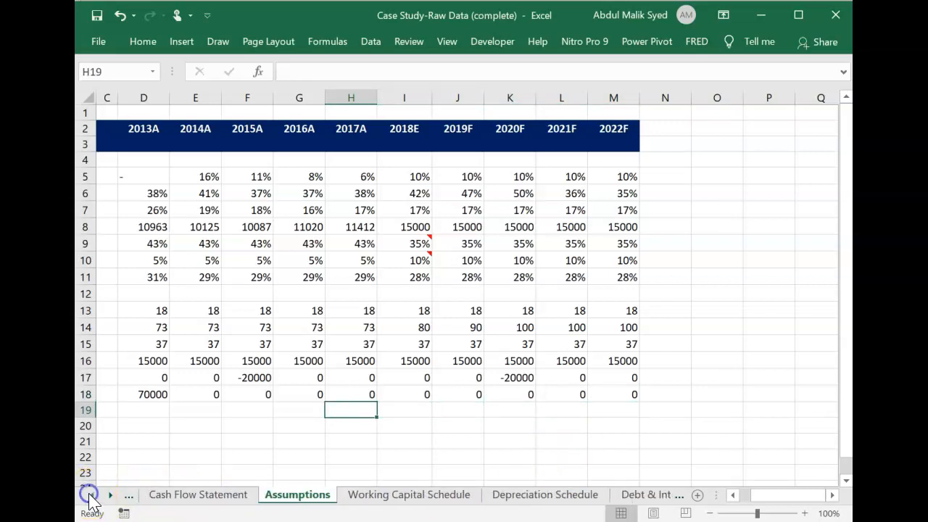
pyautogui.click(194, 496)
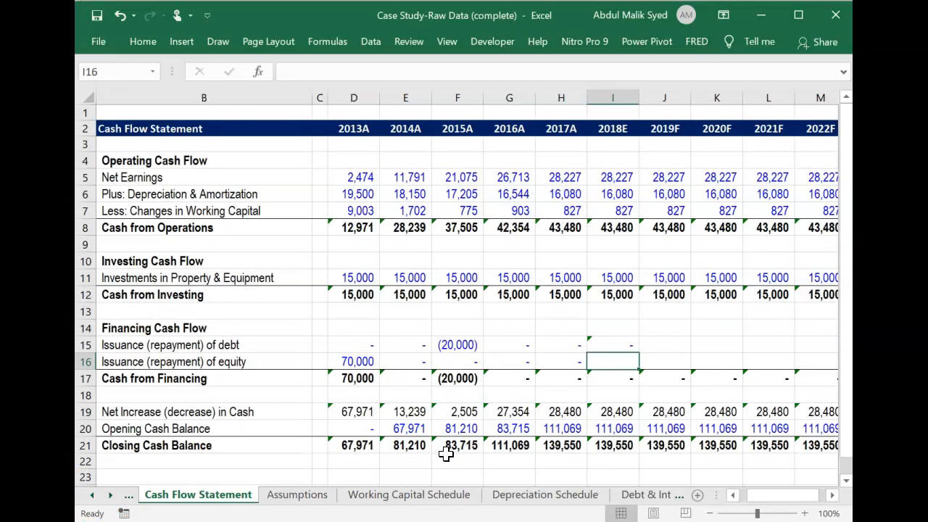
pyautogui.click(574, 363)
pyautogui.press('Right')
pyautogui.write('=')
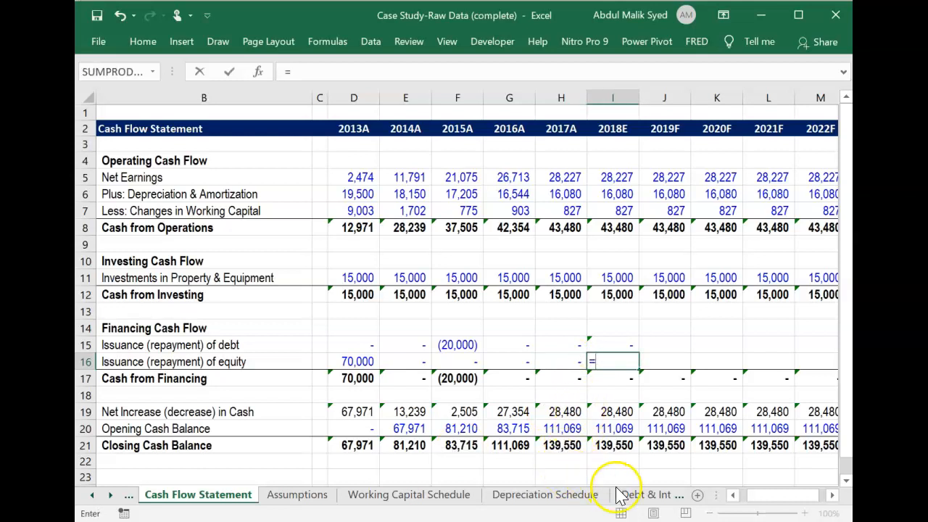
pyautogui.click(299, 496)
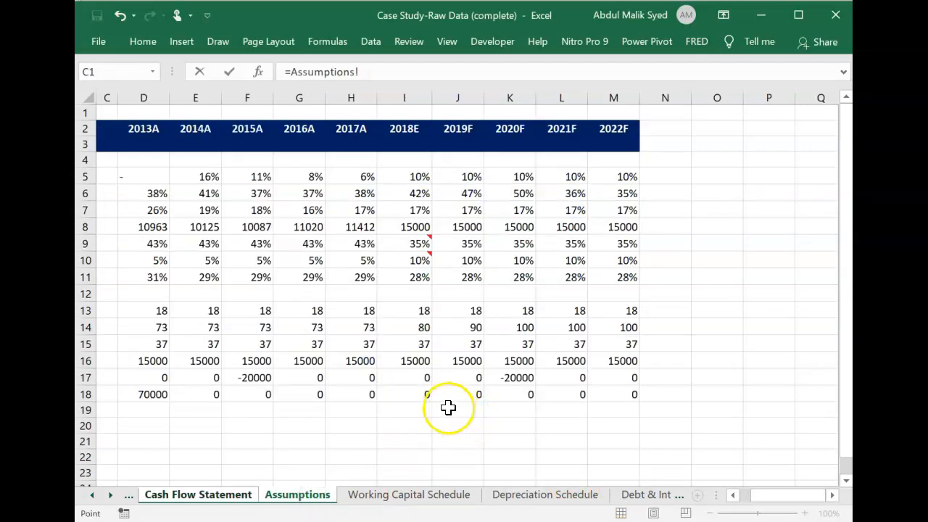
pyautogui.click(417, 394)
pyautogui.press('Return')
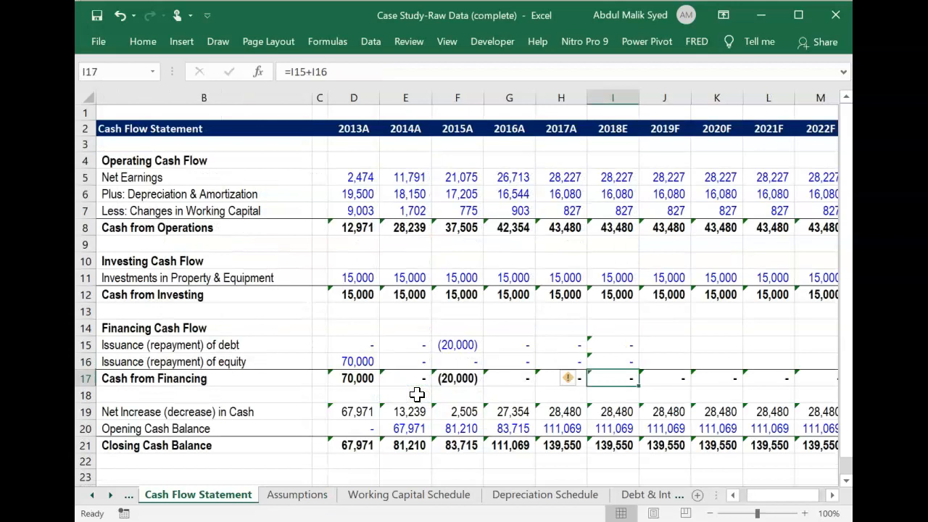
# Fill the 2018E debt and equity issuance formulas in I15:I16 across to 2022F in column M.
pyautogui.press('Up')
pyautogui.press('Up')
pyautogui.hotkey('shift', 'Down')
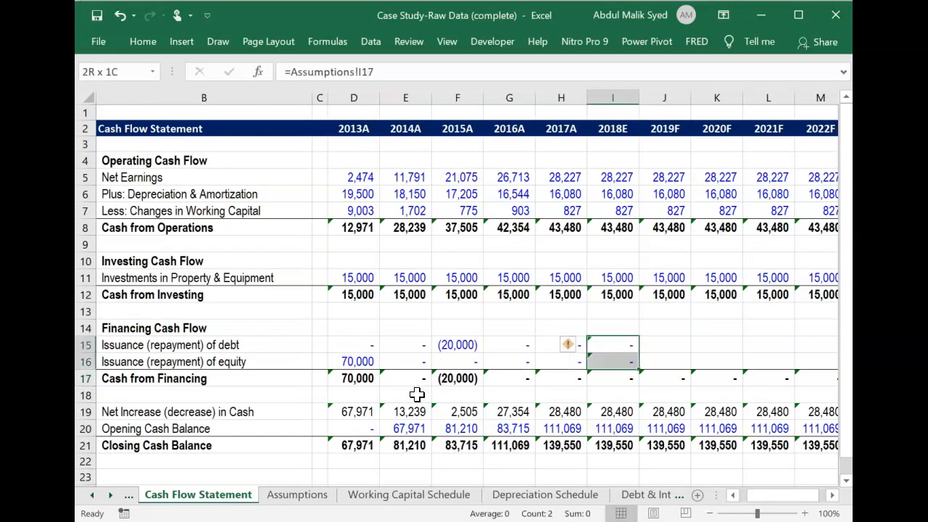
pyautogui.hotkey('shift', 'Right')
pyautogui.hotkey('shift', 'Right')
pyautogui.hotkey('shift', 'Right')
pyautogui.hotkey('shift', 'Right')
pyautogui.hotkey('shift', 'Right')
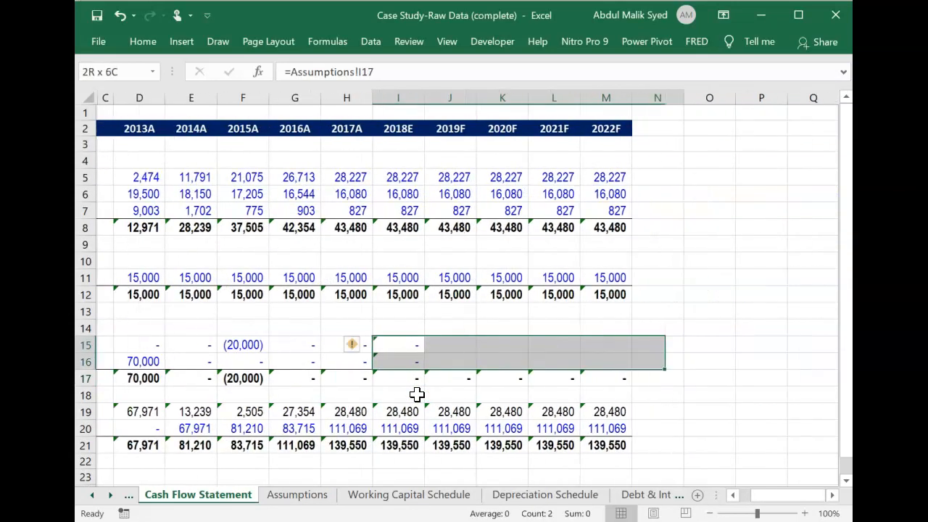
pyautogui.hotkey('shift', 'Left')
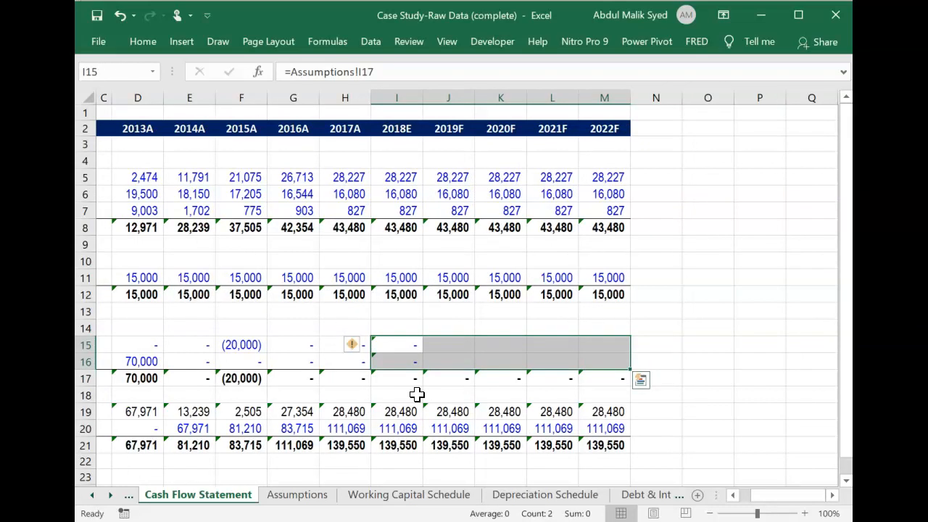
# Examine the 2017A and 2018E Net Increase in Cash and Opening Cash Balance cells on the Cash Flow Statement.
pyautogui.press('Down')
pyautogui.press('Down')
pyautogui.press('Down')
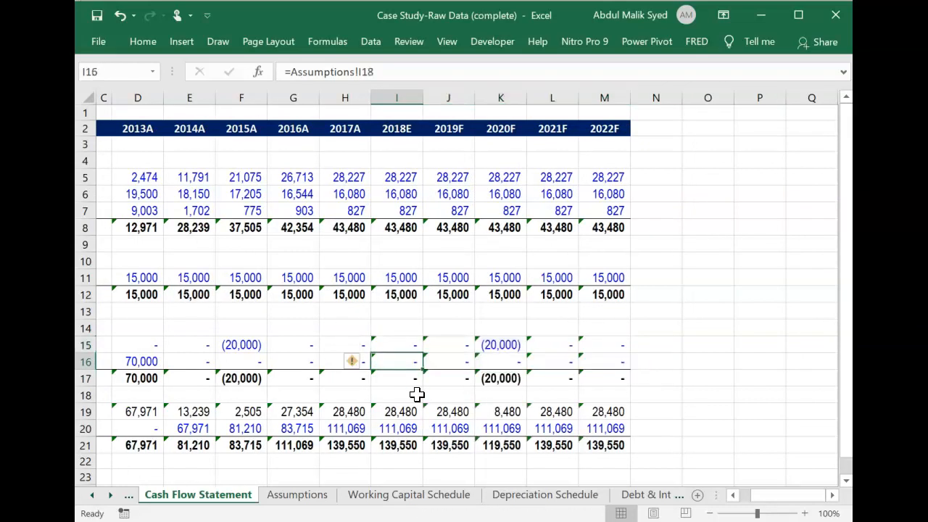
pyautogui.press('Down')
pyautogui.press('Down')
pyautogui.press('Down')
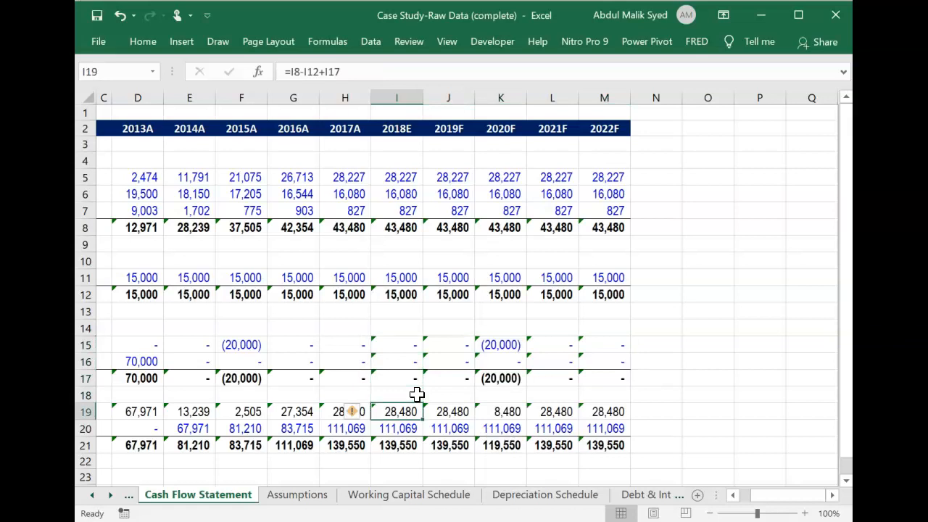
pyautogui.press('Up')
pyautogui.press('Up')
pyautogui.press('Down')
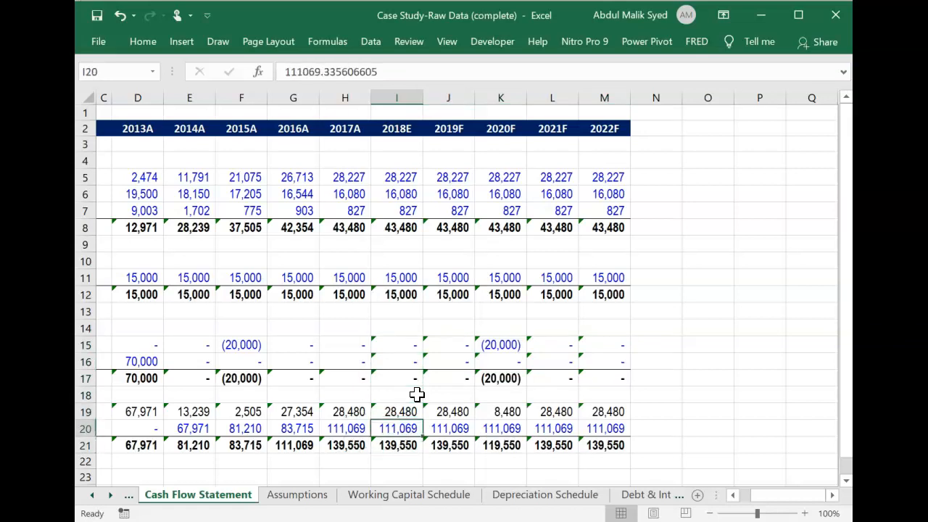
pyautogui.press('Left')
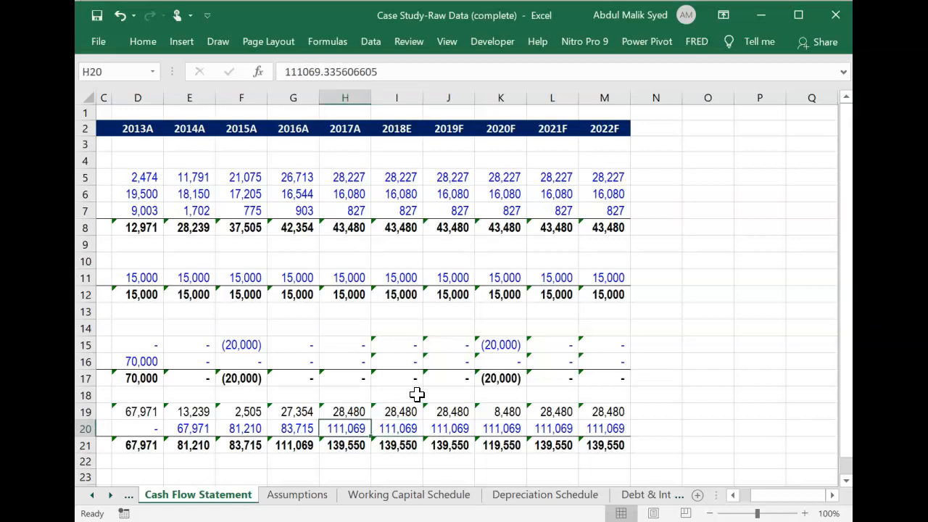
pyautogui.press('Right')
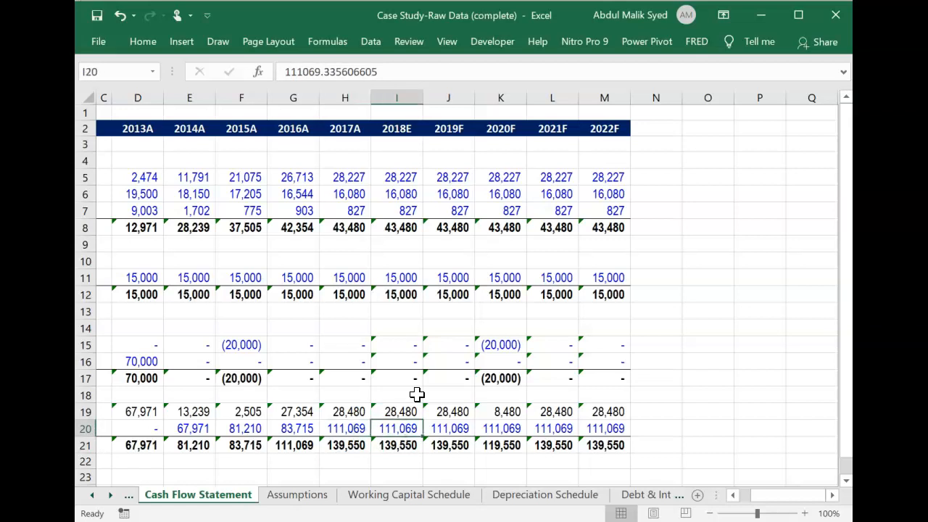
pyautogui.press('Left')
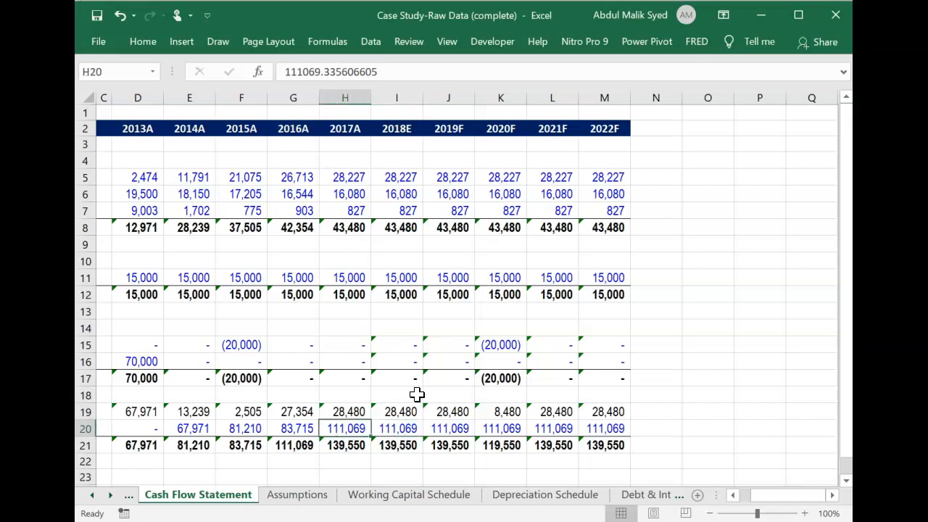
pyautogui.press('Up')
pyautogui.press('Up')
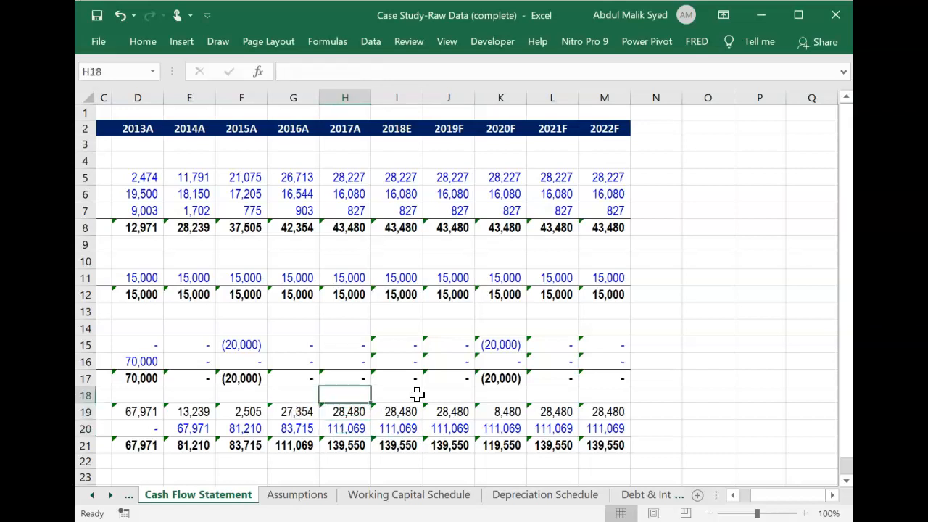
# Clear the 2018E to 2022F Net Earnings, Depreciation & Amortization and Changes in Working Capital values in I5:M7.
pyautogui.click(406, 180)
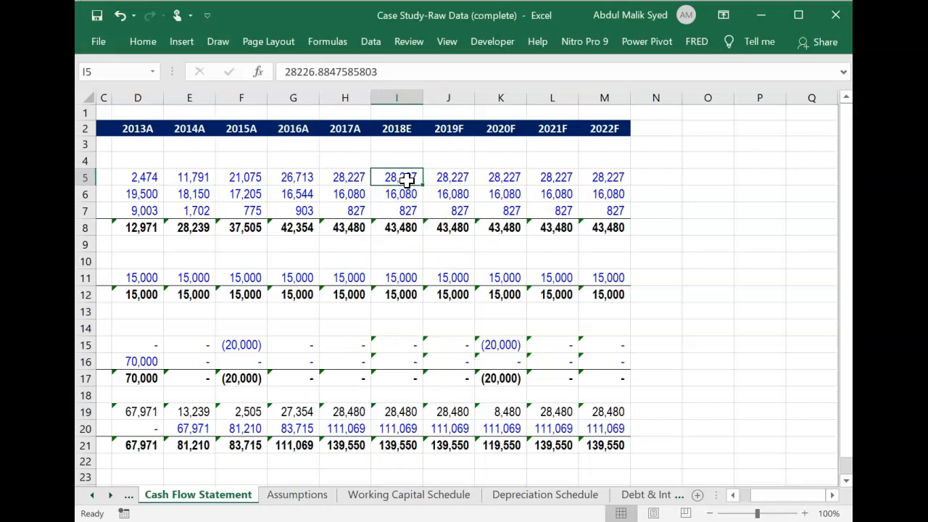
pyautogui.hotkey('shift', 'Down')
pyautogui.hotkey('shift', 'Down')
pyautogui.hotkey('shift', 'Right')
pyautogui.hotkey('shift', 'Right')
pyautogui.hotkey('shift', 'Right')
pyautogui.hotkey('shift', 'Right')
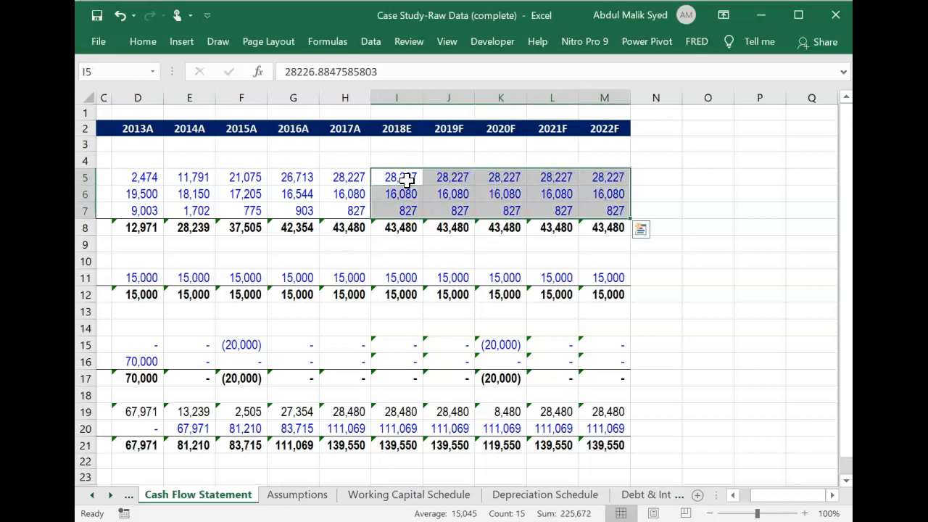
pyautogui.press('Delete')
# Clear the 2018E to 2022F Investments in Property & Equipment values in I11:M11.
pyautogui.press('Down')
pyautogui.press('Down')
pyautogui.press('Down')
pyautogui.press('Down')
pyautogui.press('Down')
pyautogui.press('Down')
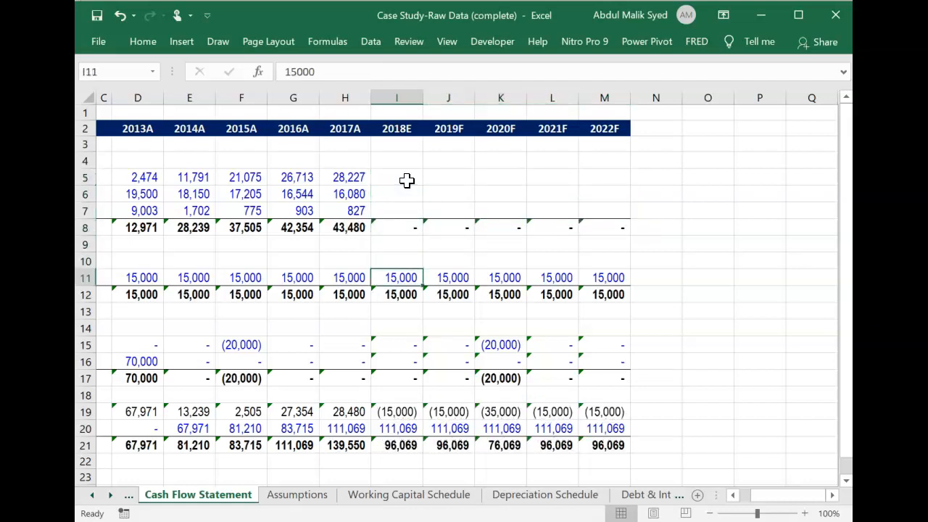
pyautogui.hotkey('shift', 'Right')
pyautogui.hotkey('shift', 'Right')
pyautogui.hotkey('shift', 'Right')
pyautogui.hotkey('shift', 'Right')
pyautogui.press('Delete')
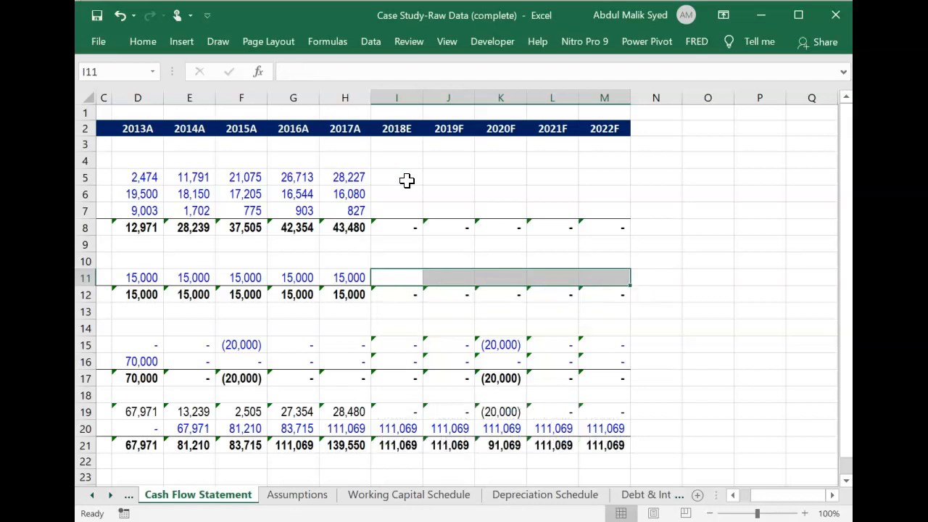
# Clear the 2018E to 2022F Opening Cash Balance values in I20:M20.
pyautogui.press('Down')
pyautogui.press('Down')
pyautogui.press('Down')
pyautogui.press('Down')
pyautogui.press('Down')
pyautogui.press('Down')
pyautogui.press('Down')
pyautogui.press('Down')
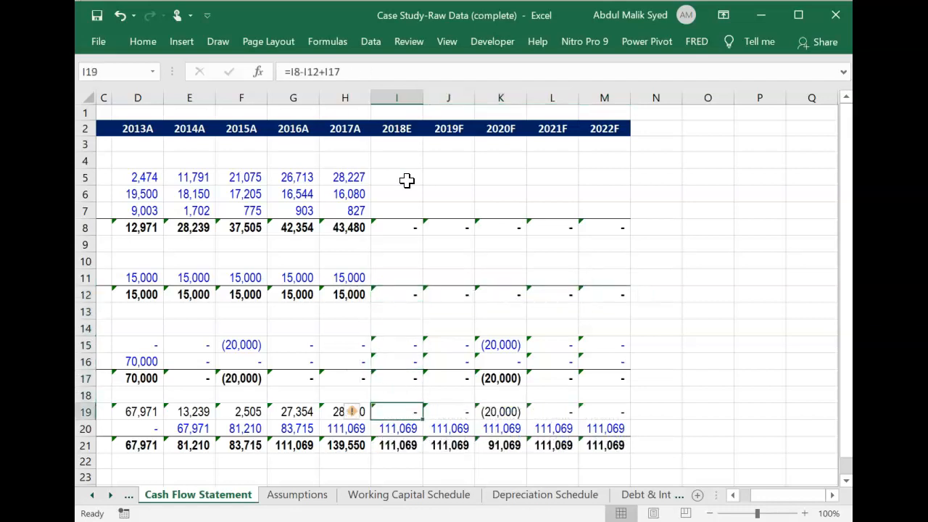
pyautogui.press('Down')
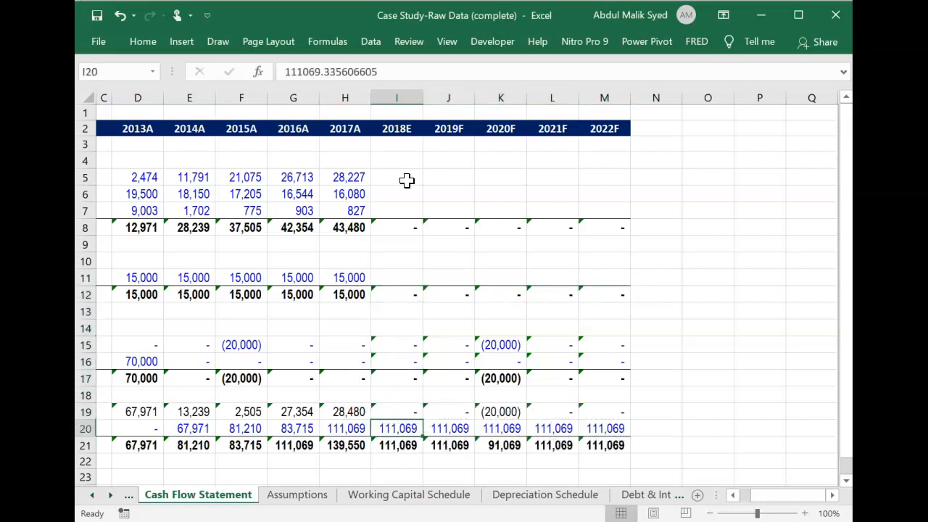
pyautogui.hotkey('shift', 'Right')
pyautogui.hotkey('shift', 'Right')
pyautogui.hotkey('shift', 'Right')
pyautogui.hotkey('shift', 'Right')
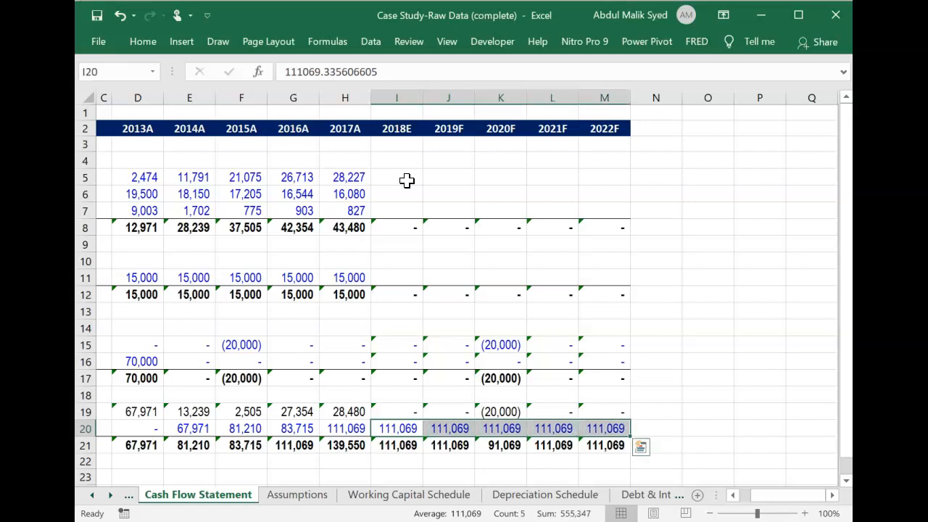
pyautogui.press('Delete')
pyautogui.press('Down')
pyautogui.press('Up')
# Link the 2018E Net Earnings cell I5 on the Cash Flow Statement to ='Income Statement'!I16.
pyautogui.press('Up')
pyautogui.press('Down')
pyautogui.press('Down')
pyautogui.press('Up')
pyautogui.press('Up')
pyautogui.press('Up')
pyautogui.press('Up')
pyautogui.press('Up')
pyautogui.press('Up')
pyautogui.press('Up')
pyautogui.press('Up')
pyautogui.press('Up')
pyautogui.press('Up')
pyautogui.press('Up')
pyautogui.press('Up')
pyautogui.press('Up')
pyautogui.press('Up')
pyautogui.press('Up')
pyautogui.press('Up')
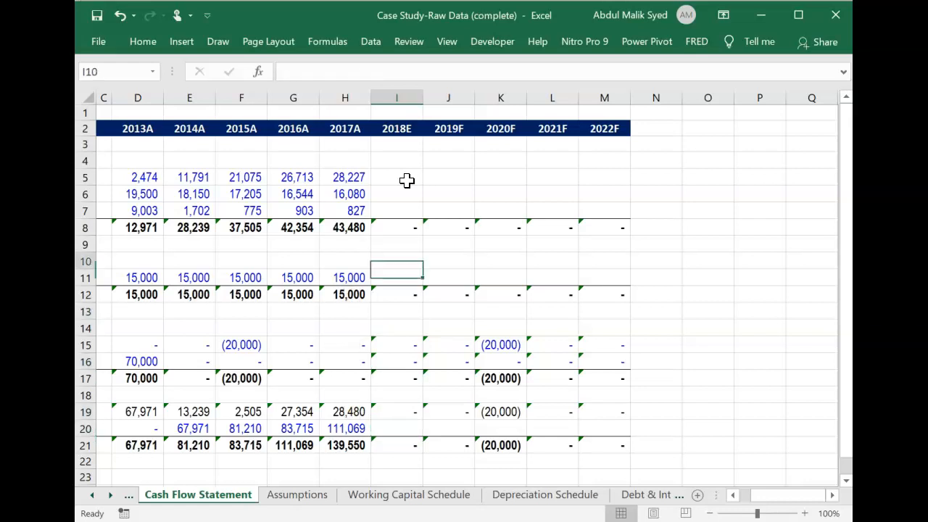
pyautogui.hscroll(-2, 407, 181)
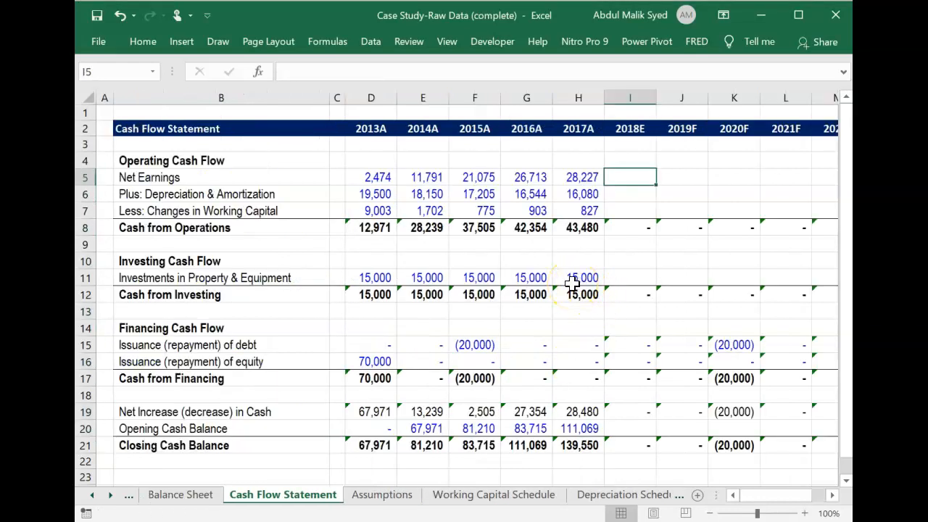
pyautogui.click(638, 176)
pyautogui.write('=')
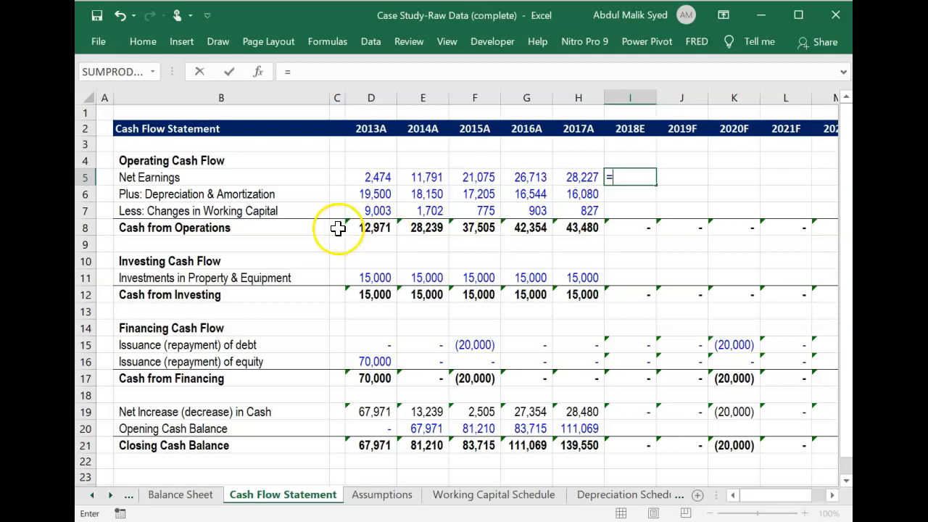
pyautogui.click(92, 495)
pyautogui.click(93, 495)
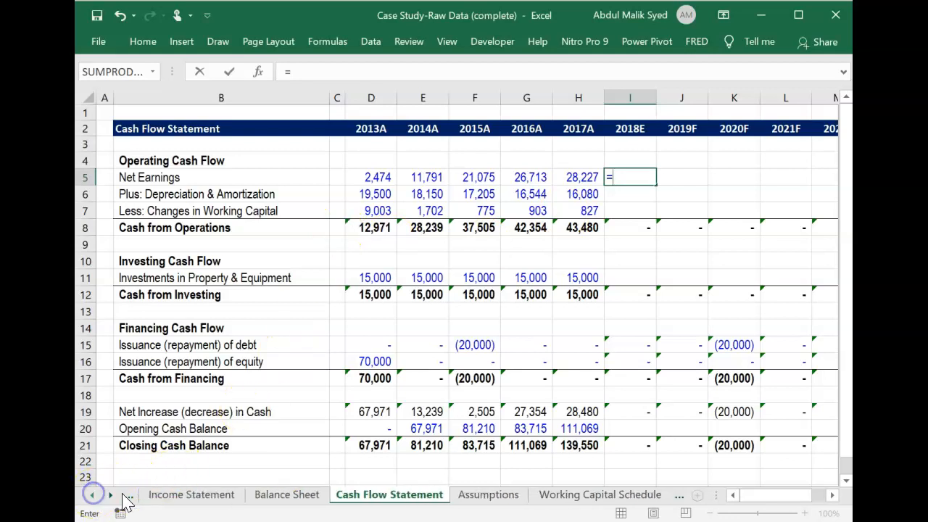
pyautogui.click(191, 495)
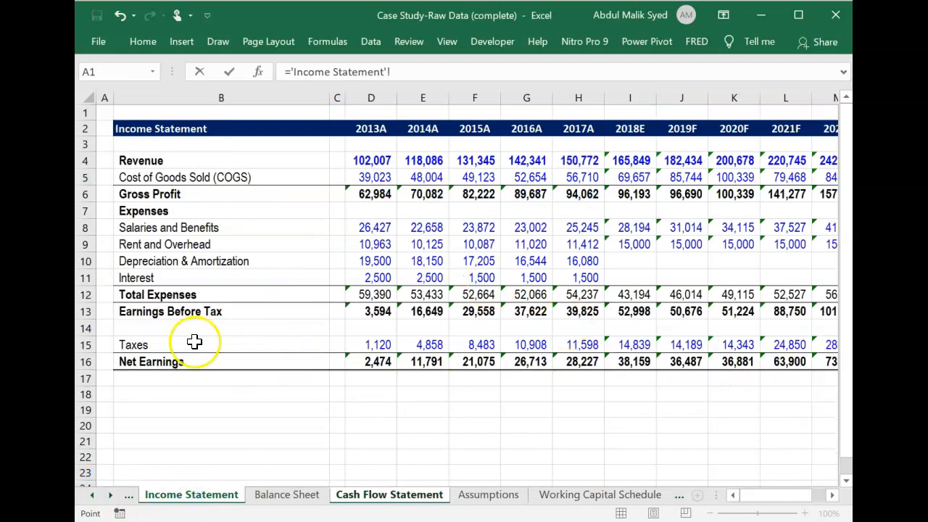
pyautogui.click(638, 362)
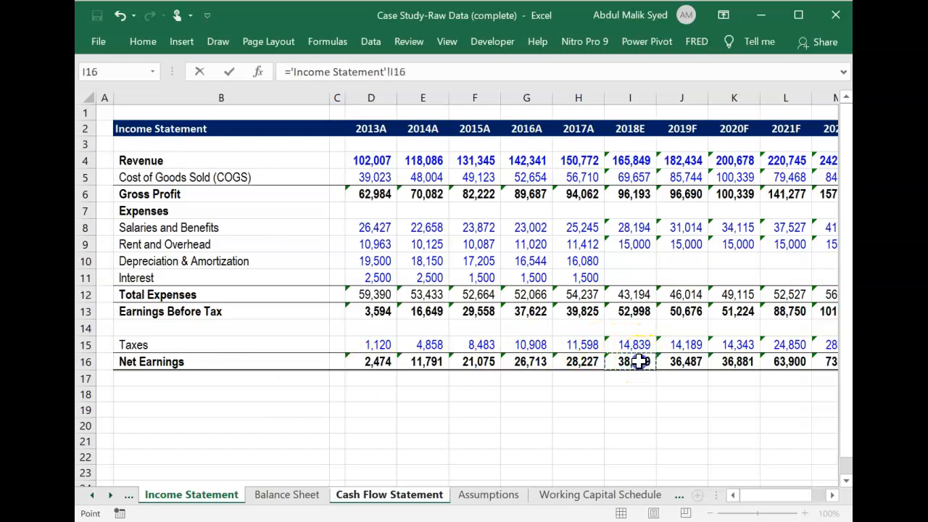
pyautogui.press('Return')
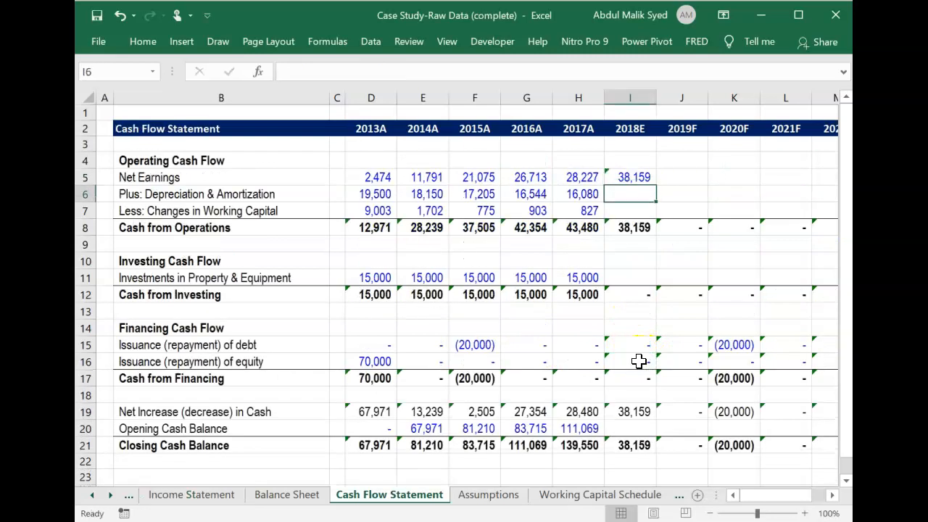
# Link the 2018E Depreciation & Amortization cell I6 to Less Depreciation with ='Depreciation Schedule'!I6.
pyautogui.click(588, 499)
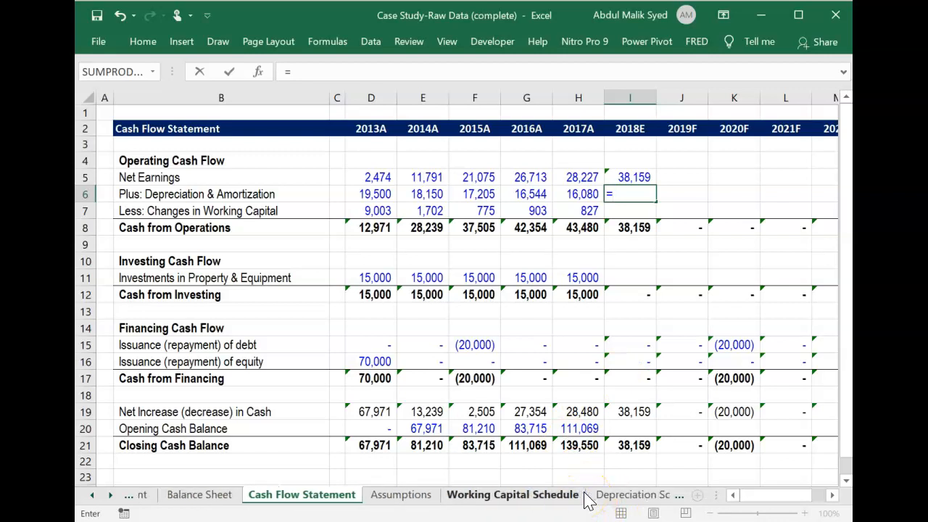
pyautogui.click(589, 498)
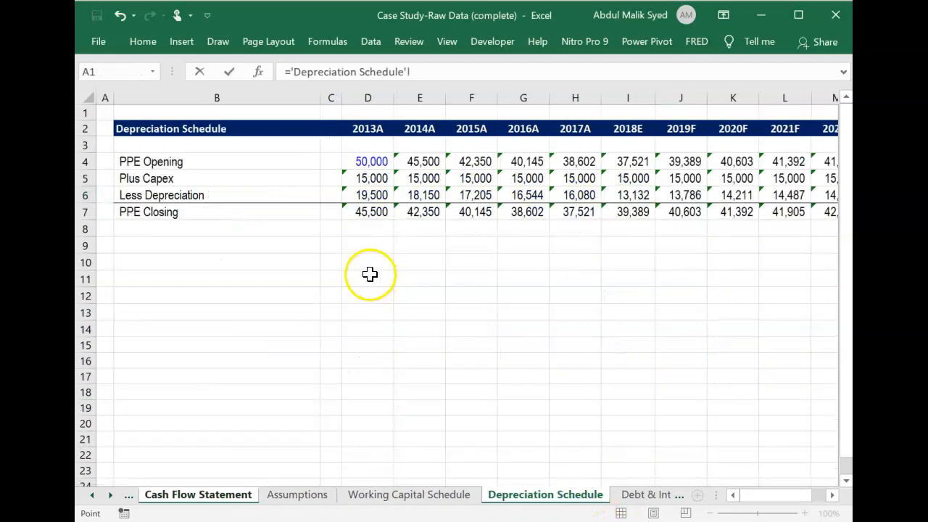
pyautogui.click(645, 194)
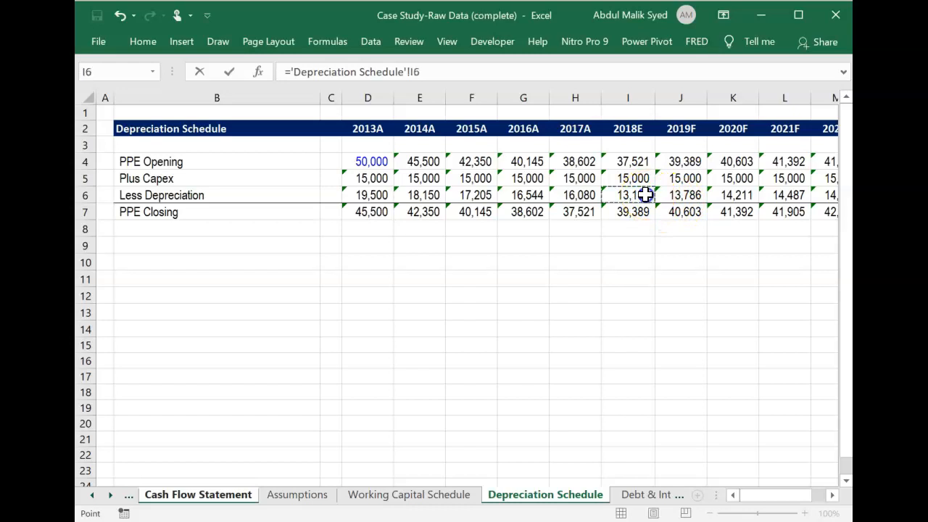
pyautogui.press('Return')
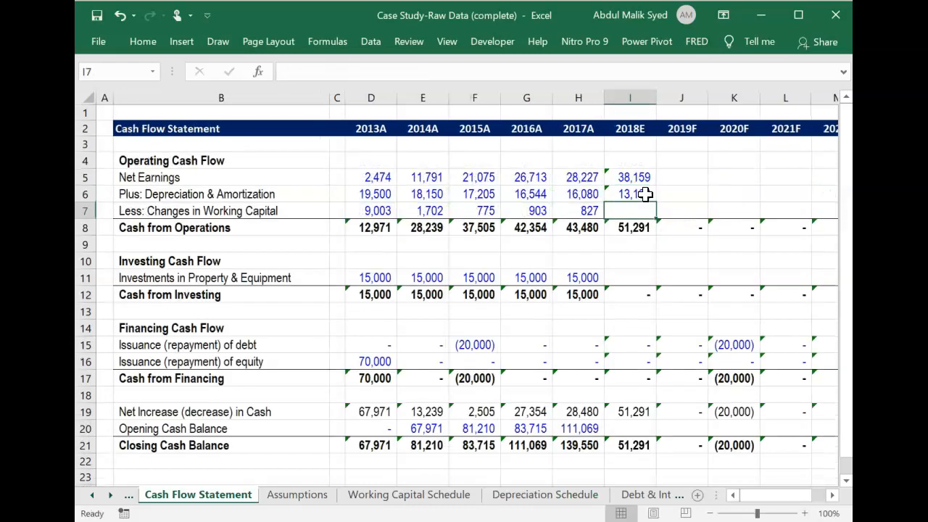
# Link the 2018E Changes in Working Capital cell I7 to Change in NWC with ='Working Capital Schedule'!I8.
pyautogui.write('=')
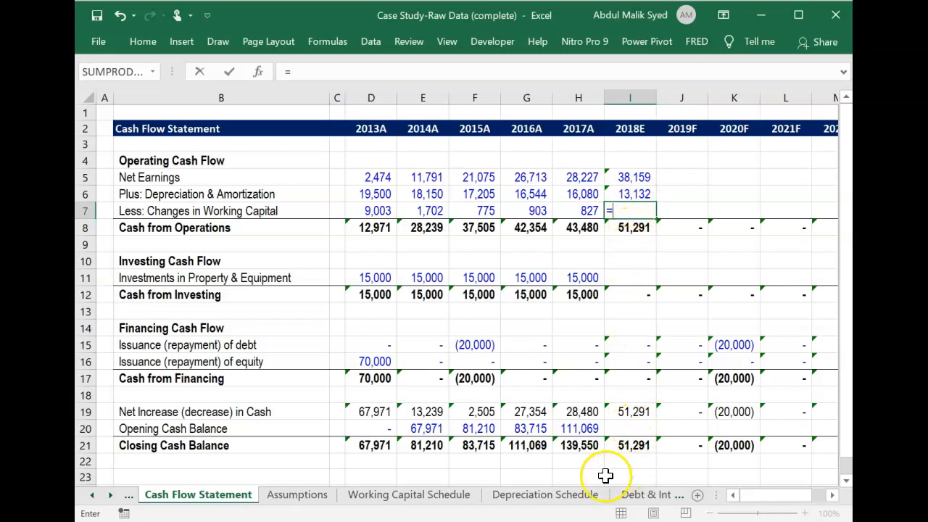
pyautogui.click(447, 498)
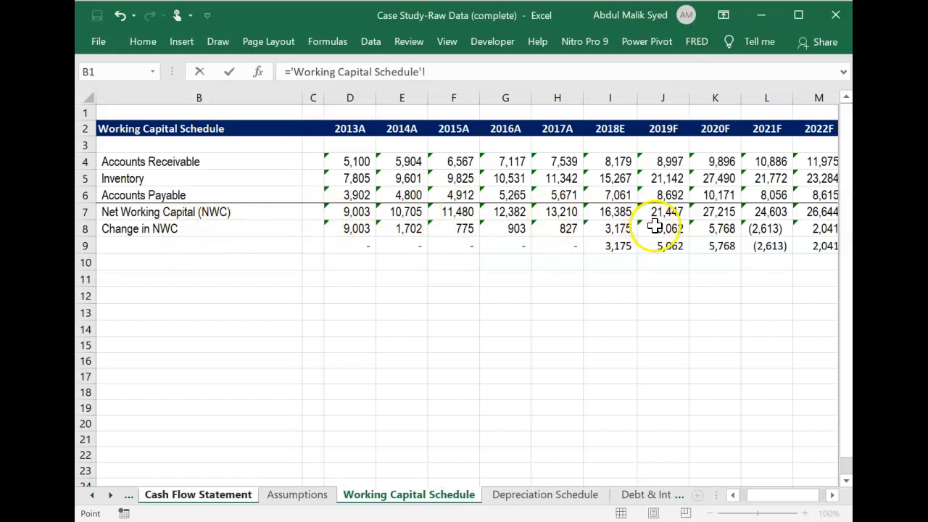
pyautogui.click(625, 228)
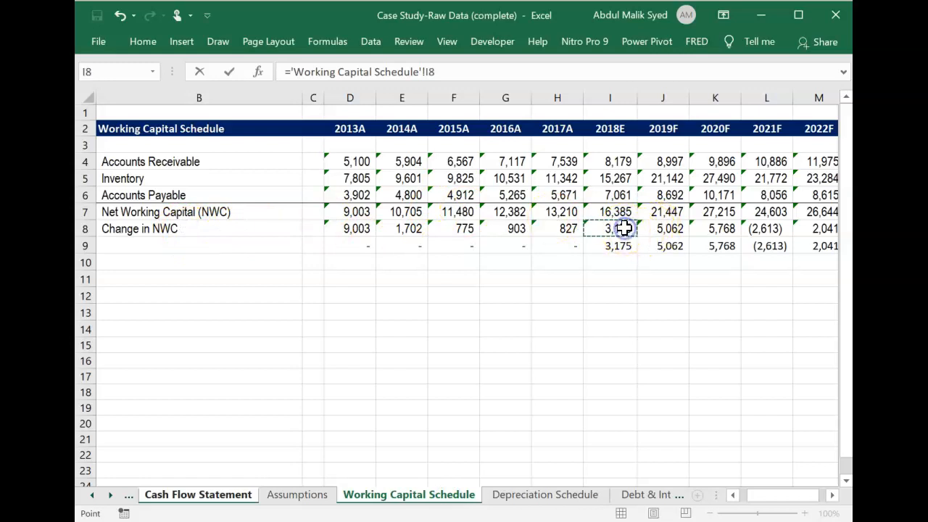
pyautogui.press('Return')
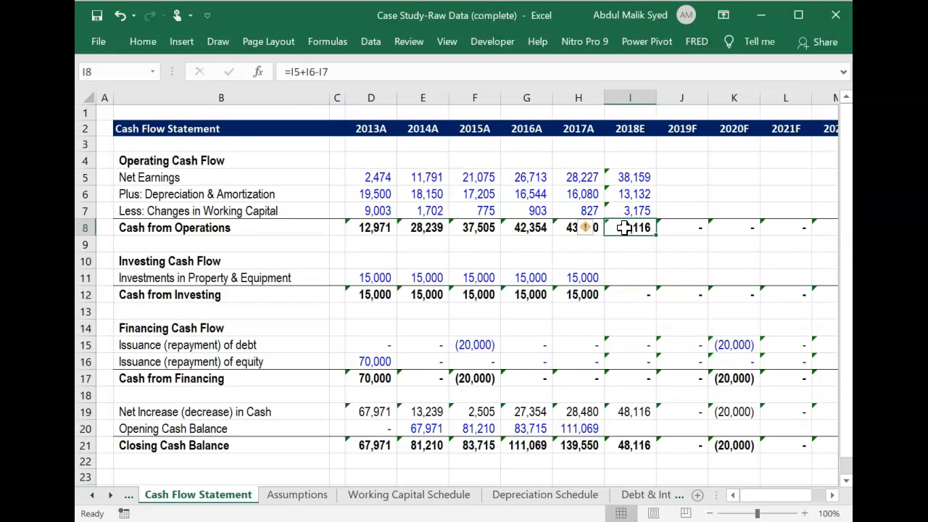
# Link the 2018E Investments in Property & Equipment cell I11 to Plus Capex with ='Depreciation Schedule'!I5.
pyautogui.click(631, 281)
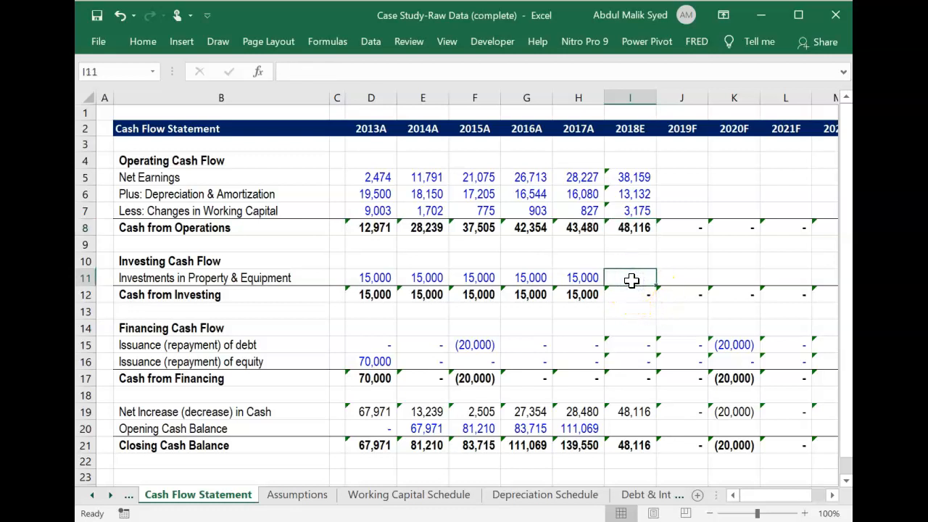
pyautogui.write('=')
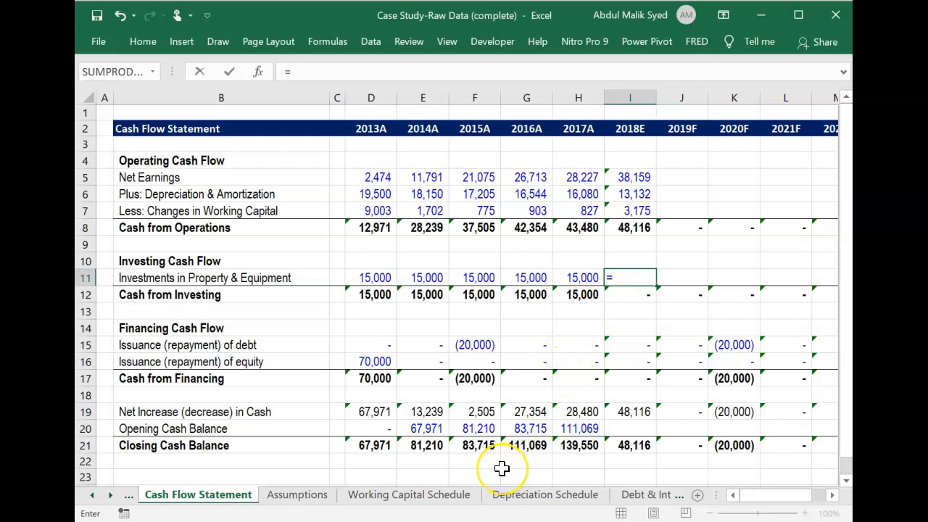
pyautogui.click(535, 497)
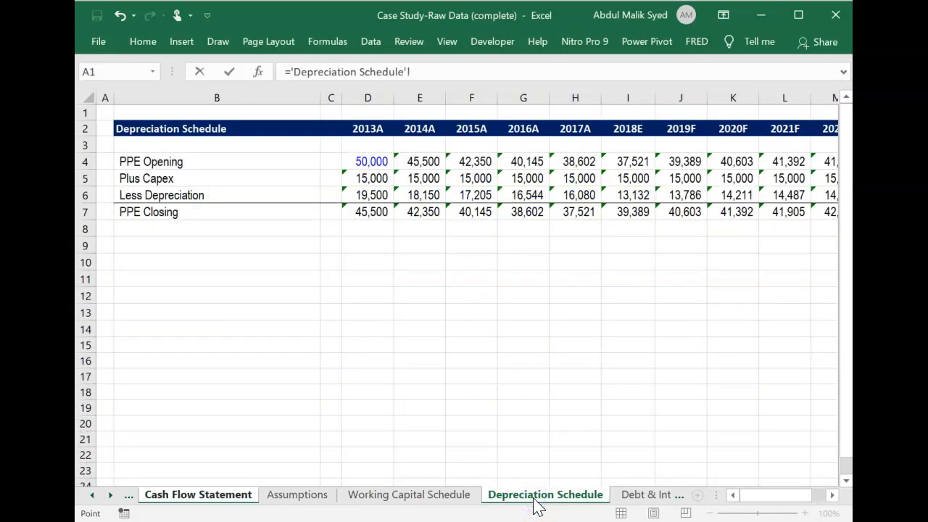
pyautogui.click(633, 178)
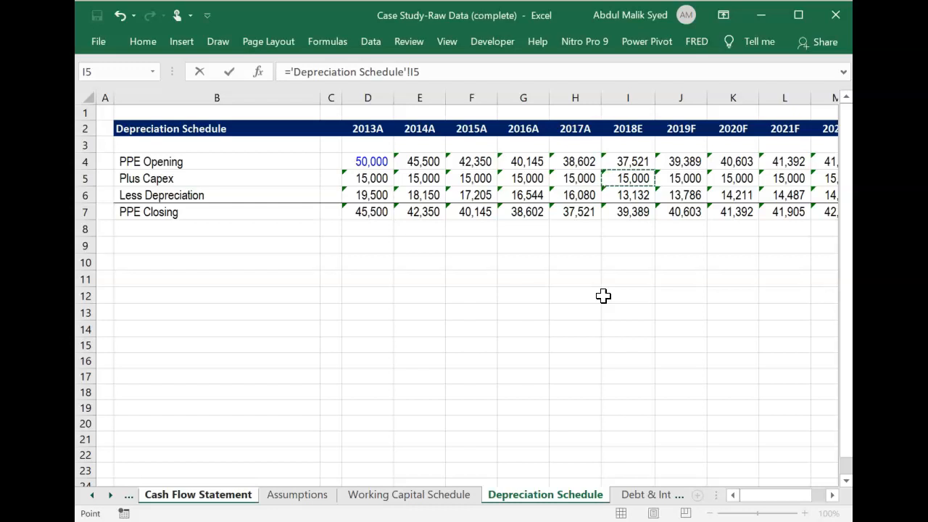
pyautogui.press('Return')
# Set the 2018E Opening Cash Balance cell I20 to the 2017A Closing Cash Balance with =H21.
pyautogui.press('Down')
pyautogui.press('Down')
pyautogui.press('Down')
pyautogui.press('Down')
pyautogui.press('Down')
pyautogui.press('Down')
pyautogui.press('Down')
pyautogui.press('Down')
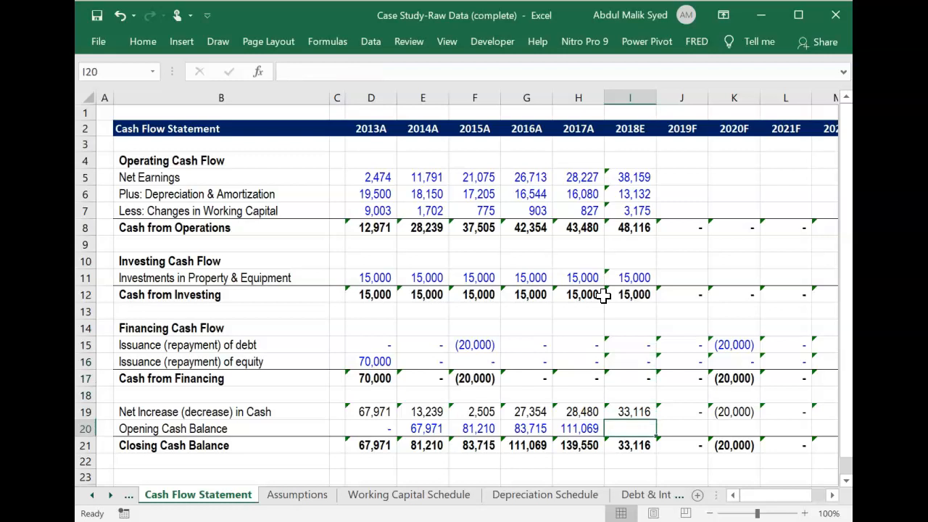
pyautogui.write('=')
pyautogui.press('Down')
pyautogui.press('Left')
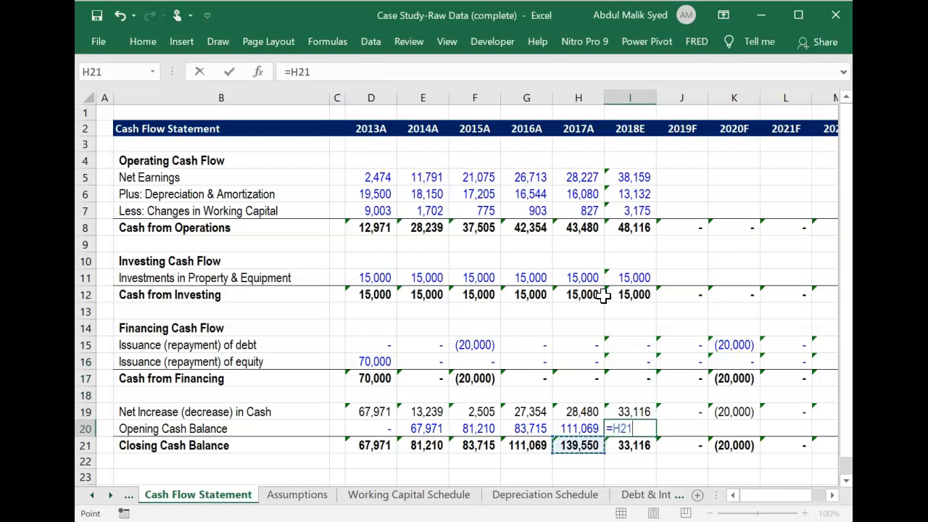
pyautogui.press('Return')
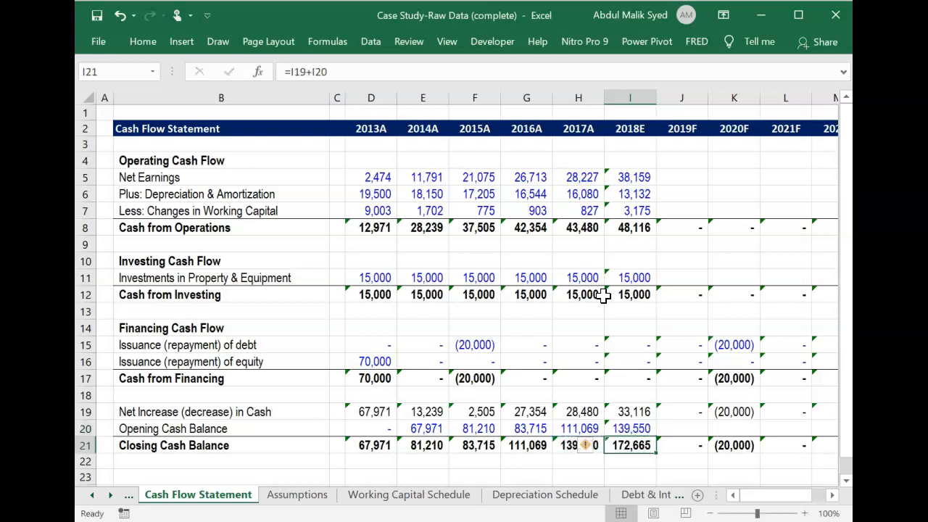
# Fill the 2018E Cash Flow Statement formulas in I5:I21 across to 2022F in column M.
pyautogui.press('Up')
pyautogui.press('Up')
pyautogui.press('Up')
pyautogui.press('Up')
pyautogui.press('Up')
pyautogui.press('Up')
pyautogui.press('Up')
pyautogui.press('Up')
pyautogui.press('Up')
pyautogui.press('Up')
pyautogui.press('Up')
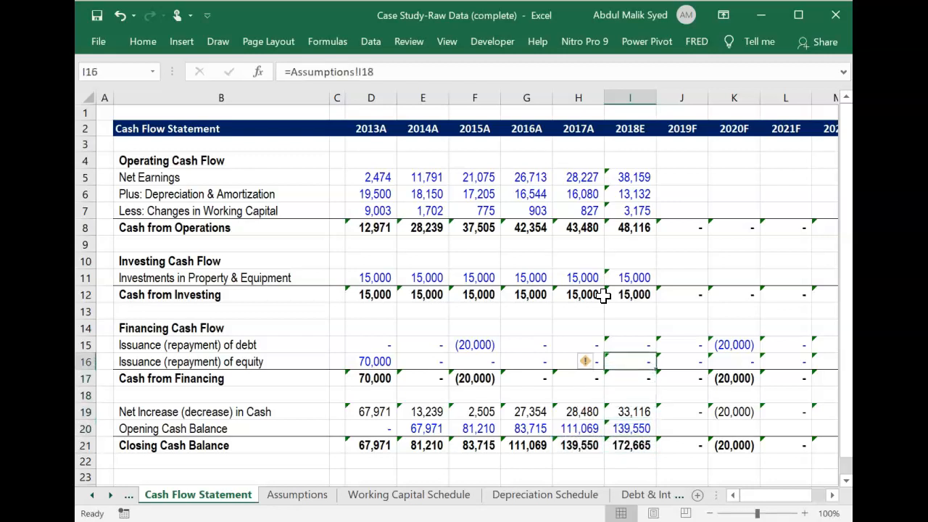
pyautogui.press('Up')
pyautogui.press('Up')
pyautogui.press('Up')
pyautogui.press('Up')
pyautogui.press('Up')
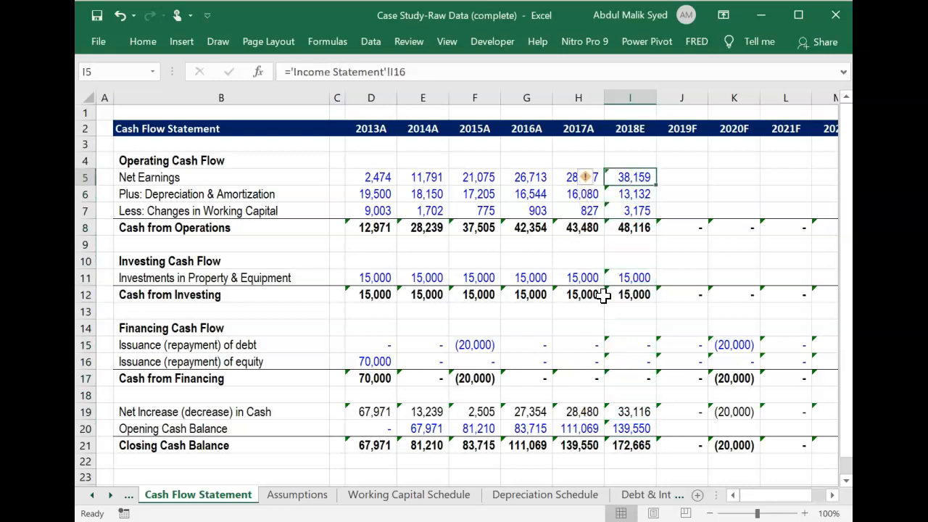
pyautogui.hotkey('shift', 'Down')
pyautogui.hotkey('shift', 'Down')
pyautogui.hotkey('shift', 'Down')
pyautogui.hotkey('shift', 'Down')
pyautogui.hotkey('shift', 'Down')
pyautogui.hotkey('shift', 'Down')
pyautogui.hotkey('shift', 'Down')
pyautogui.hotkey('shift', 'Down')
pyautogui.hotkey('shift', 'Down')
pyautogui.hotkey('shift', 'Down')
pyautogui.hotkey('shift', 'Down')
pyautogui.hotkey('shift', 'Down')
pyautogui.hotkey('shift', 'Down')
pyautogui.hotkey('shift', 'Down')
pyautogui.hotkey('shift', 'Down')
pyautogui.hotkey('shift', 'Down')
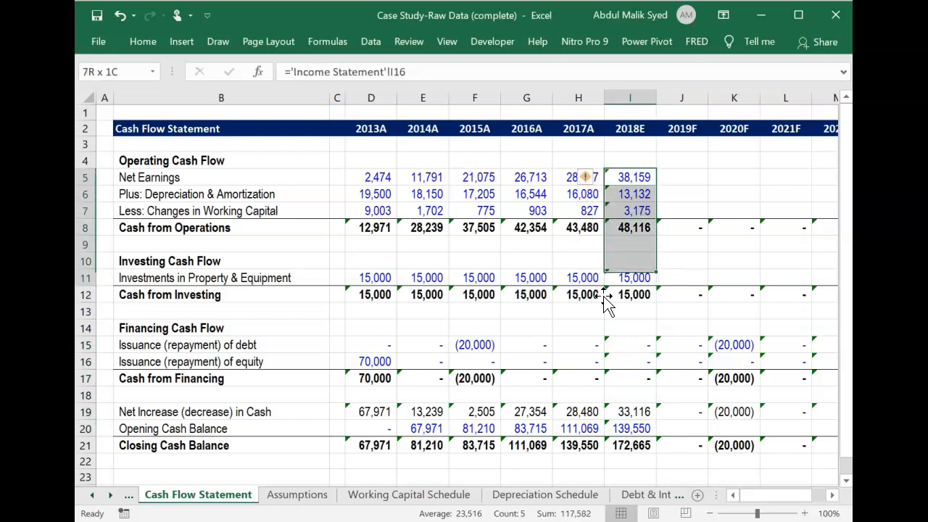
pyautogui.hotkey('shift', 'Right')
pyautogui.hotkey('shift', 'Right')
pyautogui.hotkey('shift', 'Right')
pyautogui.hotkey('shift', 'Right')
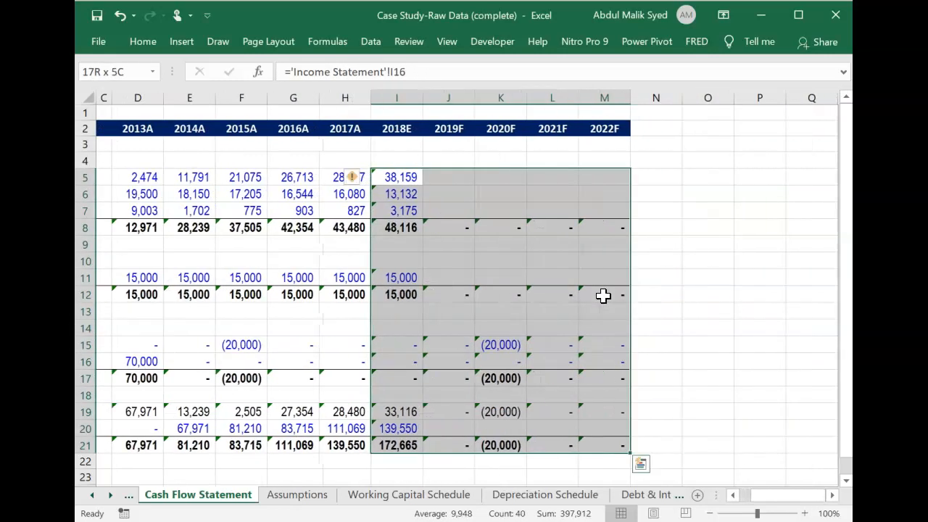
pyautogui.hotkey('ctrl', 'r')
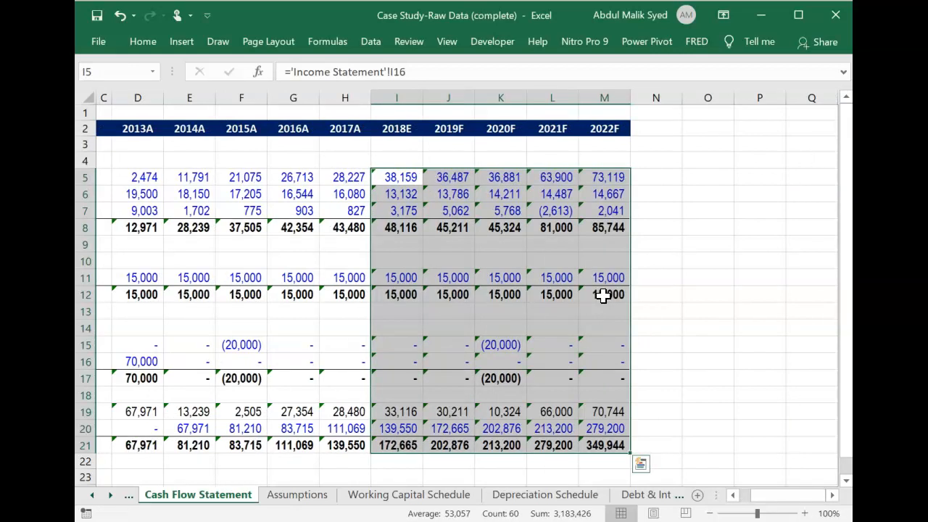
# Link the 2018E Depreciation & Amortization cell I10 on the Income Statement to Less Depreciation with ='Depreciation Schedule'!I6.
pyautogui.hscroll(-2, 603, 295)
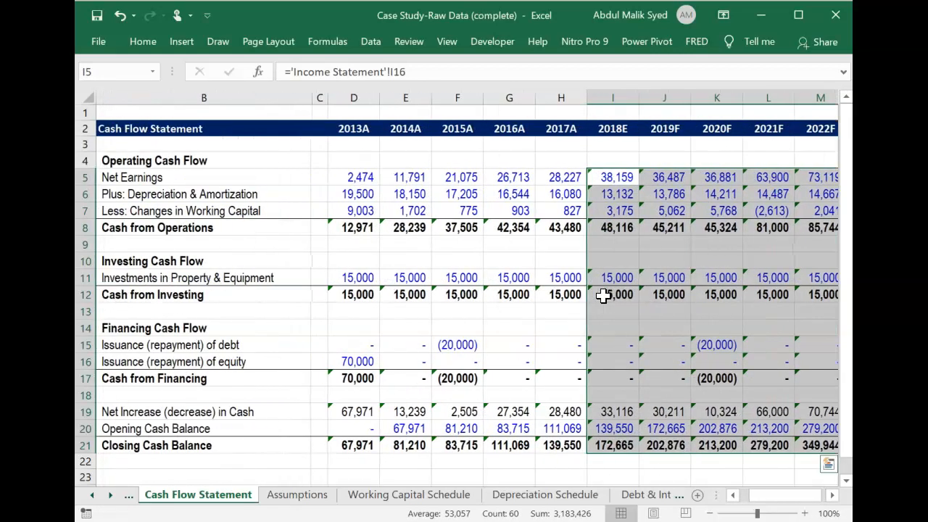
pyautogui.click(92, 495)
pyautogui.click(92, 495)
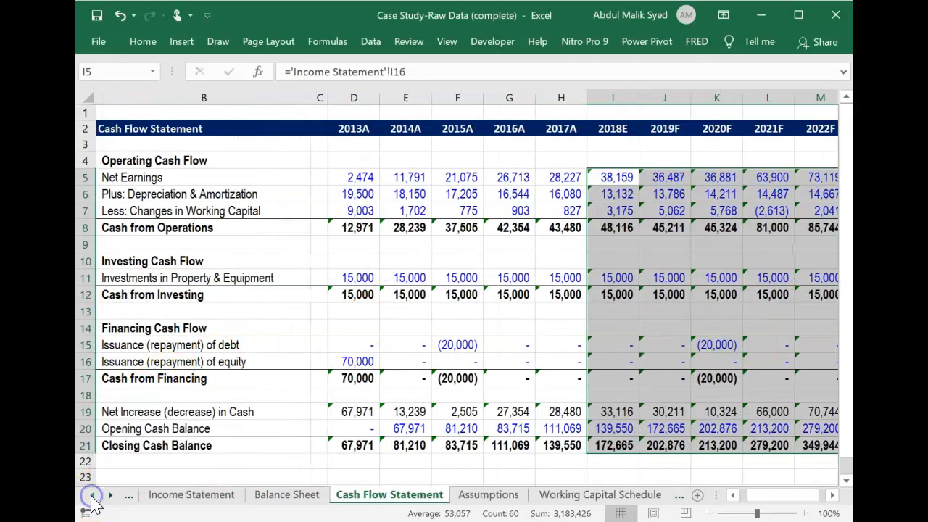
pyautogui.click(190, 494)
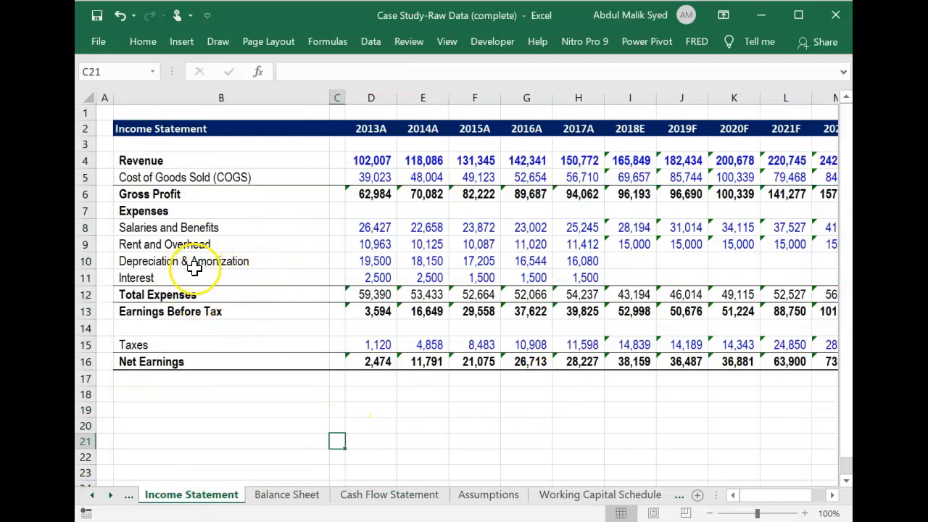
pyautogui.click(637, 261)
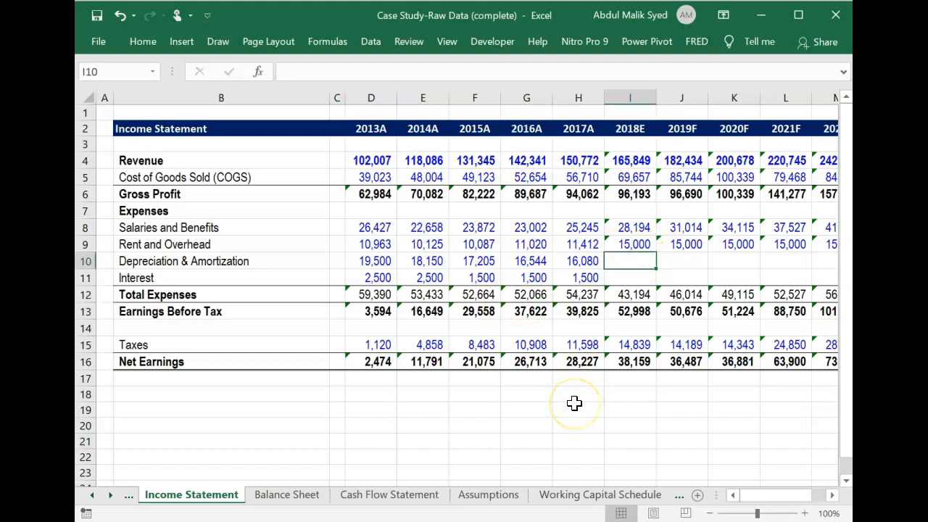
pyautogui.write('=')
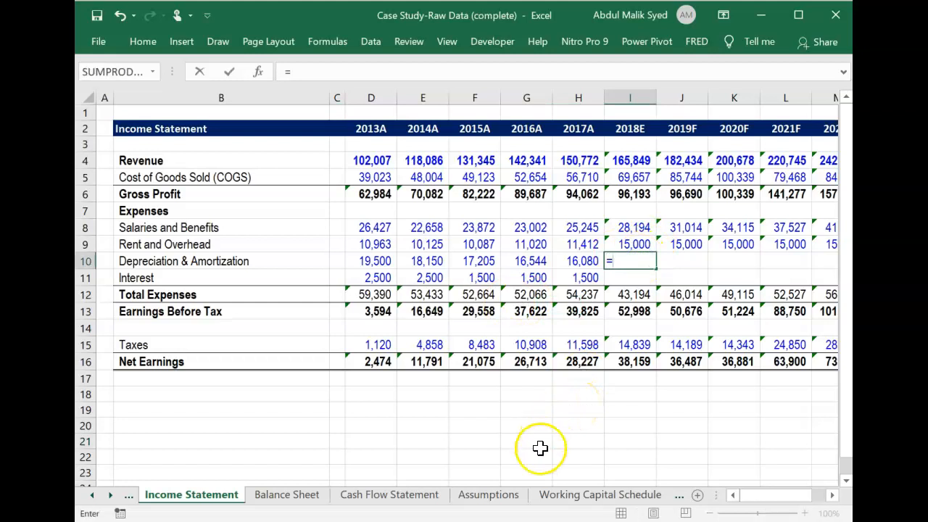
pyautogui.click(593, 495)
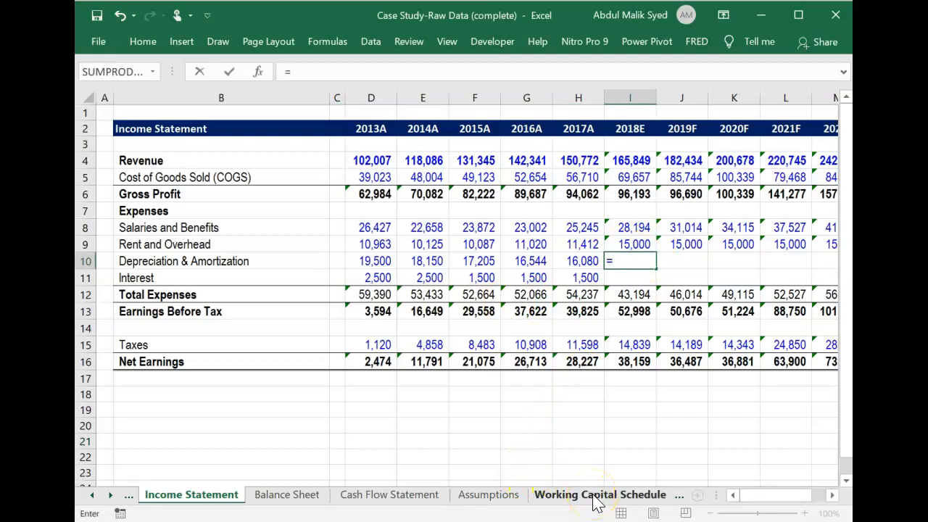
pyautogui.click(571, 498)
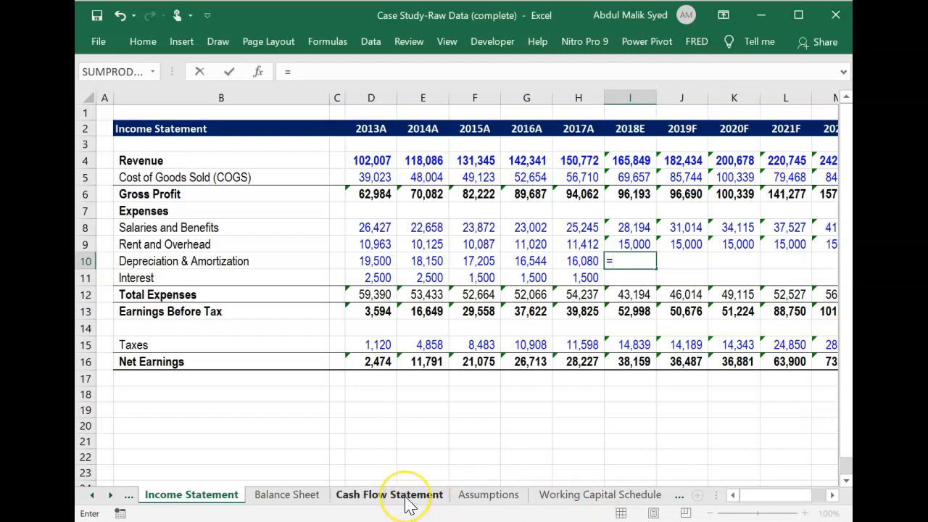
pyautogui.click(580, 496)
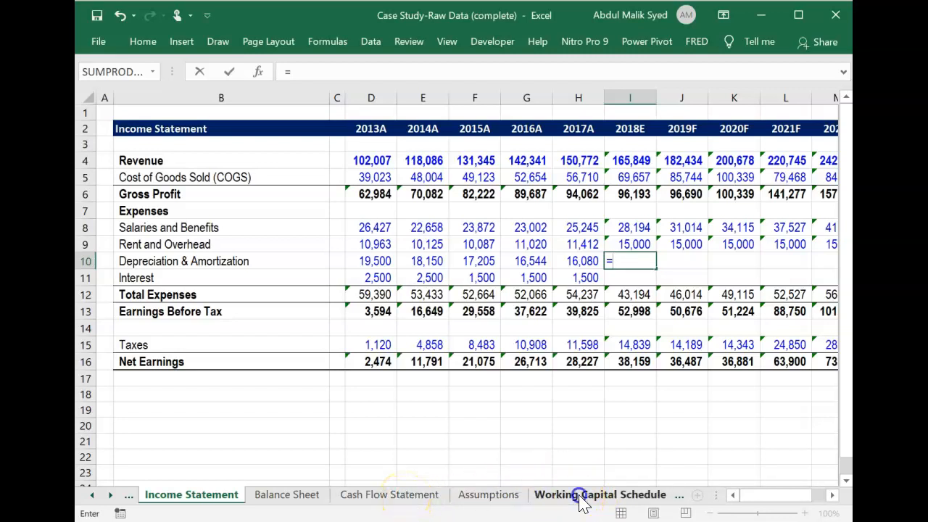
pyautogui.click(602, 500)
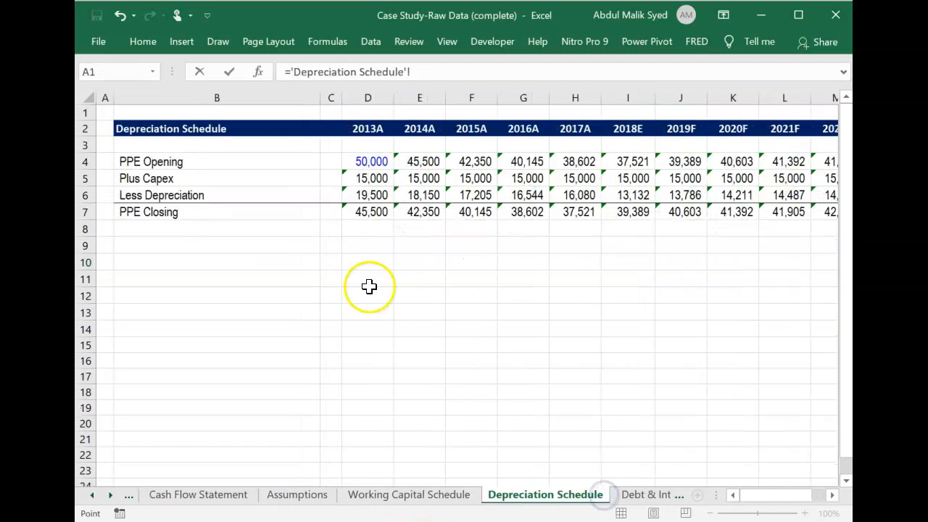
pyautogui.click(640, 194)
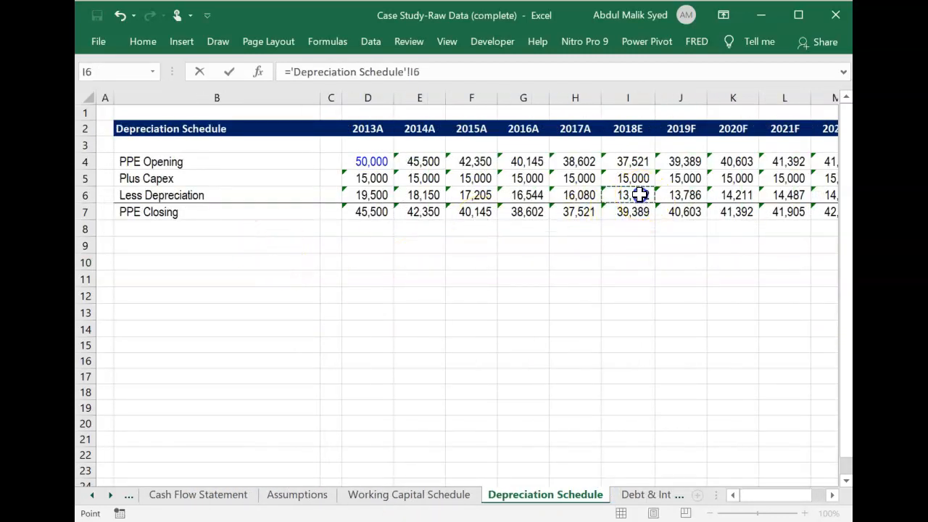
pyautogui.press('Return')
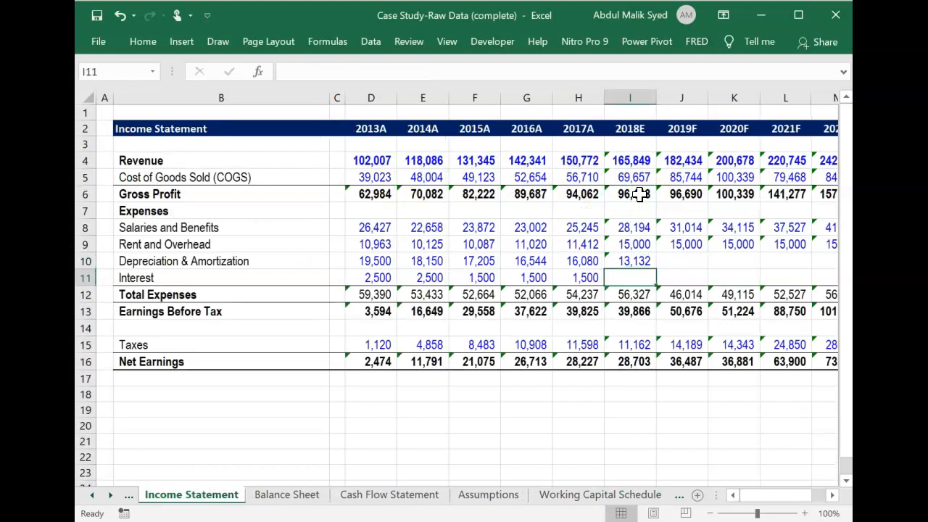
# Link the 2018E Interest cell I11 on the Income Statement to the 2018E Interest Expense on the Debt & Interest Schedule.
pyautogui.write('=')
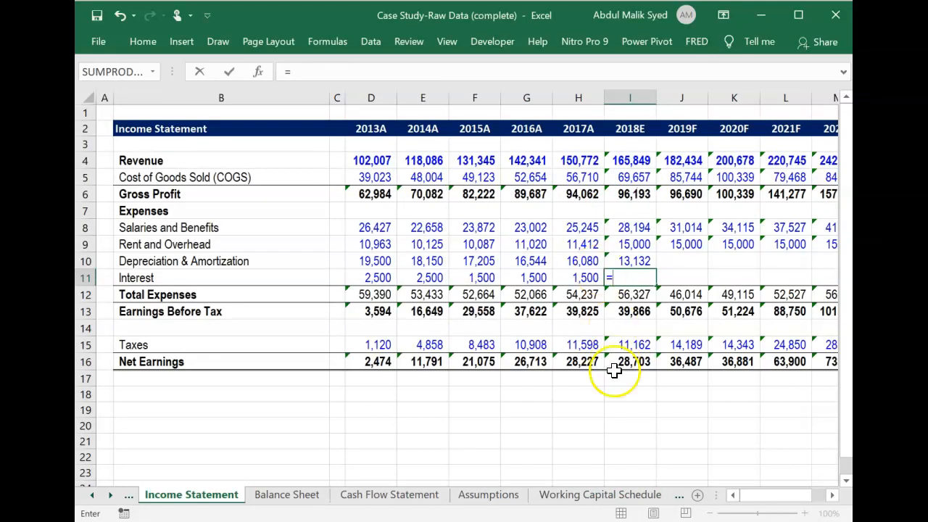
pyautogui.click(600, 496)
pyautogui.click(602, 495)
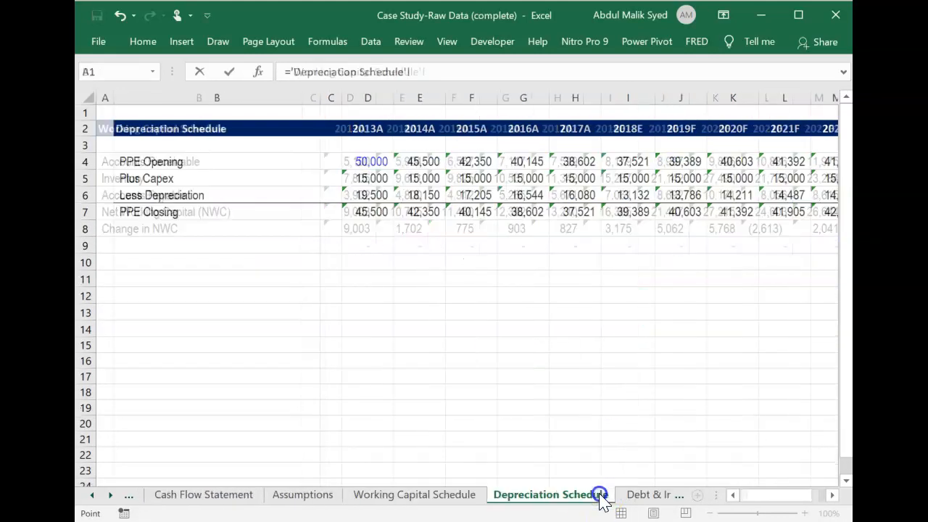
pyautogui.click(639, 496)
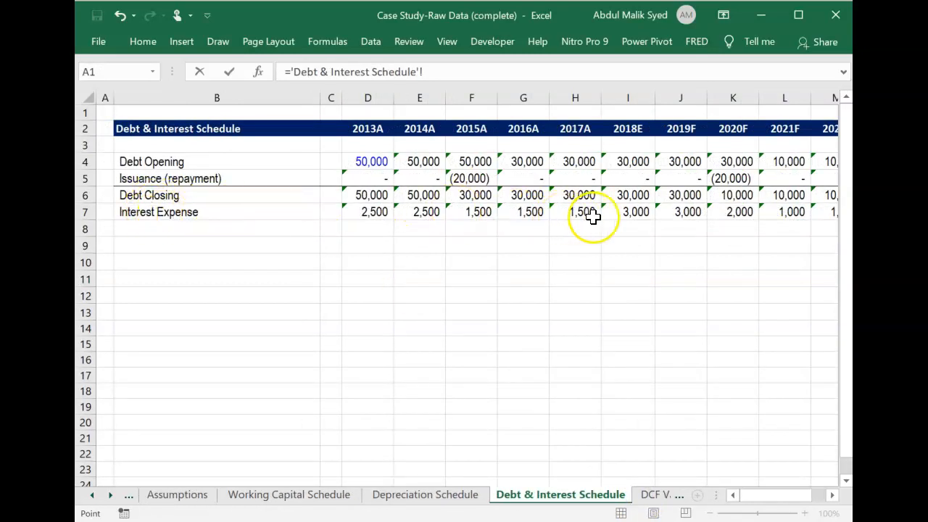
pyautogui.press('Return')
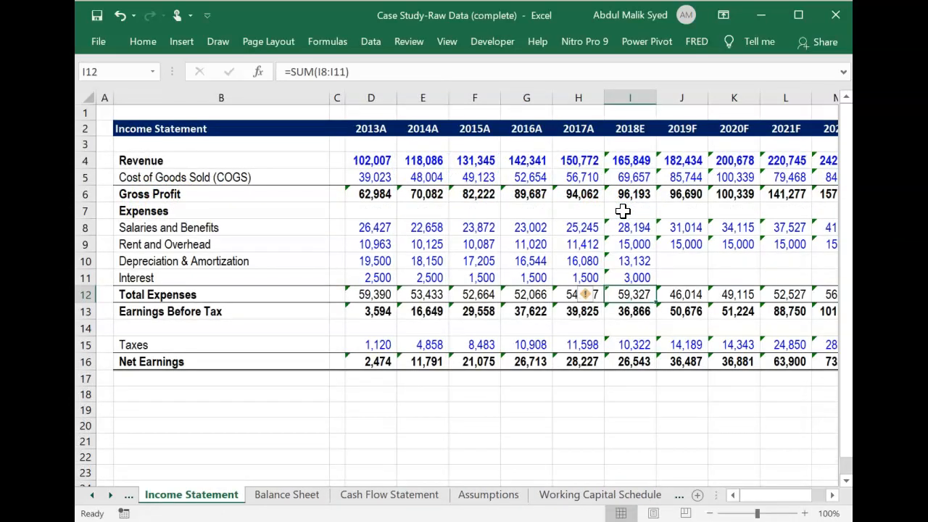
# Fill the 2018E Depreciation & Amortization and Interest formulas in I10:I11 across to 2022F in column M.
pyautogui.press('Up')
pyautogui.press('Up')
pyautogui.hotkey('shift', 'Down')
pyautogui.hotkey('shift', 'Right')
pyautogui.hotkey('shift', 'Right')
pyautogui.hotkey('shift', 'Right')
pyautogui.hotkey('shift', 'Right')
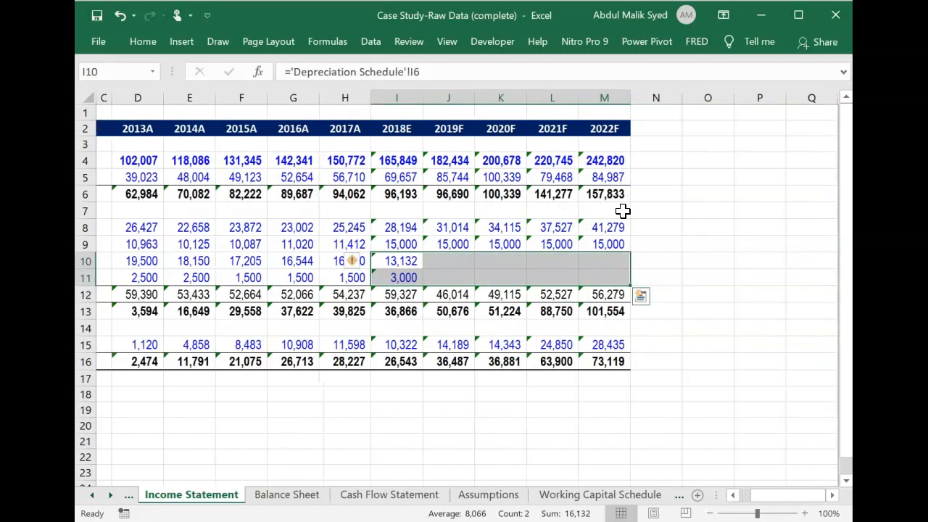
pyautogui.hotkey('ctrl', 'r')
# Examine the Net Earnings row of the Income Statement across the forecast years through 2022F.
pyautogui.press('Down')
pyautogui.press('Down')
pyautogui.press('Down')
pyautogui.press('Down')
pyautogui.press('Down')
pyautogui.press('Down')
pyautogui.press('Down')
pyautogui.press('Up')
pyautogui.press('Right')
pyautogui.press('Right')
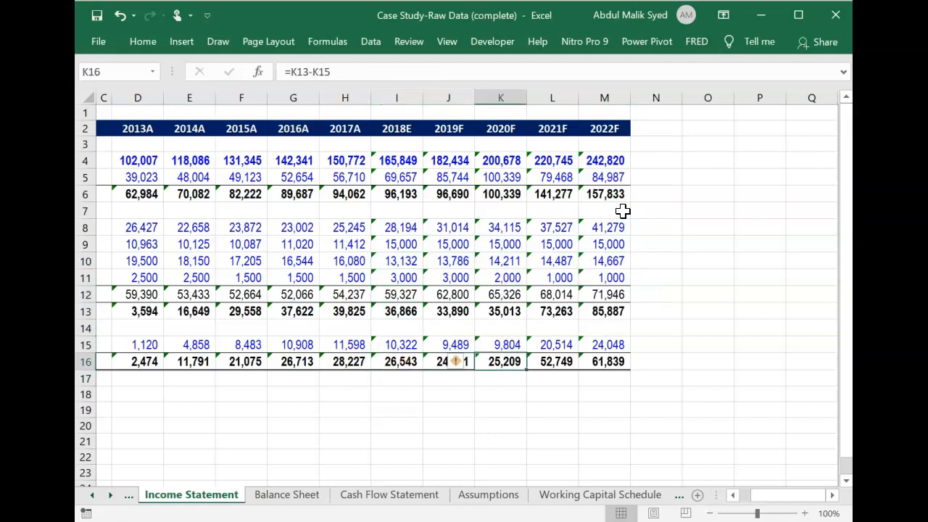
pyautogui.press('Right')
pyautogui.press('Right')
pyautogui.press('Right')
pyautogui.press('Left')
pyautogui.press('Left')
pyautogui.press('Left')
pyautogui.press('Left')
pyautogui.press('Left')
pyautogui.press('Left')
pyautogui.press('Left')
pyautogui.press('Left')
pyautogui.press('Left')
pyautogui.press('Left')
pyautogui.press('Left')
pyautogui.press('Left')
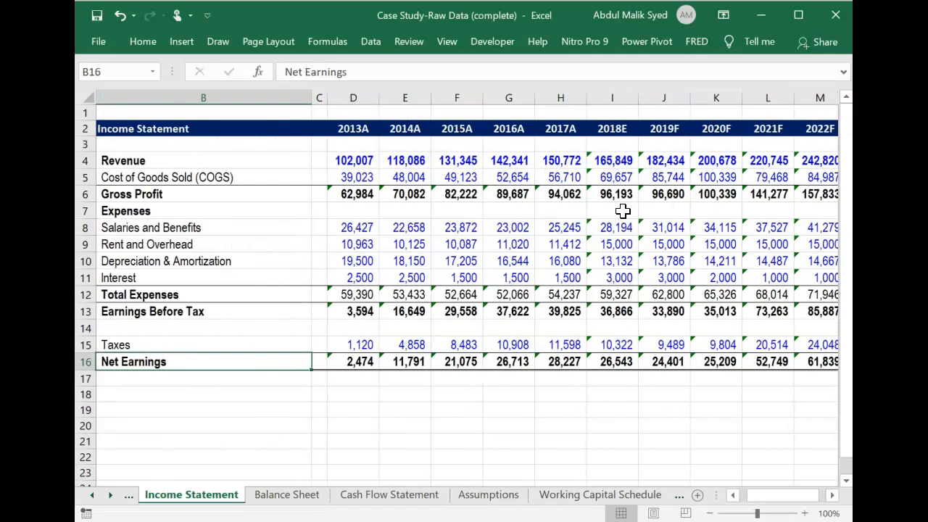
# Clear the 2019F to 2022F Property & Equipment values in J8:M8 on the Balance Sheet.
pyautogui.click(297, 493)
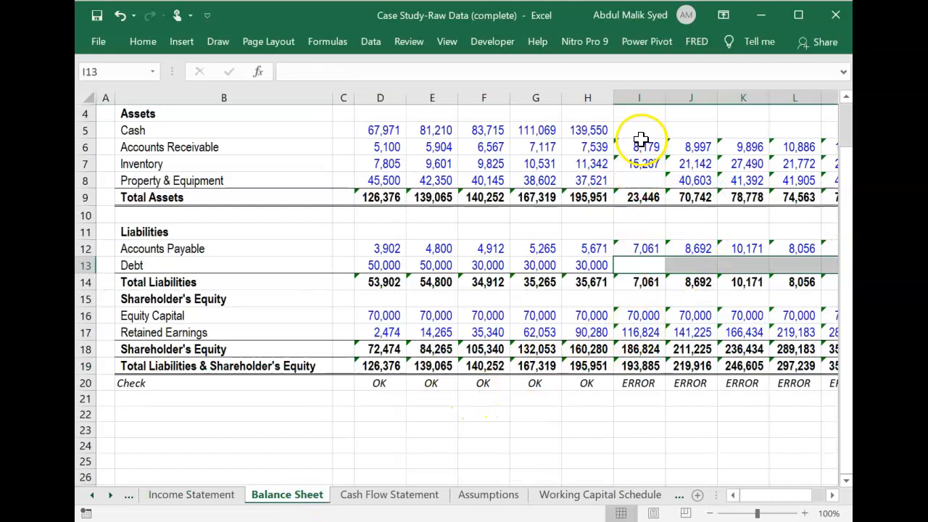
pyautogui.click(638, 178)
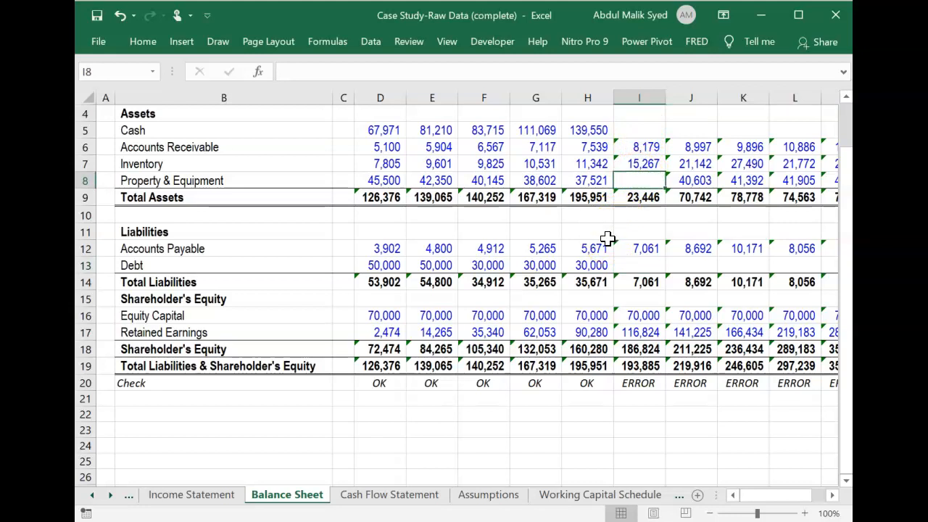
pyautogui.press('Right')
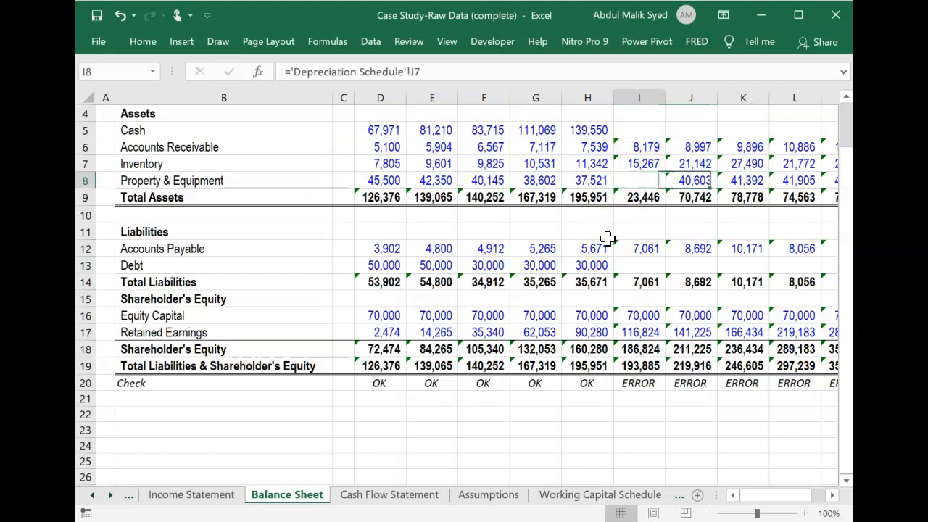
pyautogui.press('Left')
pyautogui.press('Right')
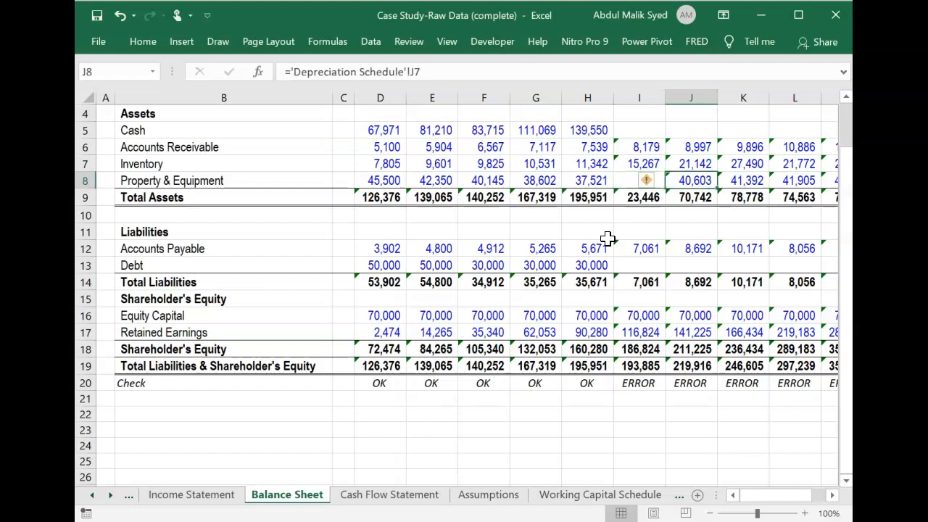
pyautogui.hotkey('shift', 'Right')
pyautogui.hotkey('shift', 'Right')
pyautogui.hotkey('shift', 'Right')
pyautogui.press('Delete')
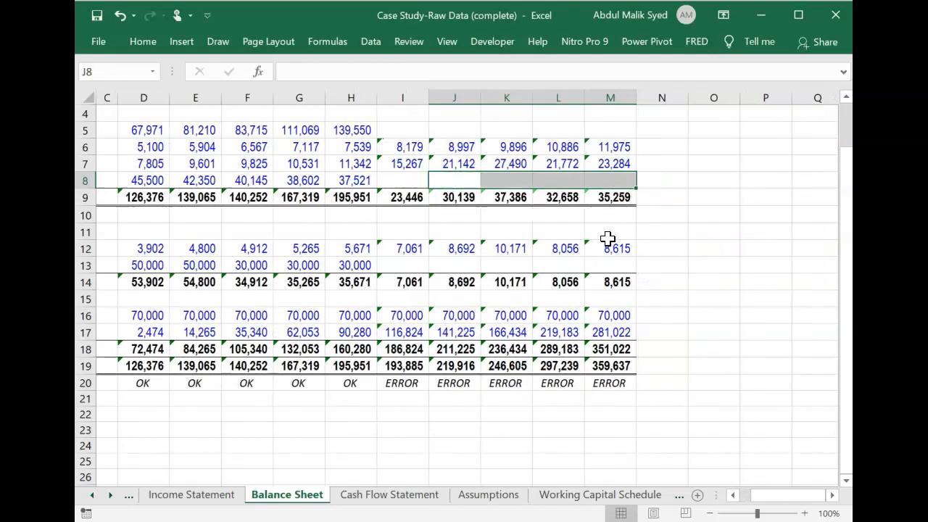
# Examine the Debt row of the Balance Sheet, including its empty forecast cells and row label.
pyautogui.press('Left')
pyautogui.press('Left')
pyautogui.press('Down')
pyautogui.press('Down')
pyautogui.press('Down')
pyautogui.press('Down')
pyautogui.press('Down')
pyautogui.press('Left')
pyautogui.press('Left')
pyautogui.press('Left')
pyautogui.press('Left')
pyautogui.press('Left')
pyautogui.press('Left')
pyautogui.press('Left')
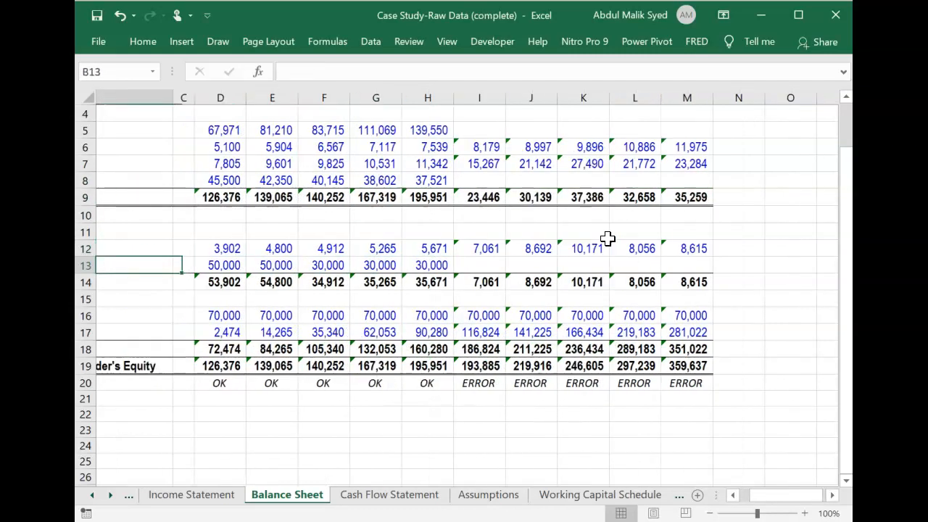
# Link the 2018E Property & Equipment cell I8 on the Balance Sheet to the 2018E PPE Closing on the Depreciation Schedule.
pyautogui.press('Right')
pyautogui.press('Right')
pyautogui.press('Right')
pyautogui.press('Right')
pyautogui.press('Right')
pyautogui.press('Up')
pyautogui.press('Up')
pyautogui.press('Up')
pyautogui.press('Up')
pyautogui.press('Up')
pyautogui.press('Right')
pyautogui.press('Right')
pyautogui.press('Right')
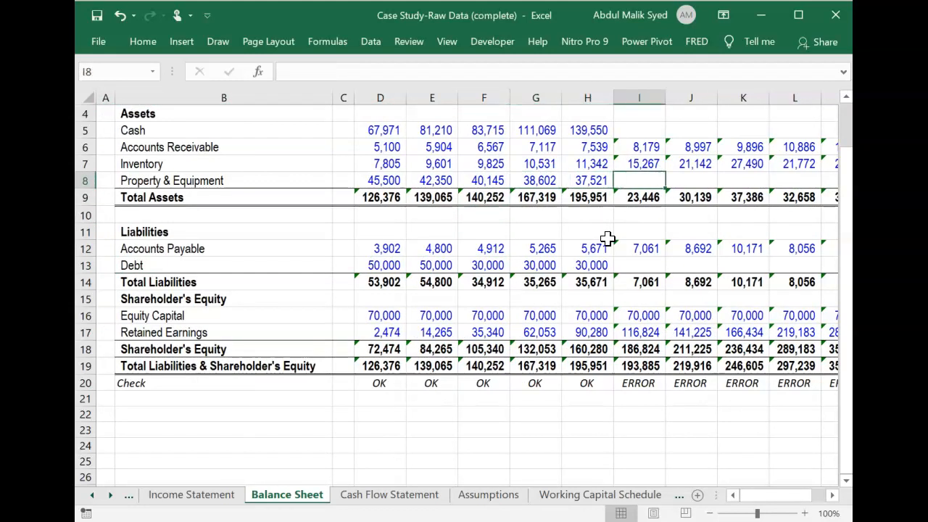
pyautogui.write('=')
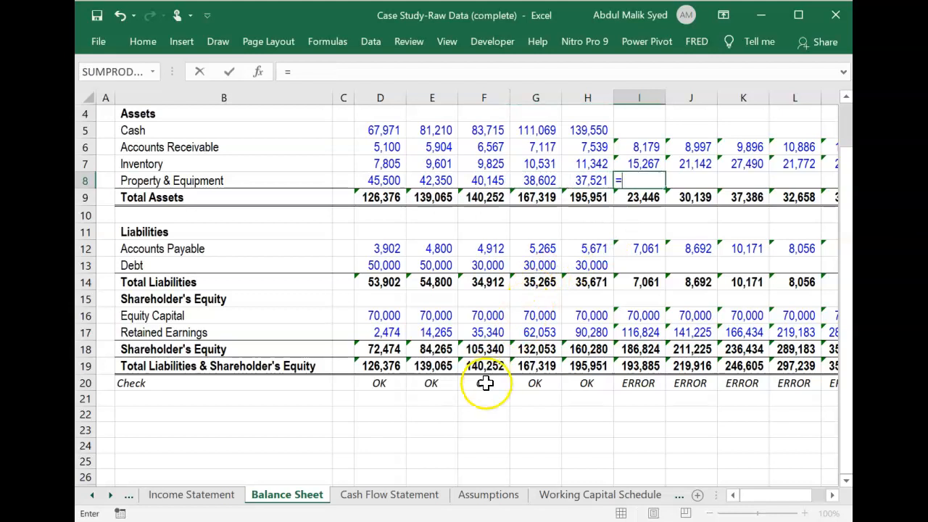
pyautogui.click(580, 496)
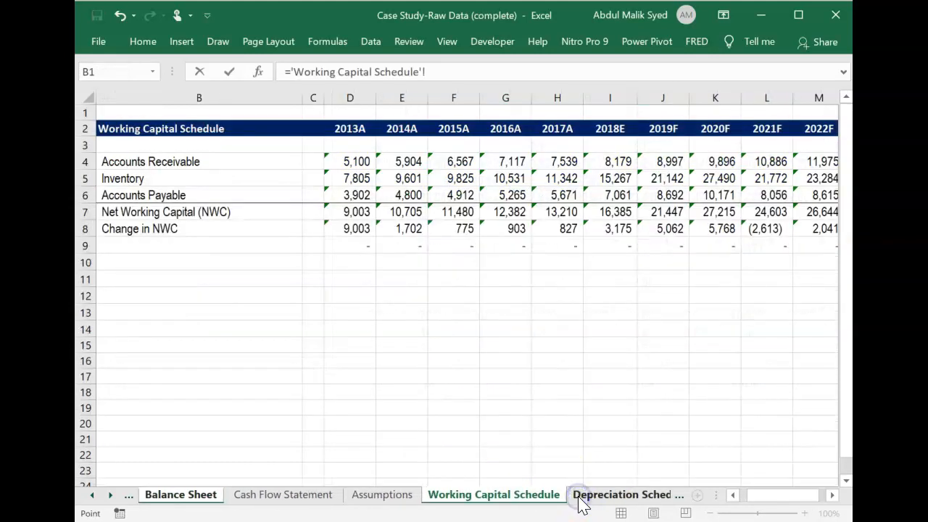
pyautogui.click(604, 496)
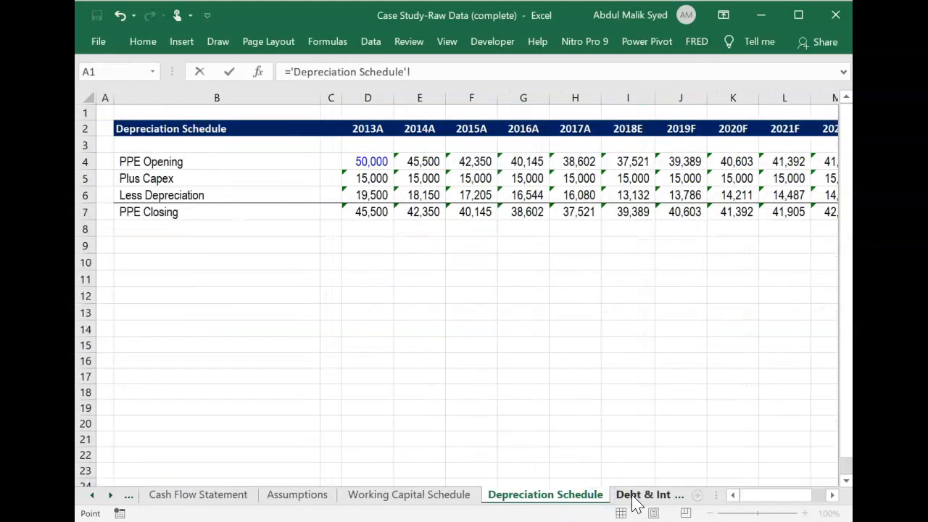
pyautogui.click(633, 496)
pyautogui.click(437, 496)
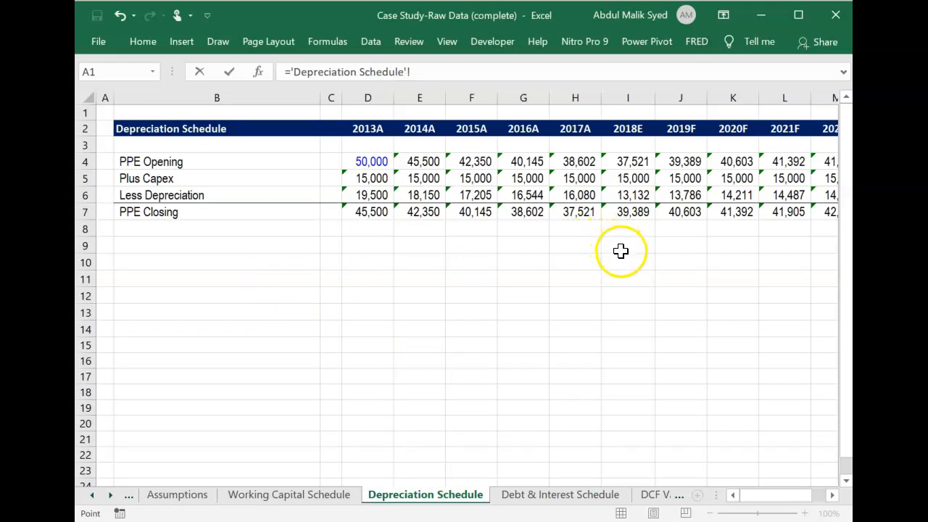
pyautogui.click(634, 212)
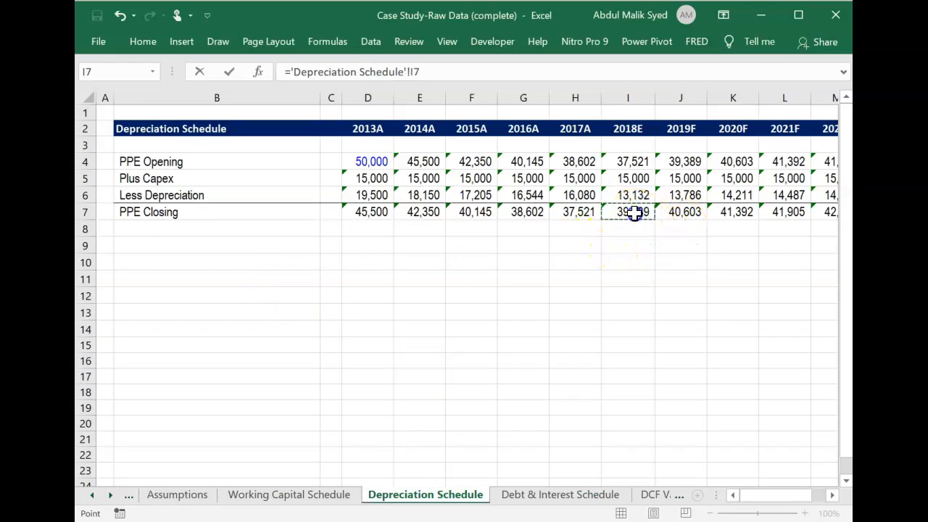
pyautogui.press('Return')
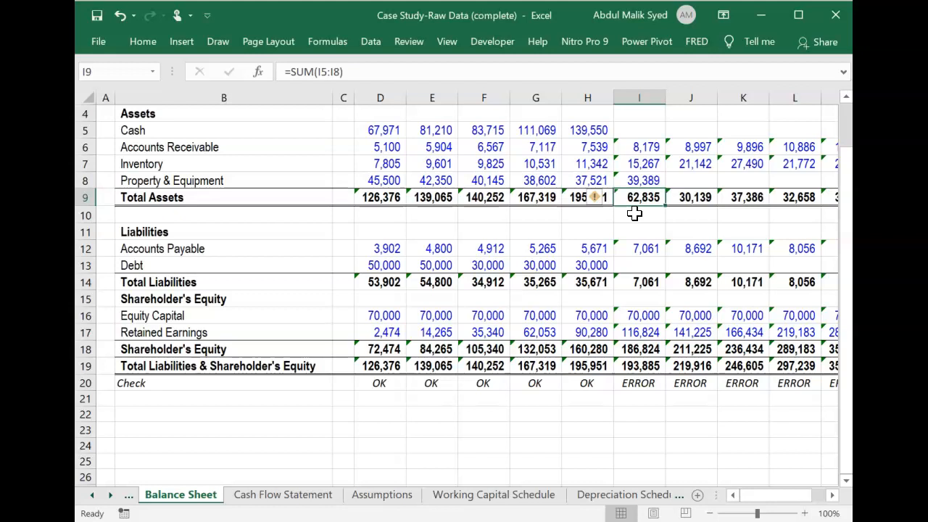
# Link the 2018E Debt cell I13 on the Balance Sheet to the 2018E Debt Closing on the Debt & Interest Schedule.
pyautogui.press('Down')
pyautogui.press('Down')
pyautogui.press('Down')
pyautogui.press('Down')
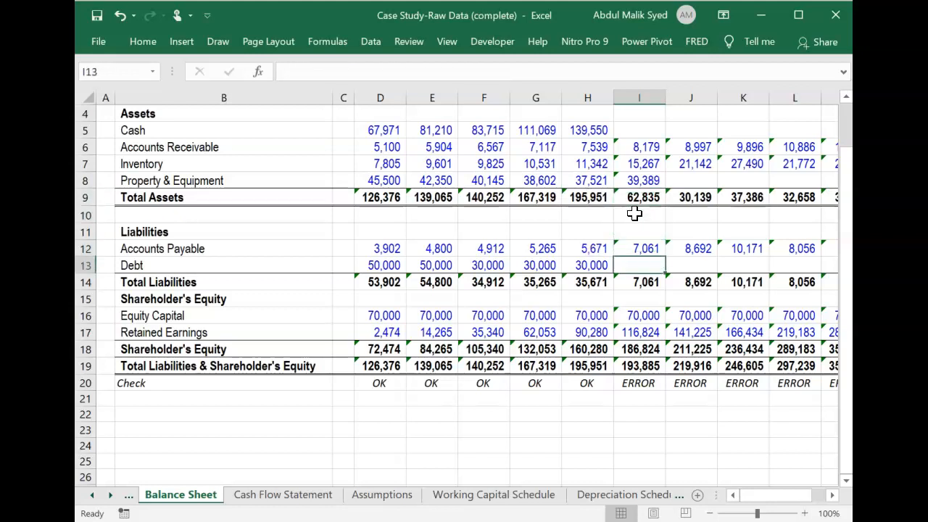
pyautogui.write('=')
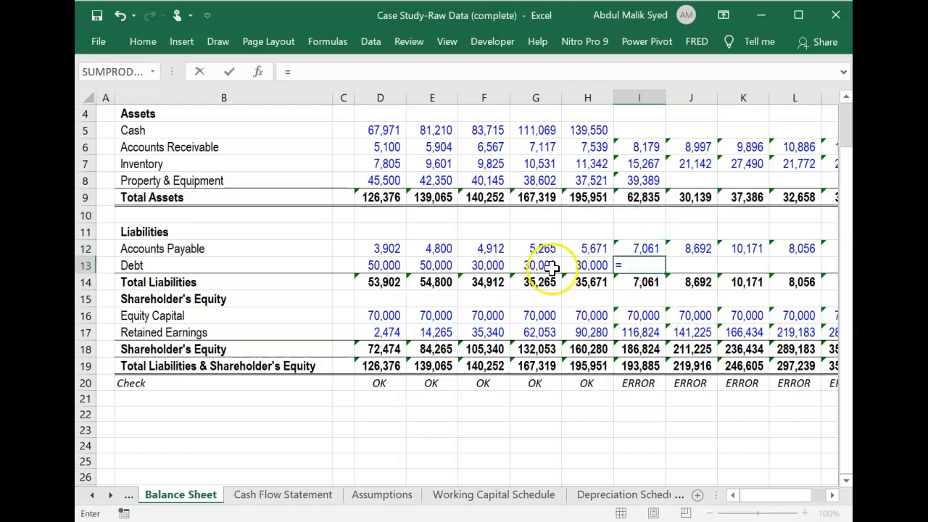
pyautogui.click(601, 498)
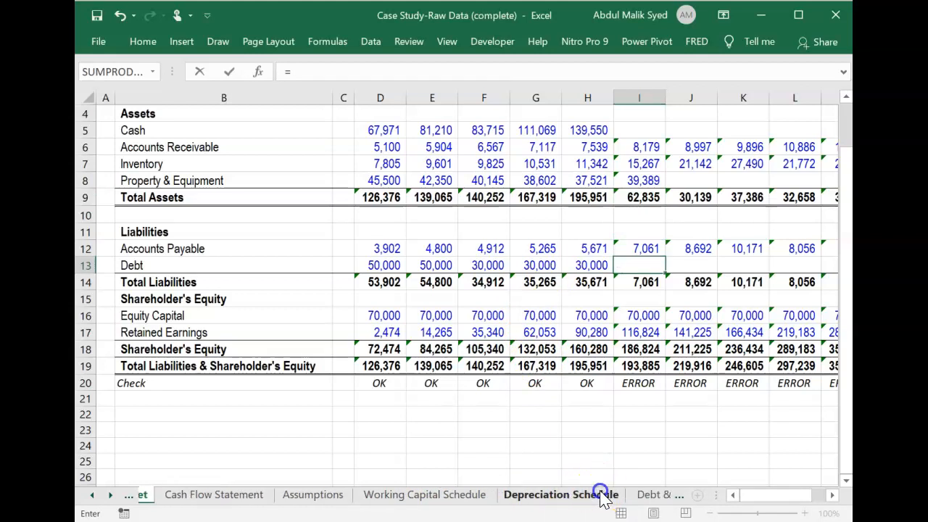
pyautogui.click(621, 500)
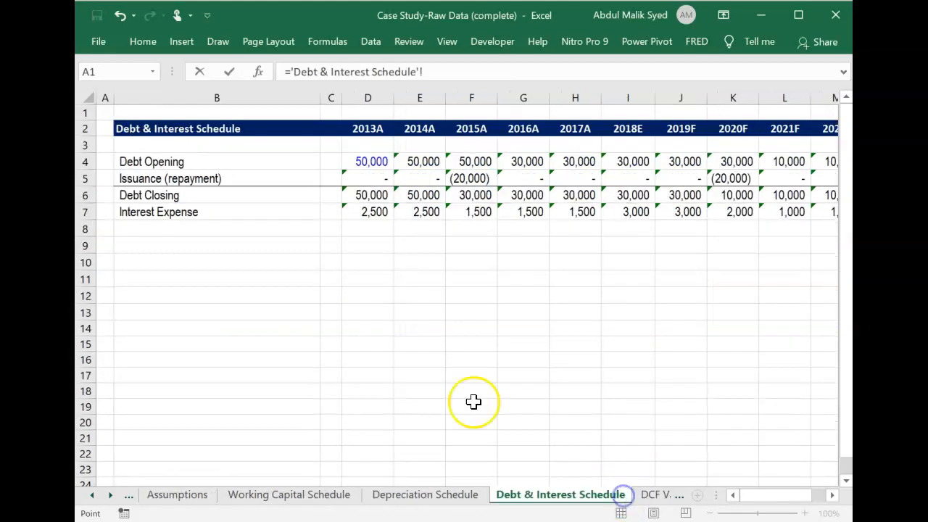
pyautogui.click(630, 193)
pyautogui.press('Return')
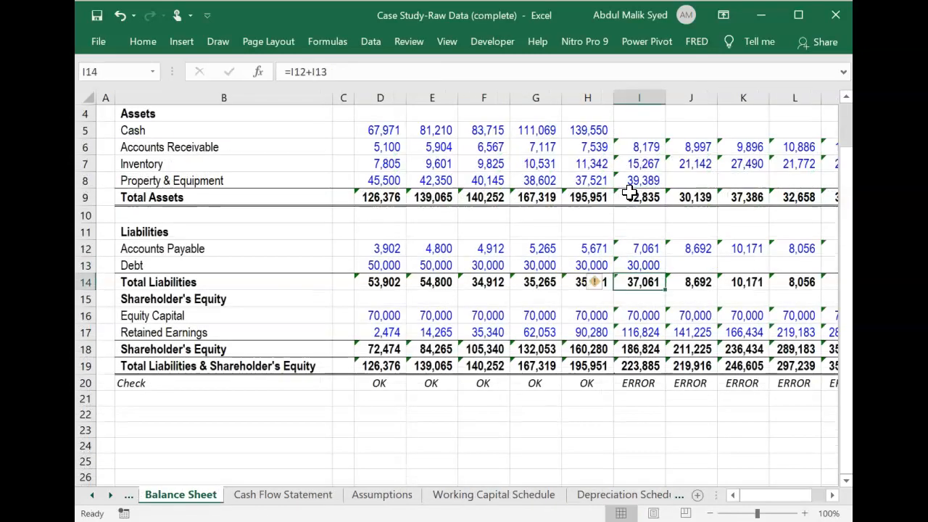
# Fill the 2018E Property & Equipment formula in I8 across the Balance Sheet to 2022F in M8.
pyautogui.press('Up')
pyautogui.press('Up')
pyautogui.press('Up')
pyautogui.press('Up')
pyautogui.press('Up')
pyautogui.press('Up')
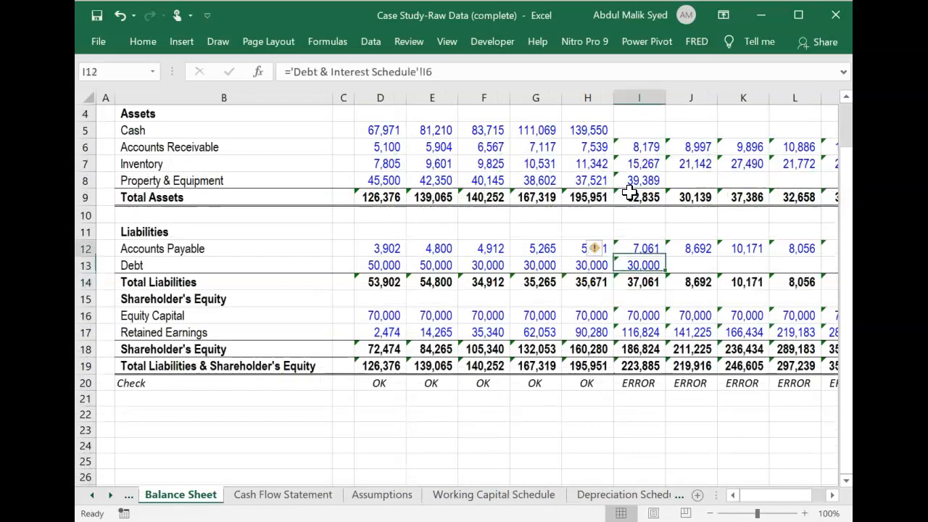
pyautogui.moveTo(664, 188); pyautogui.dragTo(629, 191)
# Copy the 2018E Debt formula in I13 across the Balance Sheet to 2022F in M13.
pyautogui.press('Down')
pyautogui.press('Down')
pyautogui.press('Down')
pyautogui.press('Down')
pyautogui.press('Down')
pyautogui.press('Down')
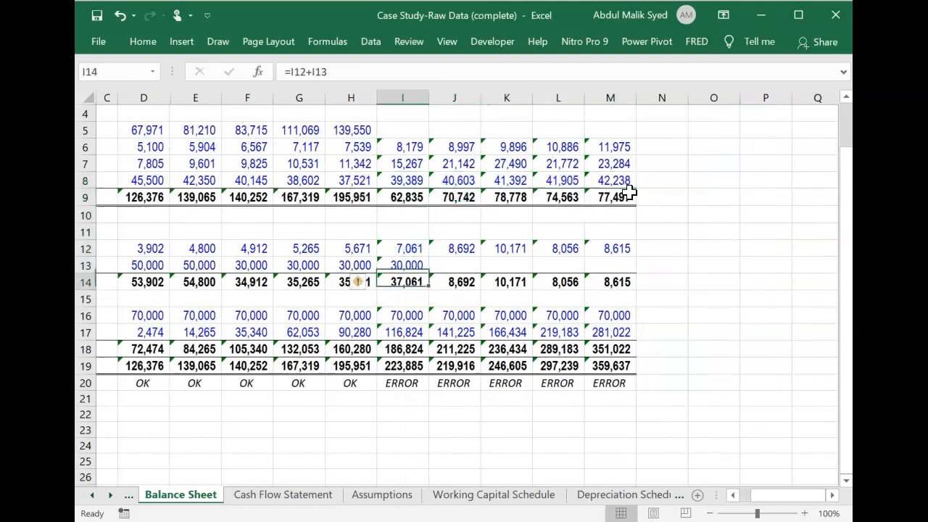
pyautogui.press('Up')
pyautogui.hotkey('shift', 'Right')
pyautogui.hotkey('shift', 'Right')
pyautogui.hotkey('shift', 'Right')
pyautogui.hotkey('shift', 'Right')
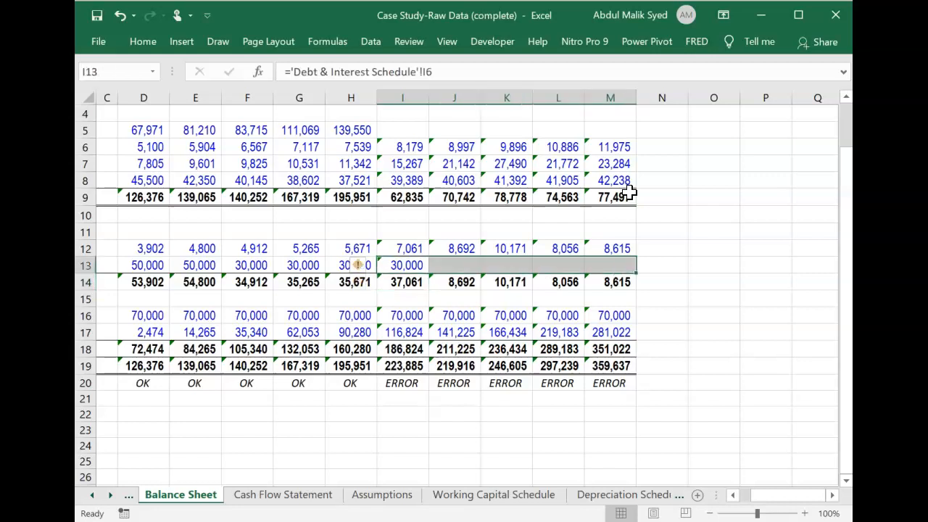
pyautogui.hotkey('ctrl', 'v')
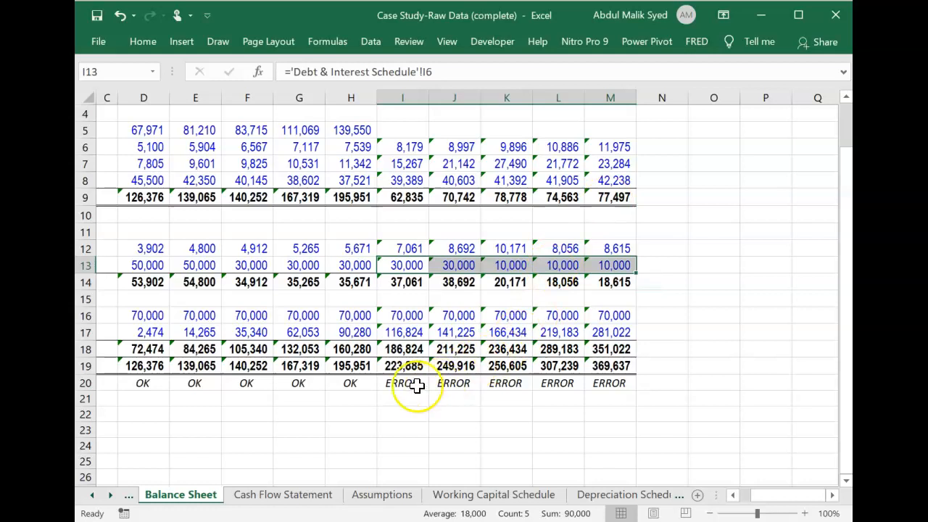
# Link the 2018E Cash cell I5 on the Balance Sheet to the 2018E Closing Cash Balance on the Cash Flow Statement.
pyautogui.click(400, 131)
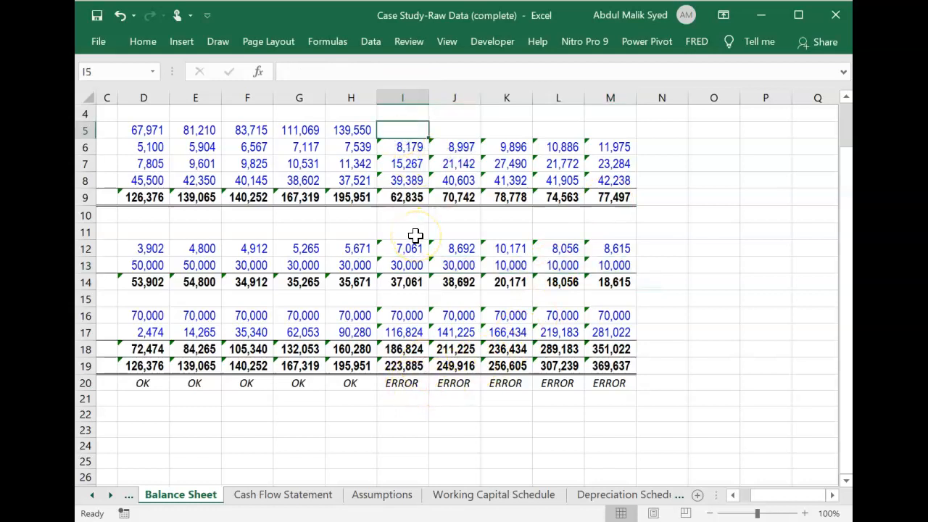
pyautogui.write('=')
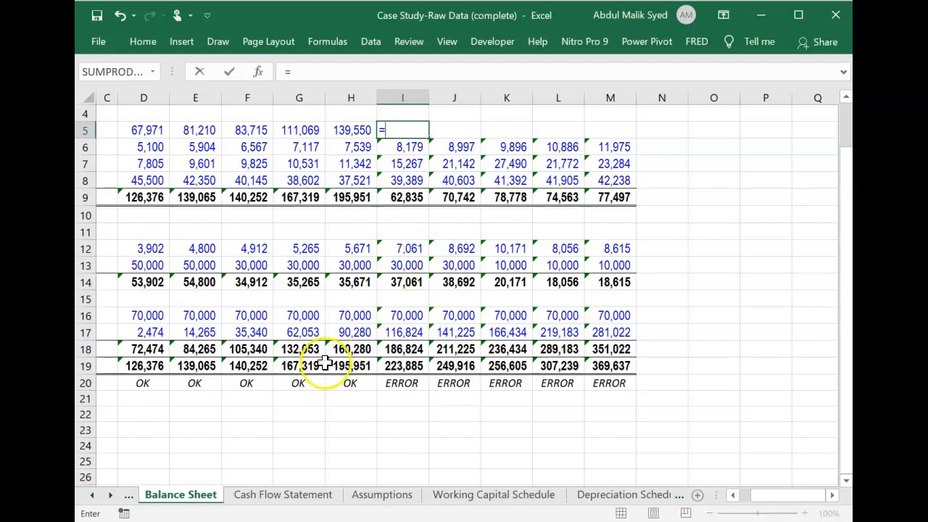
pyautogui.click(287, 495)
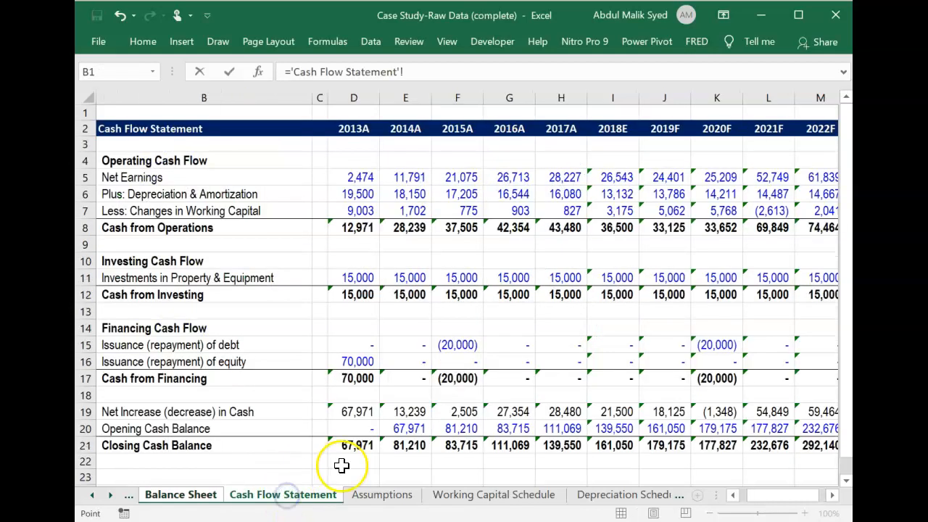
pyautogui.click(618, 448)
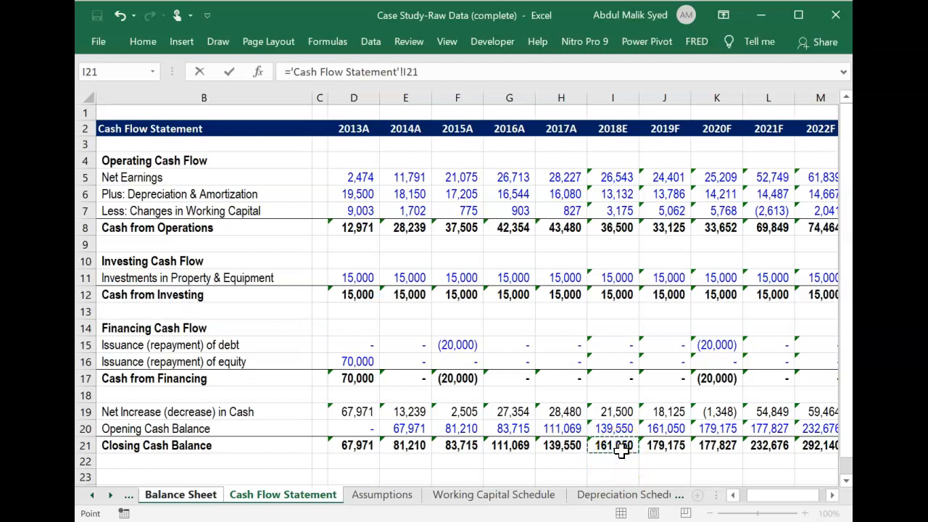
pyautogui.press('Return')
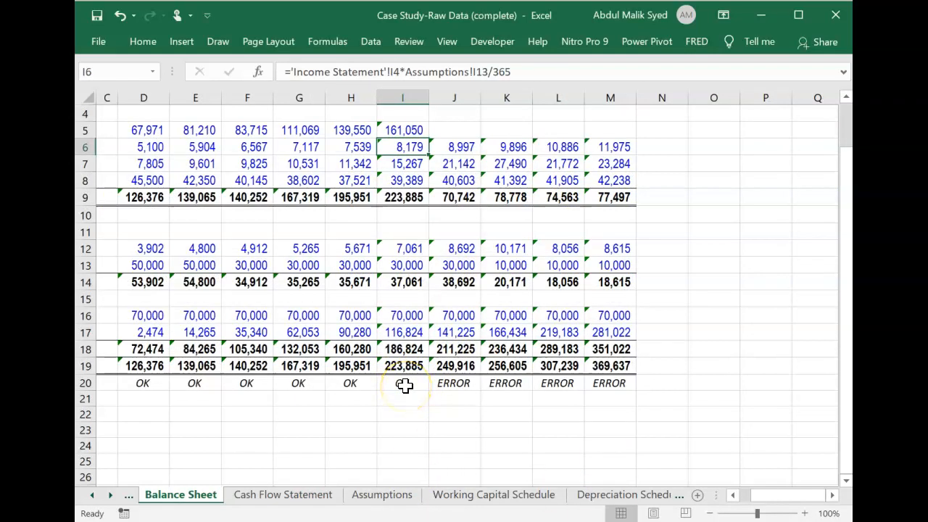
# Fill the 2018E Cash formula in I5 across the Balance Sheet to 2022F in M5.
pyautogui.click(404, 131)
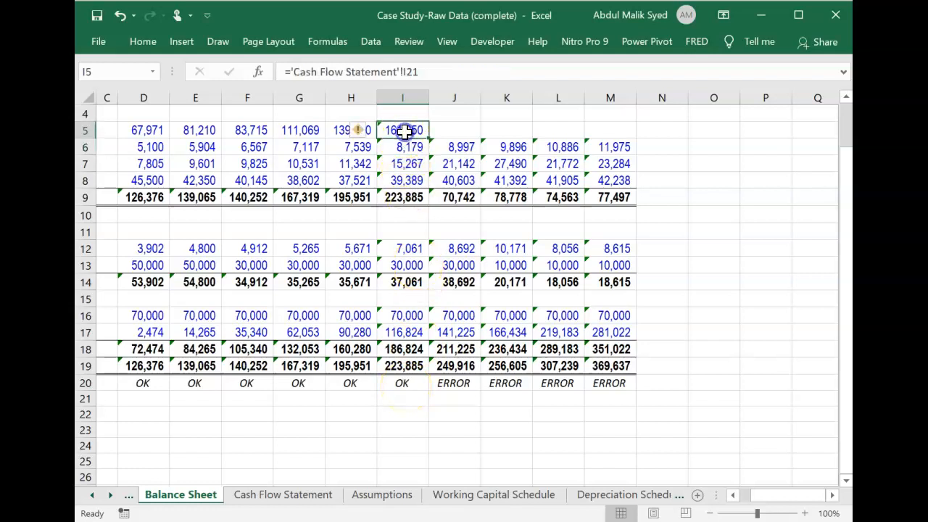
pyautogui.hotkey('shift', 'Right')
pyautogui.hotkey('shift', 'Right')
pyautogui.hotkey('shift', 'Right')
pyautogui.hotkey('shift', 'Right')
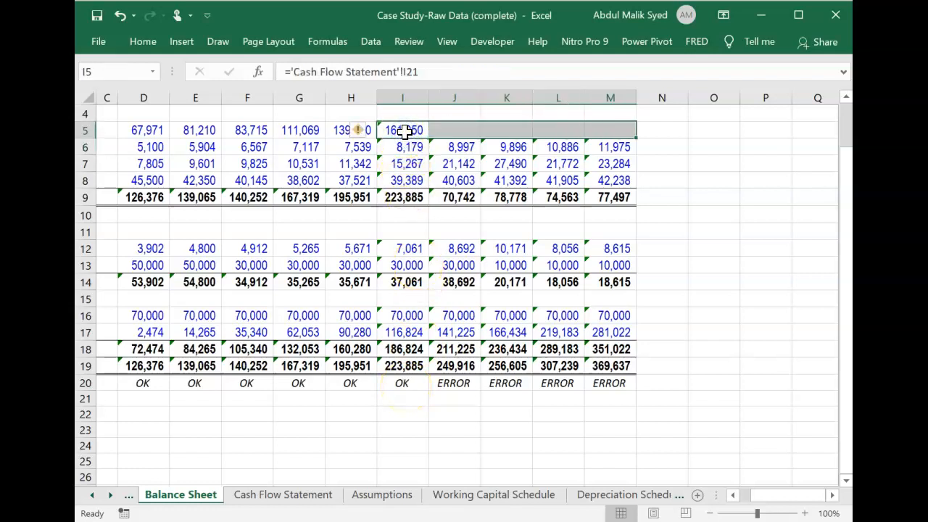
pyautogui.hotkey('ctrl', 'r')
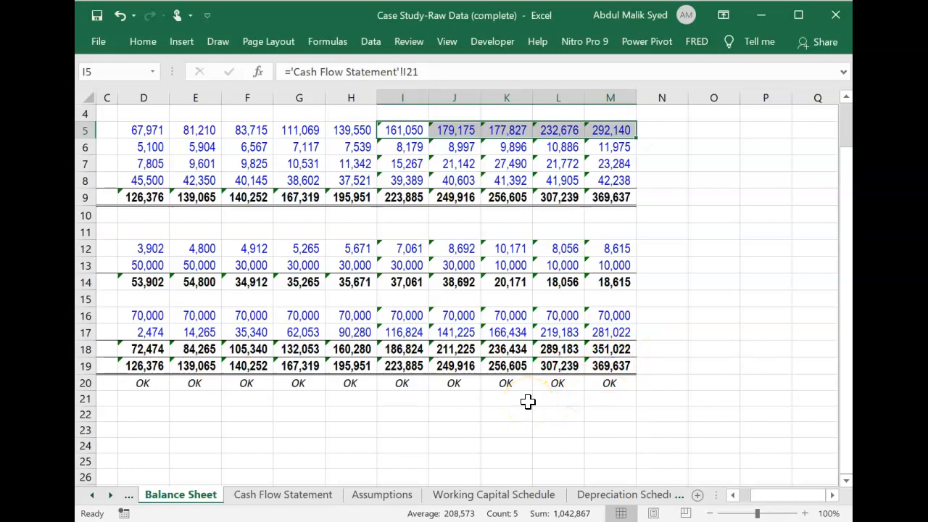
pyautogui.hscroll(2, 528, 402)
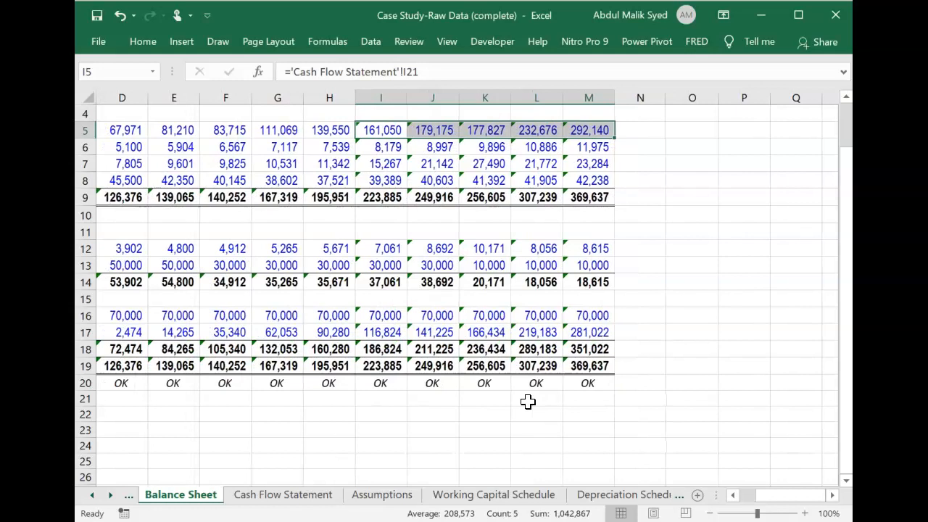
# Open the DCF Valuation sheet and view its Free Cash Flow to the Firm (FCFF) section.
pyautogui.click(656, 496)
pyautogui.click(642, 496)
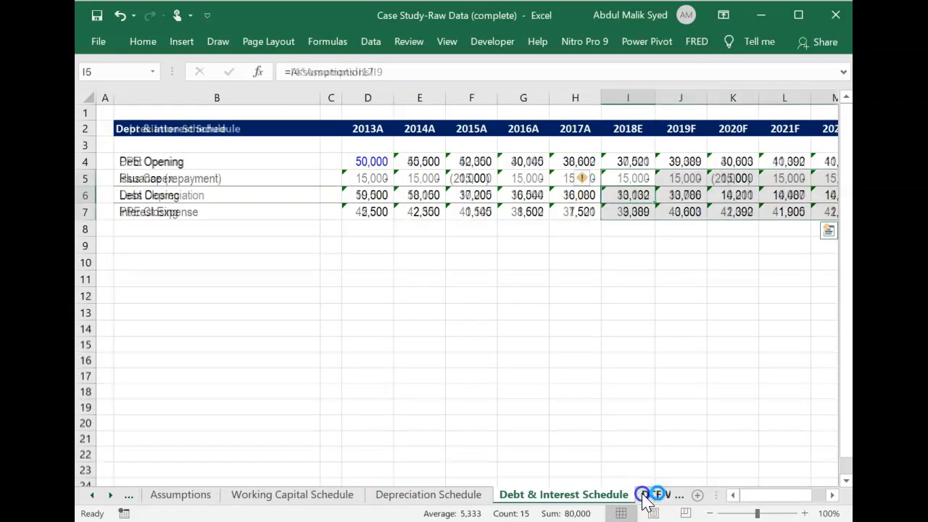
pyautogui.click(642, 496)
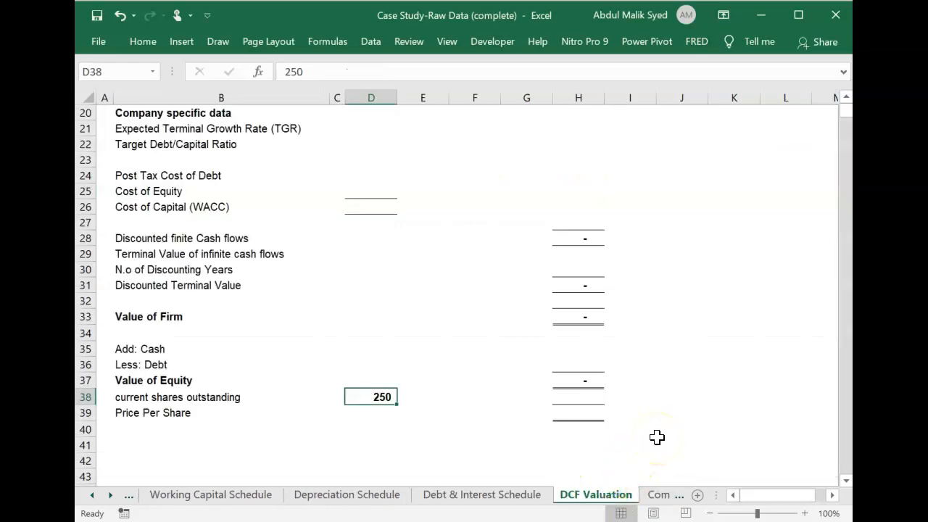
pyautogui.scroll(2, 657, 437)
pyautogui.scroll(5, 657, 437)
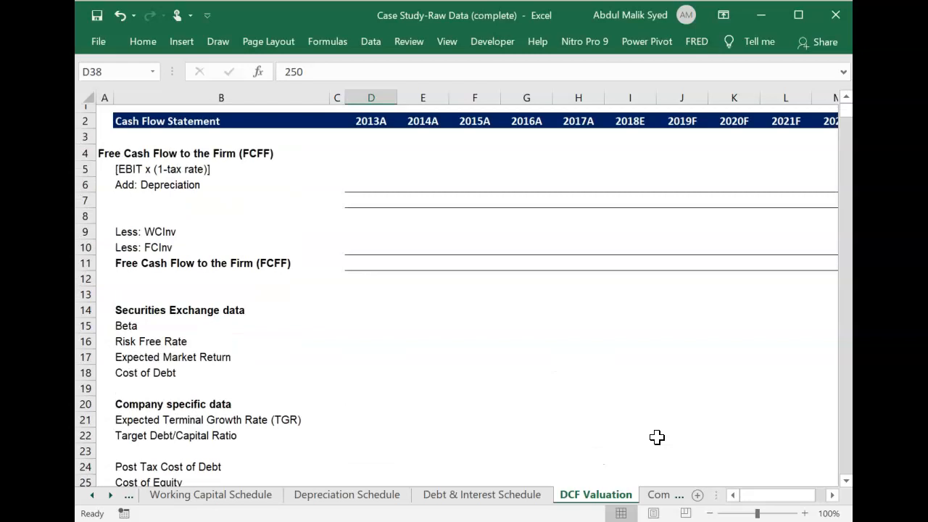